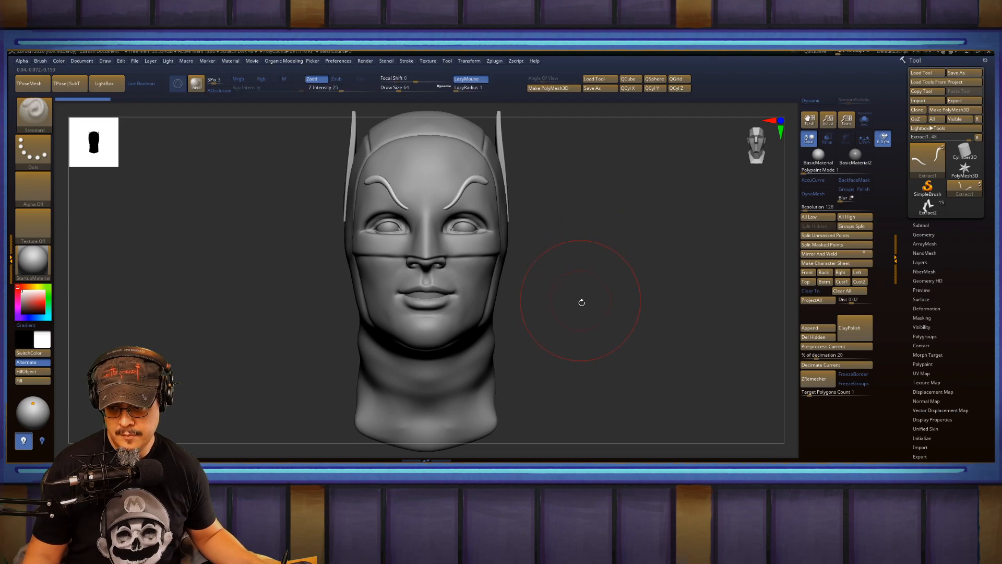
Switch to PureRef and load the Batman and Joker reference board from the recently used files.
drag(572, 312, 617, 320)
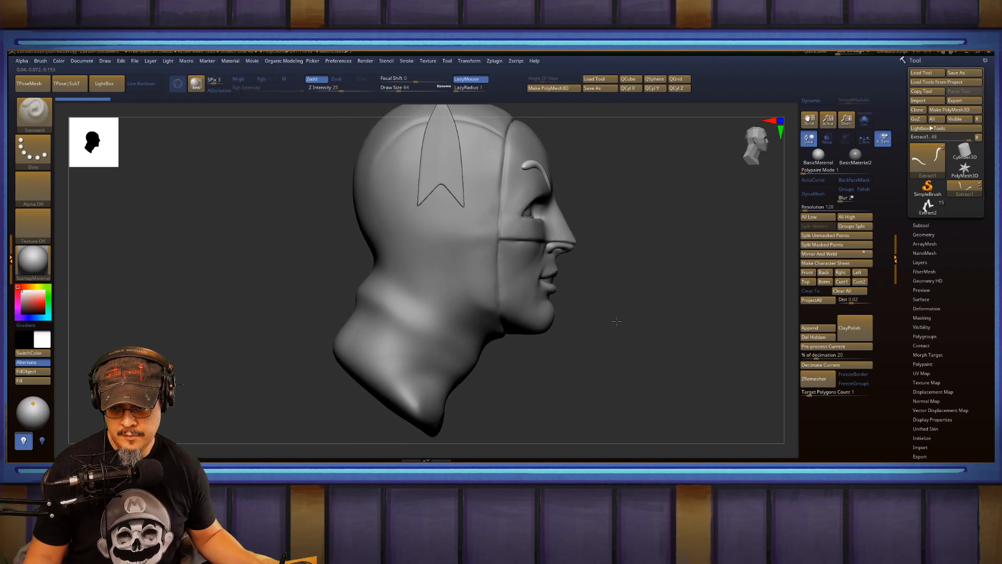
mouse_move(639, 285)
mouse_down()
mouse_move(598, 277)
mouse_move(629, 284)
mouse_up()
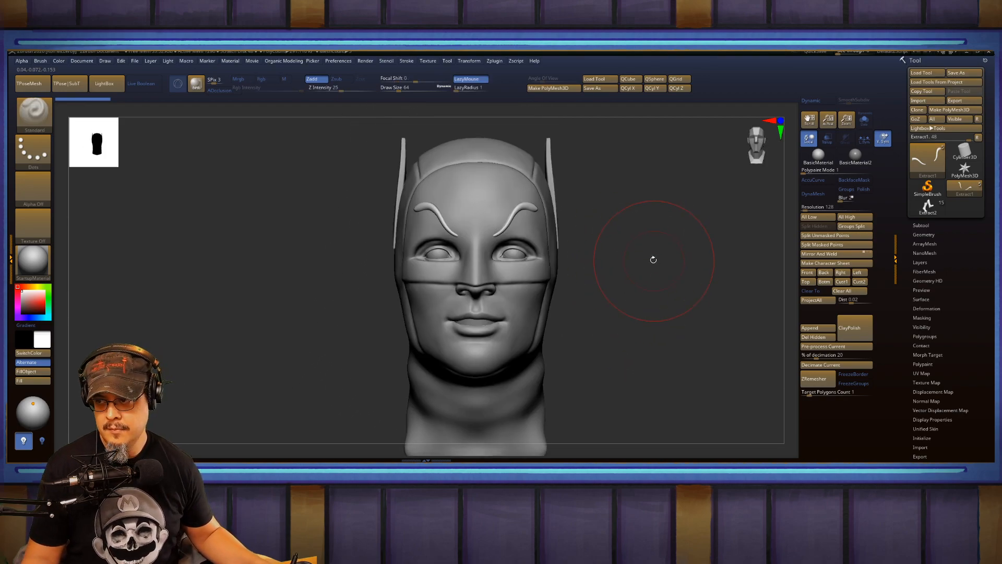
key(super)
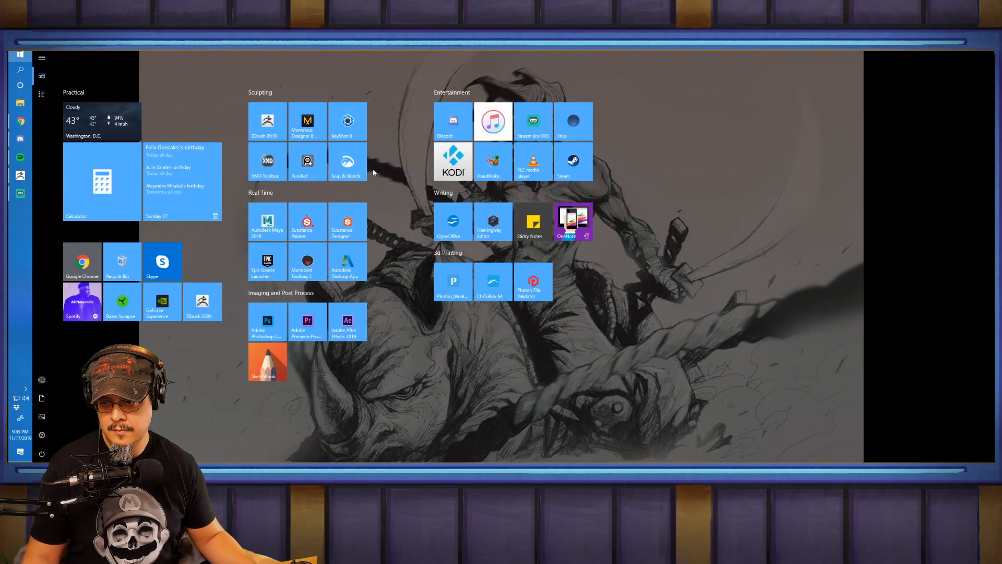
click(308, 172)
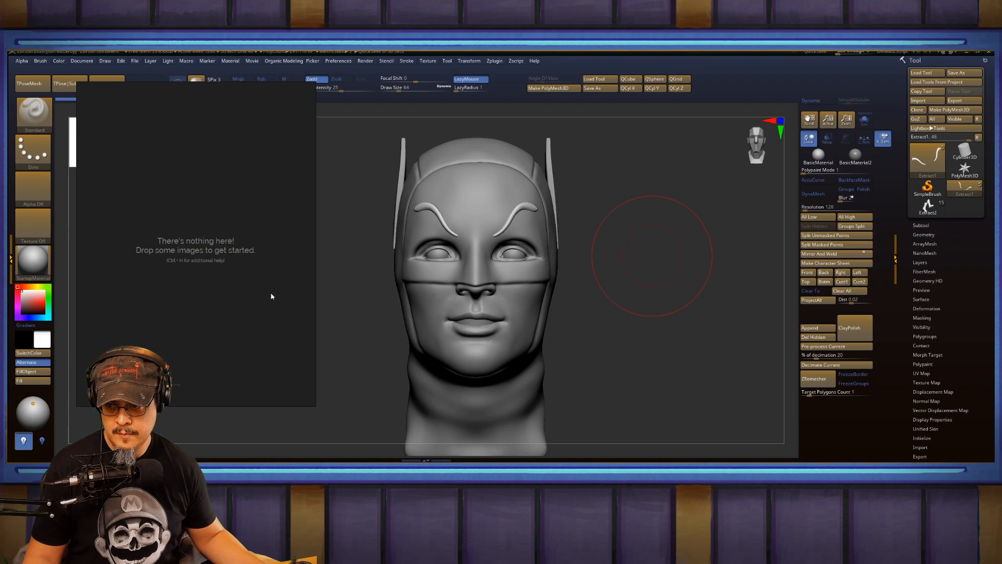
right_click(264, 316)
mouse_move(296, 300)
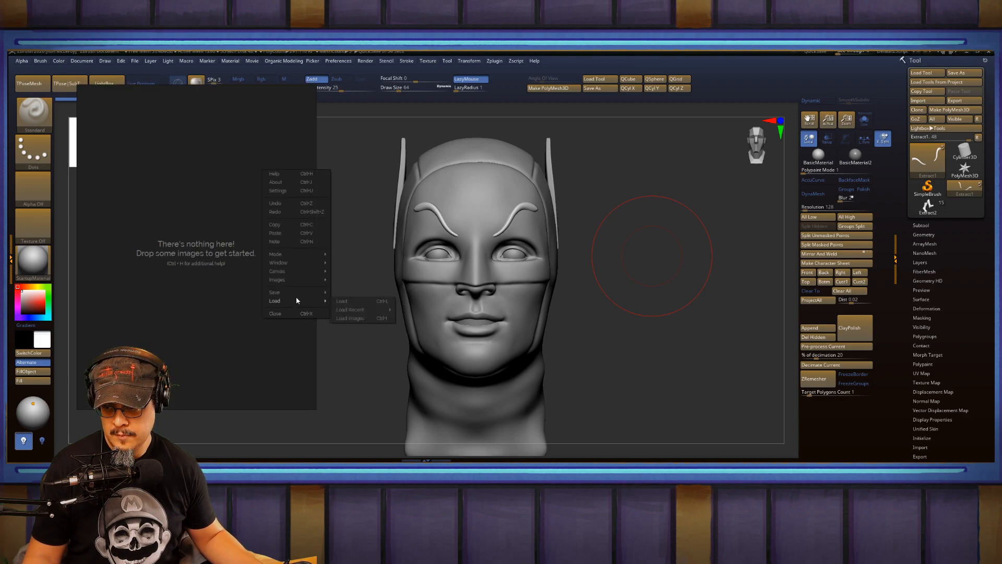
mouse_move(382, 311)
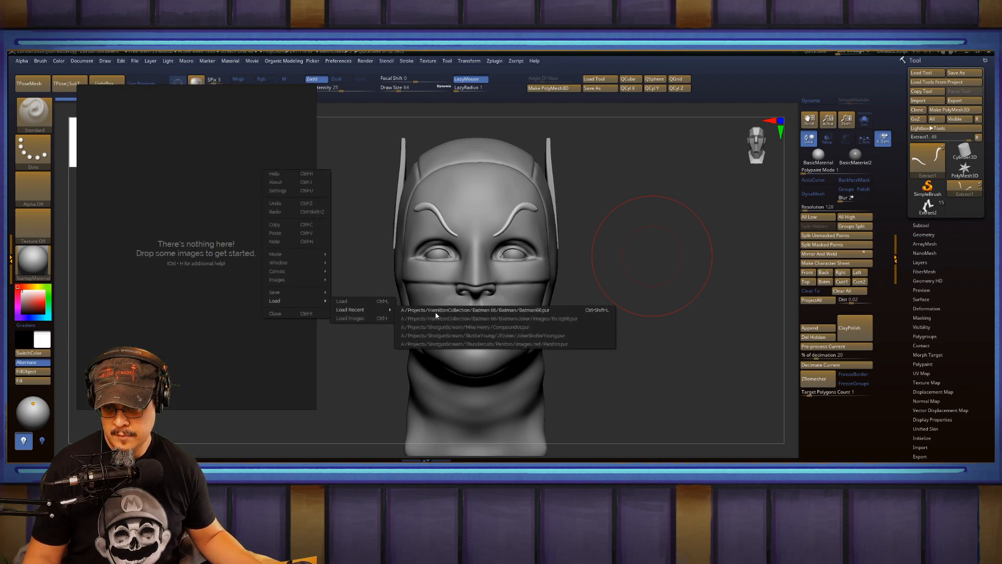
click(464, 320)
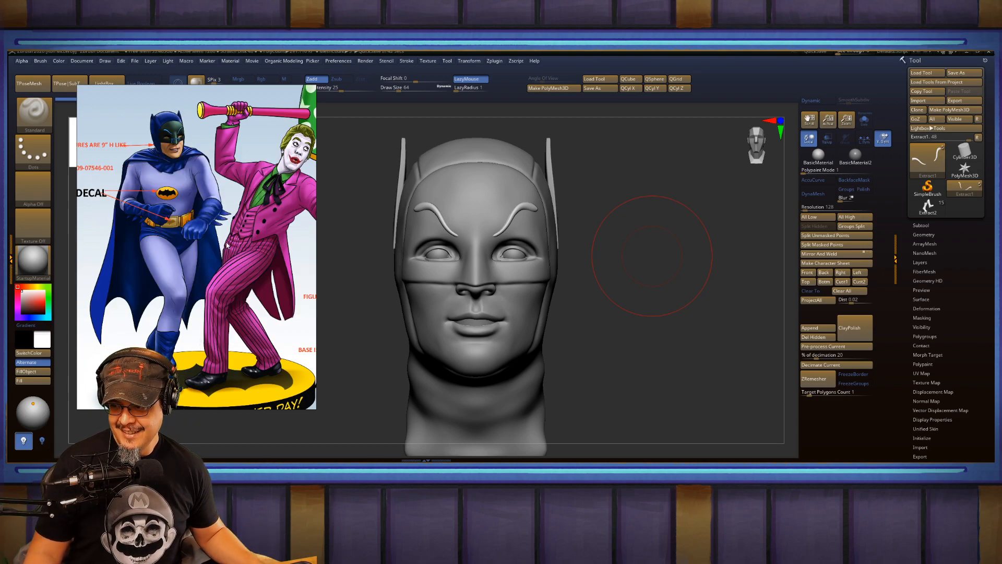
Look over the Batman and Joker reference artwork, and move the reference window off the sculpting canvas.
scroll(227, 244, down, 5)
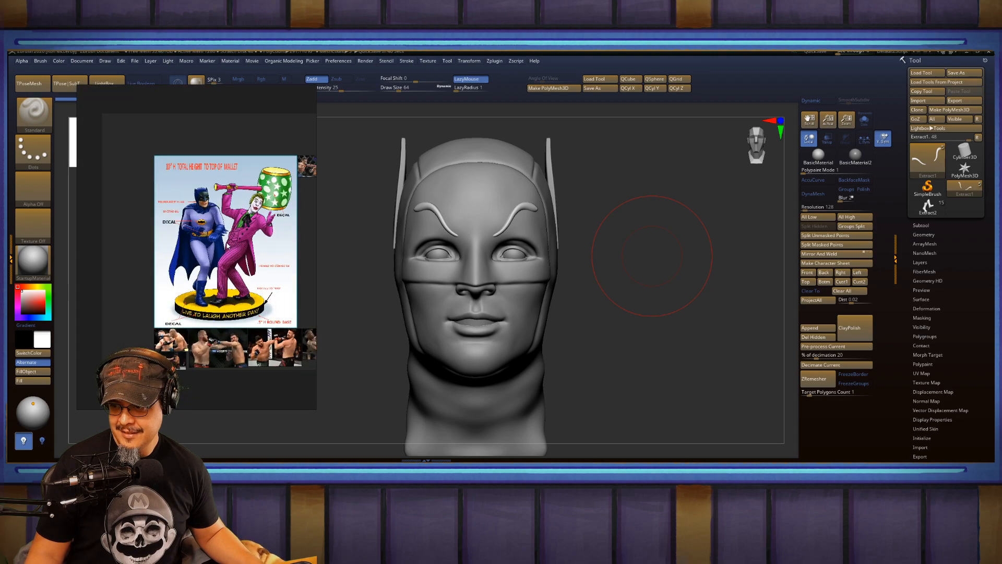
mouse_move(192, 247)
middle_down()
mouse_move(168, 235)
mouse_move(201, 223)
mouse_move(194, 238)
middle_up()
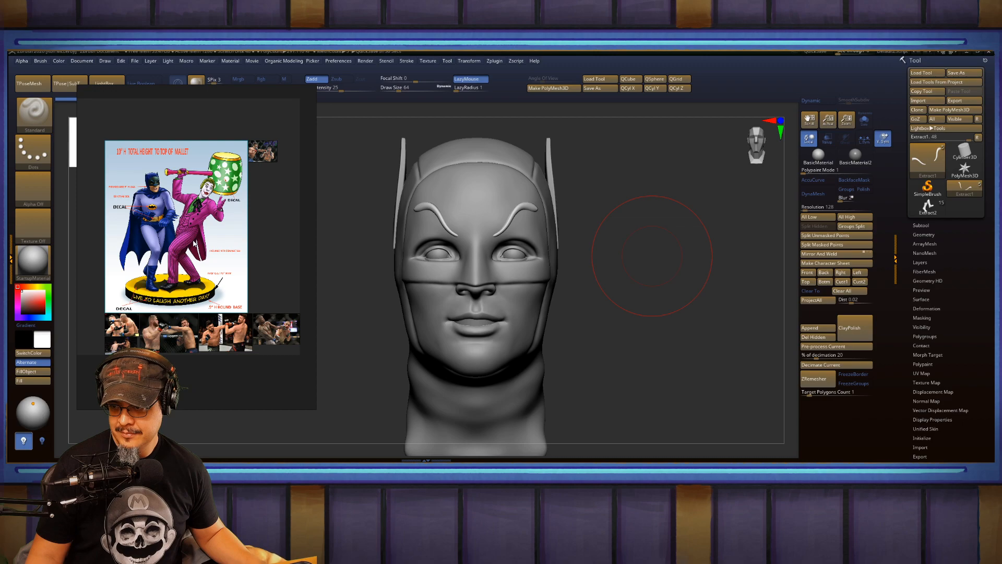
scroll(193, 243, up, 2)
scroll(193, 244, up, 4)
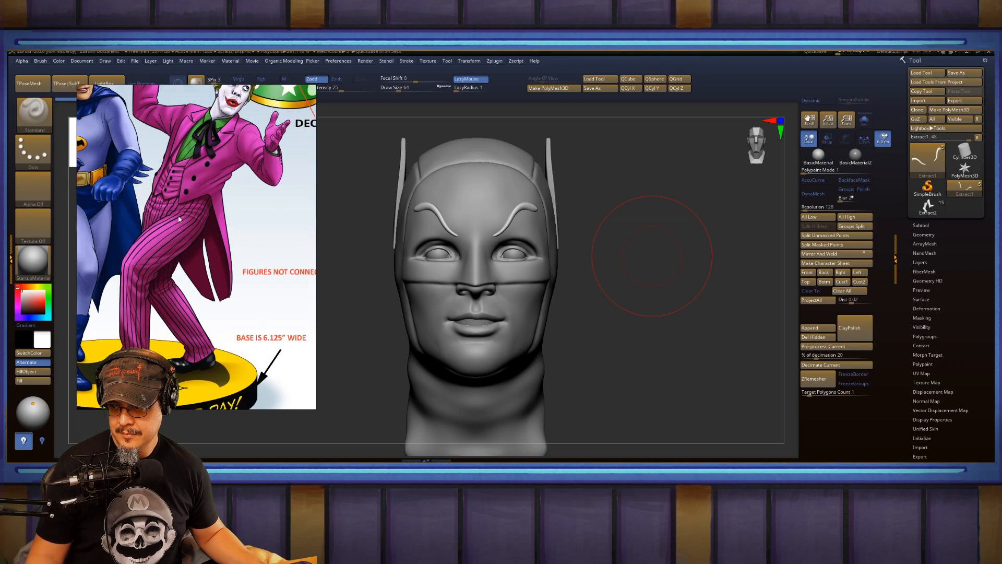
middle_drag(193, 243, 282, 313)
right_drag(282, 313, 1001, 328)
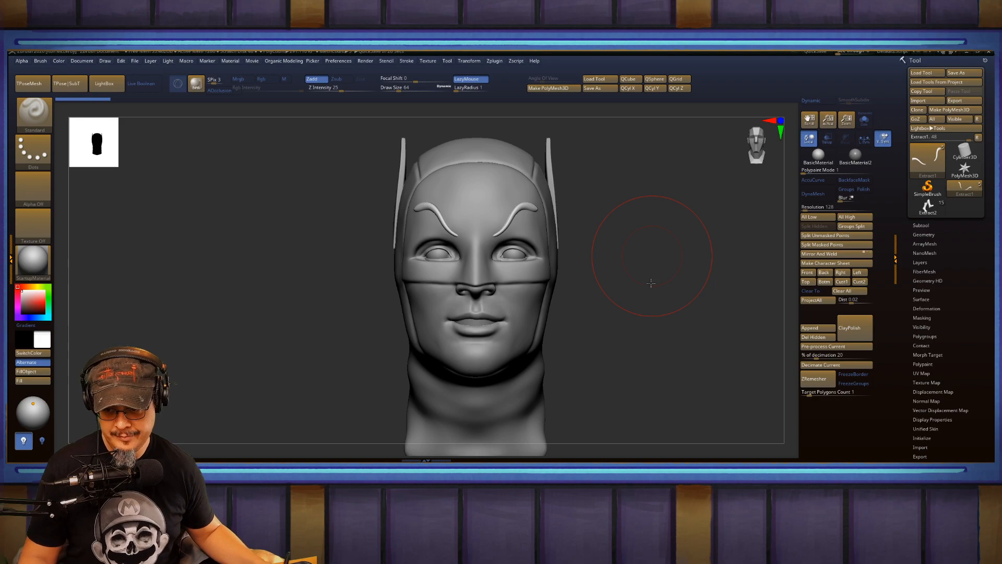
Make the AdamWestHead01 subtool active and reduce the brush draw size to 46.
drag(651, 282, 681, 266)
mouse_move(648, 304)
mouse_down()
mouse_move(650, 271)
mouse_move(634, 318)
mouse_up()
alt+click(493, 338)
key(s)
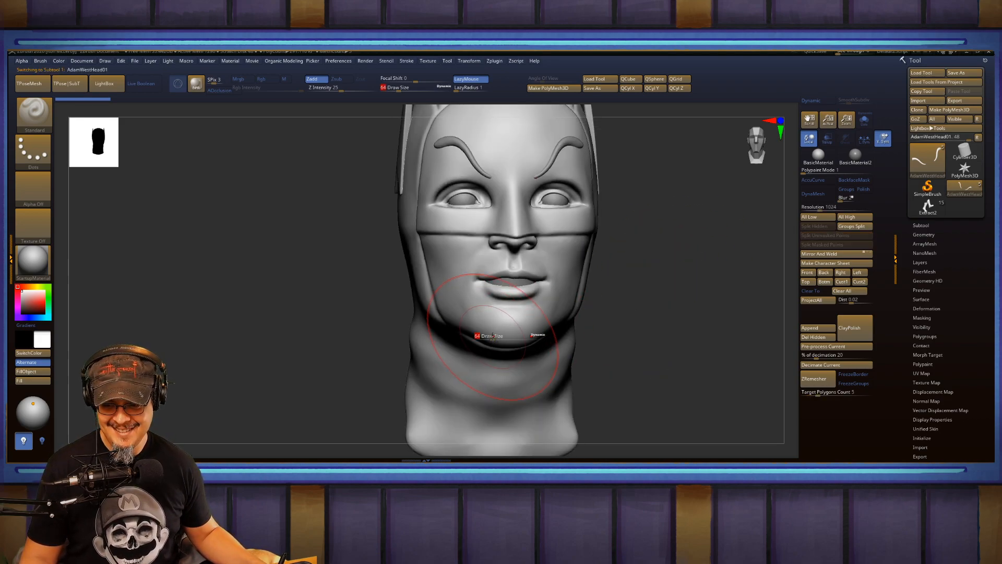
drag(493, 335, 482, 336)
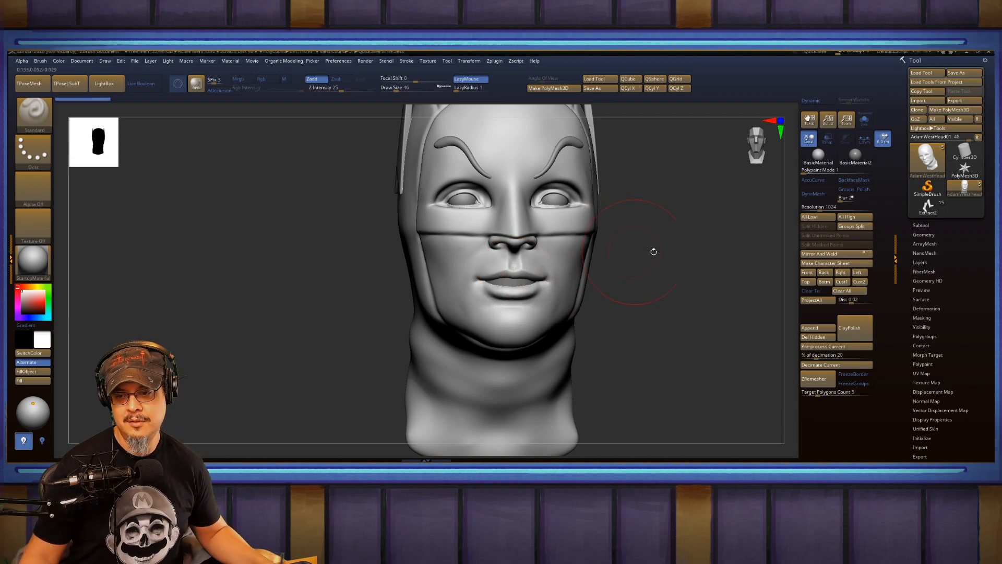
Refine the sides and bridge of the nose with the FormSoft brush.
mouse_move(694, 286)
mouse_down()
mouse_move(646, 269)
mouse_move(653, 294)
mouse_move(635, 304)
mouse_move(673, 309)
mouse_move(653, 285)
mouse_move(667, 273)
mouse_move(654, 267)
mouse_move(668, 266)
mouse_move(686, 295)
mouse_move(680, 277)
mouse_move(639, 269)
mouse_up()
key(b)
key(f)
key(s)
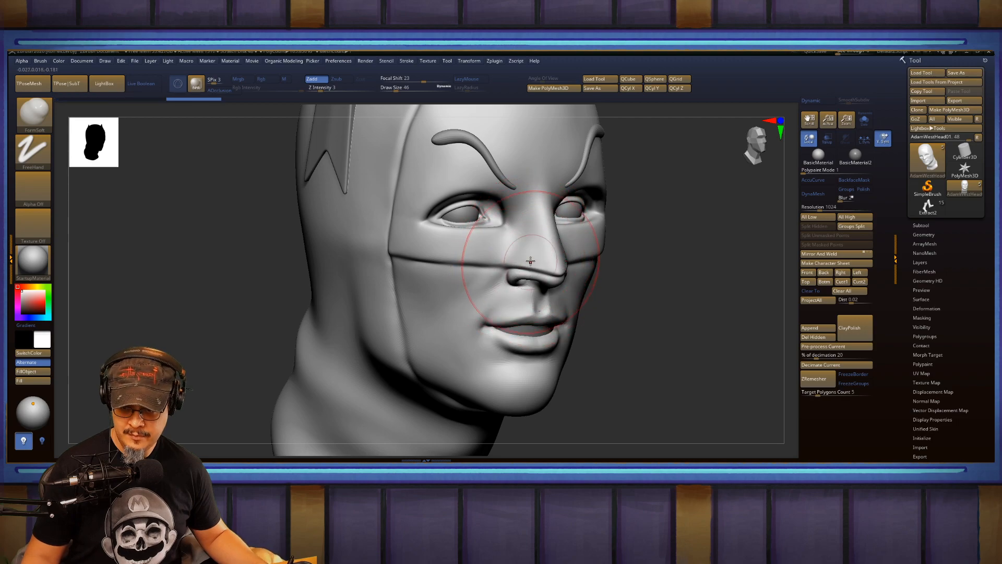
alt+drag(550, 262, 564, 264)
shift+drag(640, 250, 614, 235)
drag(407, 279, 360, 277)
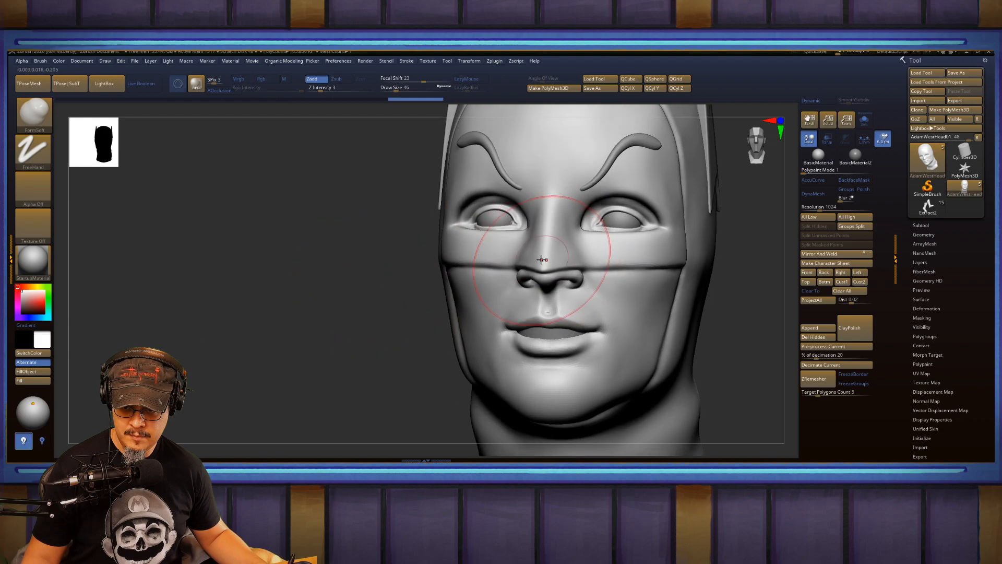
drag(573, 256, 564, 245)
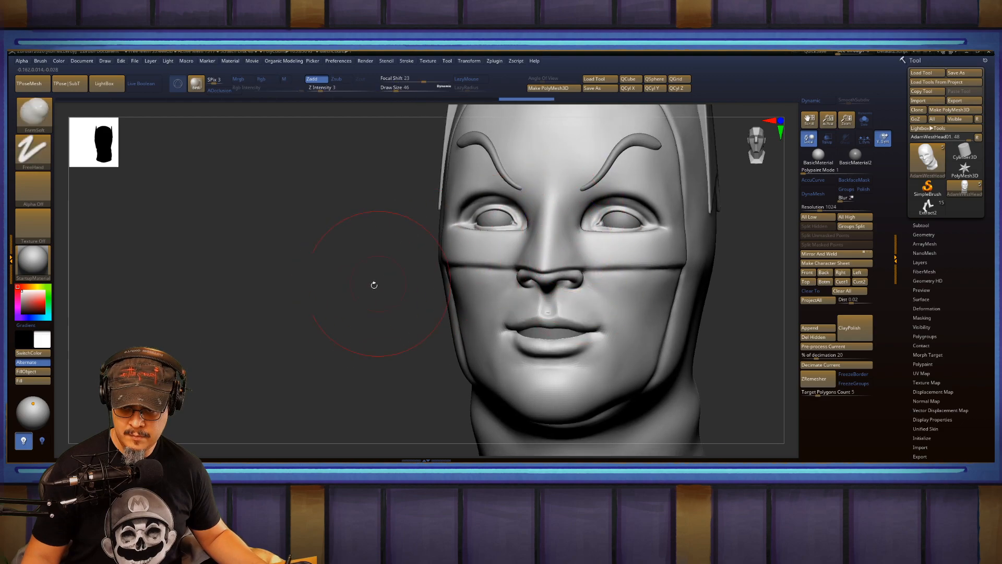
Adjust the nose profile from the side using the Move brush with a draw size of 31.
mouse_move(374, 284)
mouse_down()
mouse_move(660, 256)
mouse_move(666, 277)
mouse_up()
mouse_move(647, 243)
alt+mouse_down()
mouse_move(662, 273)
mouse_move(671, 259)
mouse_move(651, 277)
mouse_move(600, 272)
alt+mouse_up()
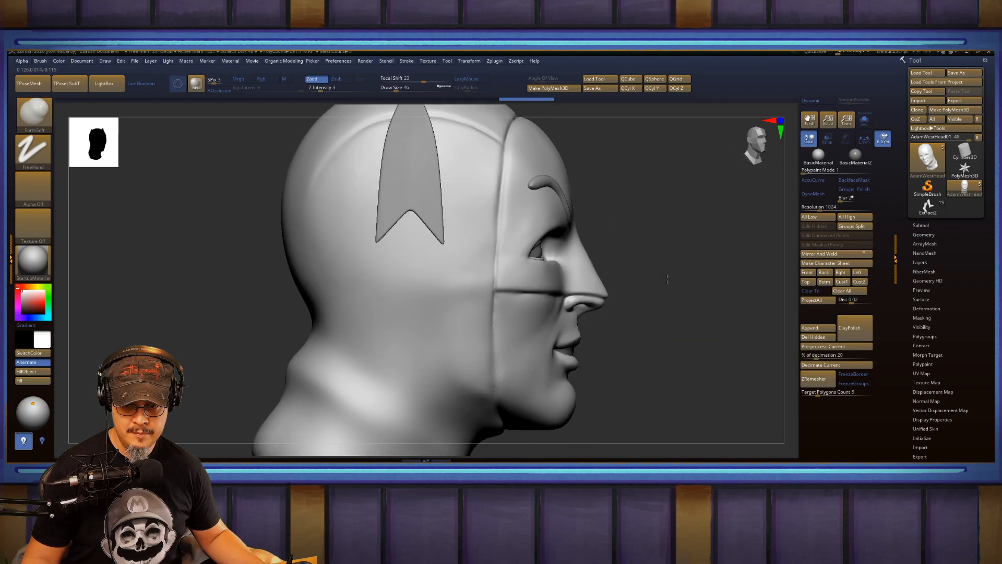
key(b)
key(m)
text(v)
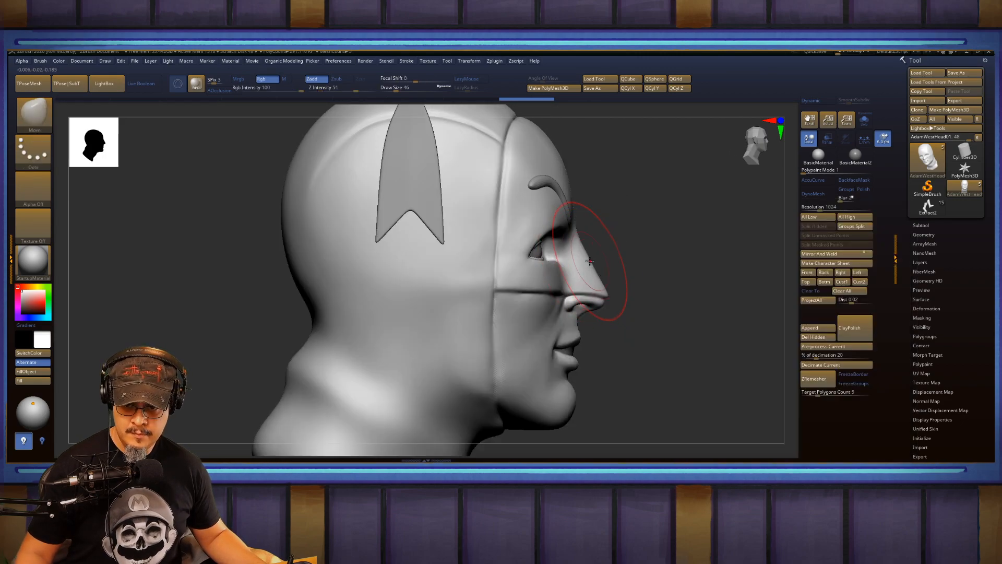
text(s)
text(31)
key(Return)
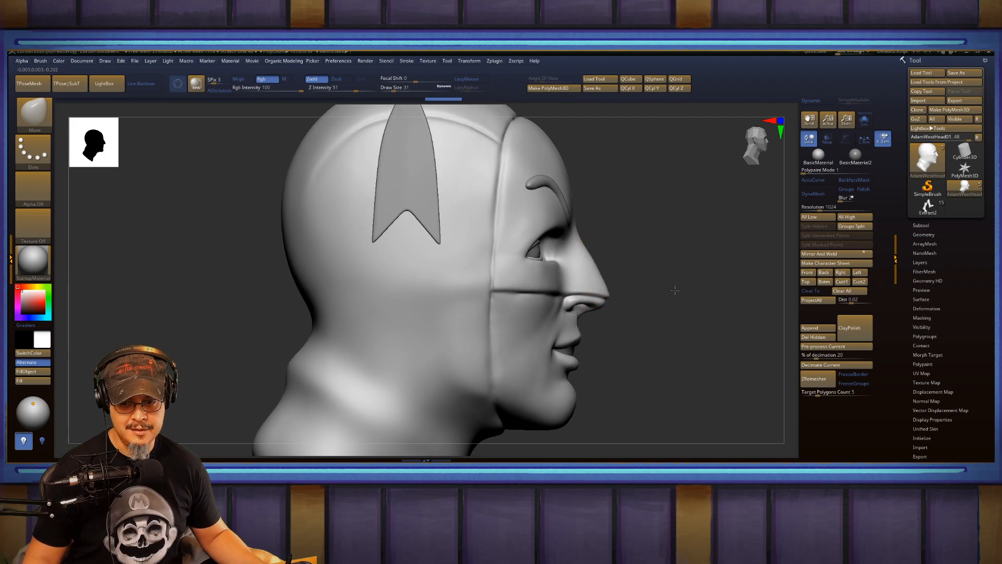
Make the PM3D_Cylinder3D1 subtool between the lips active and check it from a more sideways angle.
drag(671, 287, 643, 285)
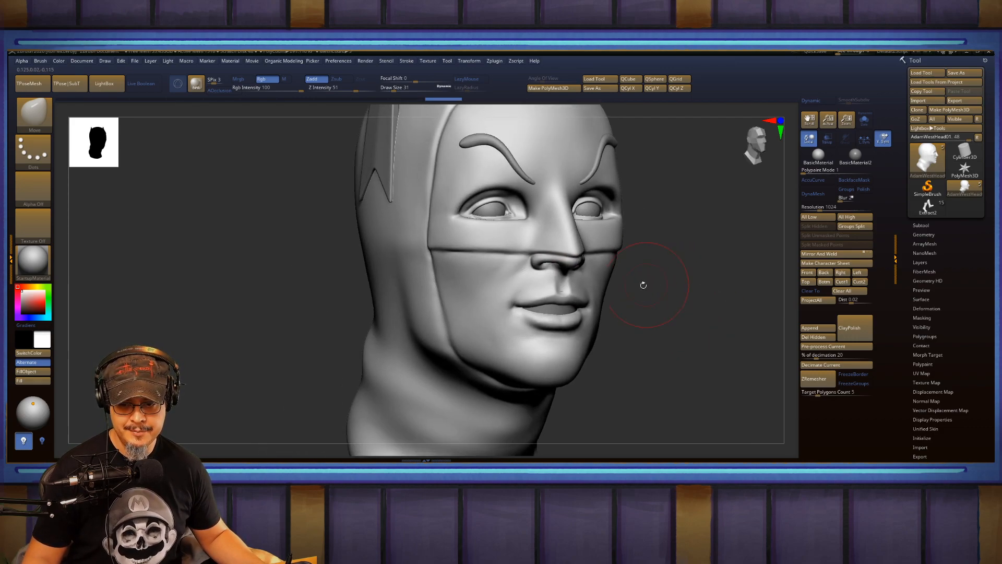
alt+click(563, 309)
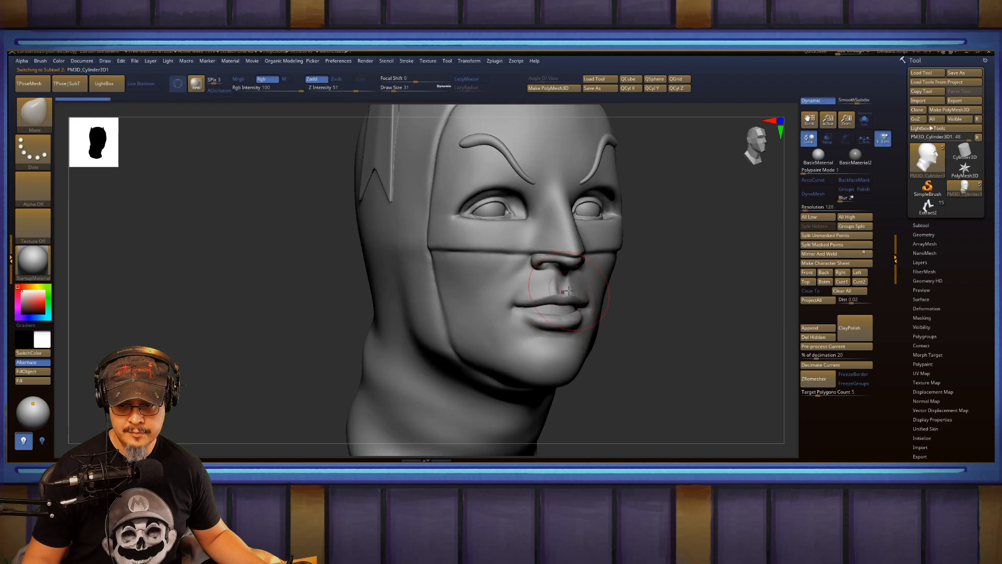
mouse_move(651, 291)
mouse_down()
mouse_move(664, 293)
mouse_move(600, 298)
mouse_up()
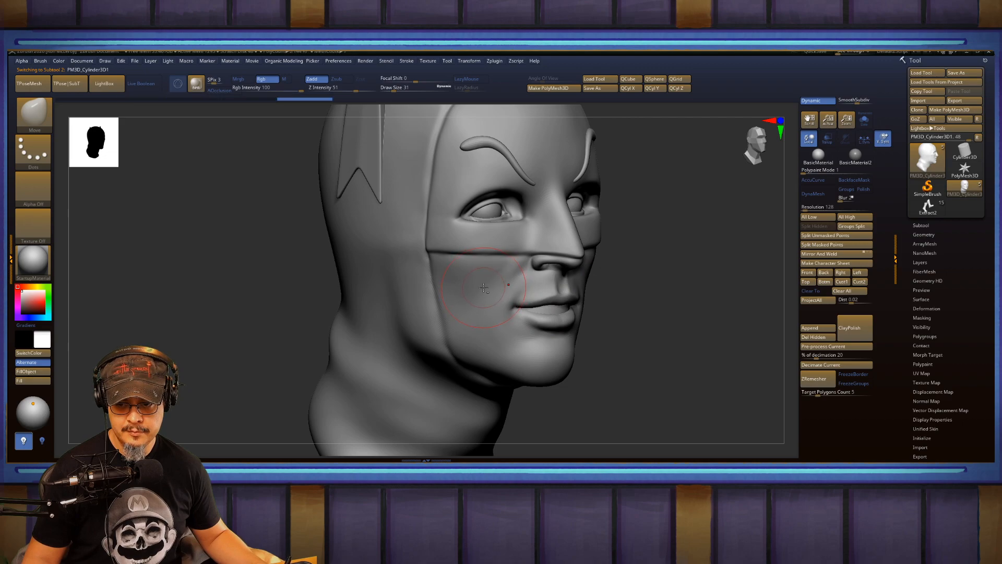
Reactivate the AdamWestHead01 subtool and choose the Standard brush with a draw size of 20 for the cheek.
alt+click(476, 282)
drag(667, 266, 652, 252)
mouse_move(664, 211)
shift+mouse_down()
mouse_move(713, 263)
mouse_move(732, 308)
mouse_move(708, 254)
mouse_move(720, 292)
mouse_move(728, 284)
shift+mouse_up()
key(b)
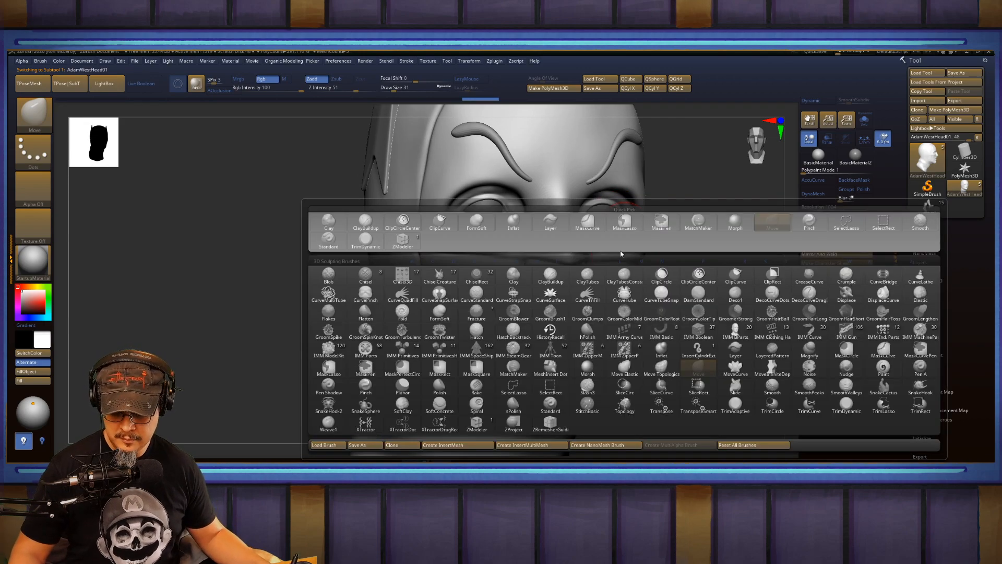
key(s)
key(t)
drag(669, 271, 519, 279)
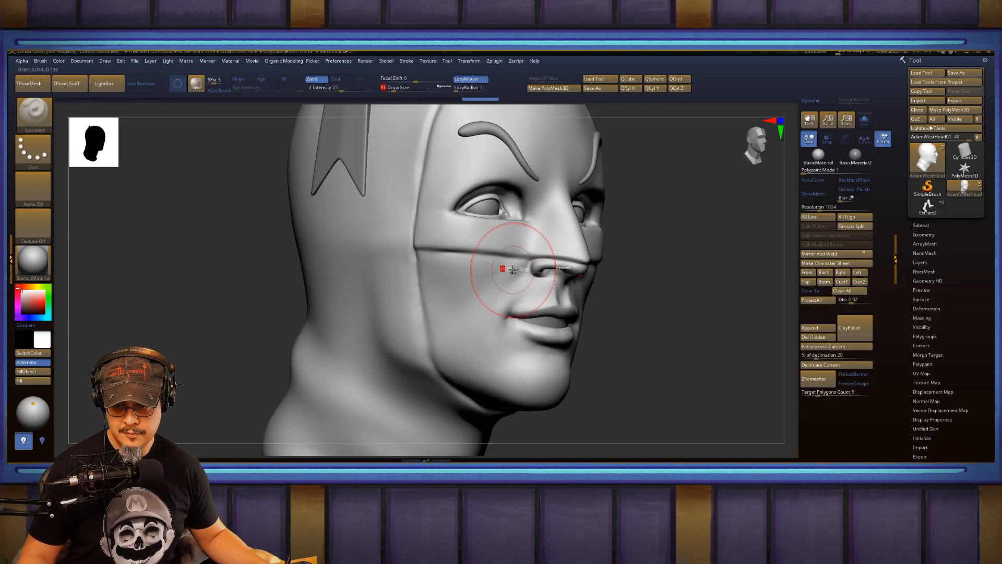
text(20)
key(Return)
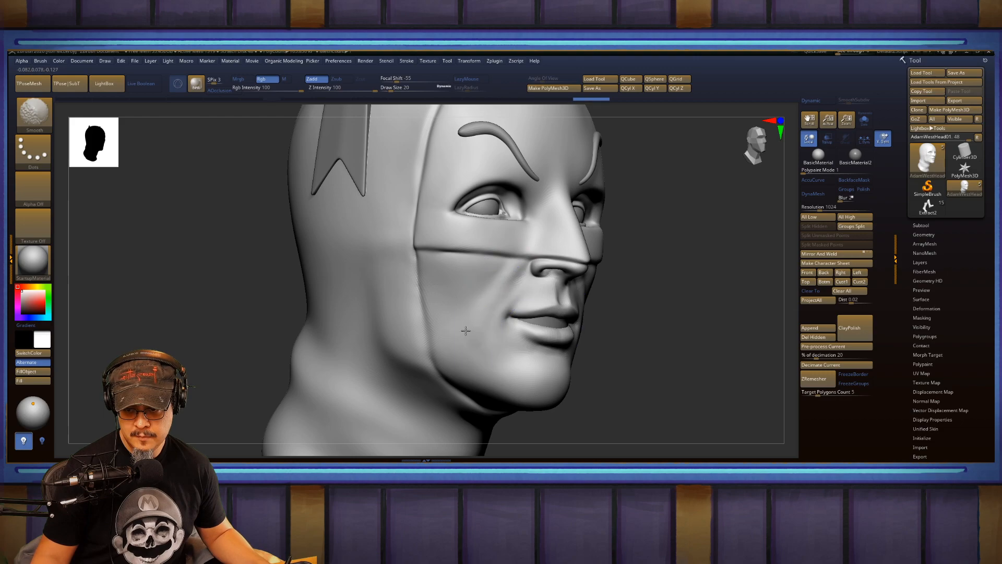
Smooth the cheek surface between the mask edge, the mouth corner and the jaw.
drag(659, 281, 668, 301)
key(shift)
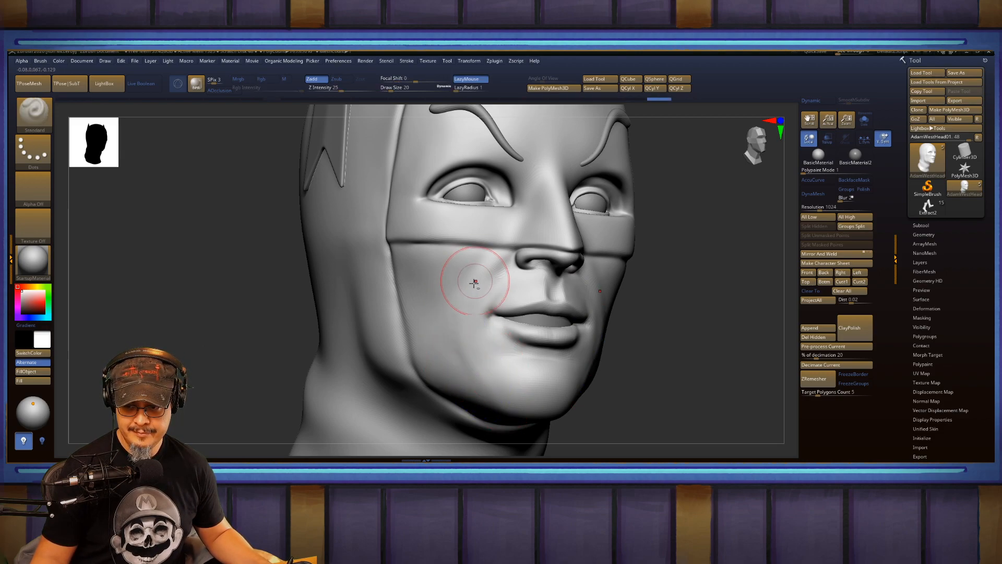
key(shift)
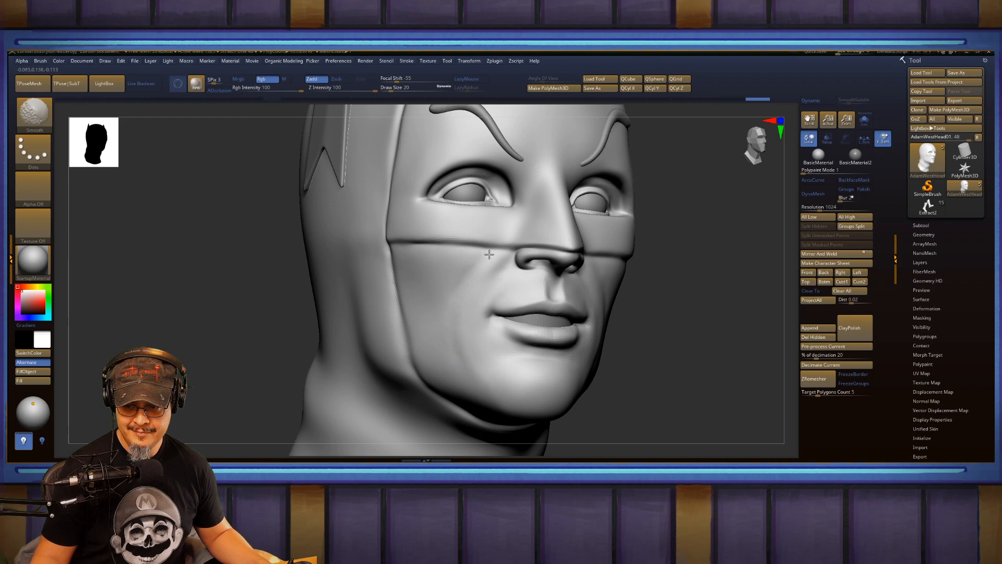
key(shift)
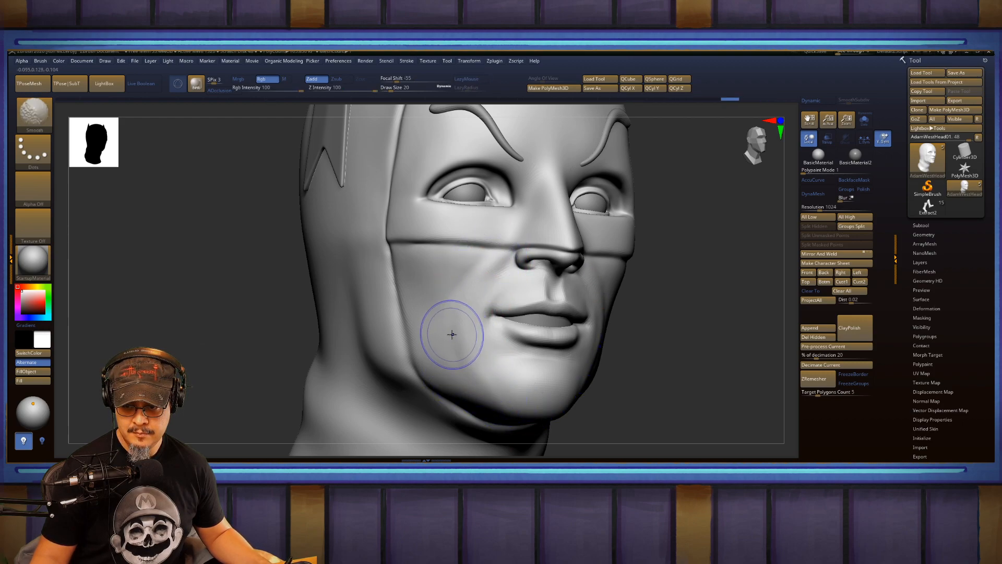
shift+drag(451, 343, 467, 355)
Build up the fold between nostril and mouth corner with the Standard brush at draw size 16, and smooth it into the cheek.
mouse_move(723, 318)
mouse_down()
mouse_move(662, 318)
mouse_move(652, 284)
mouse_move(673, 308)
mouse_move(685, 353)
mouse_up()
key(s)
drag(487, 298, 485, 298)
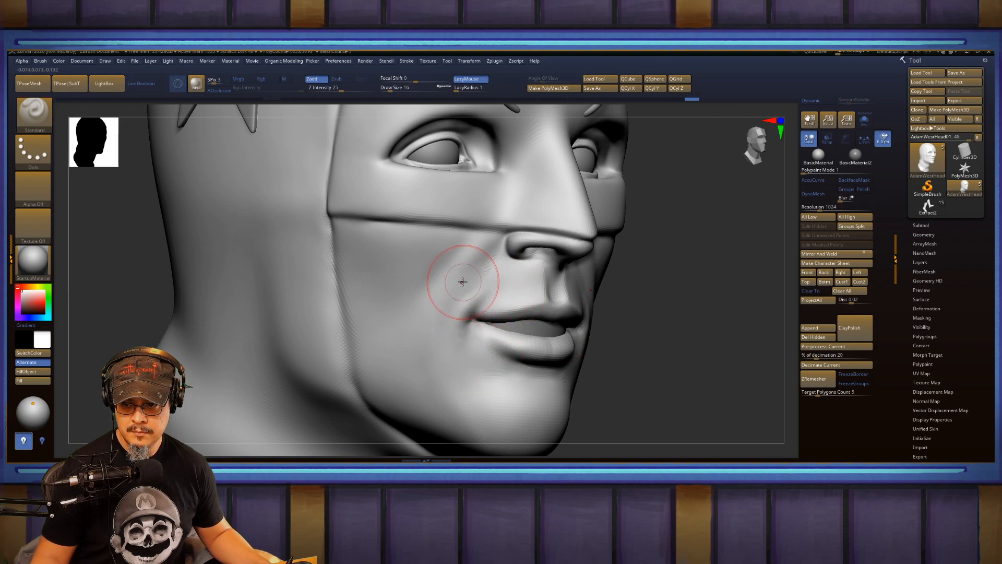
drag(461, 305, 484, 252)
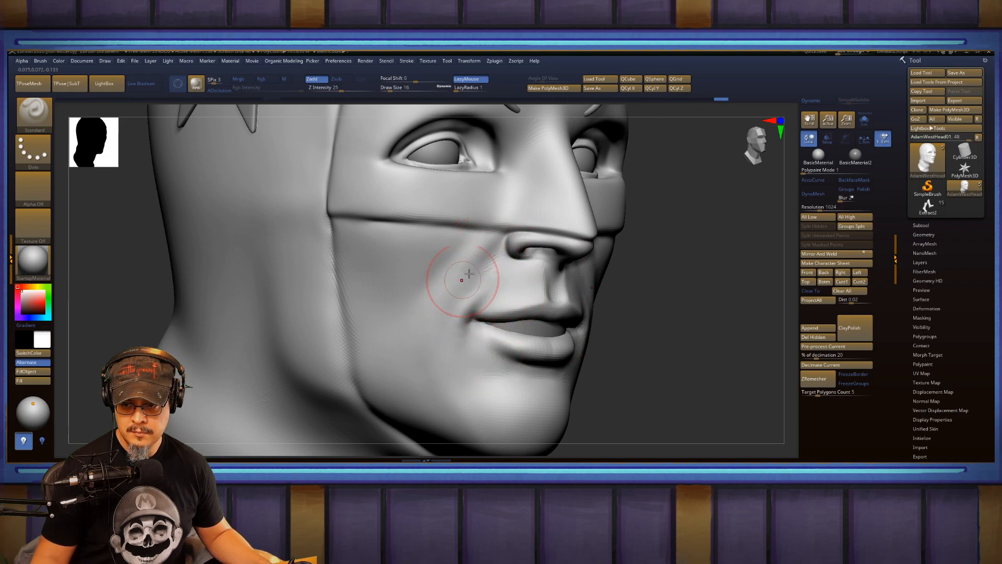
mouse_move(464, 303)
mouse_down()
mouse_move(459, 376)
mouse_move(493, 250)
mouse_up()
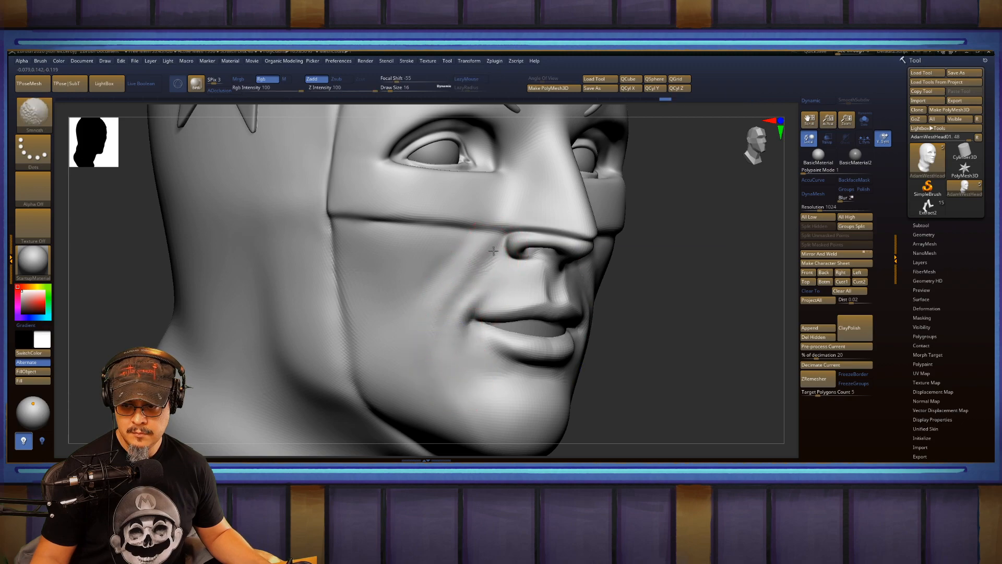
shift+drag(408, 294, 450, 251)
mouse_move(456, 287)
shift+mouse_down()
mouse_move(456, 362)
mouse_move(484, 425)
mouse_move(541, 384)
shift+mouse_up()
Carve a crease into the cheek running down beside the mouth corner with the Standard brush.
alt+drag(627, 260, 585, 186)
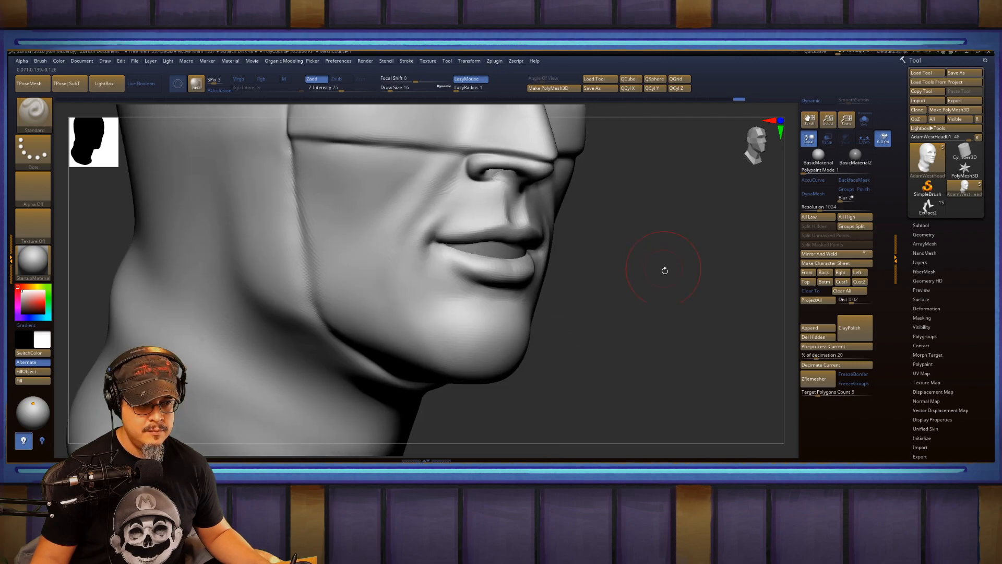
drag(660, 285, 671, 293)
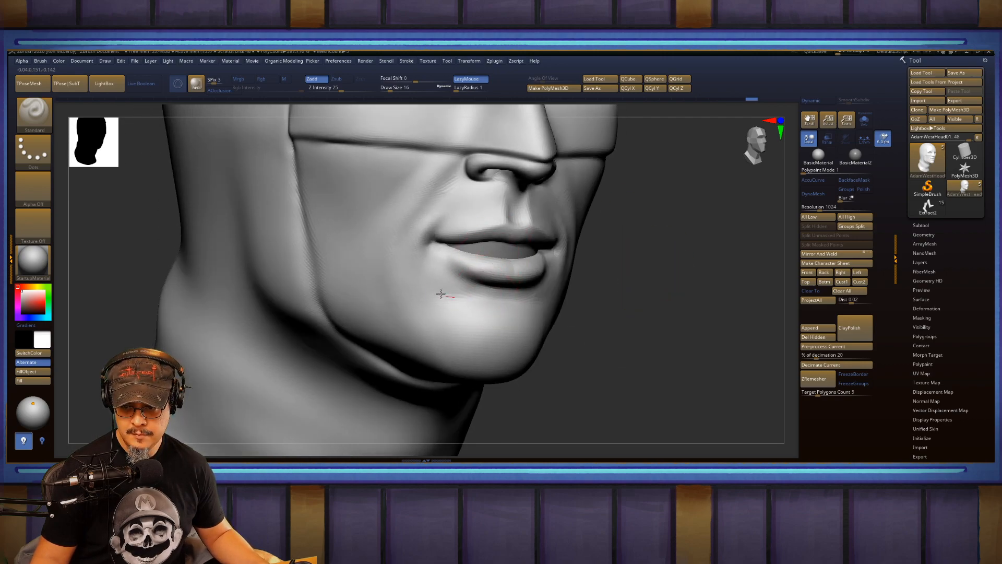
alt+drag(413, 248, 449, 306)
drag(601, 327, 604, 326)
Smooth the lower cheek beside the mouth into the jaw area.
mouse_move(639, 269)
alt+mouse_down()
mouse_move(664, 315)
mouse_move(582, 314)
mouse_move(601, 297)
mouse_move(618, 307)
mouse_move(694, 305)
alt+mouse_up()
shift+drag(441, 339, 428, 333)
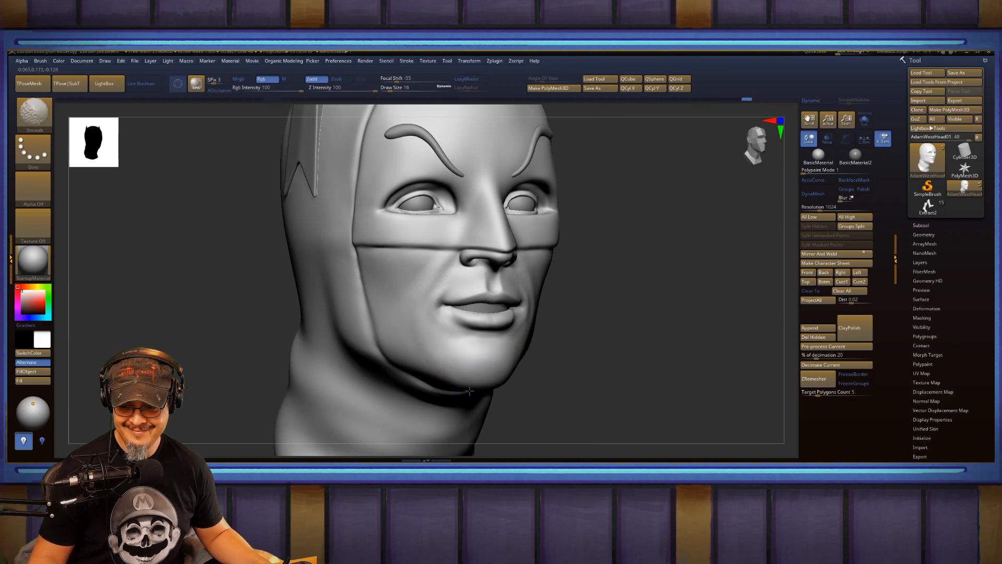
mouse_move(429, 340)
shift+mouse_down()
mouse_move(414, 347)
mouse_move(398, 315)
shift+mouse_up()
mouse_move(597, 298)
mouse_down()
mouse_move(668, 298)
mouse_move(658, 296)
mouse_up()
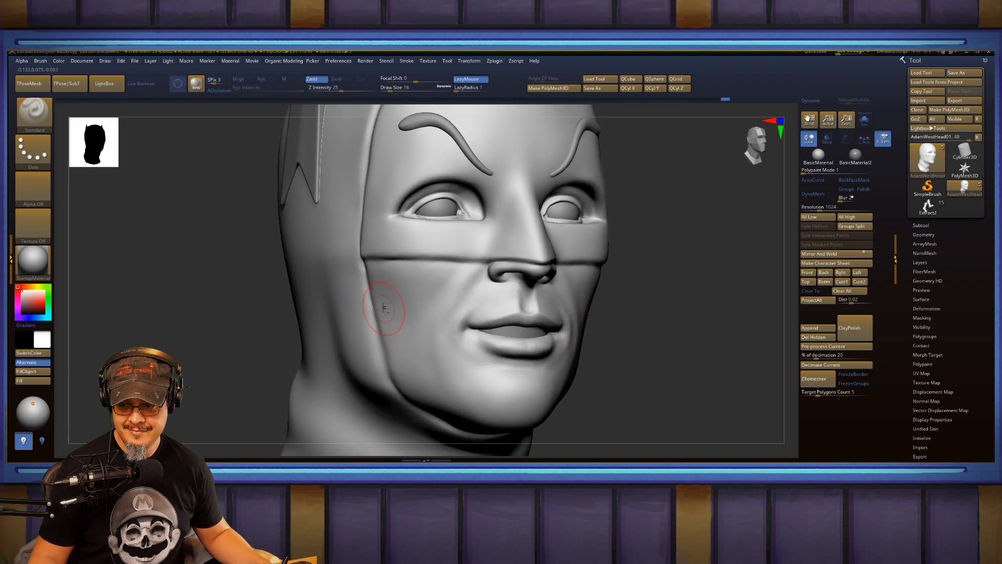
Smooth the jaw surface beside the cowl's edge, up toward the lower cheek.
mouse_move(415, 385)
shift+mouse_down()
mouse_move(404, 308)
mouse_move(406, 352)
shift+mouse_up()
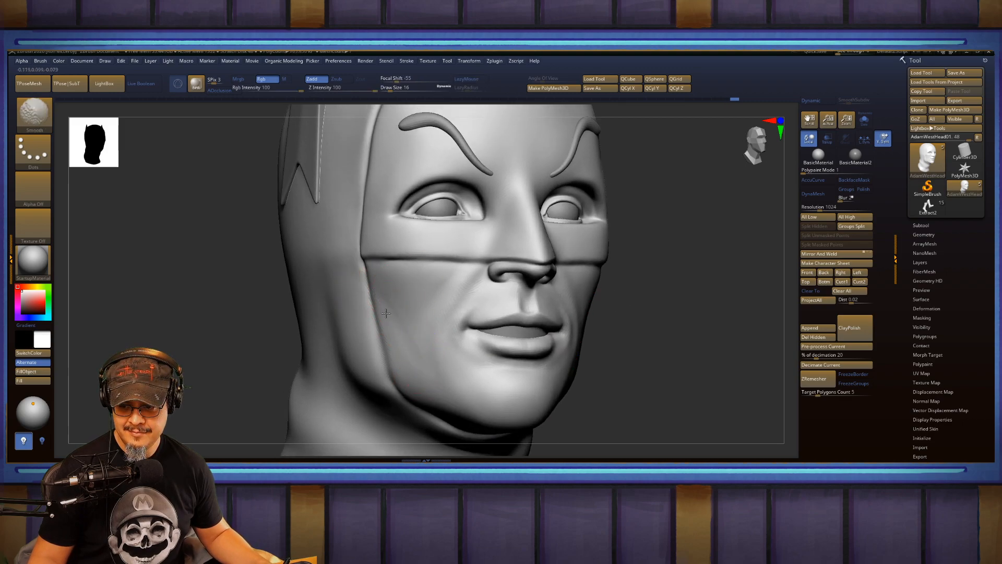
mouse_move(649, 257)
mouse_down()
mouse_move(647, 221)
mouse_move(670, 305)
mouse_move(677, 283)
mouse_move(685, 301)
mouse_up()
mouse_move(656, 300)
mouse_down()
mouse_move(633, 305)
mouse_move(638, 333)
mouse_move(655, 280)
mouse_move(696, 284)
mouse_up()
Mask both eyes with their surrounding lids and invert the mask so that only the eye areas are editable.
key(ctrl)
mouse_move(587, 265)
ctrl+mouse_down()
mouse_move(567, 276)
mouse_move(608, 273)
mouse_move(565, 272)
ctrl+mouse_up()
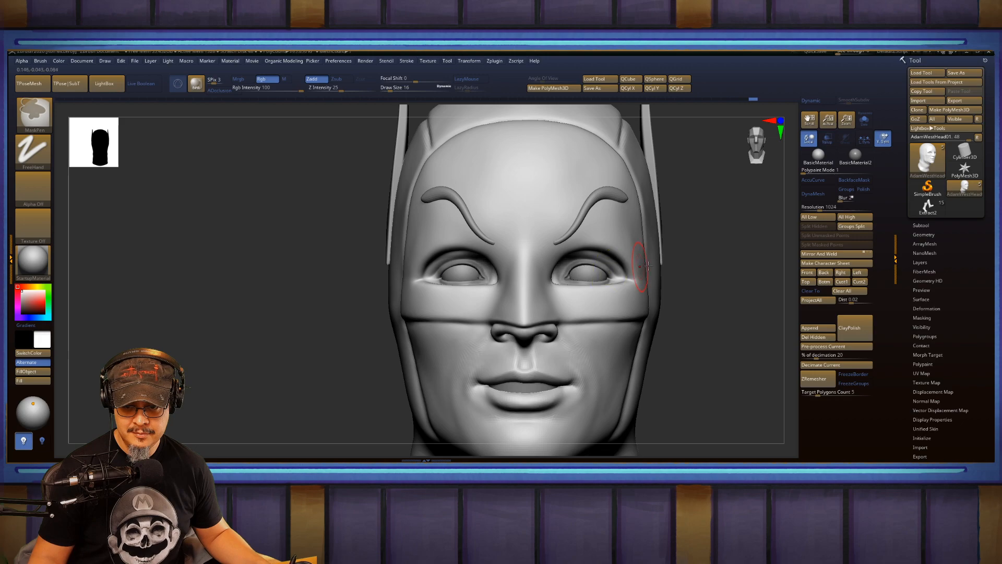
drag(673, 265, 702, 275)
mouse_move(587, 283)
ctrl+mouse_down()
mouse_move(609, 276)
mouse_move(583, 283)
mouse_move(562, 273)
ctrl+mouse_up()
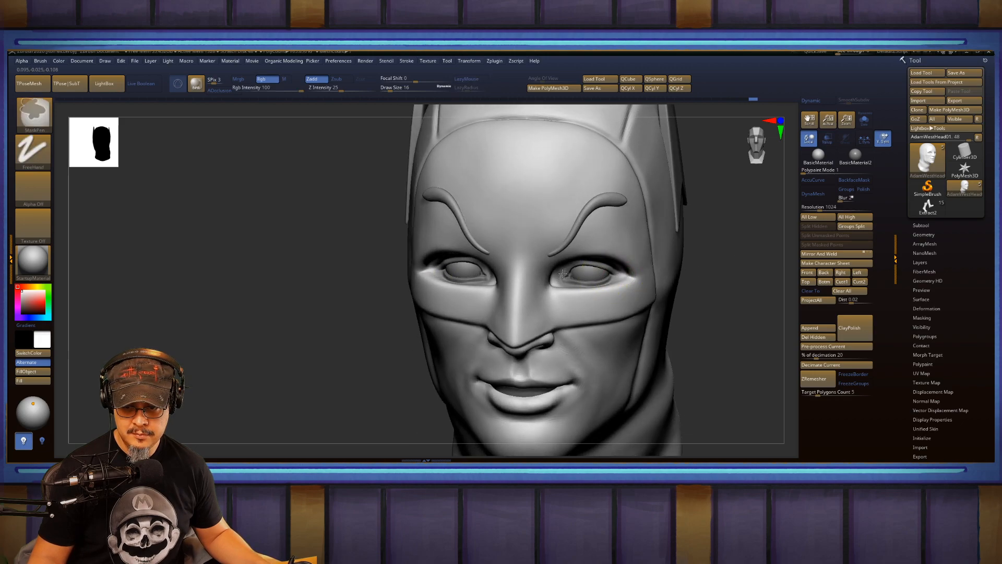
shift+drag(725, 270, 721, 263)
ctrl+click(720, 260)
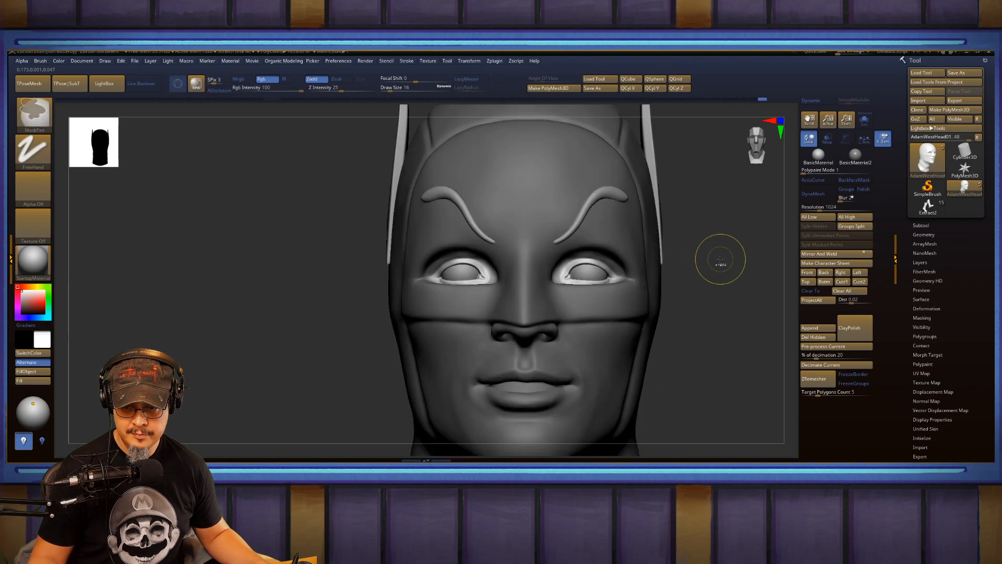
Reset the gizmo's orientation over the eye, shift the unmasked eye areas slightly upward, and clear the mask.
key(w)
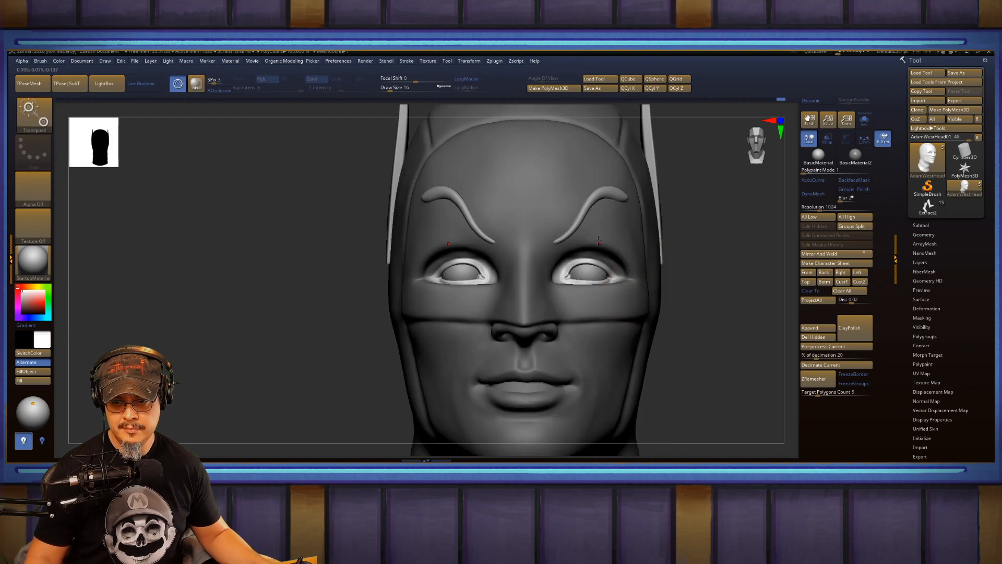
click(587, 264)
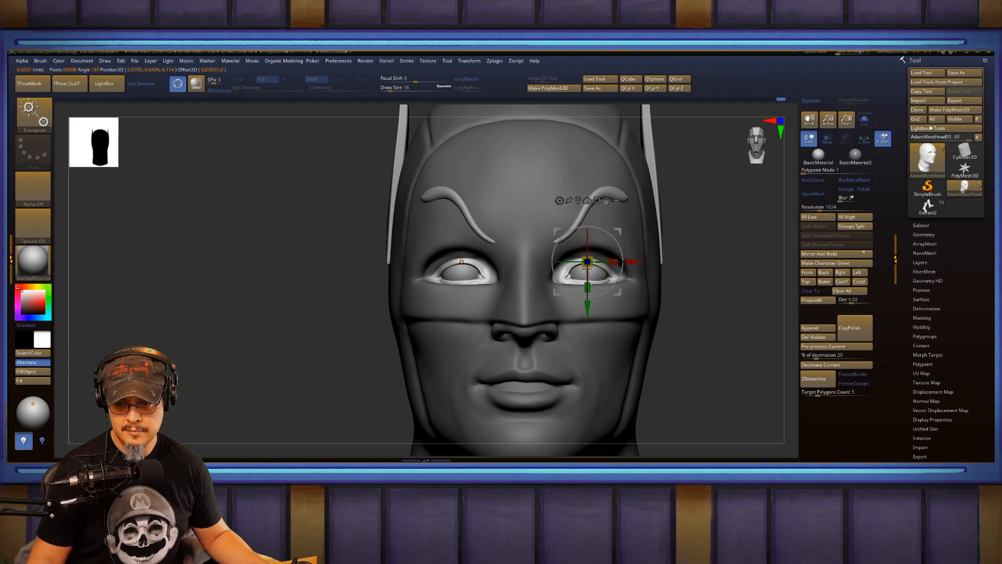
click(597, 200)
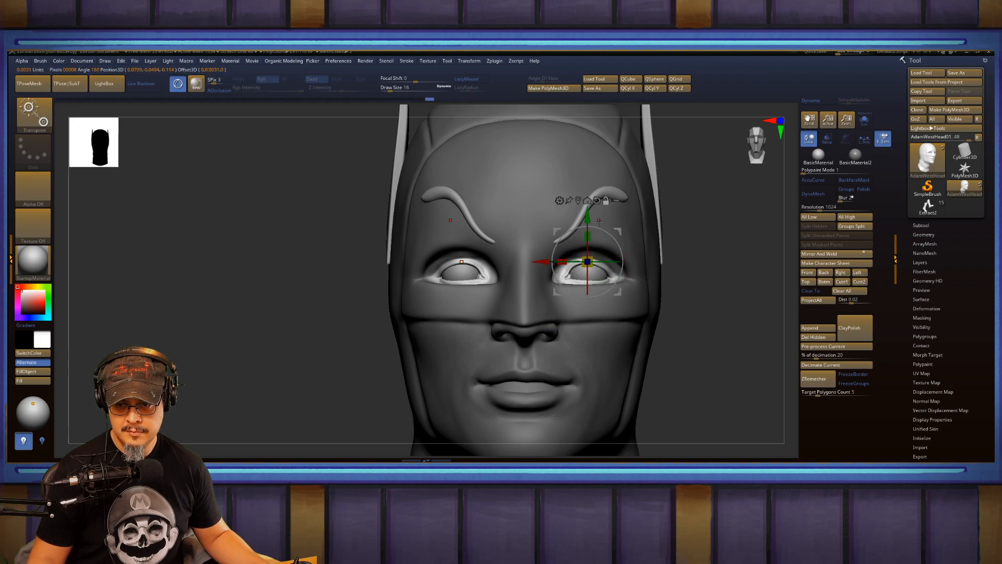
drag(586, 223, 586, 217)
key(q)
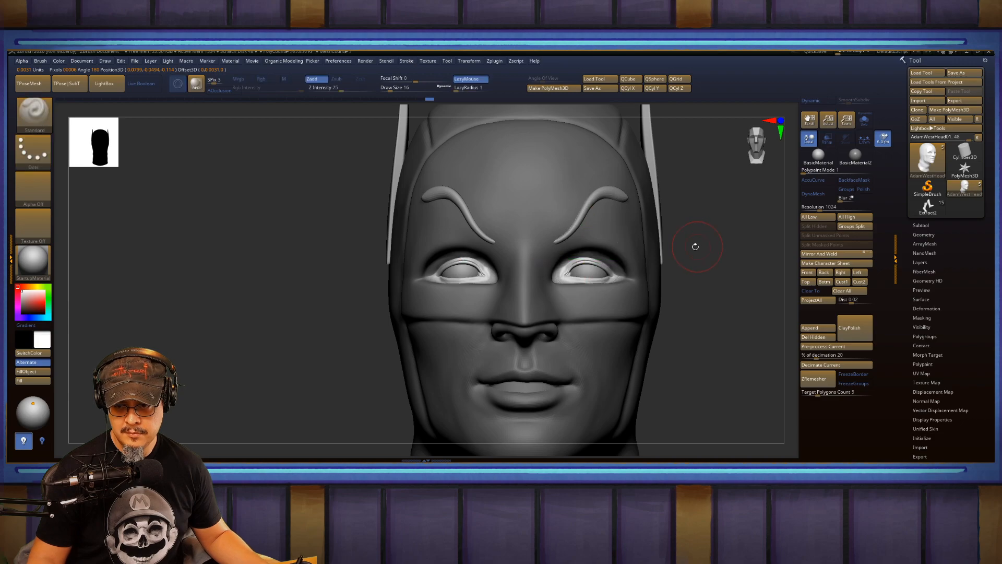
drag(695, 246, 725, 267)
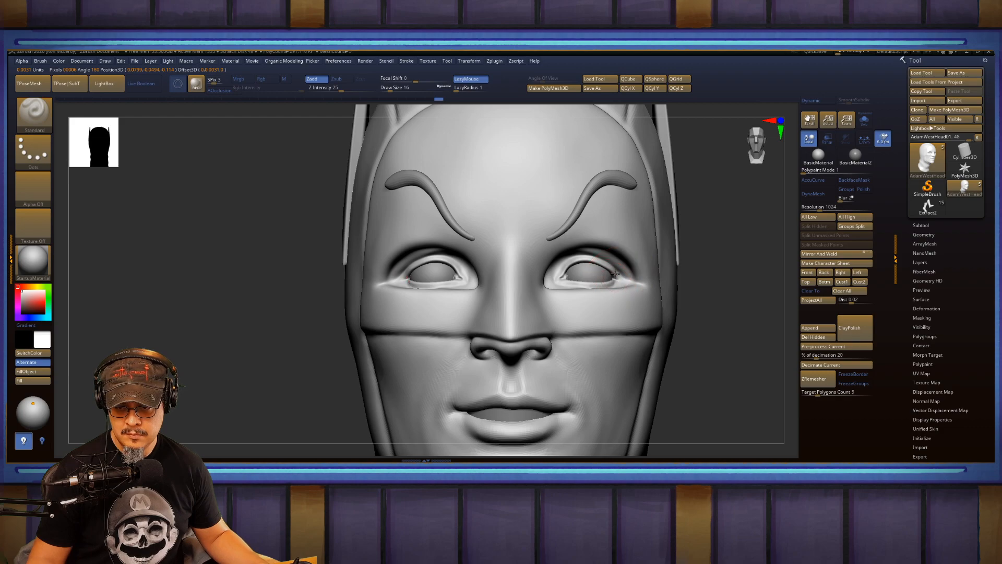
Nudge the outer part of the lower eyelids upward with the Move brush at draw size 9.
key(b)
key(m)
key(v)
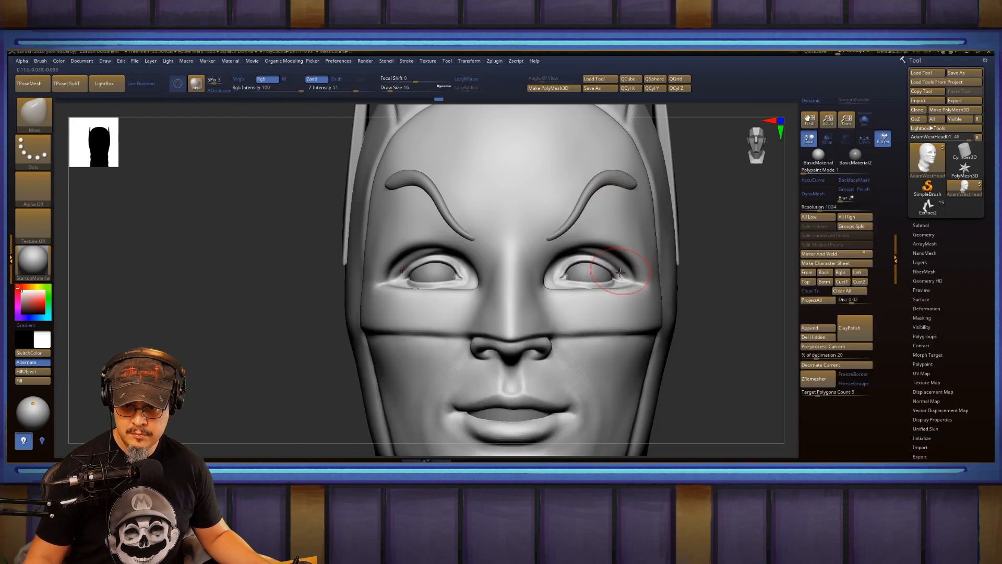
text(s)
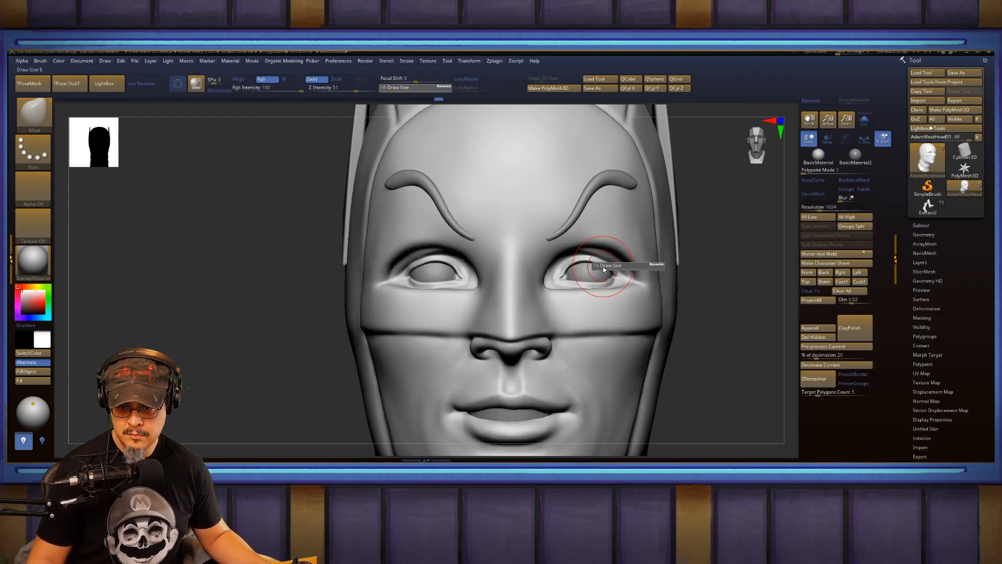
text(9)
key(Return)
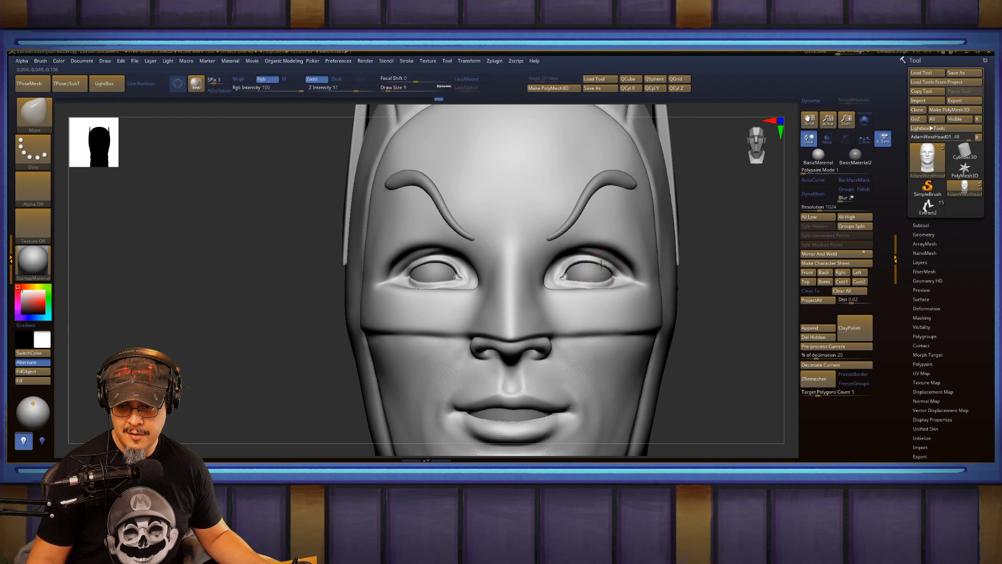
drag(619, 285, 616, 279)
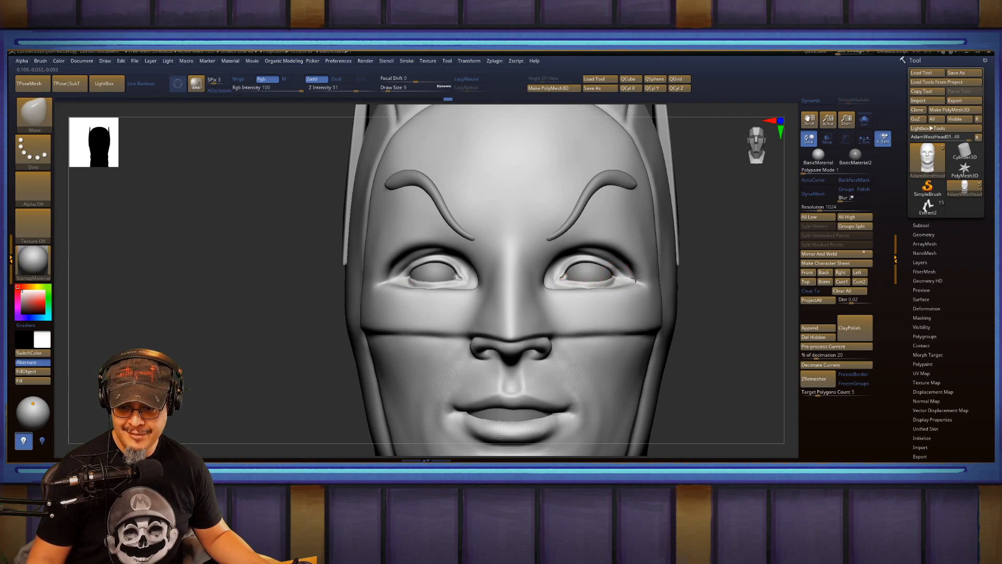
Smooth the cheek between the cowl's edge and the mouth corner down toward the jaw.
drag(689, 261, 716, 224)
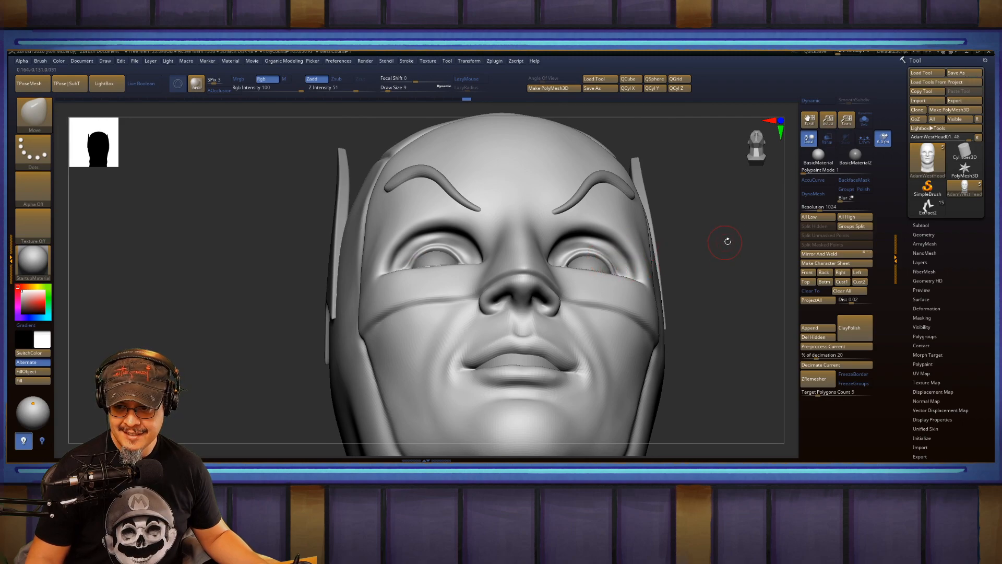
mouse_move(727, 240)
mouse_down()
mouse_move(711, 259)
mouse_move(610, 284)
mouse_up()
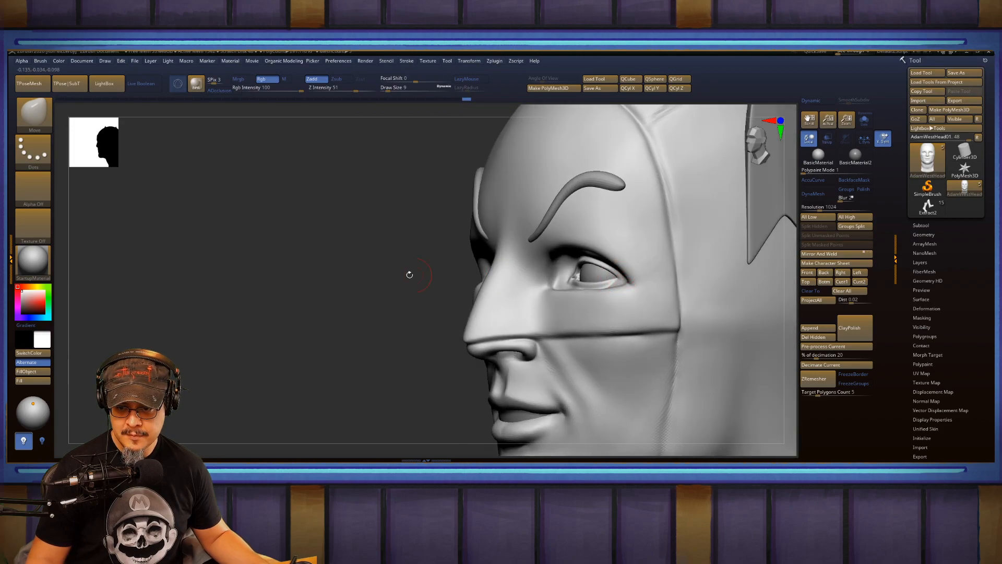
drag(407, 275, 690, 245)
mouse_move(557, 264)
shift+mouse_down()
mouse_move(542, 255)
mouse_move(526, 280)
mouse_move(515, 271)
mouse_move(523, 359)
shift+mouse_up()
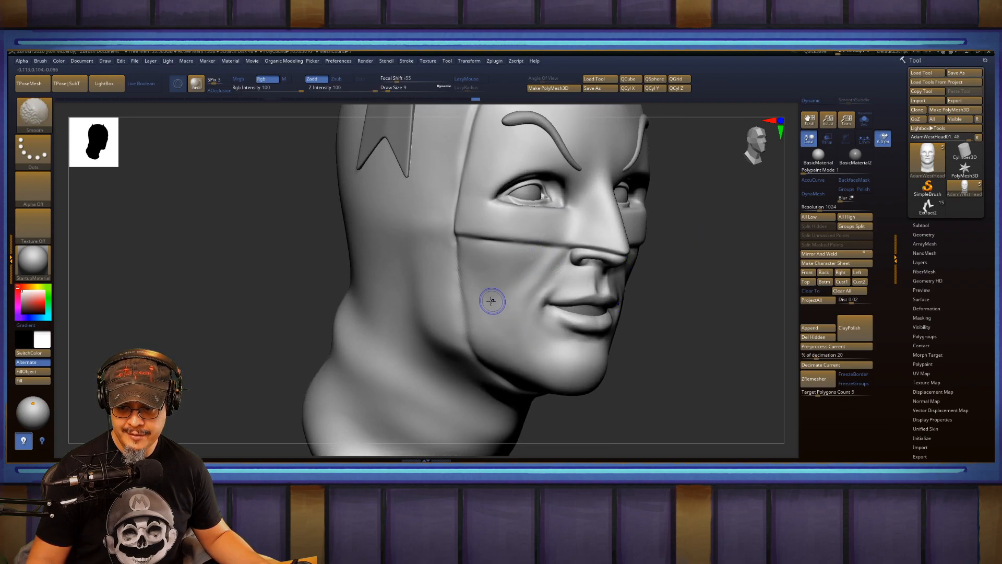
mouse_move(492, 300)
shift+mouse_down()
mouse_move(489, 341)
mouse_move(505, 325)
shift+mouse_up()
shift+drag(661, 319, 680, 291)
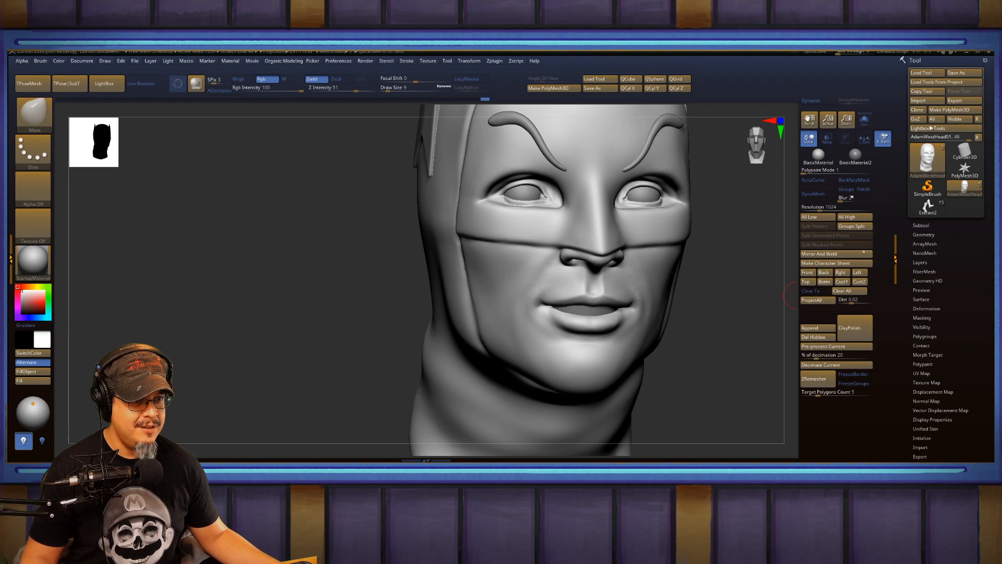
Try to reshape the side of the cowl beside the cheek with the Move brush at draw size 37.
drag(699, 358, 680, 346)
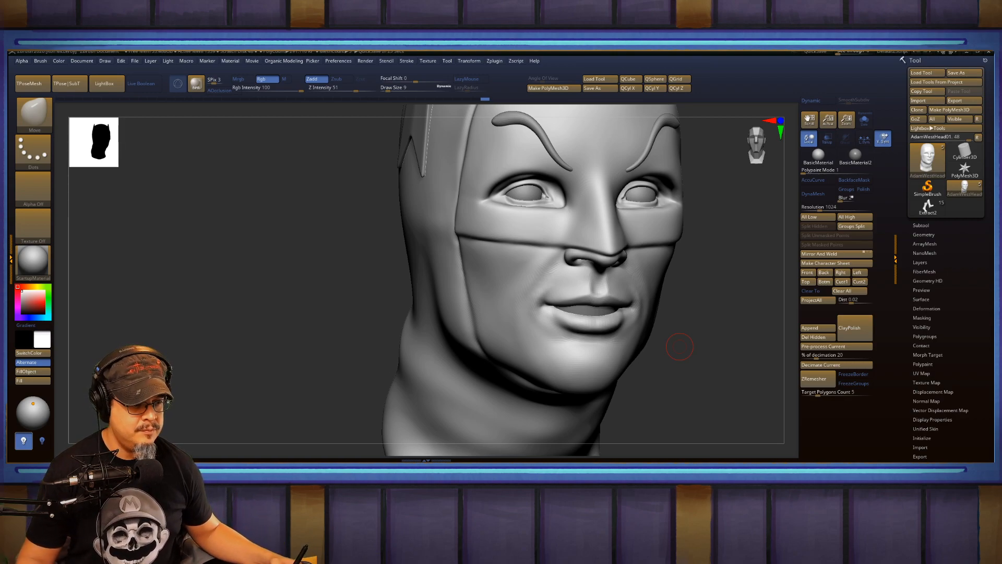
mouse_move(707, 351)
mouse_down()
mouse_move(710, 323)
mouse_move(690, 308)
mouse_move(699, 342)
mouse_up()
key(s)
drag(458, 280, 469, 281)
drag(410, 230, 511, 250)
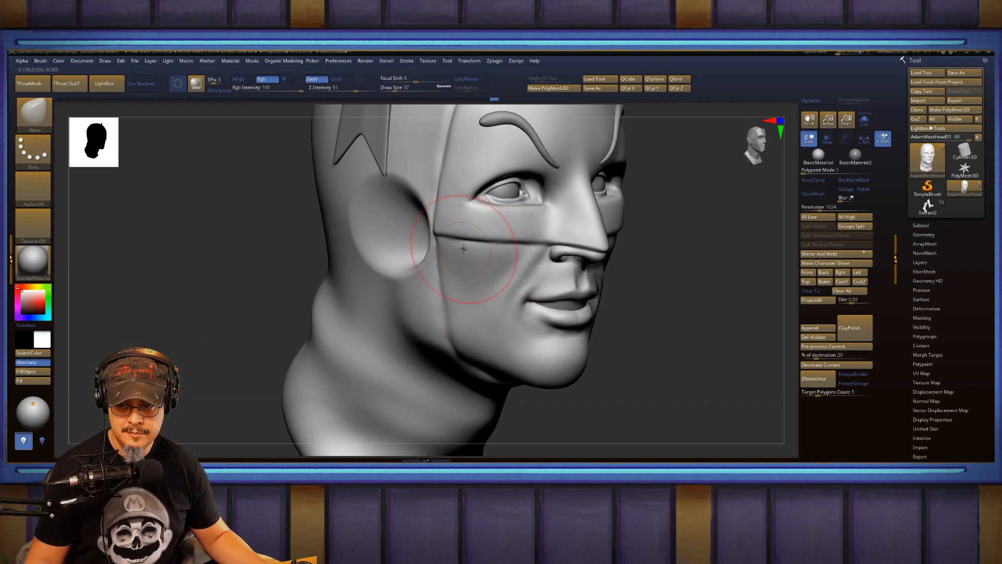
key(ctrl+z)
Softly build up the cheekbone around the mask's lower edge with the FormSoft brush at draw size 37, and smooth it.
key(b)
key(f)
key(s)
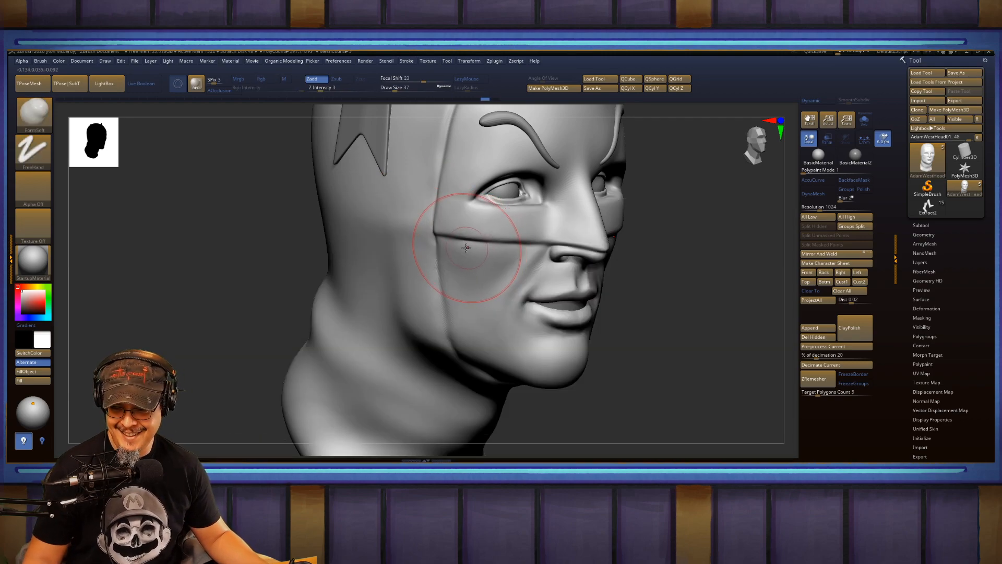
key(ctrl+d)
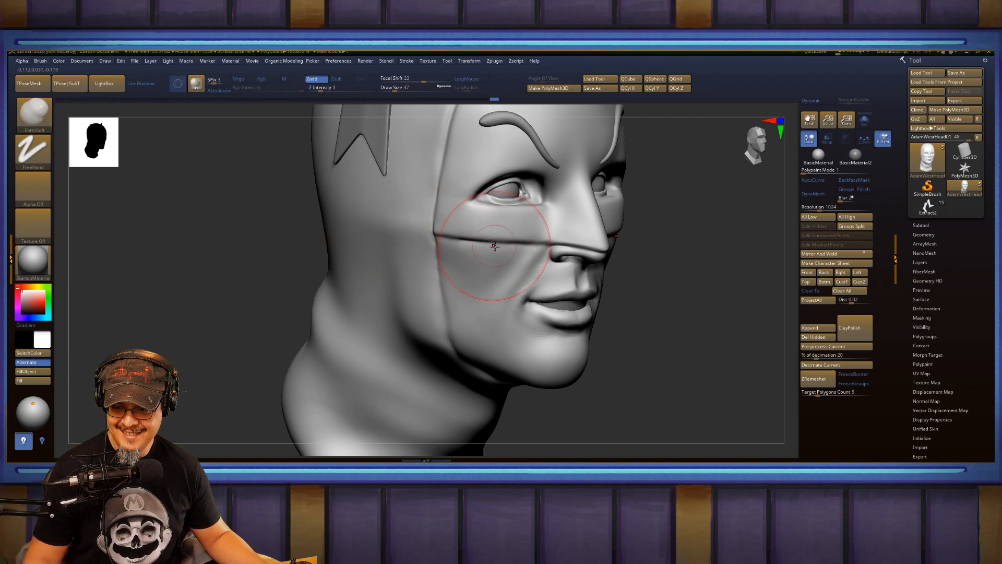
shift+drag(494, 246, 459, 256)
Carve the crease under the inner part of the eye with the DamStandard brush at draw size 12.
mouse_move(693, 245)
mouse_down()
mouse_move(688, 237)
mouse_move(708, 262)
mouse_move(644, 256)
mouse_move(679, 274)
mouse_move(722, 246)
mouse_up()
mouse_move(964, 152)
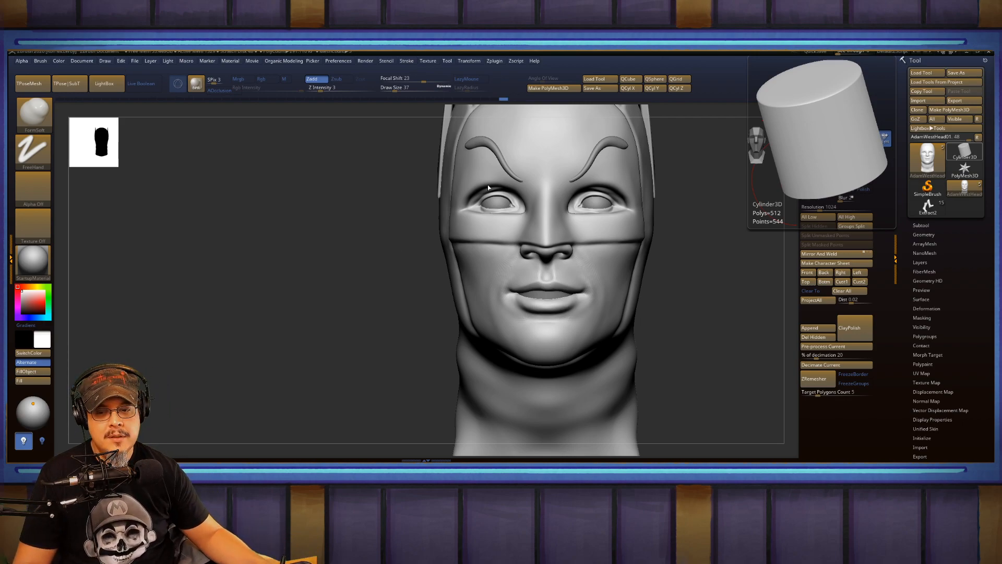
mouse_move(696, 320)
mouse_down()
mouse_move(727, 326)
mouse_move(720, 339)
mouse_move(715, 330)
mouse_move(622, 330)
mouse_up()
drag(615, 335, 619, 342)
mouse_move(736, 334)
mouse_down()
mouse_move(699, 308)
mouse_move(744, 306)
mouse_move(706, 329)
mouse_up()
drag(738, 267, 739, 341)
key(b)
key(d)
key(s)
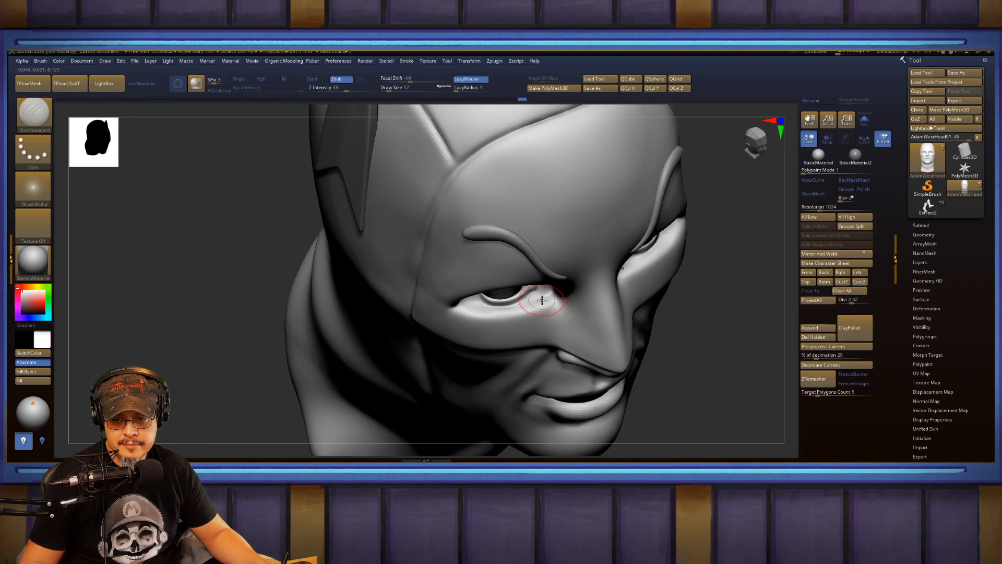
drag(541, 300, 517, 307)
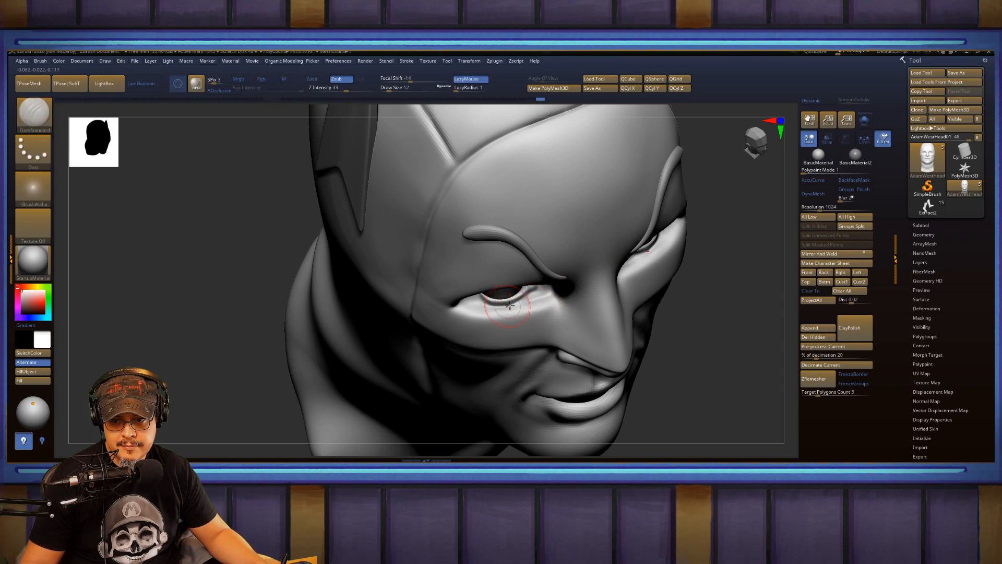
Smooth the carved lower eyelid from the middle of the eye toward its inner corner.
shift+drag(510, 305, 535, 296)
drag(729, 286, 654, 264)
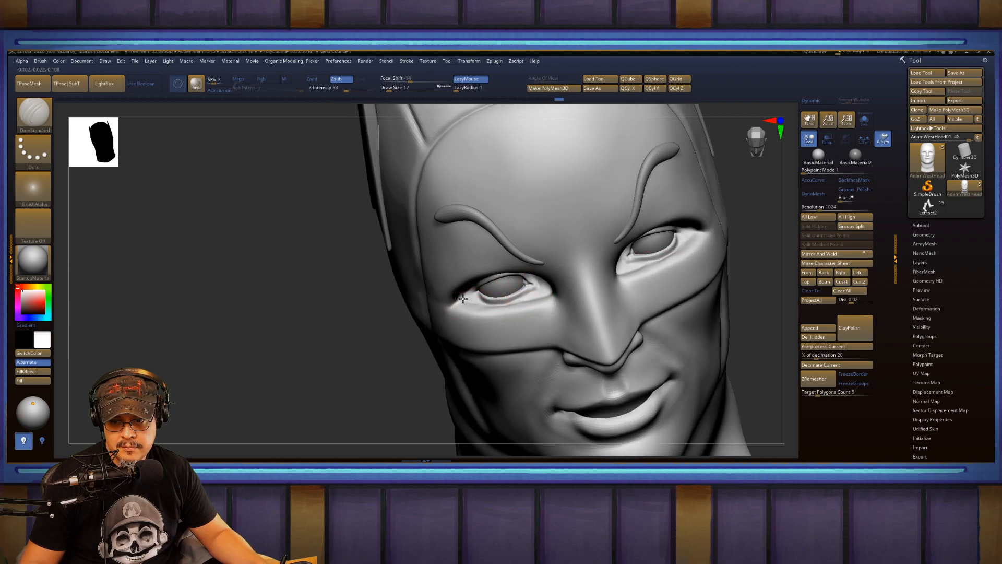
key(shift)
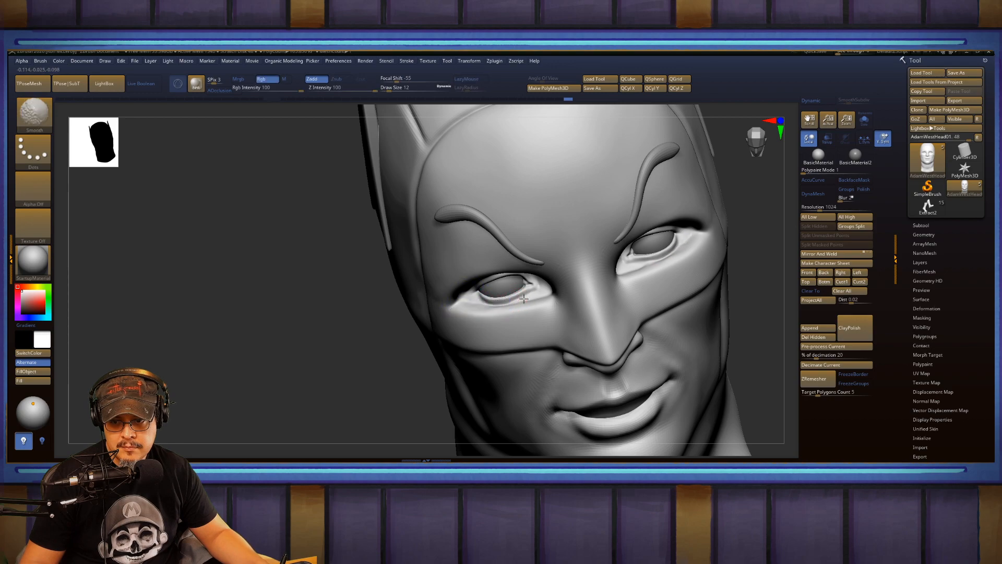
Smooth the transition beneath the lower lip into the chin.
mouse_move(762, 265)
mouse_down()
mouse_move(738, 214)
mouse_move(752, 227)
mouse_up()
key(f)
drag(626, 257, 648, 261)
alt+drag(602, 297, 654, 290)
key(shift)
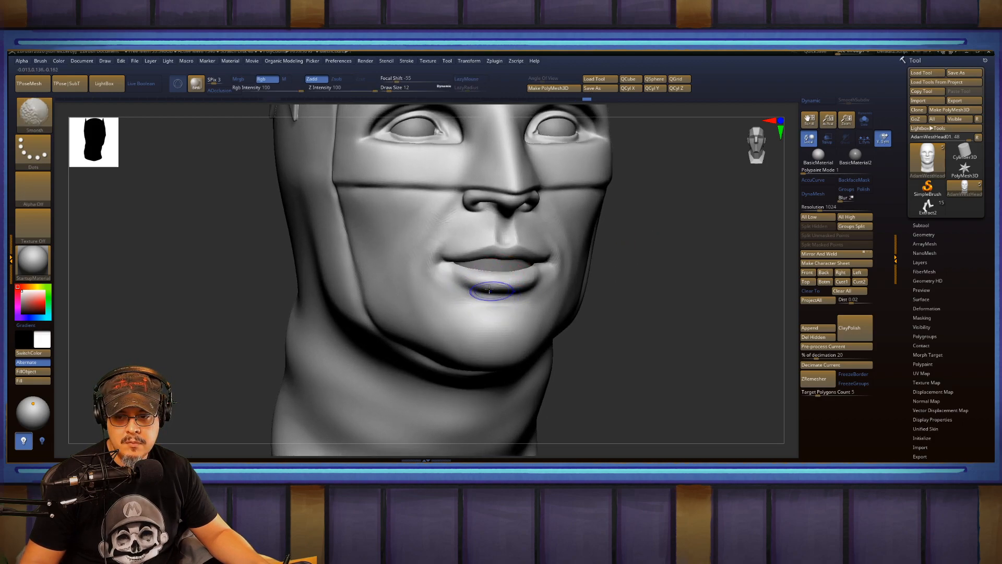
mouse_move(652, 236)
alt+mouse_down()
mouse_move(666, 287)
mouse_move(467, 224)
alt+mouse_up()
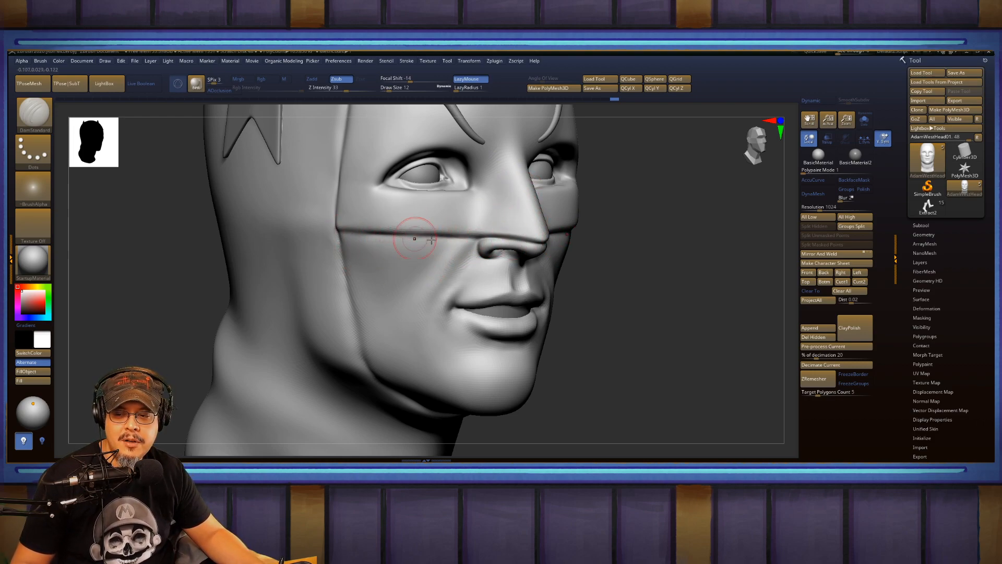
Carve the crease at the mouth corner outward into the cheek with the DamStandard brush.
mouse_move(622, 268)
mouse_down()
mouse_move(646, 255)
mouse_move(616, 272)
mouse_up()
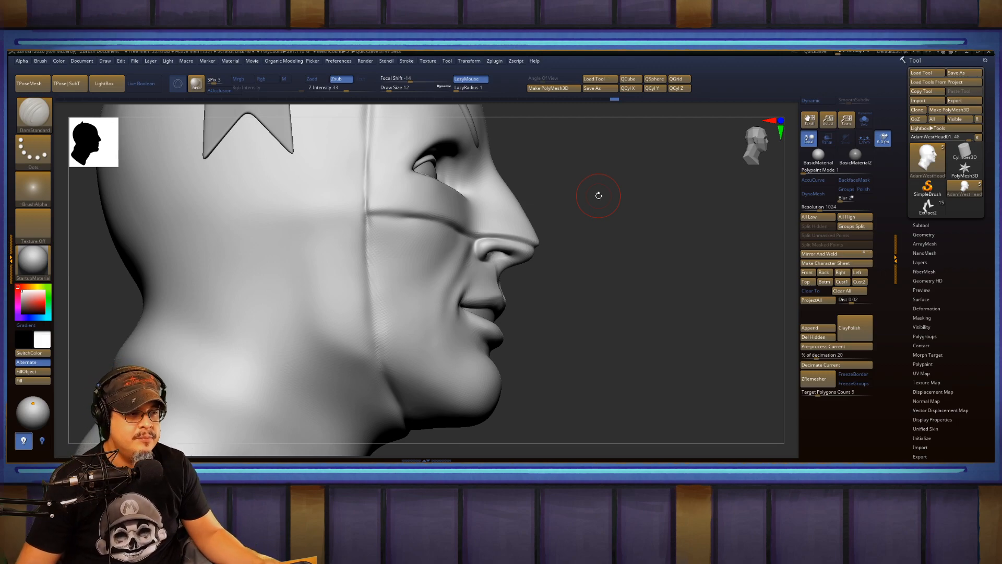
mouse_move(630, 294)
mouse_down()
mouse_move(619, 308)
mouse_move(633, 264)
mouse_move(678, 258)
mouse_move(664, 273)
mouse_move(644, 248)
mouse_move(622, 259)
mouse_move(626, 243)
mouse_move(652, 291)
mouse_move(649, 261)
mouse_move(665, 285)
mouse_move(626, 320)
mouse_move(641, 273)
mouse_move(649, 328)
mouse_up()
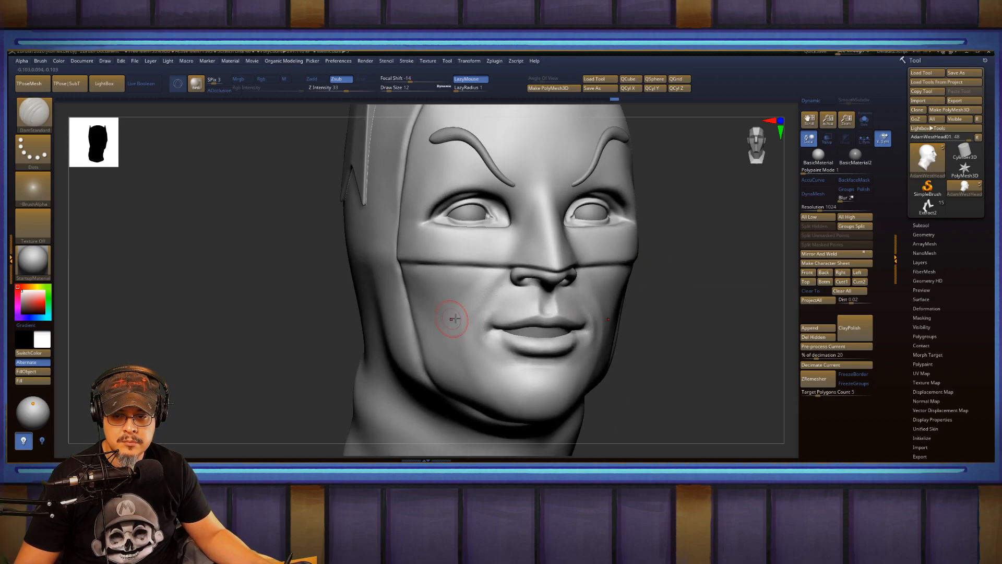
drag(512, 333, 484, 329)
drag(692, 292, 713, 294)
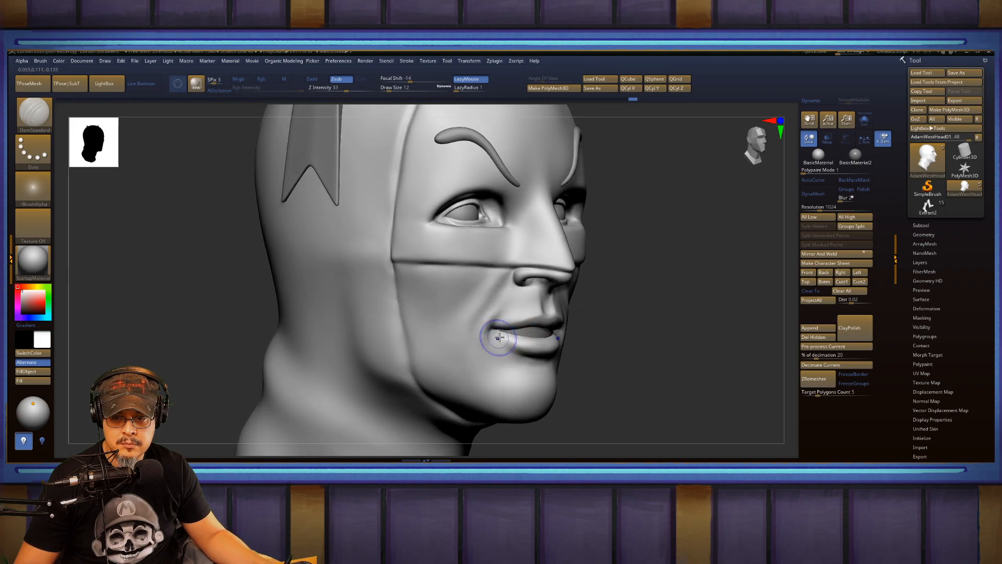
Smooth the top of the cheek fold beside the nostril, and undo the last stroke.
mouse_move(604, 346)
alt+mouse_down()
mouse_move(629, 306)
mouse_move(611, 290)
mouse_move(642, 309)
mouse_move(638, 339)
mouse_move(618, 305)
alt+mouse_up()
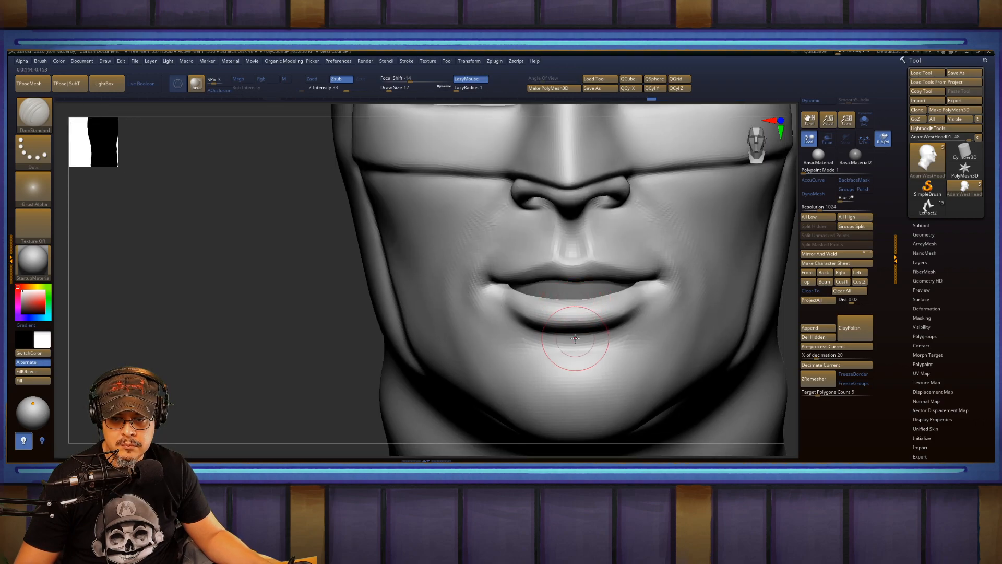
drag(329, 342, 371, 335)
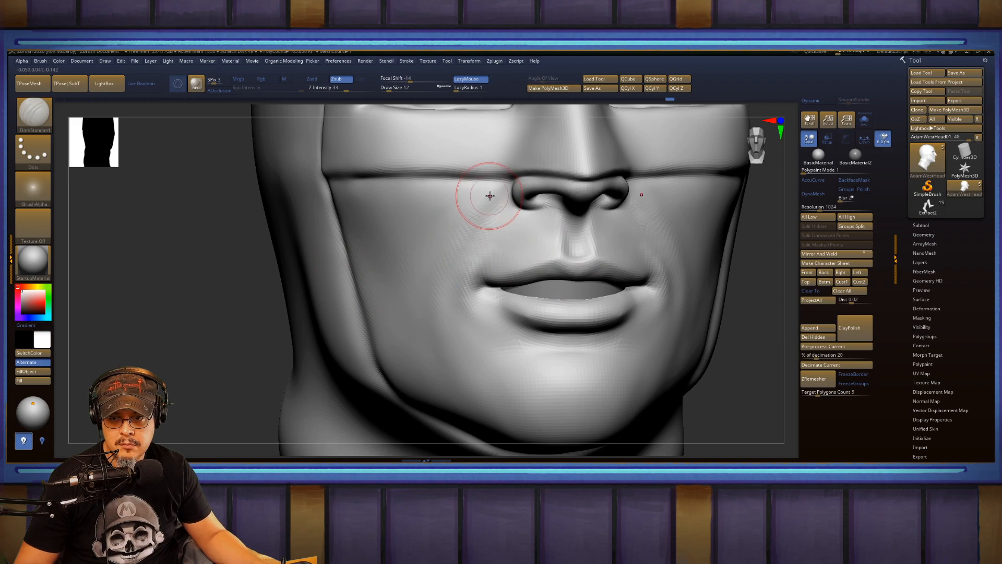
key(shift)
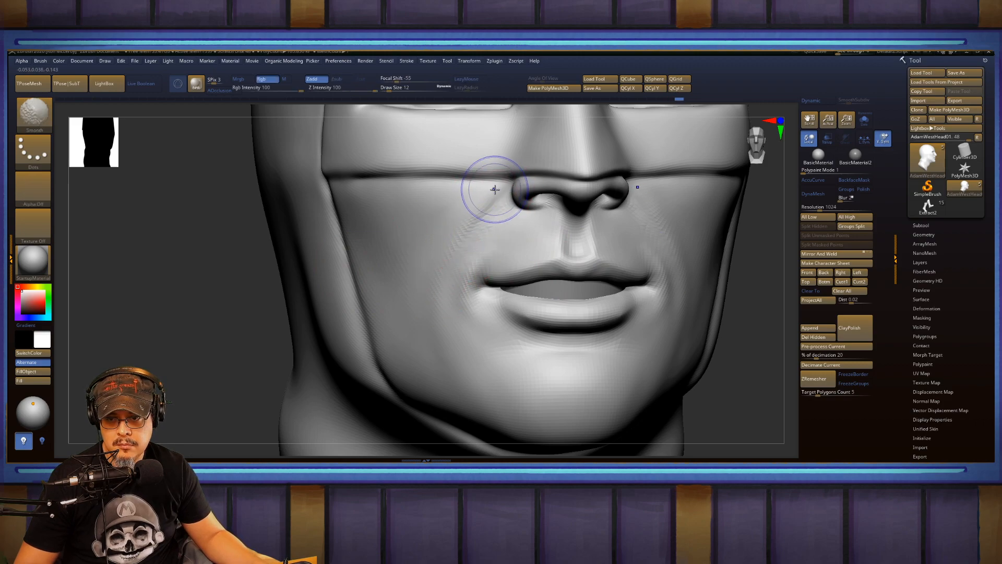
key(f)
mouse_move(606, 240)
mouse_down()
mouse_move(604, 277)
mouse_move(523, 237)
mouse_move(504, 297)
mouse_up()
key(ctrl+z)
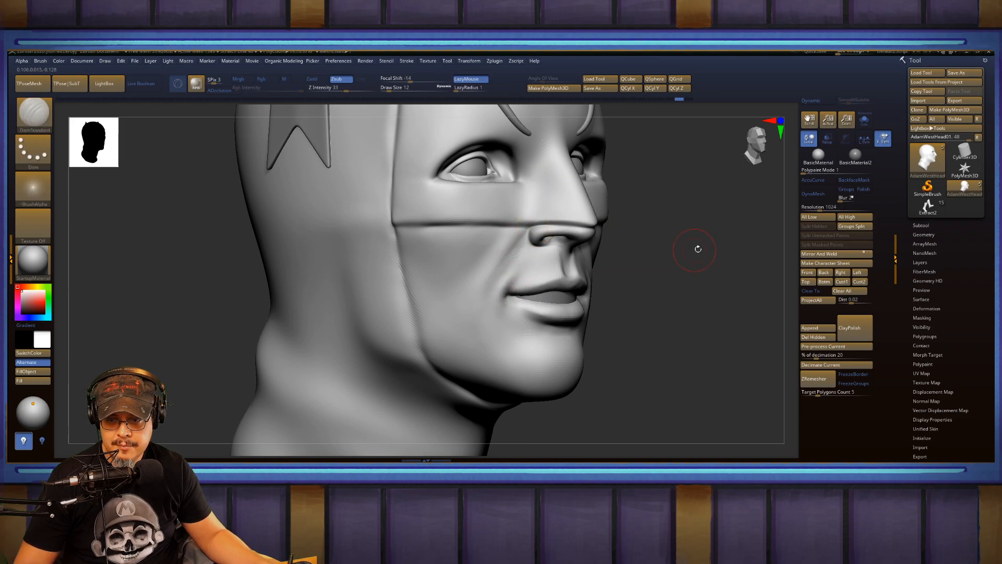
Carve the cheek fold from the nostril toward the mouth corner with the DamStandard brush and soften it.
key(d)
mouse_move(697, 248)
alt+mouse_down()
mouse_move(677, 261)
mouse_move(673, 292)
alt+mouse_up()
drag(533, 230, 485, 294)
key(shift)
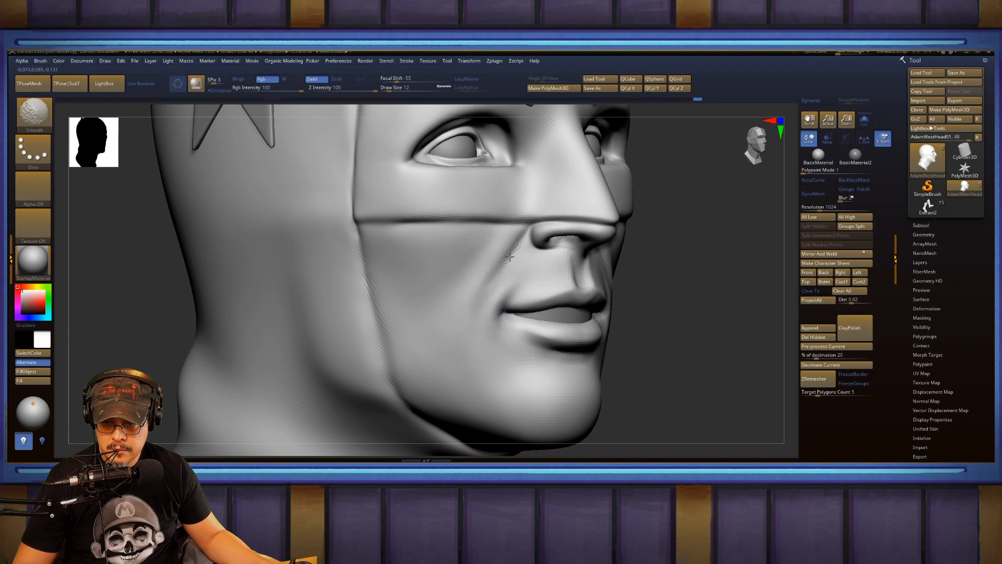
shift+drag(509, 257, 502, 266)
shift+drag(522, 232, 490, 278)
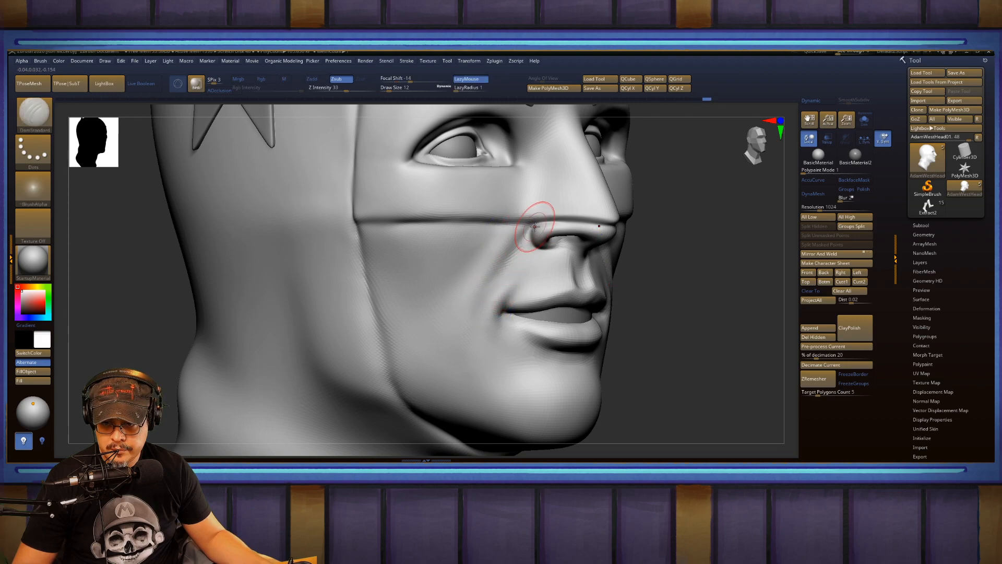
Smooth the cheek folds on both sides from beside the nostril down past the mouth corner.
key(shift)
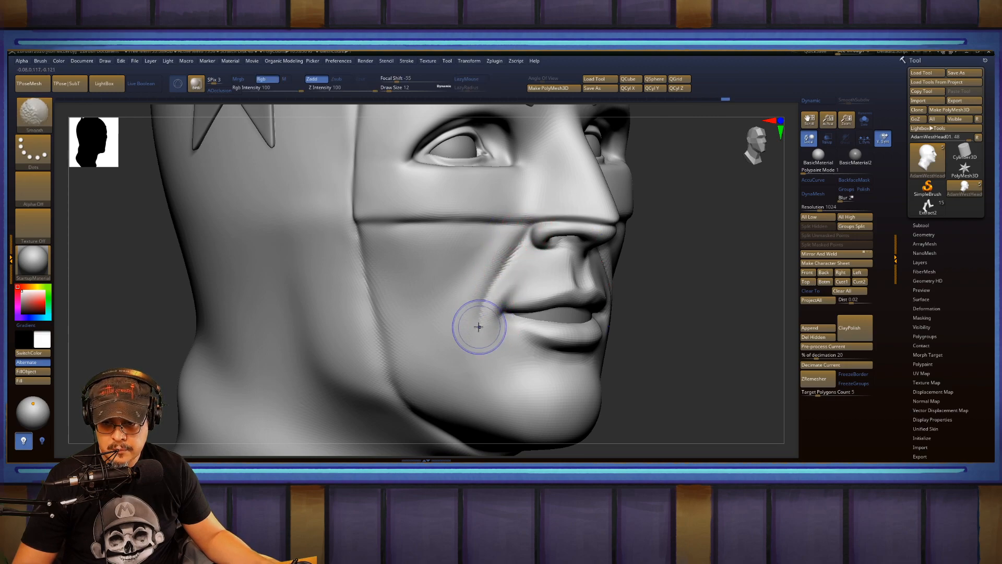
mouse_move(479, 327)
shift+mouse_down()
mouse_move(508, 249)
mouse_move(510, 286)
shift+mouse_up()
mouse_move(715, 271)
mouse_down()
mouse_move(671, 271)
mouse_move(676, 307)
mouse_up()
shift+drag(644, 246, 673, 300)
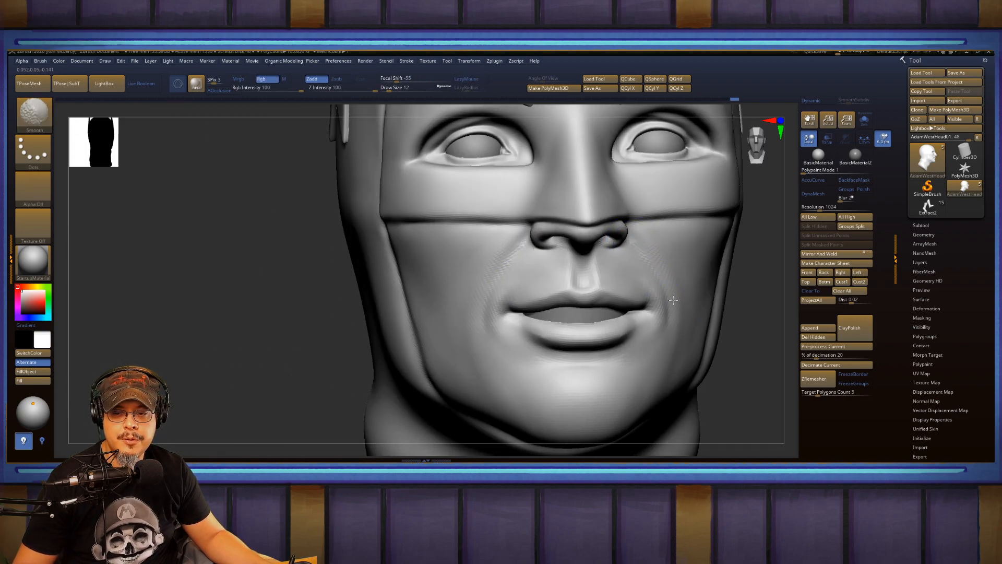
drag(252, 331, 302, 331)
shift+drag(540, 244, 492, 323)
mouse_move(727, 246)
alt+mouse_down()
mouse_move(637, 252)
mouse_move(665, 242)
mouse_move(653, 277)
mouse_move(684, 246)
mouse_move(691, 303)
mouse_move(682, 263)
mouse_move(697, 267)
alt+mouse_up()
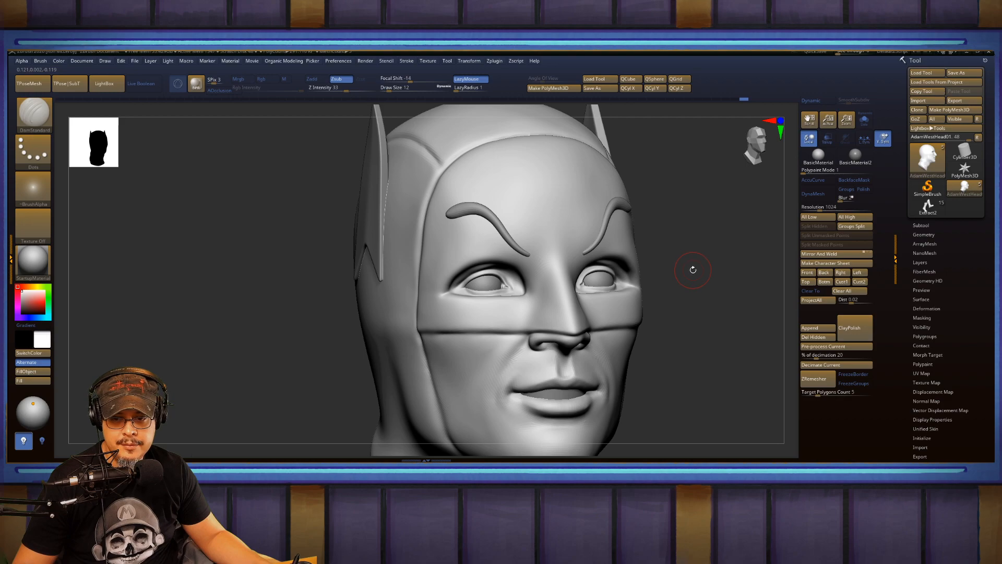
Smooth the mask surface beside the nose and below the eyes.
drag(693, 270, 566, 304)
mouse_move(566, 304)
shift+mouse_down()
mouse_move(555, 287)
mouse_move(573, 267)
mouse_move(584, 314)
shift+mouse_up()
mouse_move(556, 255)
mouse_down()
mouse_move(584, 316)
mouse_move(549, 241)
mouse_up()
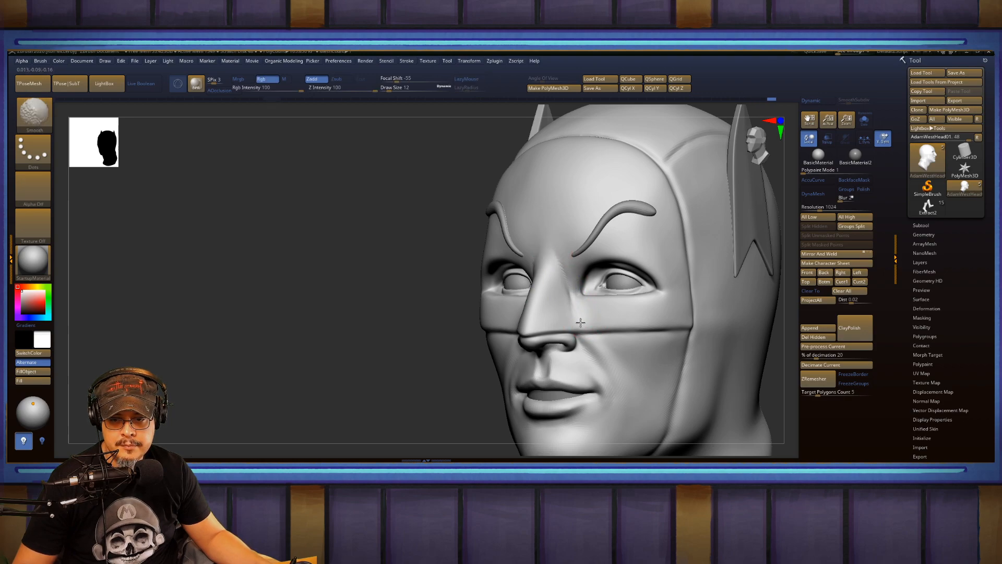
mouse_move(580, 323)
shift+mouse_down()
mouse_move(554, 251)
mouse_move(582, 307)
shift+mouse_up()
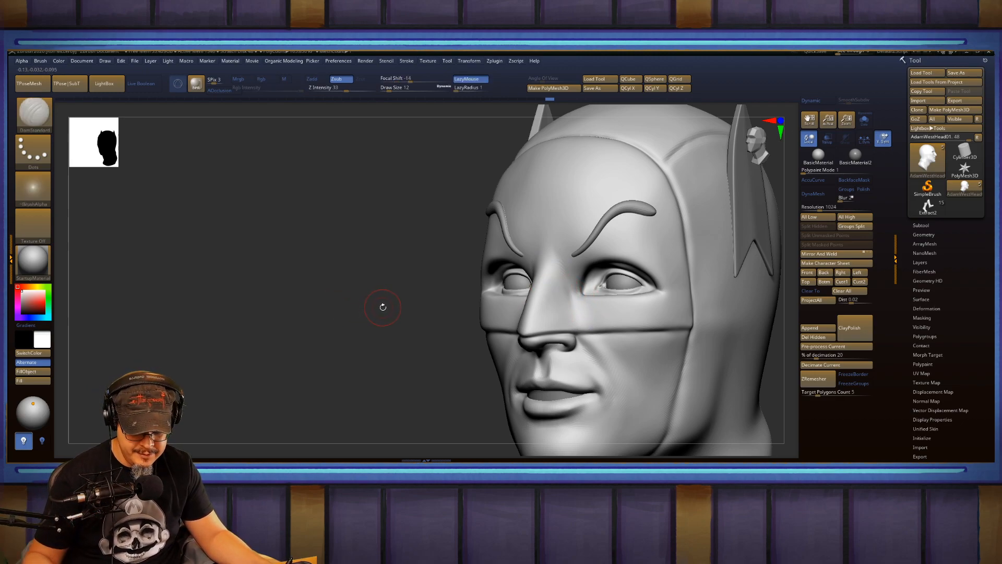
shift+drag(386, 360, 472, 313)
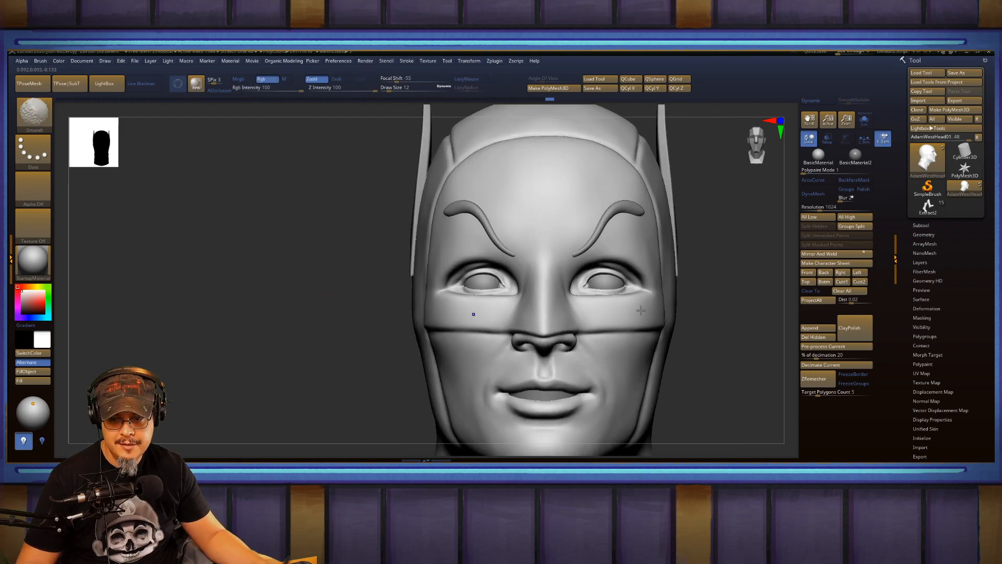
key(f)
mouse_move(608, 273)
mouse_down()
mouse_move(649, 273)
mouse_move(662, 303)
mouse_move(603, 264)
mouse_move(481, 306)
mouse_move(470, 297)
mouse_up()
shift+drag(444, 334, 456, 312)
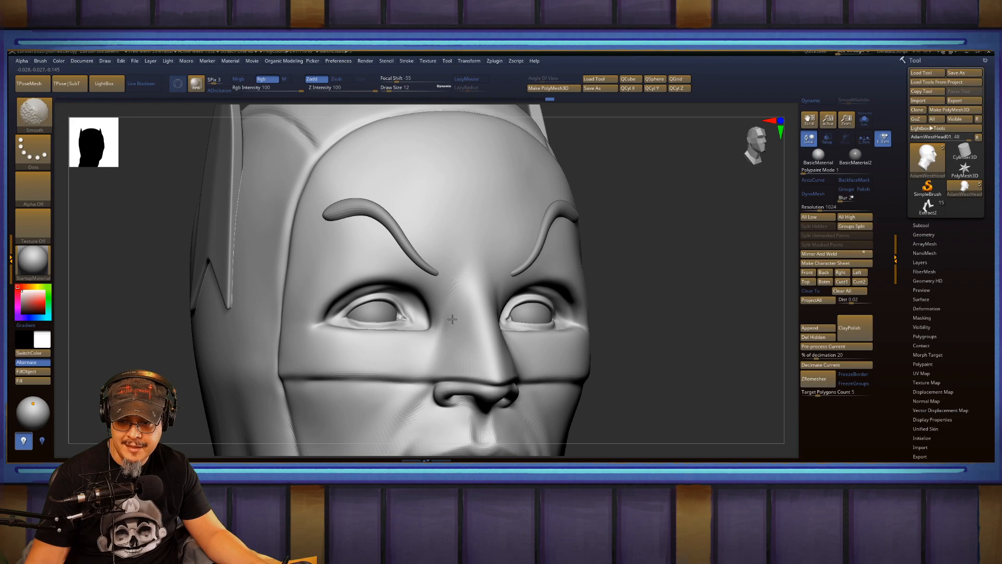
alt+drag(637, 275, 654, 205)
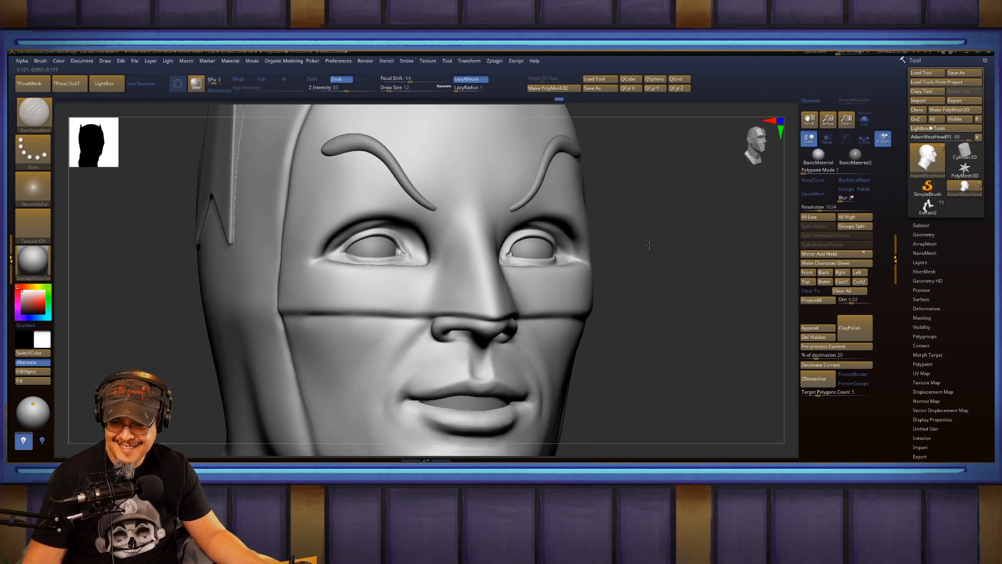
drag(619, 256, 658, 257)
mouse_move(621, 301)
alt+mouse_down()
mouse_move(637, 273)
mouse_move(694, 273)
alt+mouse_up()
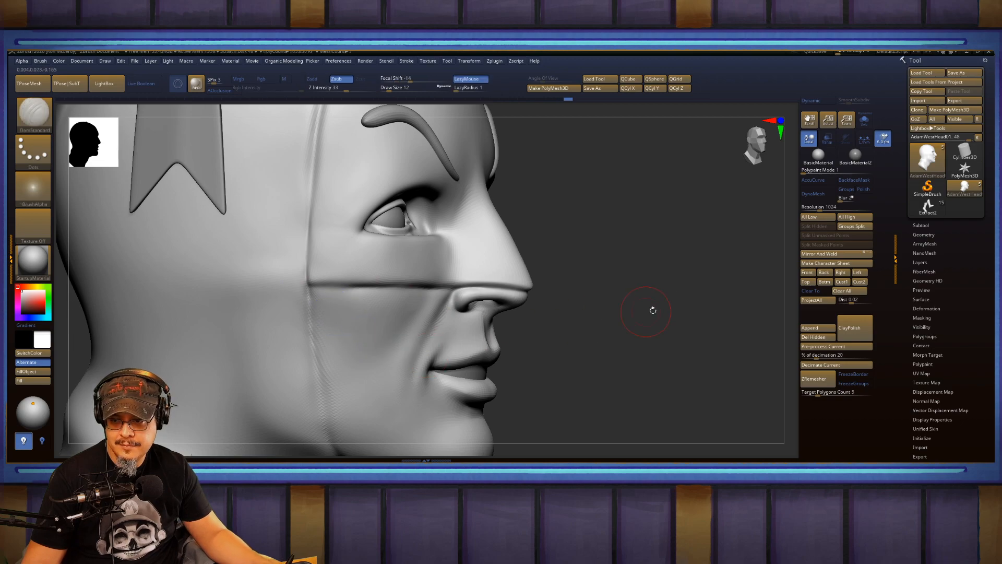
key(f)
drag(636, 280, 616, 277)
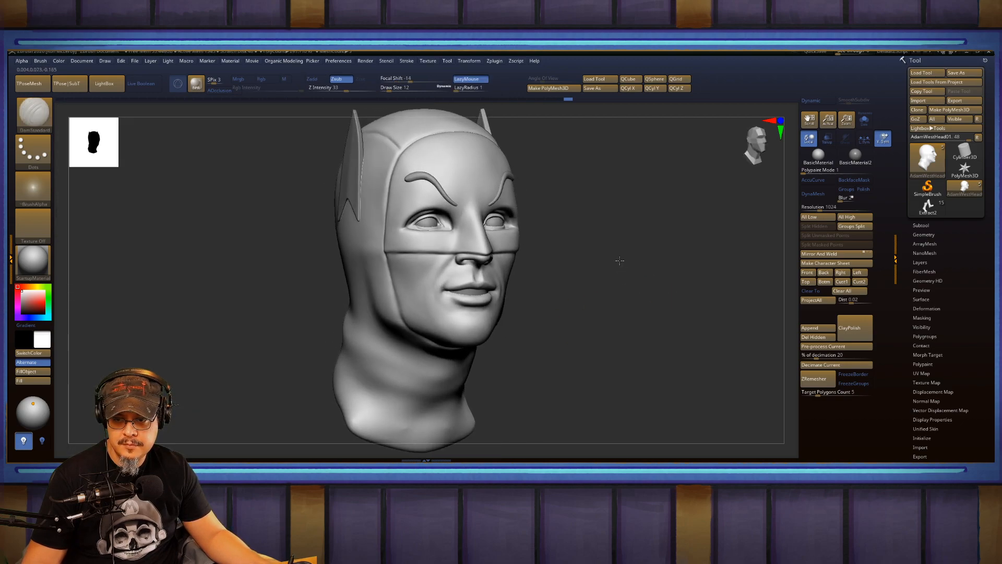
mouse_move(617, 241)
alt+mouse_down()
mouse_move(630, 283)
mouse_move(762, 284)
alt+mouse_up()
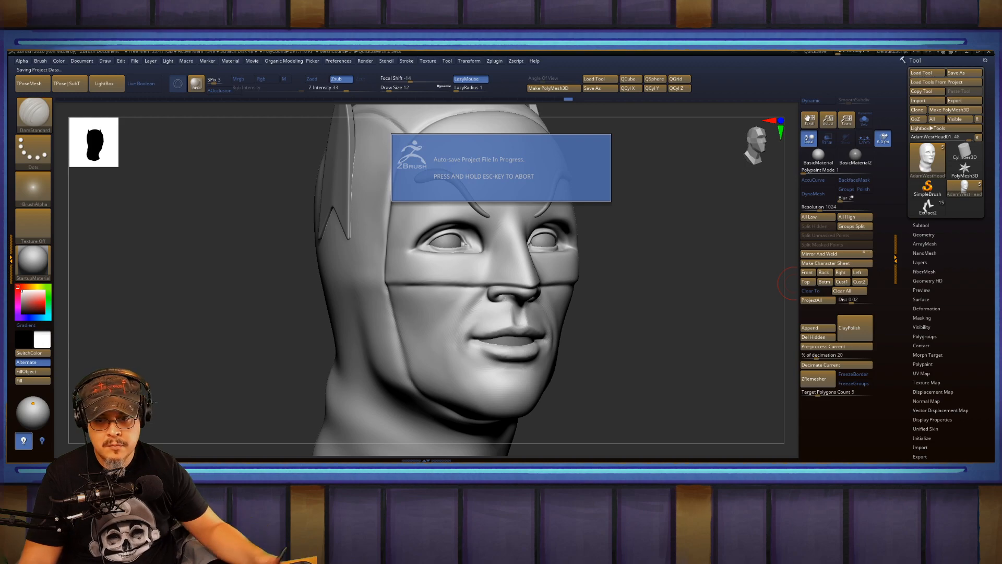
Adjust the shape of the chin below the lower lip with the Move brush at draw size 20.
alt+drag(633, 376, 610, 269)
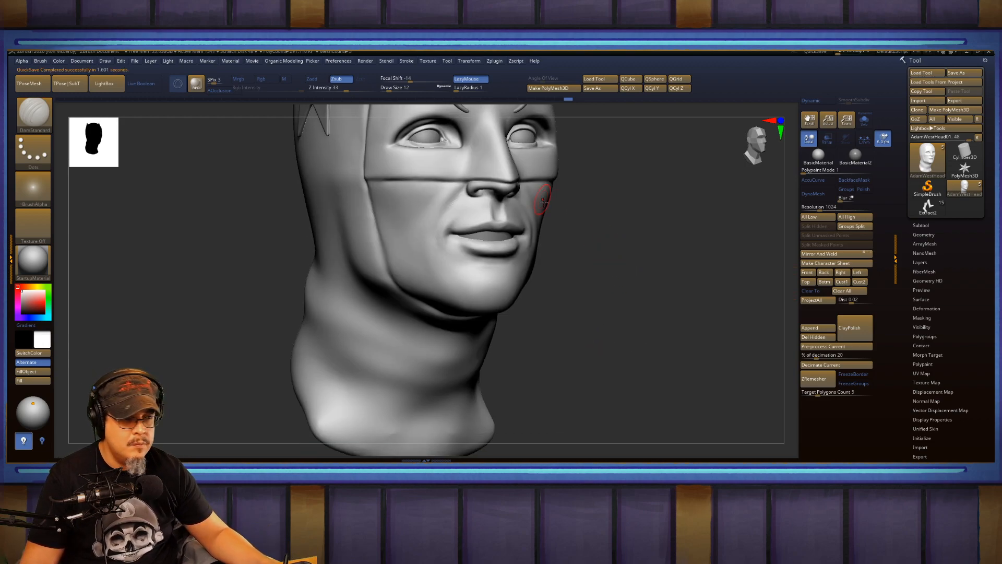
mouse_move(572, 312)
mouse_down()
mouse_move(586, 311)
mouse_move(442, 307)
mouse_up()
key(b)
key(m)
key(v)
key(s)
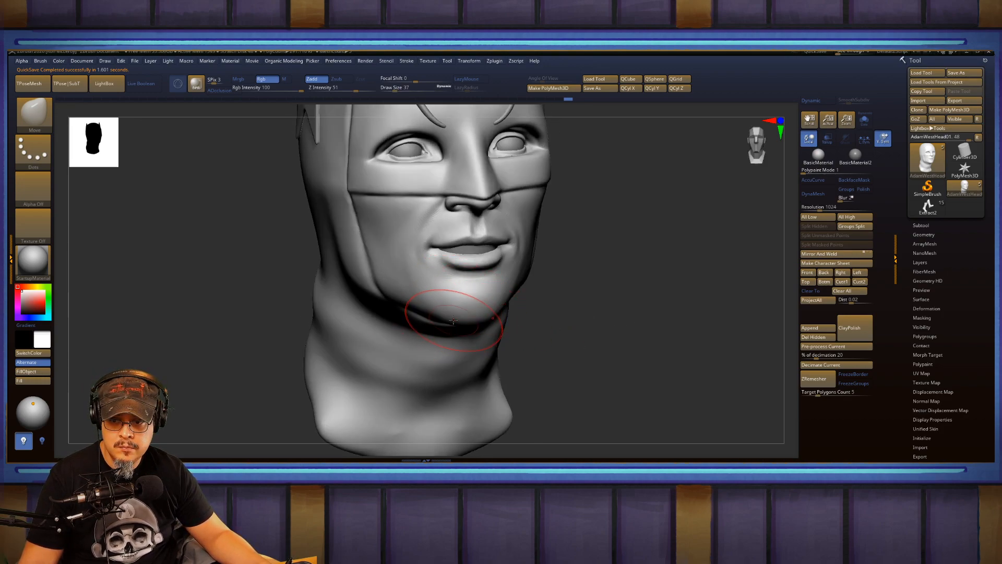
mouse_move(613, 296)
mouse_down()
mouse_move(599, 291)
mouse_move(608, 305)
mouse_move(555, 291)
mouse_up()
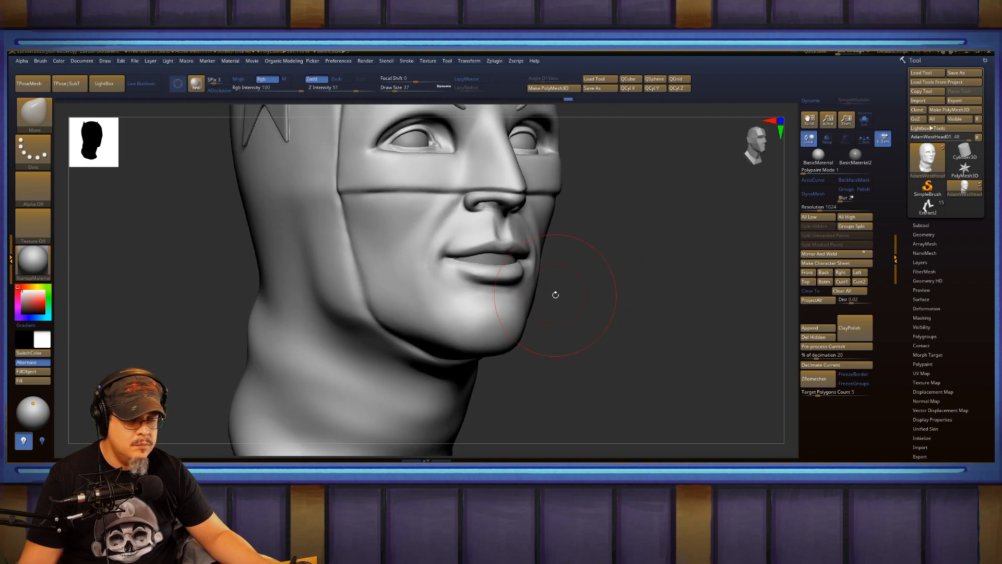
key(s)
drag(480, 305, 483, 307)
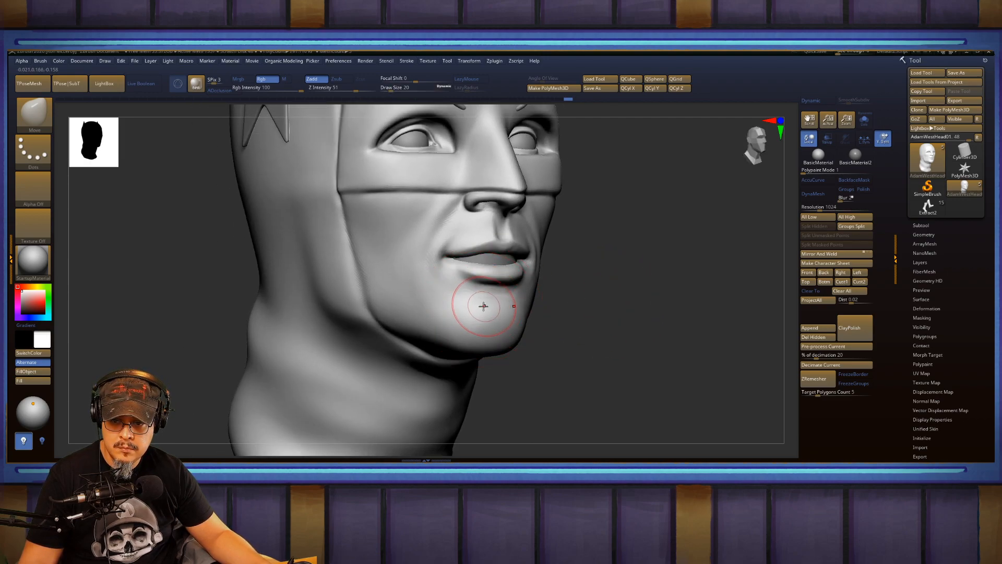
drag(557, 302, 644, 277)
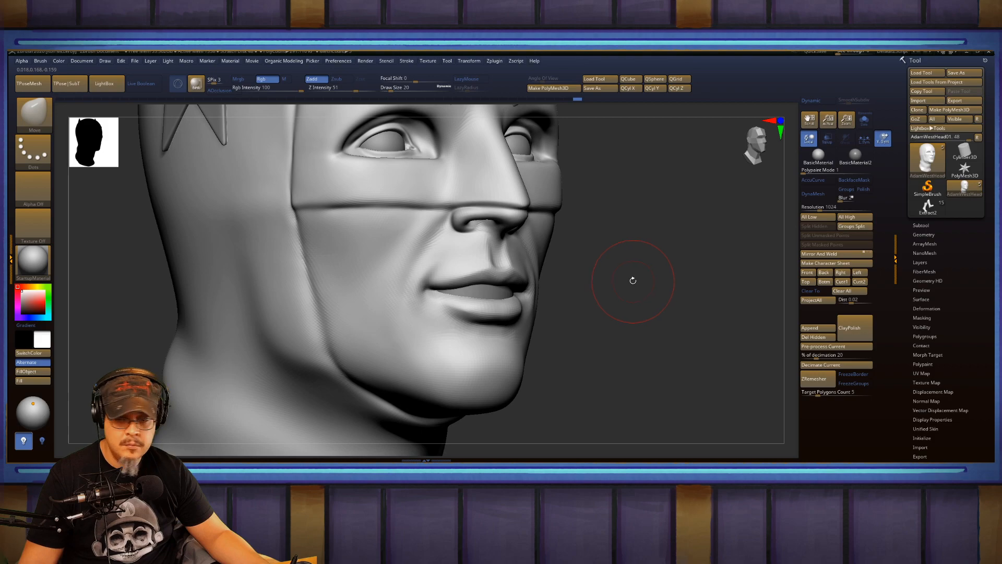
Refine the lower cheek and jawline with the Standard brush, smoothing from below the mask edge down to the jaw.
drag(584, 273, 609, 287)
key(b)
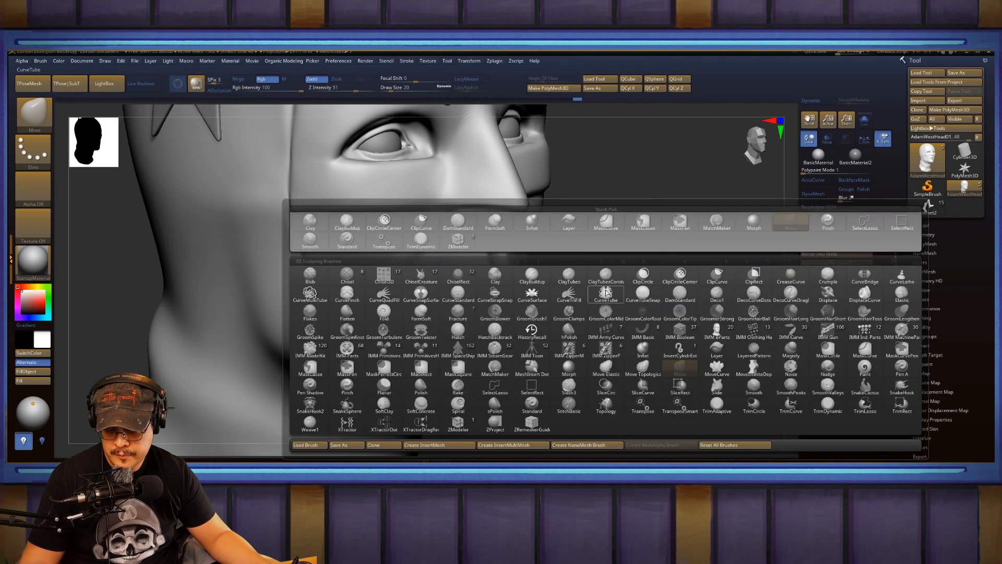
key(s)
key(t)
mouse_move(635, 289)
mouse_down()
mouse_move(637, 278)
mouse_move(631, 287)
mouse_up()
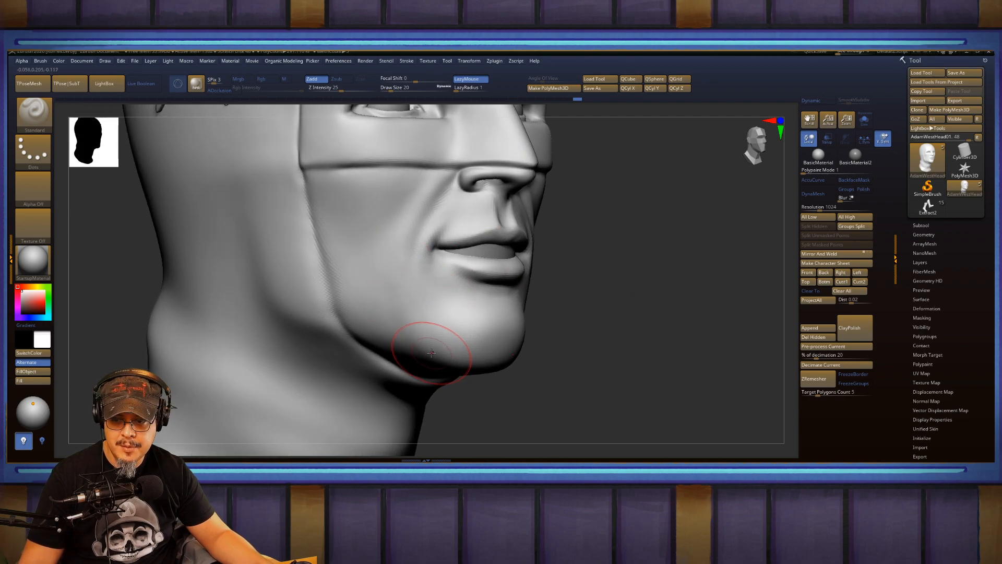
key(shift)
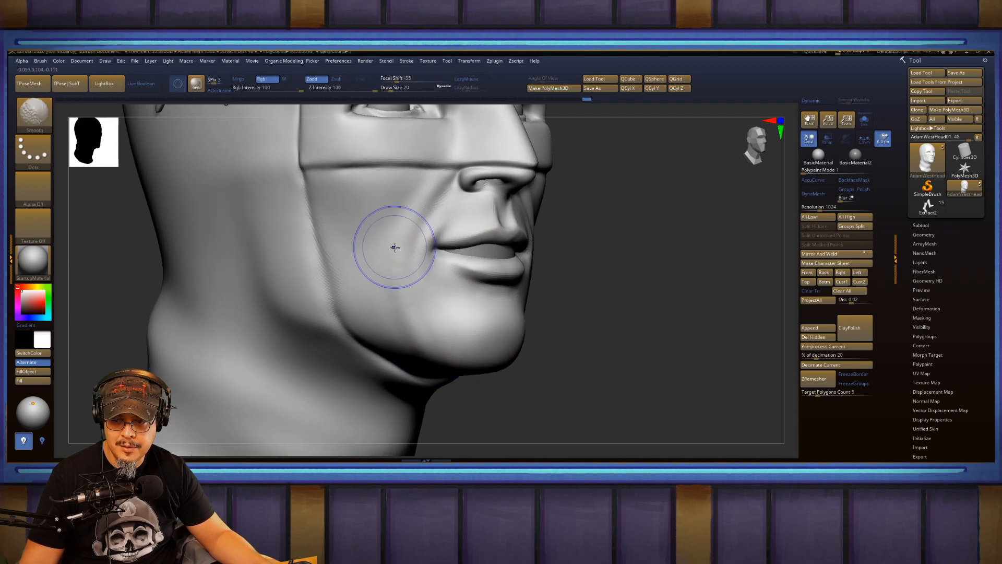
shift+drag(387, 216, 426, 334)
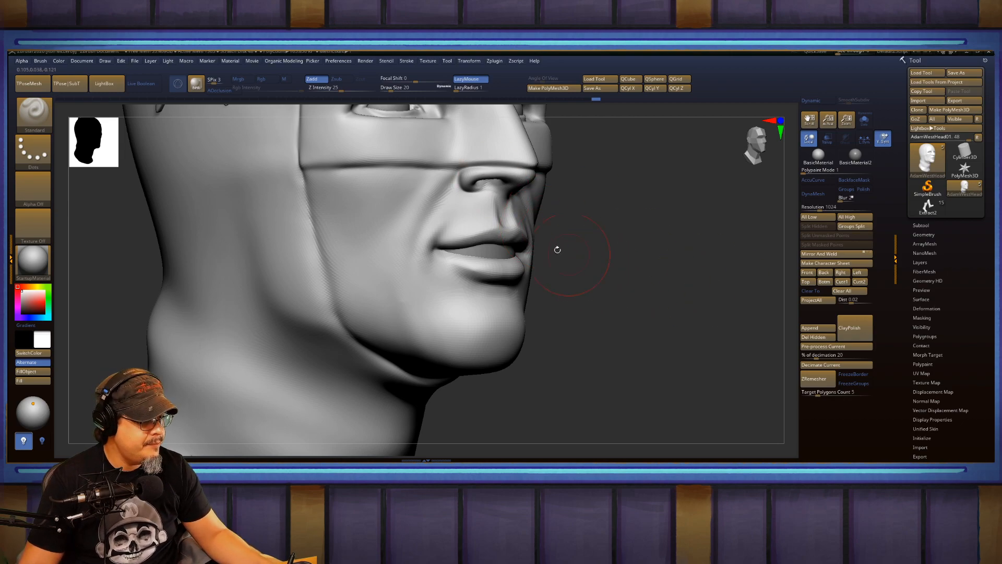
Add volume to the cheek beside the mouth, from below the mask to the jaw, with the ClayBuildup brush and smooth it.
mouse_move(659, 291)
mouse_down()
mouse_move(653, 296)
mouse_move(657, 287)
mouse_move(619, 246)
mouse_move(609, 308)
mouse_move(608, 298)
mouse_up()
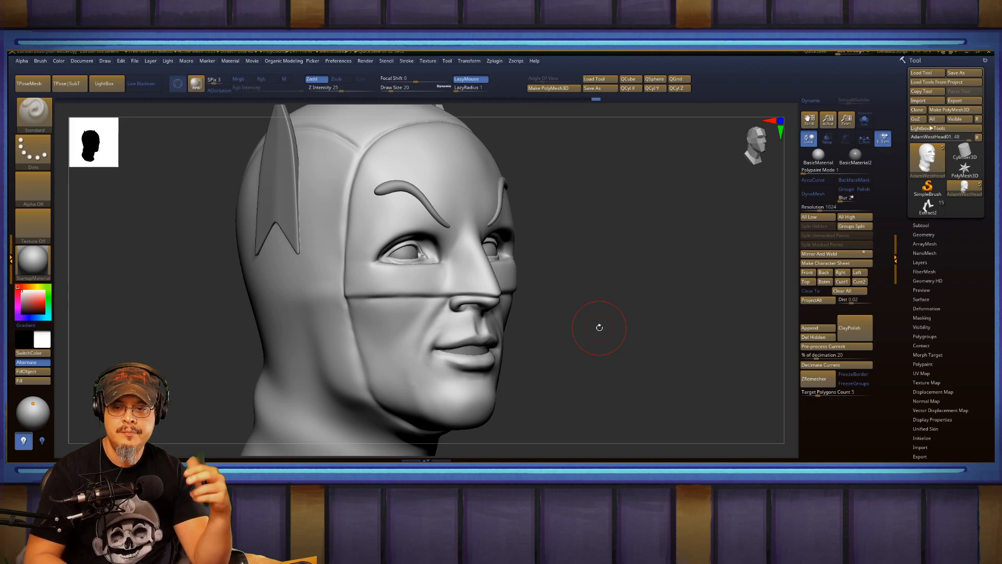
mouse_move(619, 311)
mouse_down()
mouse_move(649, 337)
mouse_move(650, 277)
mouse_move(630, 260)
mouse_up()
key(b)
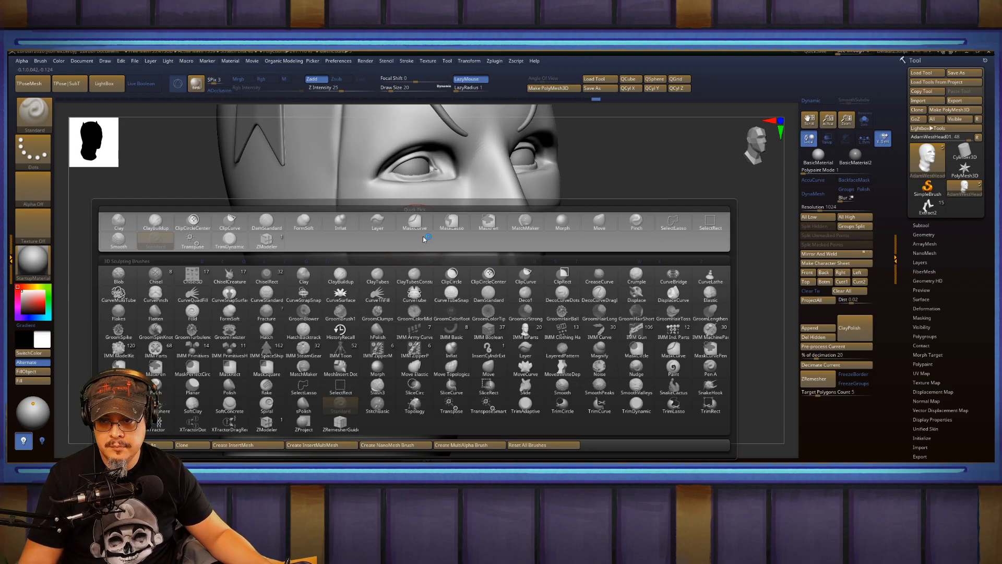
key(c)
key(b)
mouse_move(436, 235)
mouse_down()
mouse_move(417, 270)
mouse_move(415, 254)
mouse_move(408, 268)
mouse_move(423, 256)
mouse_move(409, 277)
mouse_move(416, 358)
mouse_up()
mouse_move(429, 242)
shift+mouse_down()
mouse_move(418, 308)
mouse_move(431, 349)
shift+mouse_up()
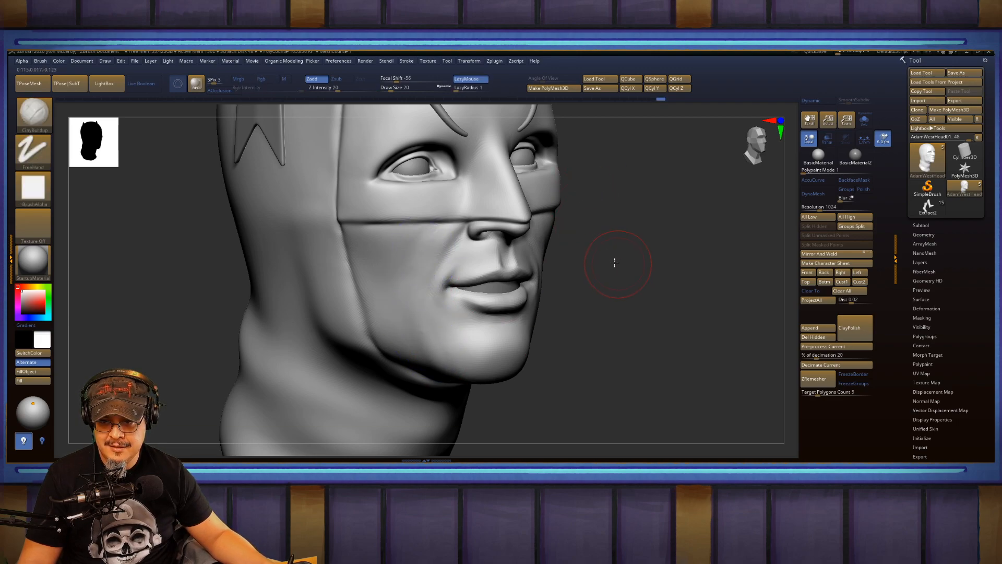
Fill the opposite cheek alongside the nostril-to-mouth fold with the ClayBuildup brush and blend the strokes smooth.
mouse_move(615, 257)
mouse_down()
mouse_move(628, 248)
mouse_move(618, 256)
mouse_up()
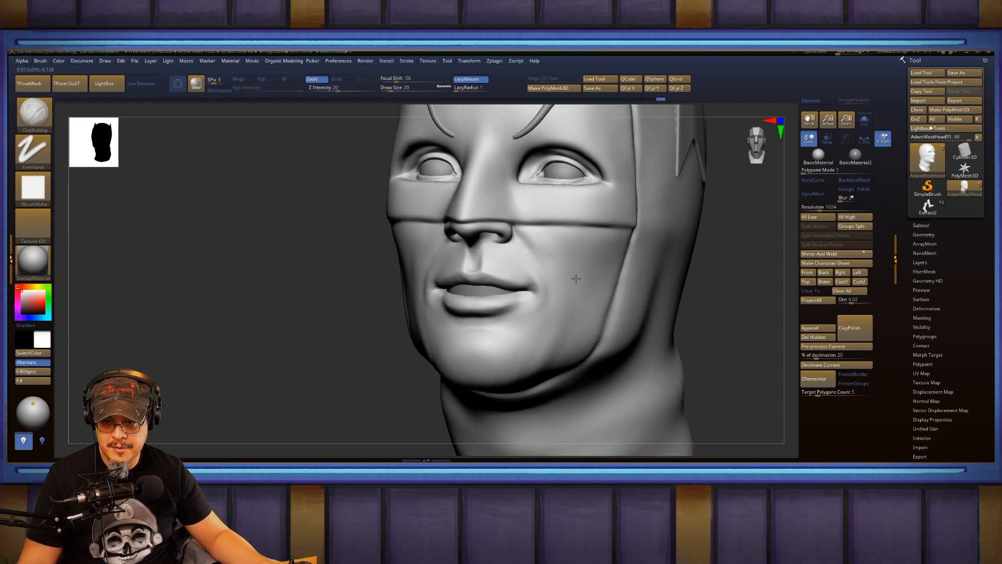
mouse_move(575, 295)
mouse_down()
mouse_move(564, 297)
mouse_move(604, 308)
mouse_up()
key(shift)
right_drag(600, 297, 547, 263)
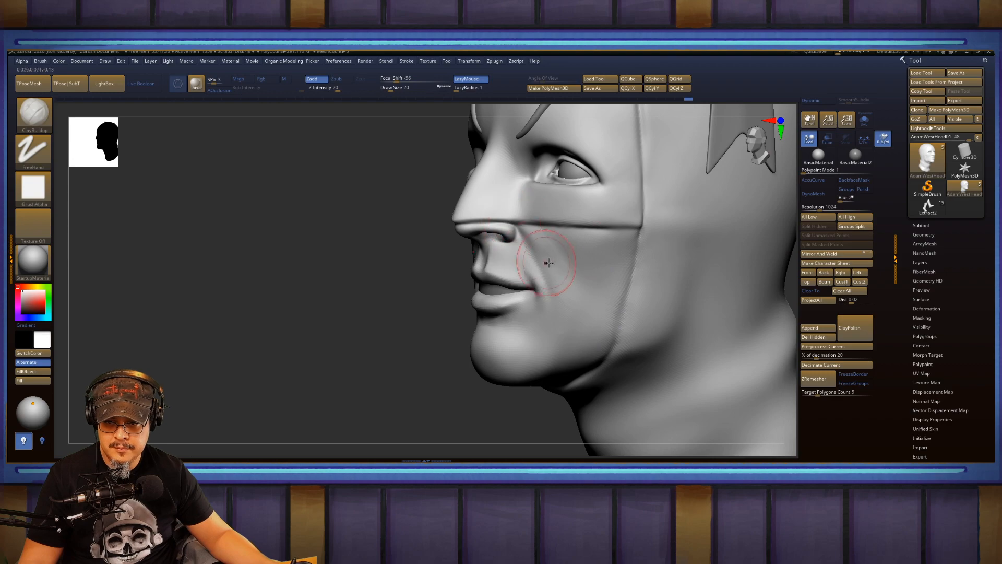
drag(540, 250, 554, 275)
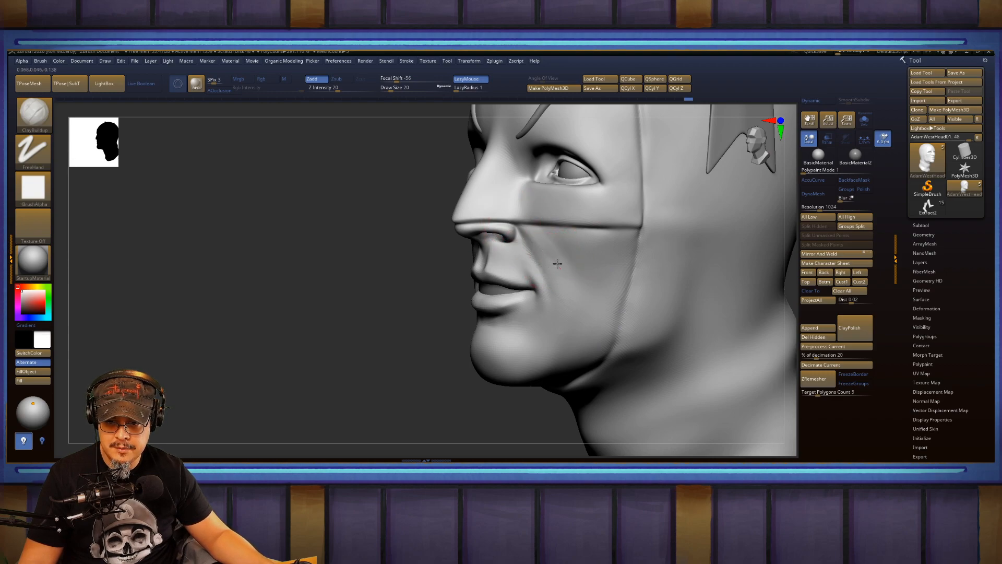
key(shift)
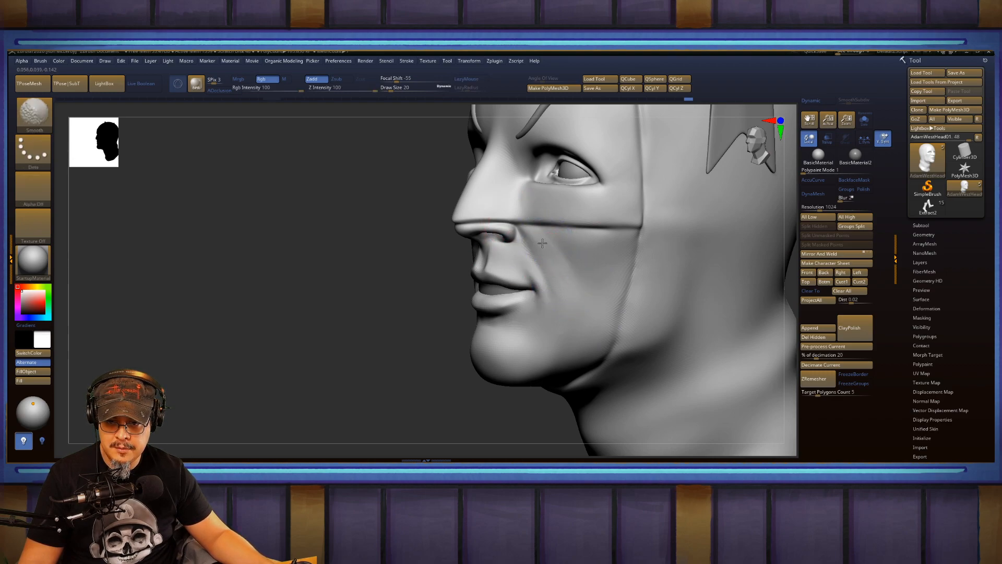
shift+drag(542, 243, 571, 279)
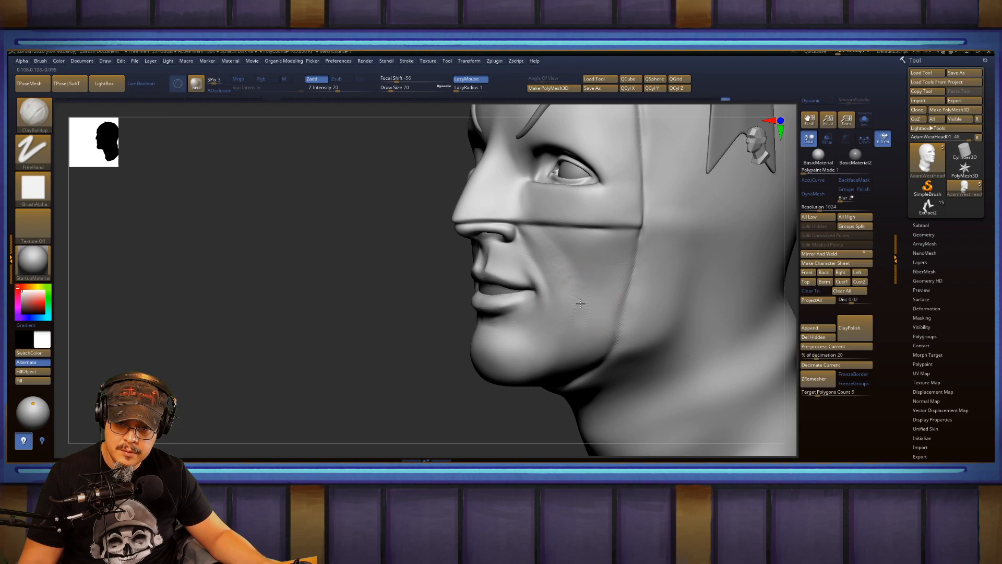
key(shift)
mouse_move(546, 253)
shift+mouse_down()
mouse_move(564, 328)
mouse_move(540, 251)
mouse_move(565, 293)
shift+mouse_up()
Build up the area between the mouth corner and the side of the chin with ClayBuildup and smooth it.
drag(356, 308, 396, 285)
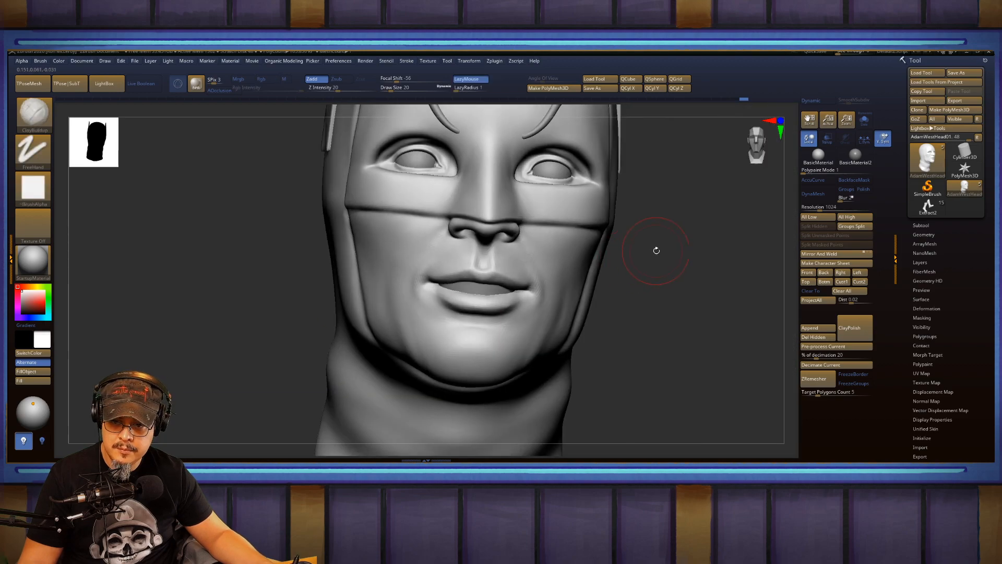
drag(655, 251, 599, 261)
shift+drag(454, 342, 433, 343)
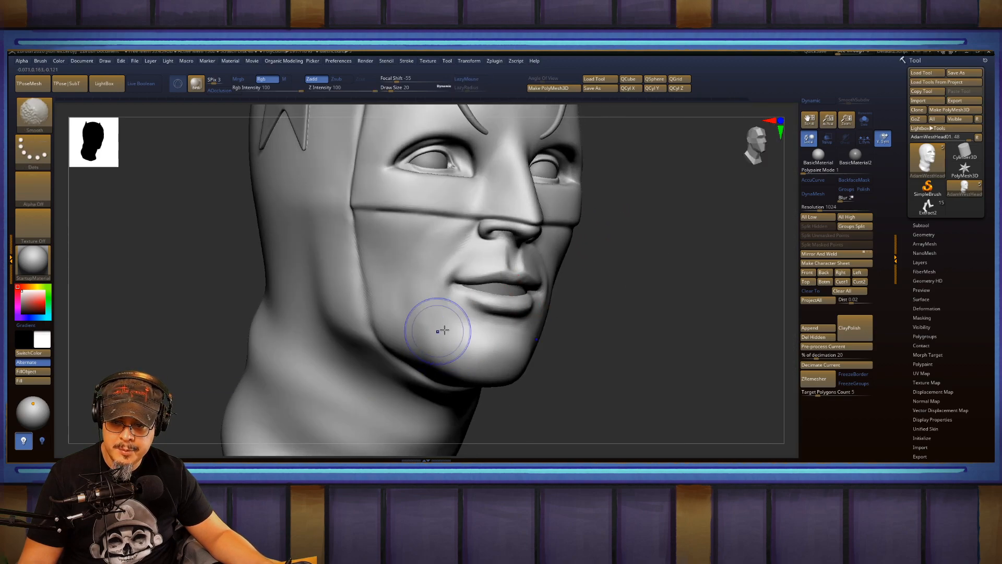
mouse_move(611, 279)
mouse_down()
mouse_move(652, 287)
mouse_move(643, 226)
mouse_move(658, 250)
mouse_move(652, 241)
mouse_up()
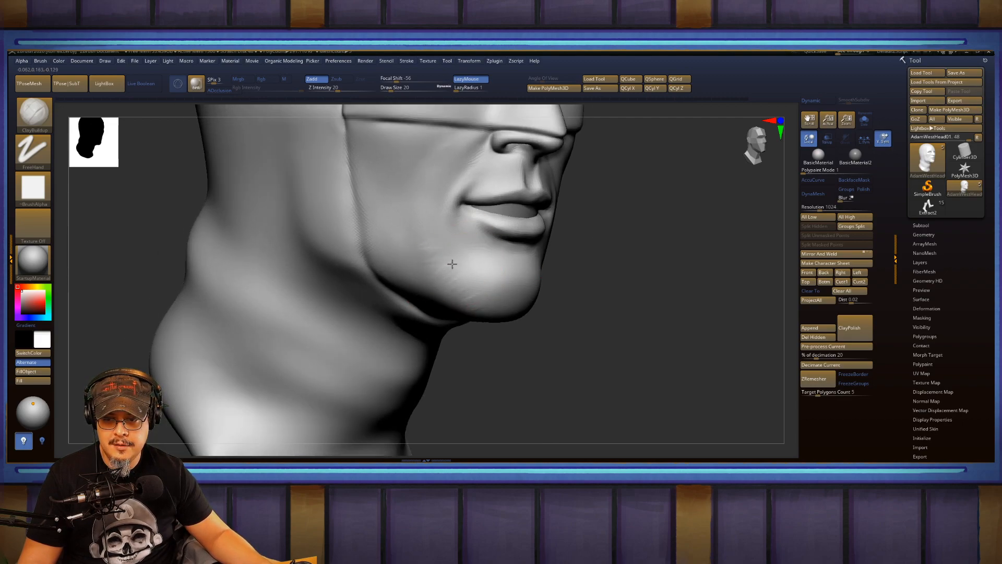
key(shift)
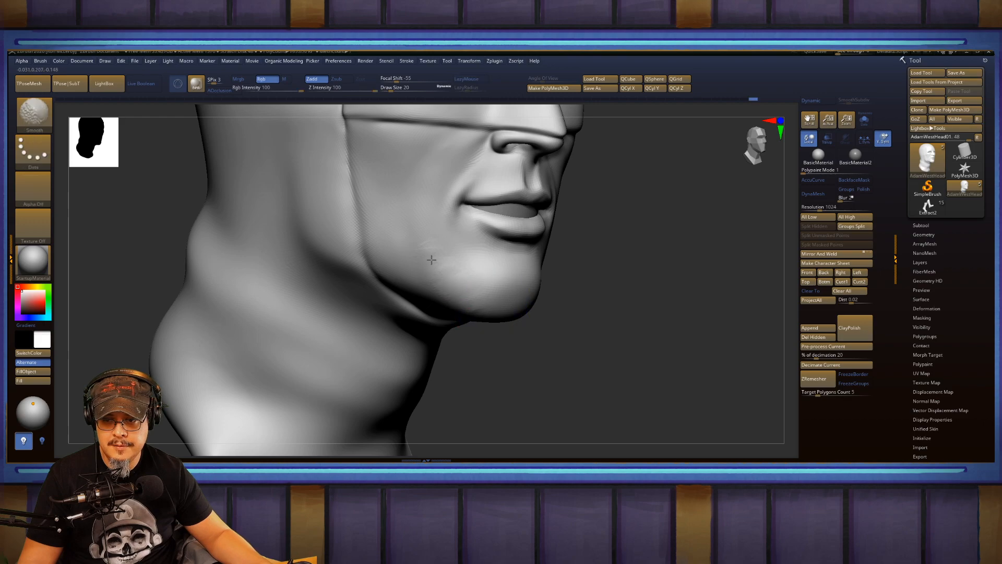
drag(646, 226, 664, 272)
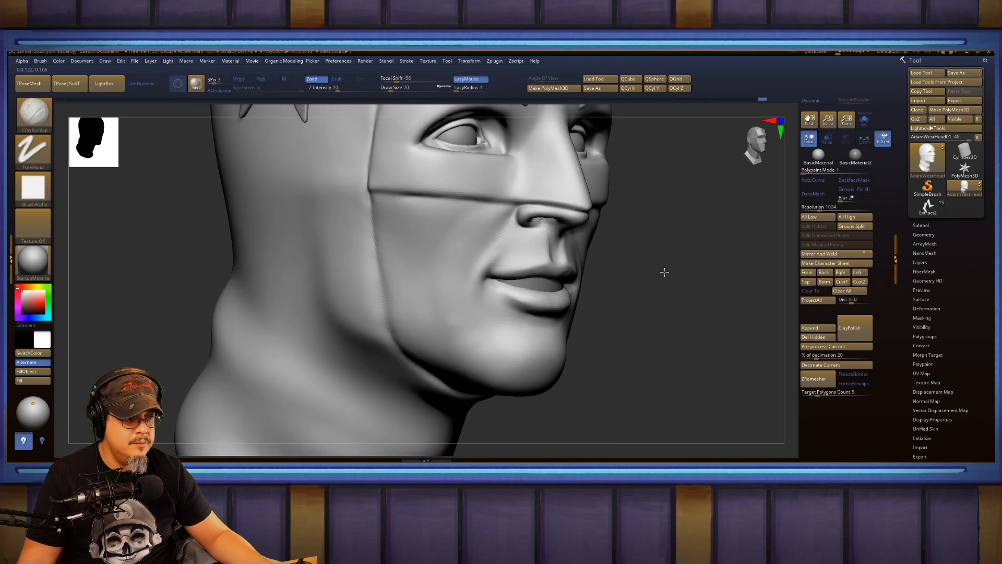
Carve a crease from beside the mouth corner down to the side of the chin with the DamStandard brush and soften it.
key(b)
key(d)
key(s)
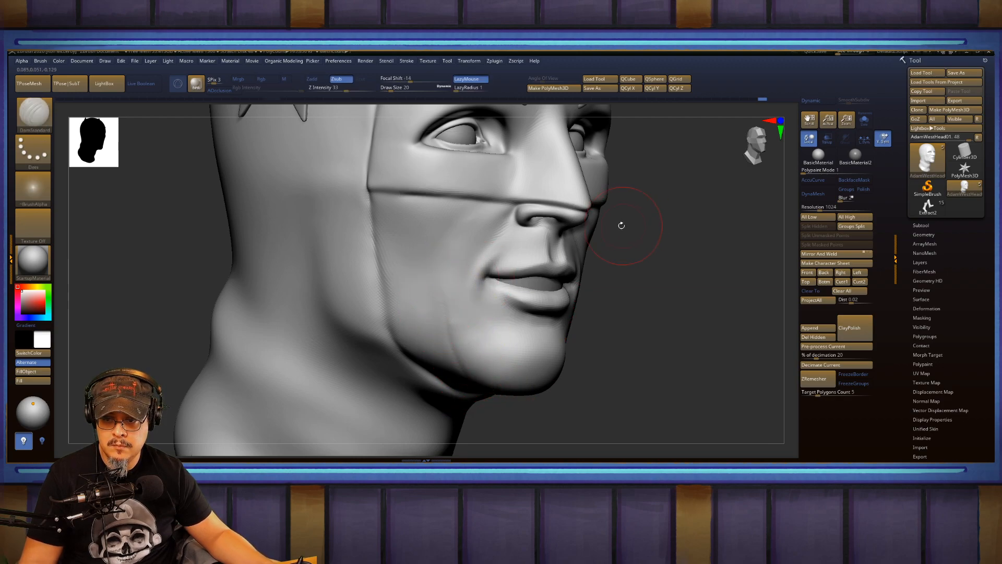
mouse_move(459, 313)
shift+mouse_down()
mouse_move(449, 329)
mouse_move(440, 318)
mouse_move(465, 369)
shift+mouse_up()
key(ctrl+z)
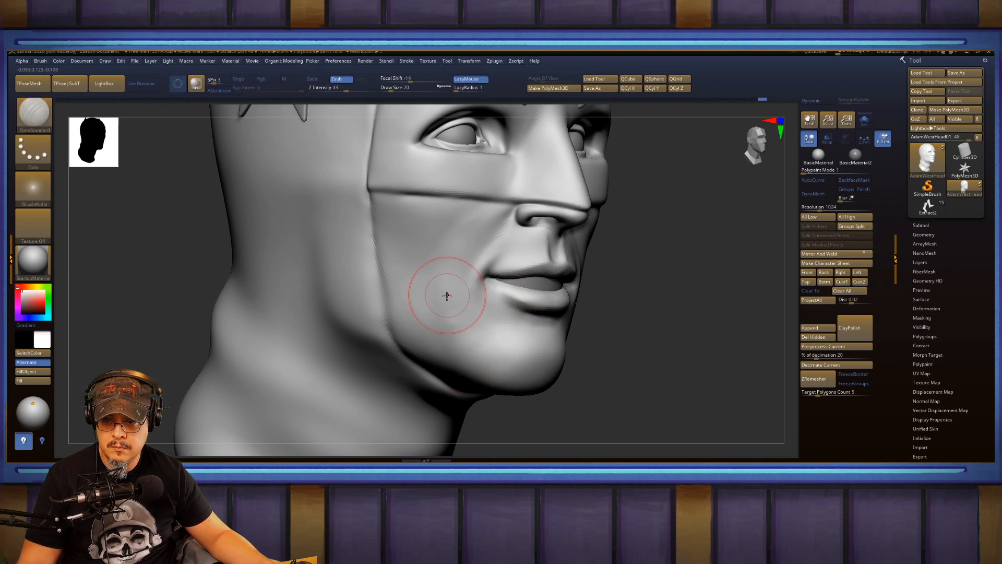
drag(447, 315, 469, 373)
key(ctrl+z)
drag(445, 306, 482, 392)
drag(631, 277, 606, 253)
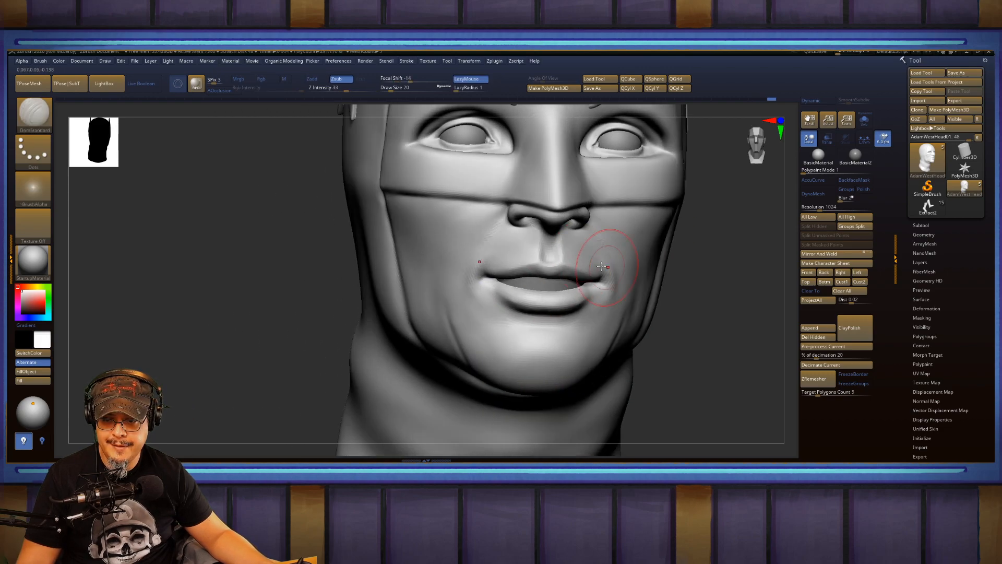
mouse_move(465, 324)
shift+mouse_down()
mouse_move(432, 336)
mouse_move(491, 334)
shift+mouse_up()
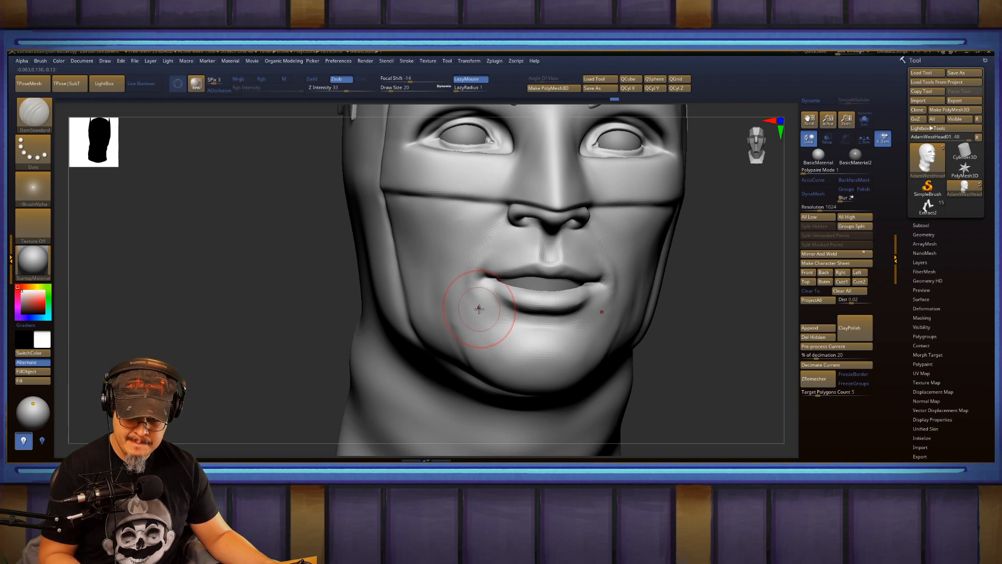
drag(718, 291, 762, 287)
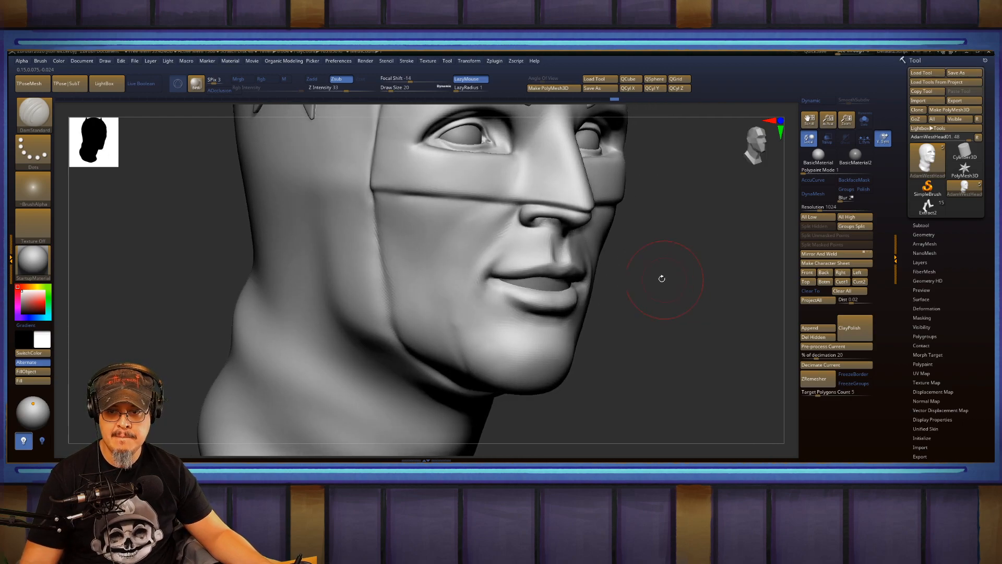
alt+drag(675, 259, 679, 285)
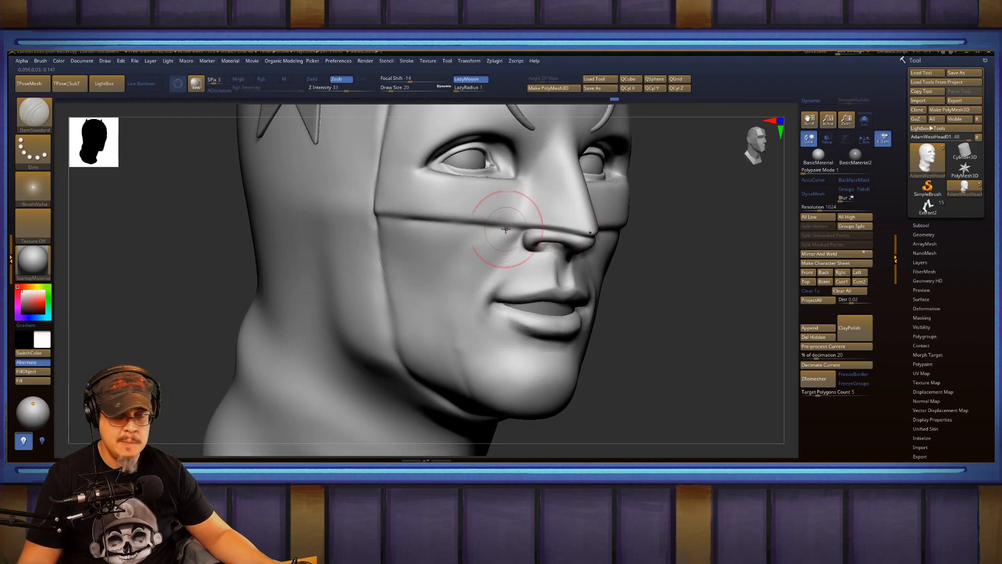
Fill the cheek from beside the nostril down past the mouth corner with the ClayBuildup brush and smooth the strokes.
key(b)
key(c)
key(b)
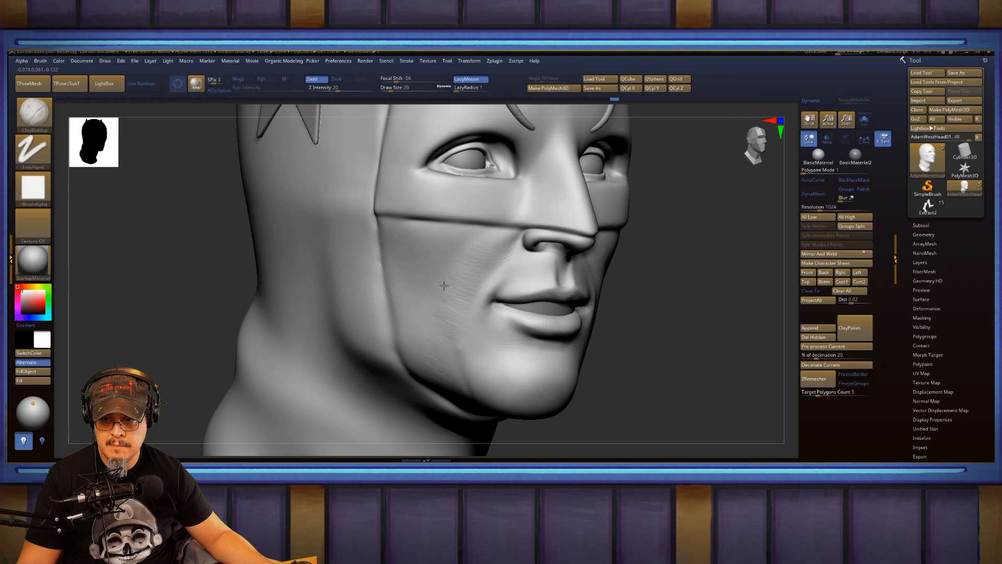
key(shift)
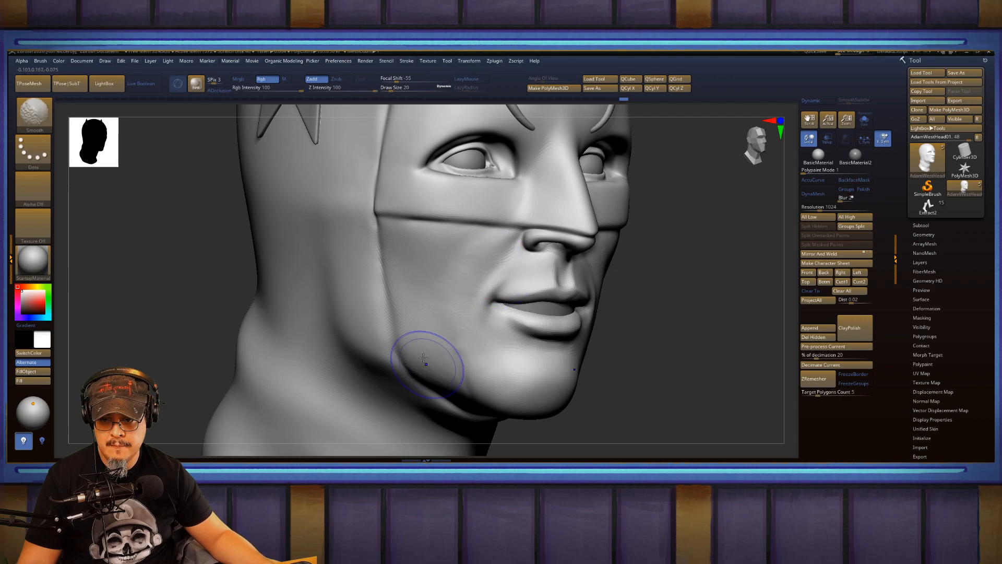
mouse_move(659, 306)
alt+mouse_down()
mouse_move(602, 290)
mouse_move(604, 255)
mouse_move(577, 287)
mouse_move(574, 324)
alt+mouse_up()
key(shift)
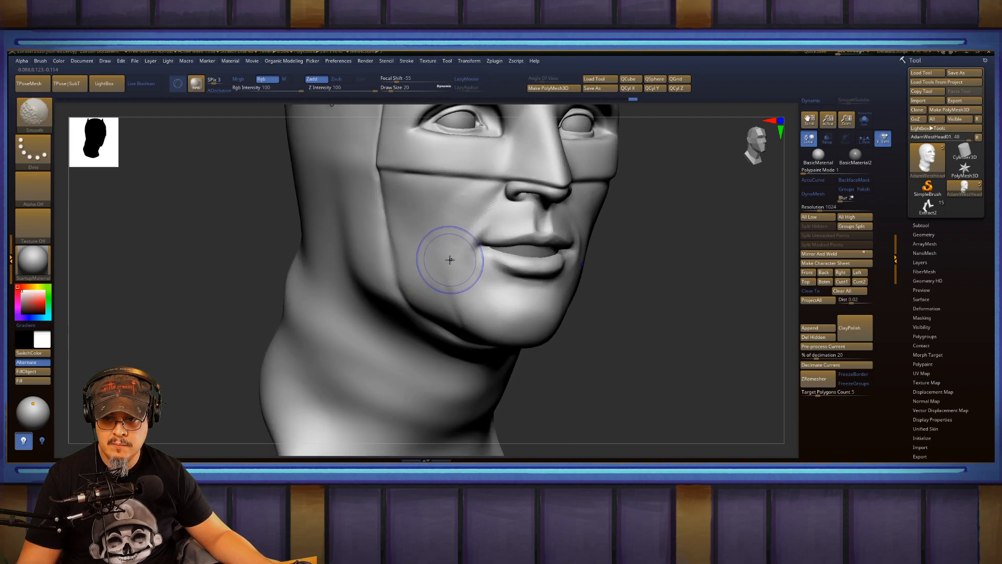
alt+drag(655, 292, 566, 266)
mouse_move(671, 255)
mouse_down()
mouse_move(653, 261)
mouse_move(648, 283)
mouse_up()
key(shift+f)
key(shift+f)
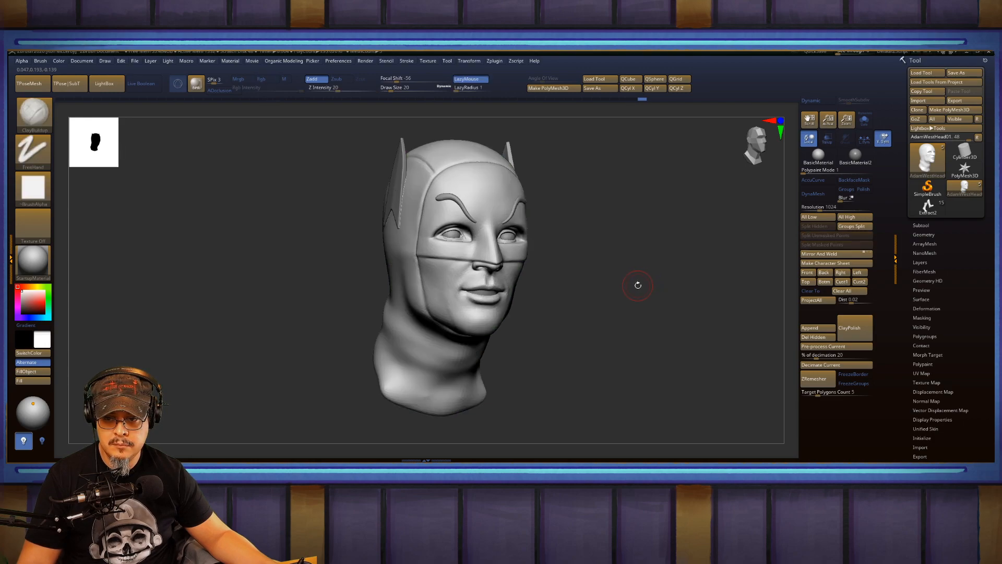
Paint a MaskPen mask over the upper and lower lips from the front, trimming the overspill above the upper lip.
drag(640, 285, 679, 339)
ctrl+drag(543, 272, 485, 281)
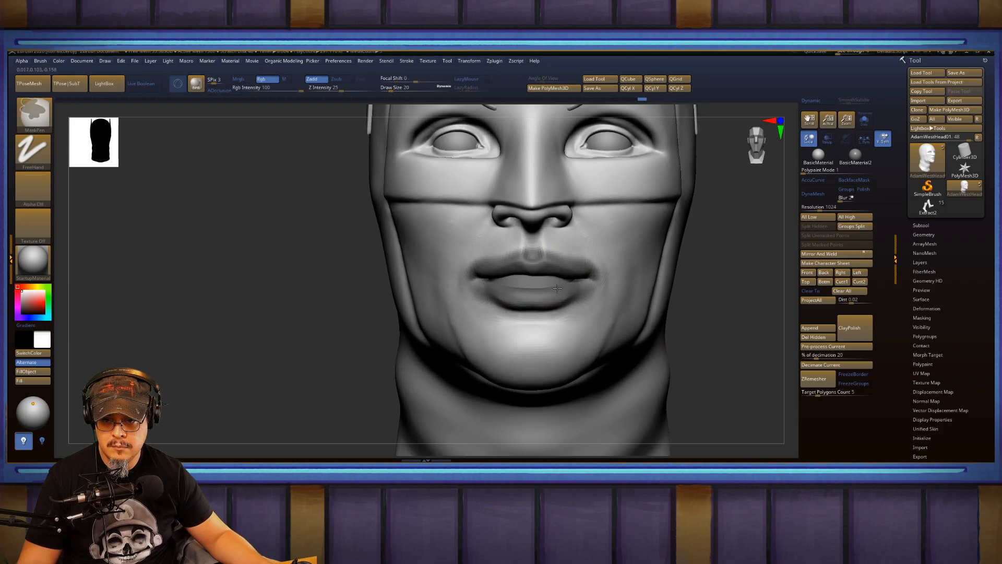
ctrl+drag(557, 288, 539, 293)
ctrl+alt+drag(600, 263, 534, 242)
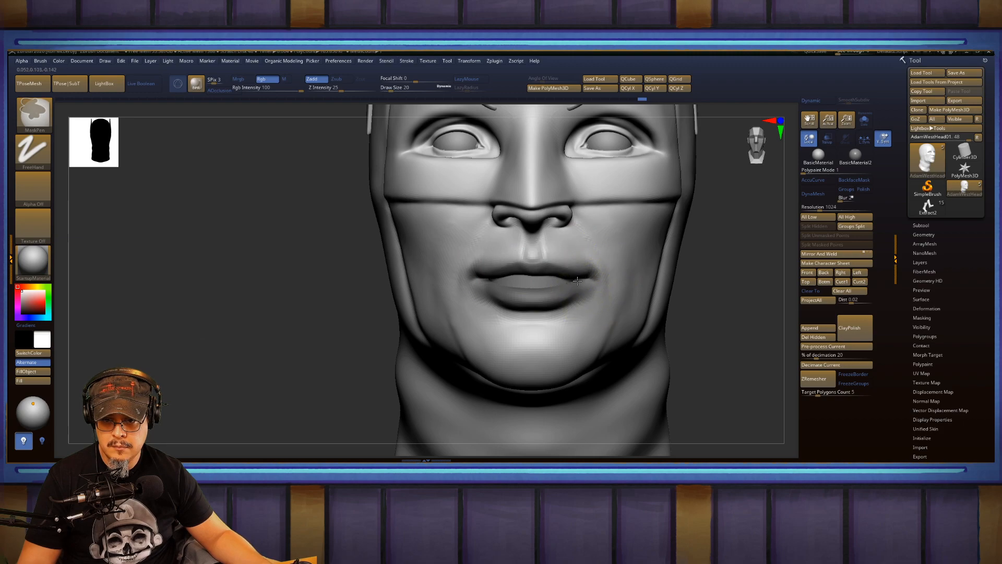
mouse_move(582, 279)
ctrl+mouse_down()
mouse_move(581, 299)
mouse_move(595, 288)
ctrl+mouse_up()
key(ctrl+z)
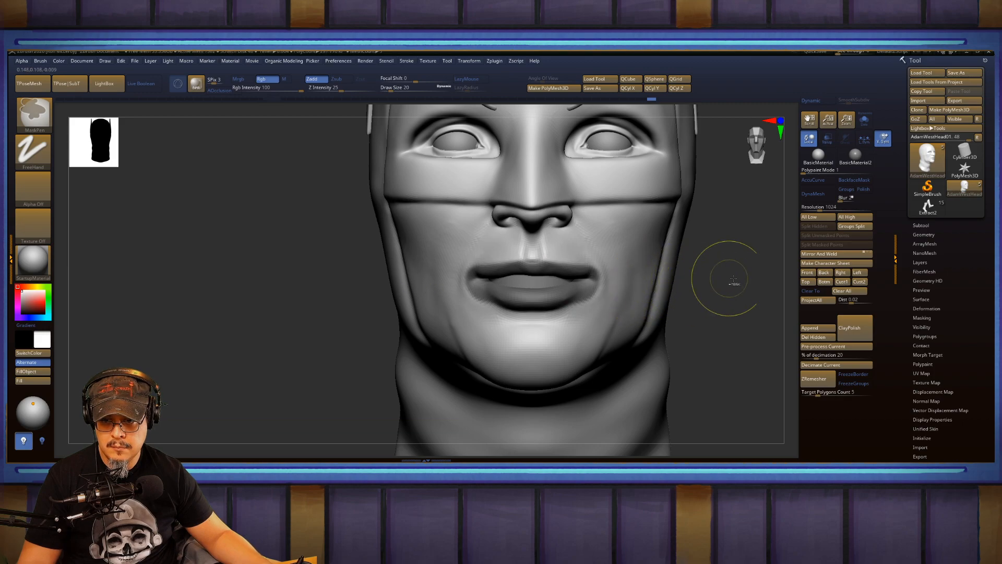
Set the Draw Size to 11, clean the mask edge along the upper lip, and turn the lips into their own polygroup.
key(s)
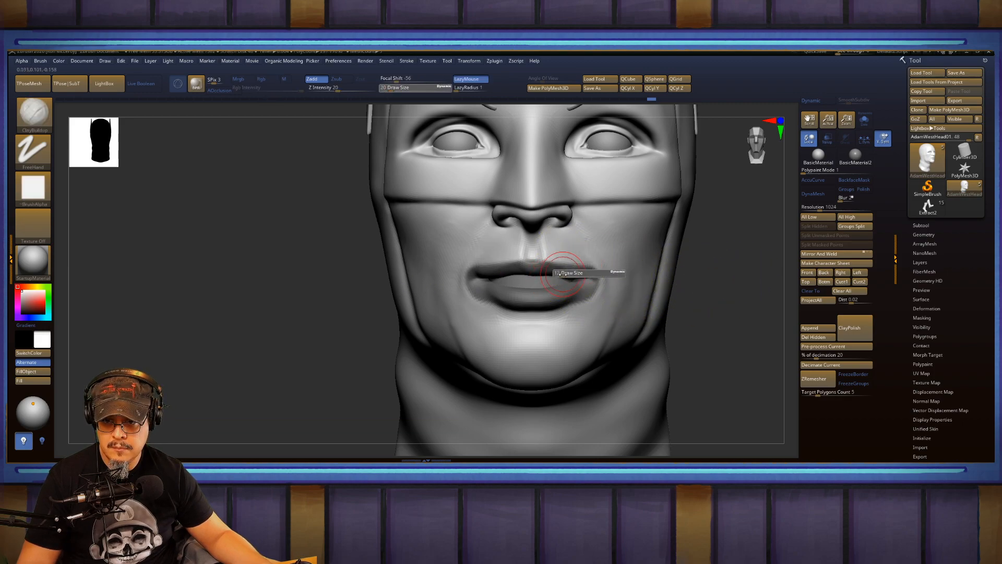
drag(567, 273, 564, 273)
key(ctrl)
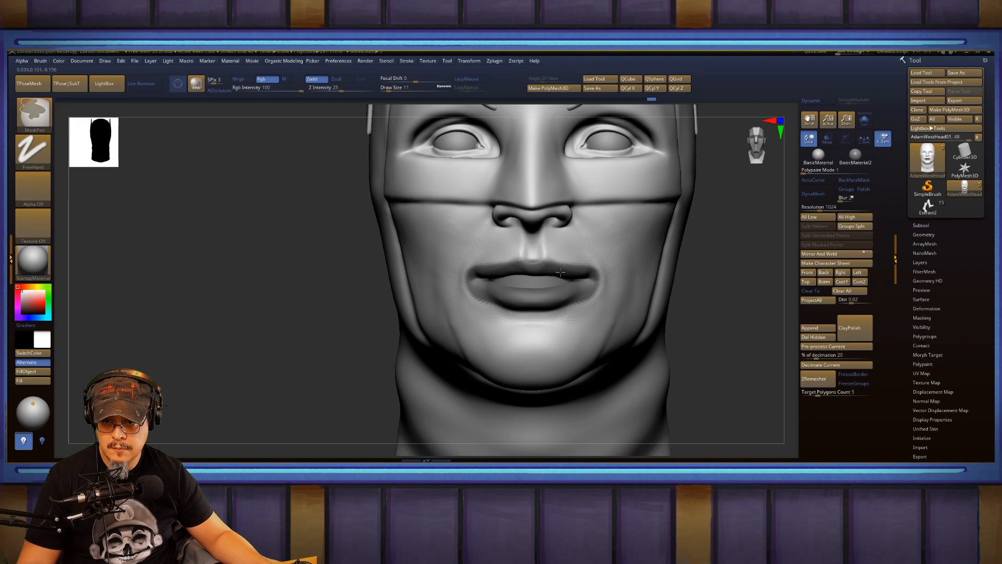
ctrl+alt+drag(588, 261, 558, 251)
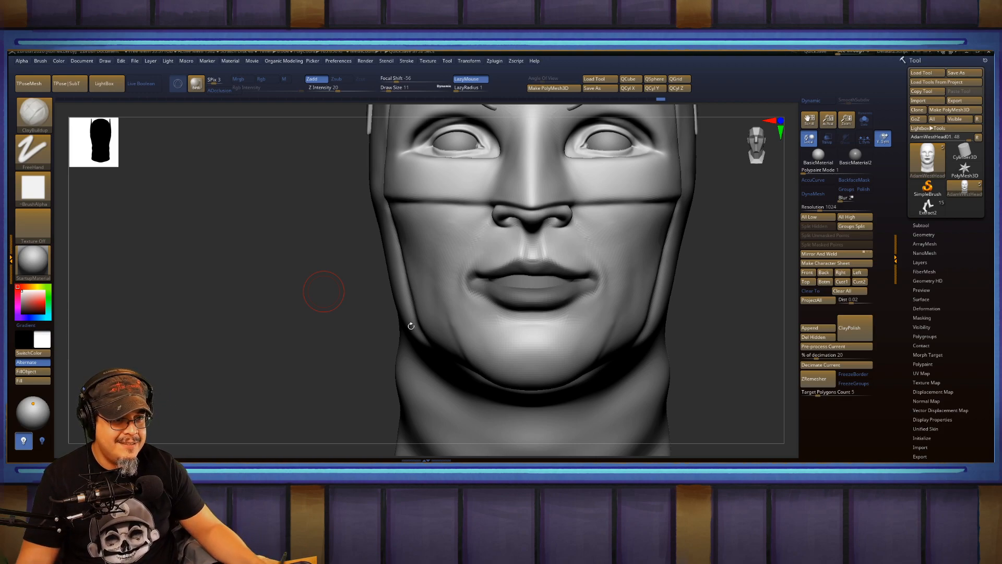
drag(306, 344, 292, 335)
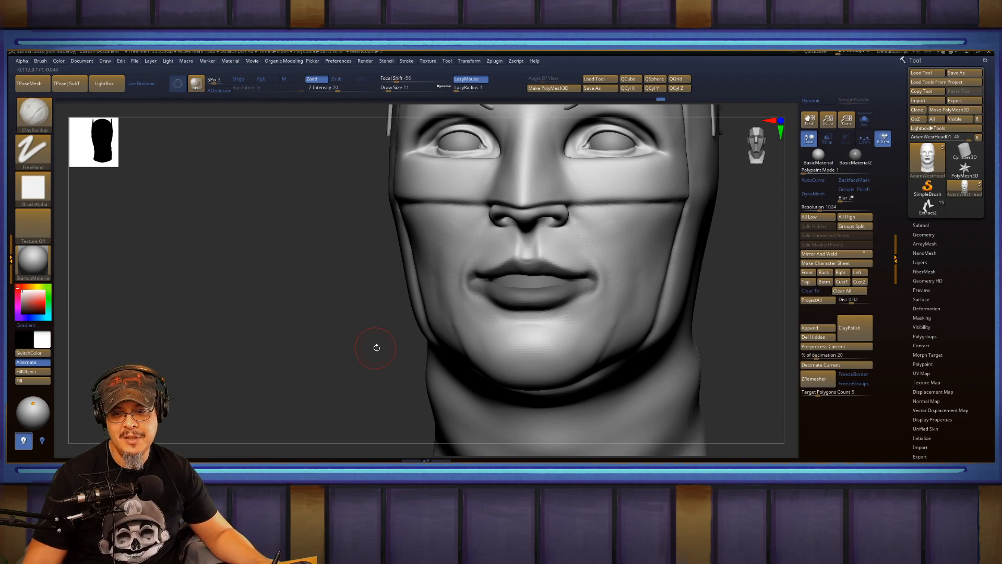
drag(332, 357, 608, 315)
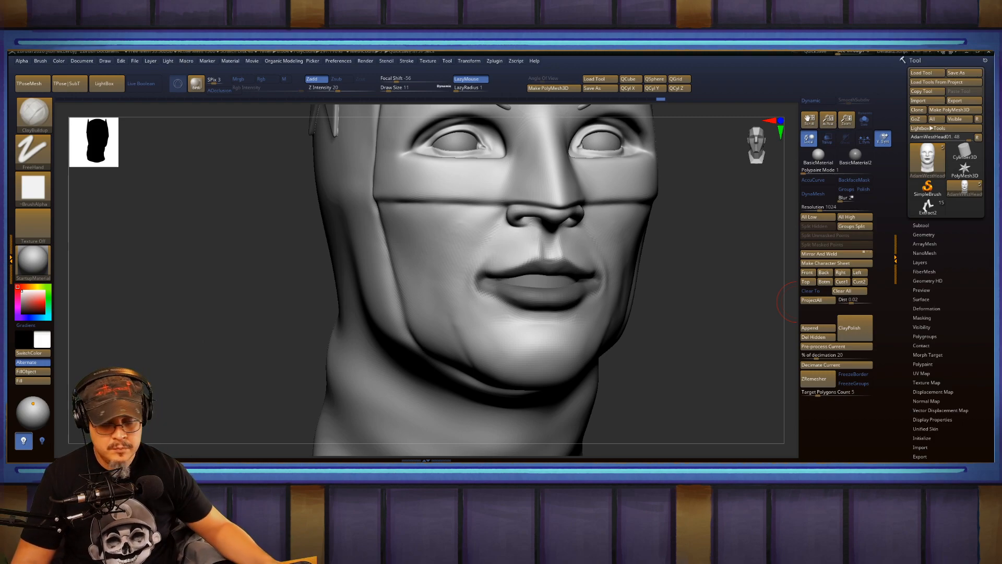
mouse_move(741, 303)
mouse_down()
mouse_move(699, 303)
mouse_move(691, 293)
mouse_up()
key(shift+f)
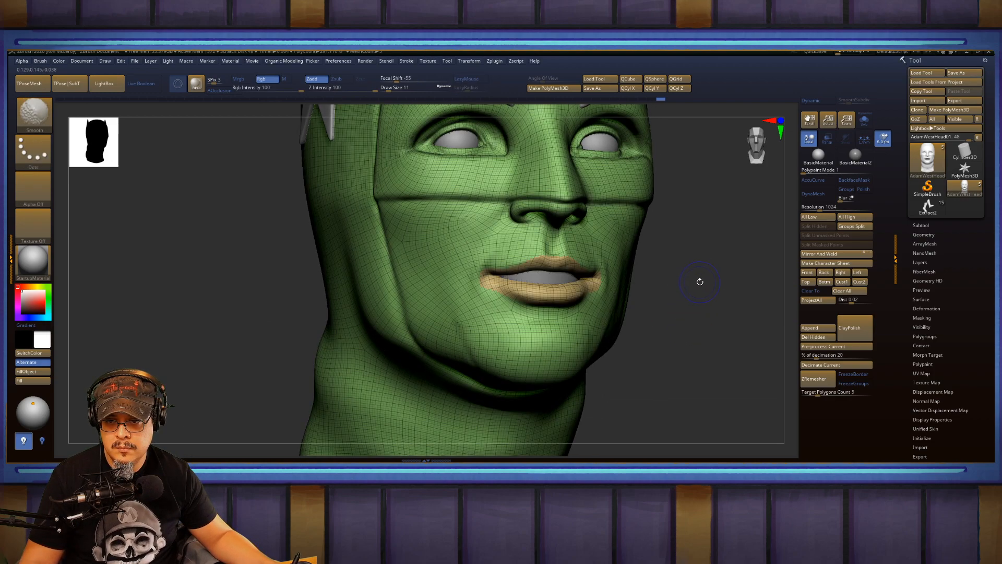
key(shift+f)
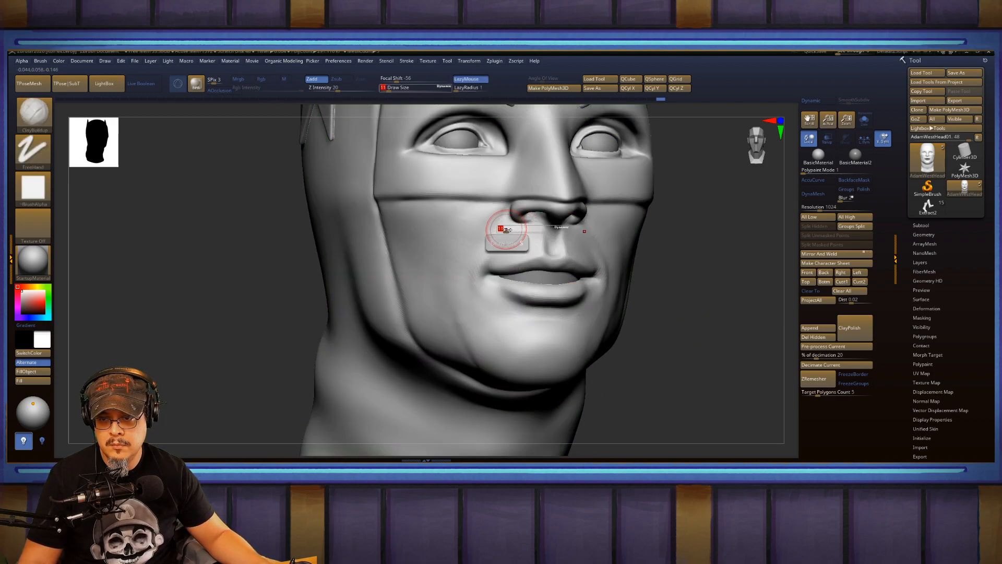
Hide the lips polygroup and mask a wide band around the mouth opening at Draw Size 22.
key(ctrl+shift)
ctrl+shift+click(547, 264)
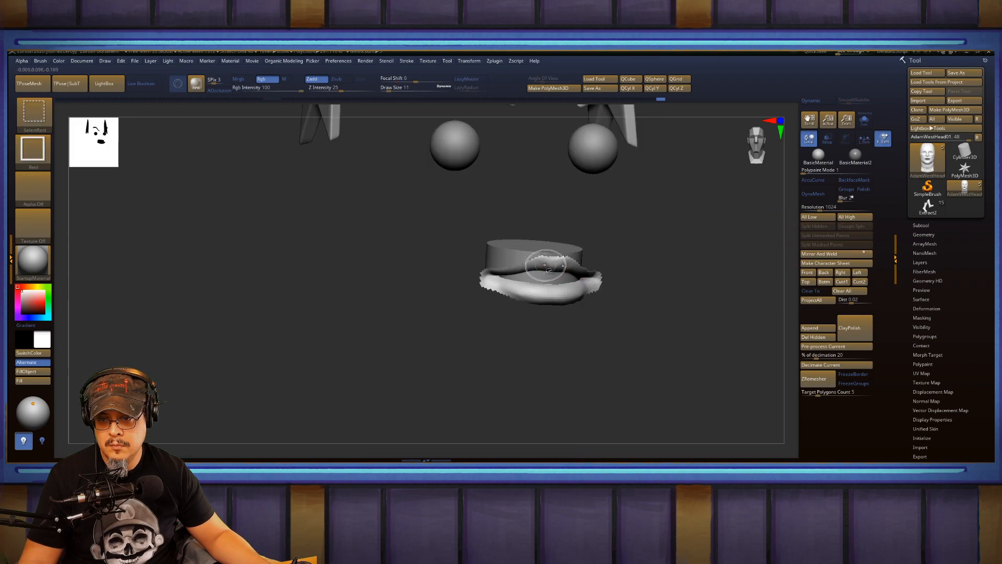
ctrl+shift+click(543, 263)
key(s)
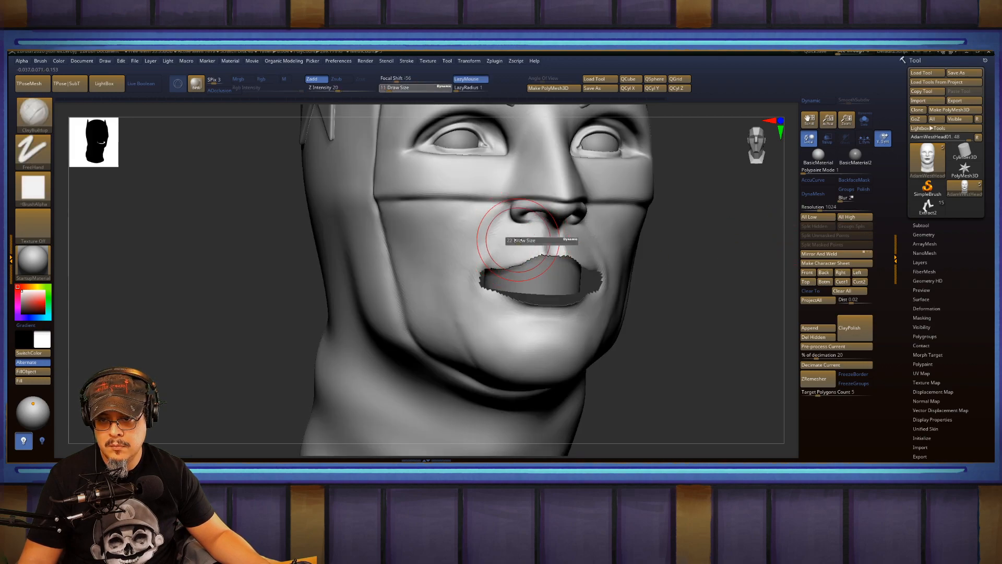
mouse_move(554, 245)
ctrl+mouse_down()
mouse_move(510, 244)
mouse_move(485, 262)
mouse_move(484, 292)
mouse_move(508, 310)
mouse_move(571, 308)
ctrl+mouse_up()
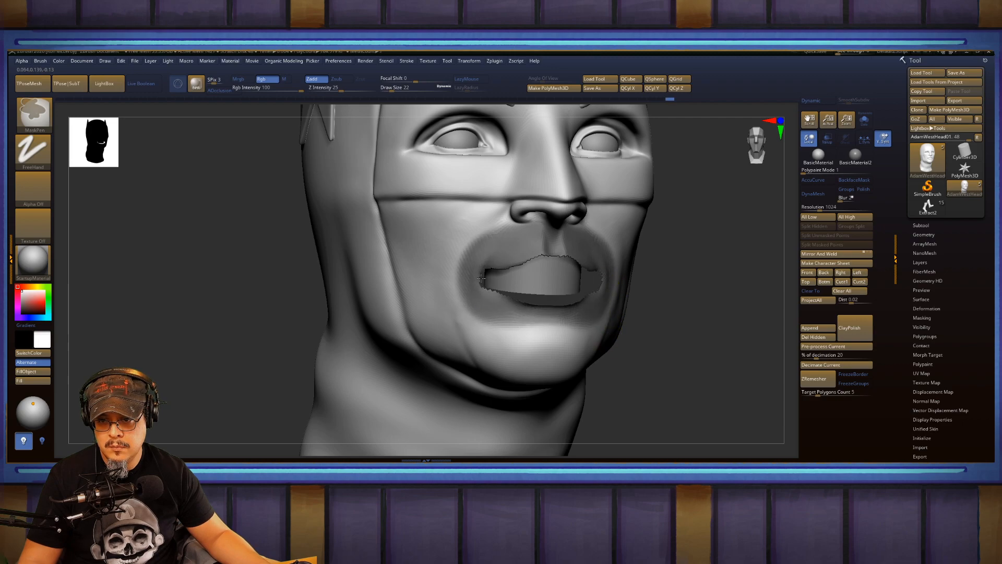
mouse_move(664, 214)
mouse_down()
mouse_move(697, 214)
mouse_move(658, 157)
mouse_move(723, 159)
mouse_up()
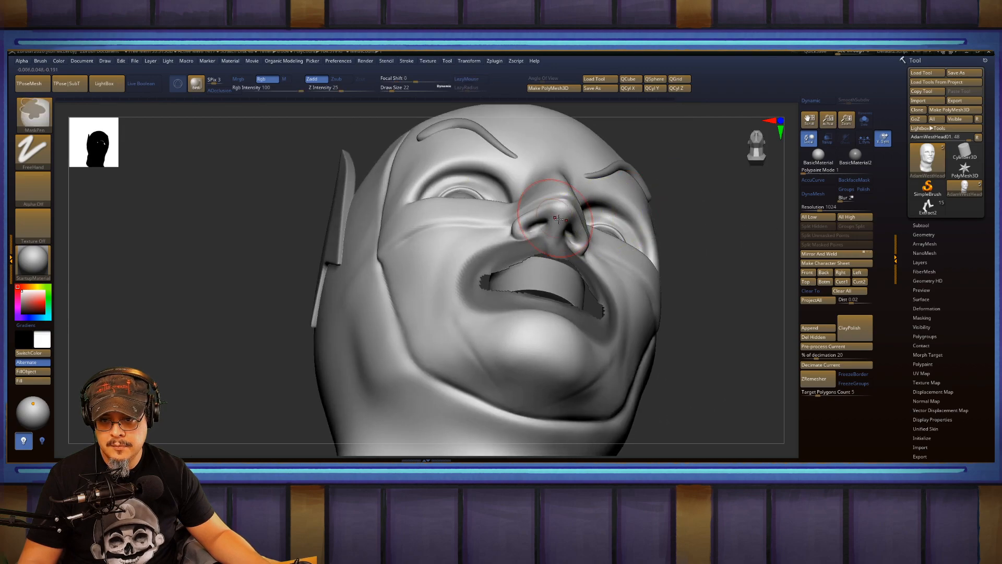
Reduce the Draw Size to 6 and make the masked band around the mouth a separate polygroup.
key(s)
drag(557, 219, 549, 219)
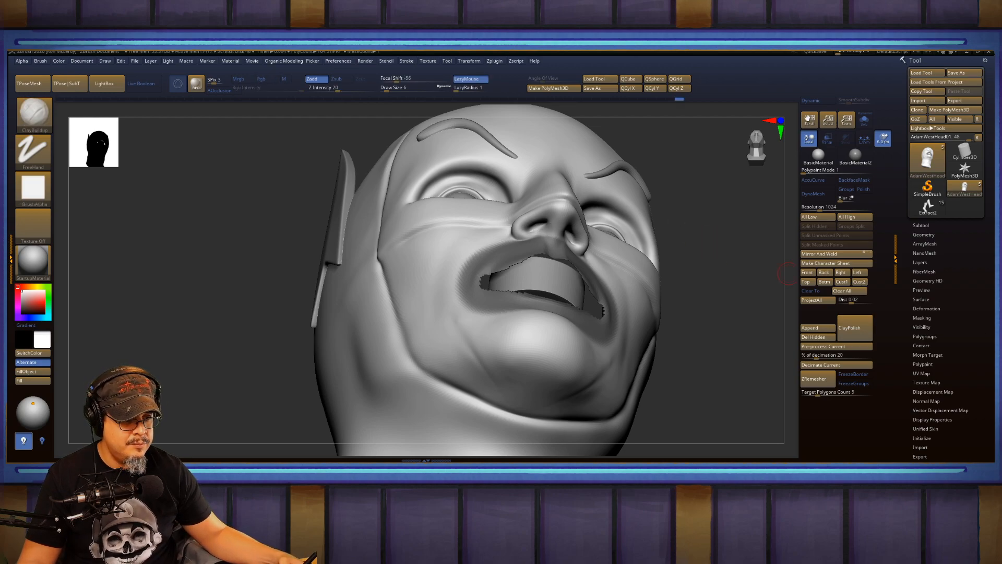
drag(707, 257, 711, 264)
ctrl+click(707, 260)
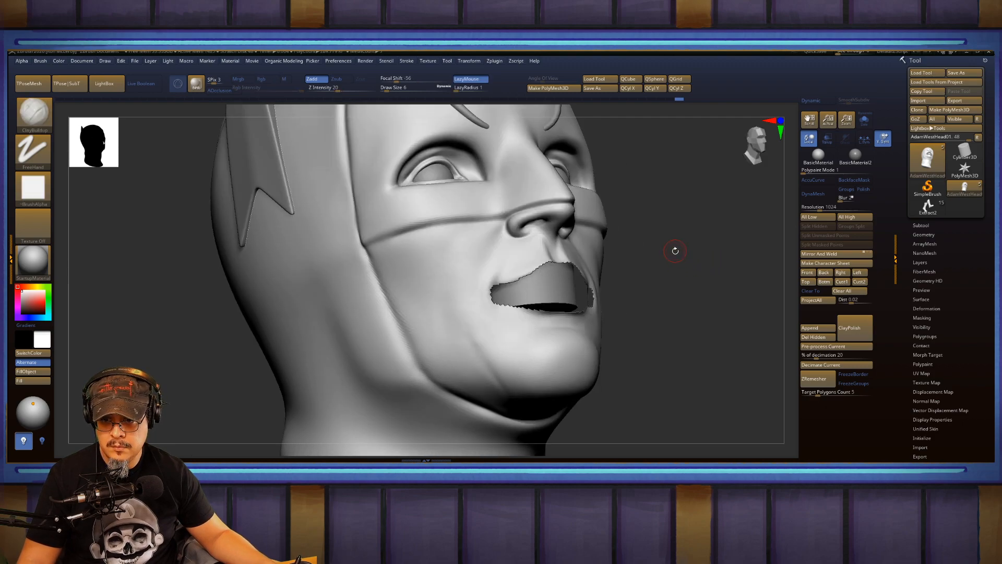
key(shift+f)
key(shift+f)
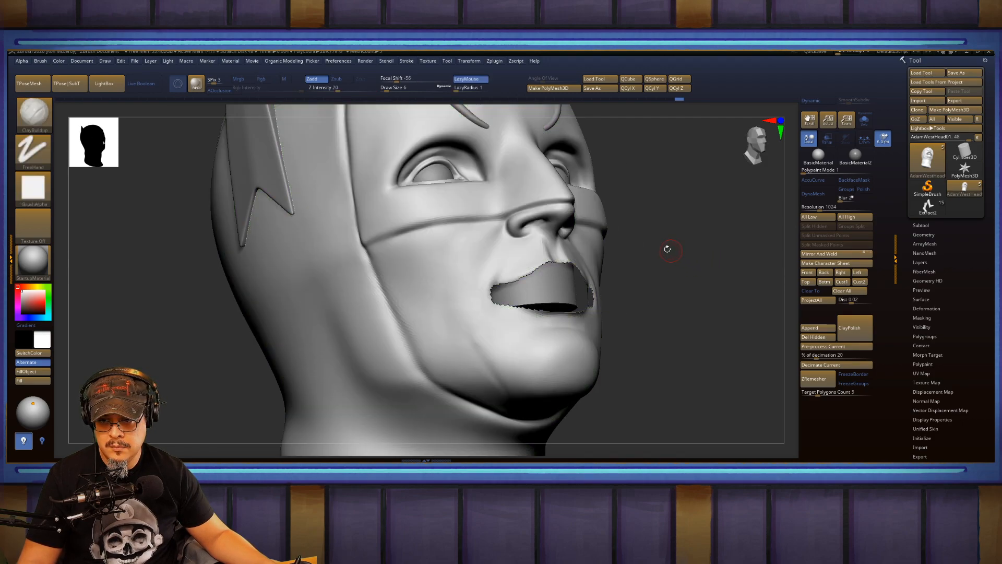
mouse_move(663, 243)
mouse_down()
mouse_move(668, 258)
mouse_move(658, 245)
mouse_up()
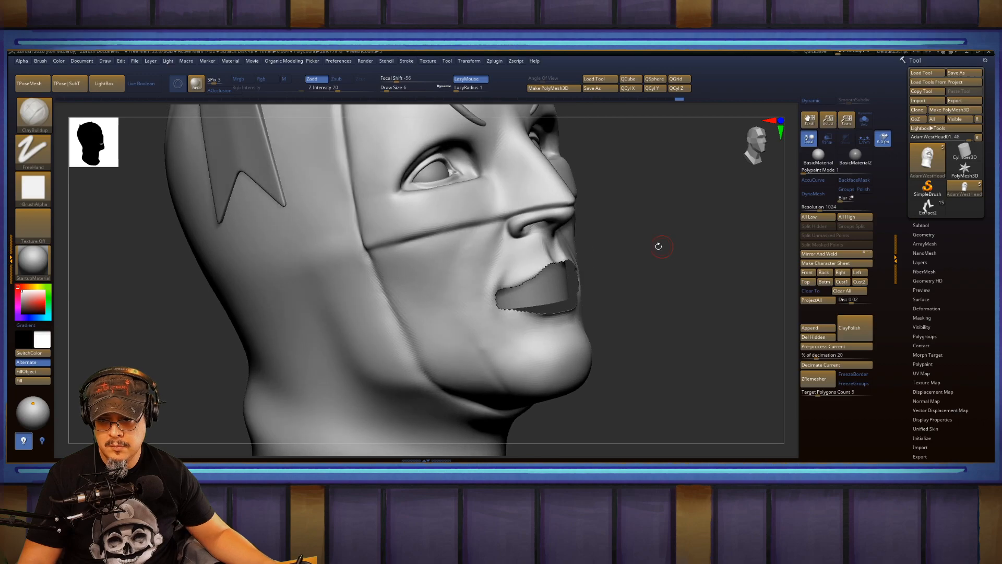
Hide the band around the mouth, mask the underside of the nose as its own polygroup, and hide that too.
ctrl+shift+click(530, 261)
key(ctrl)
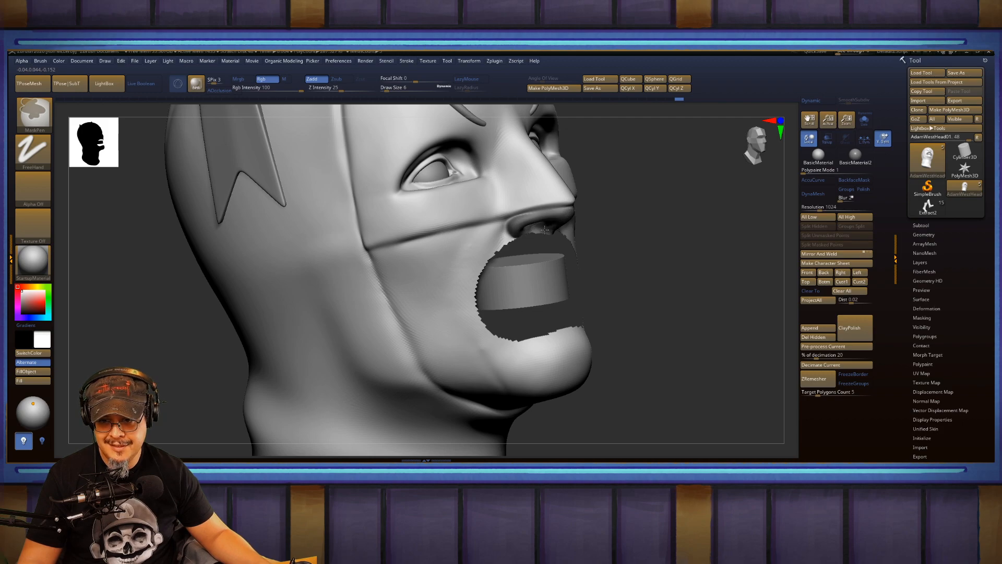
drag(629, 256, 529, 220)
key(ctrl)
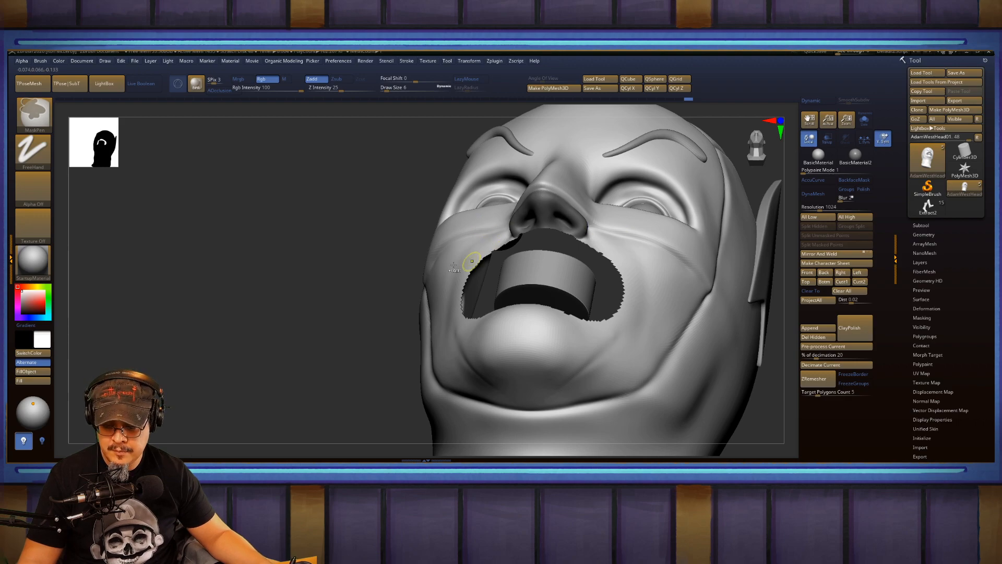
key(ctrl+shift)
ctrl+shift+click(574, 220)
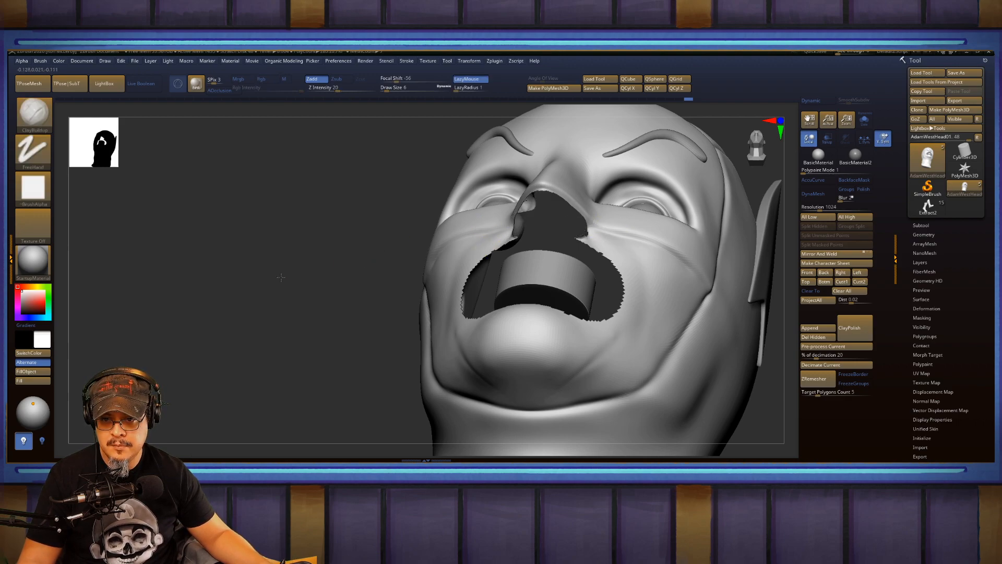
Set the Draw Size to 17 and mask the exposed lower face, covering the cheeks, jaw and chin up to the cowl edge.
mouse_move(282, 276)
mouse_down()
mouse_move(277, 293)
mouse_move(308, 313)
mouse_up()
drag(731, 324, 751, 329)
key(shift+f)
key(shift+f)
drag(662, 262, 456, 224)
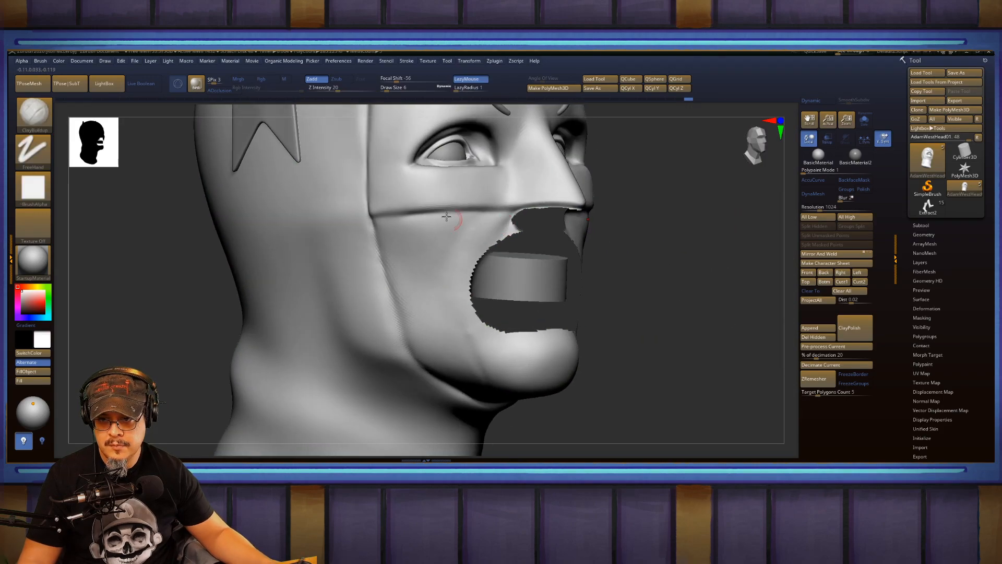
text(s17)
key(Return)
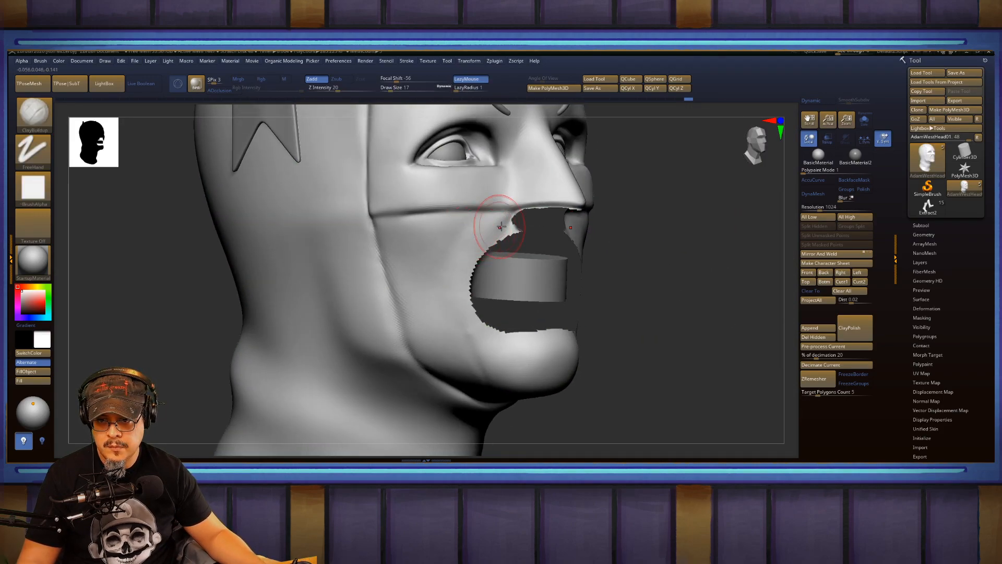
ctrl+click(471, 230)
mouse_move(471, 230)
ctrl+mouse_down()
mouse_move(391, 231)
mouse_move(441, 355)
mouse_move(488, 405)
ctrl+mouse_up()
mouse_move(658, 365)
mouse_down()
mouse_move(664, 298)
mouse_move(647, 224)
mouse_up()
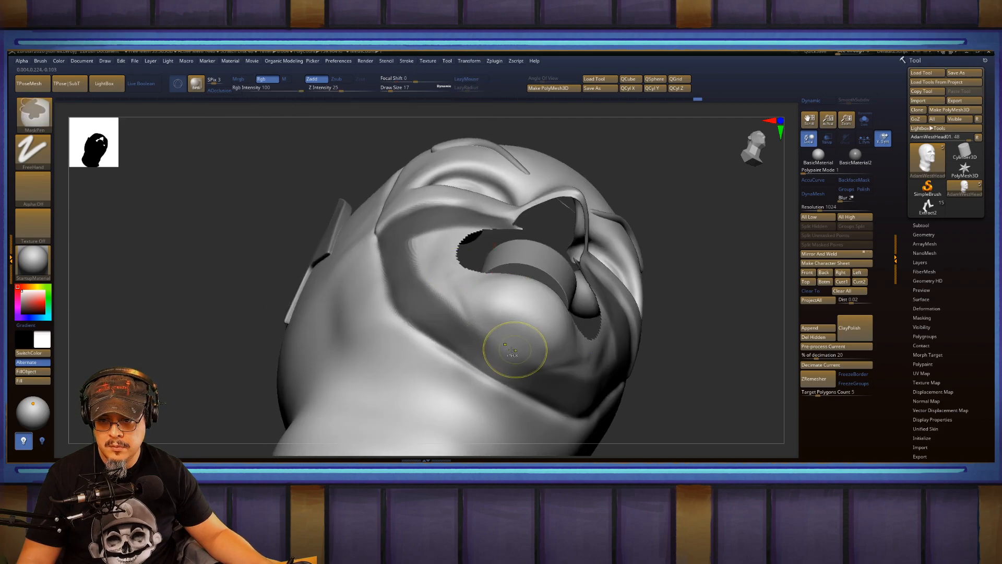
mouse_move(510, 349)
ctrl+mouse_down()
mouse_move(564, 383)
mouse_move(537, 342)
mouse_move(427, 276)
mouse_move(428, 293)
mouse_move(418, 260)
mouse_move(461, 228)
mouse_move(480, 285)
mouse_move(576, 347)
ctrl+mouse_up()
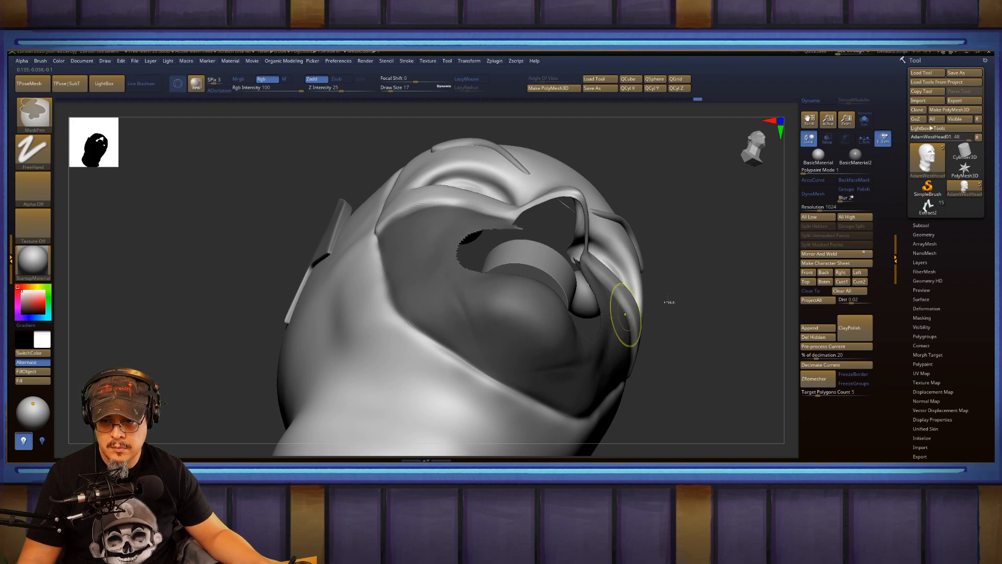
Touch up the lower-face mask along the cowl edge at Draw Size 6, and restore the Draw Size to 17.
mouse_move(669, 301)
mouse_down()
mouse_move(725, 308)
mouse_move(648, 273)
mouse_move(586, 259)
mouse_up()
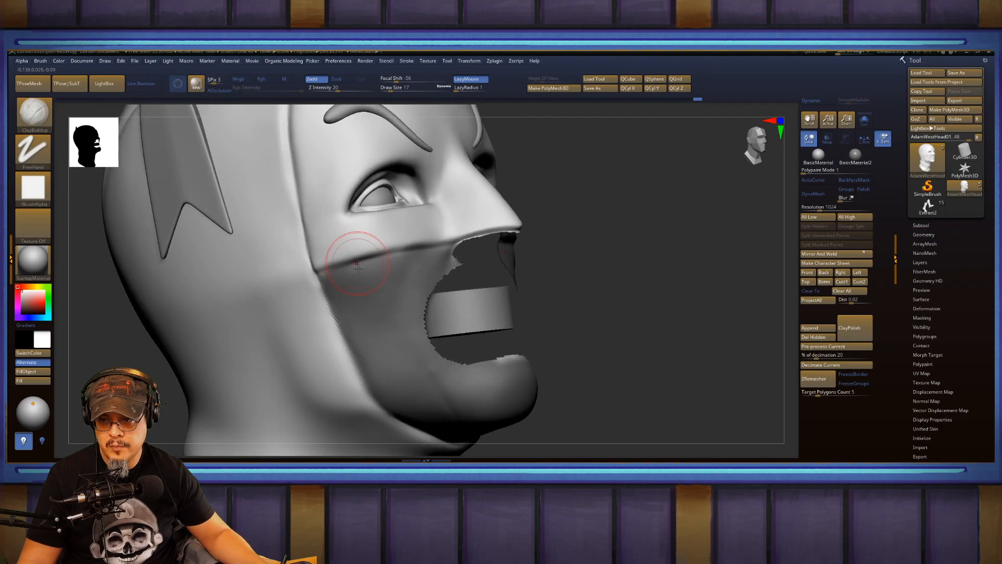
key(s)
drag(342, 276, 333, 276)
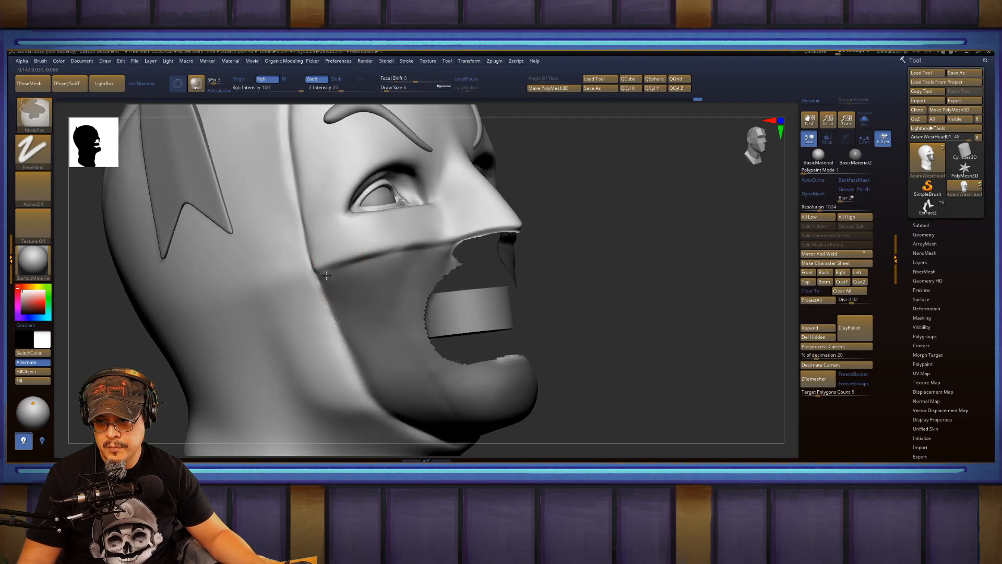
mouse_move(608, 325)
mouse_down()
mouse_move(555, 357)
mouse_move(493, 364)
mouse_move(535, 356)
mouse_up()
key(s)
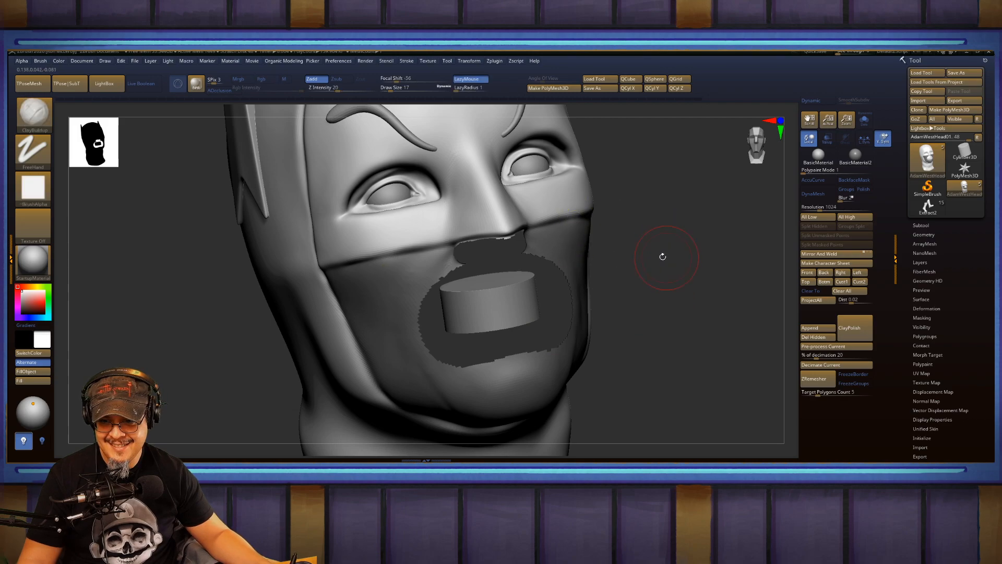
drag(662, 252, 662, 246)
key(ctrl)
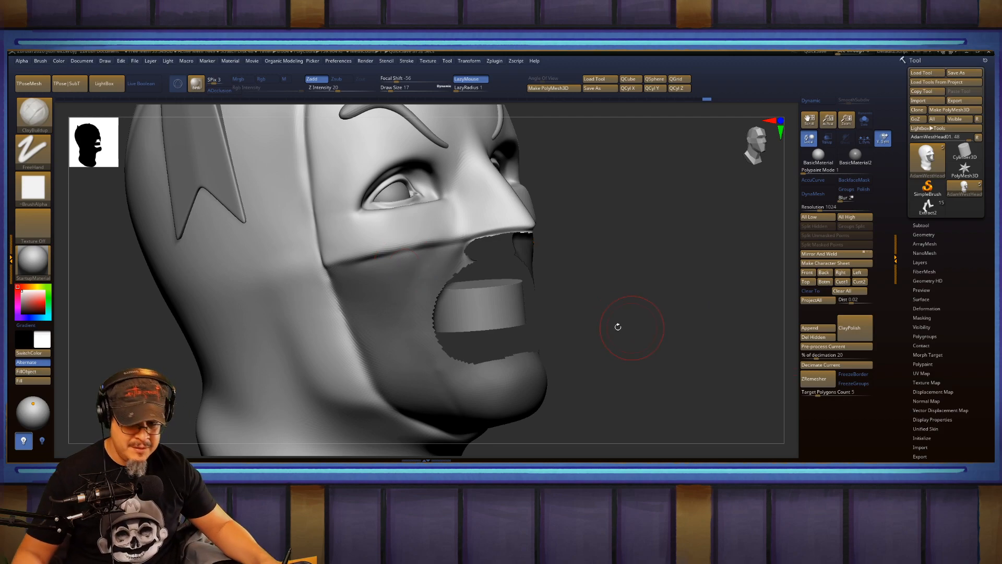
Make the masked lower face its own polygroup and reveal the whole head with its polygroup colours displayed.
drag(617, 326, 579, 281)
key(ctrl)
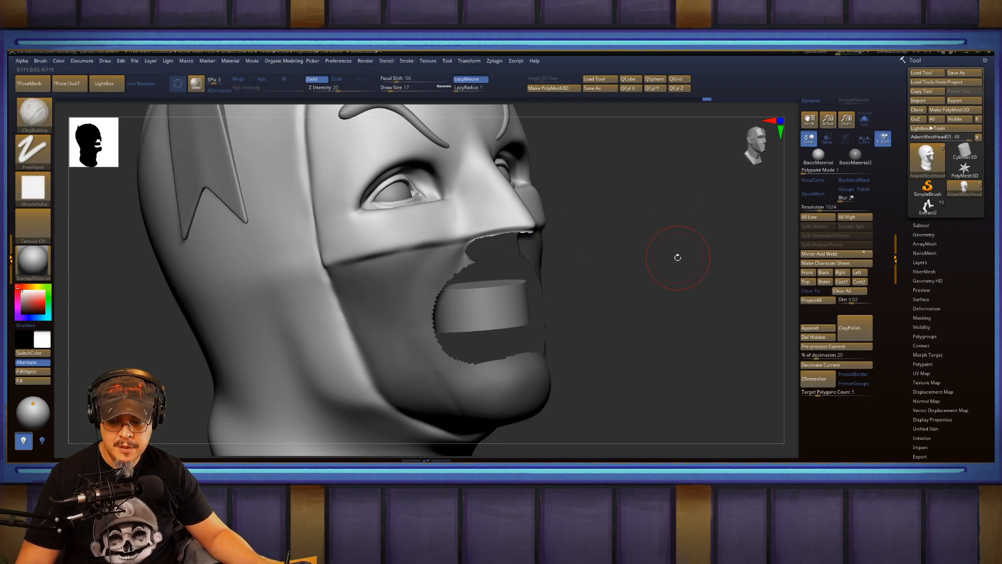
ctrl+drag(666, 252, 666, 273)
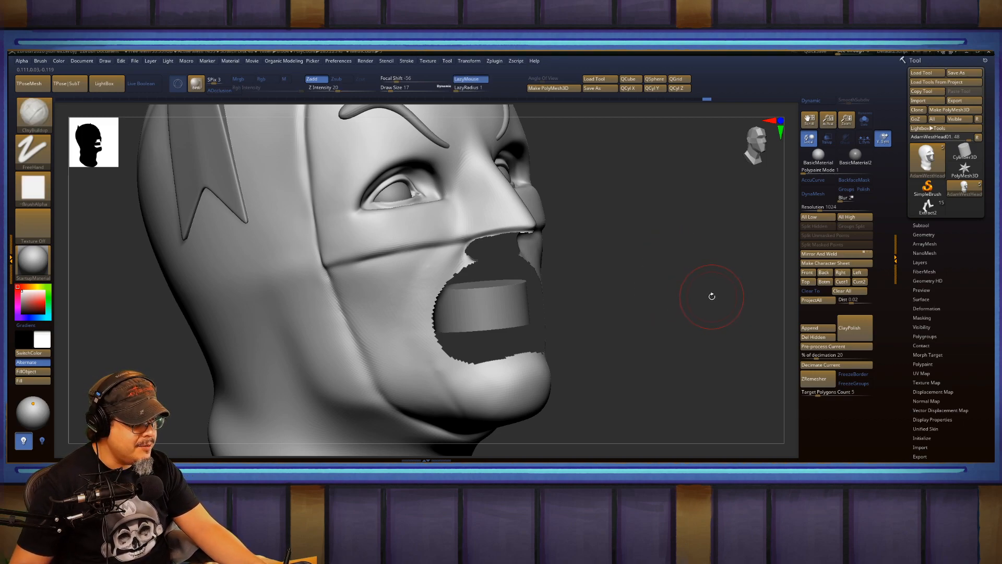
ctrl+shift+click(662, 285)
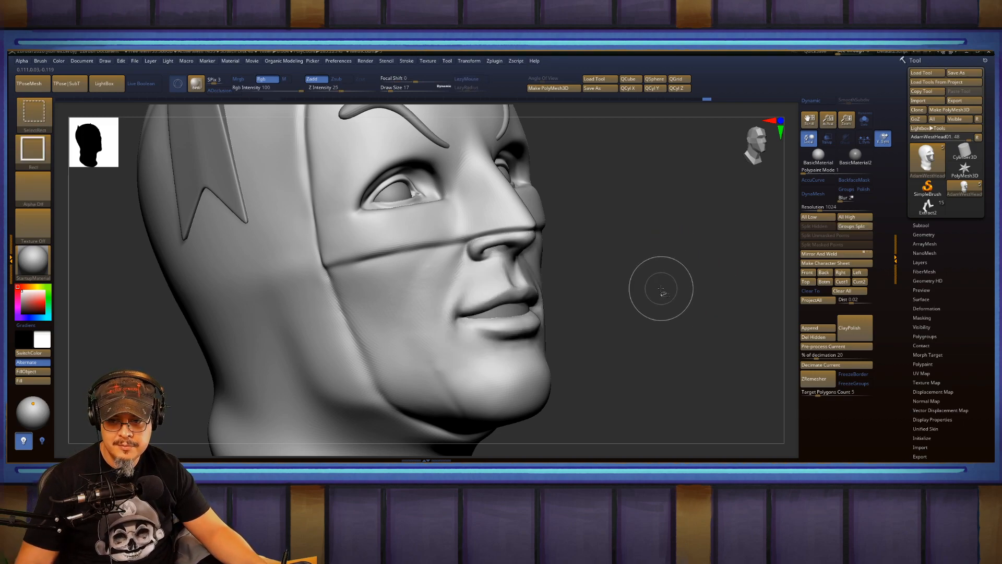
key(shift+f)
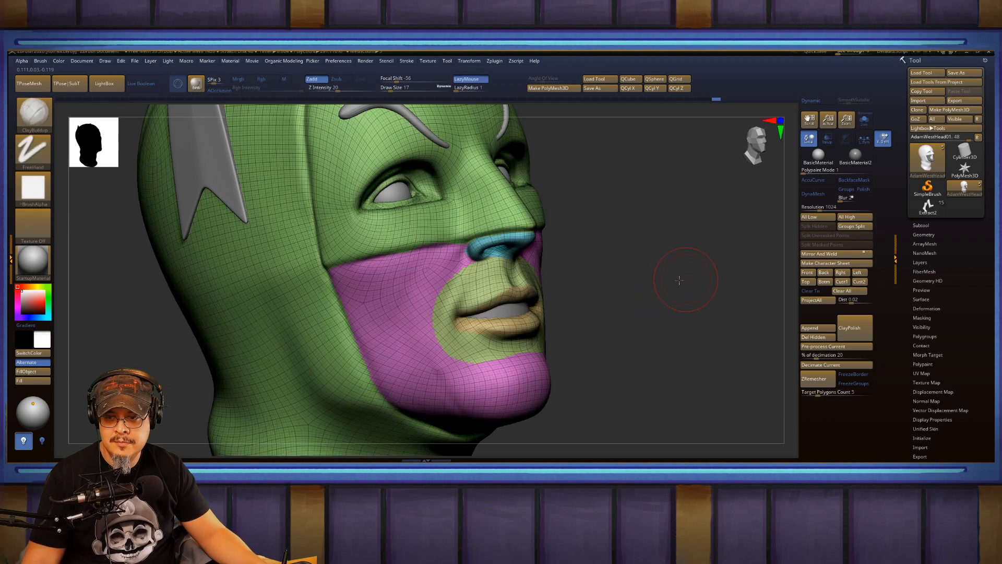
shift+drag(686, 280, 669, 280)
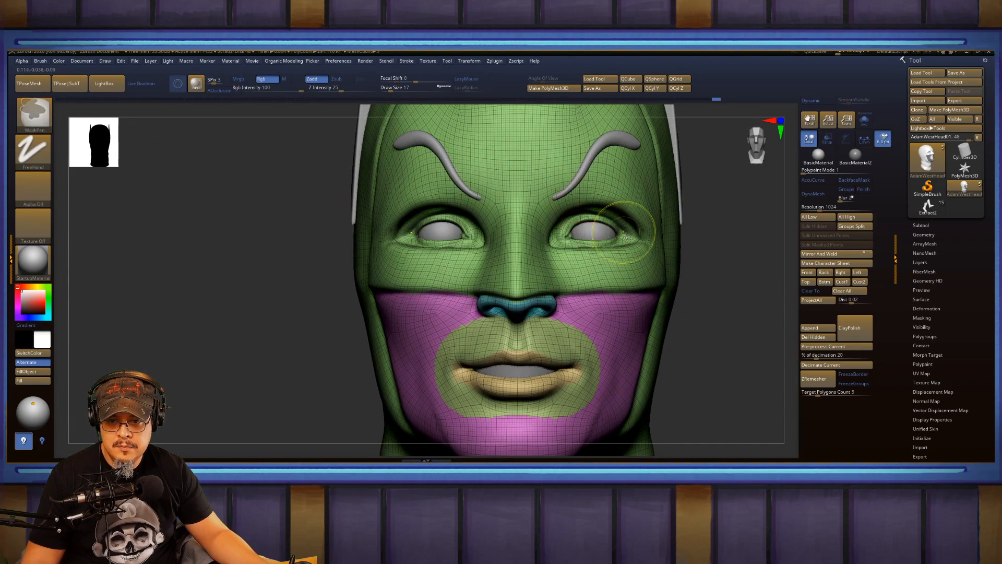
Mask the lids and sockets around both eyes and make them a separate polygroup.
ctrl+drag(625, 232, 557, 236)
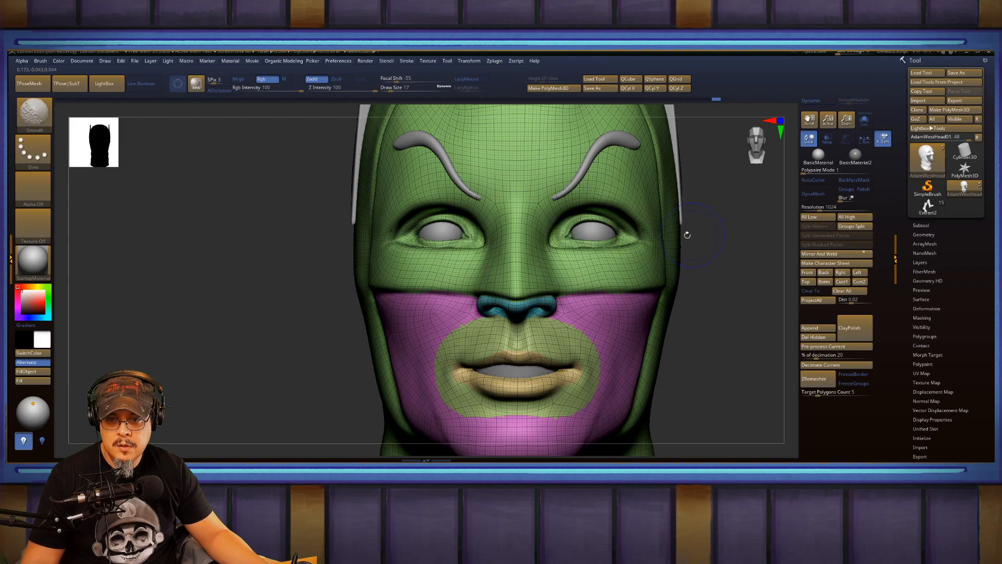
key(shift+f)
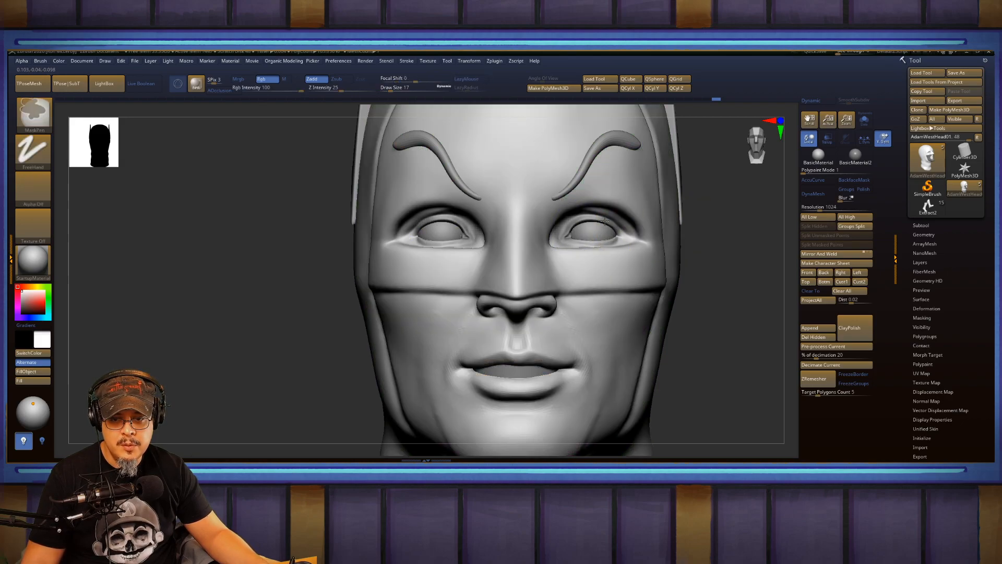
ctrl+drag(576, 239, 629, 235)
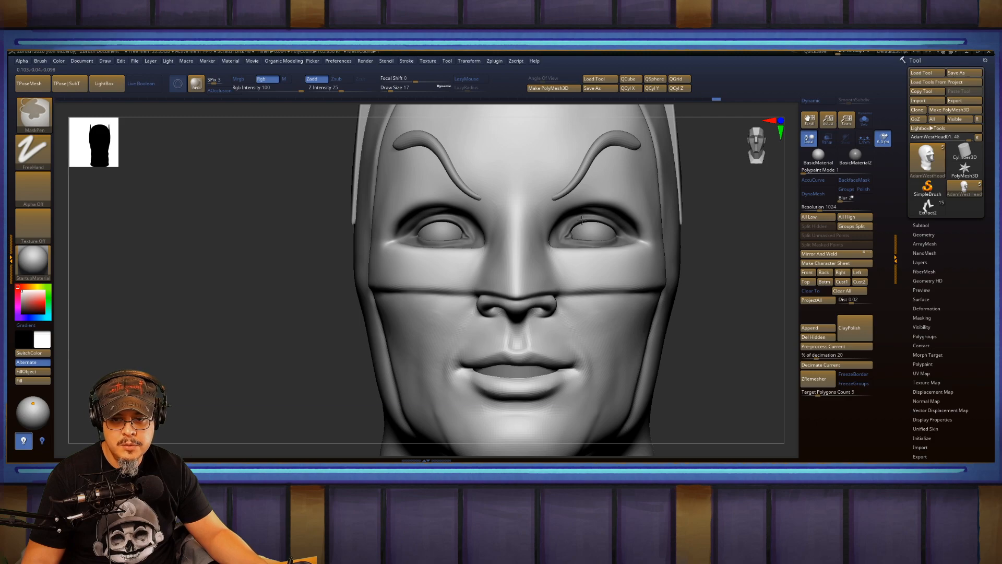
mouse_move(727, 226)
mouse_down()
mouse_move(728, 201)
mouse_move(731, 217)
mouse_move(734, 205)
mouse_move(616, 211)
mouse_up()
key(ctrl)
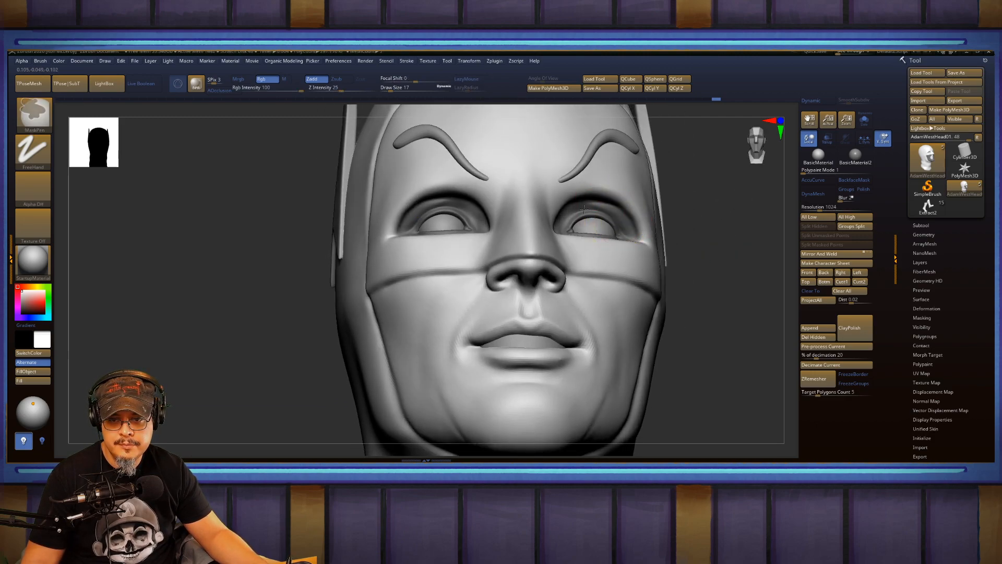
drag(696, 219, 608, 238)
key(ctrl)
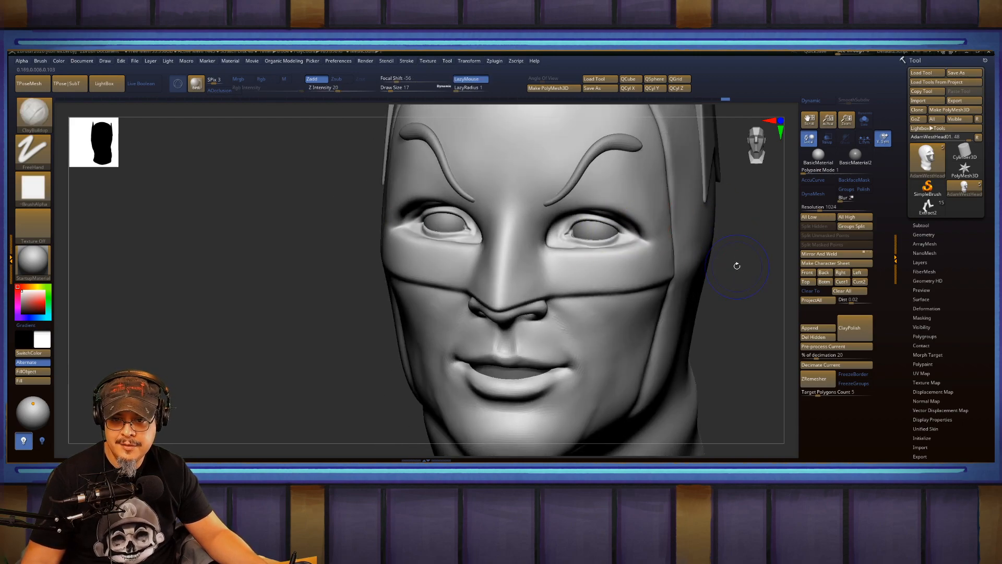
key(shift+f)
shift+drag(747, 257, 743, 262)
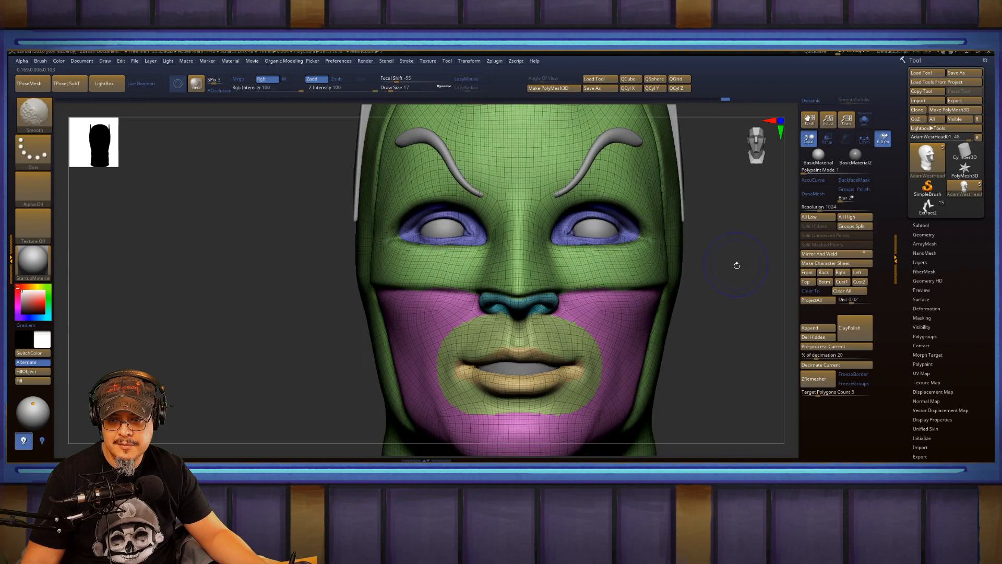
Hide the lower face, mouth band, lips and eye socket polygroups so only the cowl remains, reducing the Draw Size to 12.
mouse_move(660, 269)
mouse_down()
mouse_move(640, 276)
mouse_move(715, 277)
mouse_move(618, 268)
mouse_move(645, 278)
mouse_up()
drag(626, 245, 657, 260)
ctrl+shift+click(474, 303)
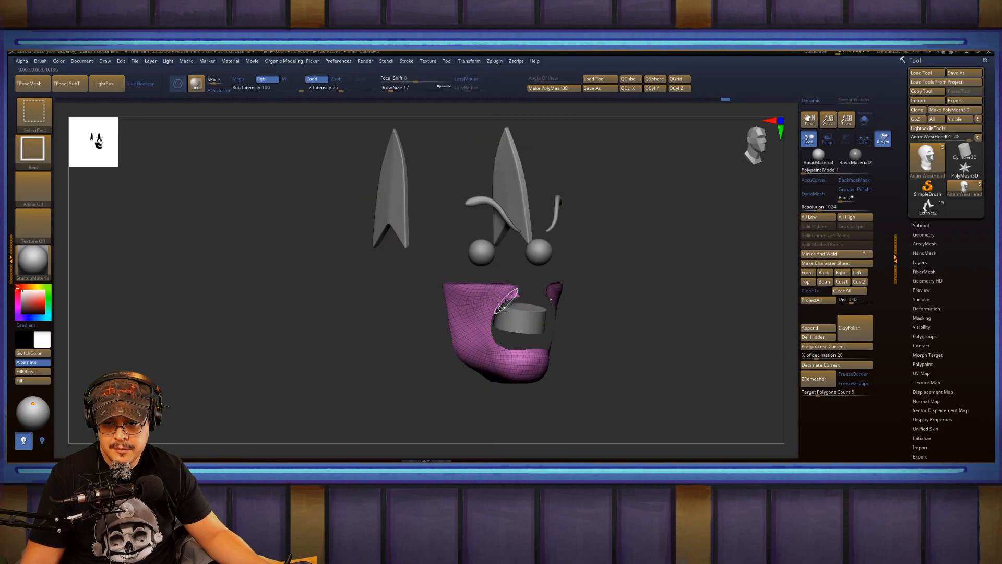
ctrl+shift+click(531, 294)
ctrl+shift+click(520, 324)
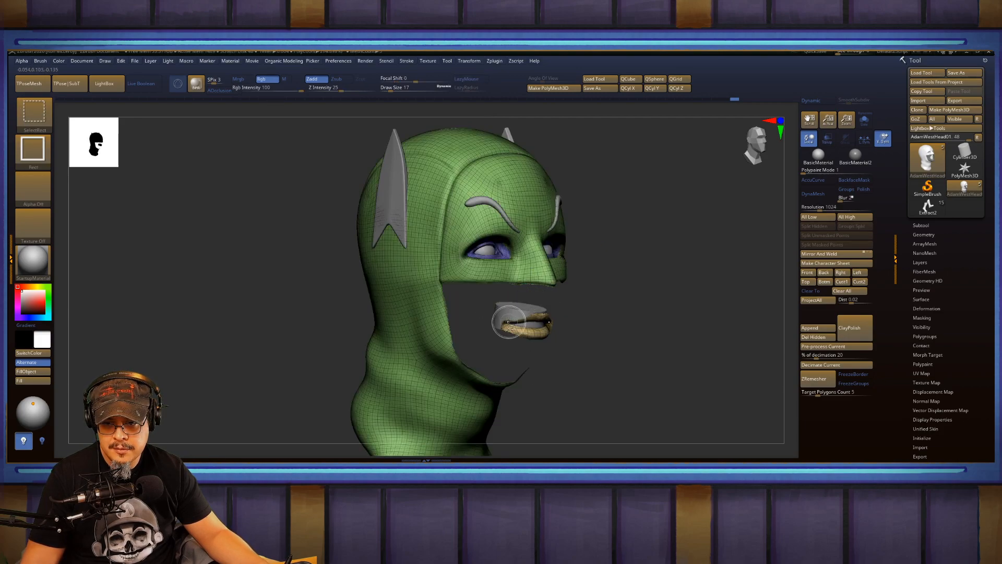
ctrl+shift+click(534, 319)
drag(645, 249, 656, 254)
key(s)
drag(467, 255, 465, 255)
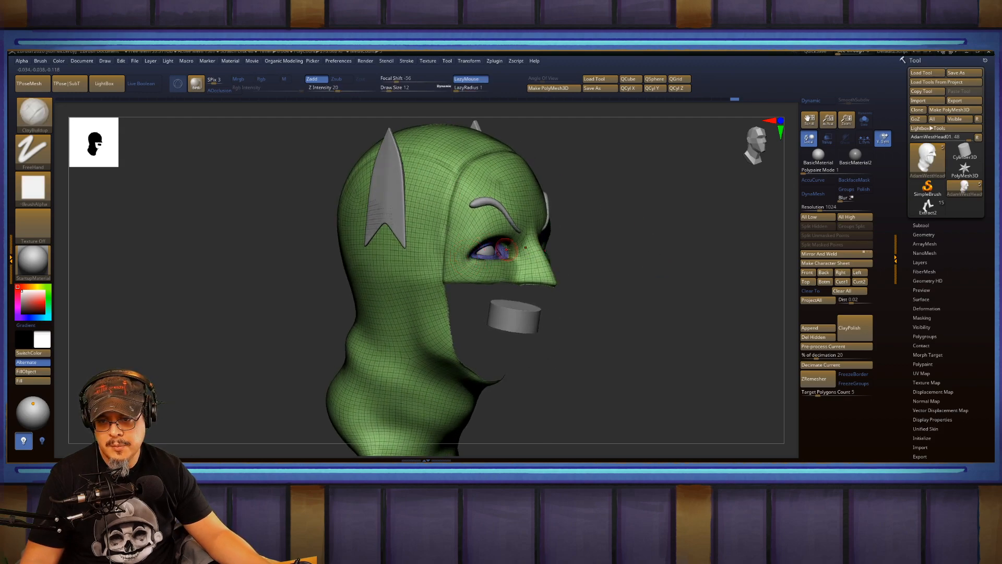
ctrl+shift+click(502, 254)
Switch the masking brush to MaskLasso and mask the front face section of the cowl up to its raised edge from the side view.
drag(603, 220, 617, 215)
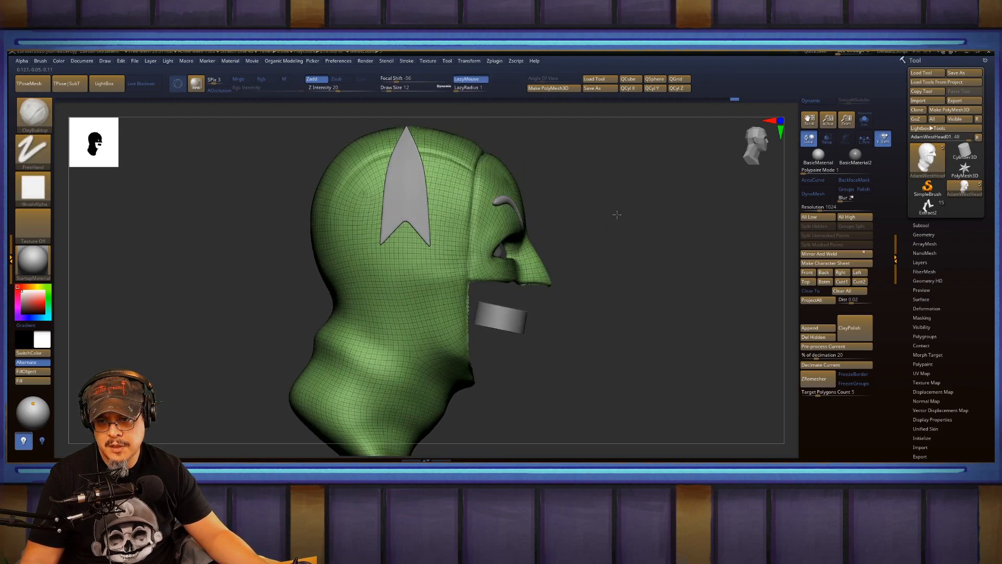
mouse_move(507, 129)
ctrl+mouse_down()
mouse_move(494, 142)
mouse_move(519, 284)
mouse_move(595, 347)
ctrl+mouse_up()
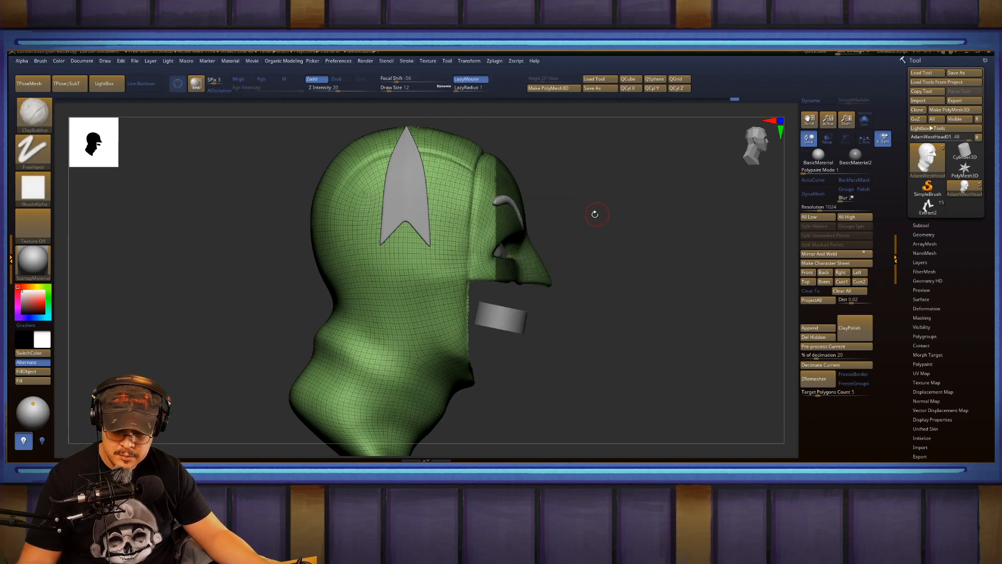
key(2)
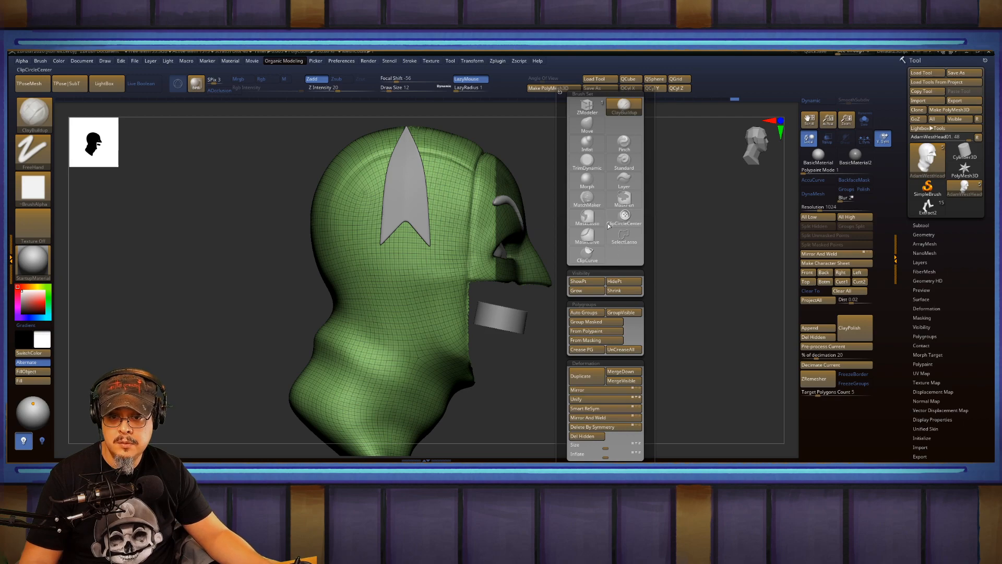
click(587, 218)
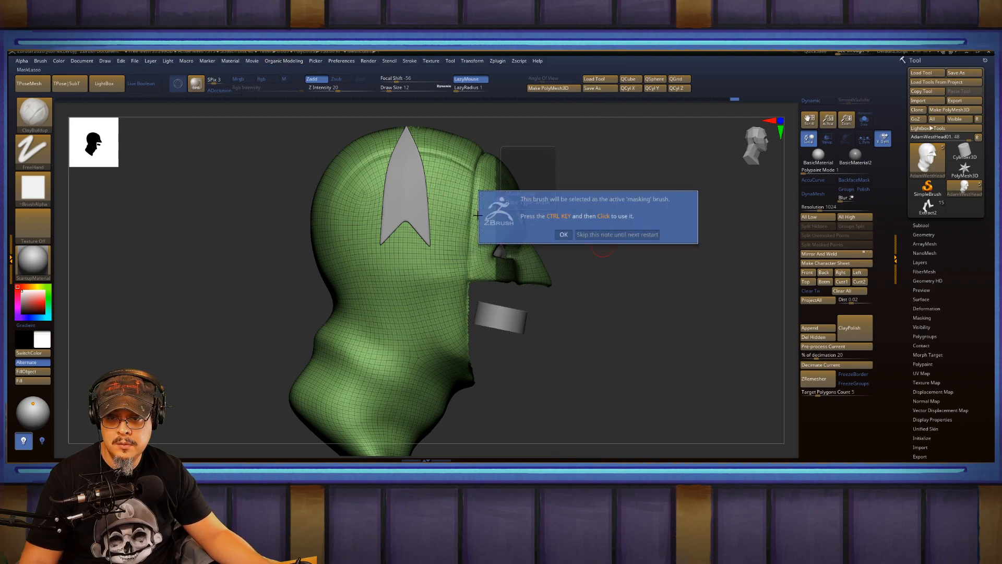
click(594, 234)
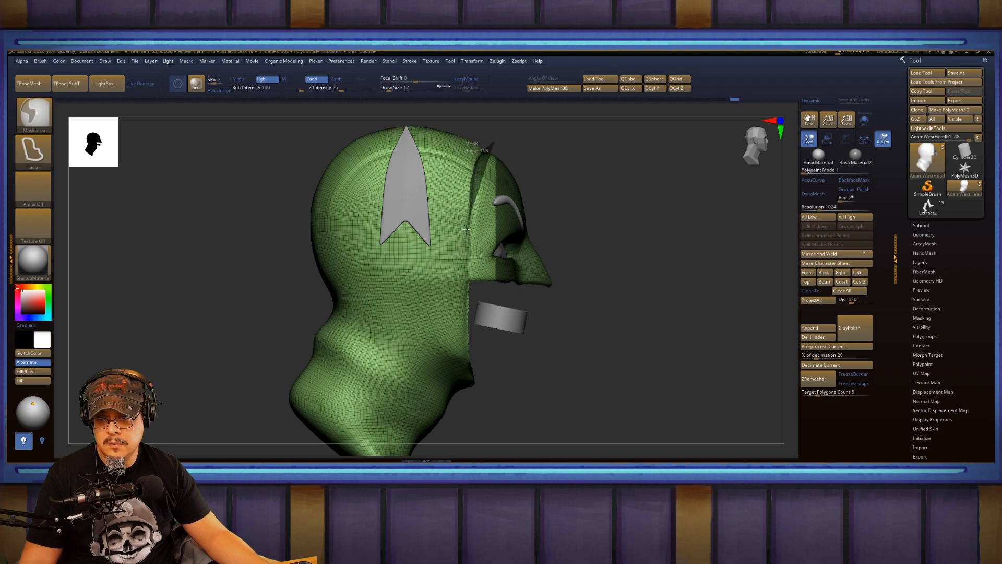
mouse_move(466, 228)
mouse_down()
mouse_move(468, 282)
mouse_move(509, 311)
mouse_move(640, 146)
mouse_up()
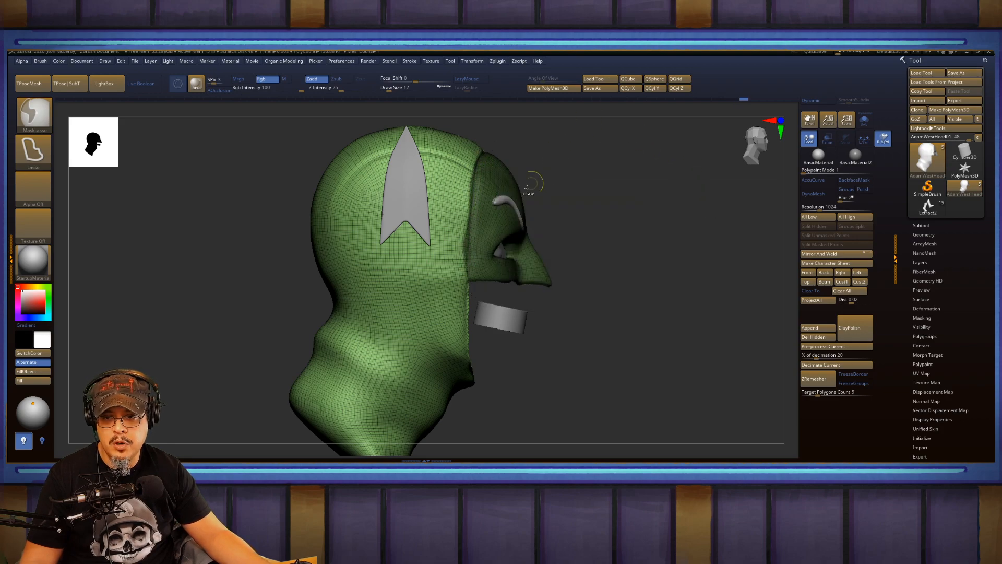
mouse_move(470, 317)
mouse_down()
mouse_move(466, 154)
mouse_move(292, 133)
mouse_up()
Turn the masked front of the cowl into its own polygroup and show the complete head without the polyframe.
mouse_move(694, 187)
mouse_down()
mouse_move(615, 190)
mouse_move(653, 184)
mouse_move(635, 190)
mouse_move(647, 223)
mouse_move(610, 215)
mouse_move(629, 269)
mouse_move(593, 271)
mouse_move(580, 225)
mouse_up()
key(ctrl)
ctrl+shift+click(639, 218)
key(shift+f)
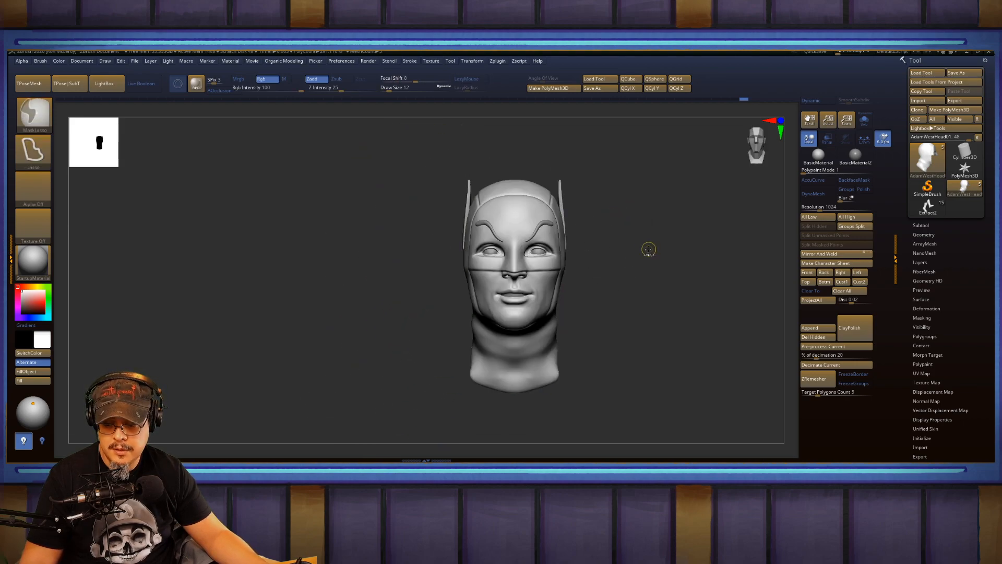
Duplicate the head subtool and enable KeepGroups in the ZRemesher settings for the copy.
key(ctrl+shift+d)
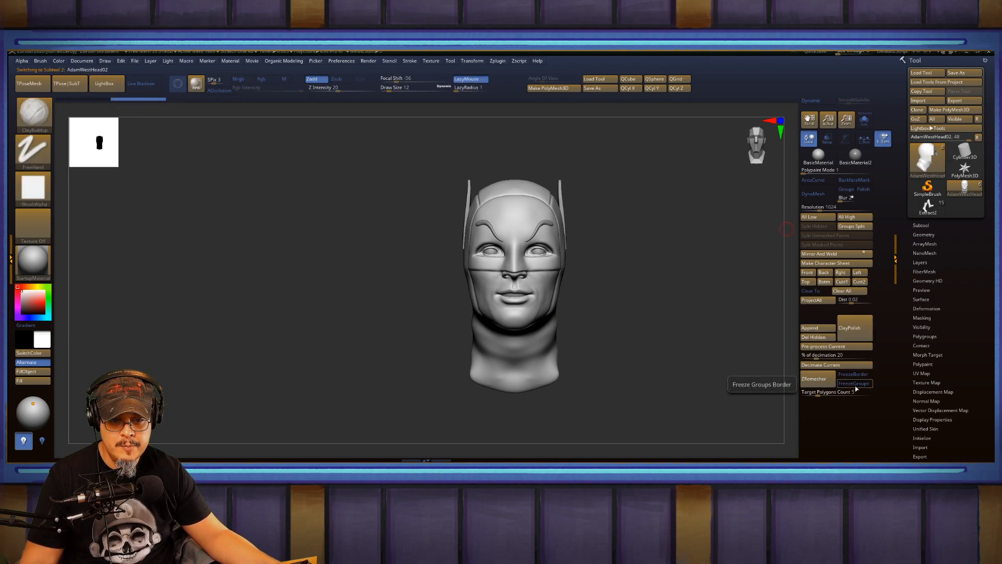
click(923, 234)
click(932, 382)
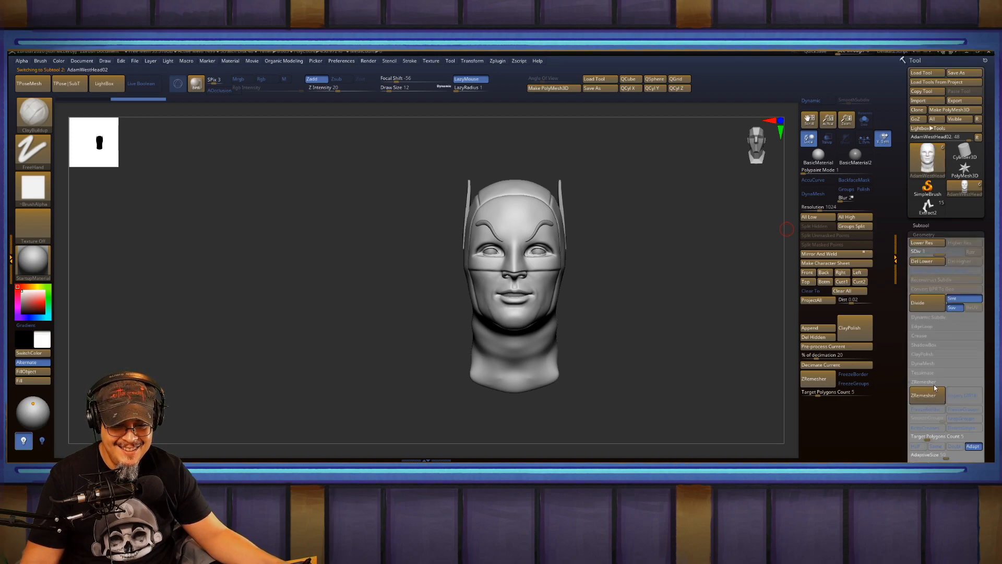
click(963, 420)
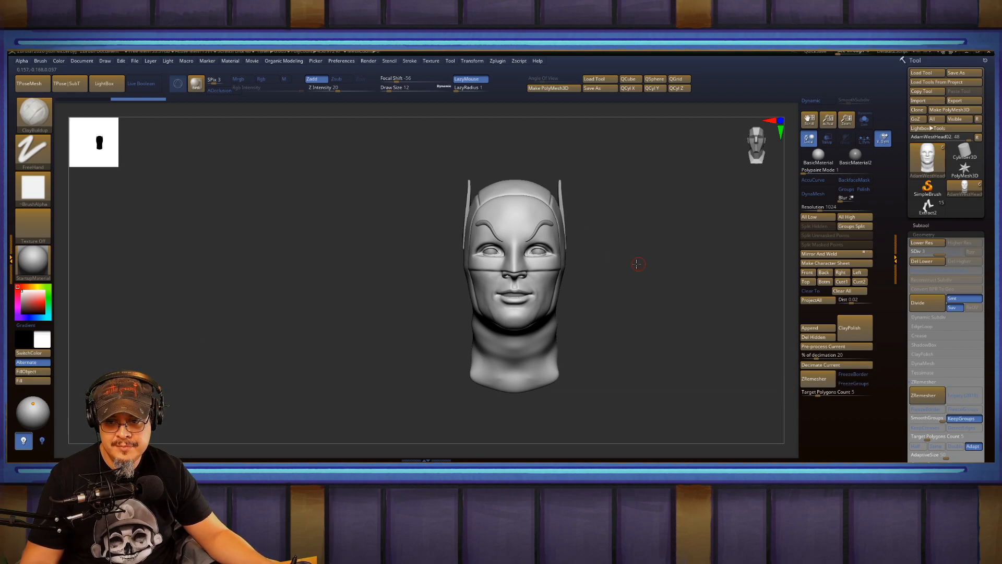
Remesh the duplicated head with ZRemesher at a Target Polygons Count of 5.
drag(635, 264, 648, 265)
click(921, 225)
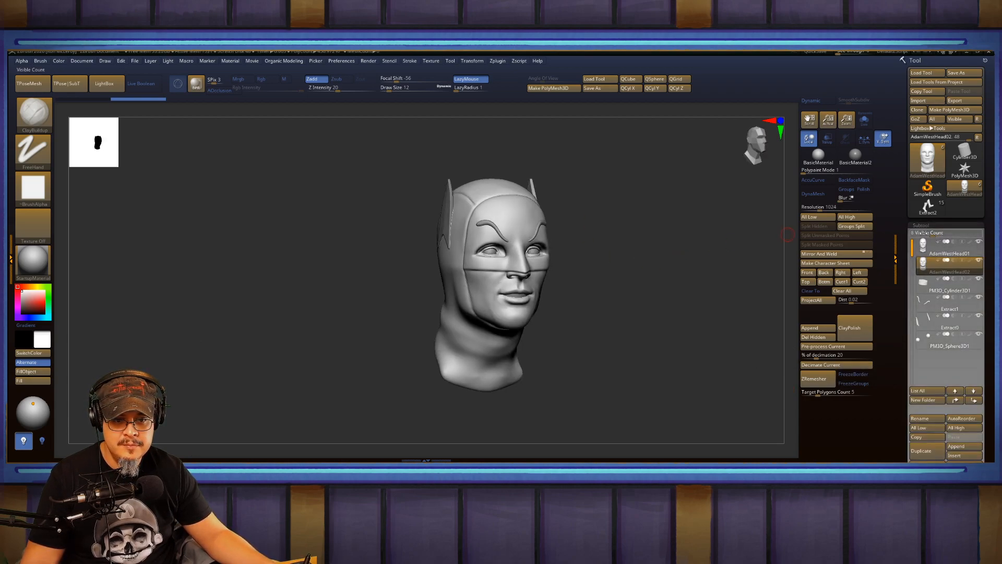
click(822, 383)
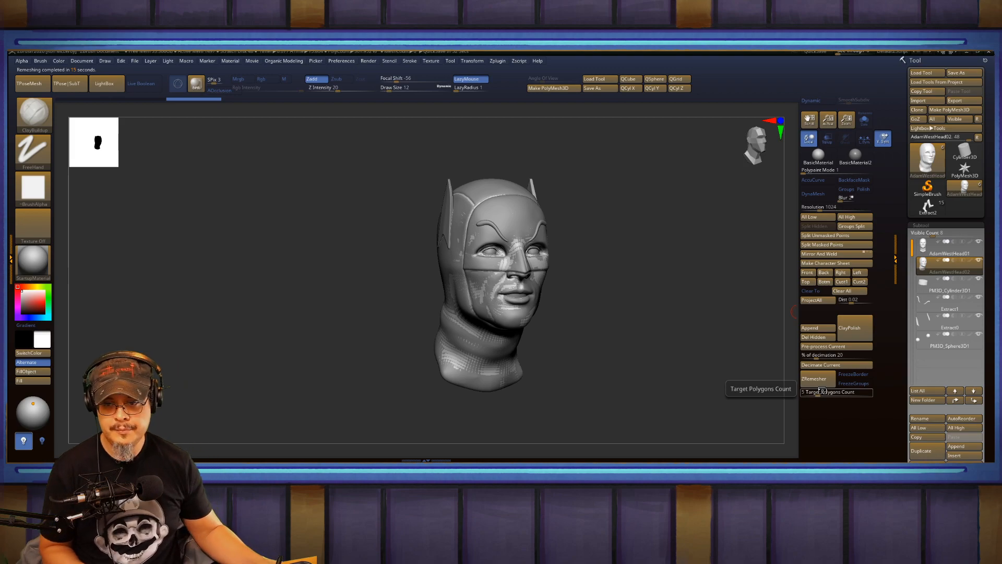
Isolate the remeshed head with its polyframe displayed and examine the polygroup borders and edge flow around the face.
key(shift+f)
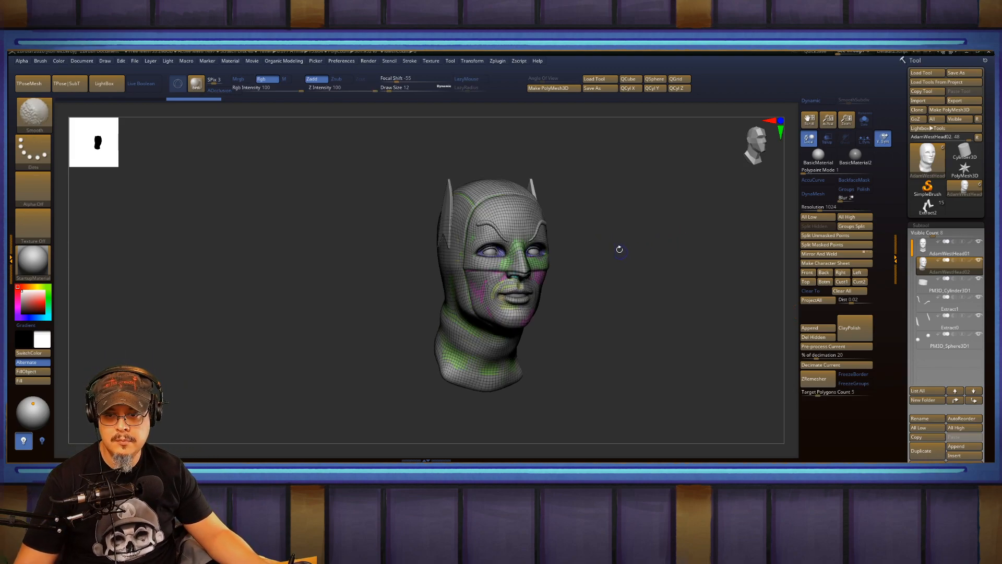
alt+drag(619, 249, 643, 274)
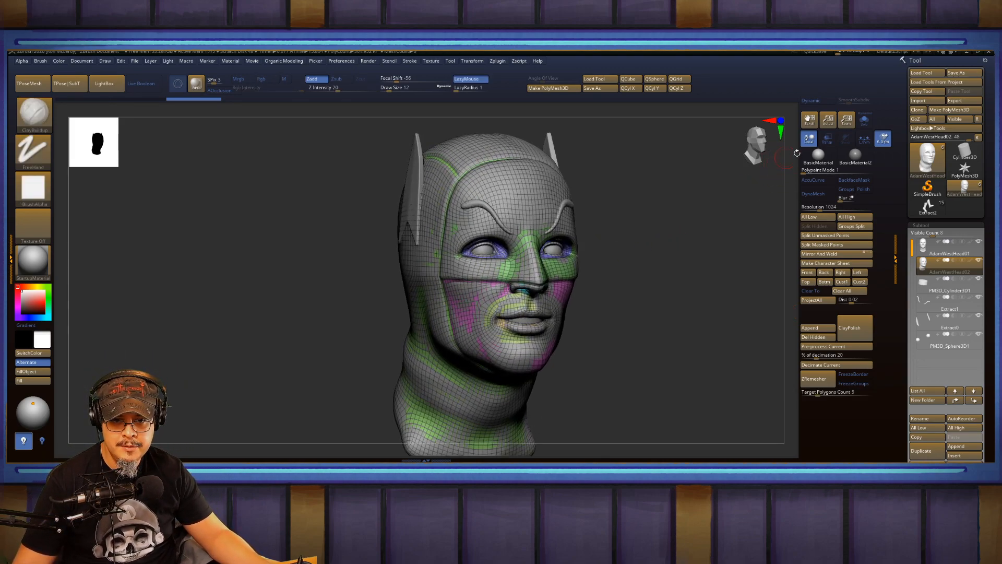
click(863, 119)
shift+drag(662, 236, 650, 237)
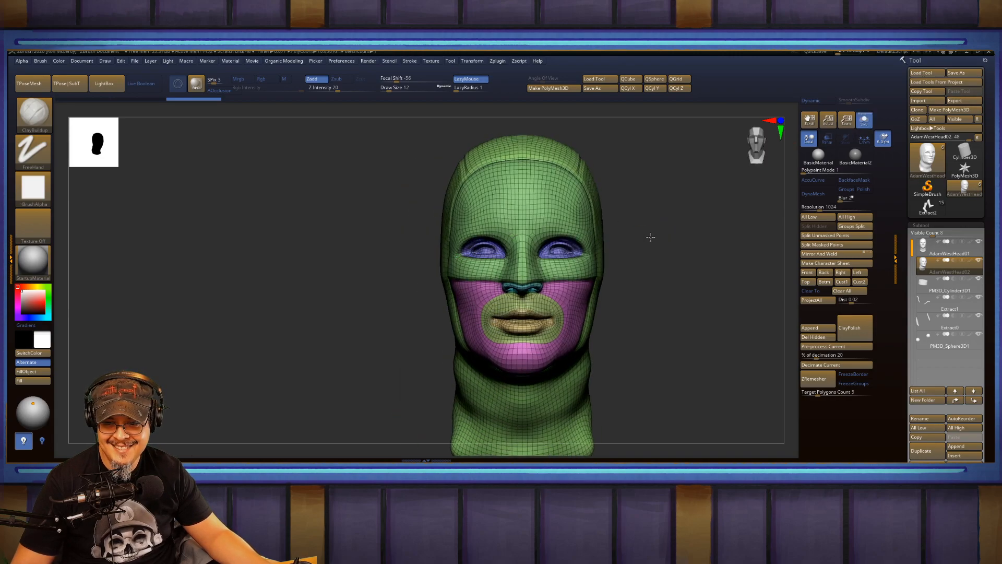
drag(682, 291, 748, 122)
key(shift+f)
key(shift+f)
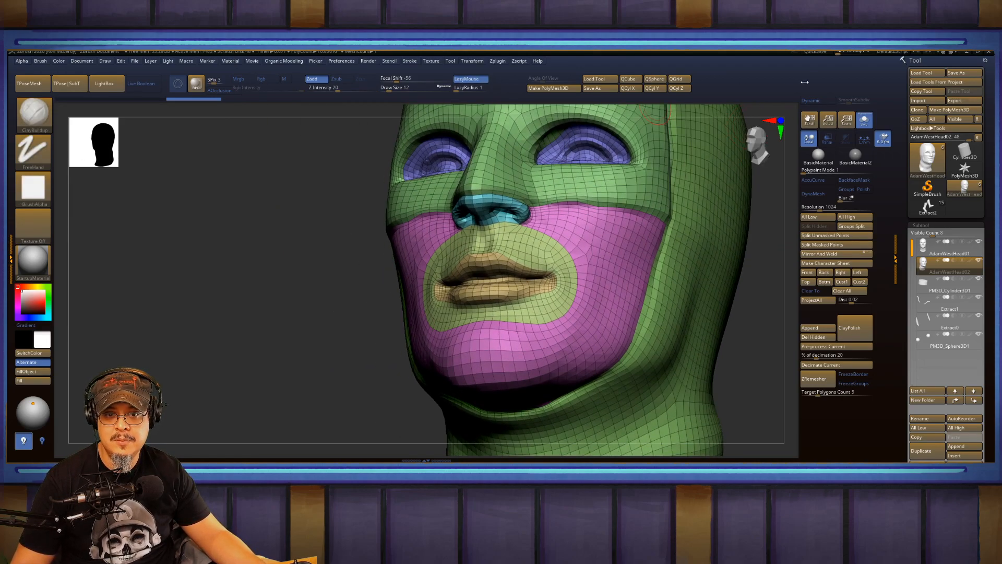
click(935, 226)
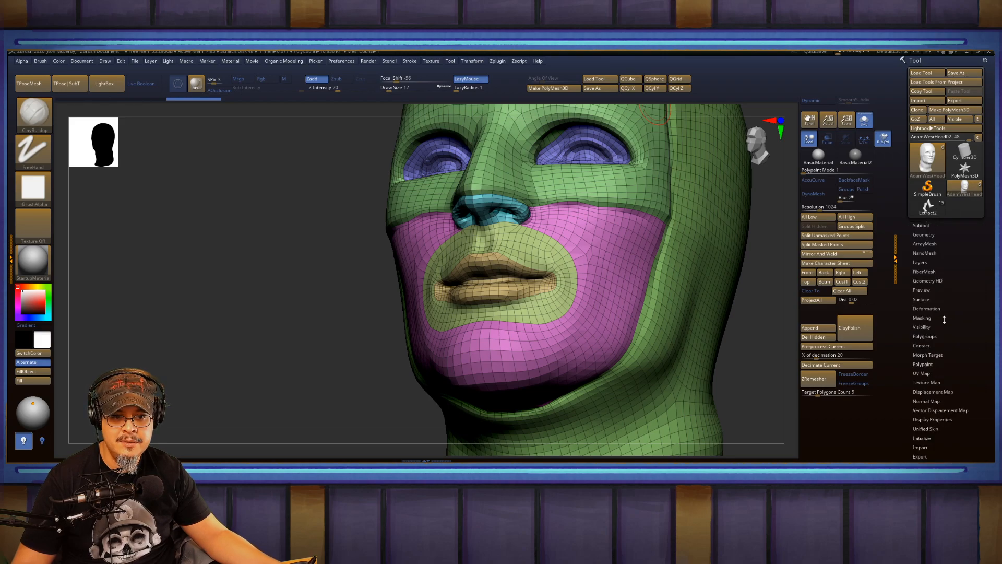
scroll(971, 288, down, 3)
scroll(970, 288, up, 2)
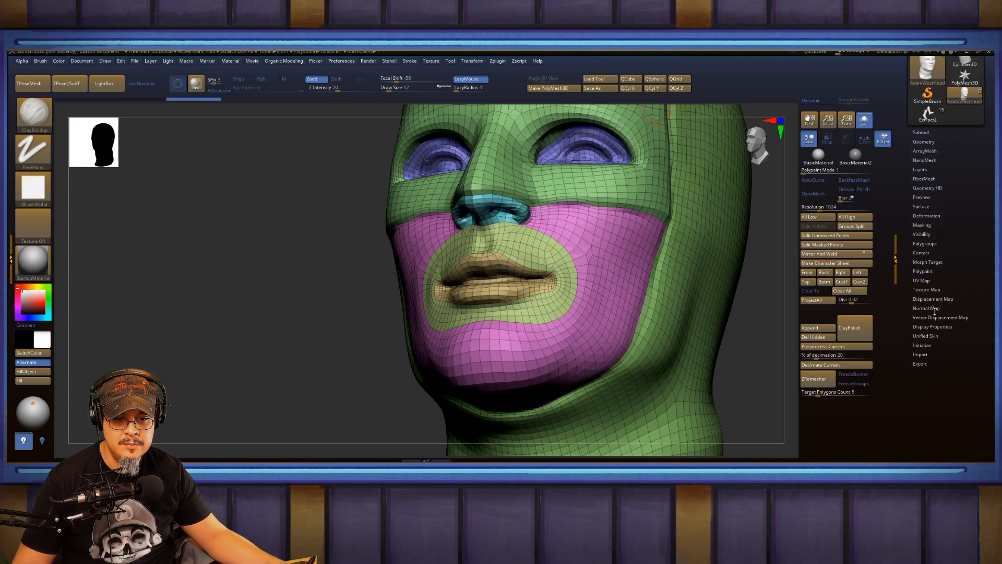
click(929, 216)
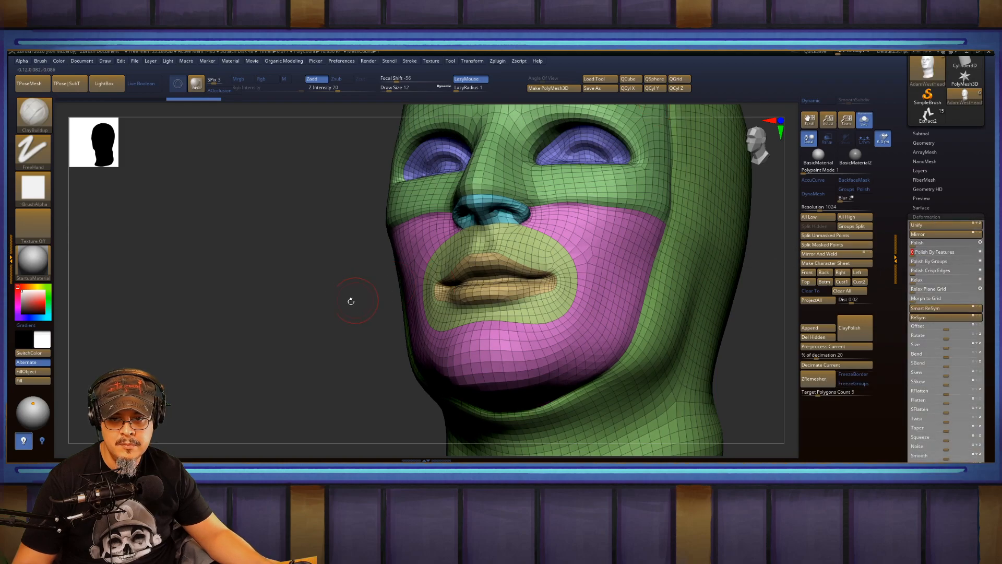
drag(349, 297, 681, 252)
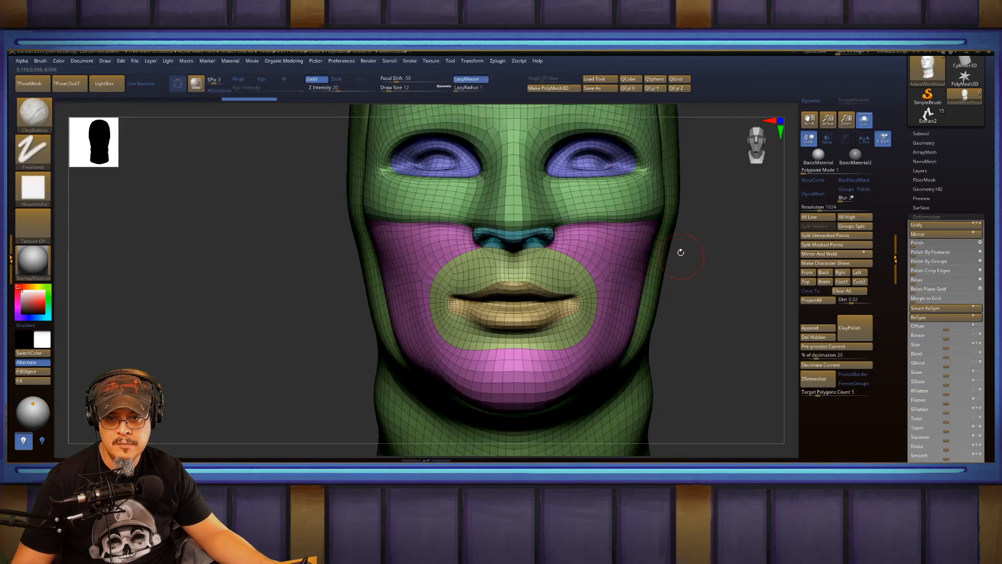
Show the original head subtool together with the remeshed copy and use ProjectAll to transfer its details onto the copy.
click(921, 133)
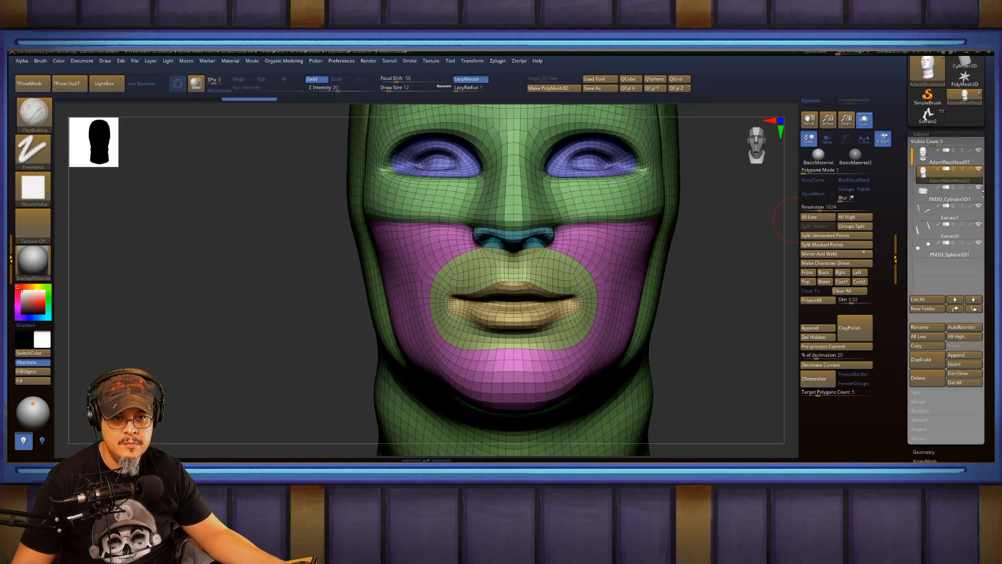
click(979, 151)
key(shift+f)
ctrl+right_drag(722, 279, 649, 262)
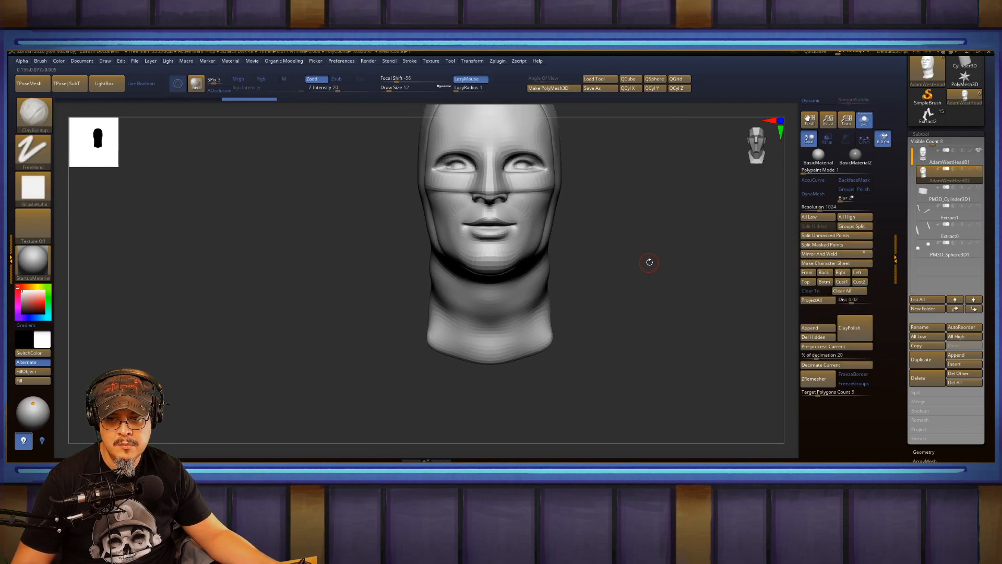
drag(649, 262, 666, 302)
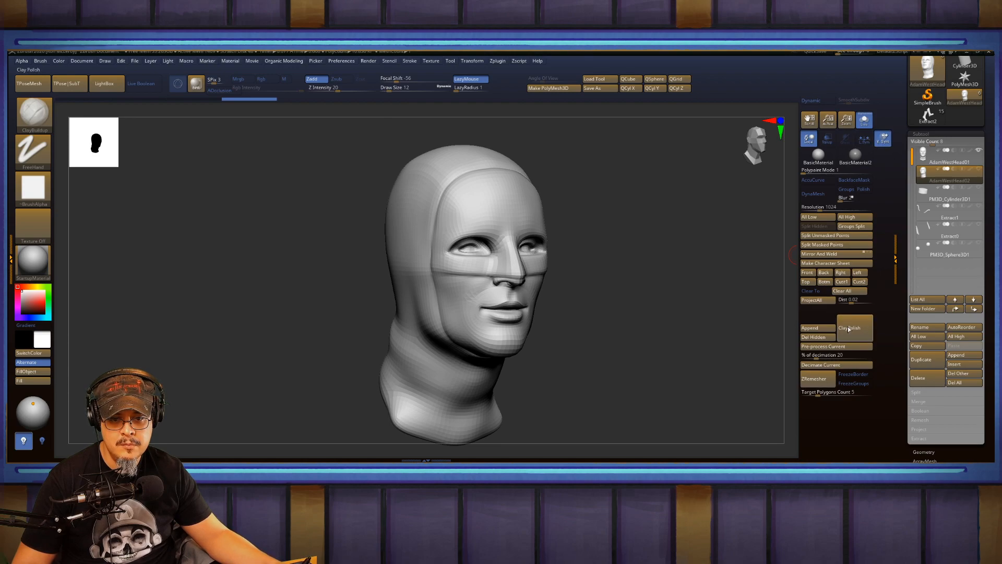
click(816, 301)
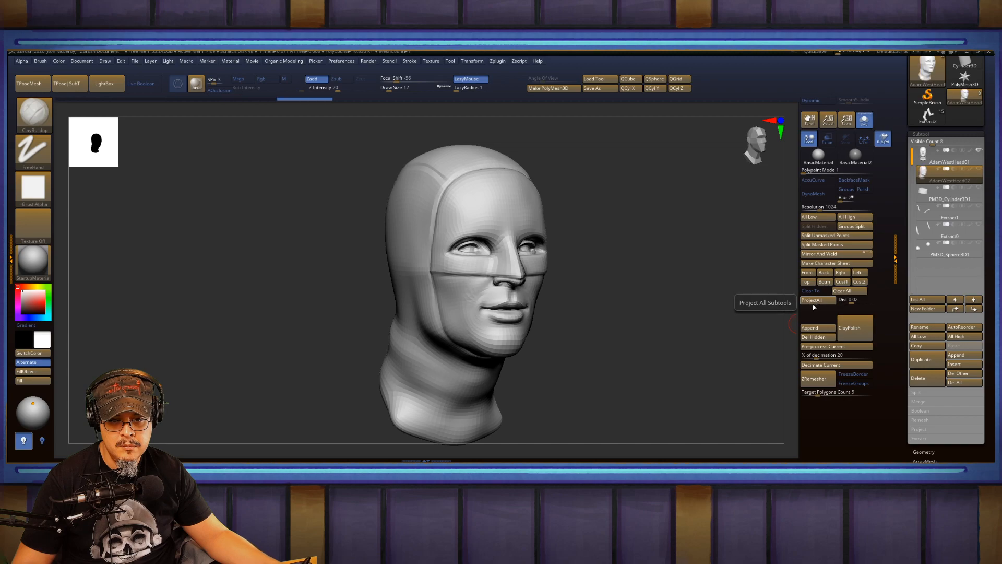
Subdivide the remeshed head copy and project the original head's details onto it again with ProjectAll.
key(ctrl)
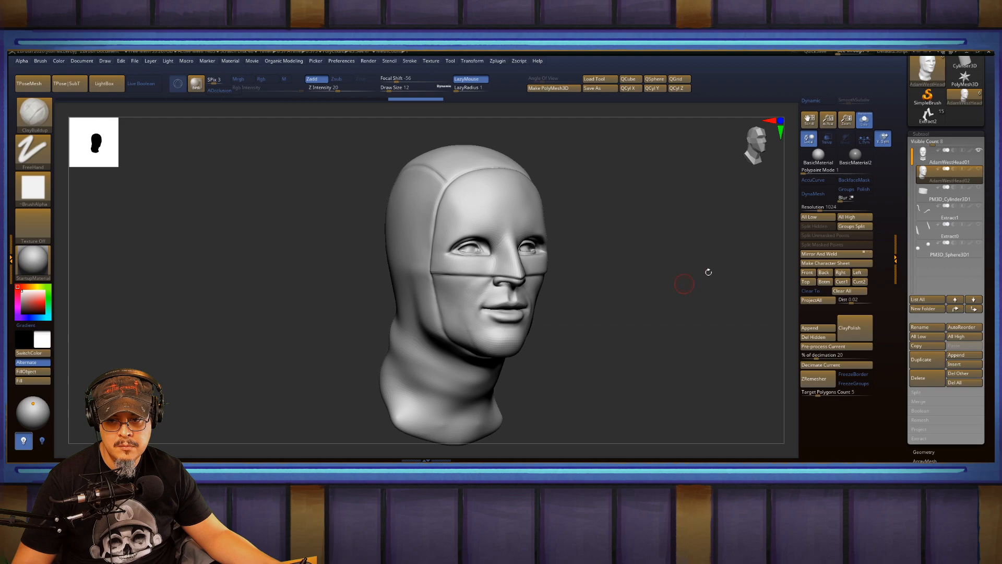
click(963, 162)
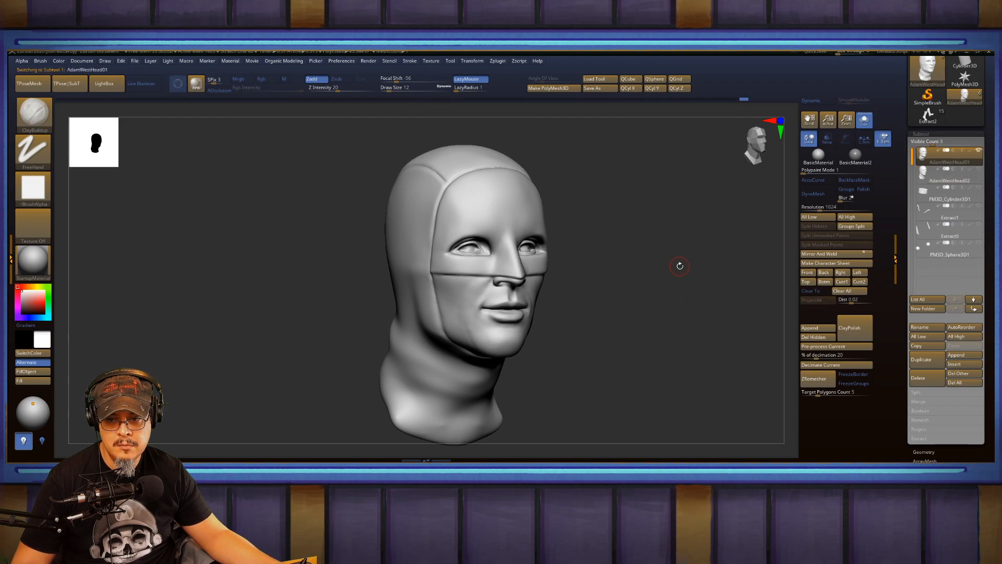
click(939, 180)
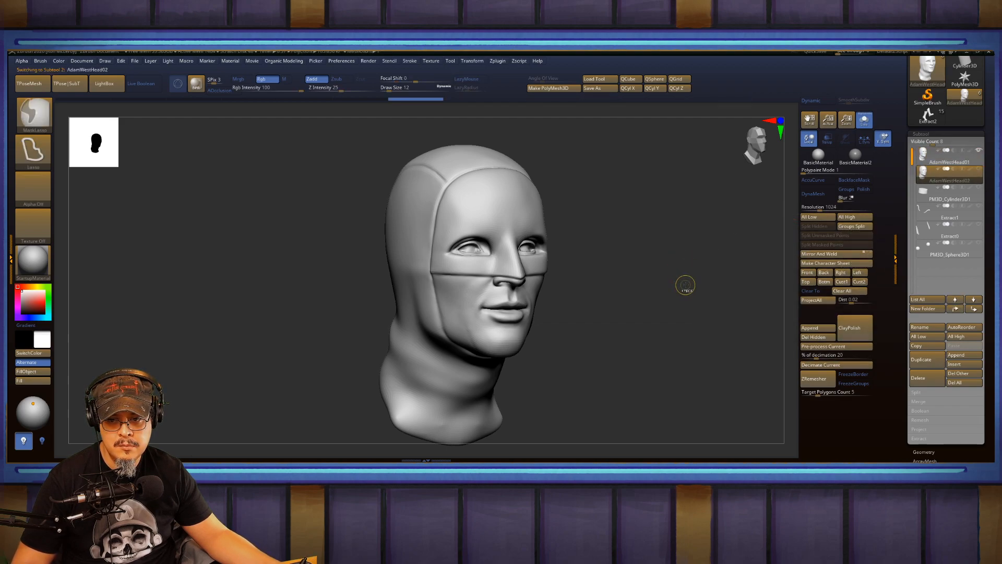
click(814, 298)
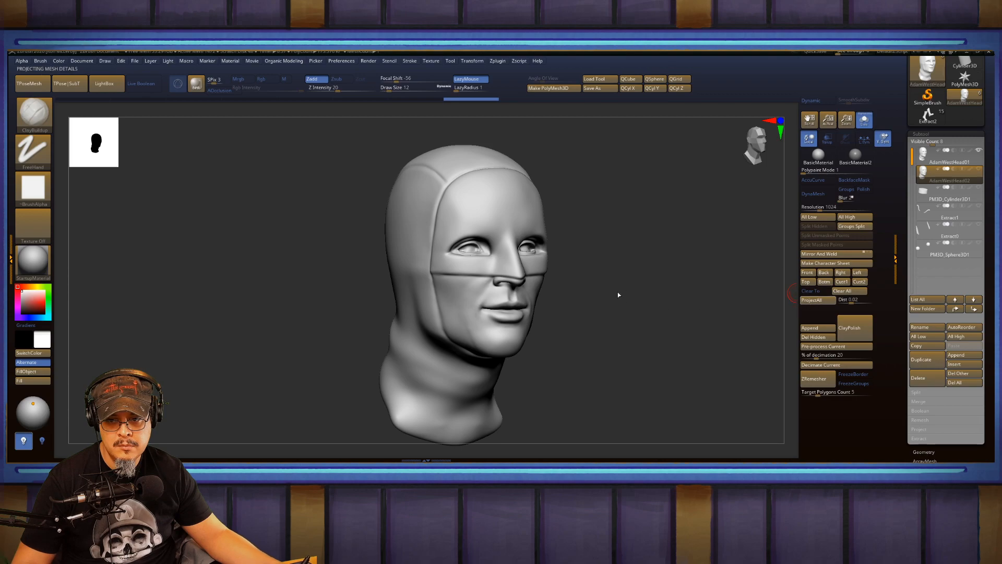
Compare the projected face with and without its polyframe and add another subdivision level to the head.
shift+drag(668, 267, 775, 259)
key(shift+f)
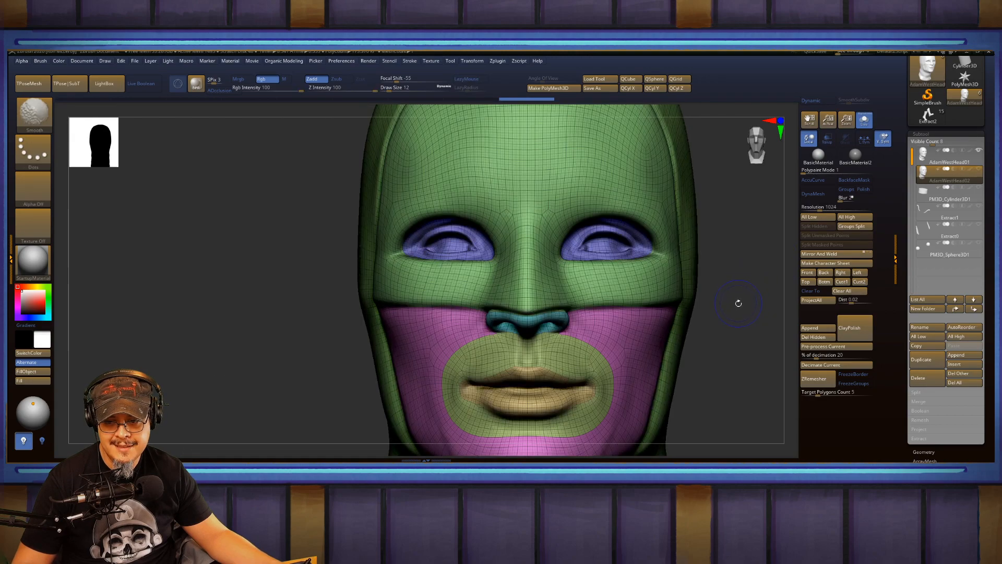
key(shift+f)
drag(739, 304, 768, 285)
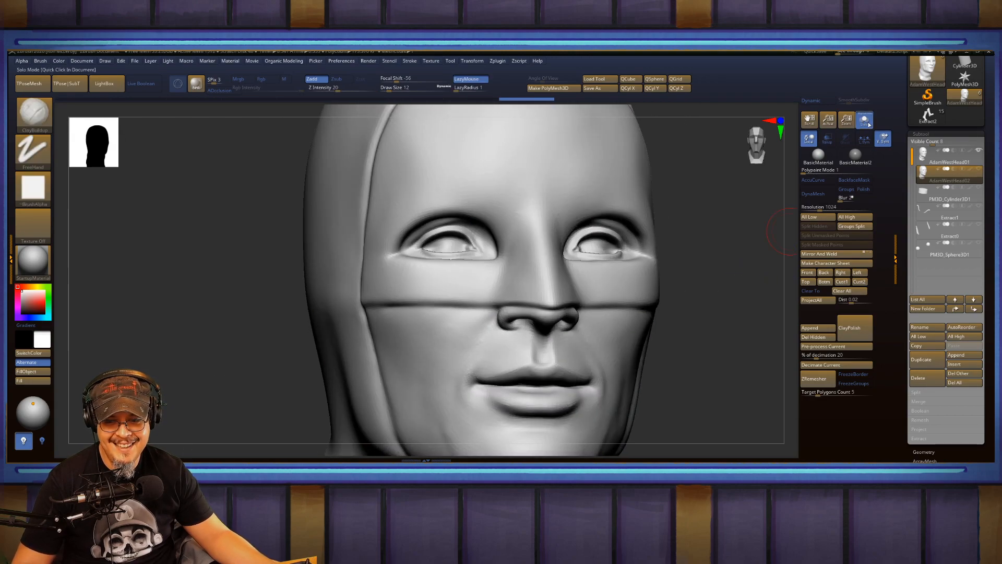
key(ctrl)
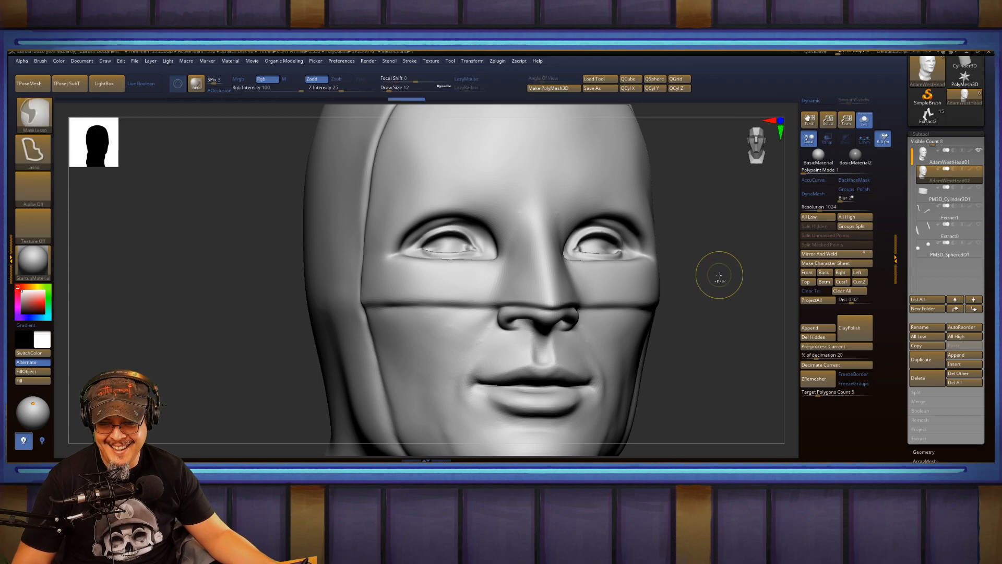
Delete the original AdamWestHead01 subtool and keep the remeshed head.
click(921, 133)
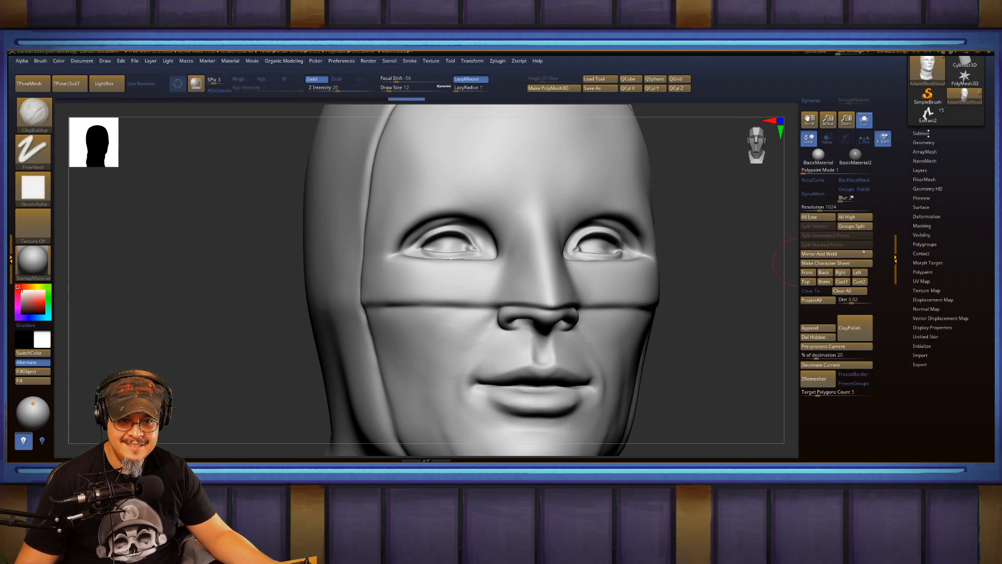
click(921, 134)
click(970, 160)
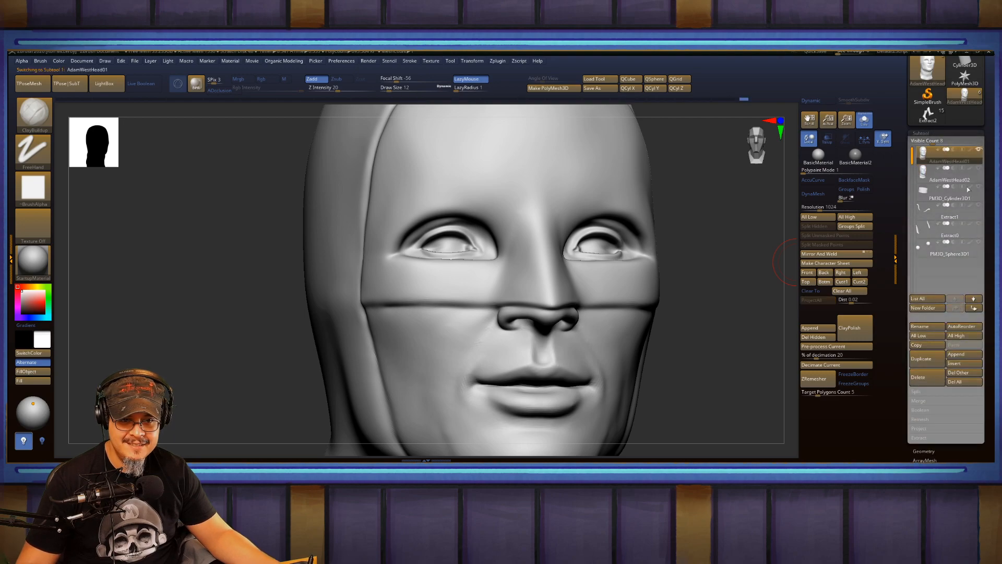
click(921, 378)
click(855, 397)
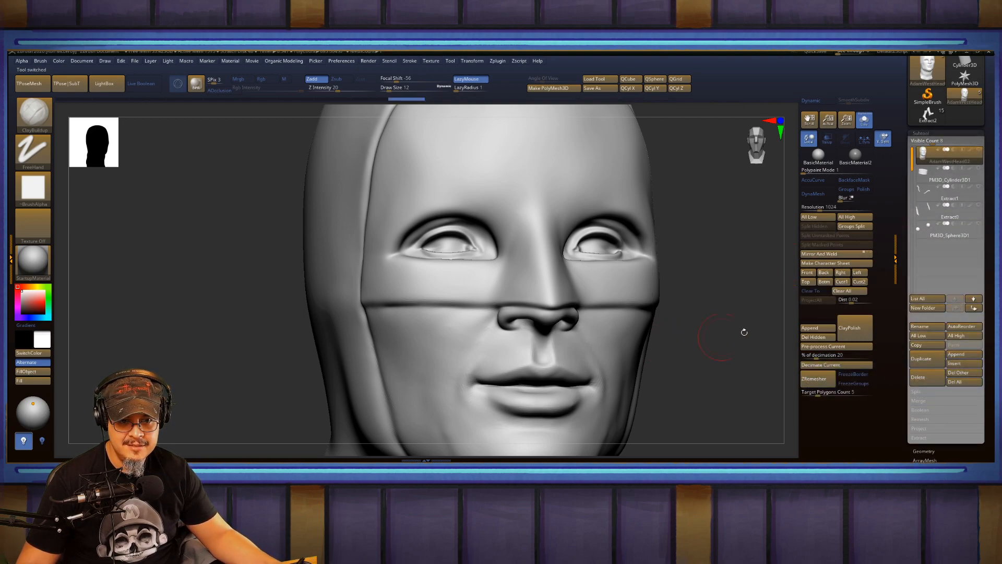
Frame the whole remeshed head from the front and compare it with and without the polyframe.
drag(712, 331, 716, 344)
key(f)
mouse_move(655, 300)
mouse_down()
mouse_move(628, 266)
mouse_move(637, 266)
mouse_up()
key(shift+f)
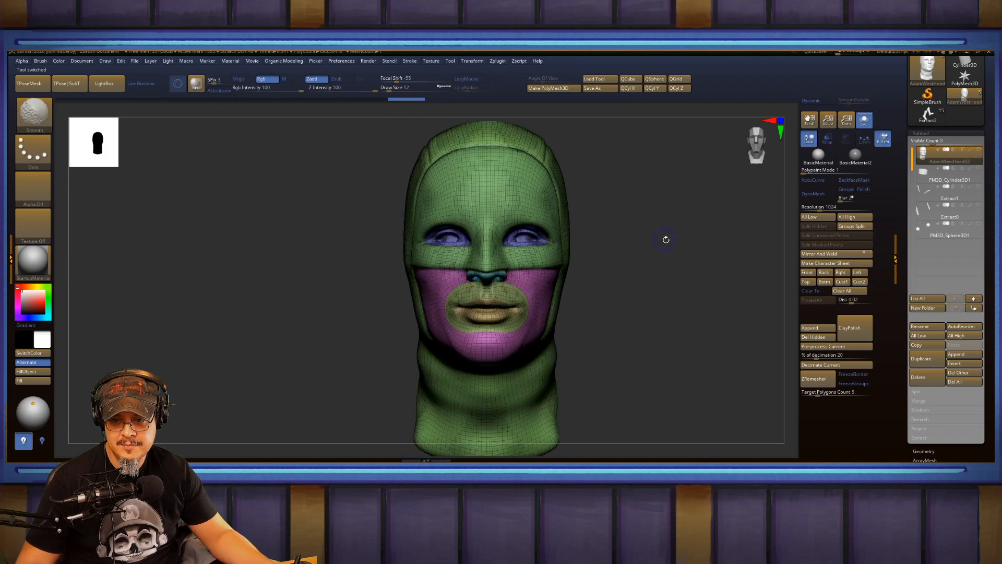
key(shift+f)
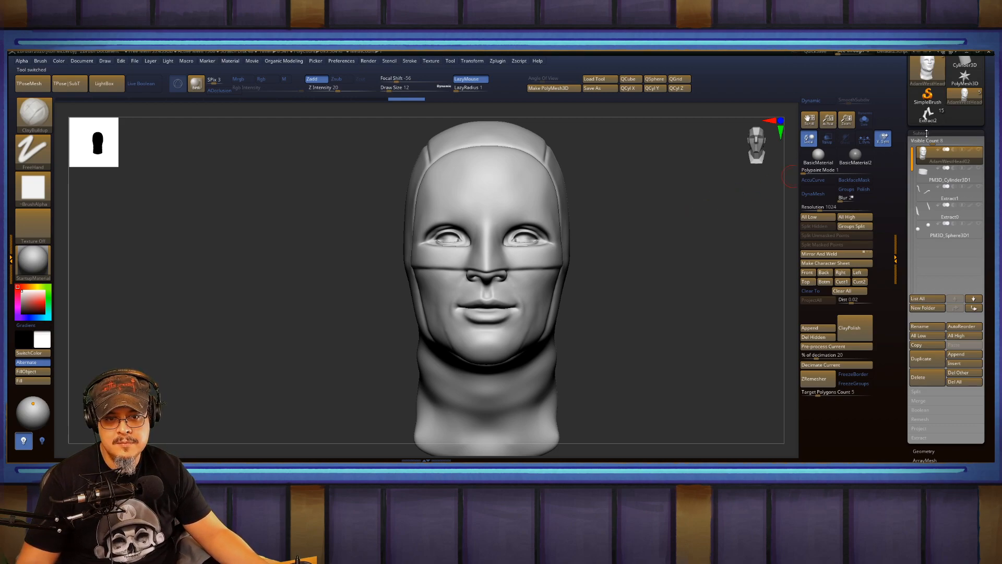
Show the hidden ear, eyebrow and eye subtools together with the remeshed head.
click(927, 133)
click(927, 133)
shift+click(980, 150)
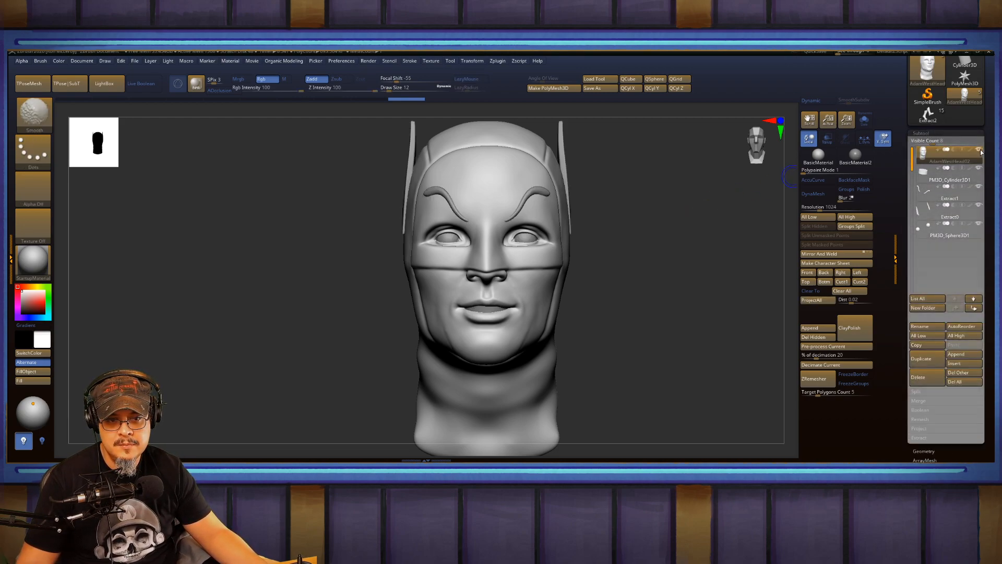
mouse_move(674, 243)
mouse_down()
mouse_move(657, 246)
mouse_move(645, 197)
mouse_up()
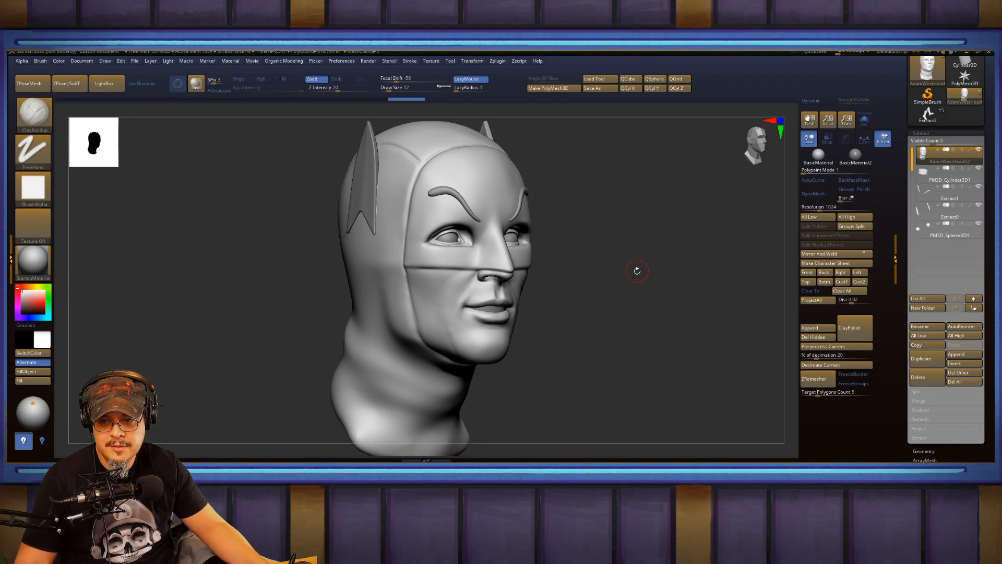
Smooth the lower cheek beside the mouth down toward the jaw and chin.
mouse_move(637, 270)
mouse_down()
mouse_move(613, 273)
mouse_move(654, 298)
mouse_move(700, 258)
mouse_move(462, 286)
mouse_up()
key(shift)
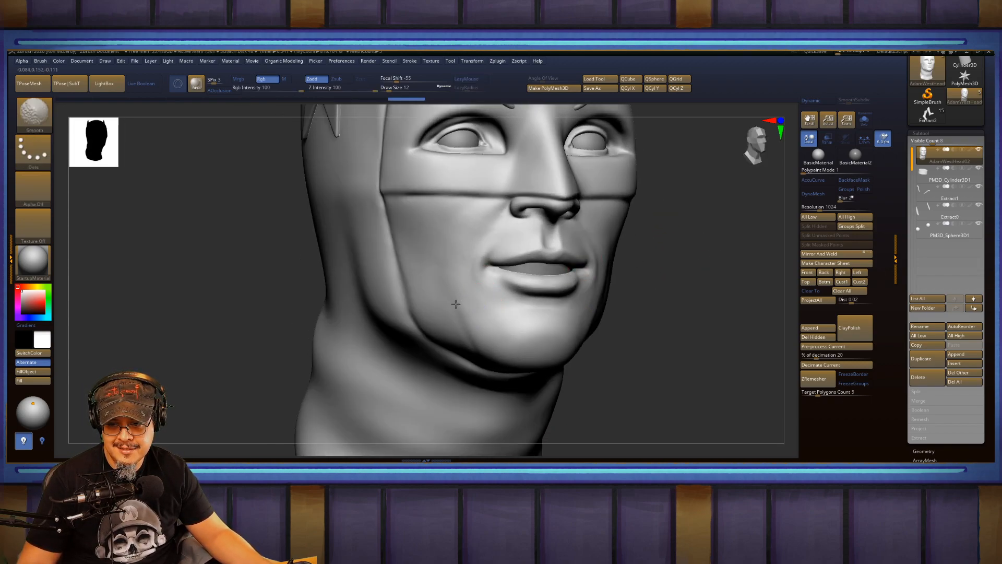
shift+drag(455, 297, 495, 345)
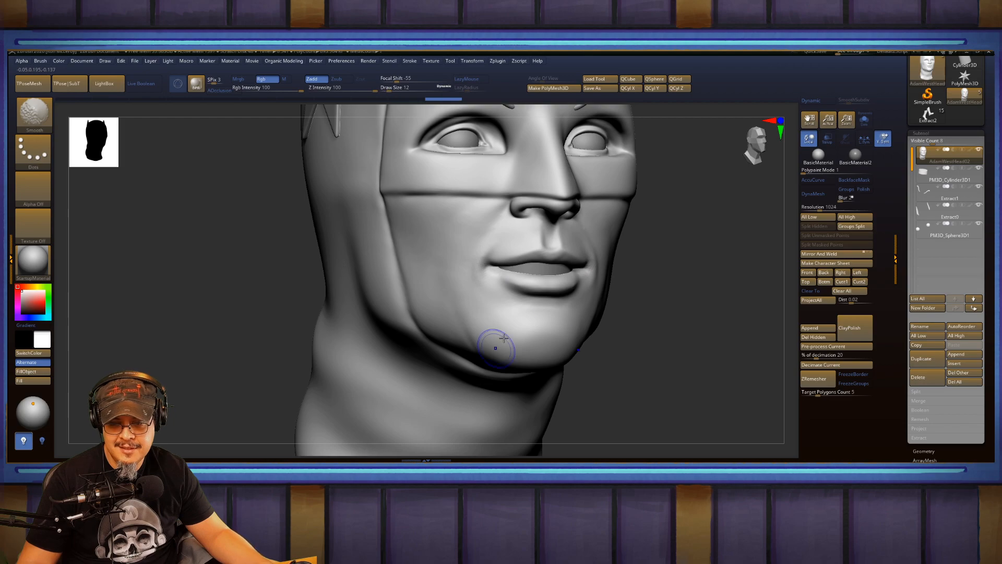
mouse_move(939, 210)
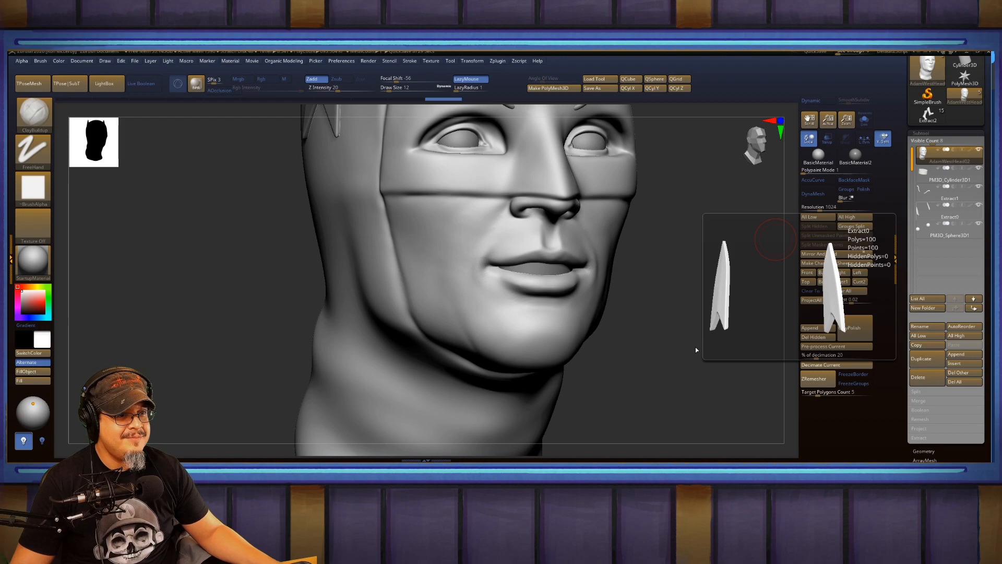
drag(686, 390, 675, 380)
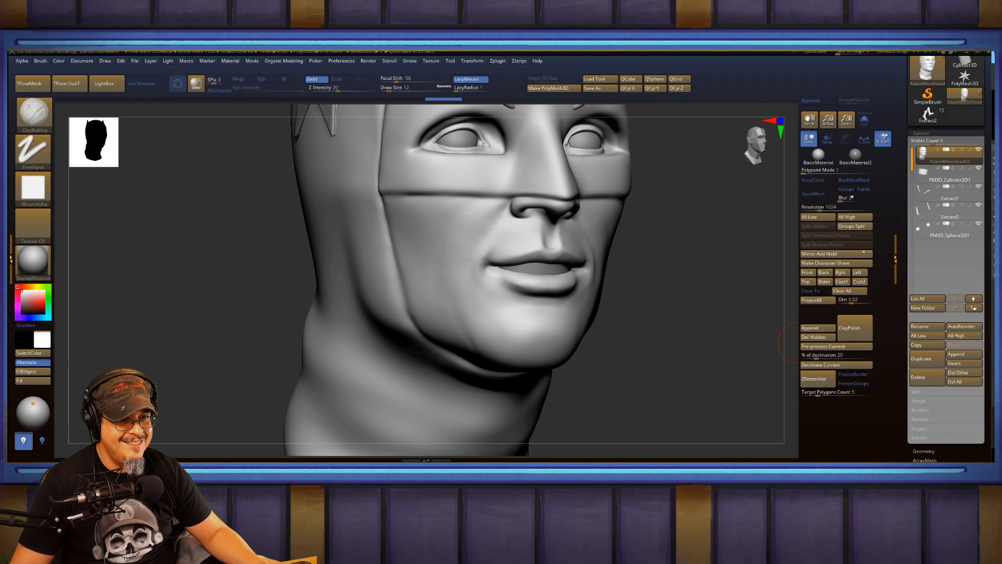
drag(687, 409, 772, 447)
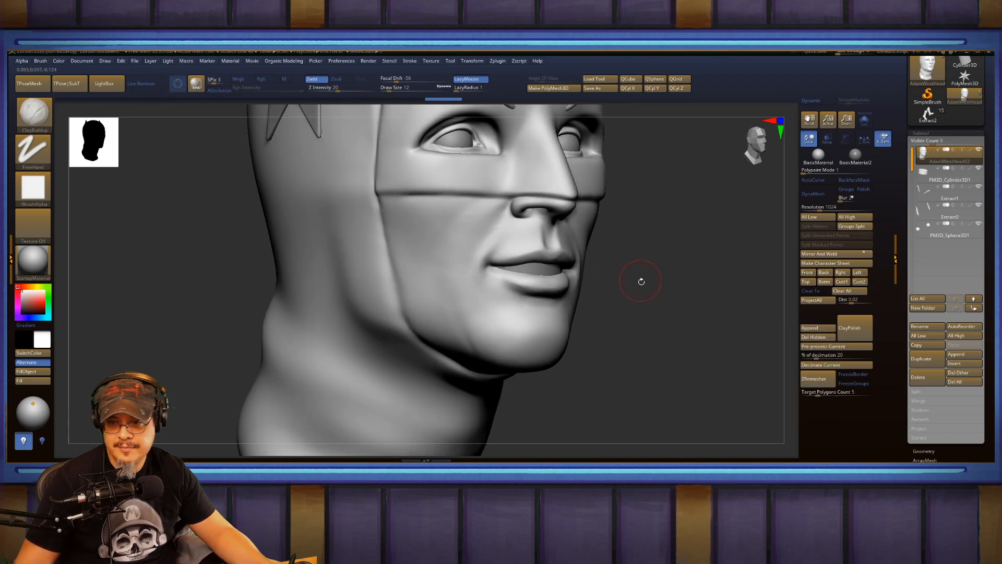
Smooth the opposite cheek just below the lower edge of the cowl, beside the nose.
drag(663, 264, 612, 272)
alt+drag(717, 259, 697, 311)
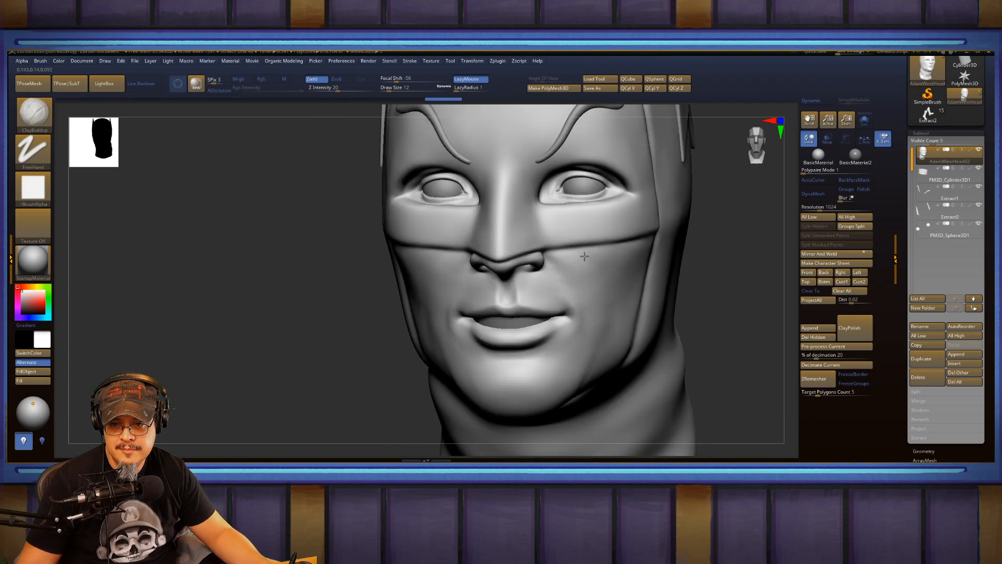
shift+drag(572, 264, 605, 292)
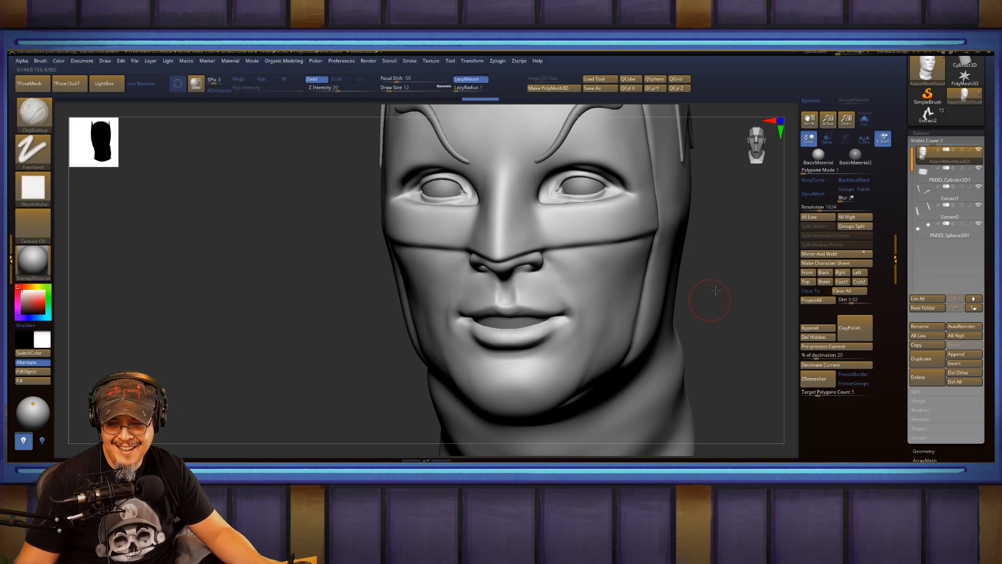
Build up the cheek around the mouth corner with the FormSoft brush and smooth the transition.
drag(711, 295, 641, 253)
key(b)
key(f)
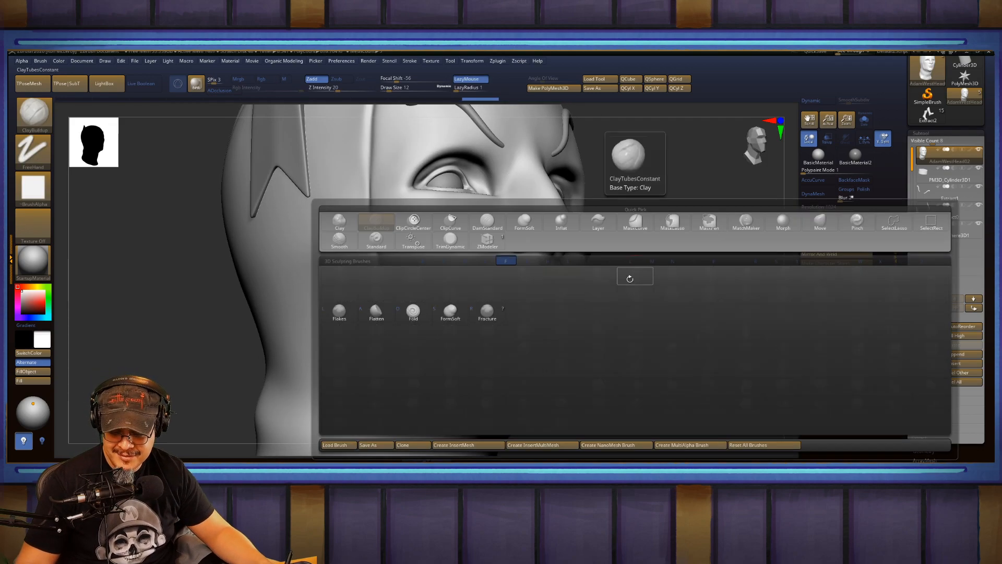
key(s)
alt+drag(636, 293, 673, 339)
mouse_move(450, 310)
mouse_down()
mouse_move(422, 329)
mouse_move(441, 361)
mouse_move(426, 354)
mouse_up()
drag(664, 313, 683, 334)
mouse_move(429, 331)
shift+mouse_down()
mouse_move(457, 316)
mouse_move(461, 376)
mouse_move(483, 348)
mouse_move(514, 349)
mouse_move(467, 342)
shift+mouse_up()
key(b)
key(f)
key(s)
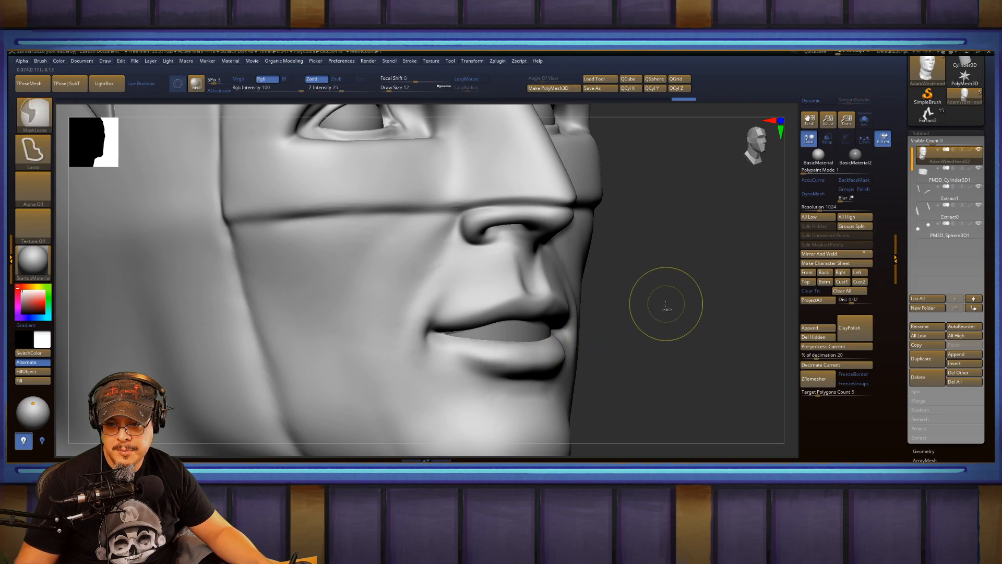
Open the head's Dynamic Subdiv settings and examine the mouth area with and without the polyframe.
click(931, 133)
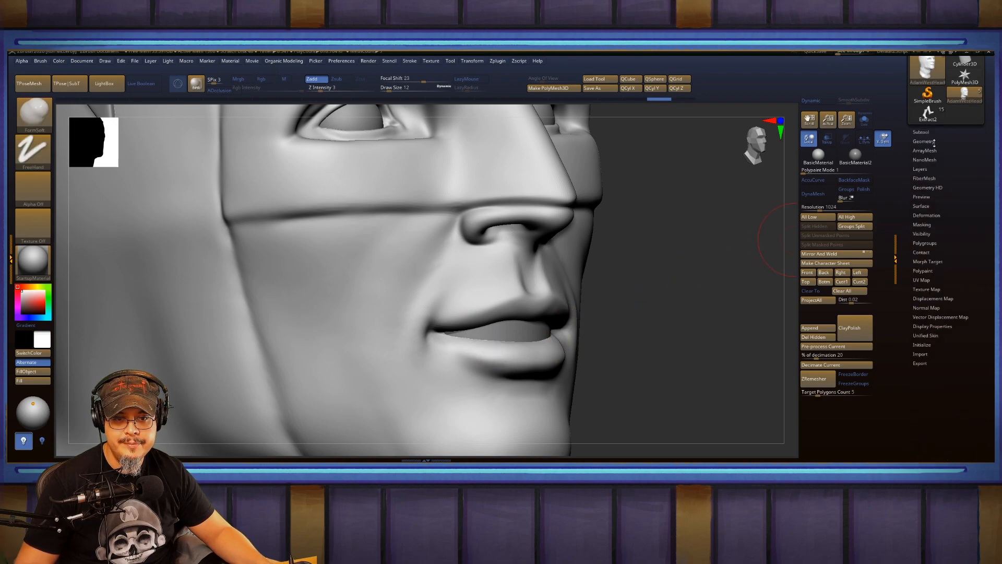
click(930, 141)
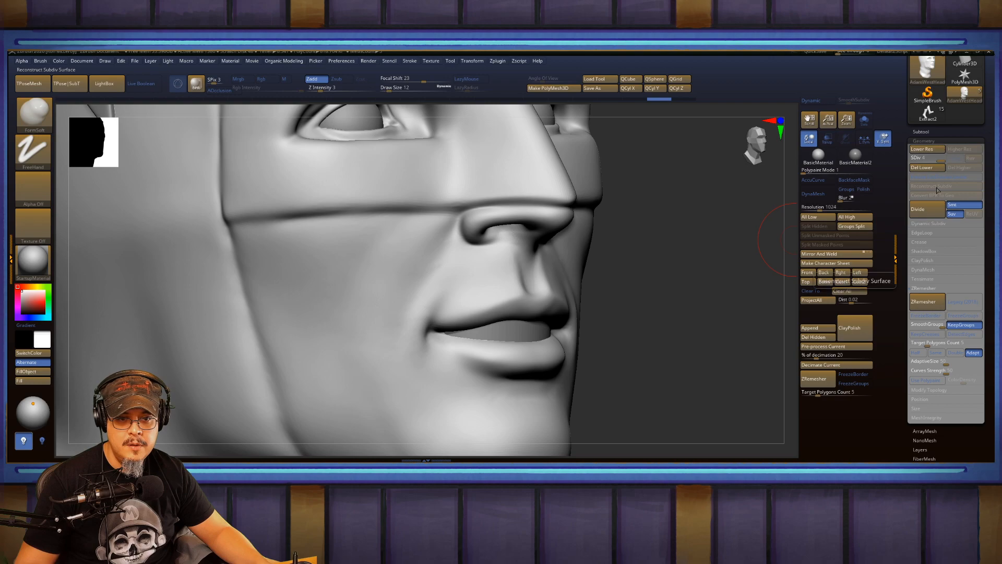
click(933, 224)
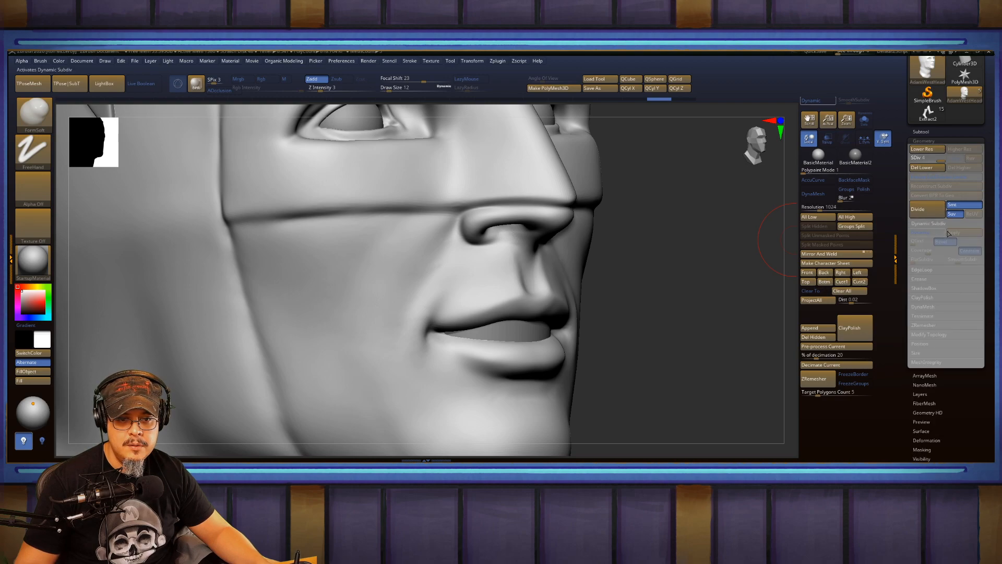
key(shift+f)
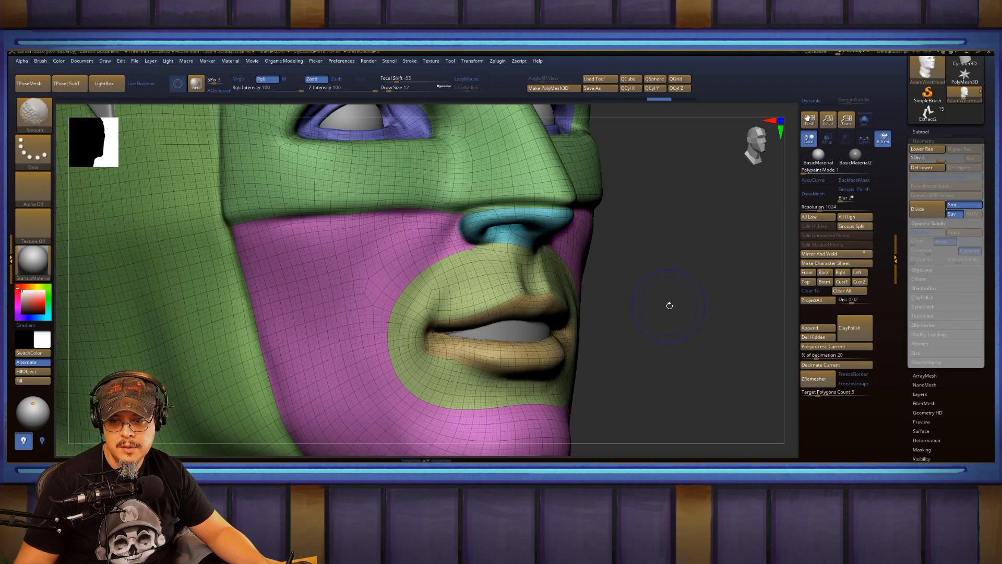
key(shift+f)
drag(711, 286, 564, 326)
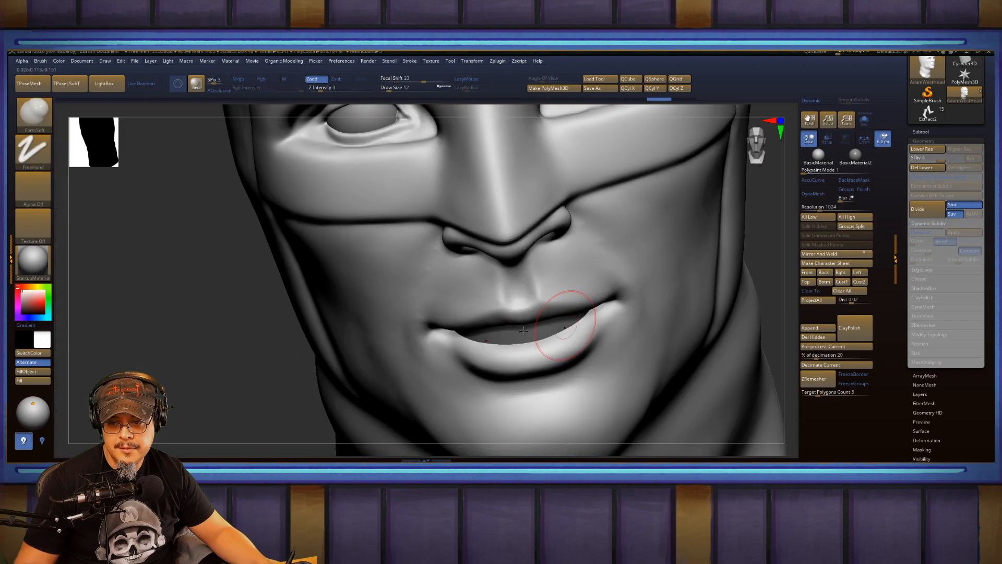
Build up the lower lip with the ClayBuildup brush and smooth the strokes into the surrounding form.
key(b)
key(c)
key(b)
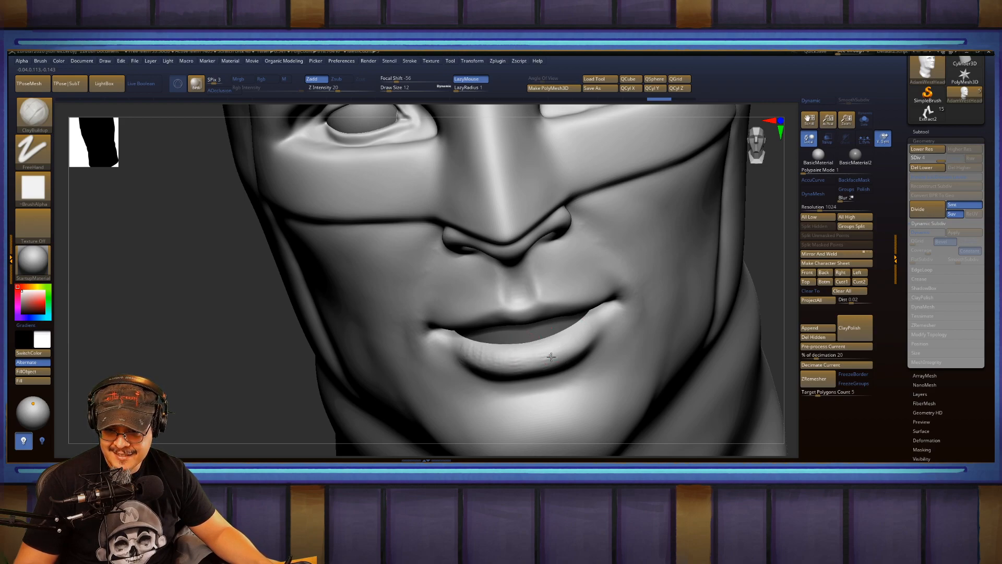
mouse_move(600, 319)
mouse_down()
mouse_move(599, 311)
mouse_move(491, 365)
mouse_up()
mouse_move(272, 365)
mouse_down()
mouse_move(487, 292)
mouse_move(509, 292)
mouse_move(502, 312)
mouse_up()
mouse_move(425, 323)
shift+mouse_down()
mouse_move(466, 312)
mouse_move(428, 337)
shift+mouse_up()
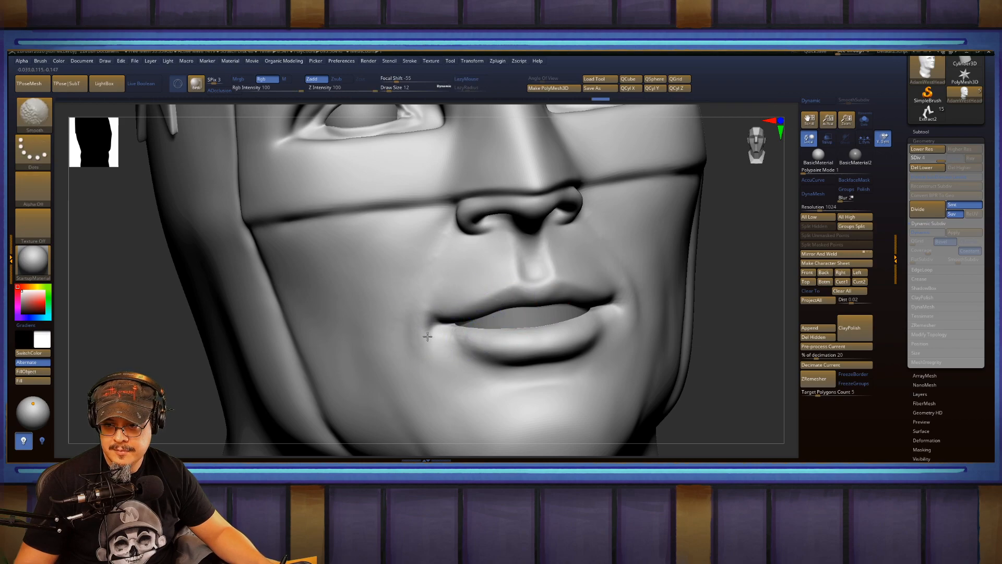
shift+drag(502, 350, 505, 349)
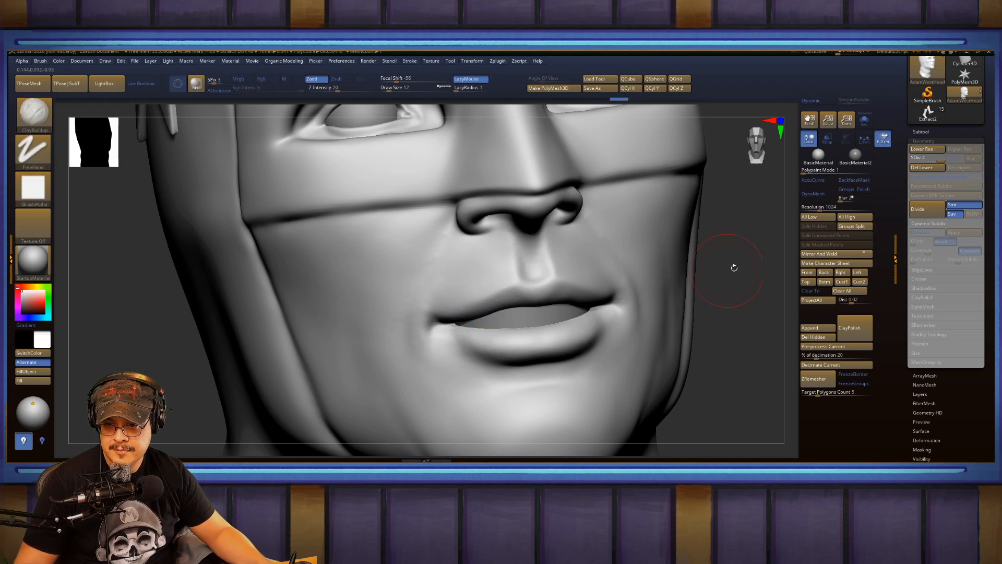
Smooth the cheek directly beside and below the mouth corner.
mouse_move(733, 266)
mouse_down()
mouse_move(725, 252)
mouse_move(777, 253)
mouse_up()
shift+drag(414, 320, 418, 317)
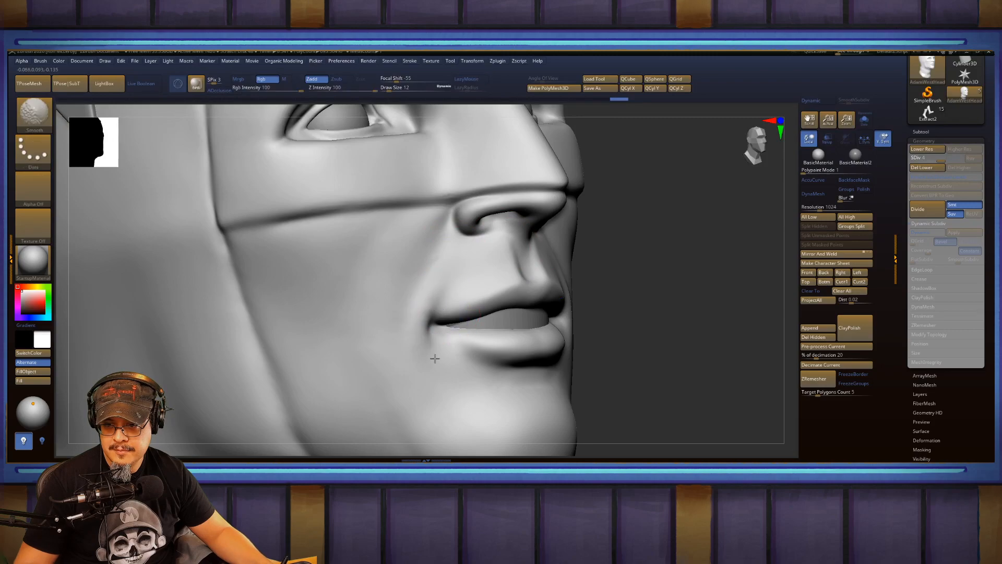
shift+drag(434, 359, 436, 359)
drag(657, 269, 514, 249)
shift+drag(424, 334, 404, 343)
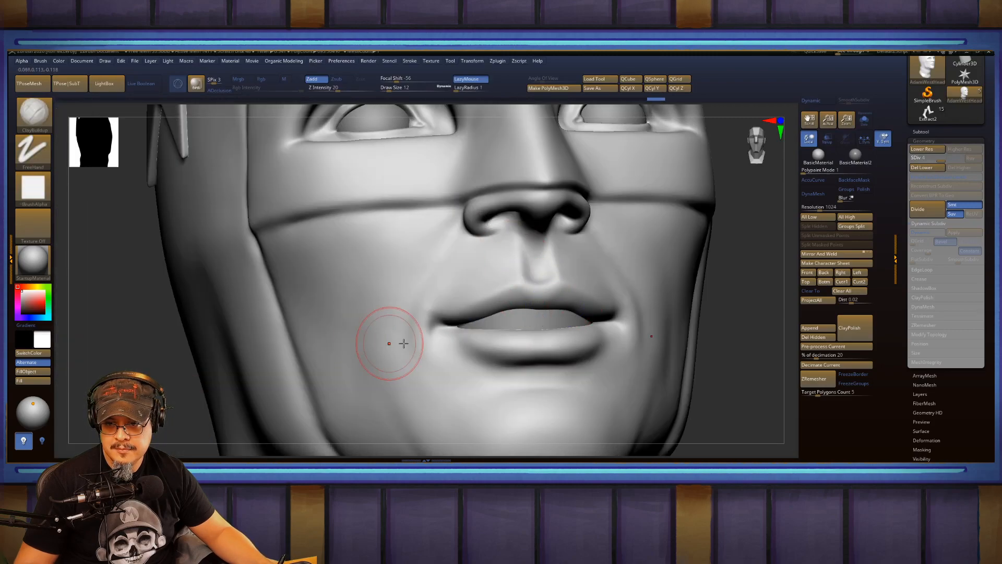
Refine the mouth area with the FormSoft brush and smooth the surface around the mouth corner.
key(f)
drag(635, 252, 648, 303)
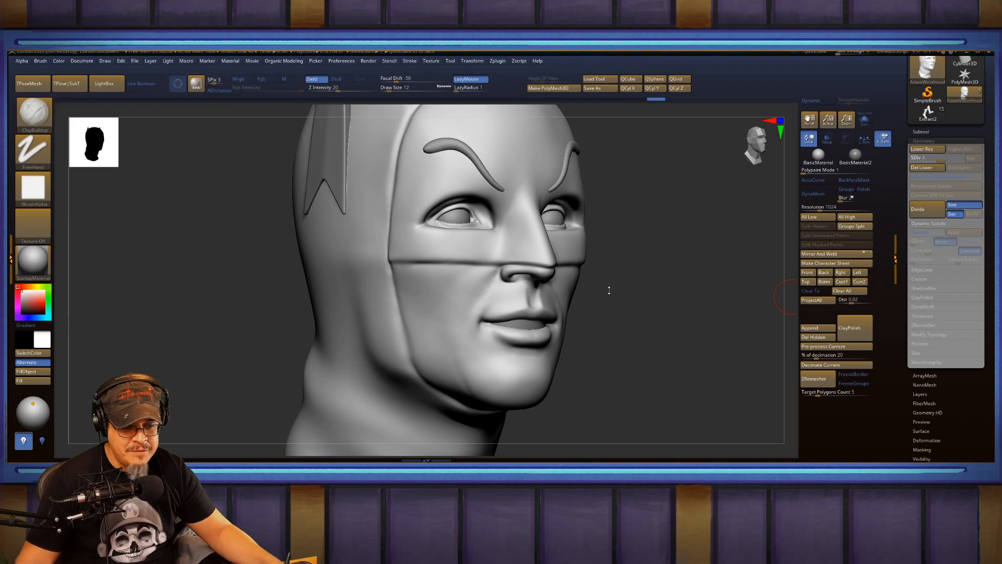
mouse_move(655, 361)
mouse_down()
mouse_move(630, 315)
mouse_move(639, 334)
mouse_up()
key(b)
key(f)
key(s)
mouse_move(509, 288)
mouse_down()
mouse_move(517, 295)
mouse_move(469, 287)
mouse_move(537, 300)
mouse_up()
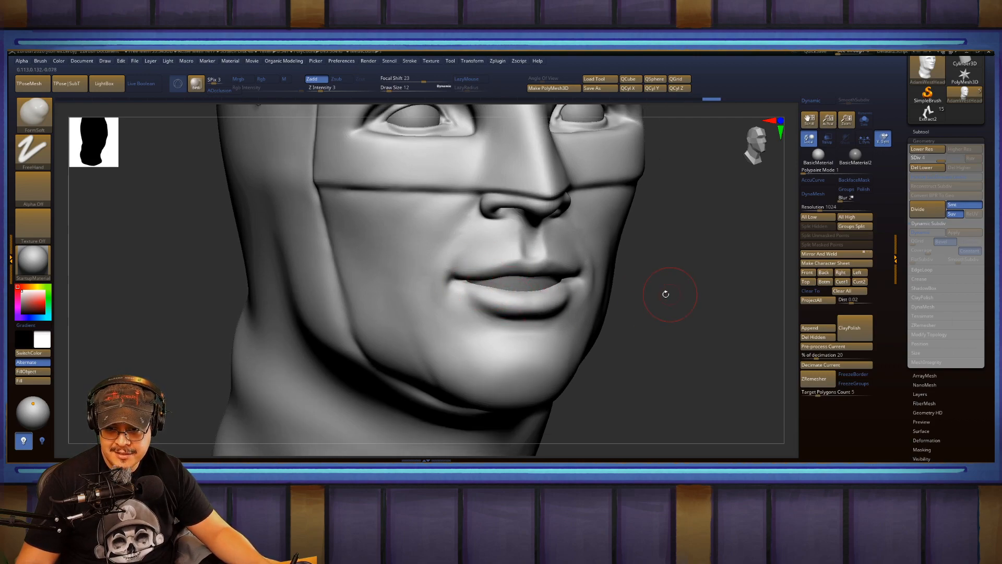
drag(647, 279, 659, 268)
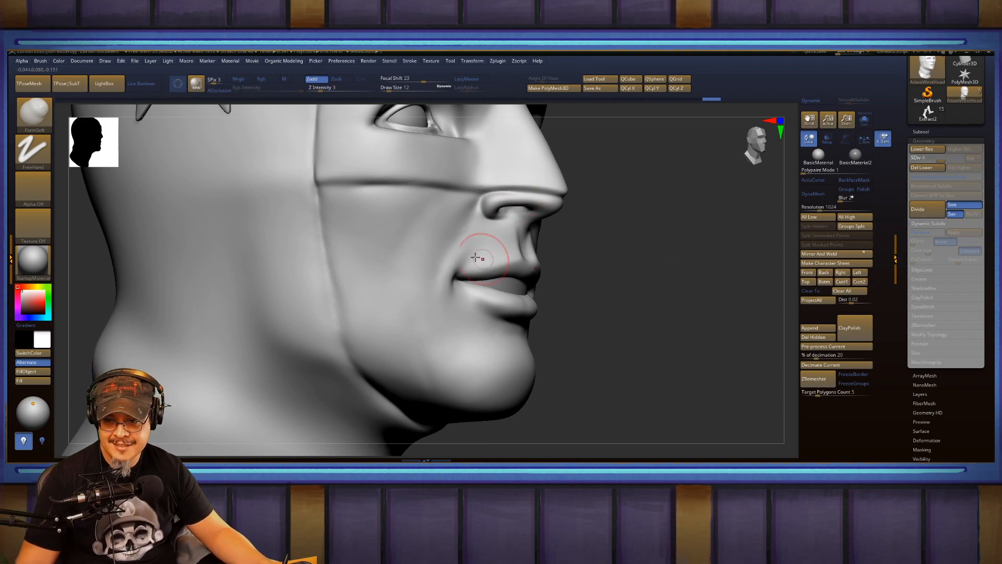
mouse_move(464, 255)
shift+mouse_down()
mouse_move(442, 287)
mouse_move(459, 295)
shift+mouse_up()
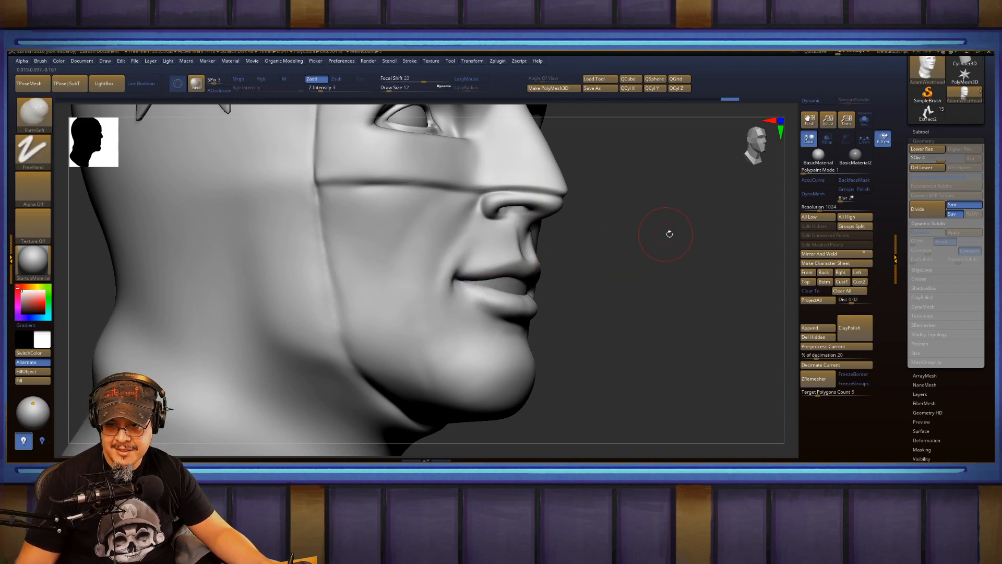
Define the smile line from the nostril toward the mouth corner with the DamStandard brush and smooth along it.
drag(669, 234, 708, 227)
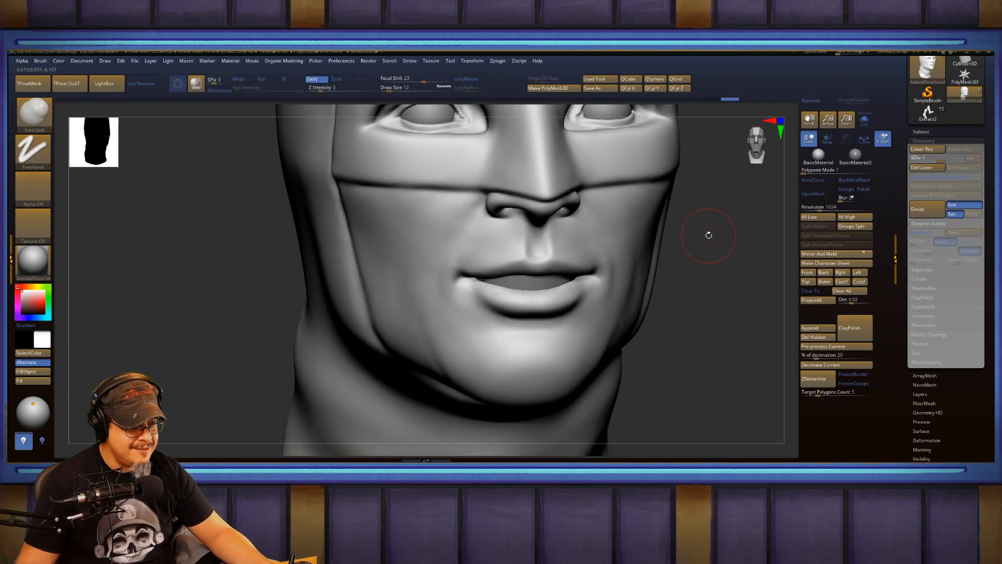
key(b)
key(d)
key(s)
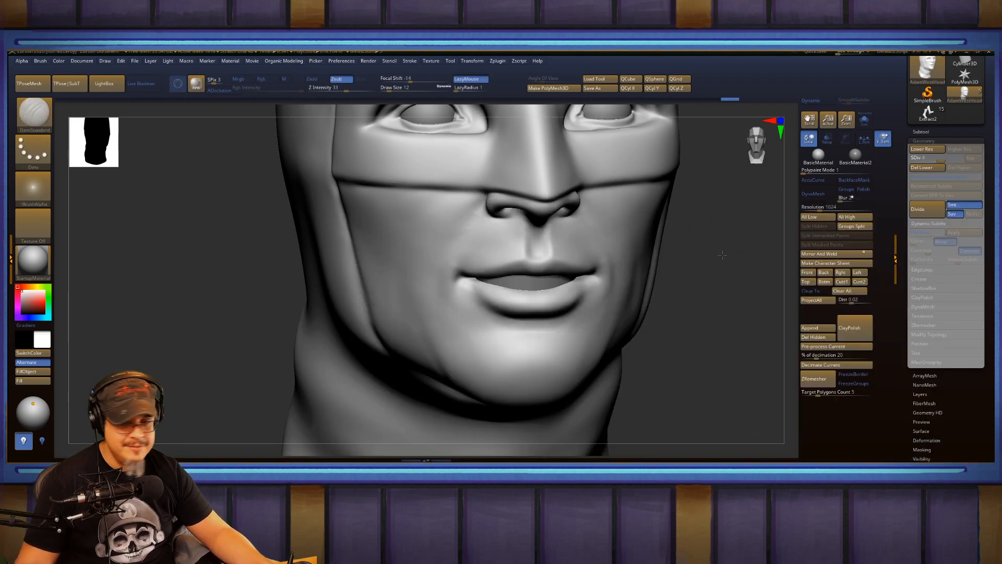
mouse_move(722, 255)
mouse_down()
mouse_move(712, 209)
mouse_move(484, 197)
mouse_move(454, 254)
mouse_up()
drag(480, 196, 435, 262)
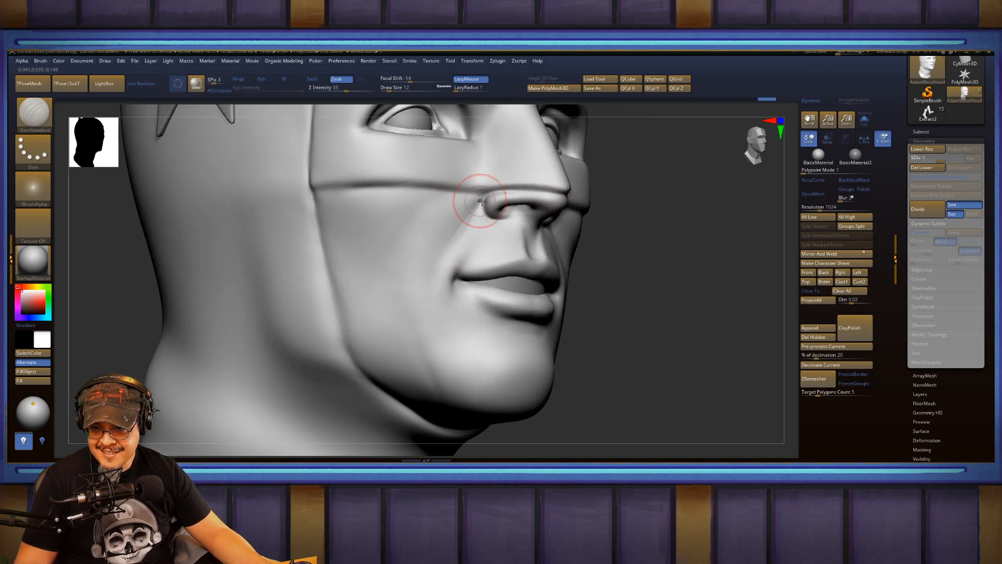
key(ctrl+z)
key(ctrl+z)
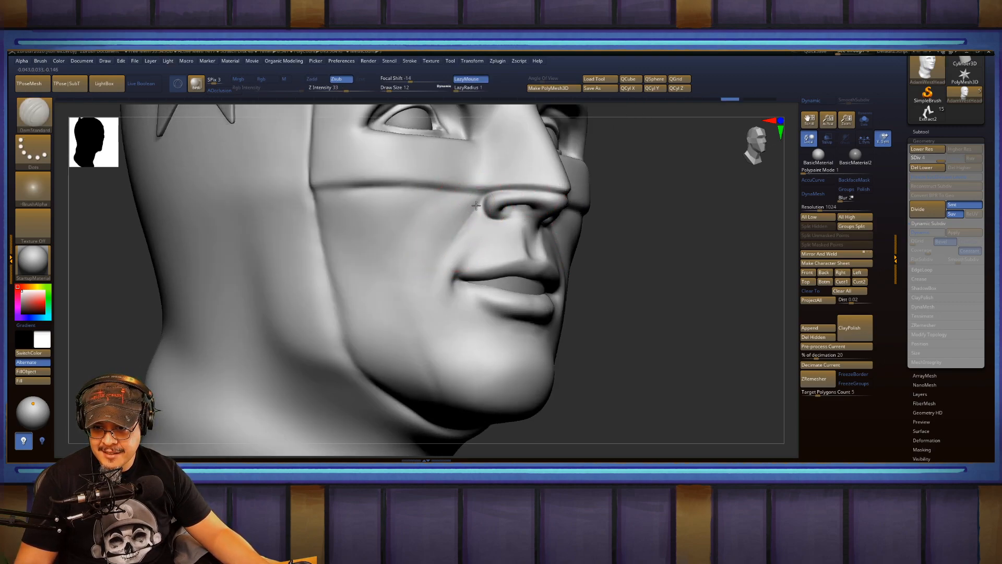
mouse_move(476, 205)
shift+mouse_down()
mouse_move(459, 218)
mouse_move(448, 250)
shift+mouse_up()
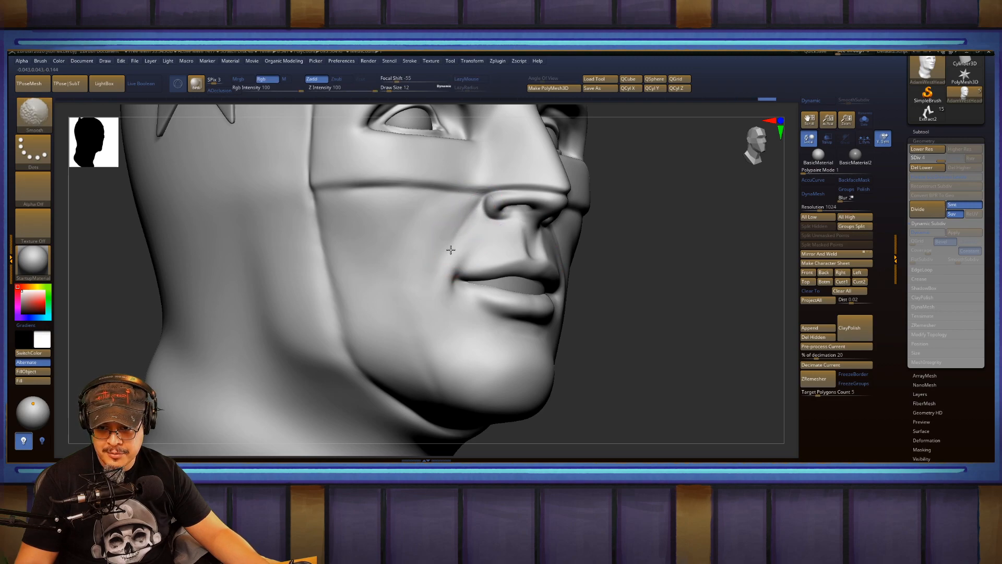
Smooth the opposite smile line and the cheek next to the nostril.
drag(721, 235, 547, 242)
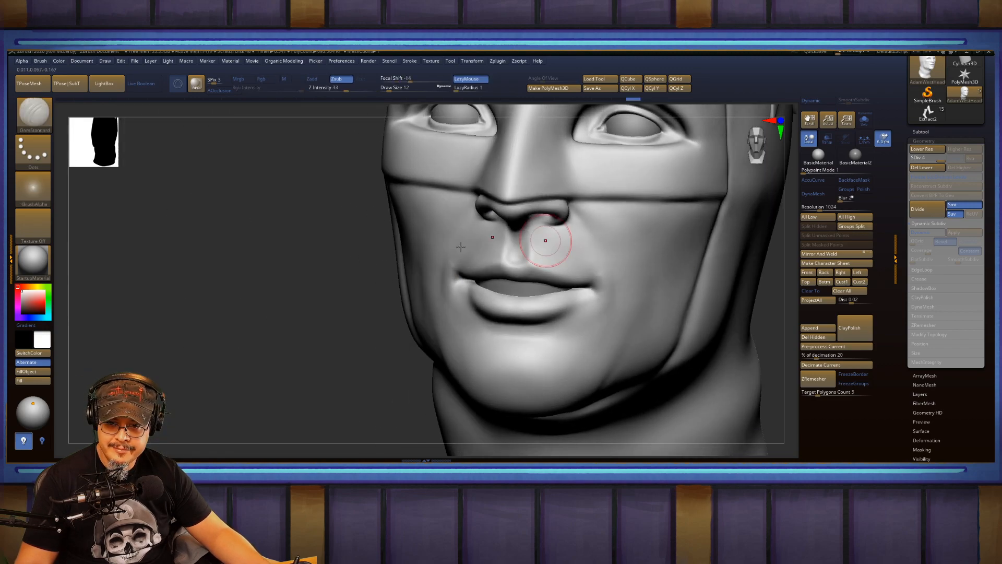
mouse_move(293, 252)
mouse_down()
mouse_move(310, 252)
mouse_move(266, 252)
mouse_up()
shift+drag(596, 220, 574, 216)
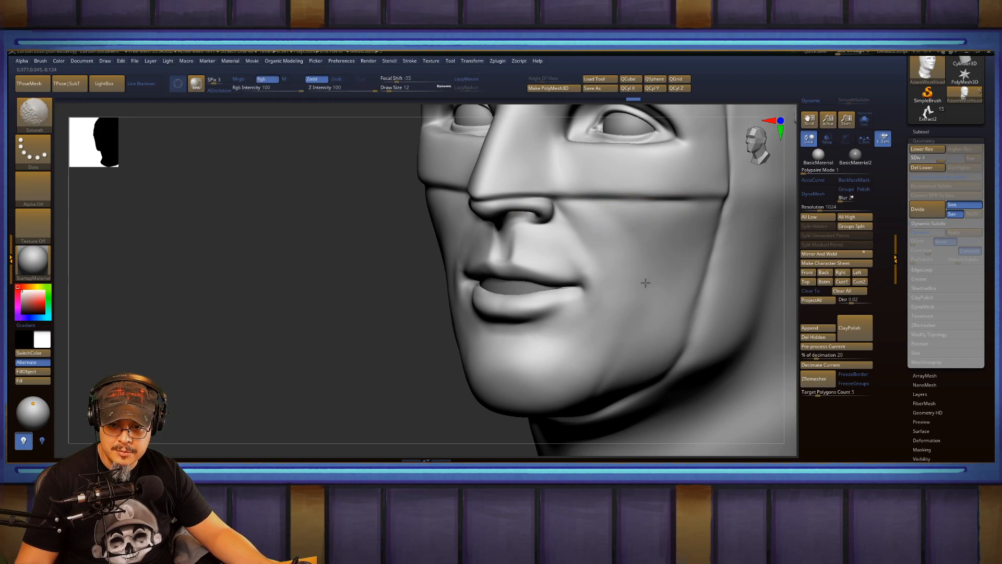
drag(360, 323, 487, 291)
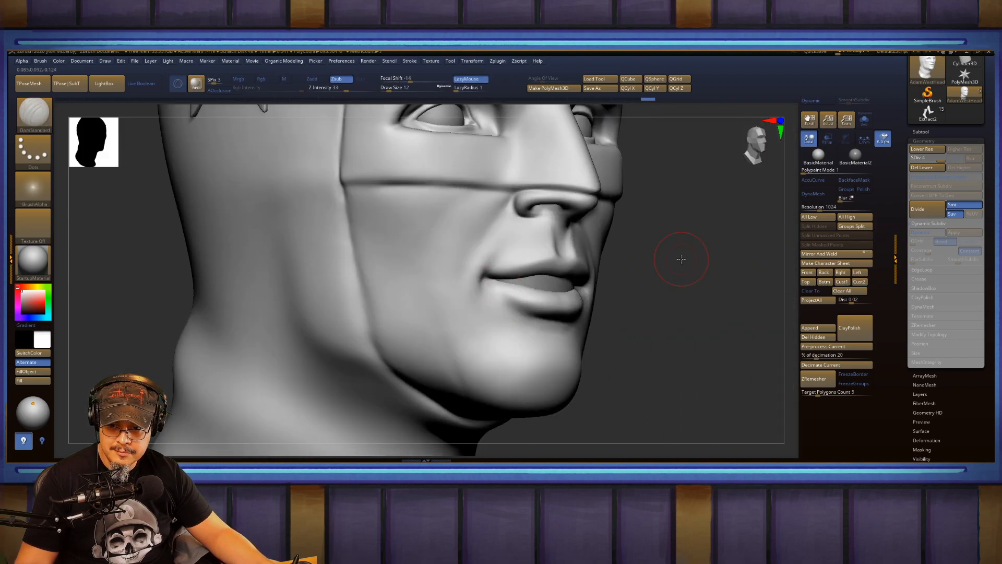
drag(680, 258, 677, 264)
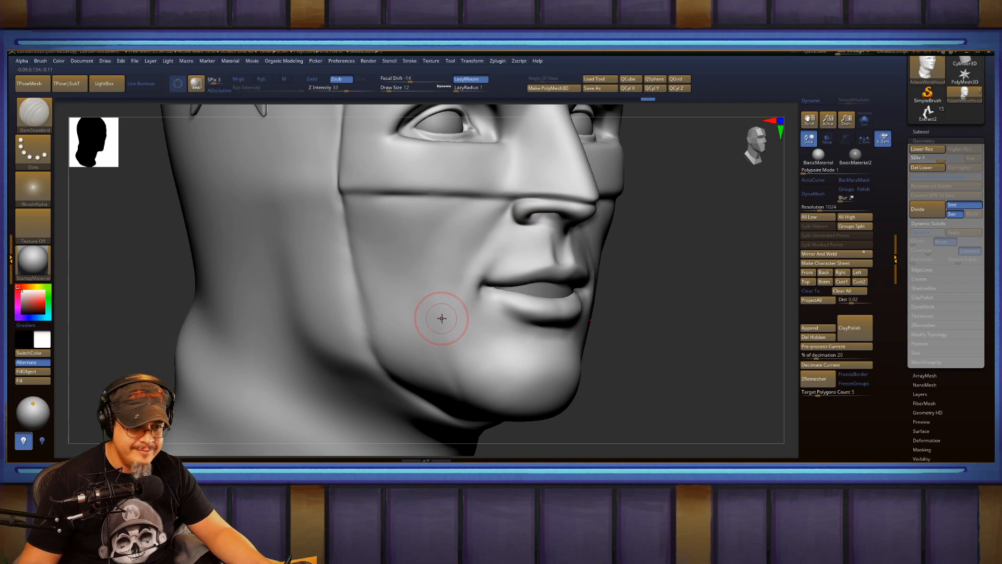
Fill out the lower cheek along the jaw with the ClayBuildup brush at draw size 23 and smooth it.
key(b)
key(c)
key(b)
key(s)
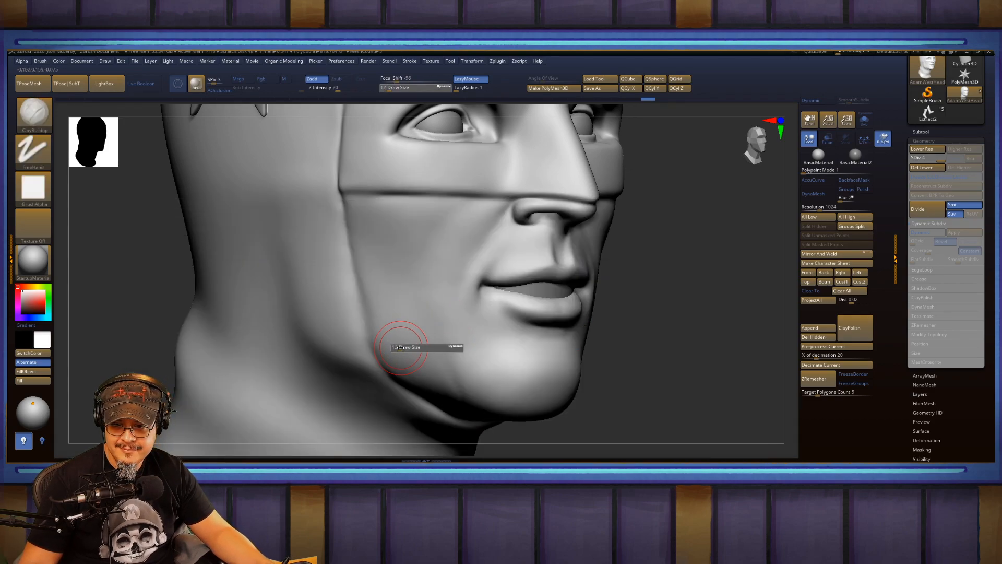
drag(400, 347, 394, 330)
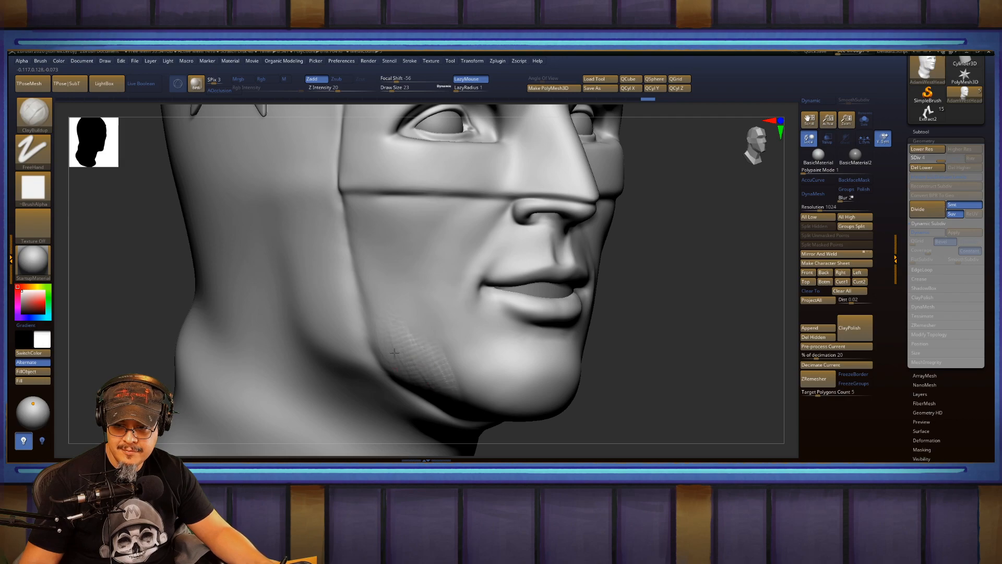
key(shift)
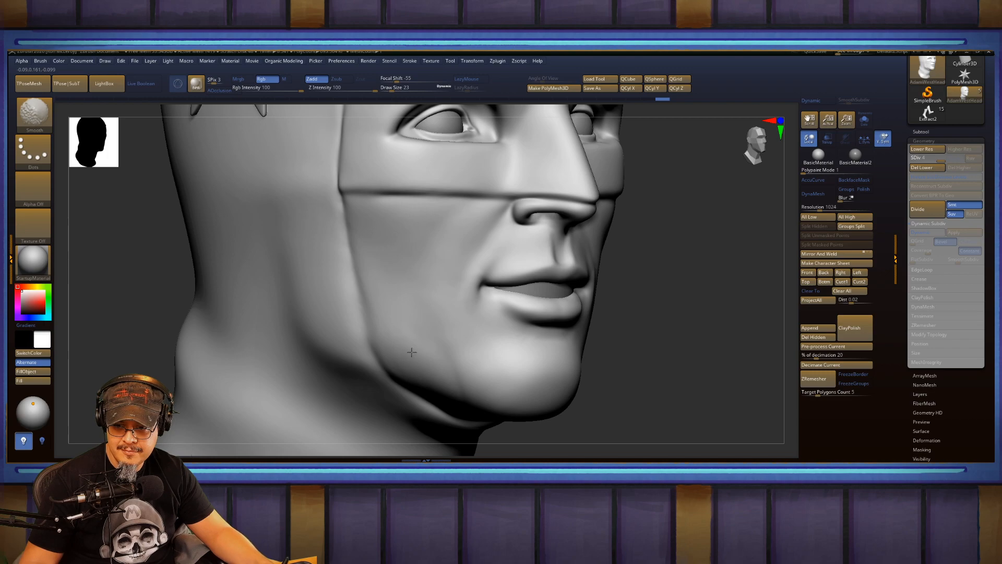
Carve a soft crease around the mouth corner with the DamStandard brush.
key(f)
mouse_move(644, 275)
shift+mouse_down()
mouse_move(619, 277)
mouse_move(653, 277)
mouse_move(681, 254)
mouse_move(659, 286)
mouse_move(669, 291)
mouse_move(653, 284)
shift+mouse_up()
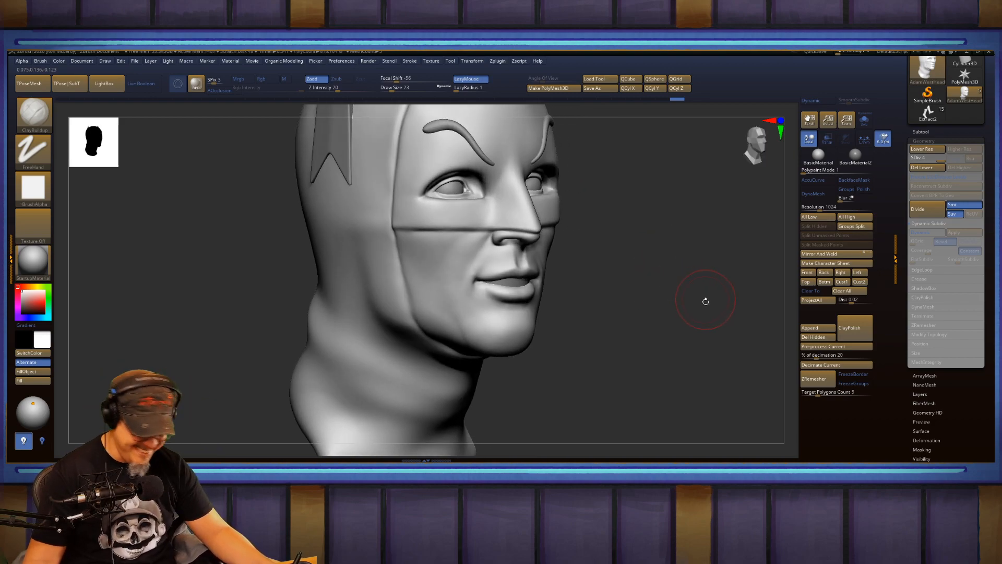
mouse_move(677, 309)
mouse_down()
mouse_move(651, 286)
mouse_move(661, 316)
mouse_move(659, 290)
mouse_move(677, 305)
mouse_up()
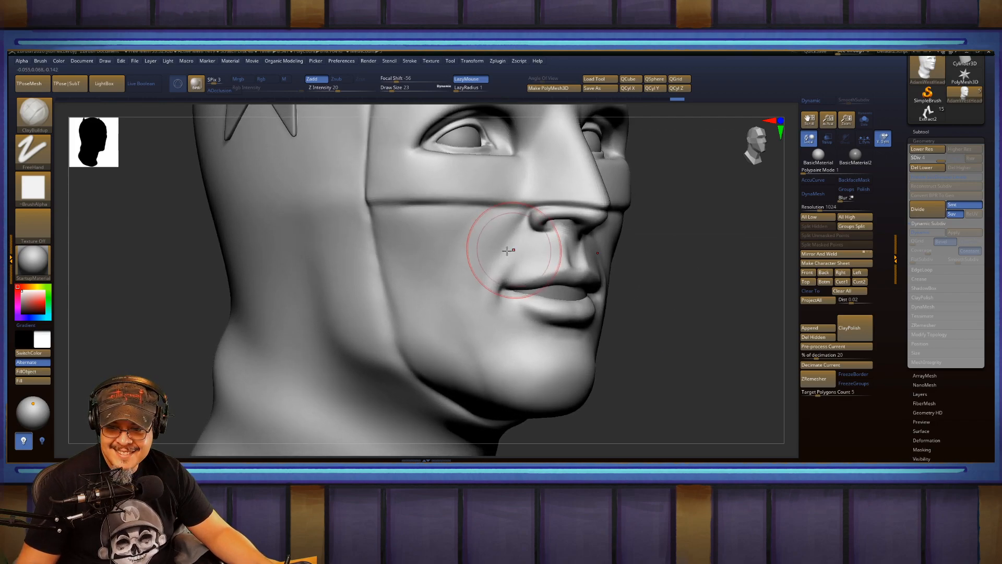
key(ctrl)
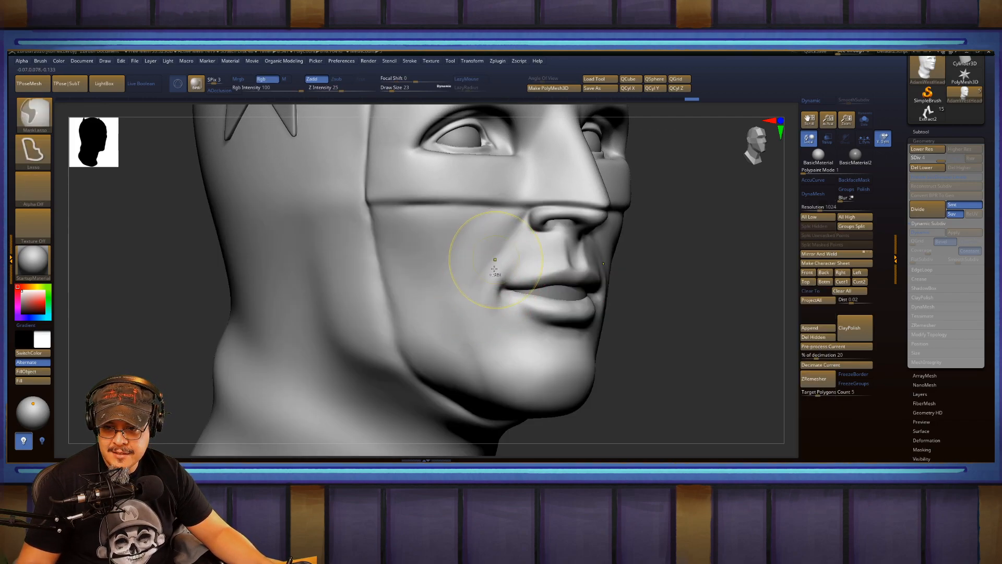
key(b)
key(d)
key(s)
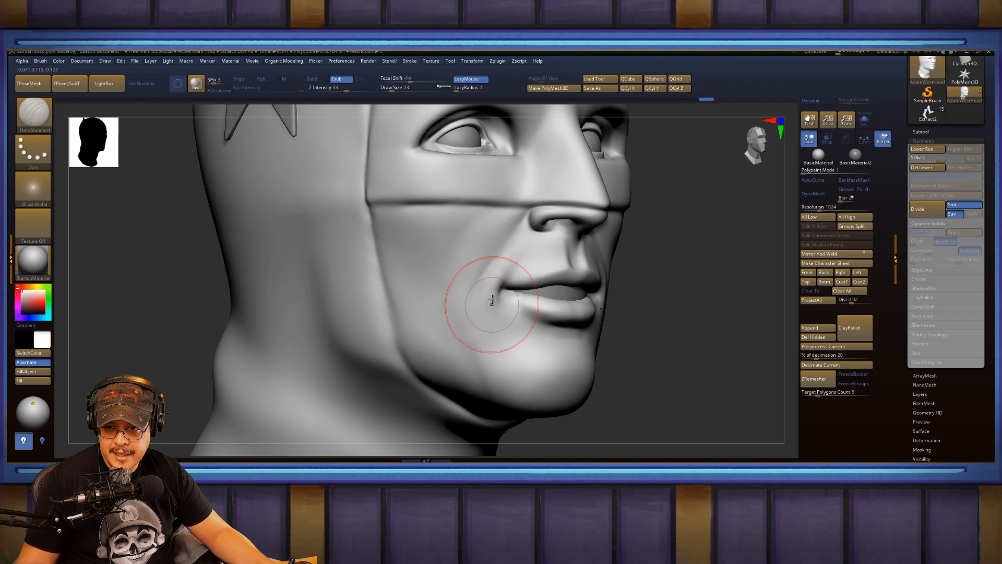
key(shift)
Smooth the fold running from the nostril around the mouth corner so it blends into the cheek.
drag(653, 246, 698, 276)
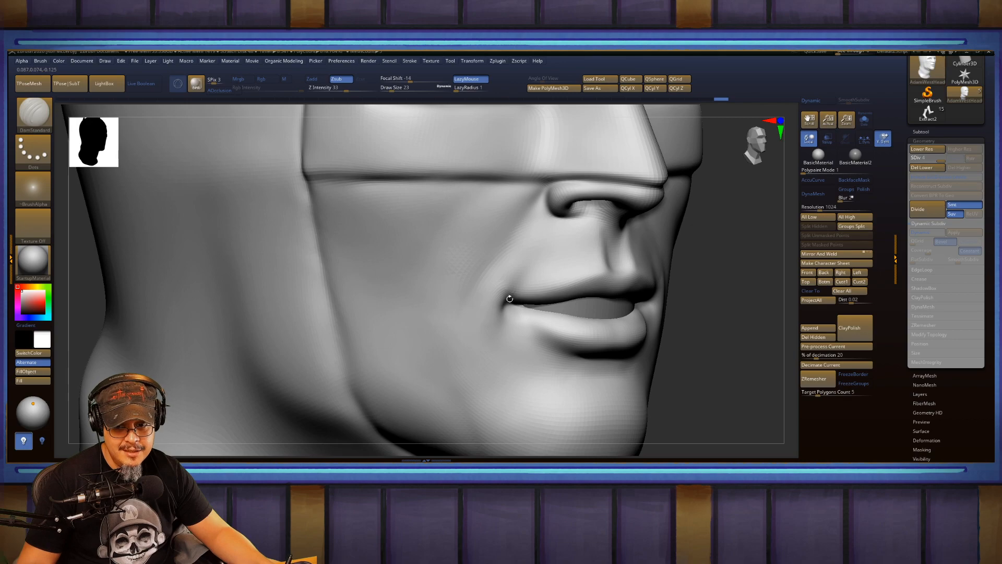
mouse_move(525, 272)
shift+mouse_down()
mouse_move(483, 329)
mouse_move(478, 298)
shift+mouse_up()
shift+drag(492, 255, 478, 339)
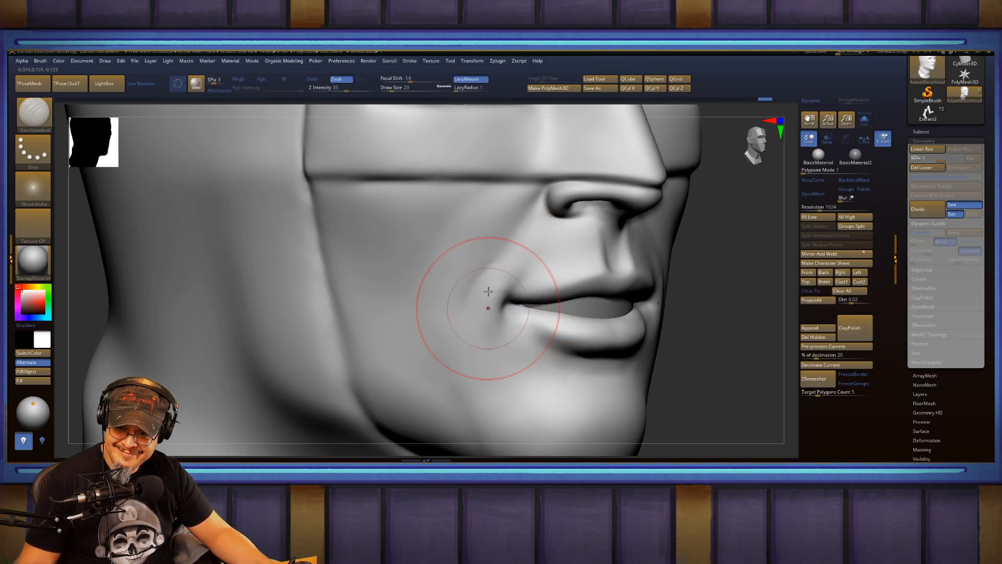
shift+drag(500, 255, 519, 247)
mouse_move(733, 257)
mouse_down()
mouse_move(693, 253)
mouse_move(675, 226)
mouse_up()
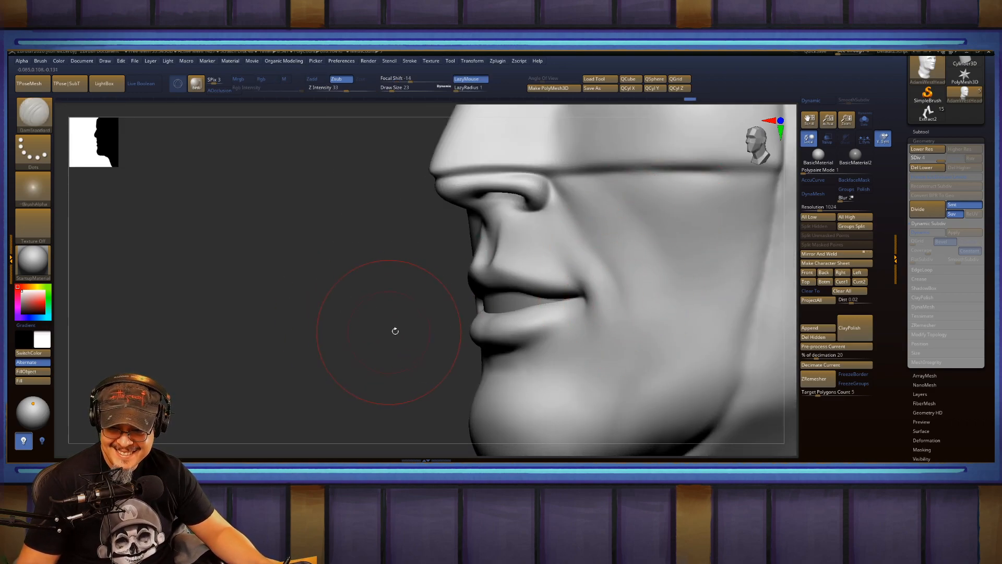
mouse_move(395, 330)
mouse_down()
mouse_move(491, 332)
mouse_move(525, 317)
mouse_up()
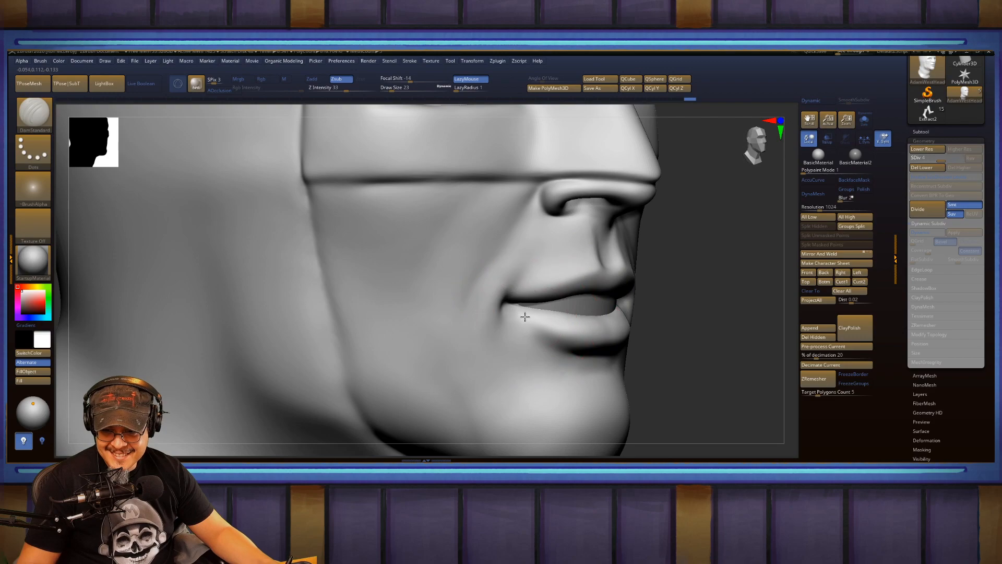
Build up the area under the lower lip with the FormSoft brush and smooth around the mouth.
drag(682, 319, 588, 331)
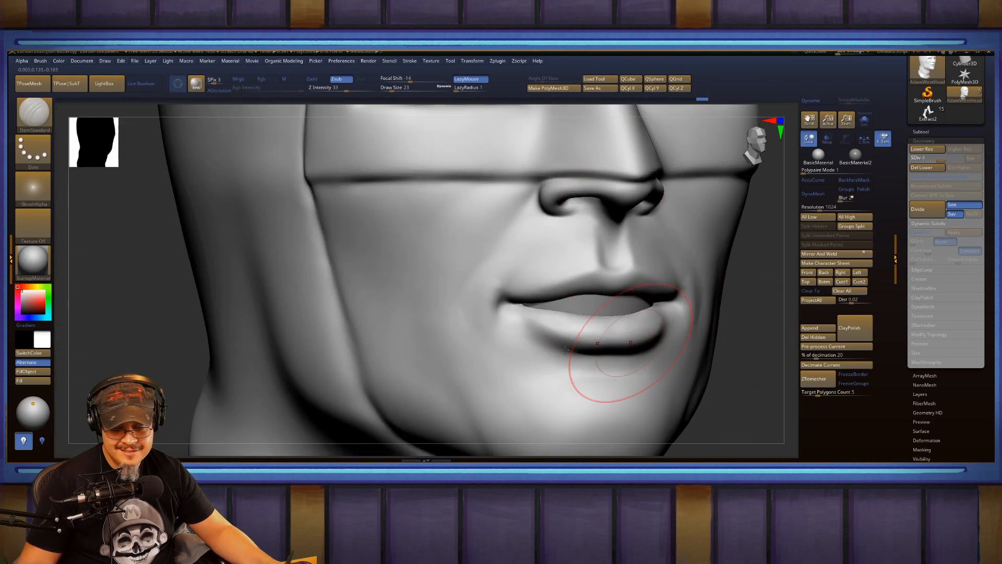
key(b)
key(f)
key(s)
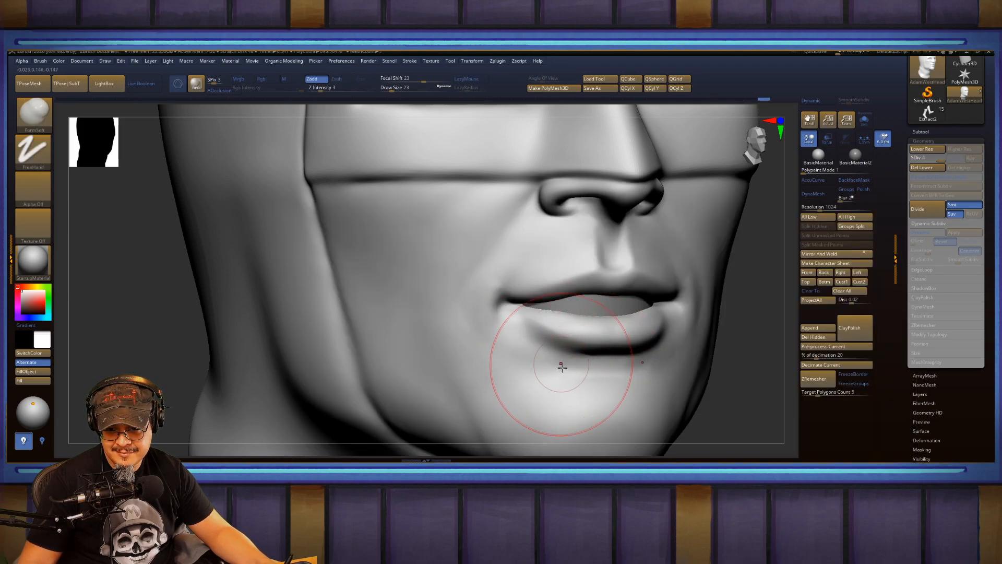
key(shift)
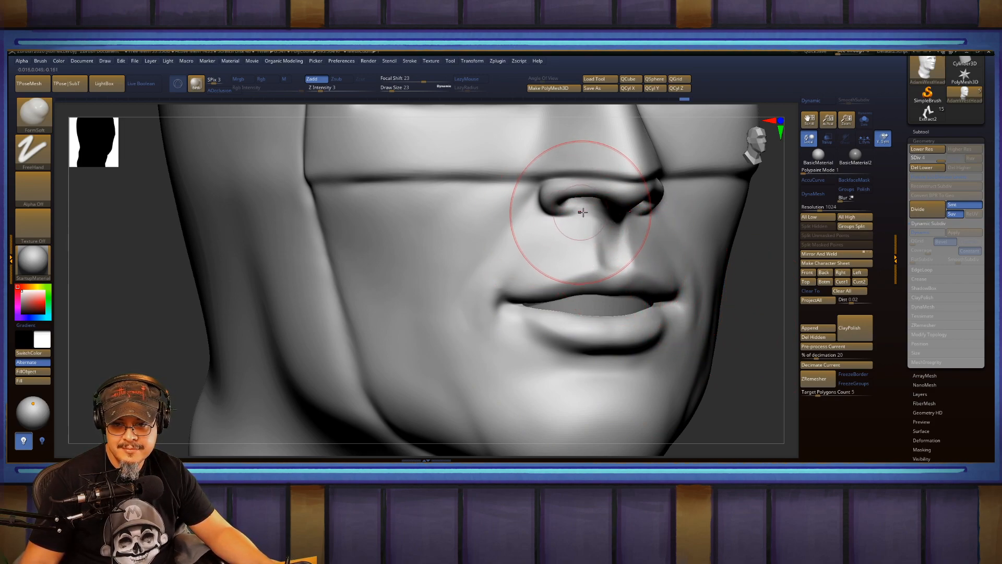
key(shift)
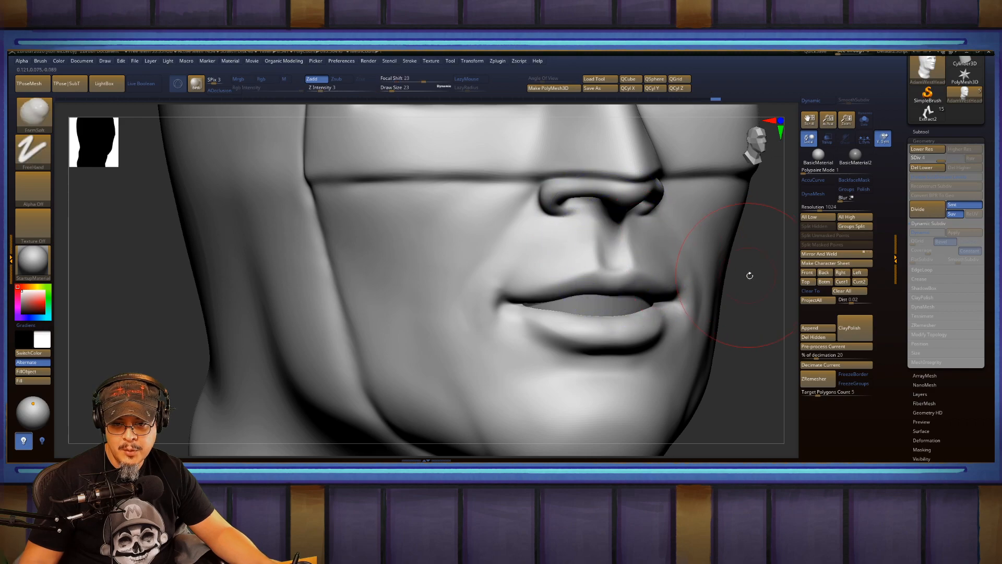
Build up the cheek area just above the mouth corner with the ClayBuildup brush at draw size 23 and smooth it.
key(f)
mouse_move(658, 281)
shift+mouse_down()
mouse_move(617, 277)
mouse_move(654, 307)
mouse_move(621, 305)
mouse_move(654, 319)
mouse_move(695, 256)
mouse_move(689, 261)
mouse_move(728, 308)
shift+mouse_up()
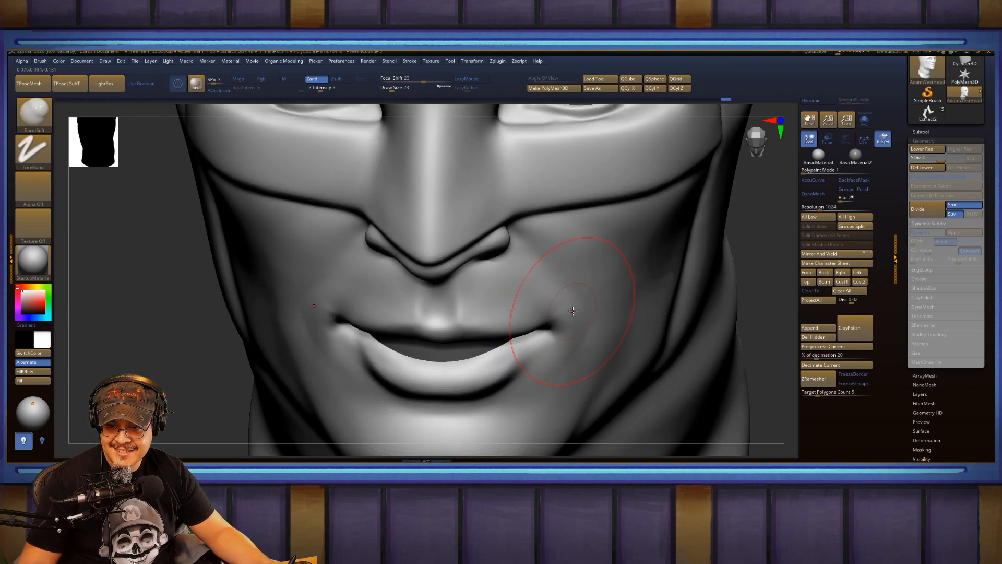
key(b)
key(c)
key(b)
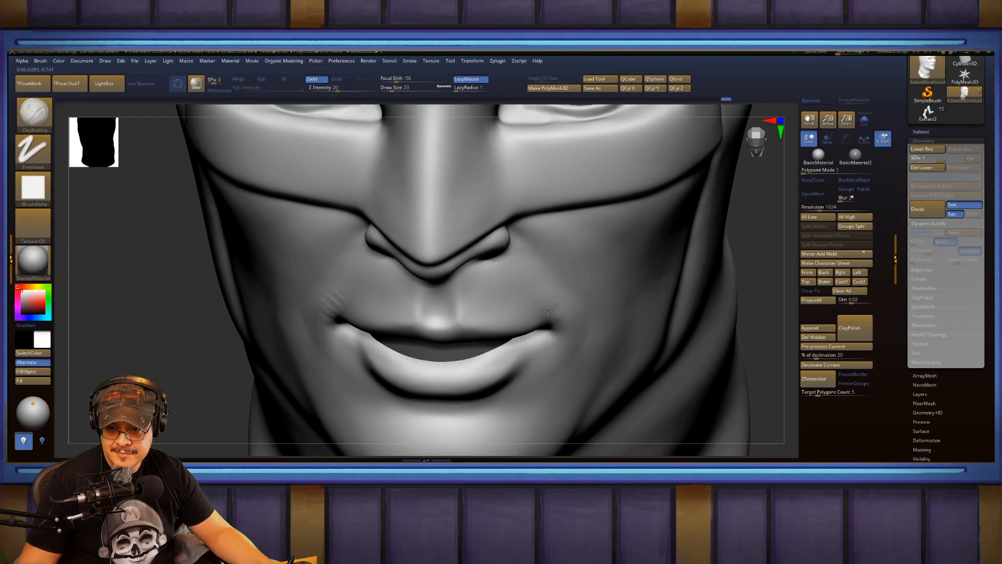
key(shift)
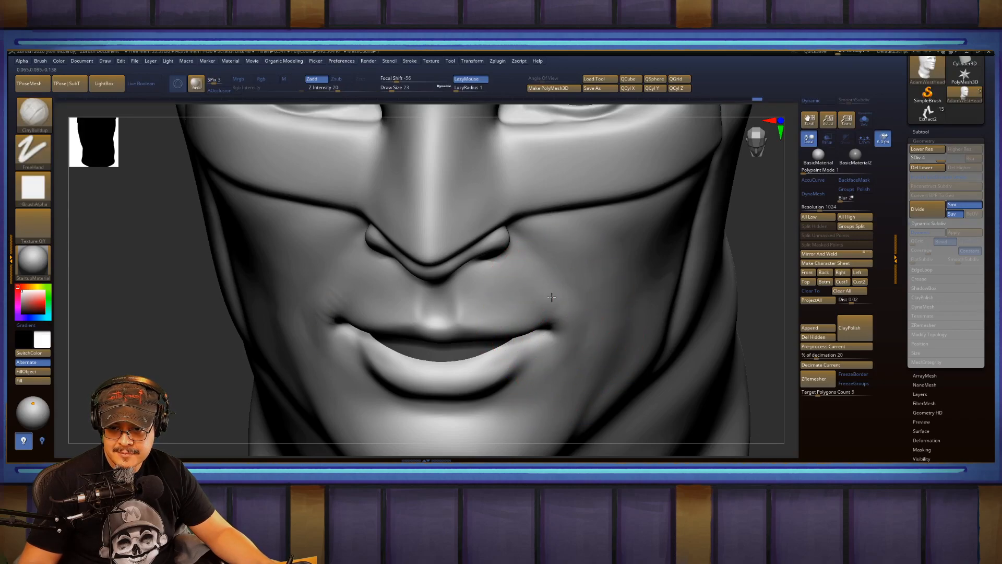
mouse_move(556, 304)
mouse_down()
mouse_move(546, 291)
mouse_move(559, 340)
mouse_up()
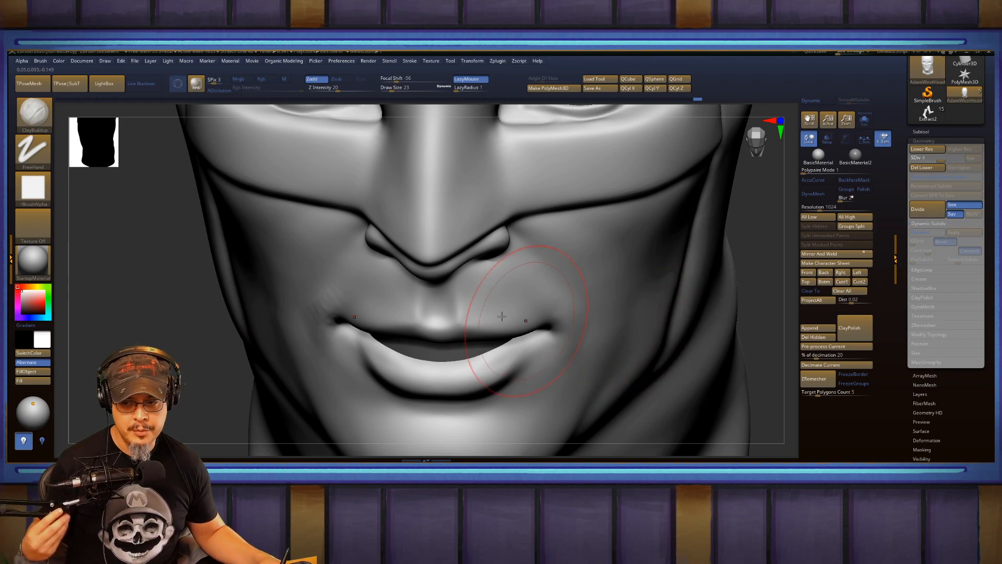
key(shift)
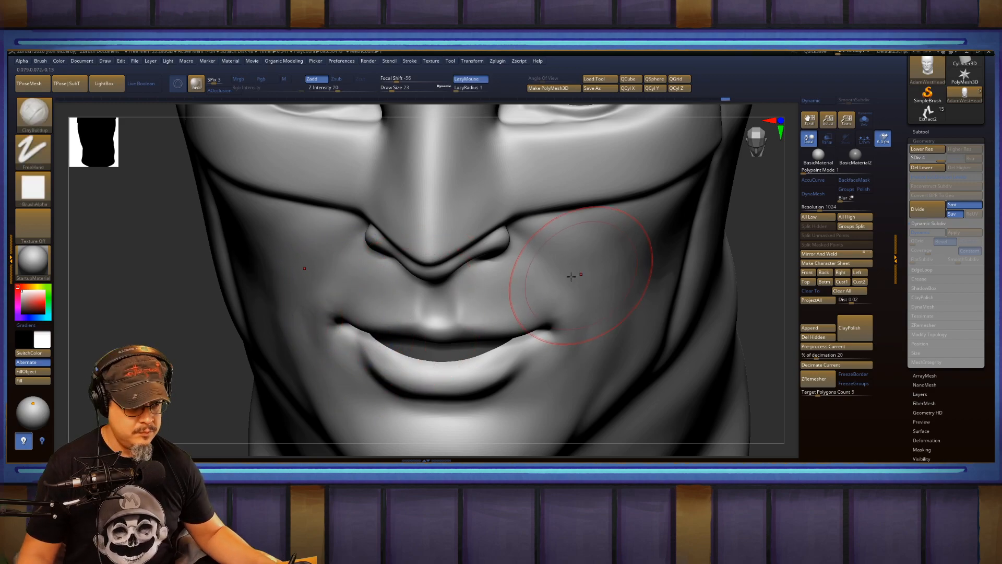
Examine the face from the front and three-quarter angles to judge the mouth and cheek forms.
key(f)
mouse_move(642, 284)
mouse_down()
mouse_move(644, 270)
mouse_move(627, 298)
mouse_move(649, 261)
mouse_move(639, 294)
mouse_move(689, 269)
mouse_up()
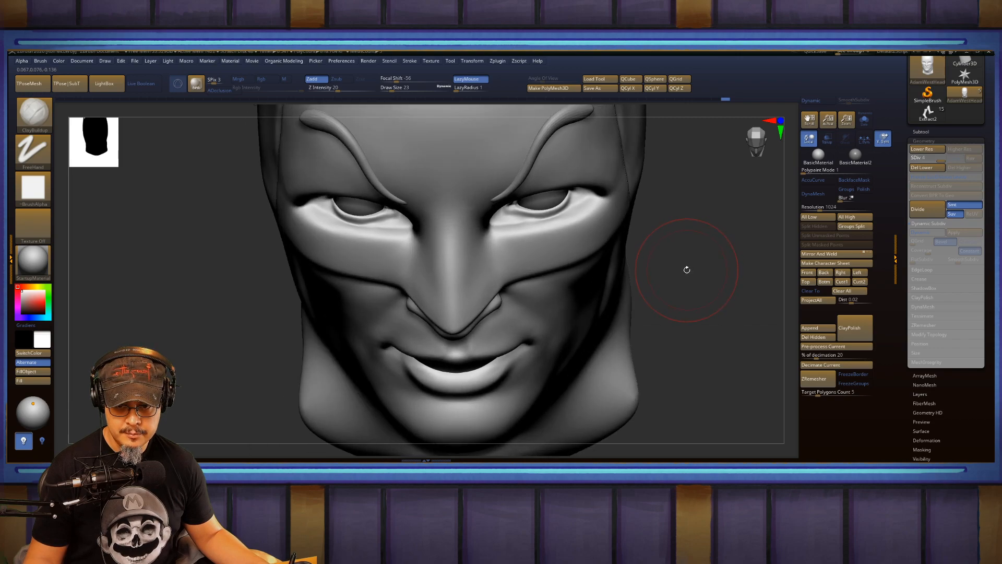
key(b)
key(d)
key(s)
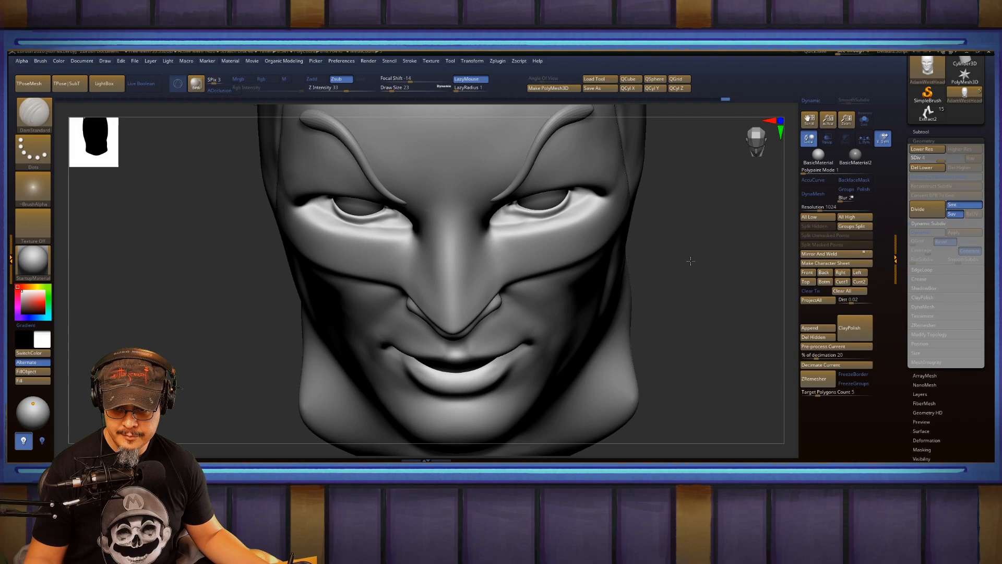
mouse_move(686, 265)
mouse_down()
mouse_move(701, 285)
mouse_move(692, 264)
mouse_move(687, 285)
mouse_move(707, 268)
mouse_move(714, 235)
mouse_up()
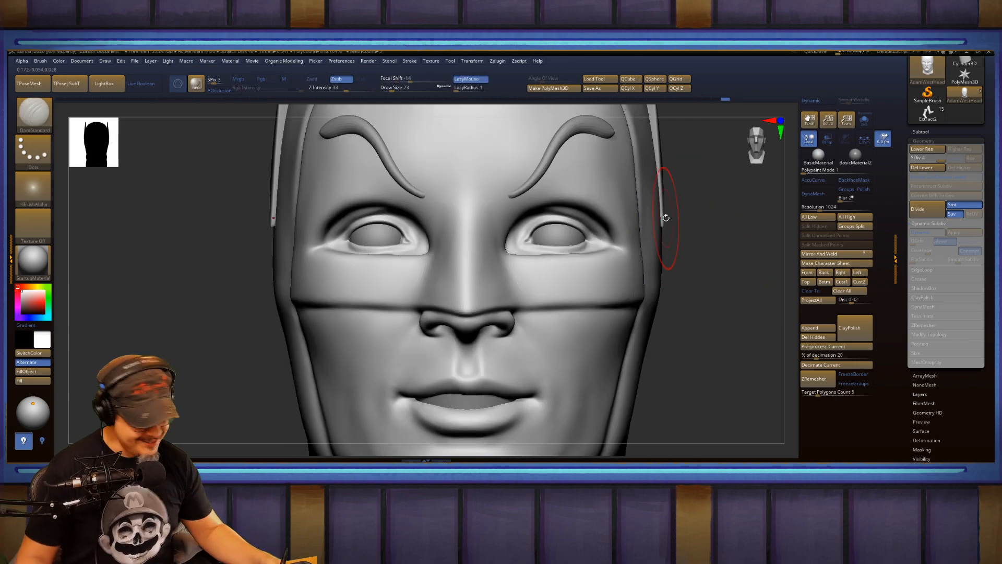
mouse_move(696, 284)
mouse_down()
mouse_move(709, 320)
mouse_move(687, 324)
mouse_move(692, 272)
mouse_up()
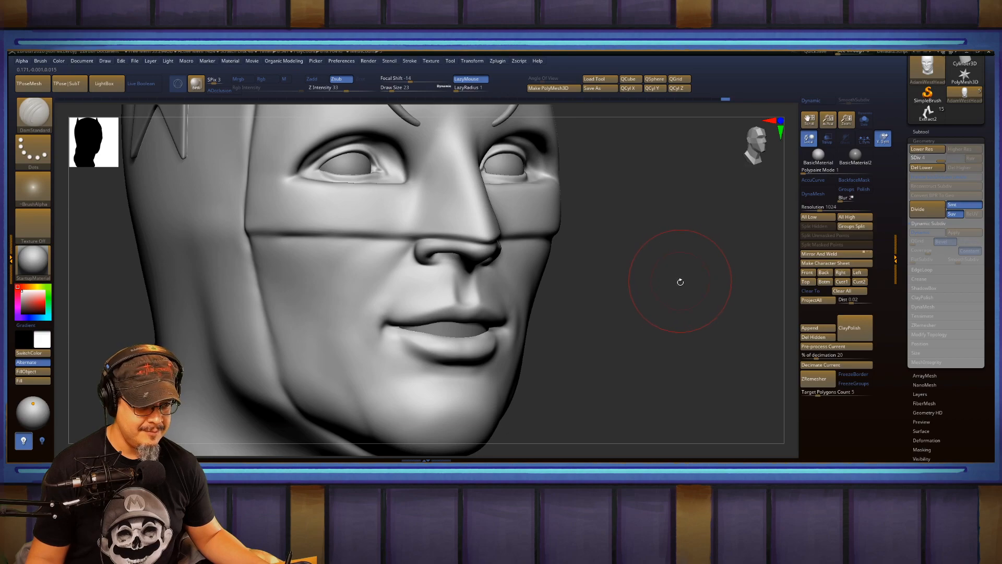
alt+drag(675, 320, 715, 262)
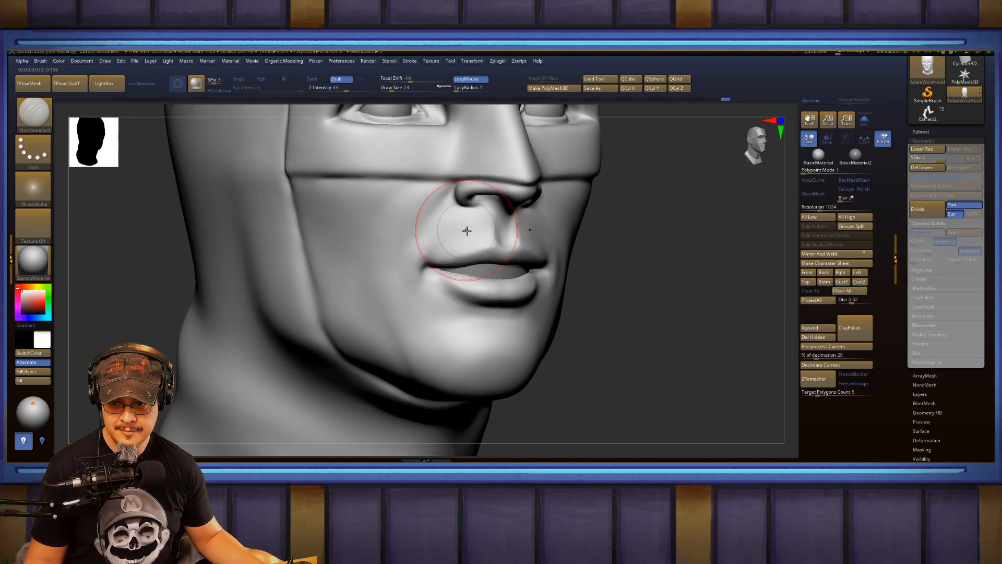
Fill out the area between the nose and upper lip with the FormSoft brush at draw size 27.
key(b)
key(f)
key(s)
key(s)
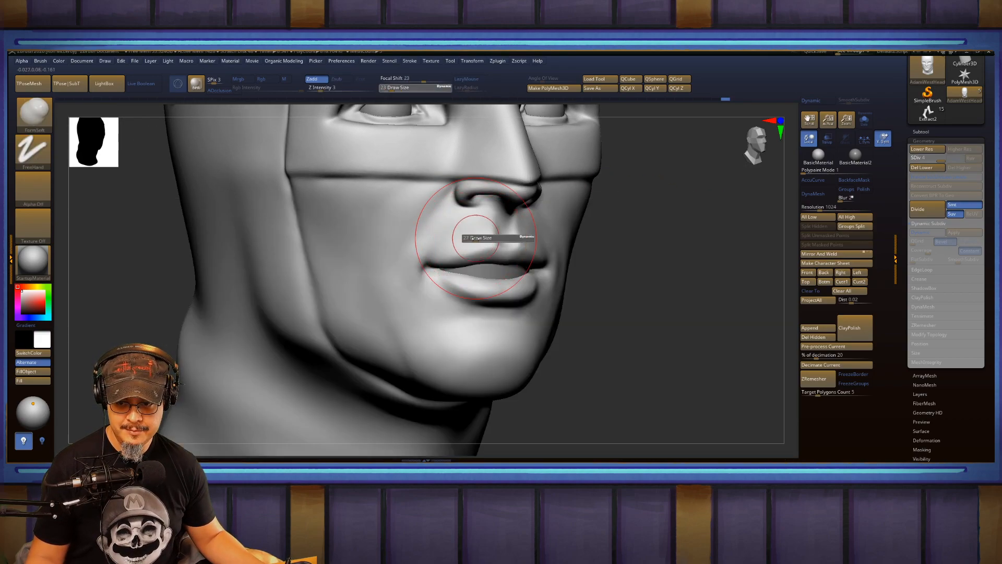
drag(649, 206, 625, 215)
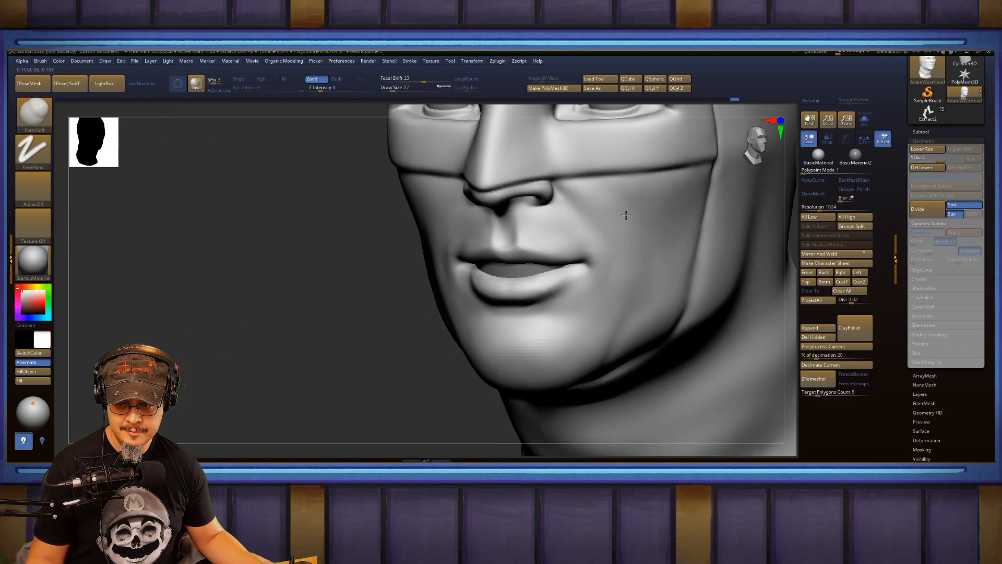
right_drag(626, 215, 616, 216)
mouse_move(523, 214)
mouse_down()
mouse_move(541, 245)
mouse_move(574, 246)
mouse_up()
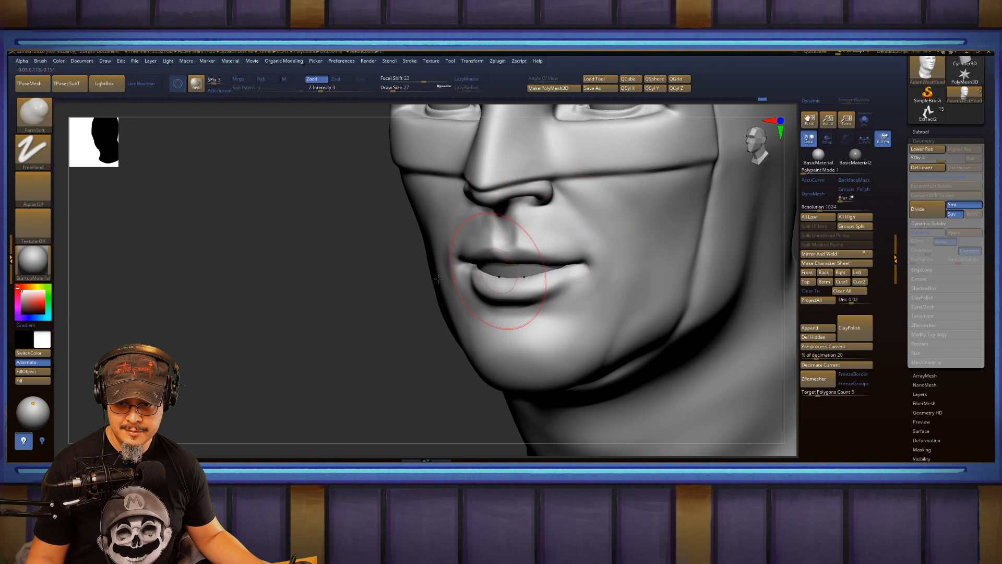
Smooth the lower cheek beside the chin and mouth.
drag(250, 277, 365, 264)
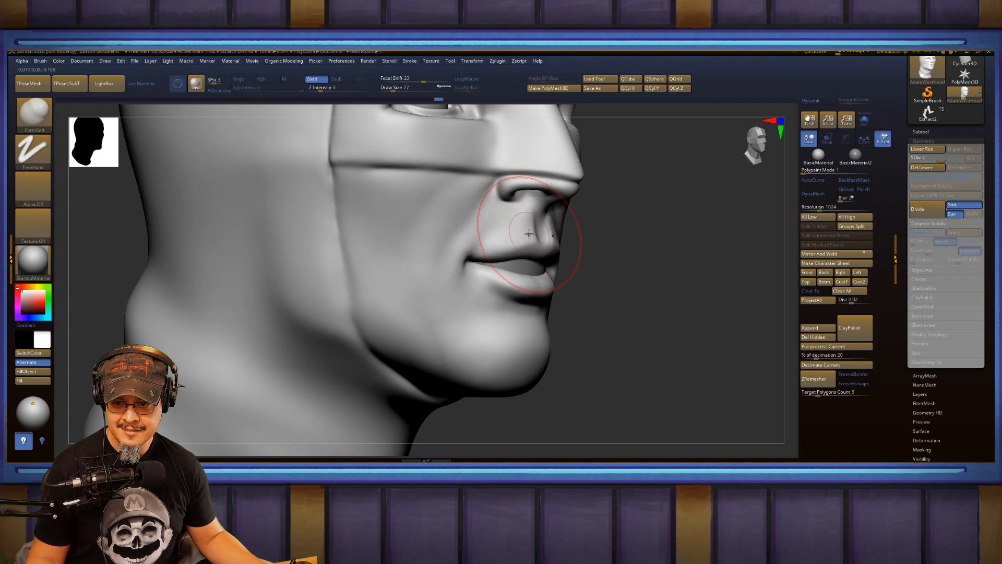
drag(676, 228, 651, 235)
alt+drag(646, 280, 623, 244)
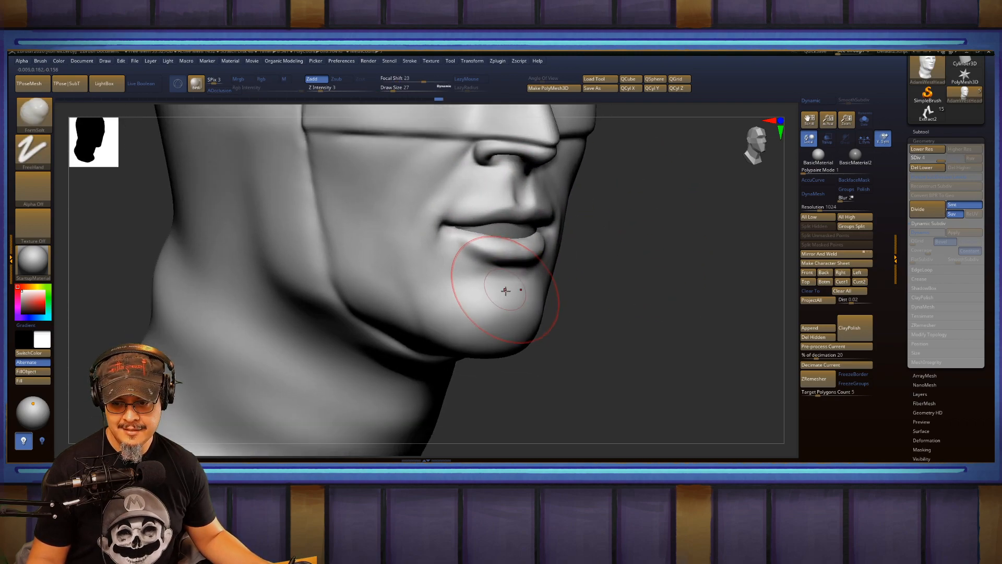
shift+drag(432, 307, 401, 309)
shift+drag(364, 275, 369, 273)
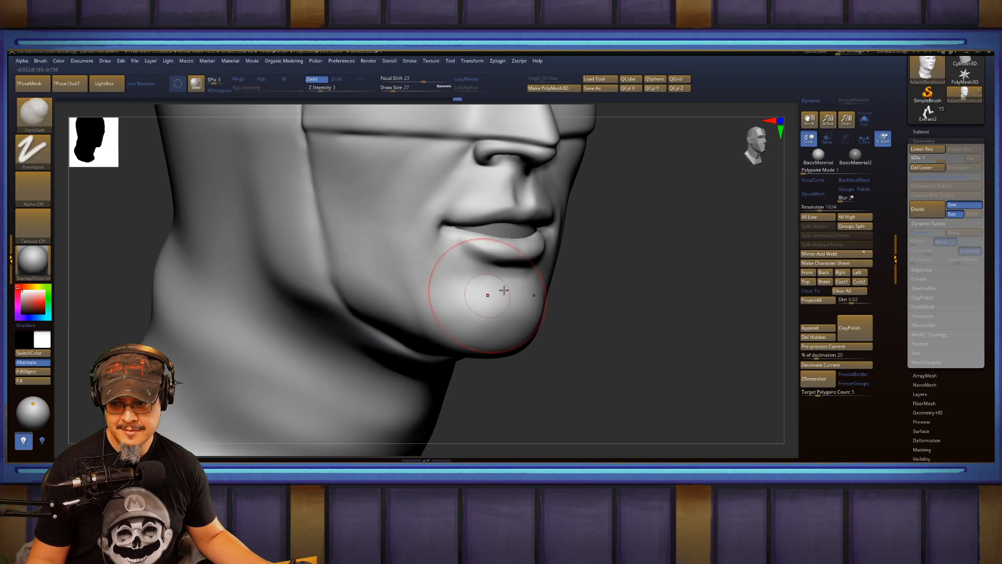
Smooth the side of the cheek from the jaw up to the mask's lower edge.
key(f)
mouse_move(600, 262)
mouse_down()
mouse_move(572, 263)
mouse_move(615, 281)
mouse_move(610, 272)
mouse_move(624, 295)
mouse_up()
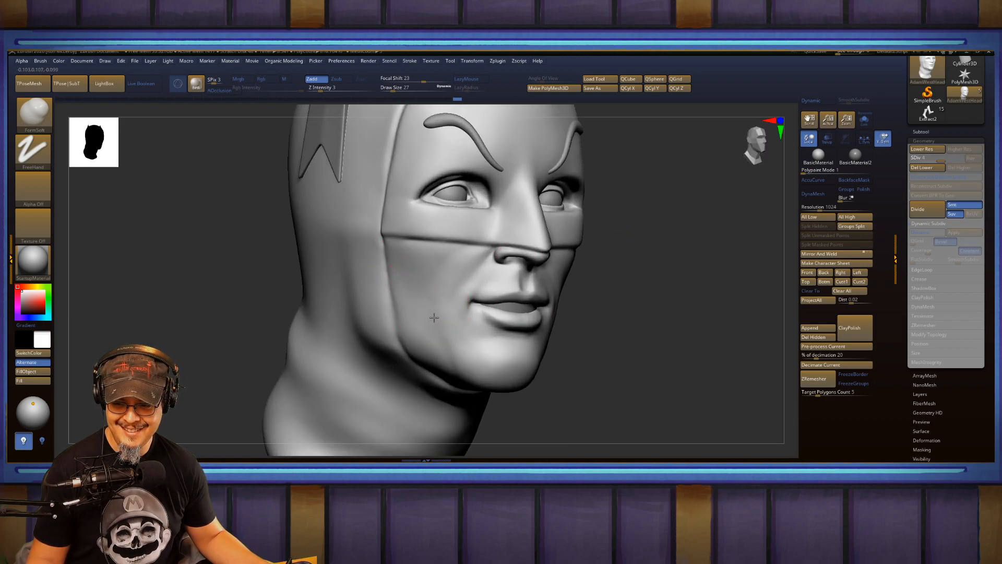
key(shift)
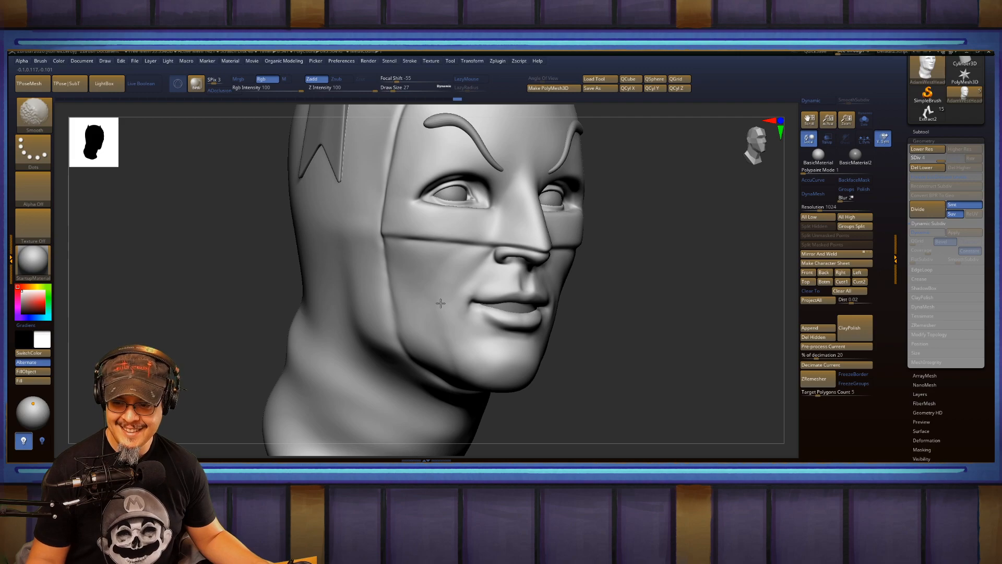
mouse_move(440, 303)
shift+mouse_down()
mouse_move(452, 356)
mouse_move(435, 314)
mouse_move(438, 282)
shift+mouse_up()
mouse_move(634, 259)
alt+mouse_down()
mouse_move(641, 268)
mouse_move(636, 260)
alt+mouse_up()
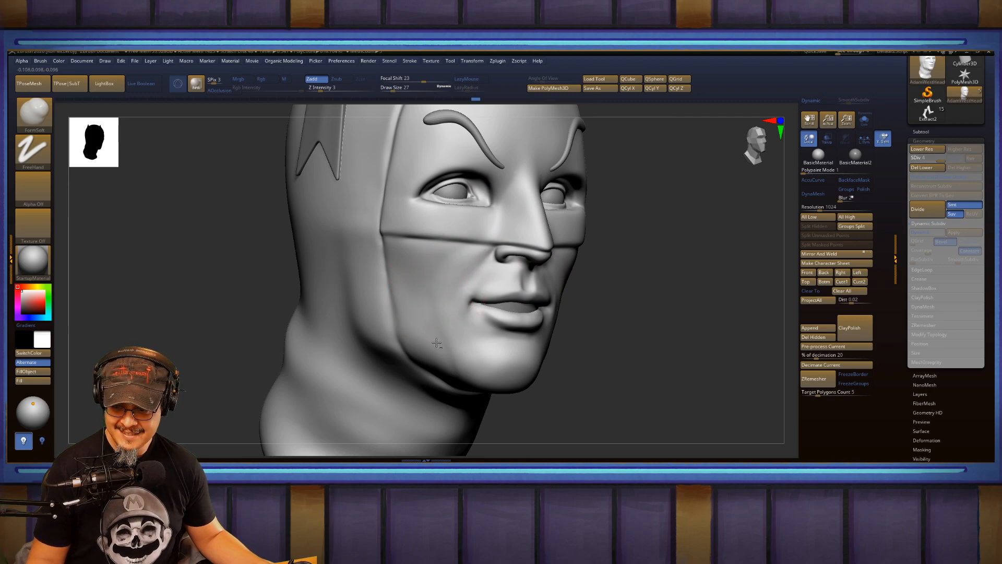
shift+drag(436, 343, 410, 259)
shift+drag(409, 259, 397, 250)
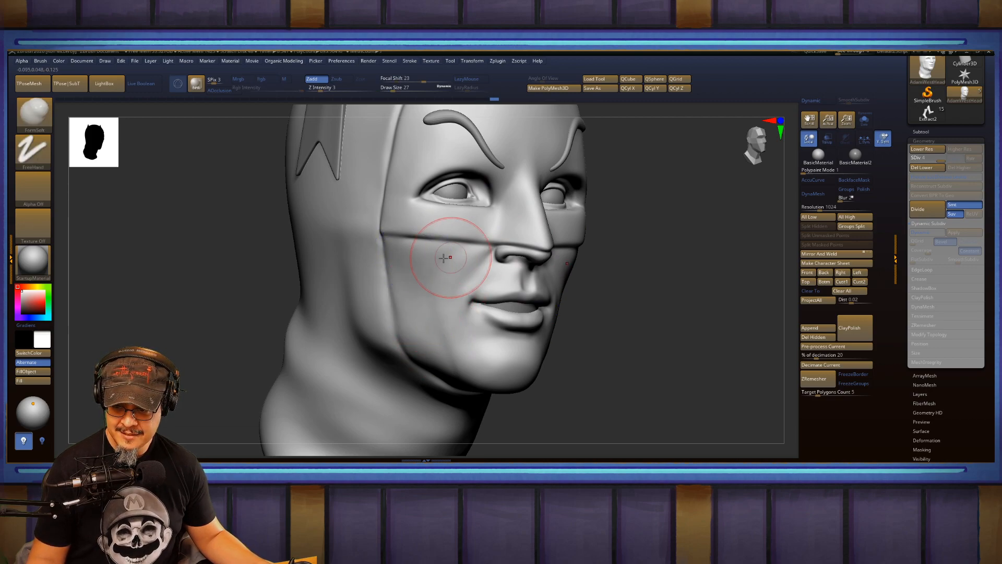
Soften the outer cheek and jawline next to the cowl opening by smoothing at draw size 41.
mouse_move(633, 259)
mouse_down()
mouse_move(574, 261)
mouse_move(622, 265)
mouse_up()
key(s)
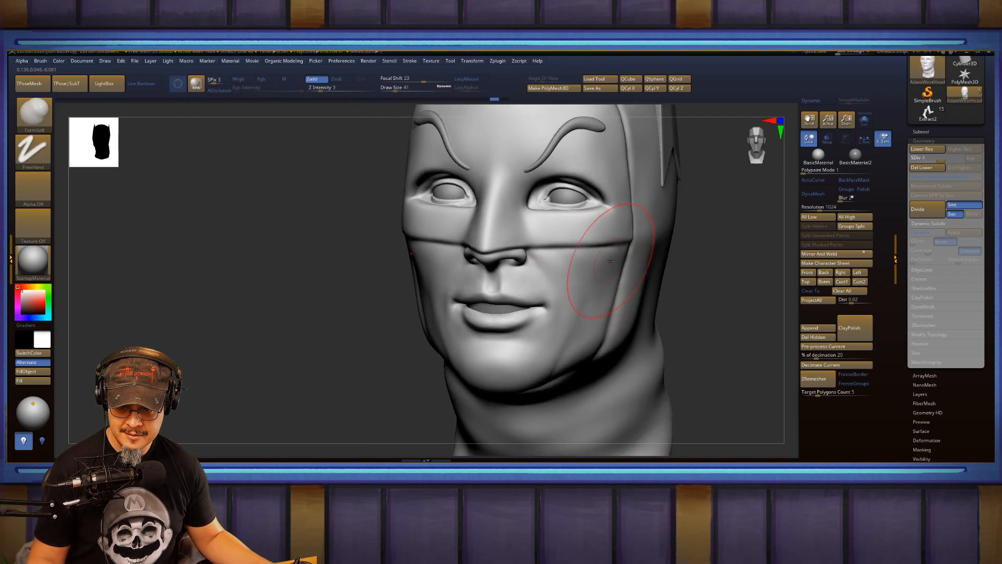
shift+drag(596, 286, 600, 266)
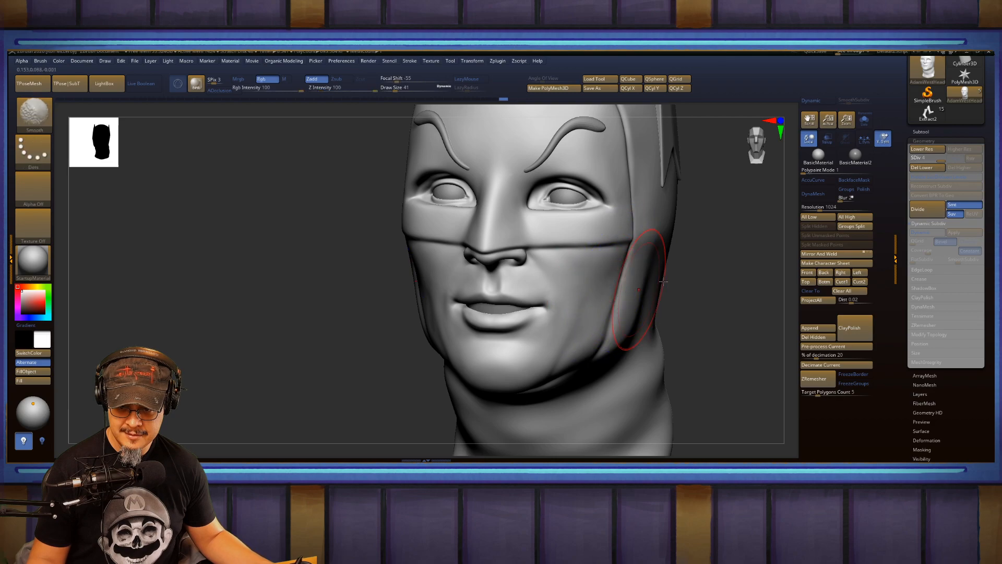
drag(694, 258, 704, 256)
drag(679, 287, 675, 301)
shift+drag(601, 298, 589, 315)
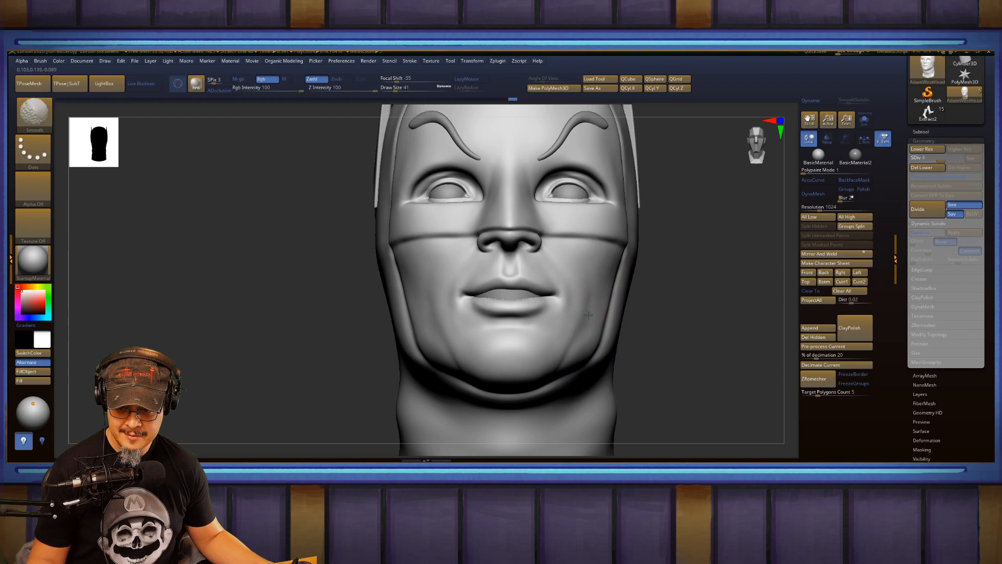
shift+drag(553, 379, 555, 377)
key(f)
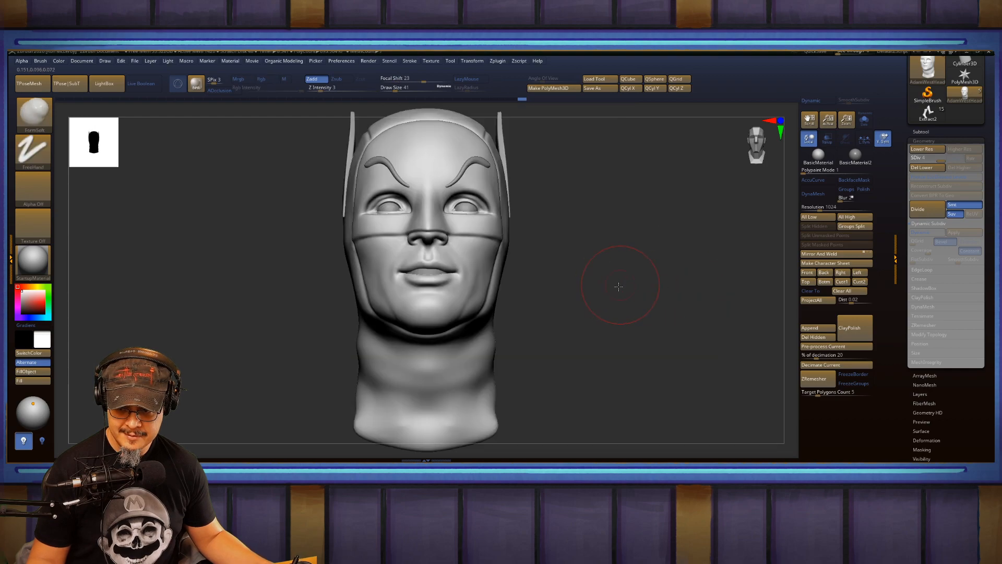
mouse_move(579, 285)
mouse_down()
mouse_move(605, 282)
mouse_move(595, 288)
mouse_move(612, 308)
mouse_move(606, 266)
mouse_move(645, 265)
mouse_up()
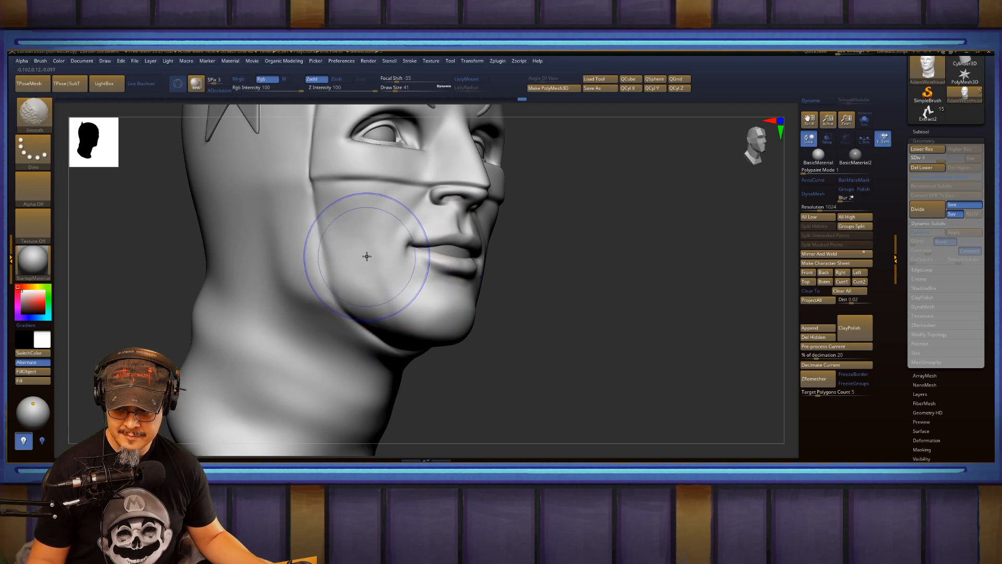
shift+drag(365, 255, 364, 265)
Fill out the upper eyelid with the FormSoft brush at draw size 20.
drag(535, 280, 471, 285)
mouse_move(605, 285)
mouse_down()
mouse_move(494, 281)
mouse_move(588, 263)
mouse_move(599, 207)
mouse_move(615, 270)
mouse_move(633, 252)
mouse_move(659, 253)
mouse_move(678, 240)
mouse_move(650, 251)
mouse_move(644, 209)
mouse_up()
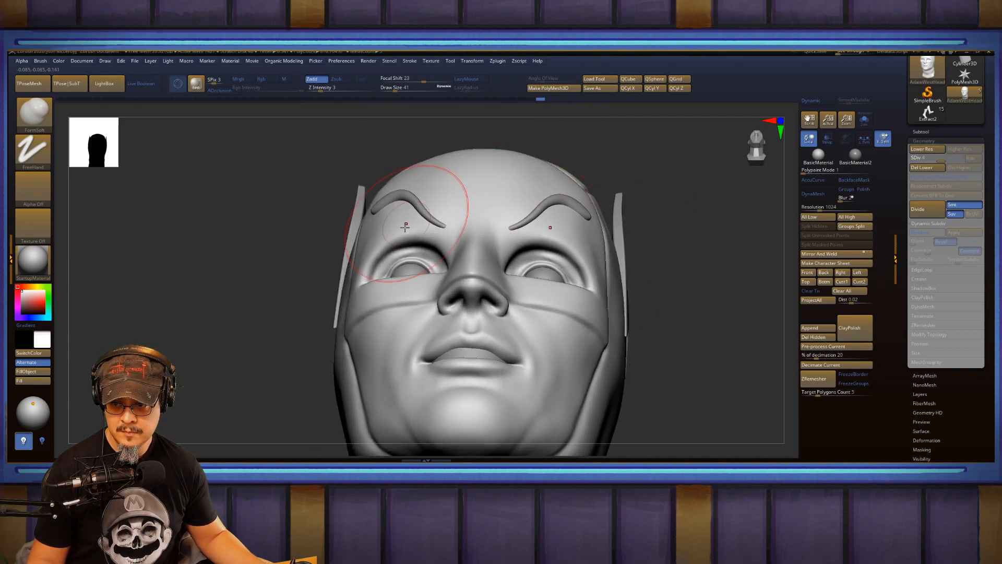
key(s)
drag(402, 251, 397, 251)
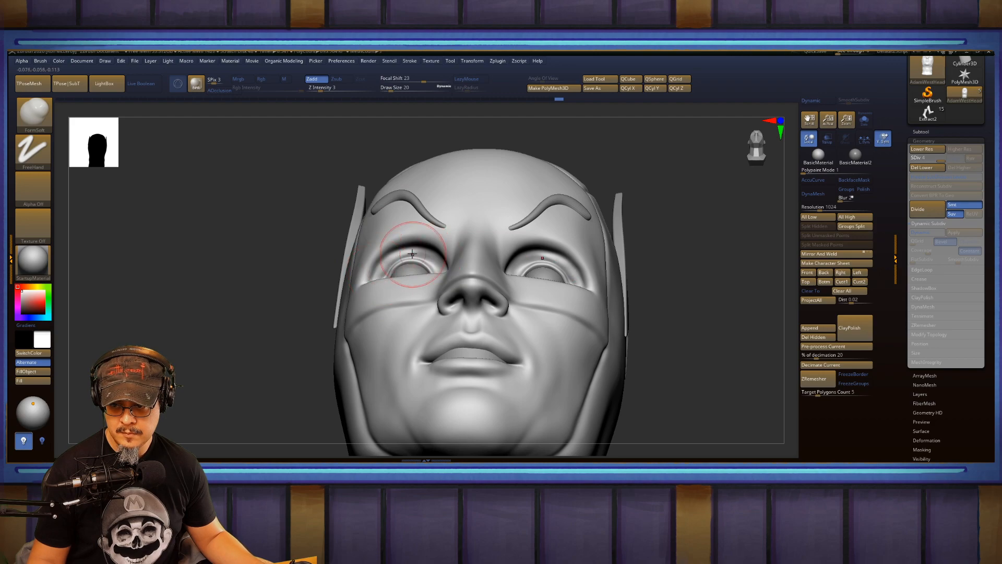
Sharpen the crease under the mask's lower edge across the cheek with the DamStandard brush at draw size 20.
mouse_move(707, 198)
mouse_down()
mouse_move(704, 246)
mouse_move(689, 249)
mouse_move(718, 251)
mouse_up()
alt+drag(619, 264, 624, 190)
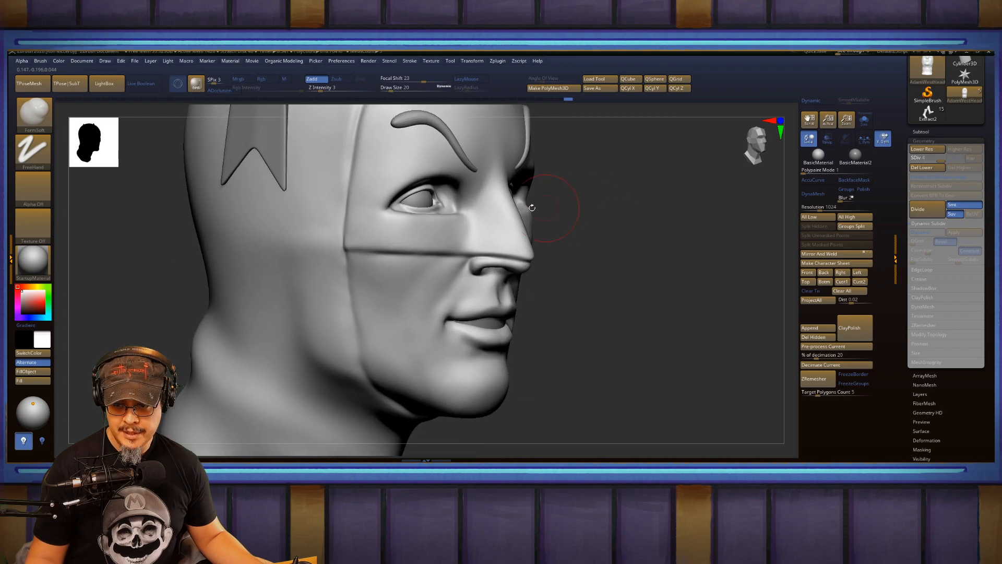
key(b)
key(d)
key(s)
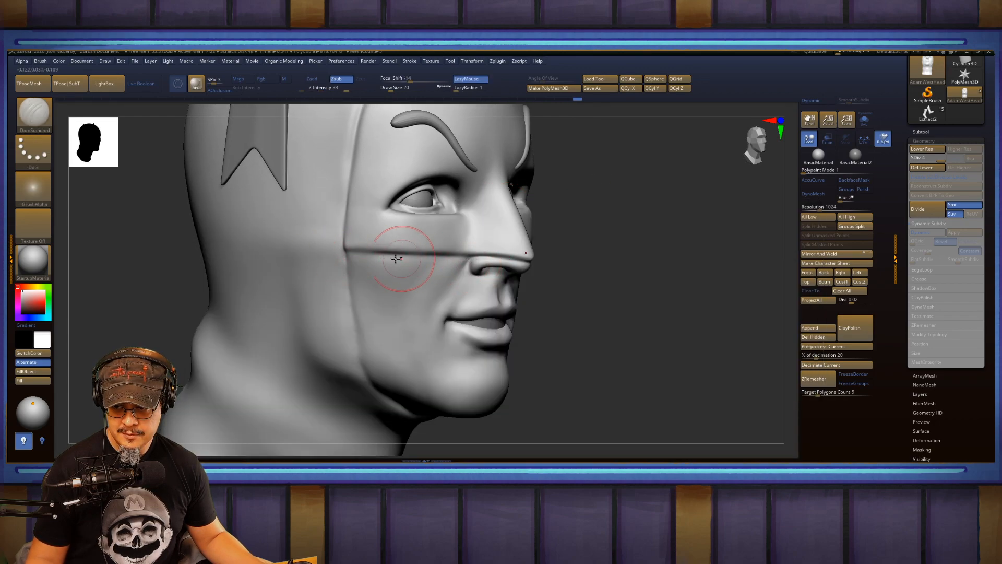
drag(396, 258, 346, 253)
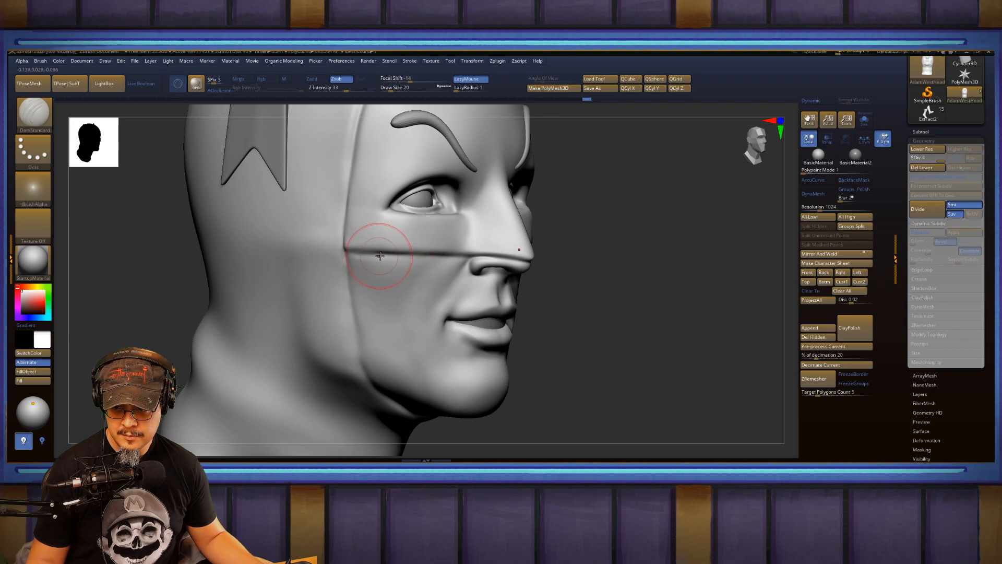
key(shift)
drag(668, 238, 514, 240)
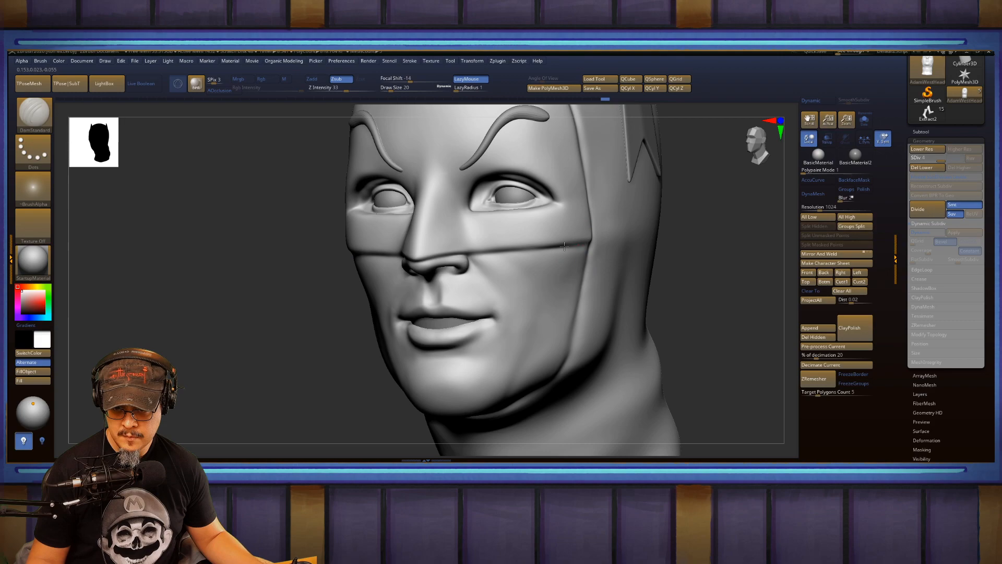
drag(694, 224, 593, 242)
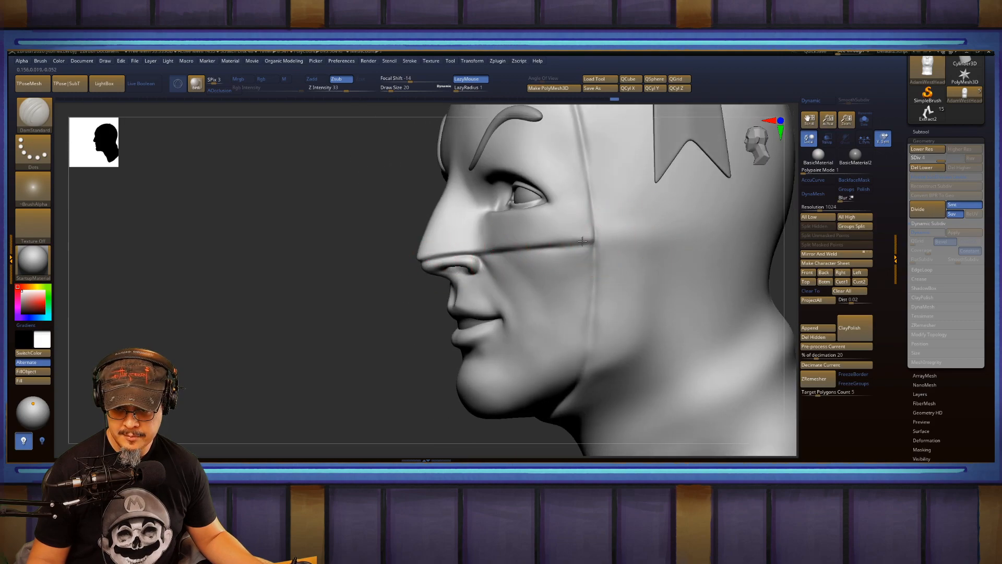
drag(316, 286, 574, 235)
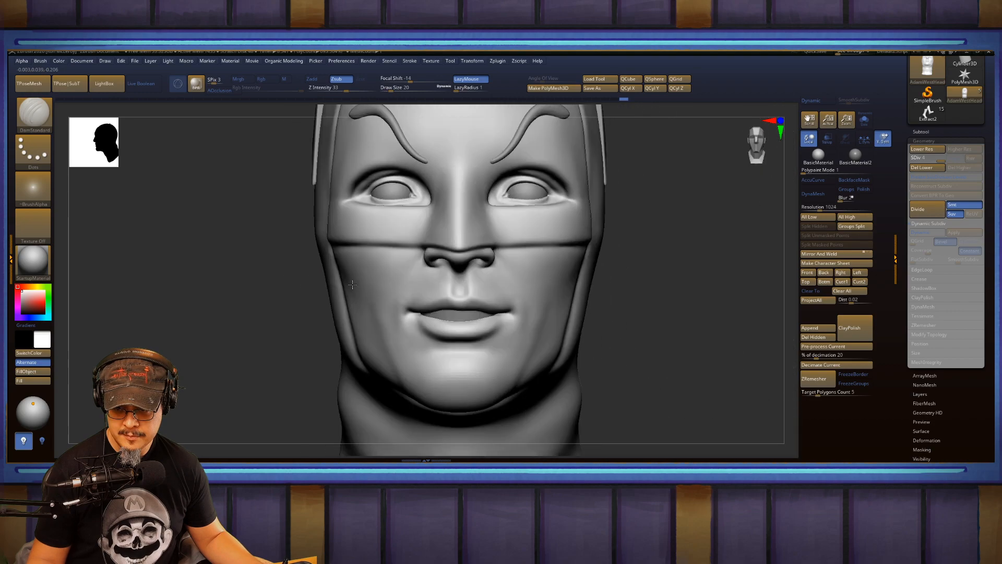
Fill out the middle of the lips with the FormSoft brush at draw size 20 and smooth the result.
mouse_move(671, 240)
mouse_down()
mouse_move(647, 256)
mouse_move(653, 264)
mouse_move(641, 283)
mouse_up()
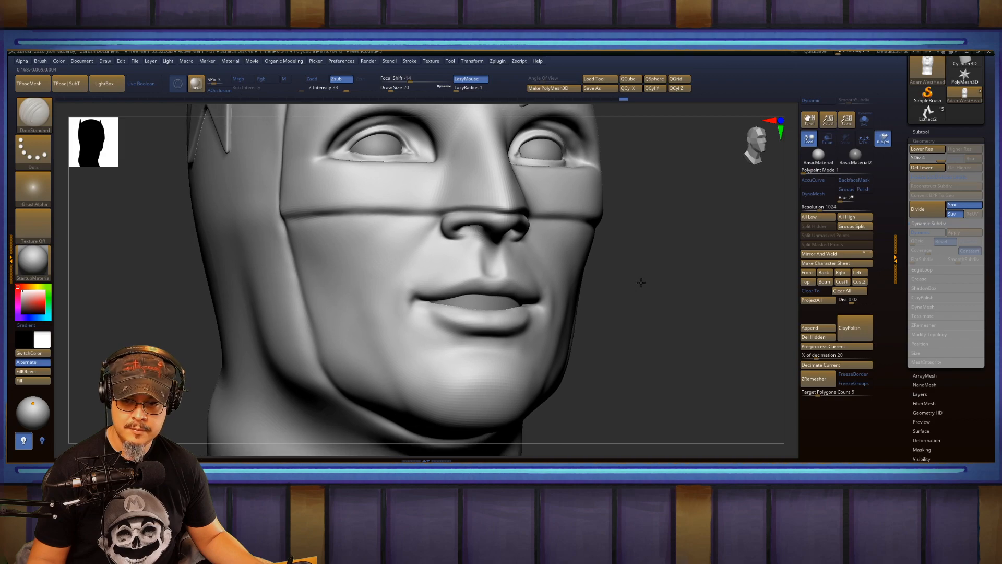
key(b)
key(f)
key(s)
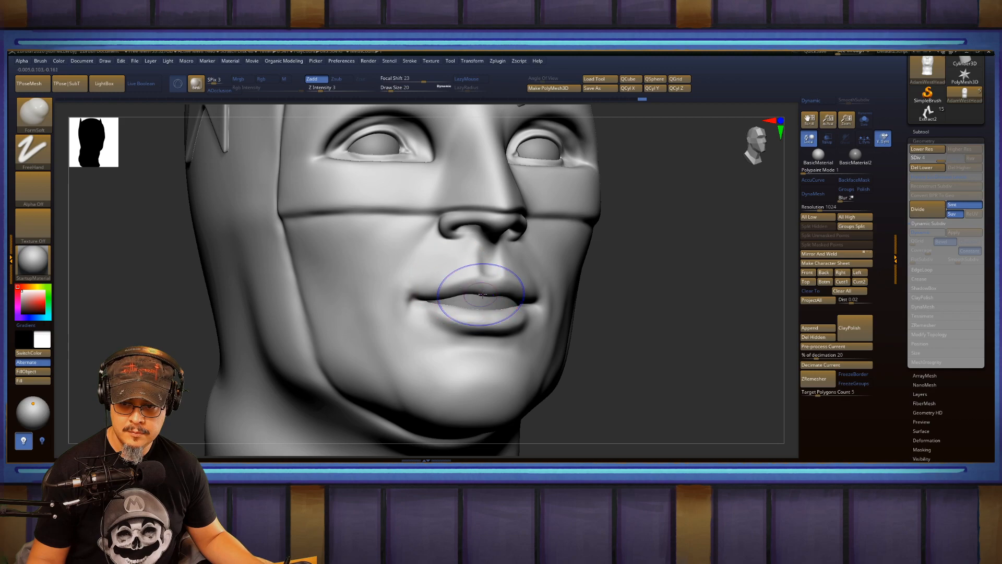
drag(624, 259, 533, 283)
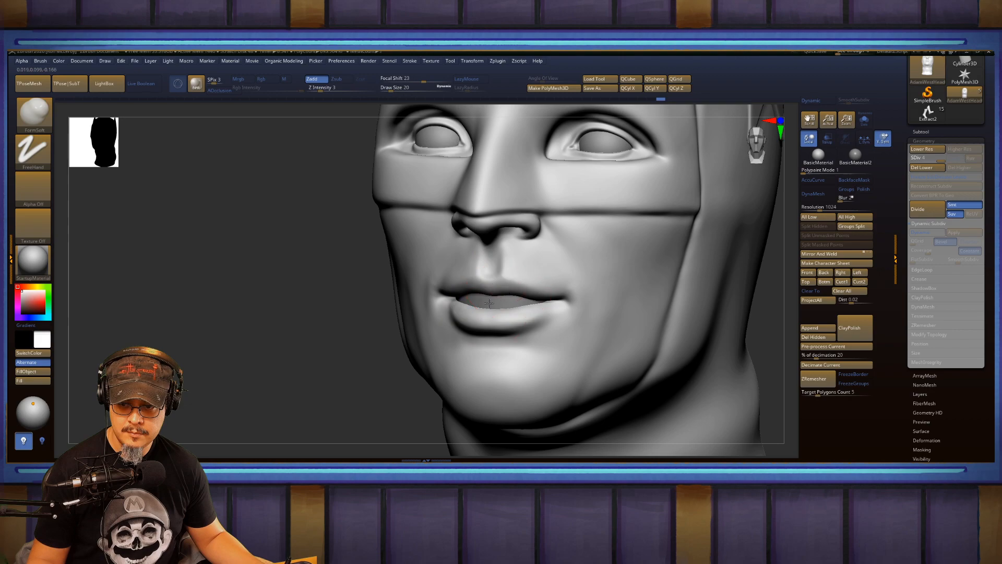
key(shift)
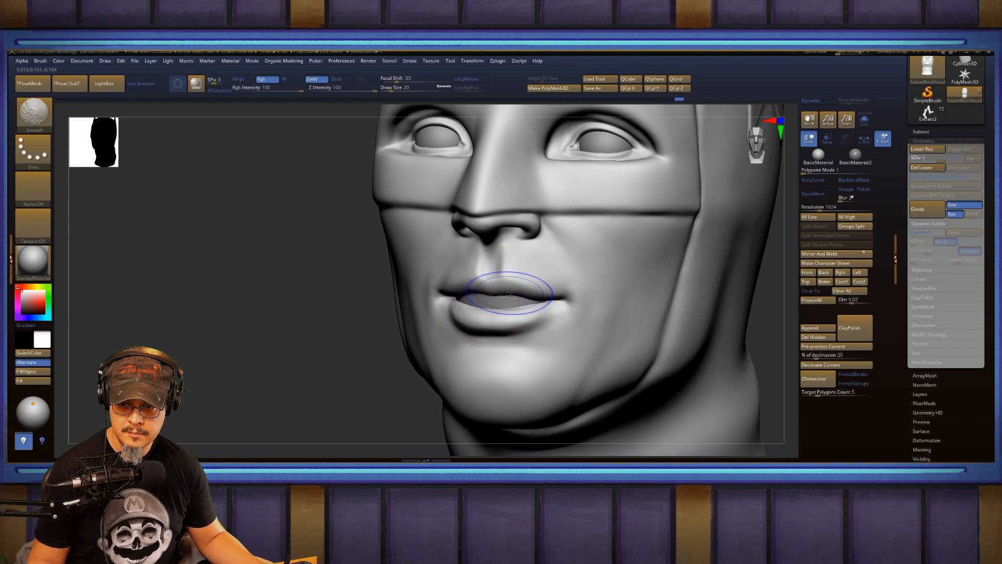
drag(298, 328, 334, 324)
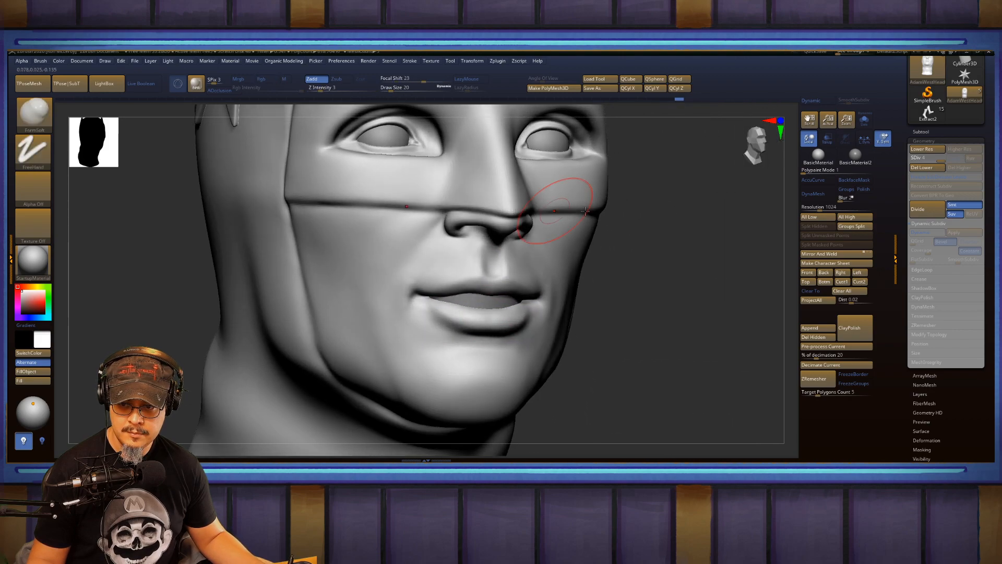
Soften the cheeks beside the mouth corners with light FormSoft strokes and smoothing at draw size 20.
drag(622, 224, 636, 204)
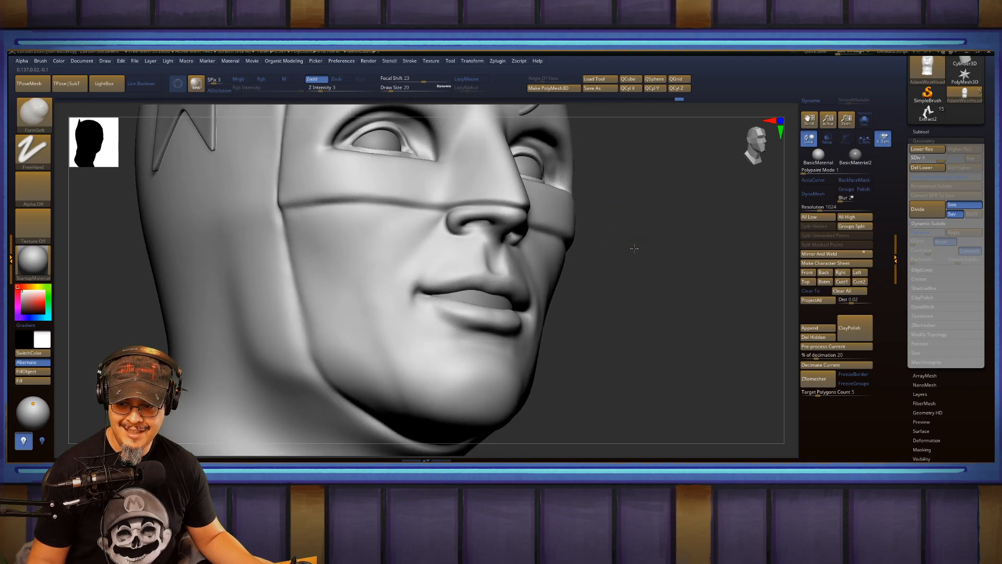
shift+drag(633, 246, 631, 249)
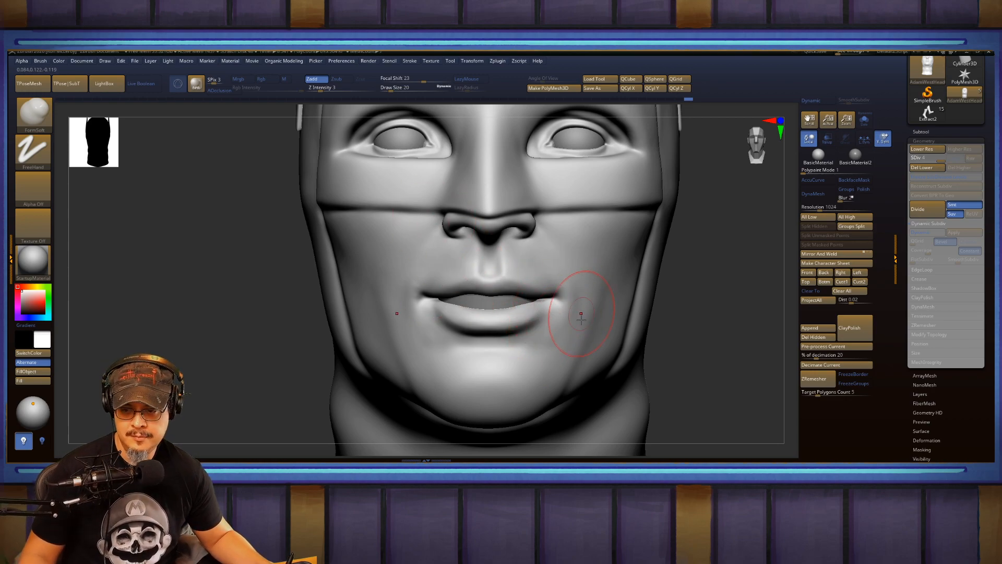
key(shift)
Soften the outer eye corners, then refine and smooth the lower eyelids with FormSoft at draw size 9.
mouse_move(698, 271)
mouse_down()
mouse_move(691, 350)
mouse_move(656, 262)
mouse_move(588, 280)
mouse_up()
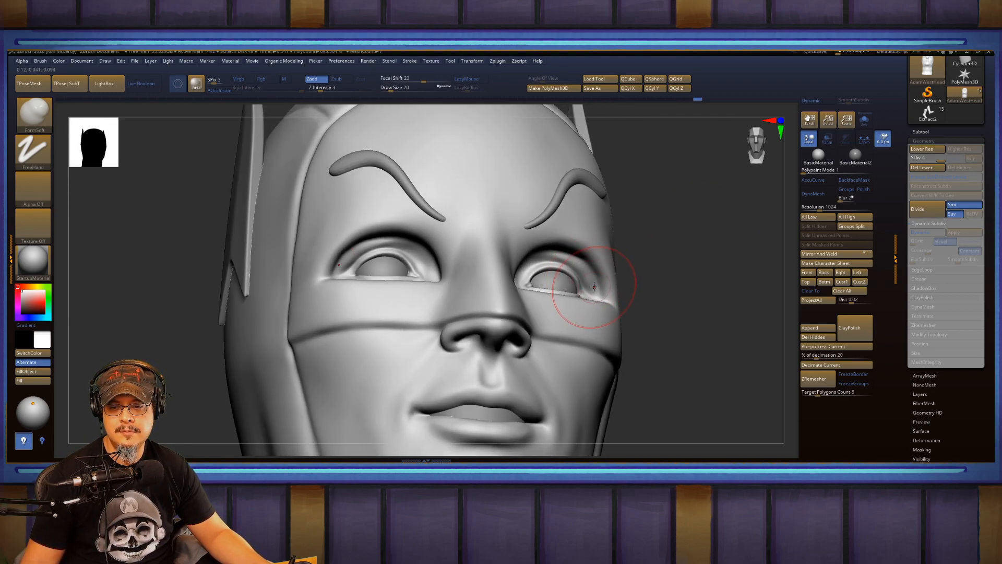
key(shift)
mouse_move(666, 261)
shift+mouse_down()
mouse_move(671, 275)
mouse_move(691, 259)
mouse_move(684, 301)
shift+mouse_up()
key(s)
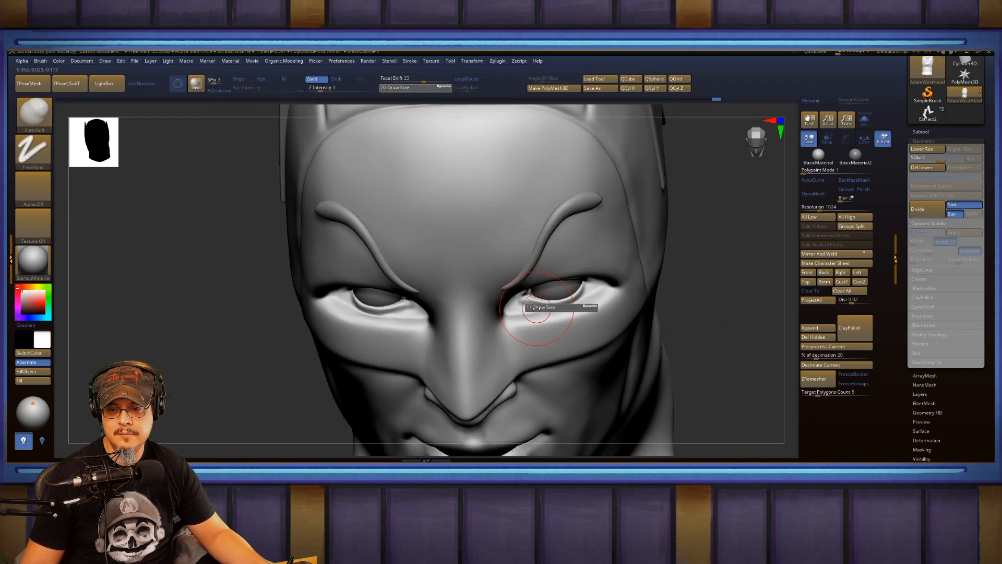
drag(538, 308, 523, 308)
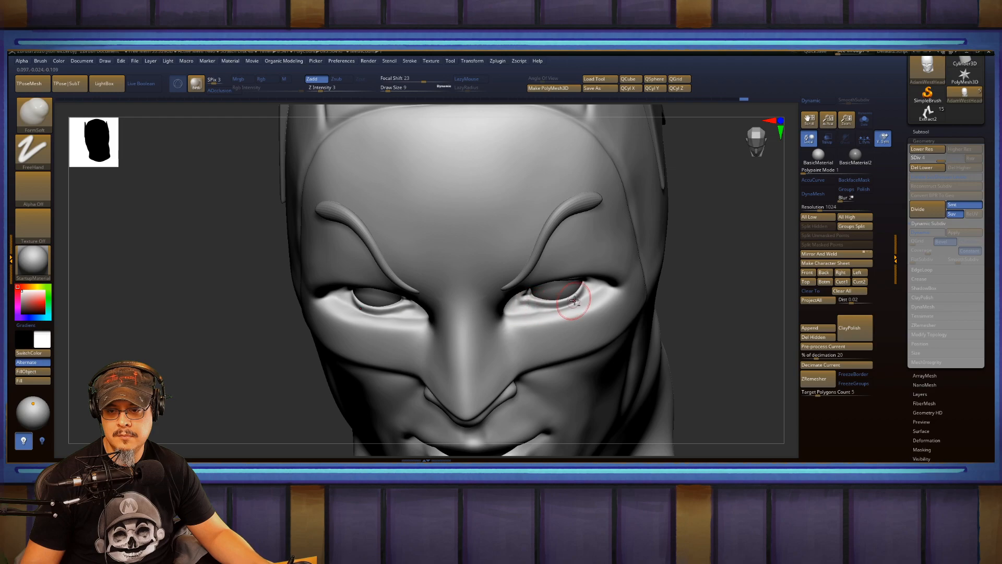
key(shift)
shift+drag(561, 308, 529, 309)
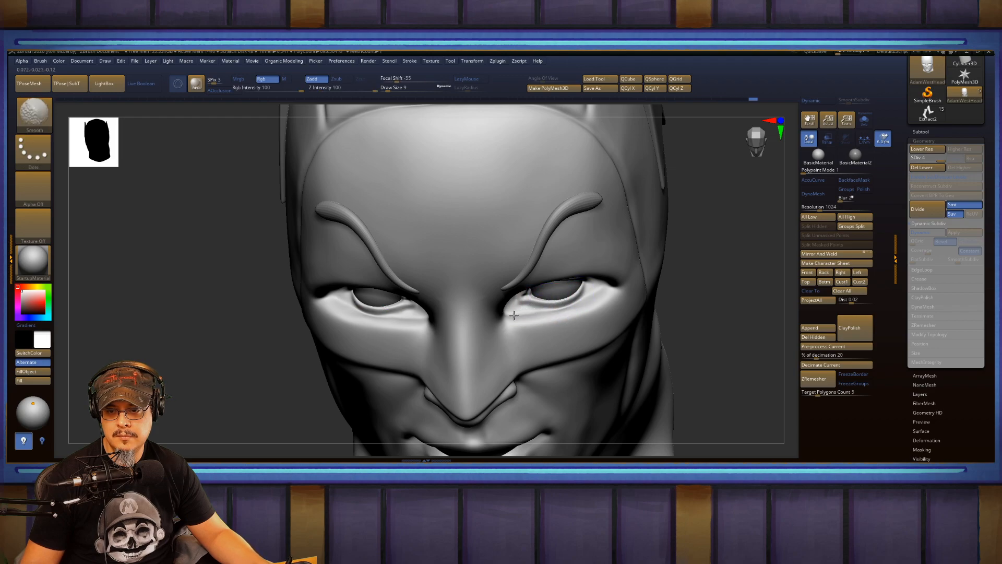
Smooth the upper eyelids below the brow at draw size 9, working from a low angle.
mouse_move(704, 284)
mouse_down()
mouse_move(708, 257)
mouse_move(695, 230)
mouse_move(688, 240)
mouse_move(679, 198)
mouse_up()
key(shift)
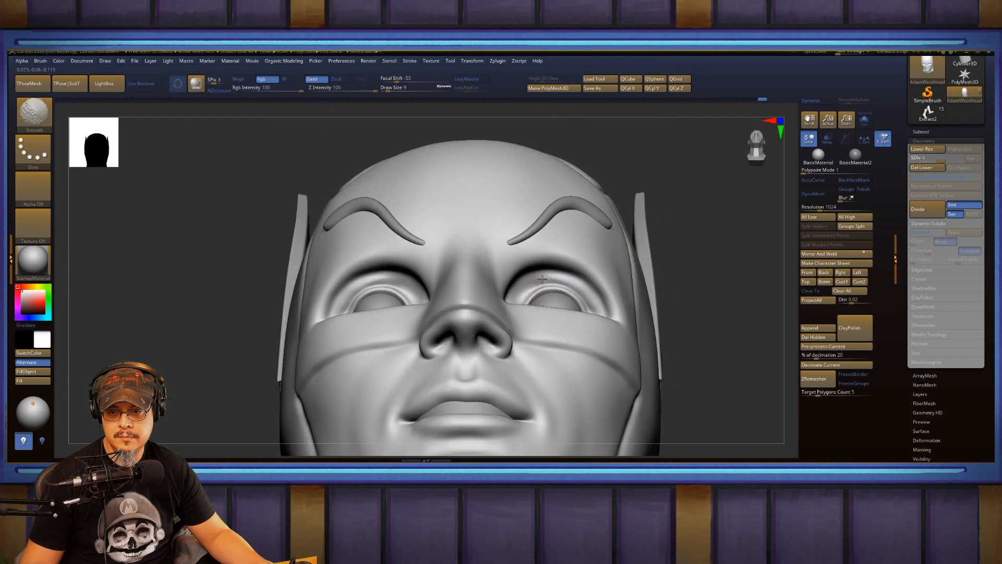
mouse_move(693, 240)
mouse_down()
mouse_move(704, 275)
mouse_move(687, 243)
mouse_up()
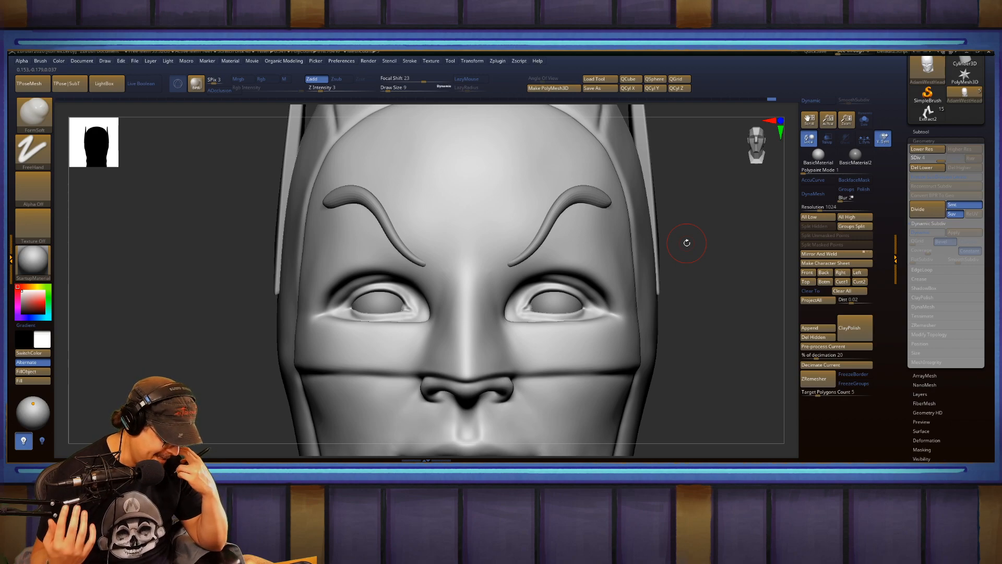
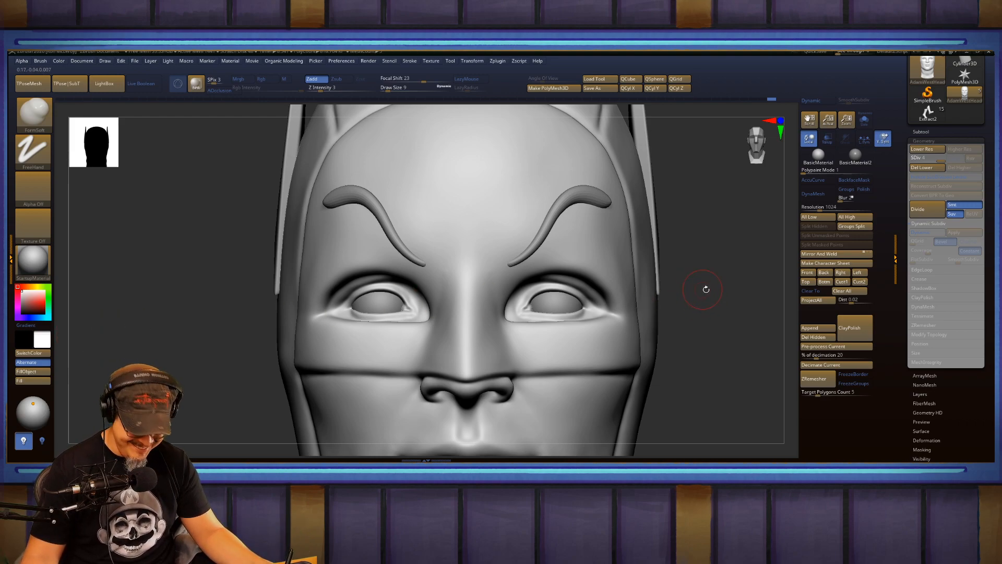
drag(721, 313, 767, 323)
alt+drag(693, 331, 666, 334)
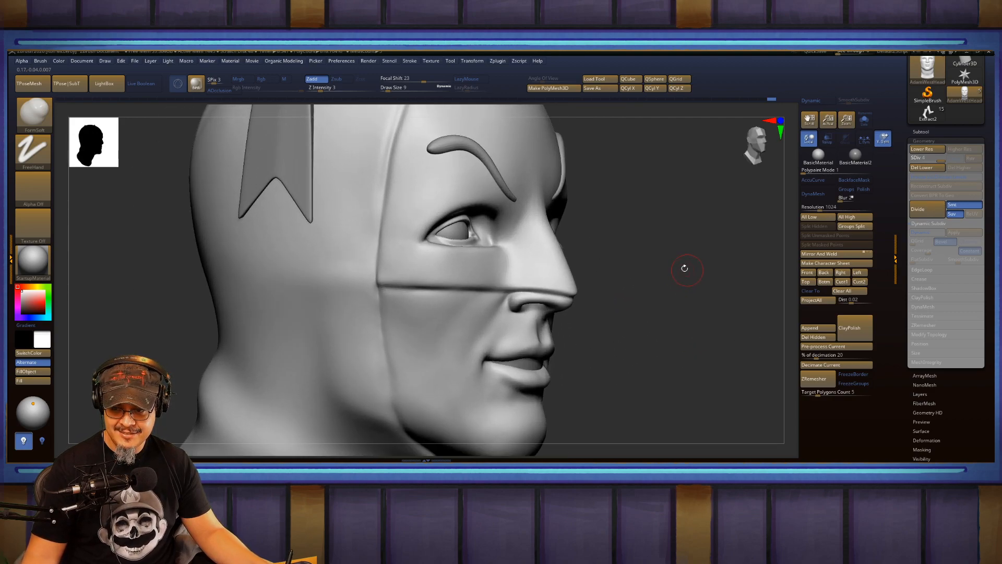
mouse_move(684, 268)
mouse_down()
mouse_move(663, 263)
mouse_move(703, 275)
mouse_move(693, 264)
mouse_move(687, 273)
mouse_up()
alt+drag(739, 296, 693, 275)
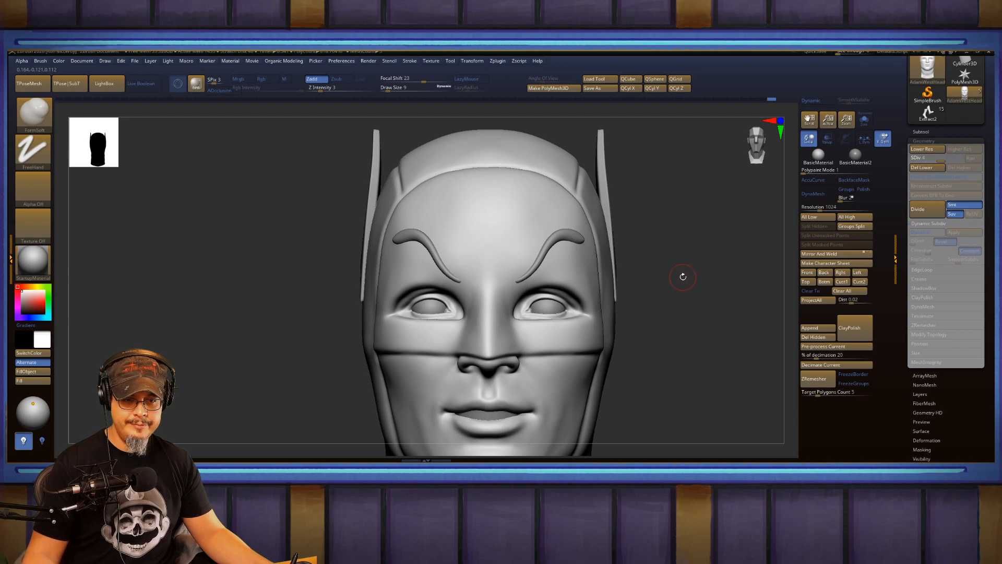
drag(679, 278, 696, 278)
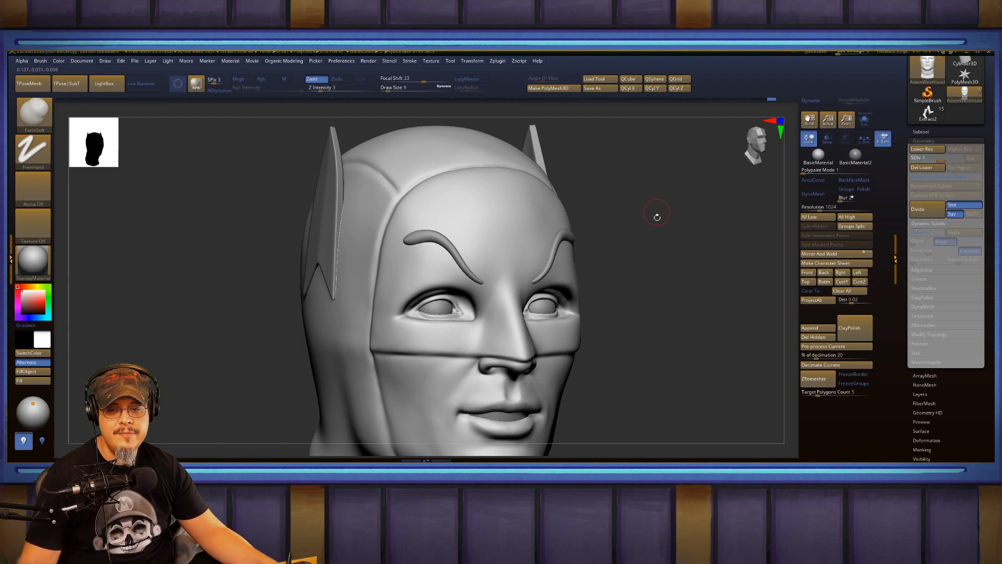
Smooth the upper eyelid fold and the inner corners of the eyes at draw size 9.
shift+drag(661, 272, 653, 272)
ctrl+right_drag(654, 272, 727, 270)
mouse_move(727, 271)
mouse_down()
mouse_move(592, 292)
mouse_move(608, 329)
mouse_move(596, 316)
mouse_up()
key(shift)
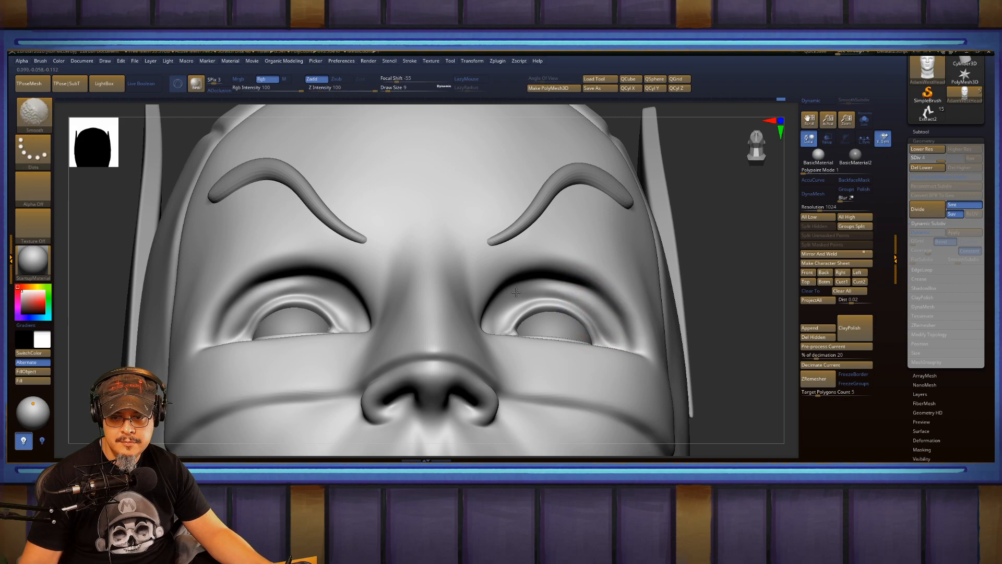
shift+drag(516, 293, 556, 295)
drag(720, 252, 715, 272)
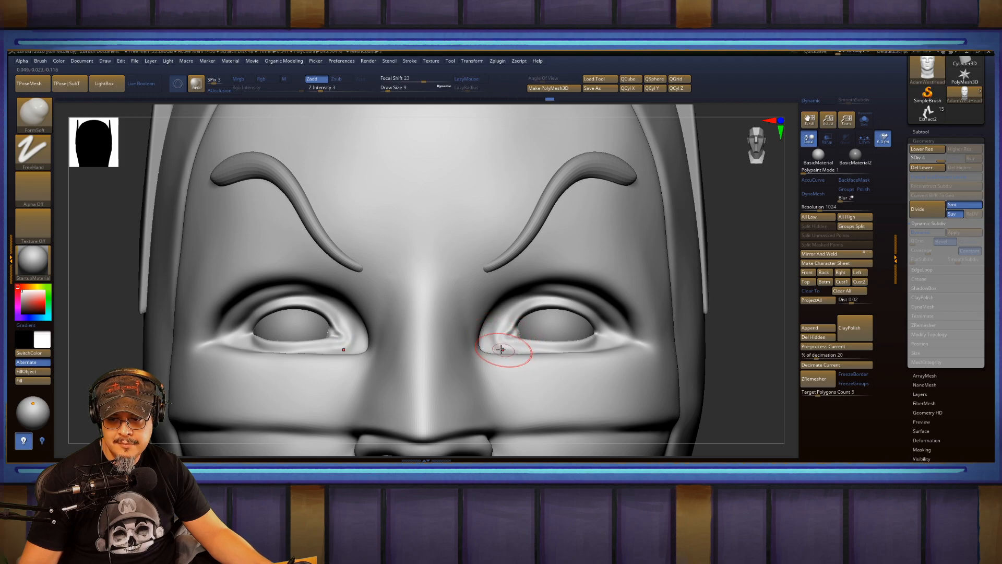
shift+drag(491, 343, 514, 355)
Smooth the mask surface below the outer corners of the eyes at draw size 9.
key(f)
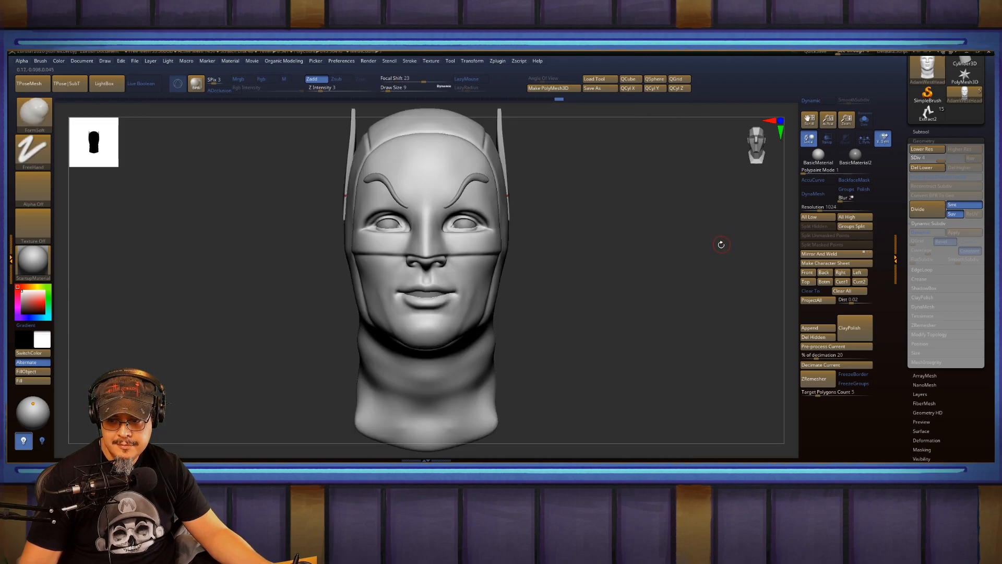
mouse_move(649, 249)
mouse_down()
mouse_move(647, 261)
mouse_move(615, 275)
mouse_move(595, 258)
mouse_move(647, 267)
mouse_move(633, 329)
mouse_up()
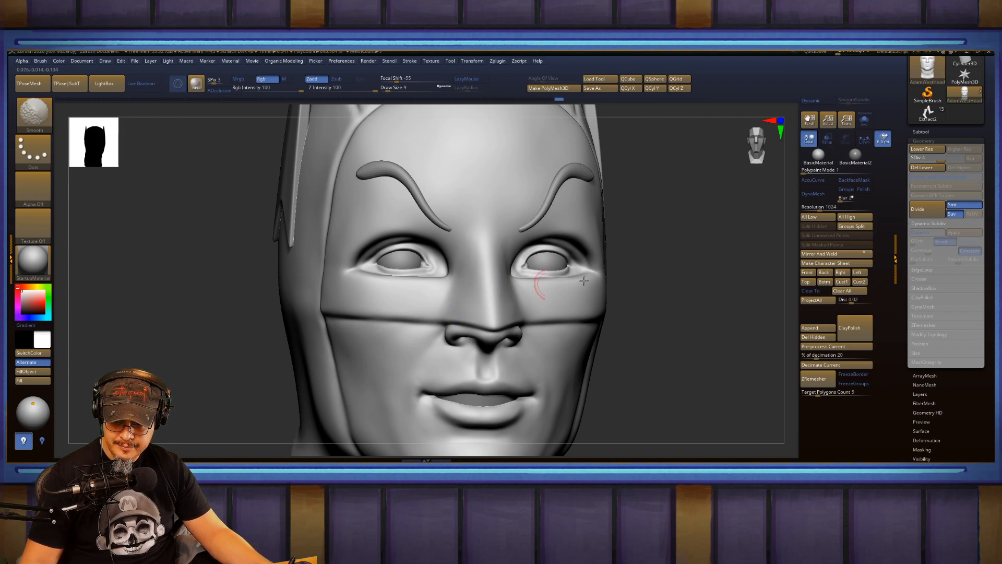
mouse_move(659, 280)
mouse_down()
mouse_move(689, 272)
mouse_move(682, 242)
mouse_up()
drag(709, 289, 711, 289)
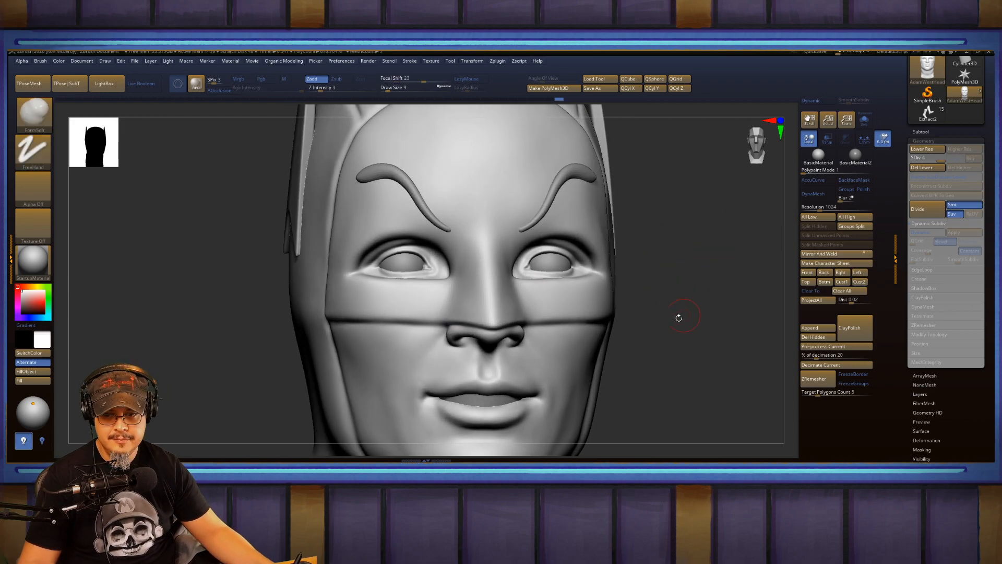
drag(678, 317, 688, 335)
Build up the nose ridge near the tip with the ClayBuildup brush at draw size 9 and smooth it.
key(b)
key(c)
key(b)
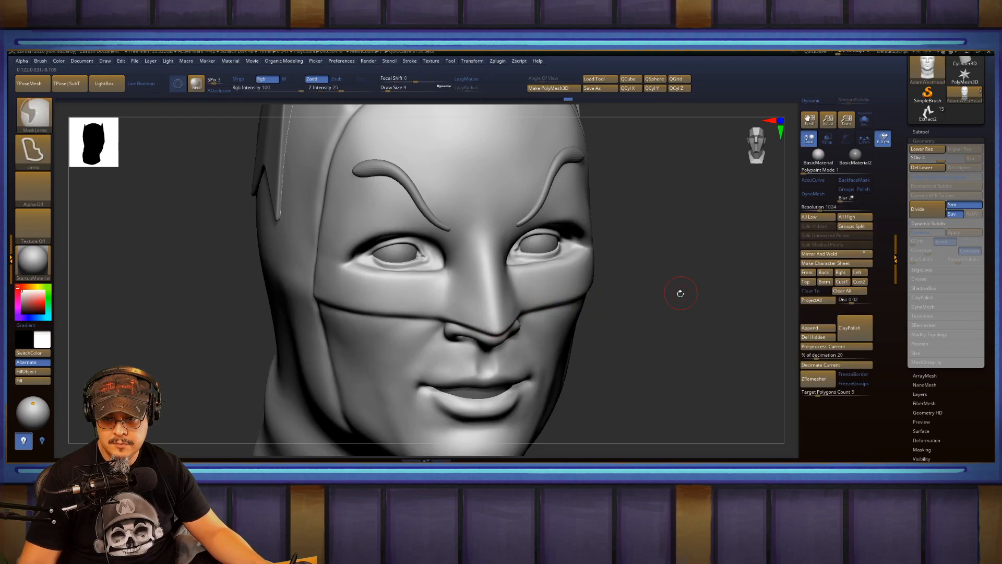
drag(680, 293, 517, 316)
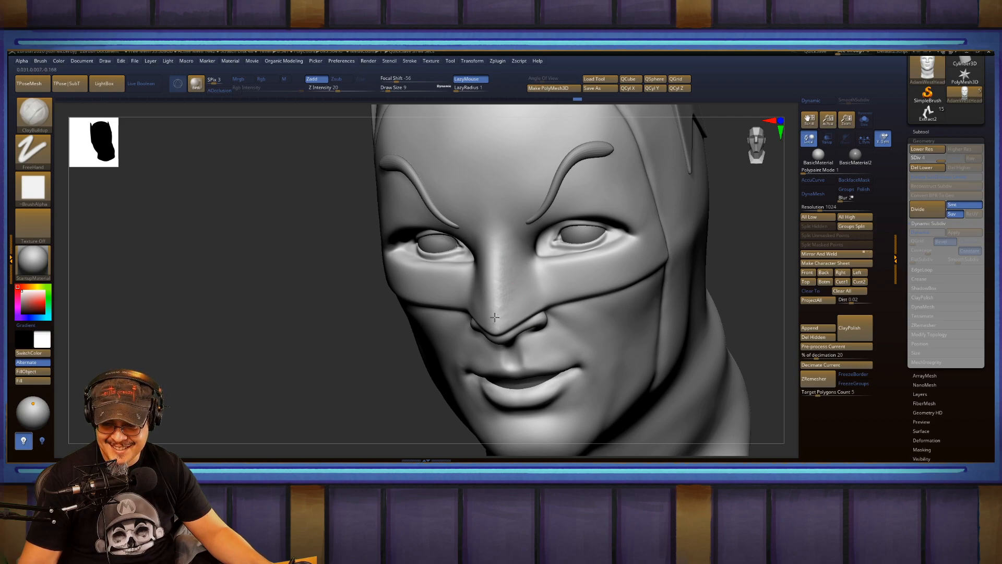
key(shift)
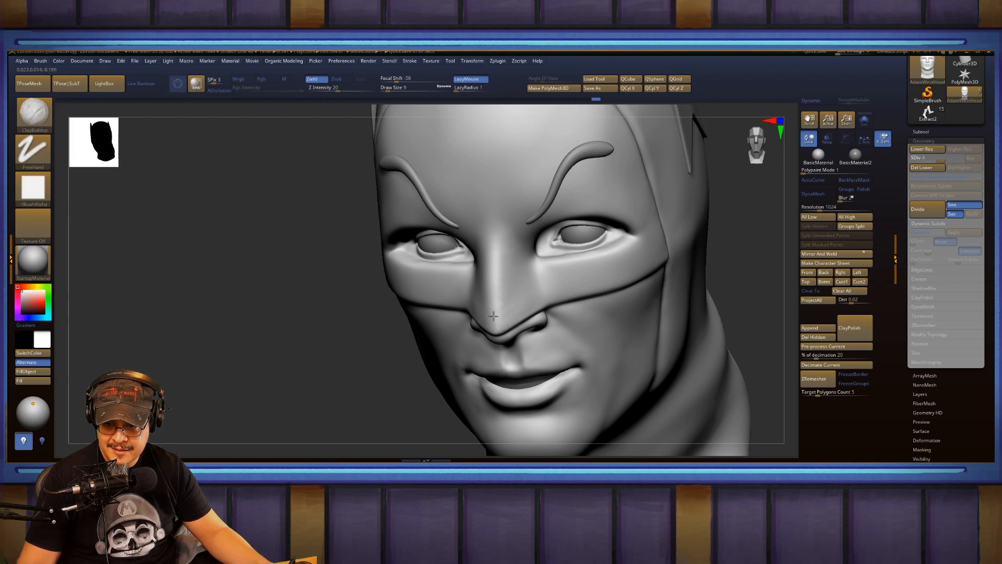
key(shift)
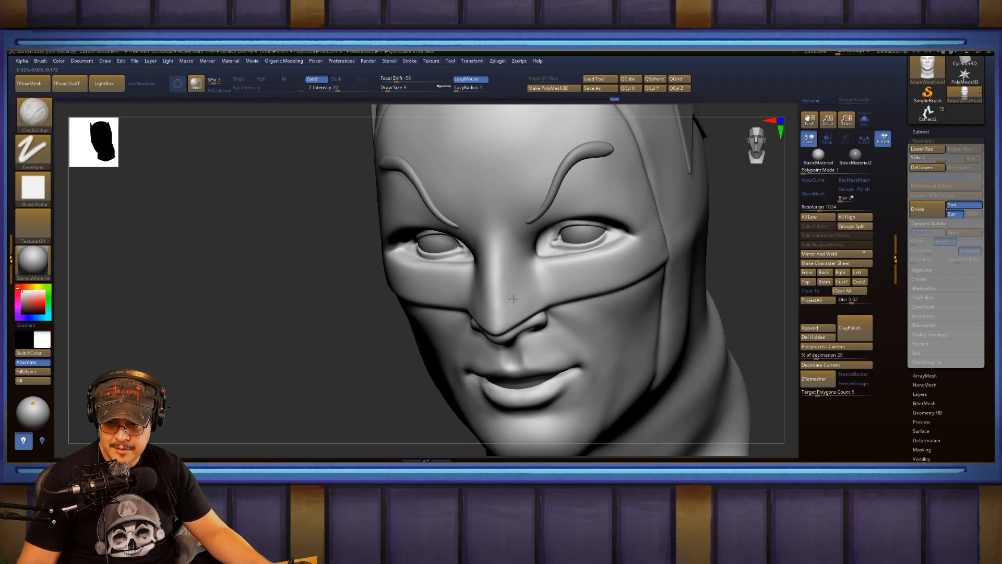
key(shift)
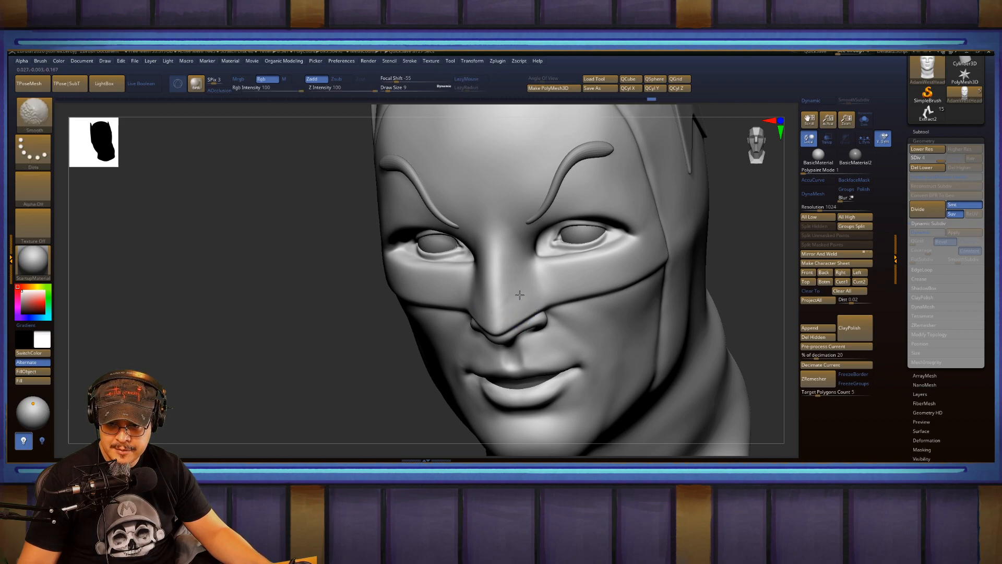
Add ClayBuildup strokes to the sides of the nose above the nostrils and smooth them into the bridge.
drag(302, 358, 434, 277)
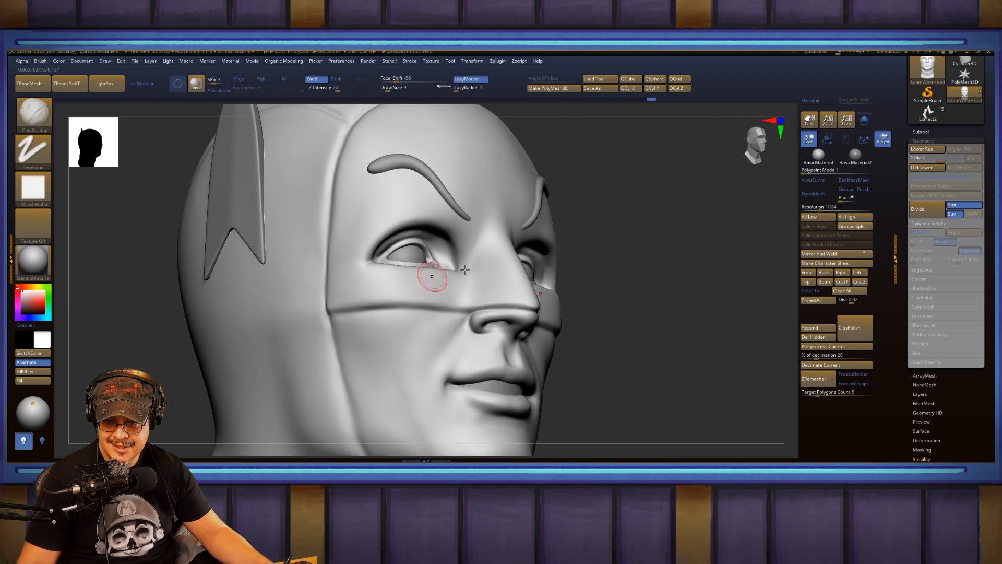
mouse_move(648, 259)
mouse_down()
mouse_move(646, 275)
mouse_move(533, 224)
mouse_up()
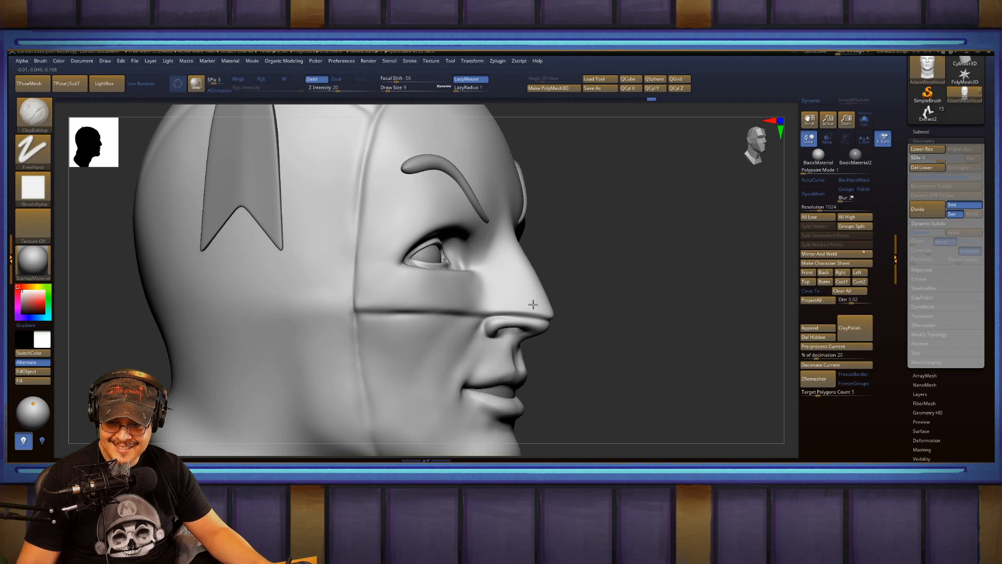
drag(647, 291, 600, 287)
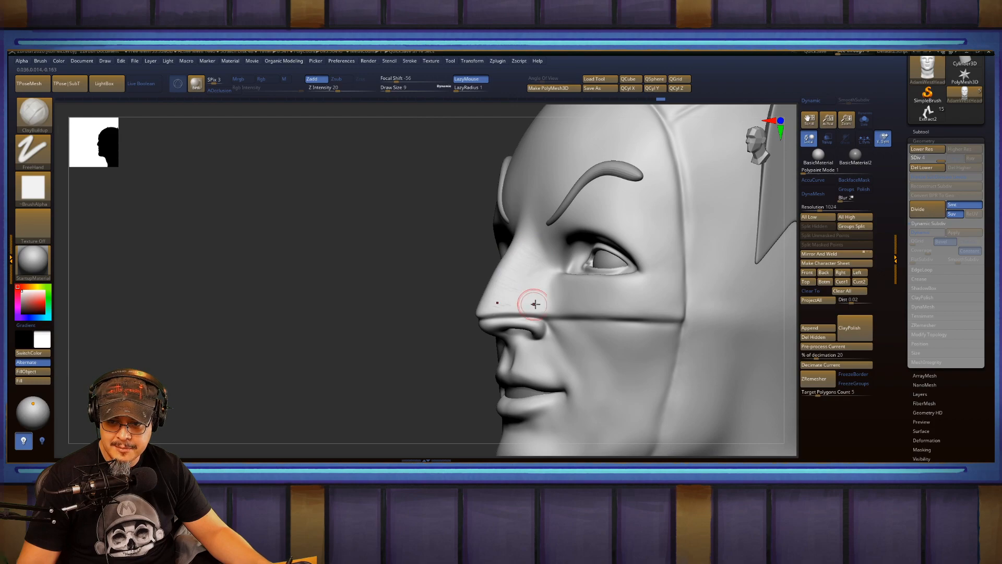
key(shift)
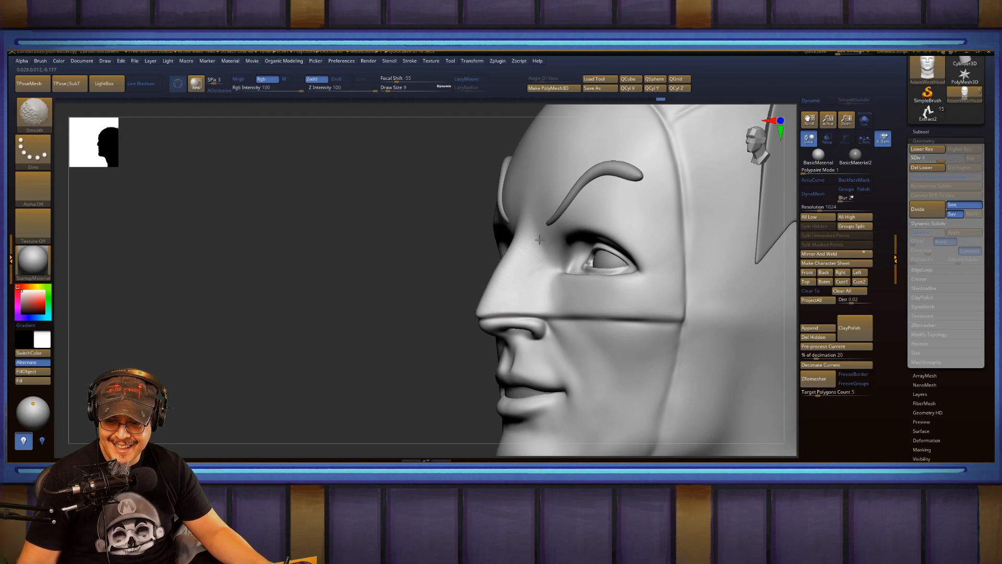
Adjust the nose bridge's profile with the Move brush at draw size 22 and smooth the nose tip.
mouse_move(358, 297)
mouse_down()
mouse_move(644, 262)
mouse_move(660, 275)
mouse_move(640, 262)
mouse_move(539, 291)
mouse_up()
key(b)
key(m)
key(v)
key(s)
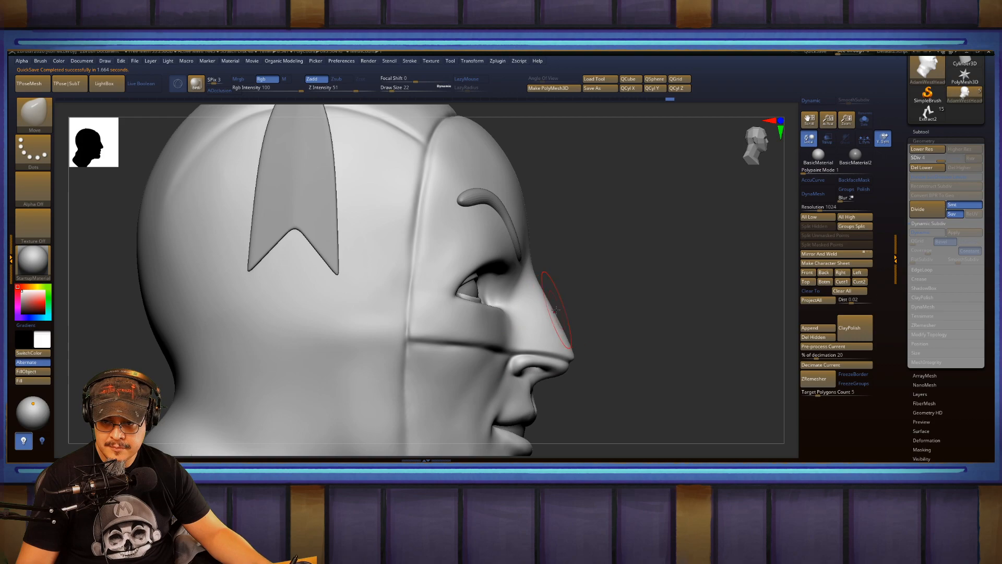
drag(623, 296, 603, 303)
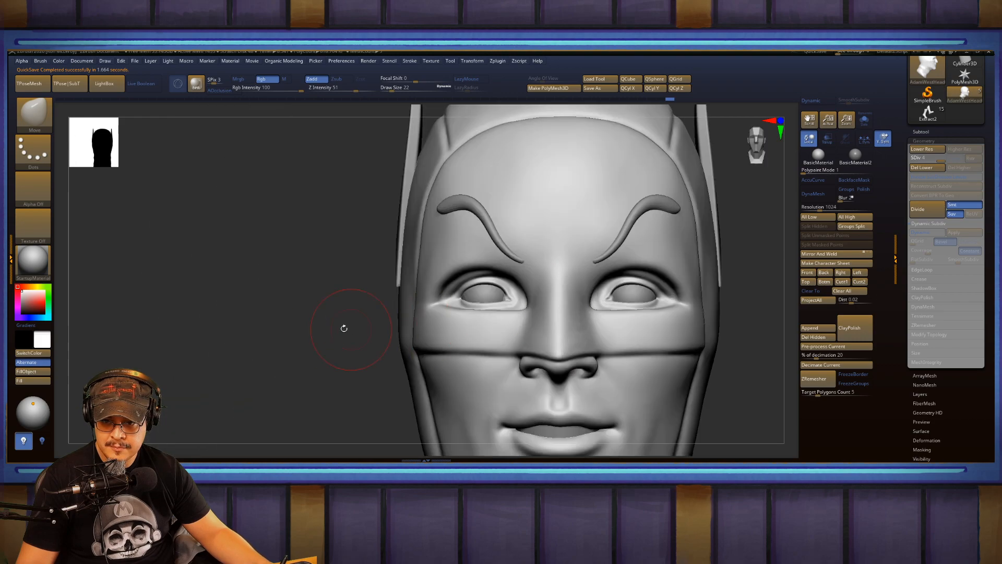
mouse_move(320, 332)
mouse_down()
mouse_move(329, 352)
mouse_move(417, 342)
mouse_up()
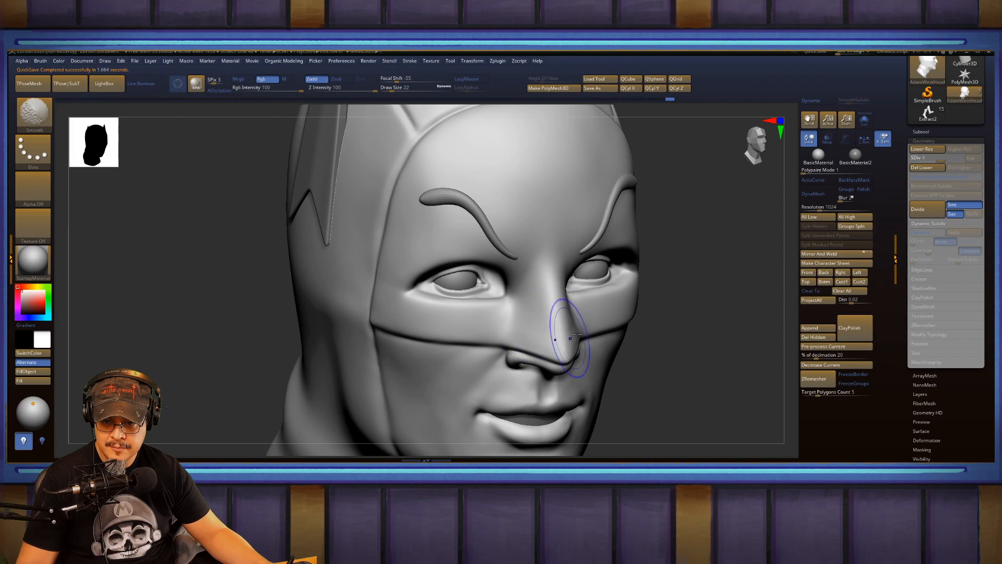
key(b)
key(m)
key(v)
mouse_move(686, 279)
mouse_down()
mouse_move(689, 256)
mouse_move(706, 256)
mouse_move(695, 277)
mouse_move(703, 349)
mouse_move(690, 245)
mouse_move(671, 324)
mouse_move(667, 259)
mouse_move(658, 288)
mouse_up()
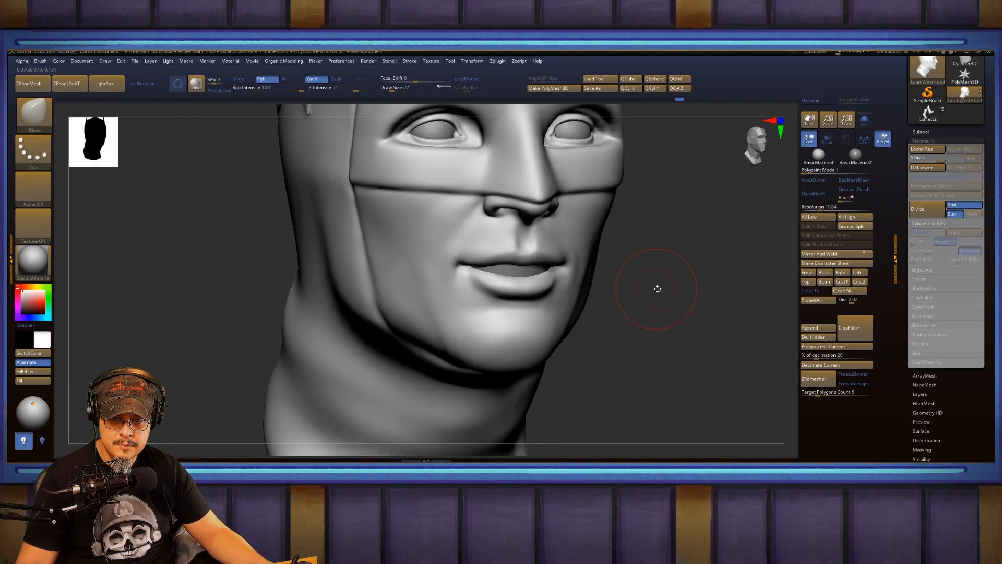
Add ClayBuildup strokes at draw size 22 to the chin's side below the mouth corner and smooth them.
key(b)
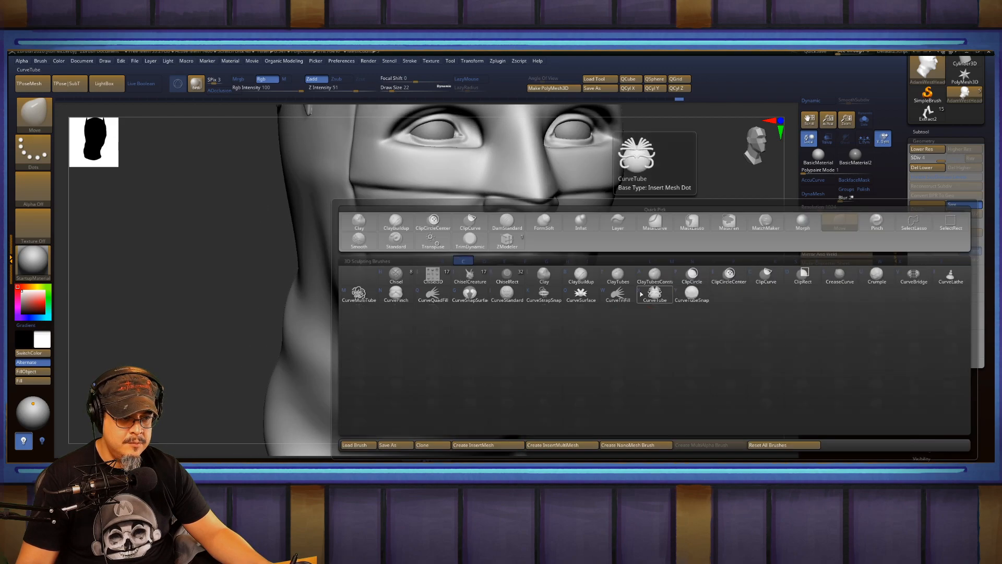
key(c)
key(b)
drag(478, 340, 490, 351)
key(shift)
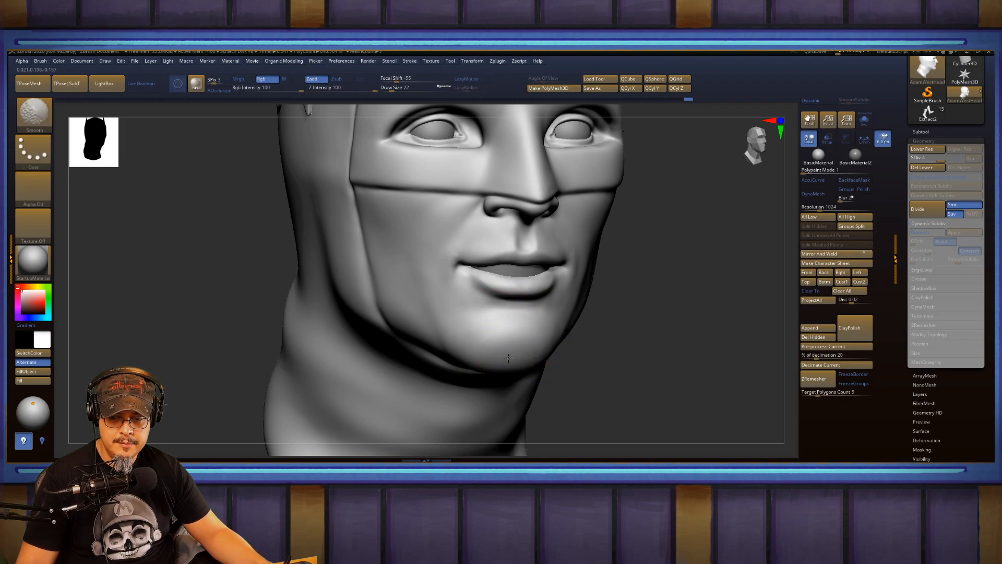
shift+drag(450, 341, 462, 327)
Smooth the face around the mouth corners and across the lower cheeks at draw size 22.
drag(693, 308, 633, 304)
drag(698, 288, 549, 308)
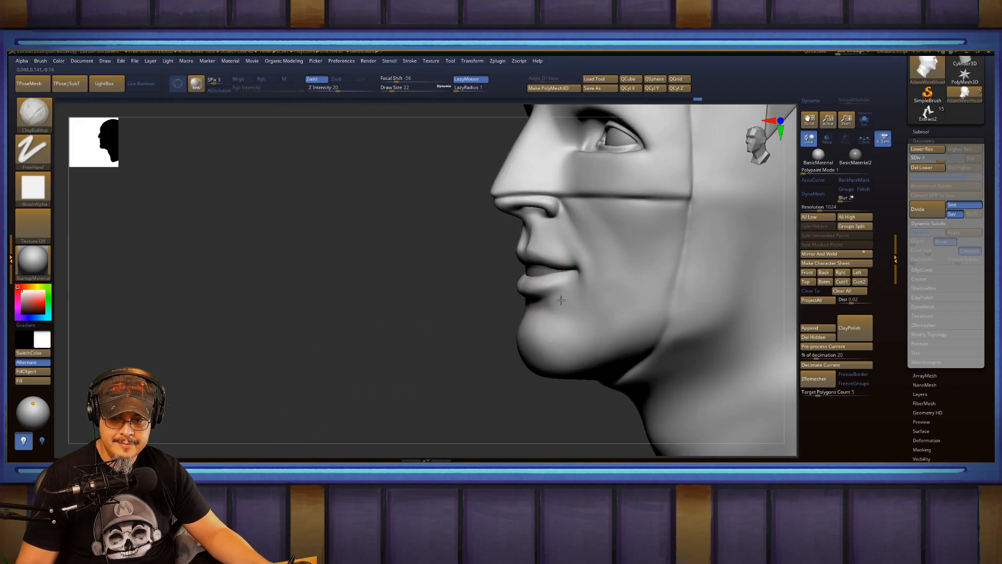
key(shift)
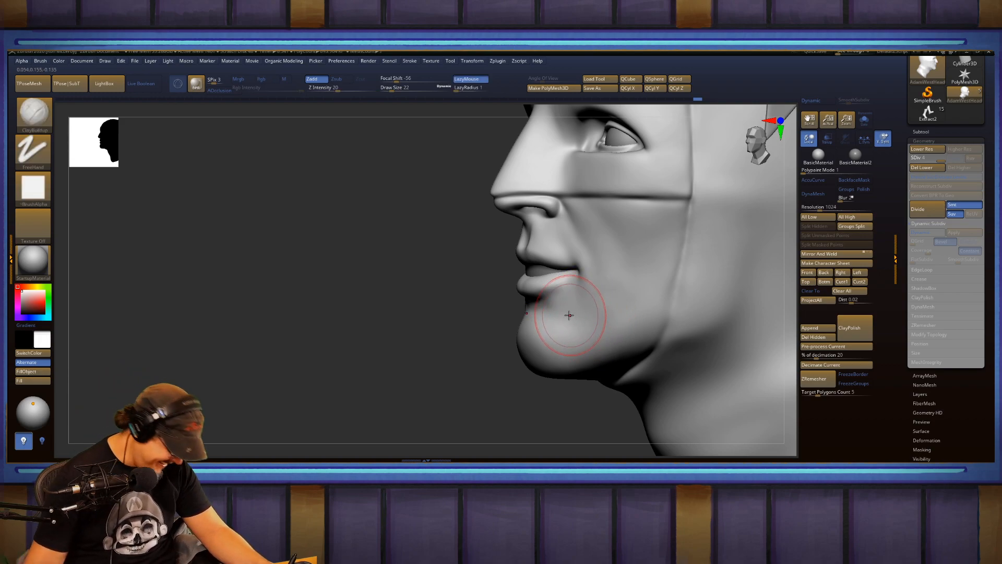
mouse_move(327, 352)
mouse_down()
mouse_move(660, 273)
mouse_move(682, 313)
mouse_move(574, 314)
mouse_up()
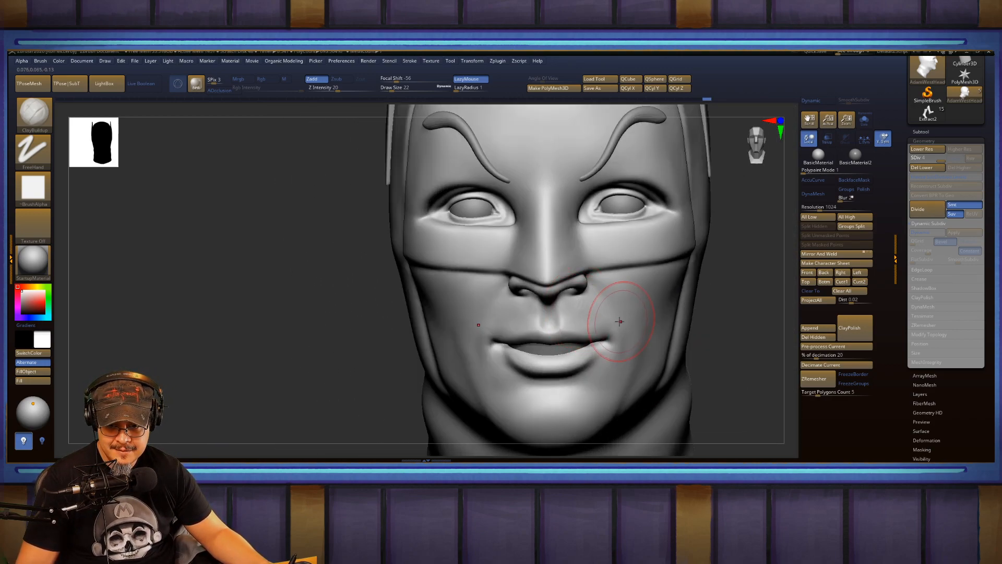
key(shift)
mouse_move(746, 290)
mouse_down()
mouse_move(688, 303)
mouse_move(721, 256)
mouse_up()
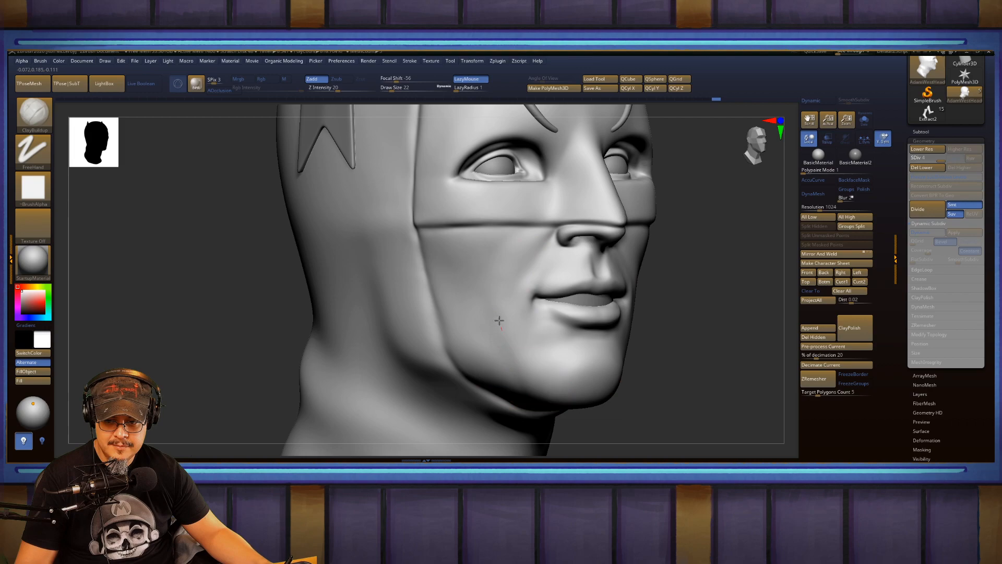
key(shift)
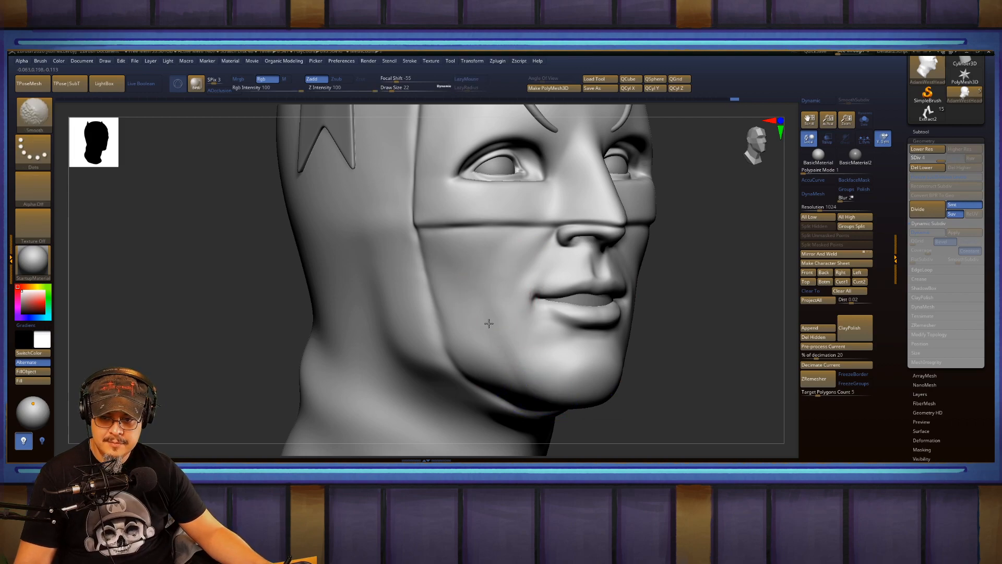
Smooth the chin and the surface below the lower lip from lower and three-quarter angles.
mouse_move(690, 300)
mouse_down()
mouse_move(705, 282)
mouse_move(689, 230)
mouse_up()
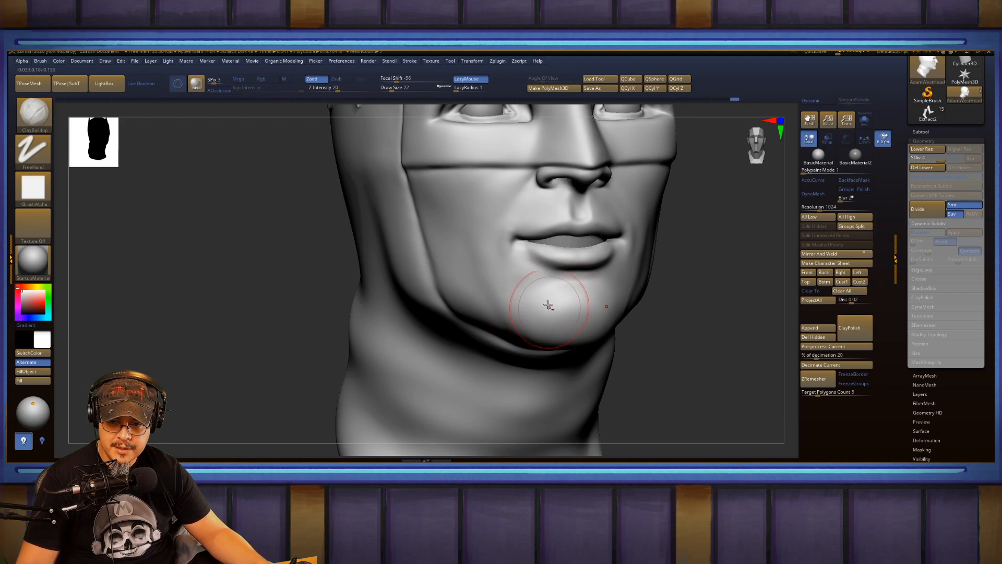
shift+drag(542, 335, 534, 321)
alt+drag(694, 278, 703, 340)
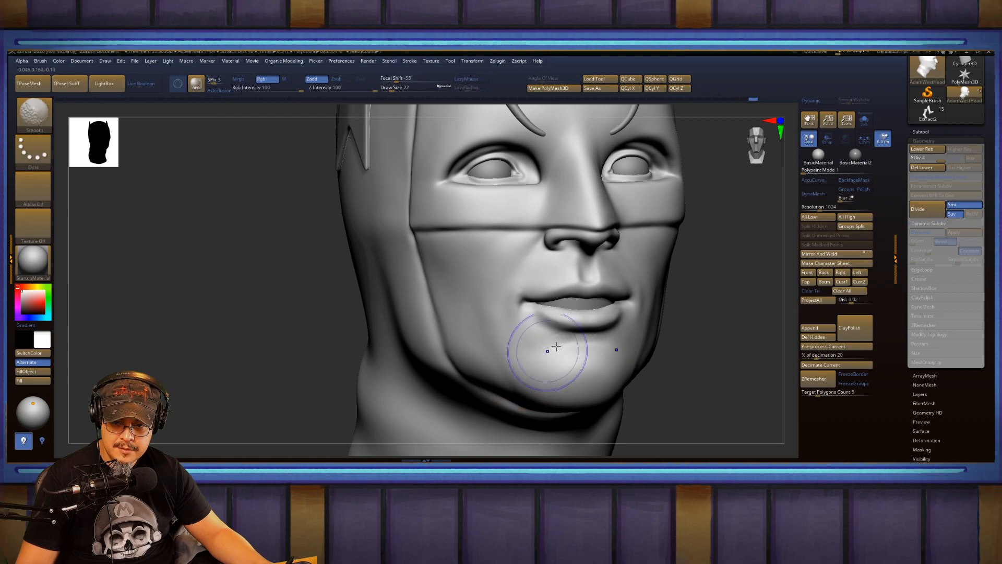
mouse_move(548, 352)
shift+mouse_down()
mouse_move(551, 340)
mouse_move(533, 344)
shift+mouse_up()
drag(725, 292, 695, 286)
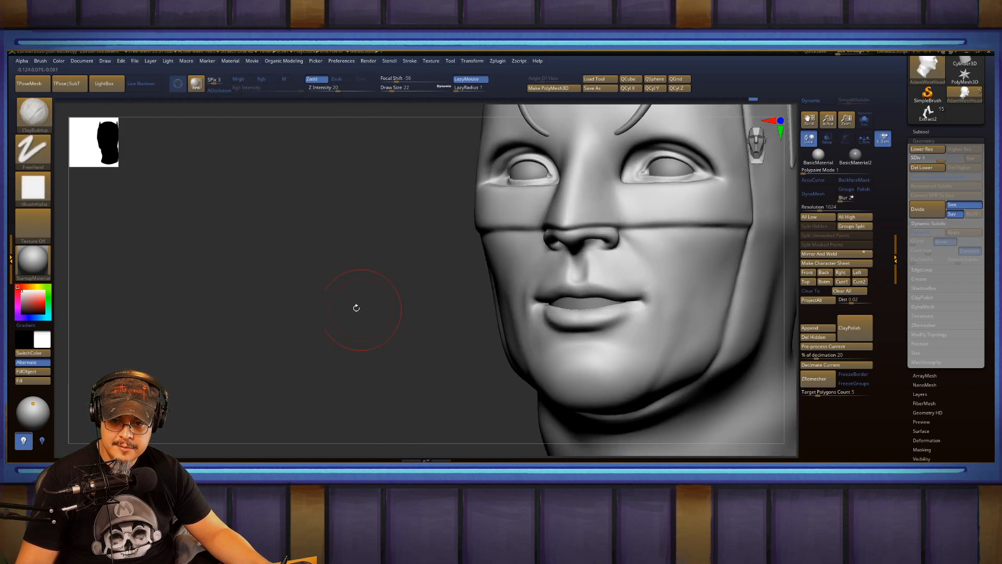
Build up the mask between the inner eye and nose bridge with ClayBuildup and smooth it towards the mask's lower edge.
drag(355, 307, 543, 286)
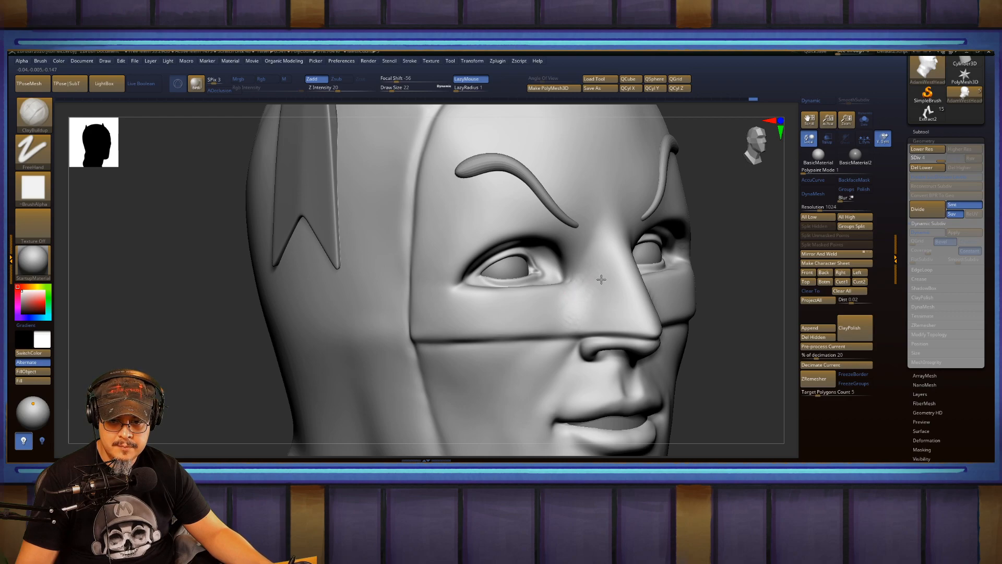
key(shift)
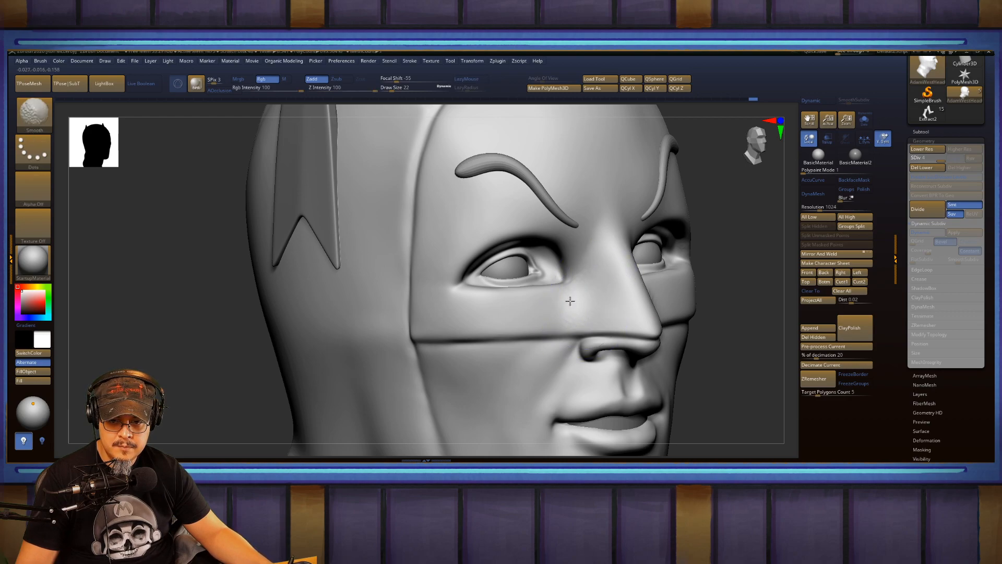
shift+drag(600, 310, 602, 286)
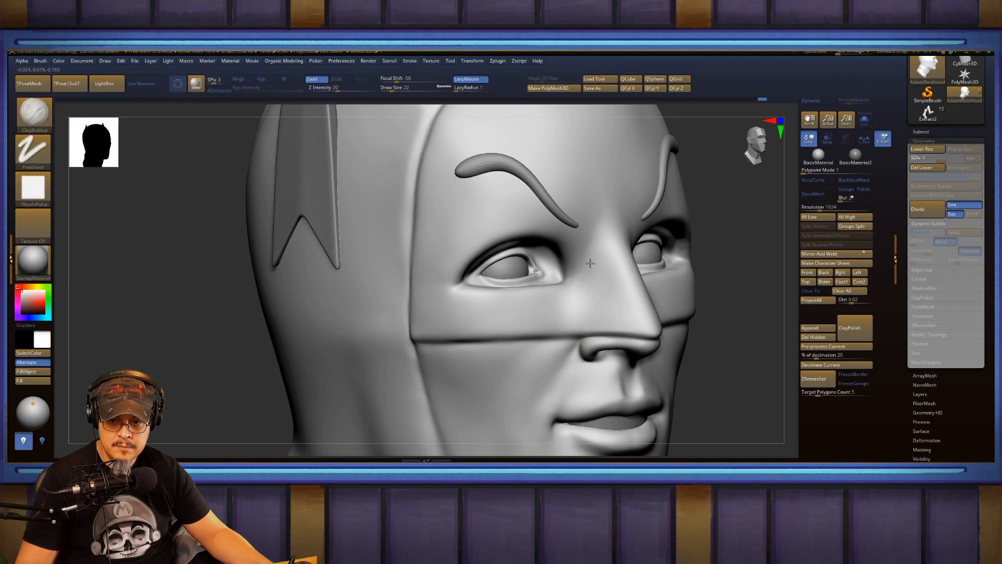
key(shift)
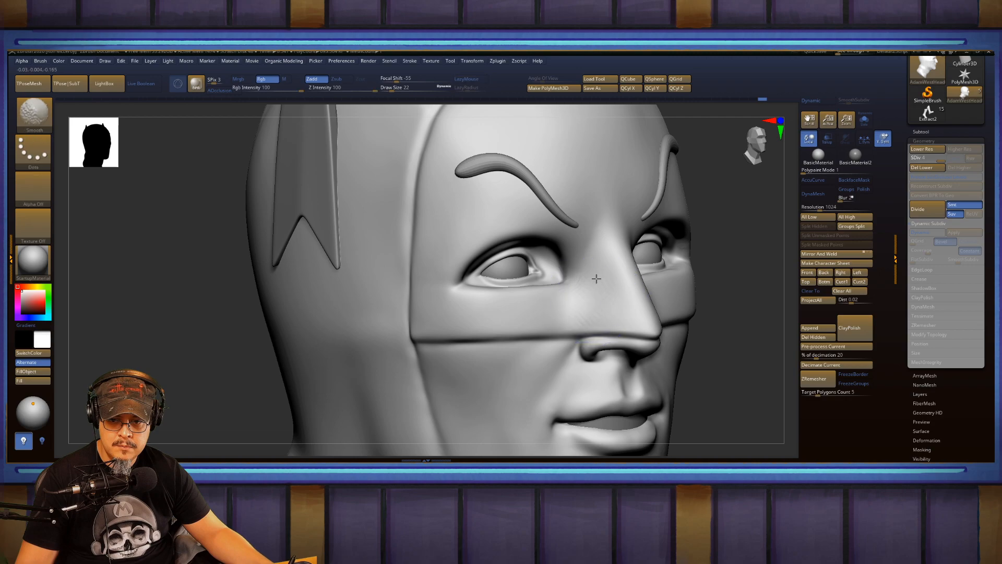
mouse_move(608, 316)
shift+mouse_down()
mouse_move(595, 270)
mouse_move(591, 291)
shift+mouse_up()
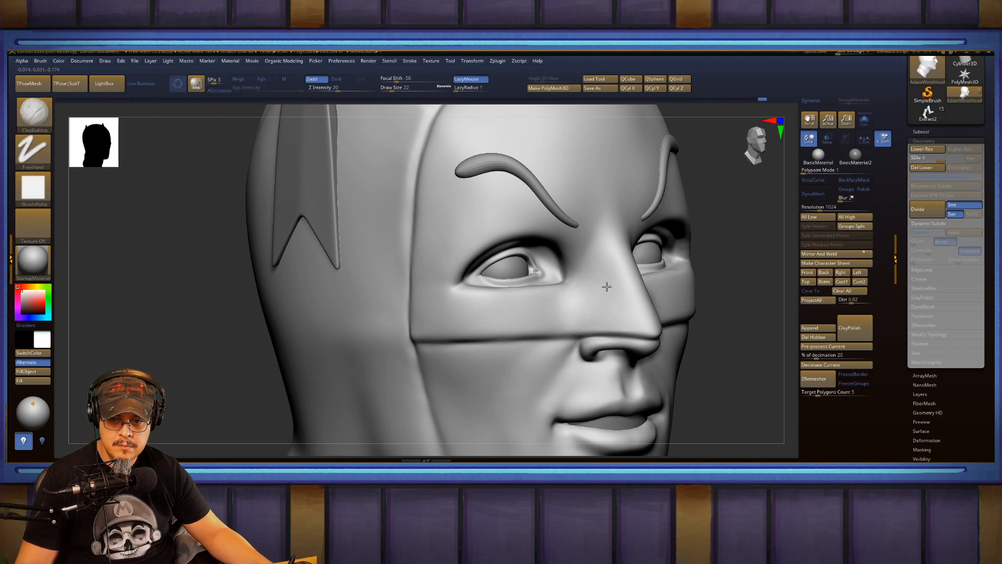
key(shift)
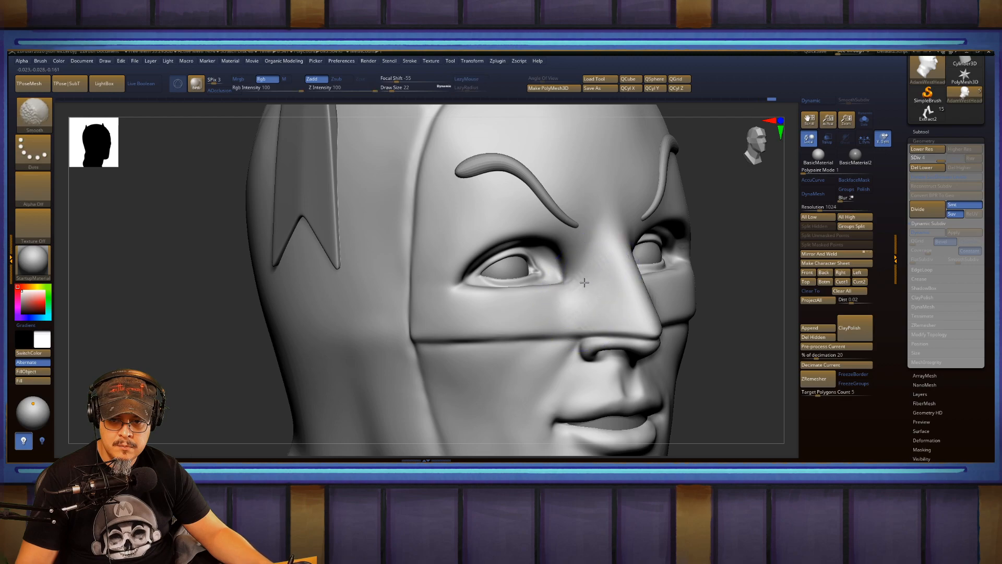
shift+drag(580, 308, 602, 309)
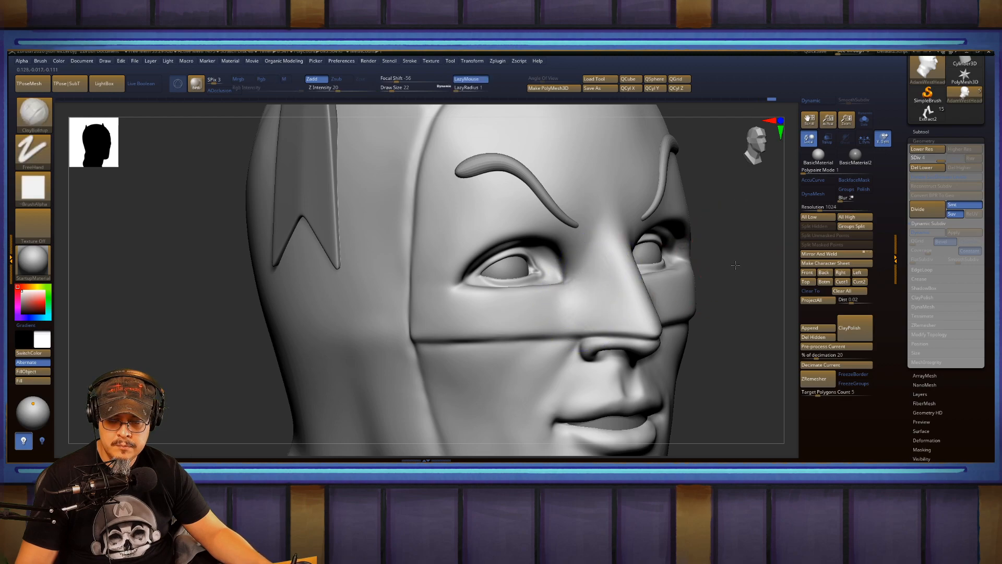
mouse_move(736, 262)
mouse_down()
mouse_move(682, 275)
mouse_move(678, 297)
mouse_up()
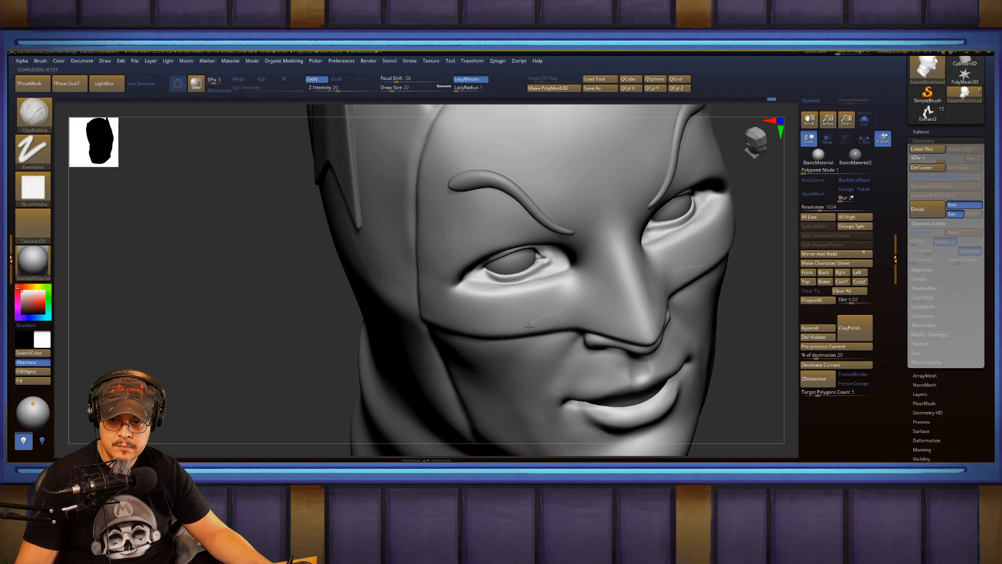
key(shift)
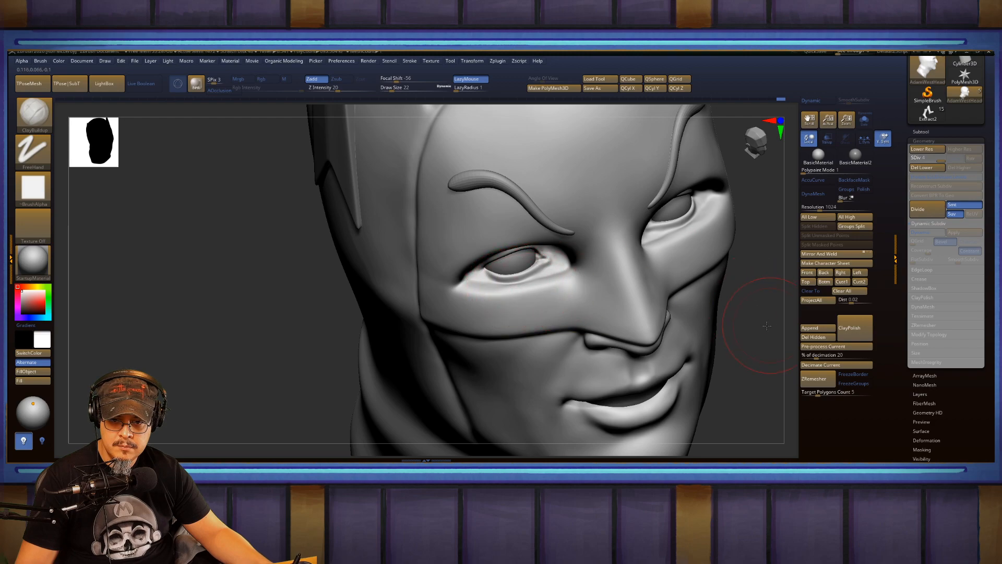
Try a DamStandard stroke along the cheek and undo it.
mouse_move(756, 312)
mouse_down()
mouse_move(754, 286)
mouse_move(725, 277)
mouse_move(637, 284)
mouse_move(611, 268)
mouse_move(657, 289)
mouse_move(673, 310)
mouse_move(711, 305)
mouse_move(687, 314)
mouse_move(668, 278)
mouse_move(675, 291)
mouse_up()
key(b)
key(d)
key(s)
mouse_move(450, 310)
mouse_down()
mouse_move(454, 340)
mouse_move(466, 341)
mouse_move(450, 313)
mouse_move(459, 327)
mouse_up()
key(ctrl+z)
key(ctrl+z)
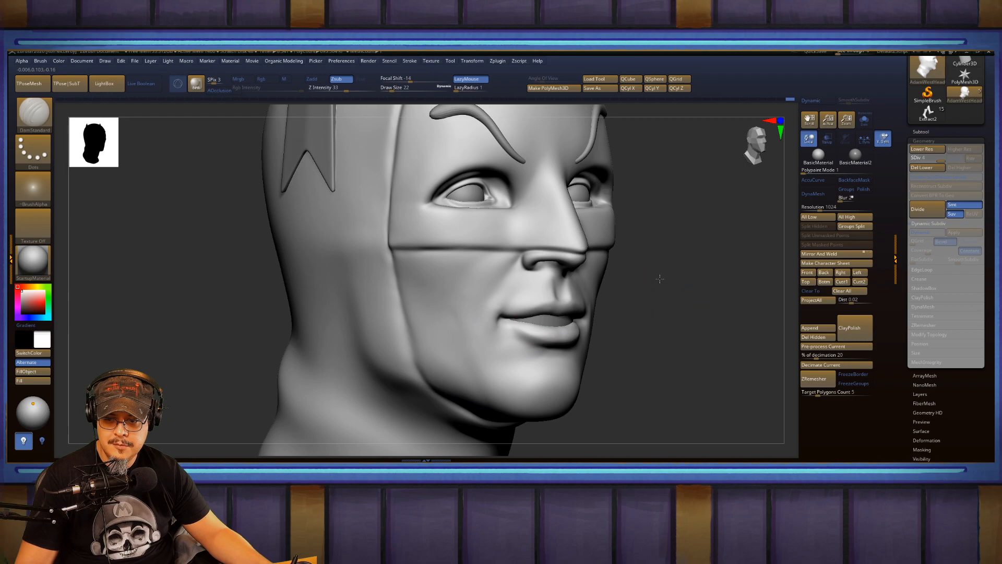
Adjust the upper lip's shape with the Move brush at draw size 9.
drag(659, 277, 621, 282)
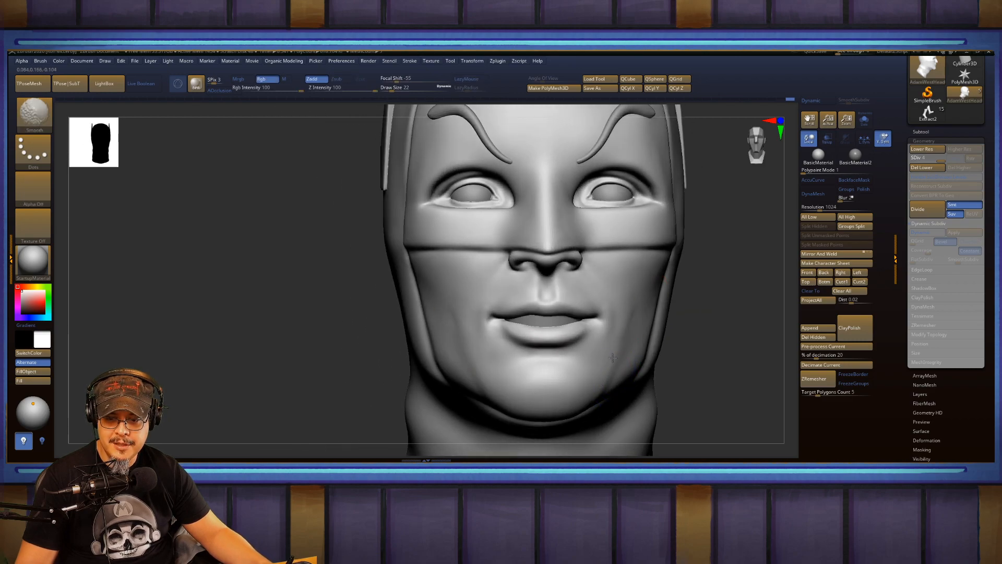
drag(707, 320, 727, 317)
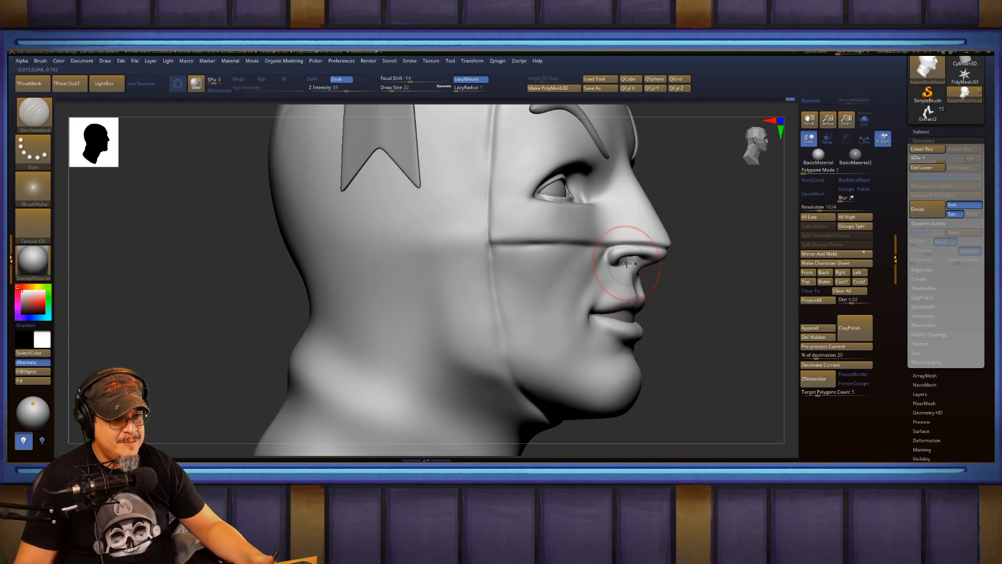
mouse_move(690, 304)
mouse_down()
mouse_move(724, 318)
mouse_move(678, 356)
mouse_move(668, 288)
mouse_move(681, 296)
mouse_move(678, 305)
mouse_move(691, 288)
mouse_move(677, 314)
mouse_up()
alt+drag(678, 339, 695, 306)
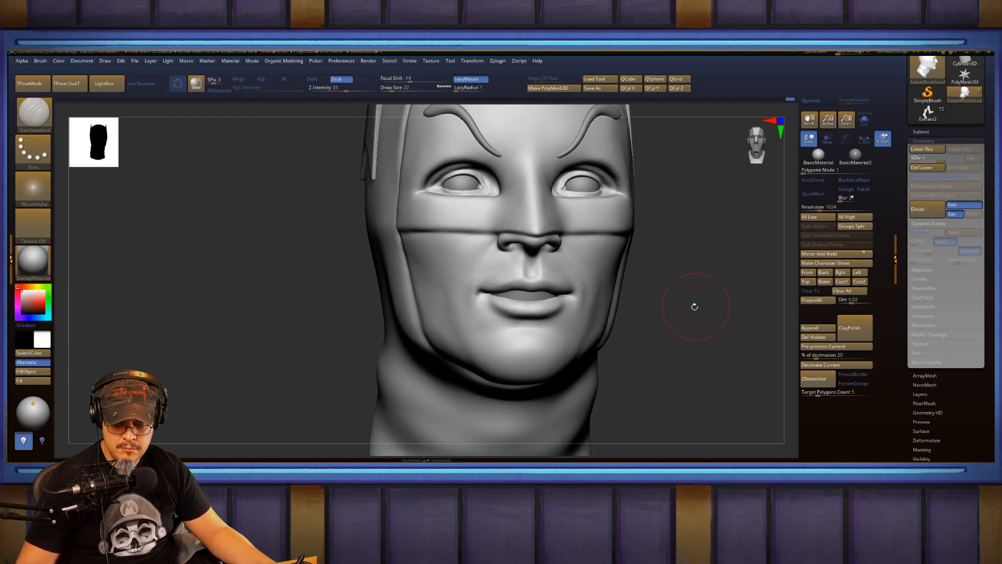
key(b)
key(m)
key(v)
key(s)
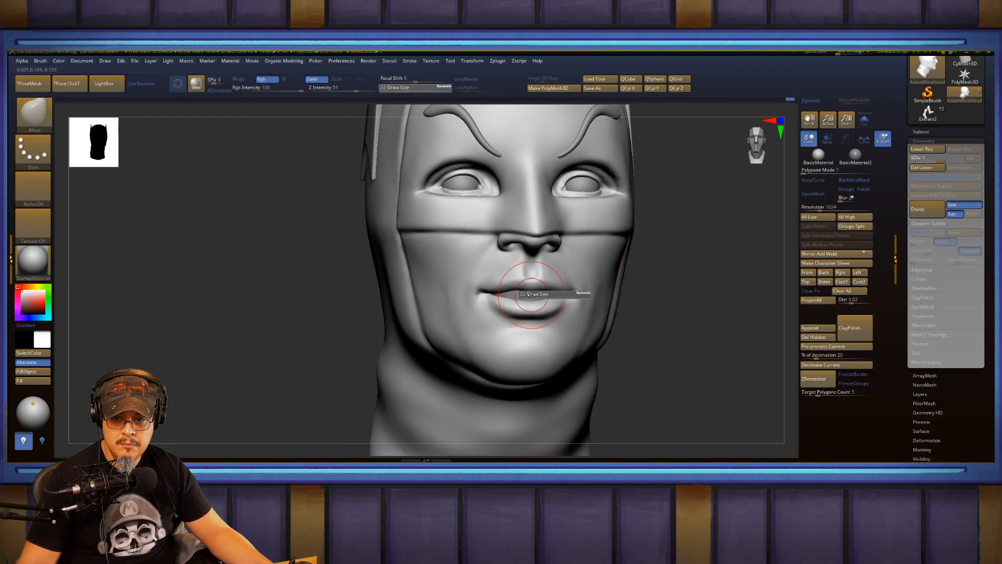
drag(529, 295, 526, 294)
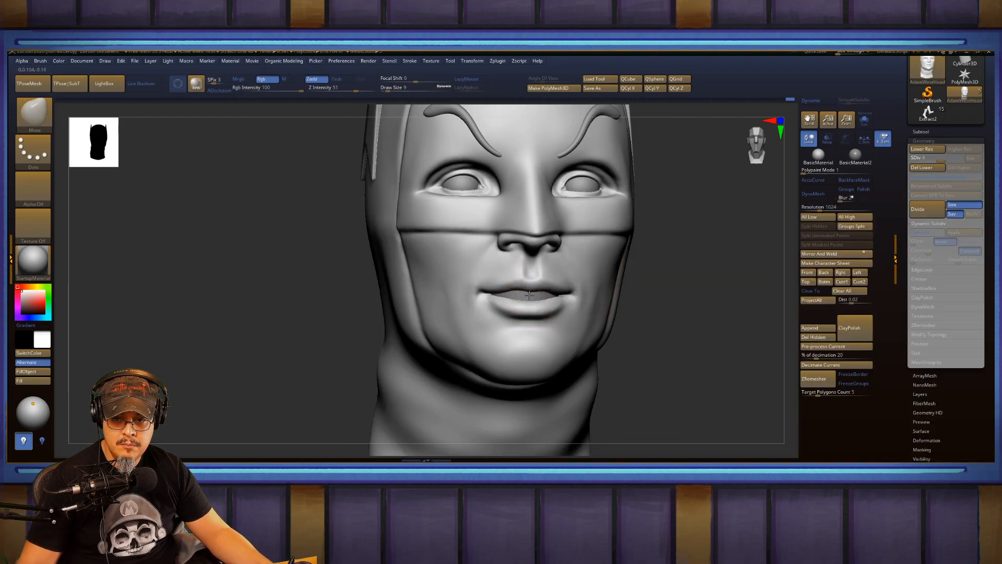
drag(695, 296, 673, 295)
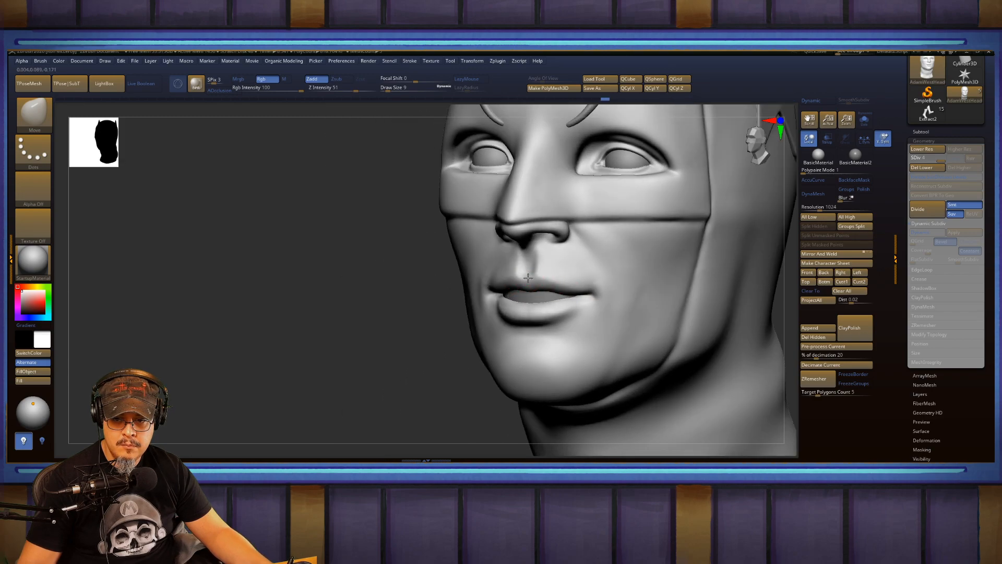
Adjust the lower face with the Move brush at draw size 20 and smooth the cheek.
mouse_move(417, 308)
mouse_down()
mouse_move(359, 323)
mouse_move(660, 290)
mouse_move(490, 331)
mouse_move(501, 328)
mouse_up()
key(s)
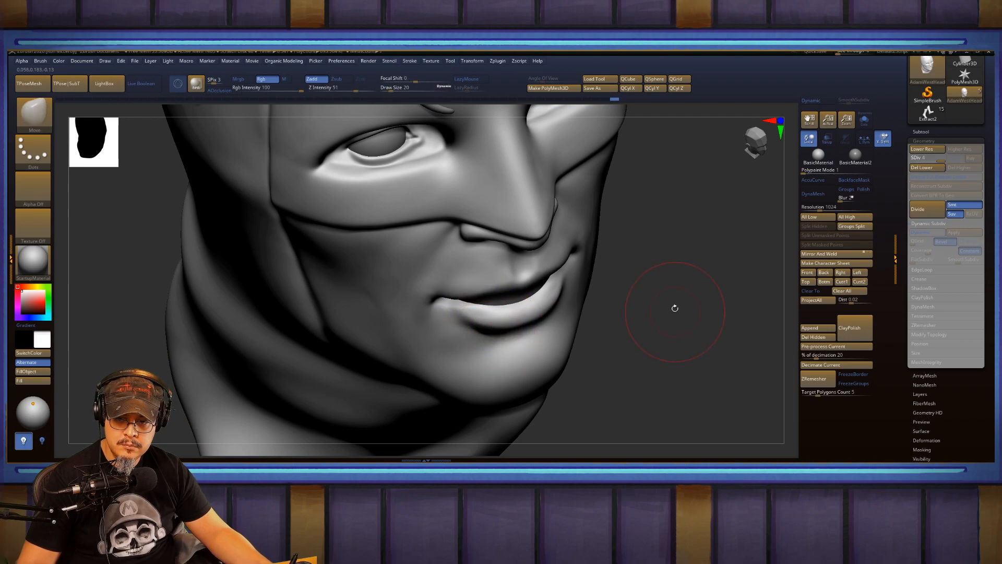
drag(675, 308, 586, 295)
key(f)
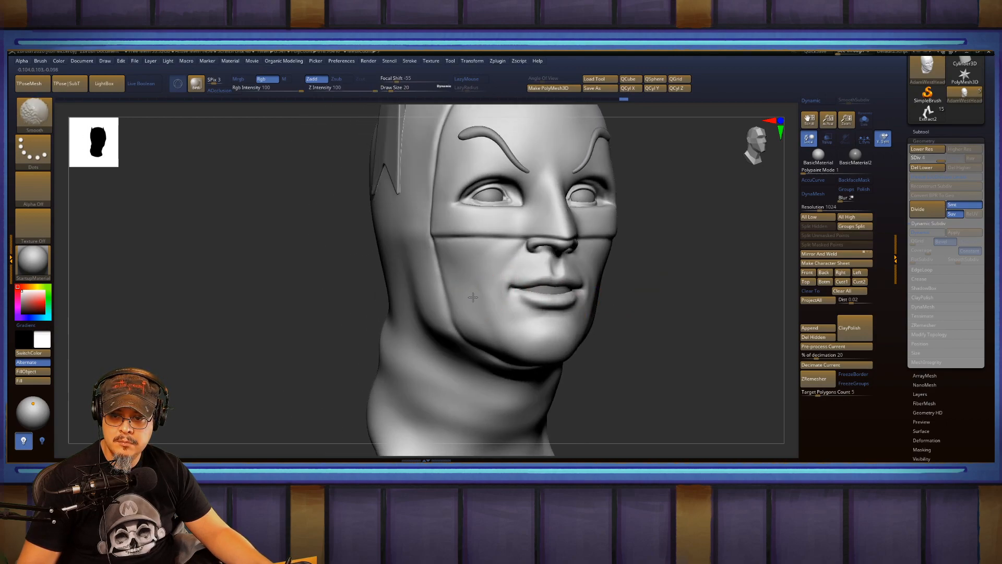
Switch to the DamStandard brush at draw size 20 and smooth the mask surface below the eyes.
drag(671, 282, 669, 277)
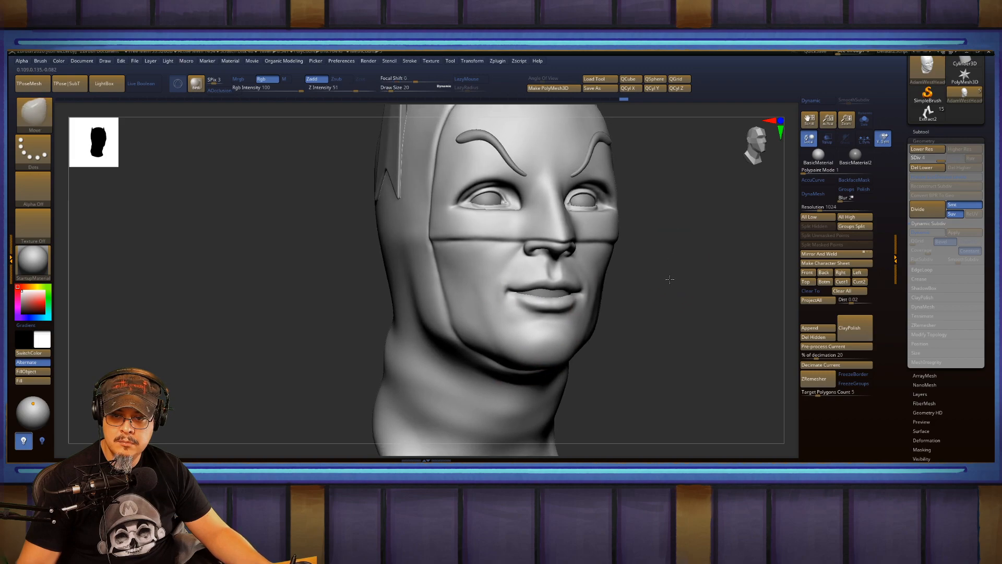
mouse_move(679, 207)
alt+mouse_down()
mouse_move(678, 289)
mouse_move(689, 293)
mouse_move(696, 275)
alt+mouse_up()
alt+drag(707, 236, 691, 275)
mouse_move(698, 311)
alt+mouse_down()
mouse_move(713, 270)
mouse_move(715, 315)
mouse_move(734, 286)
mouse_move(713, 277)
mouse_move(724, 294)
alt+mouse_up()
key(b)
key(d)
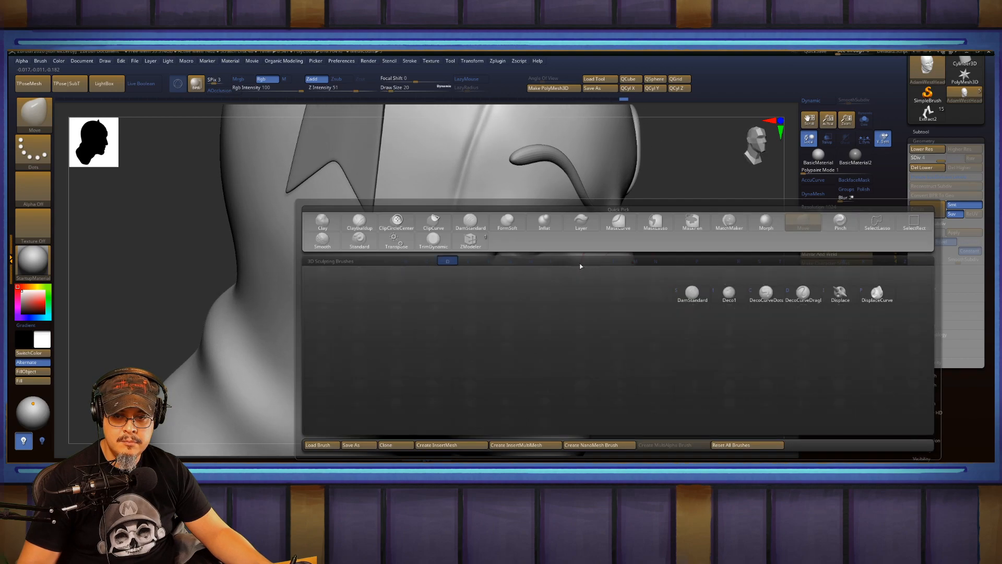
key(s)
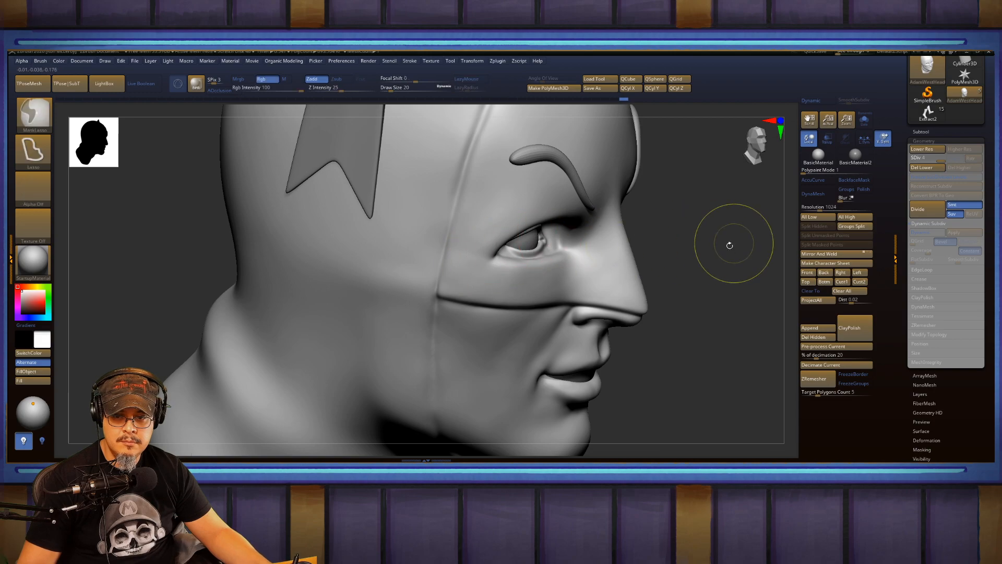
drag(729, 244, 694, 258)
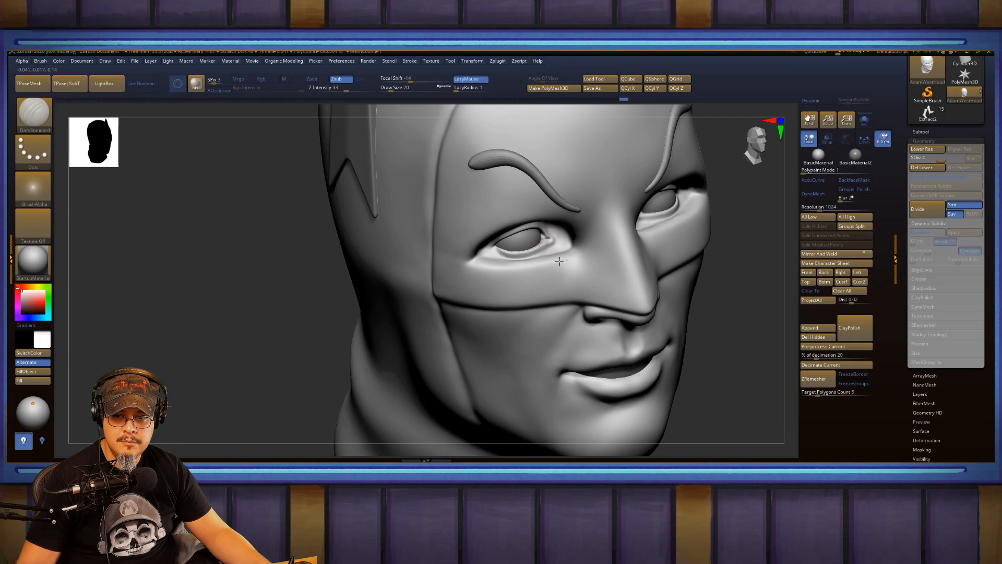
alt+drag(729, 306, 680, 289)
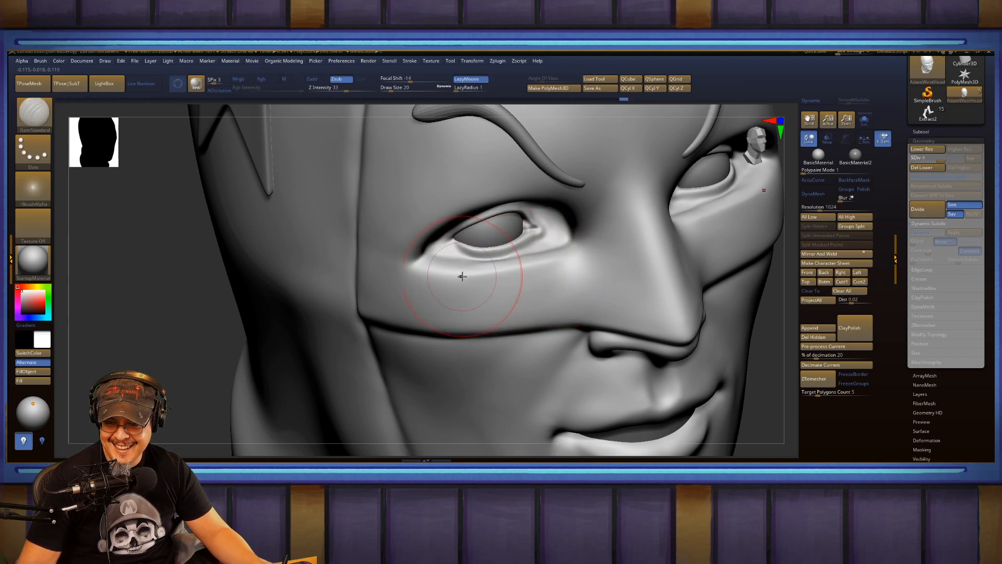
key(shift)
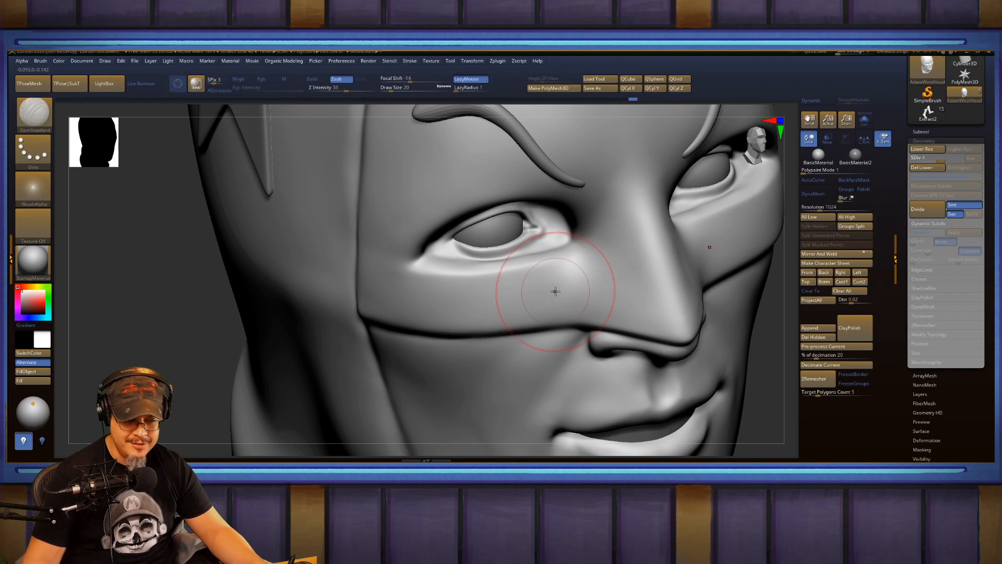
key(f)
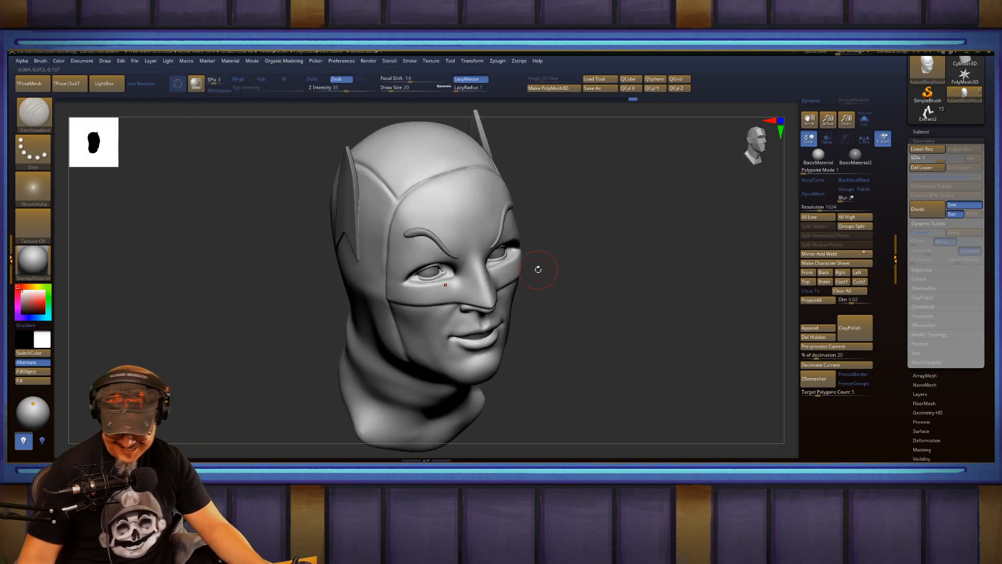
Try DamStandard strokes on the cheek beside the mouth and undo the last two changes.
mouse_move(618, 299)
mouse_down()
mouse_move(618, 268)
mouse_move(637, 284)
mouse_move(719, 285)
mouse_move(526, 278)
mouse_up()
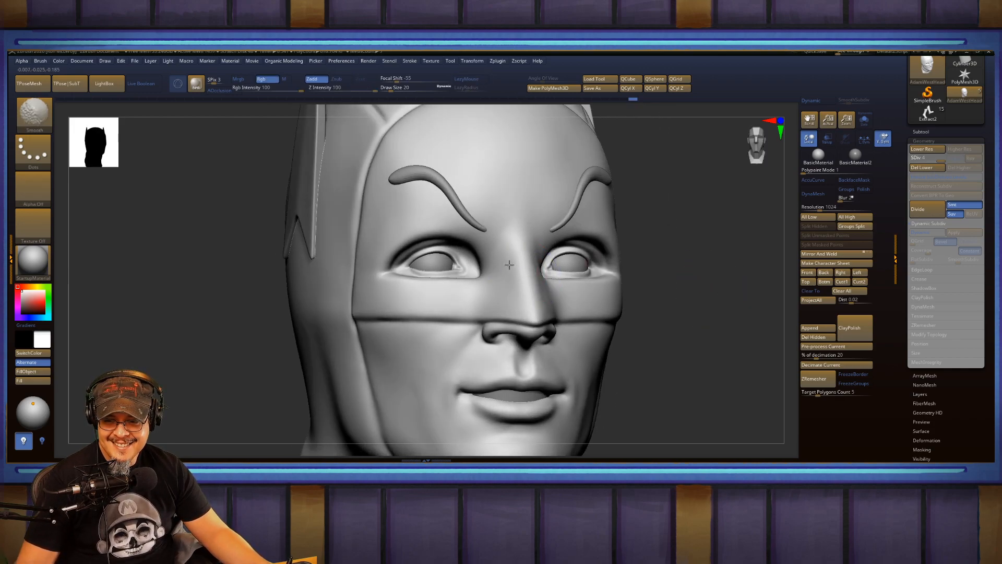
mouse_move(640, 274)
mouse_down()
mouse_move(680, 258)
mouse_move(694, 217)
mouse_up()
alt+drag(659, 287, 677, 199)
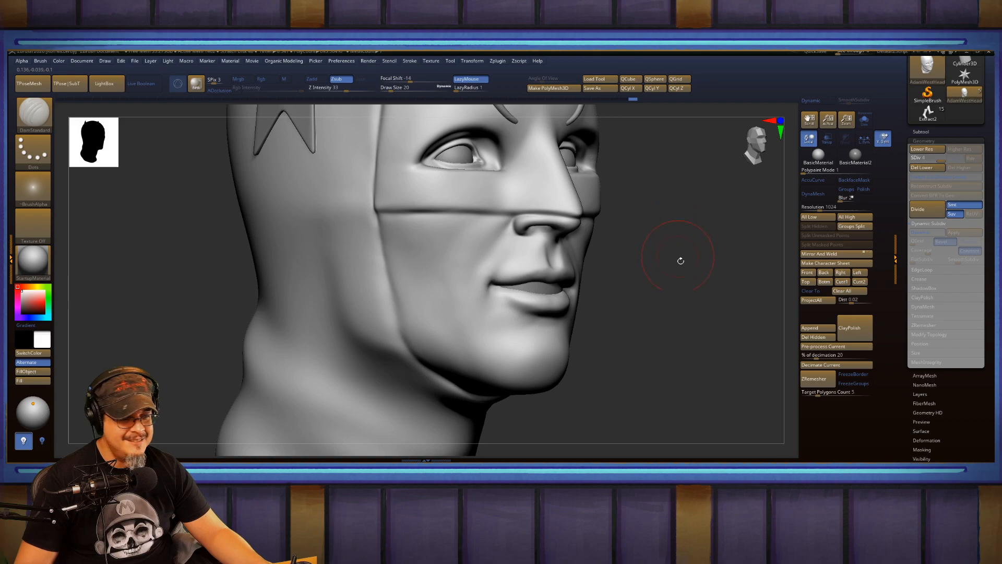
mouse_move(680, 261)
alt+mouse_down()
mouse_move(681, 283)
mouse_move(711, 277)
mouse_move(691, 280)
alt+mouse_up()
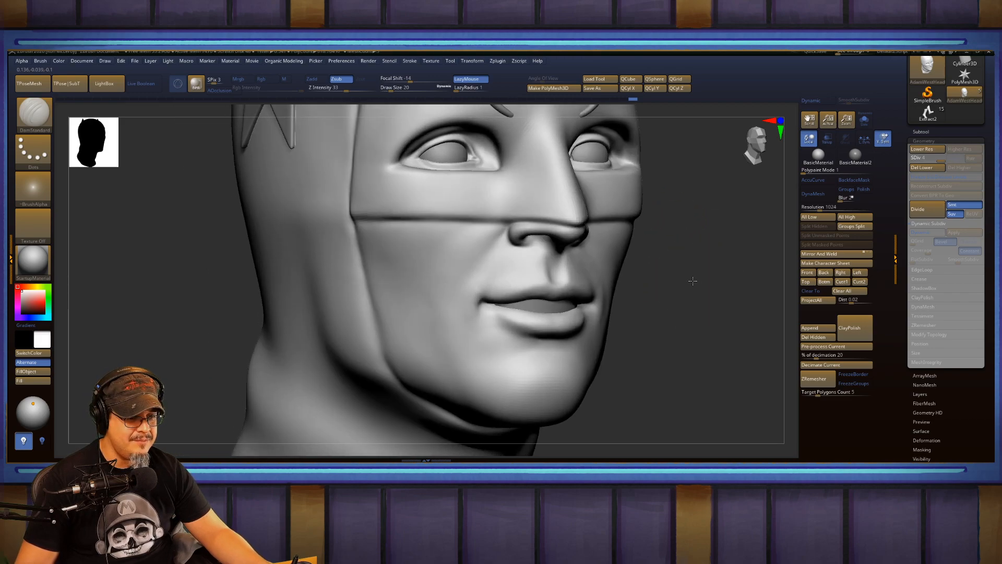
drag(710, 317, 527, 318)
key(f)
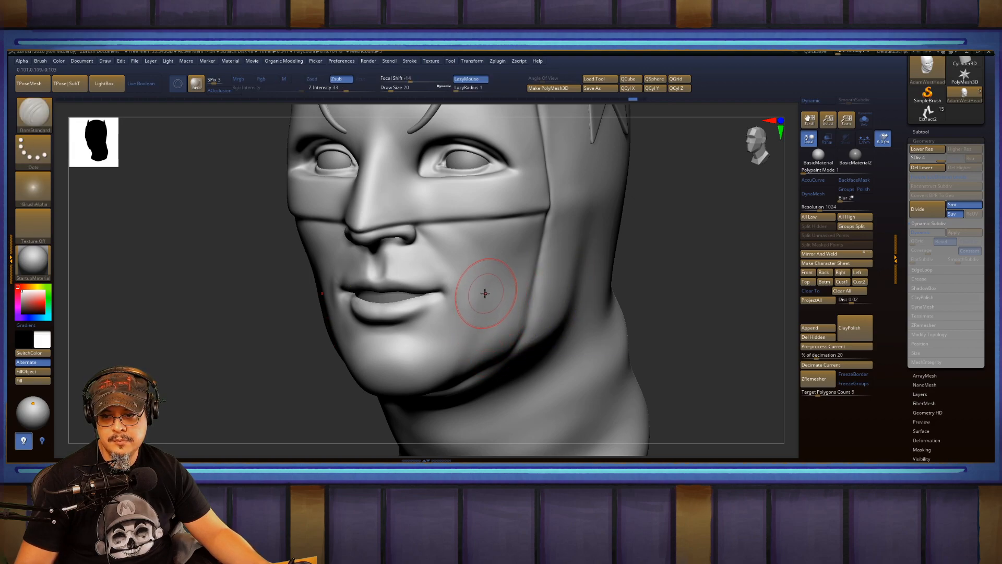
mouse_move(483, 327)
mouse_down()
mouse_move(486, 305)
mouse_move(479, 349)
mouse_move(488, 305)
mouse_up()
key(ctrl+z)
key(ctrl+z)
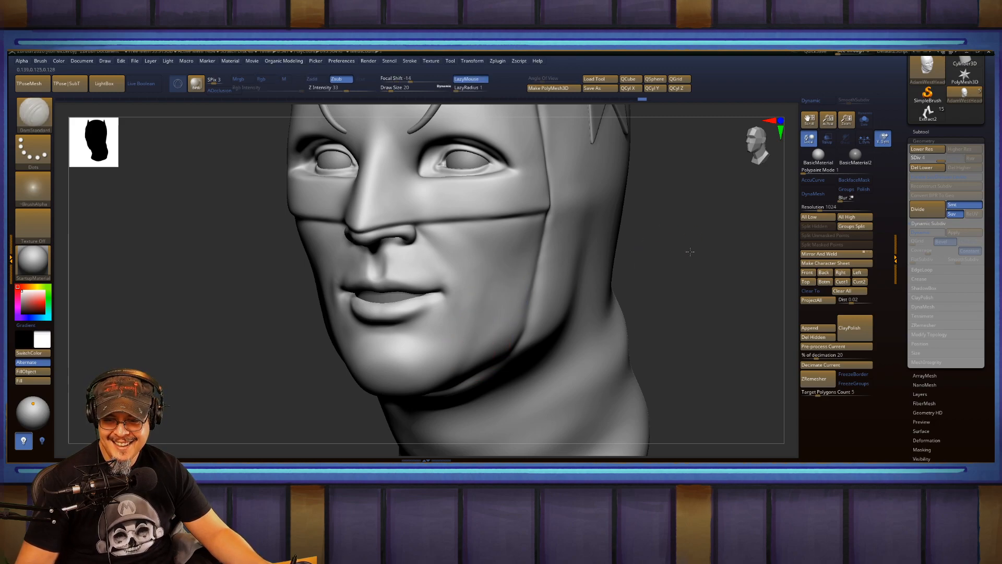
Switch to the ClayBuildup brush at draw size 20, build up the cheek beside the mouth, and smooth it.
mouse_move(663, 271)
mouse_down()
mouse_move(700, 245)
mouse_move(623, 263)
mouse_up()
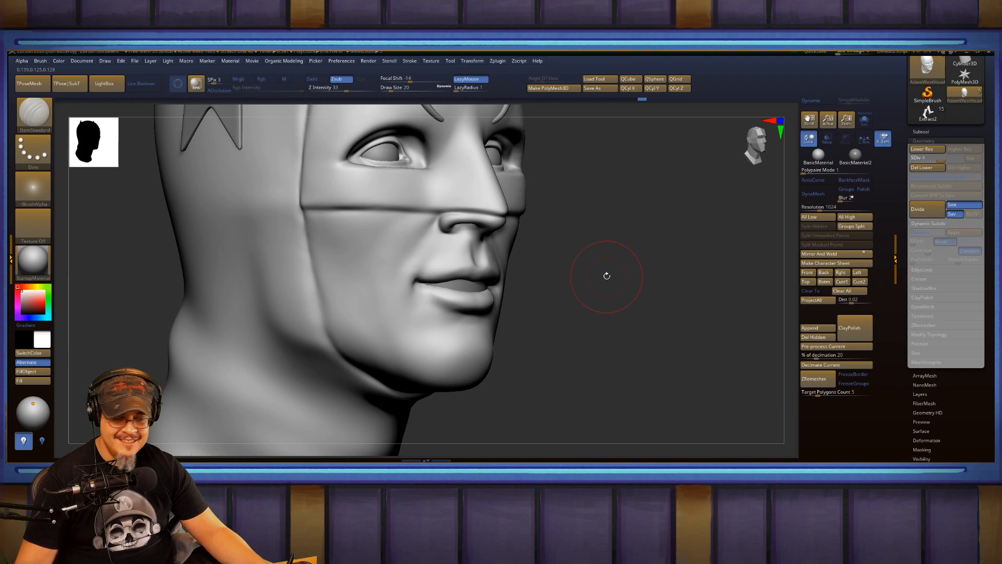
key(b)
key(c)
key(b)
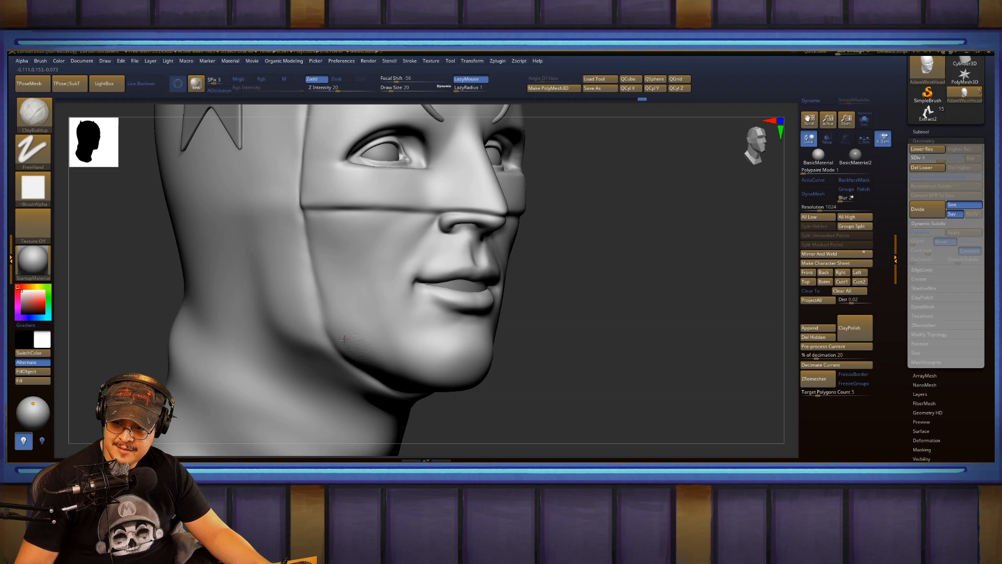
key(shift)
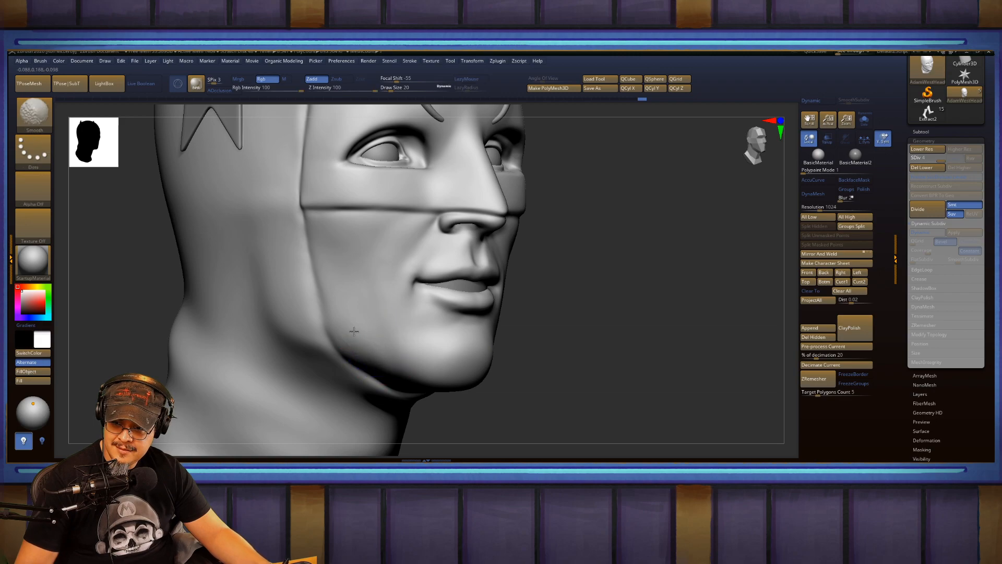
drag(613, 301, 580, 291)
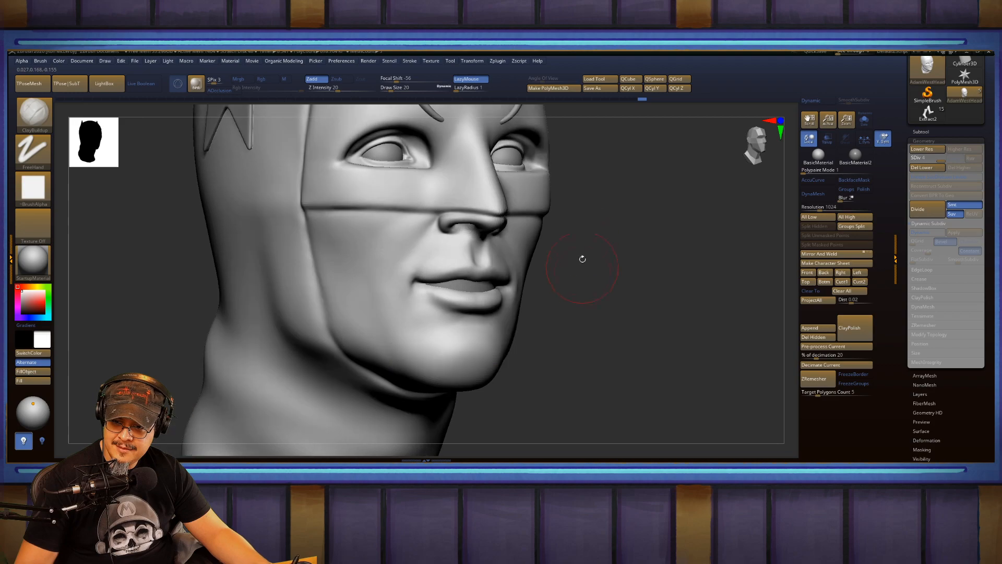
mouse_move(636, 236)
mouse_down()
mouse_move(637, 262)
mouse_move(619, 257)
mouse_up()
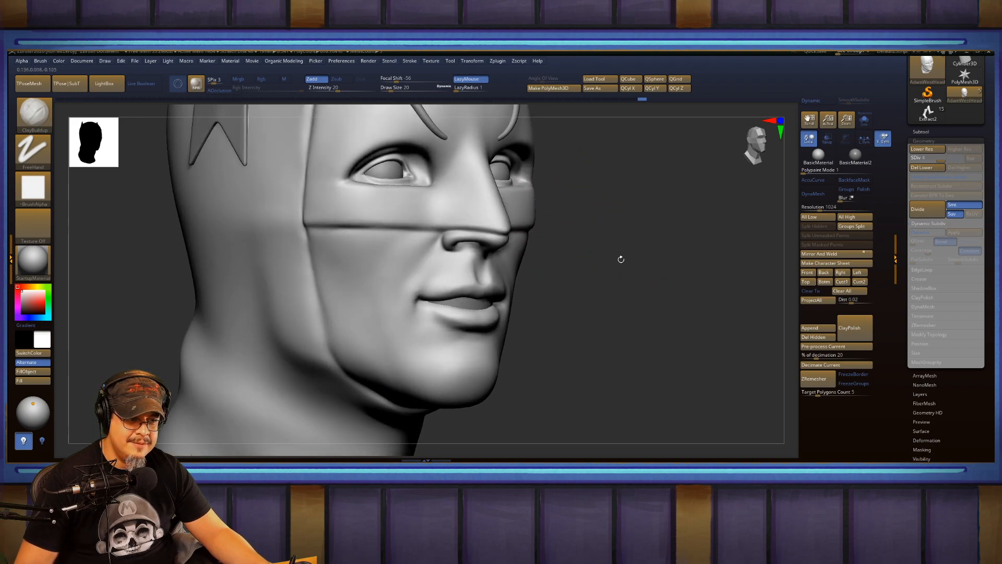
drag(383, 297, 396, 372)
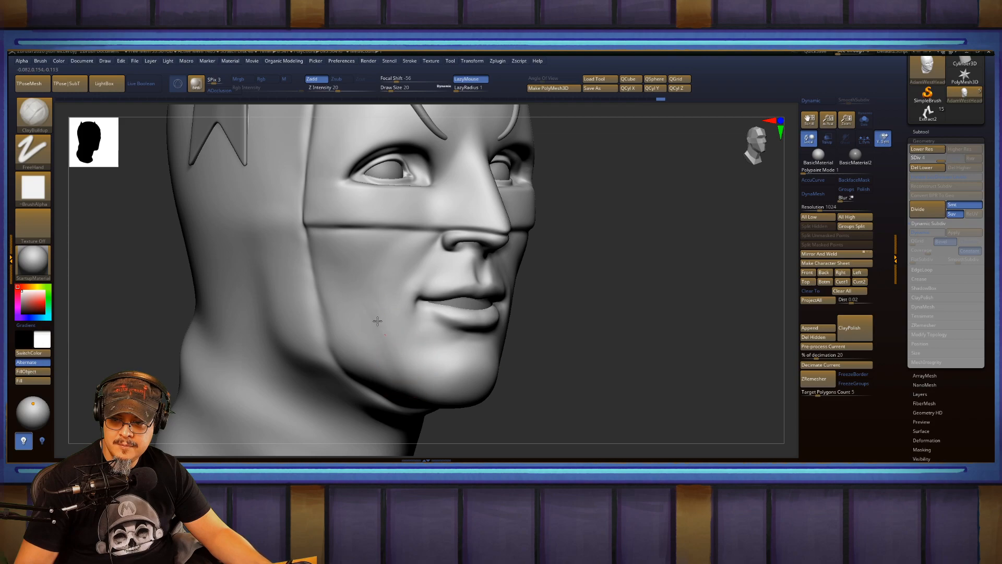
drag(386, 338, 405, 366)
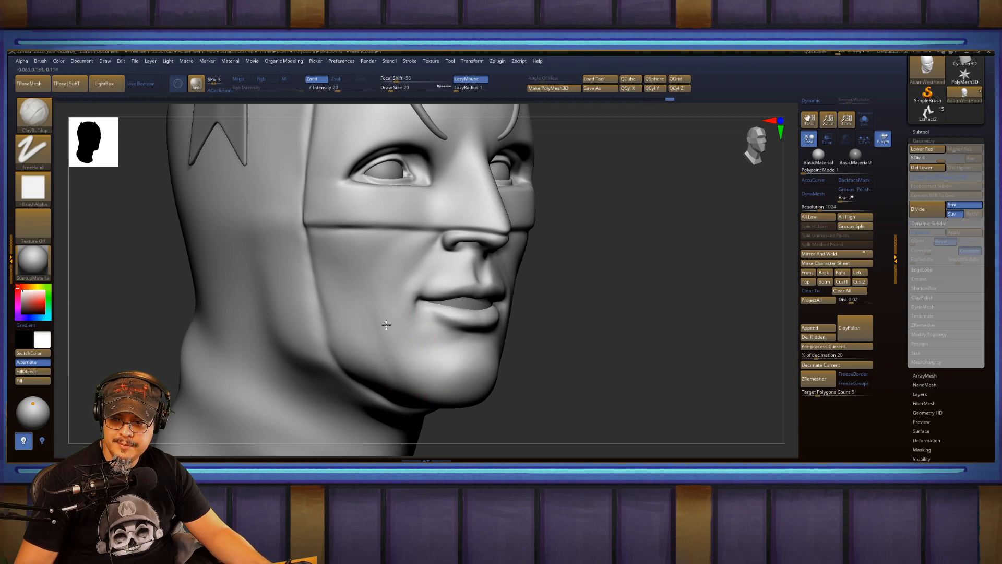
shift+drag(384, 340, 372, 309)
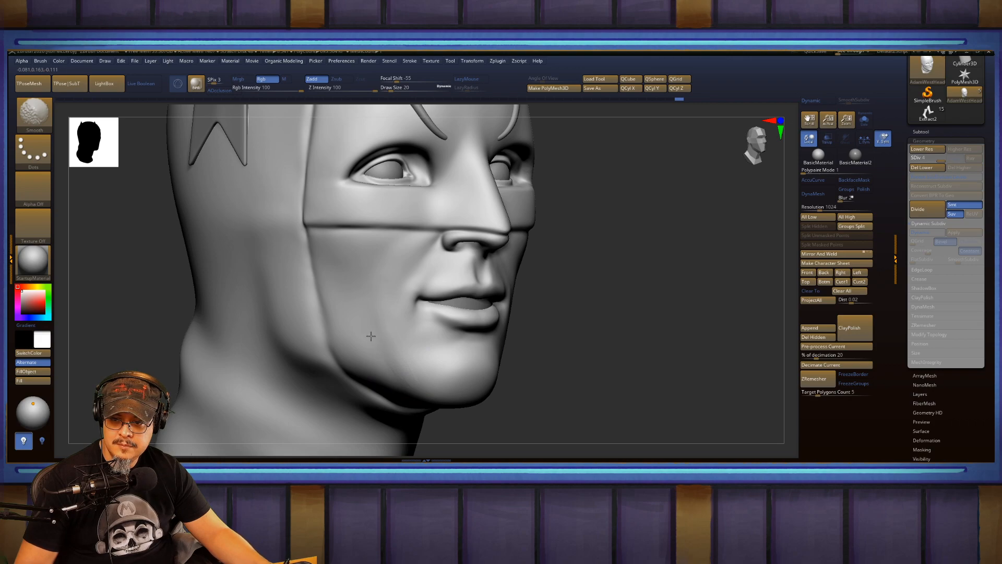
shift+drag(407, 368, 371, 311)
Smooth the jaw from the chin up toward the cheek on the opposite side of the face.
drag(678, 296, 465, 313)
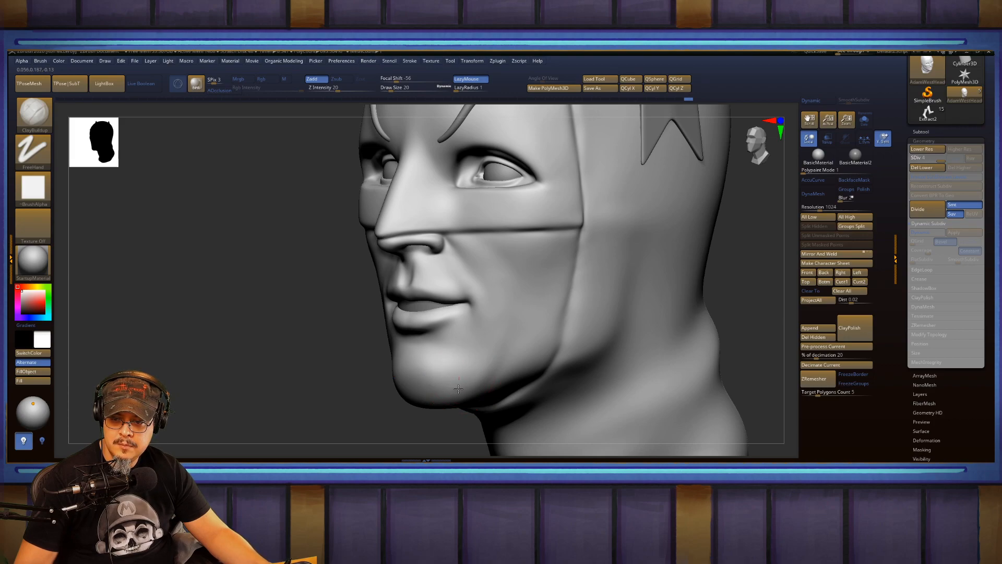
key(shift)
mouse_move(431, 374)
shift+mouse_down()
mouse_move(497, 351)
mouse_move(554, 313)
shift+mouse_up()
drag(290, 308, 313, 302)
key(f)
Lower the head mesh to subdivision level 1.
mouse_move(596, 271)
mouse_down()
mouse_move(605, 268)
mouse_move(588, 264)
mouse_move(608, 302)
mouse_move(606, 286)
mouse_move(601, 306)
mouse_move(614, 267)
mouse_up()
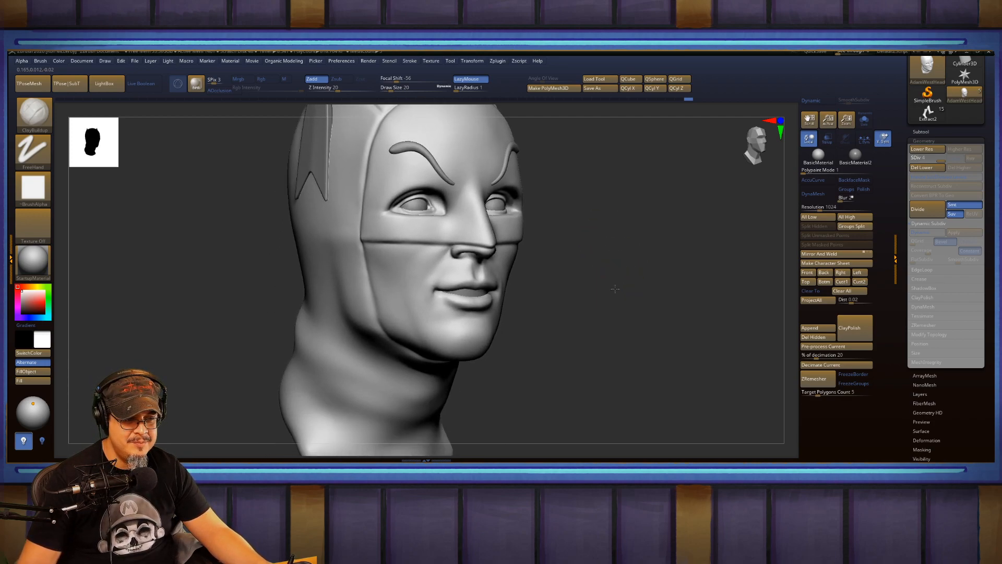
mouse_move(616, 287)
mouse_down()
mouse_move(591, 293)
mouse_move(609, 288)
mouse_move(631, 310)
mouse_move(626, 297)
mouse_up()
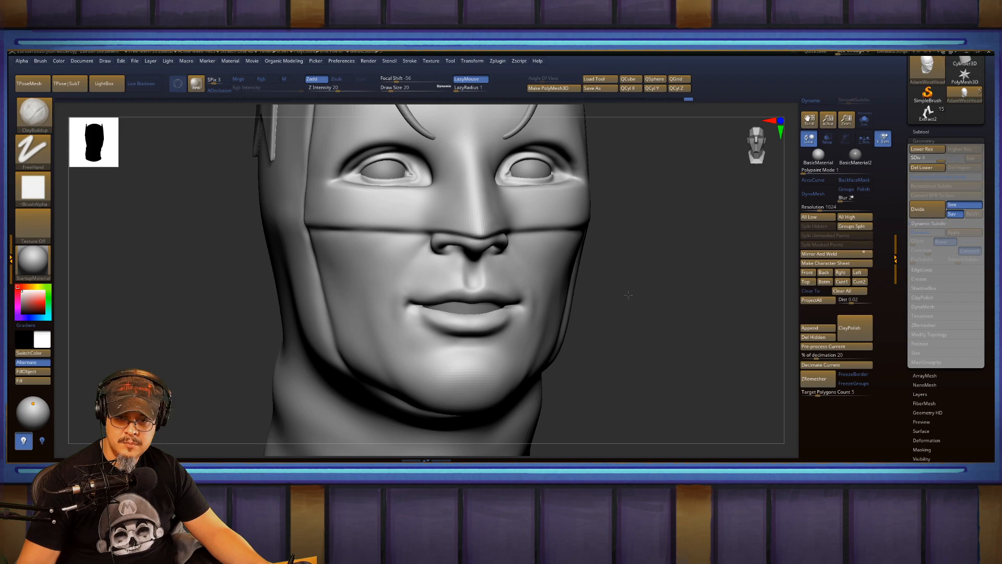
mouse_move(628, 295)
mouse_down()
mouse_move(637, 282)
mouse_move(267, 309)
mouse_move(640, 268)
mouse_move(599, 284)
mouse_move(623, 300)
mouse_up()
key(f)
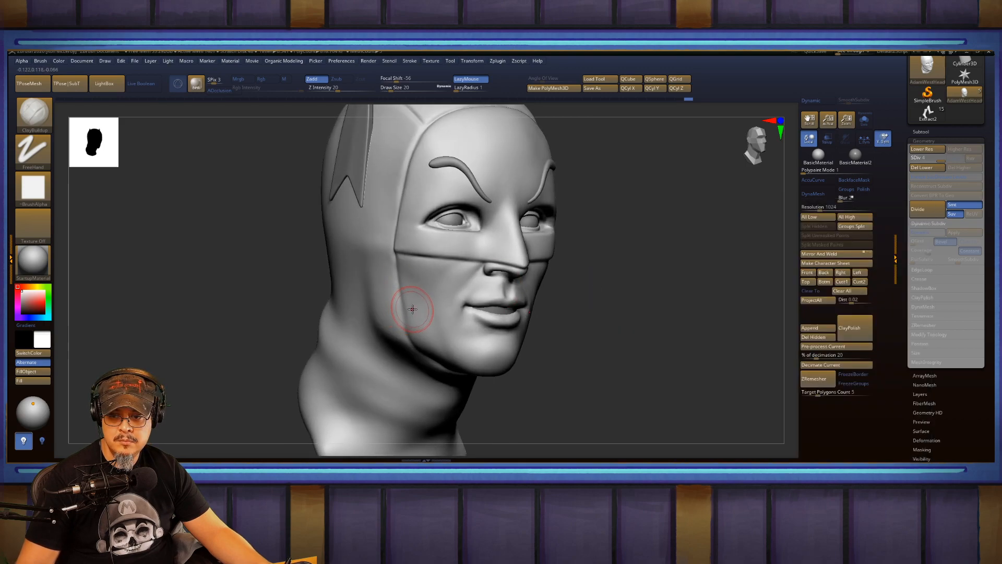
key(shift+d)
key(shift+d)
key(shift+d)
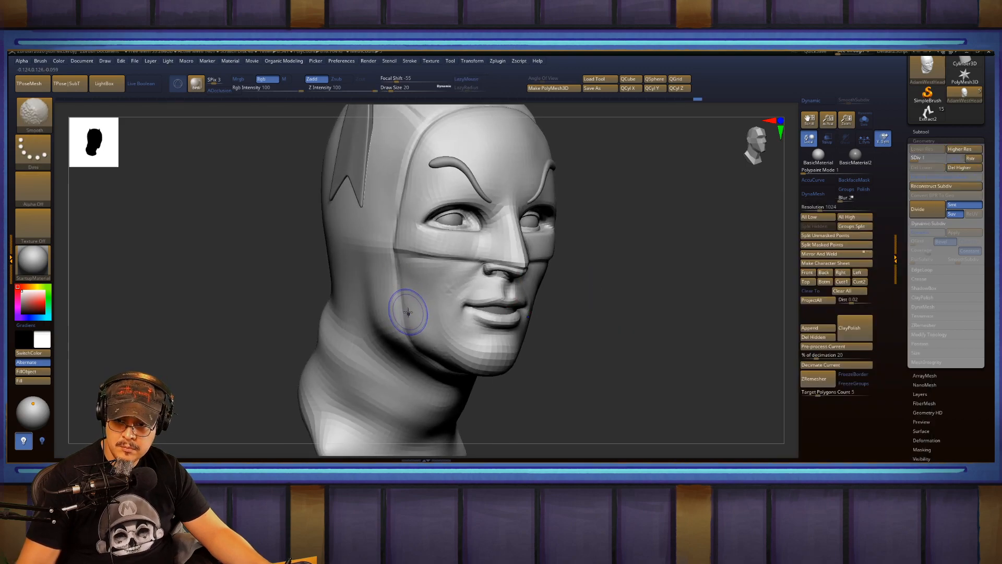
Switch to the FormSoft brush and set its draw size to 56.
key(b)
key(f)
key(s)
key(s)
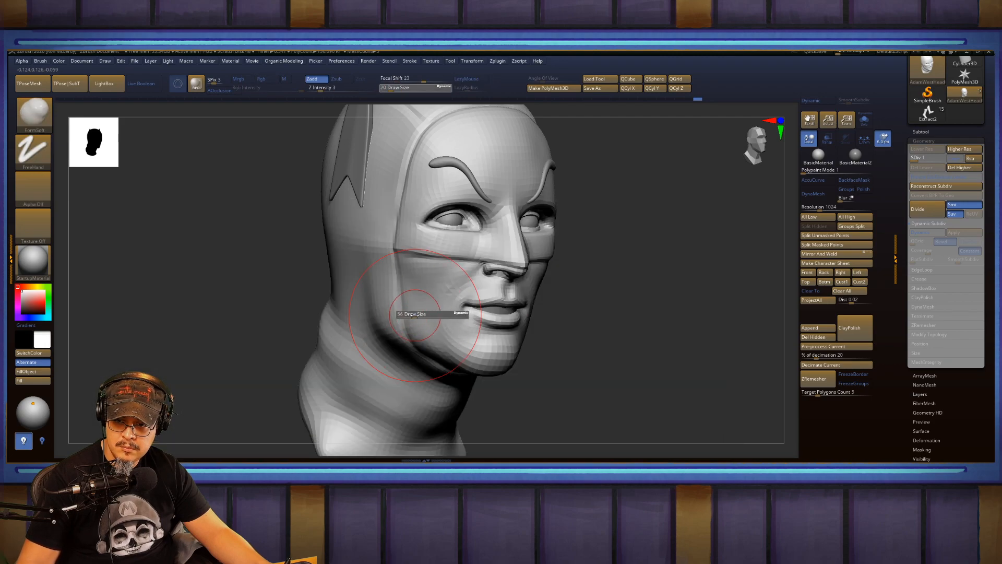
key(Return)
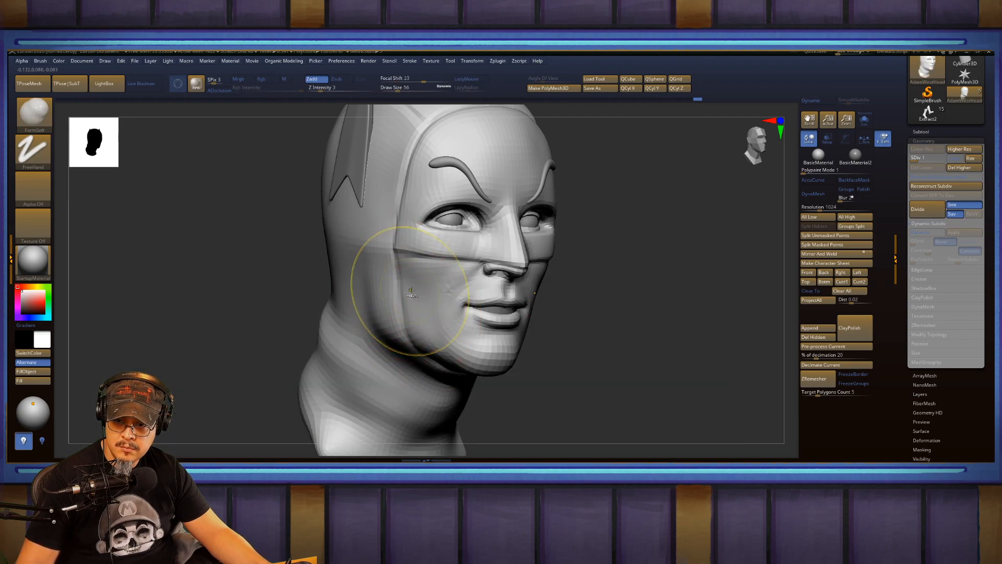
Set the FormSoft brush's draw size to 112 and build up the jaw and side of the face.
drag(600, 258, 678, 256)
key(s)
drag(412, 300, 431, 300)
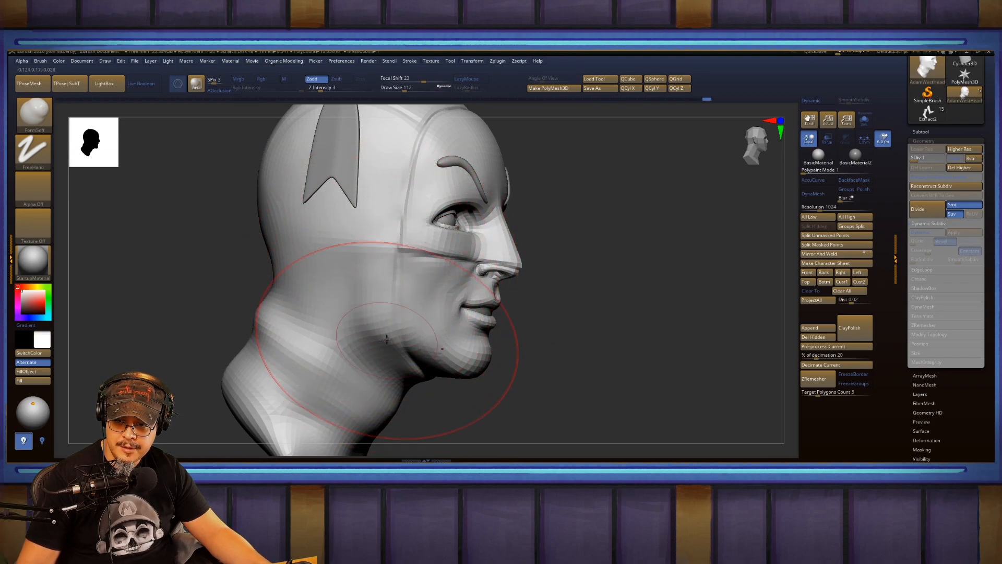
drag(587, 246, 509, 246)
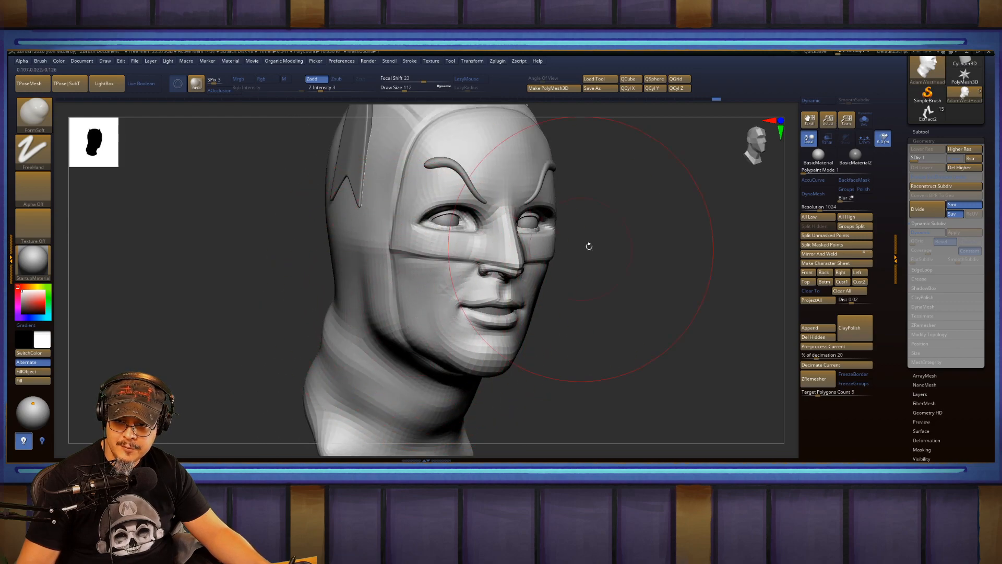
drag(588, 246, 586, 224)
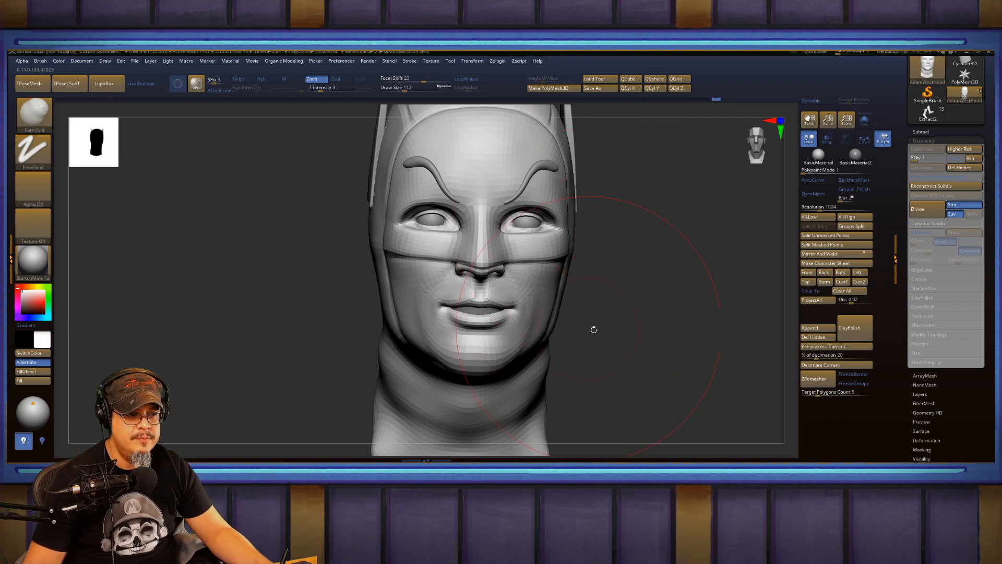
drag(660, 318, 648, 313)
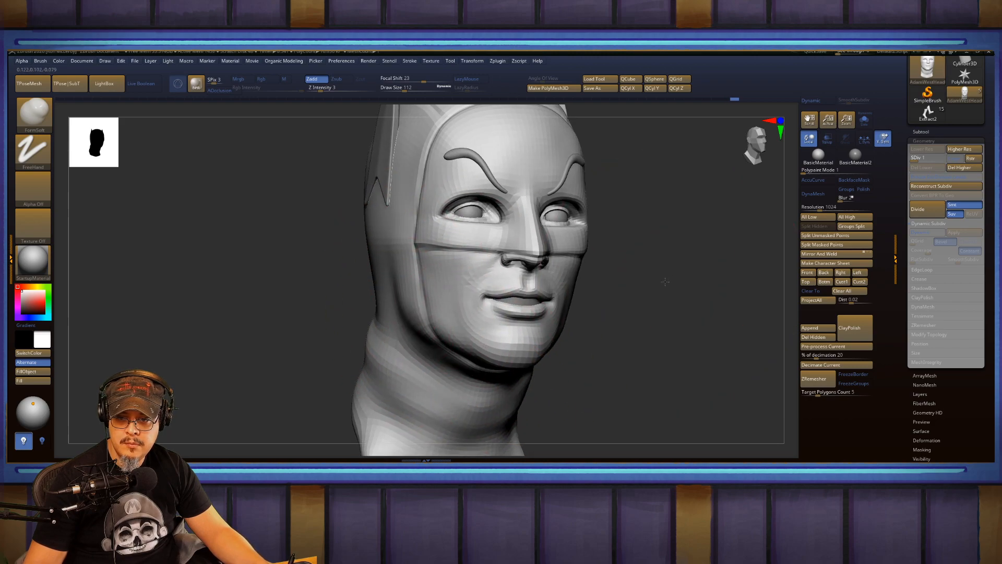
drag(665, 282, 611, 287)
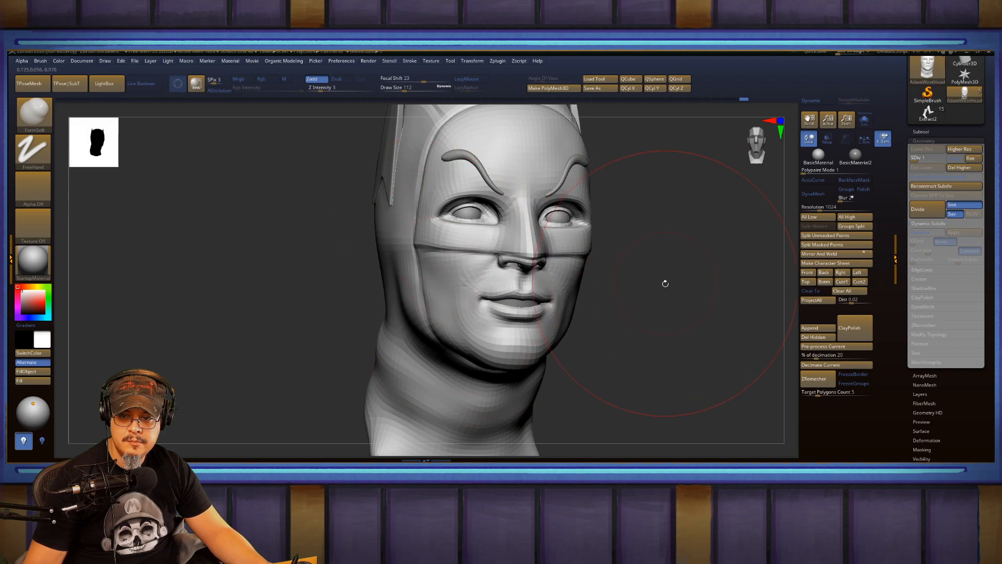
drag(648, 303, 654, 296)
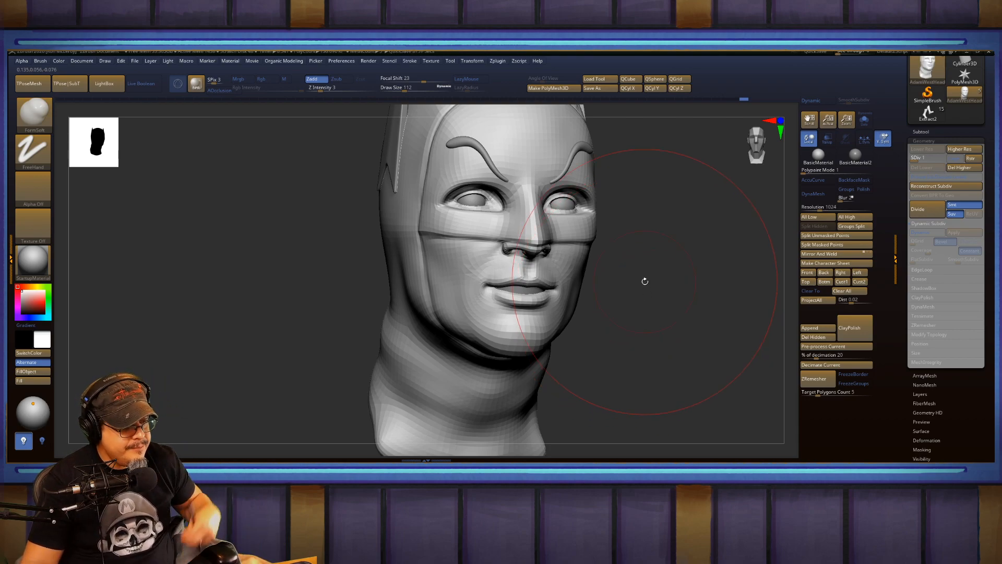
Refine the side of the cowl below the ear with the FormSoft brush and smooth it.
drag(660, 330, 564, 331)
mouse_move(607, 352)
mouse_down()
mouse_move(586, 362)
mouse_move(604, 358)
mouse_move(624, 331)
mouse_move(637, 343)
mouse_up()
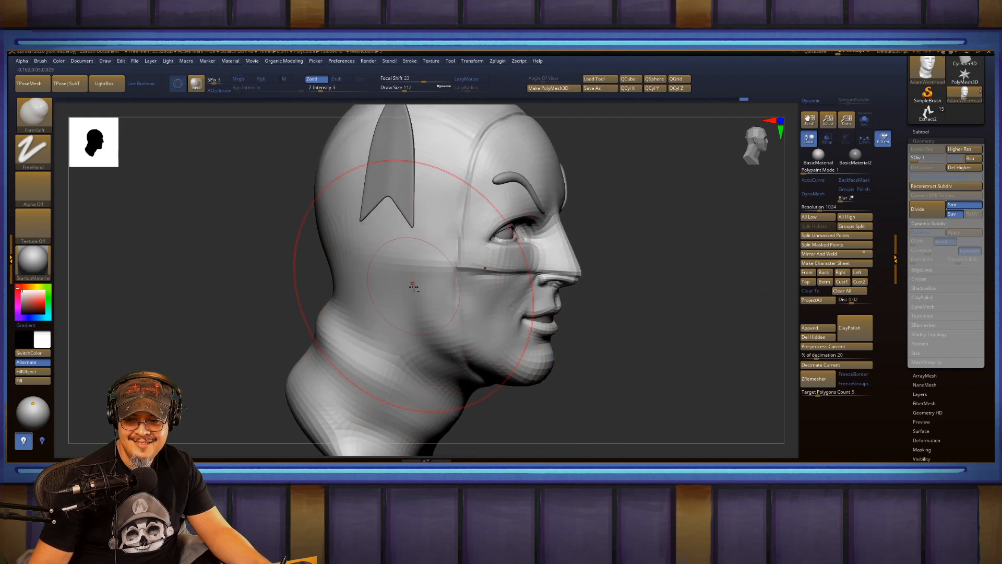
drag(613, 333, 648, 302)
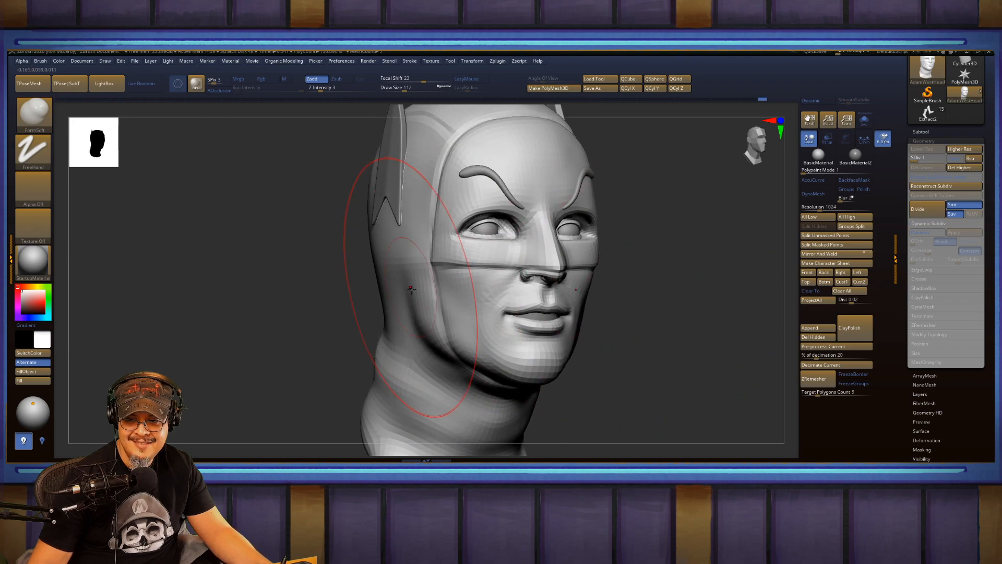
key(shift)
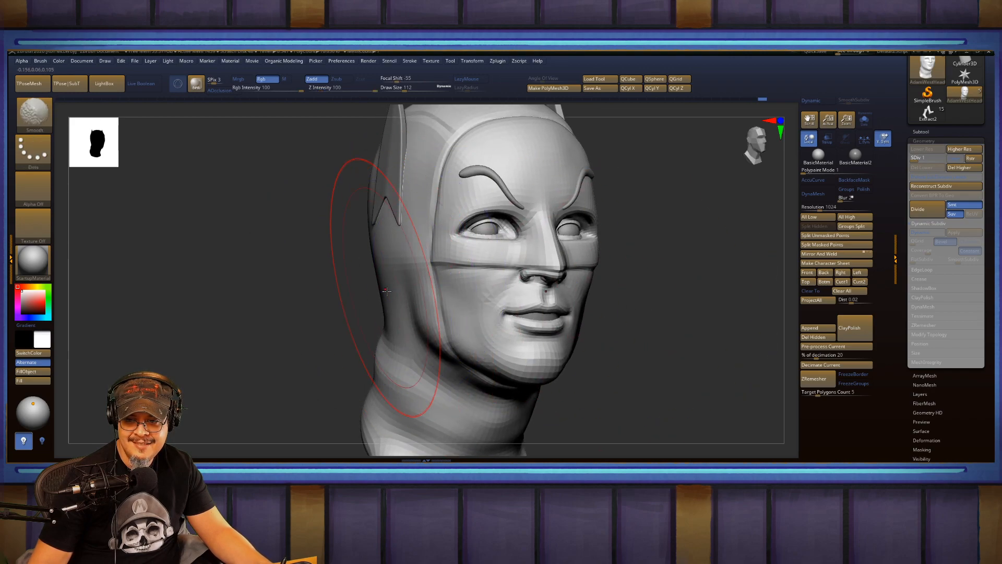
key(f)
mouse_move(597, 275)
mouse_down()
mouse_move(586, 273)
mouse_move(625, 317)
mouse_move(659, 314)
mouse_up()
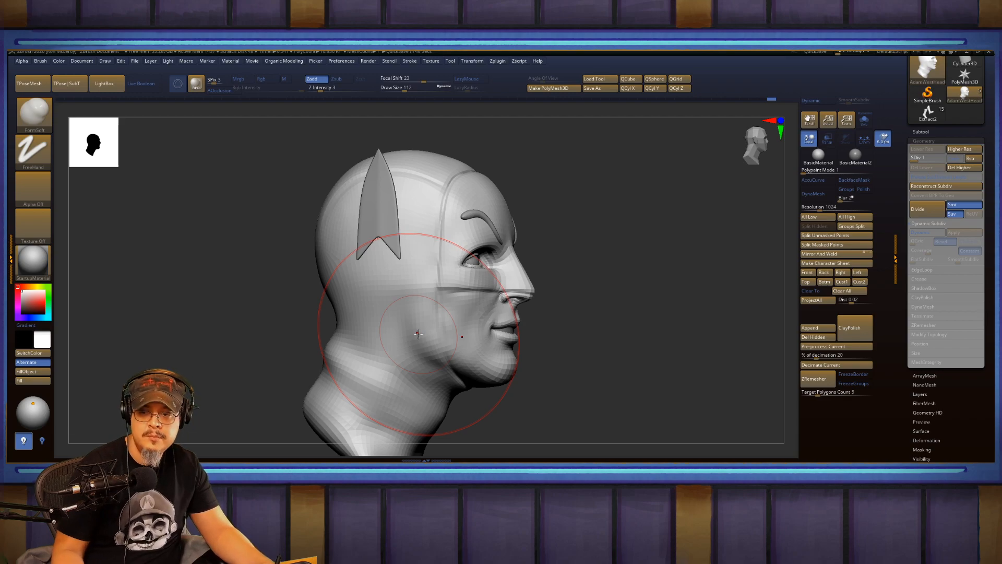
Open the FormSoft brush's draw size for adjustment over the cheek.
mouse_move(648, 327)
mouse_down()
mouse_move(637, 335)
mouse_move(649, 313)
mouse_move(639, 301)
mouse_move(575, 279)
mouse_up()
mouse_move(490, 268)
mouse_down()
mouse_move(457, 302)
mouse_move(469, 304)
mouse_up()
drag(684, 269, 629, 267)
key(s)
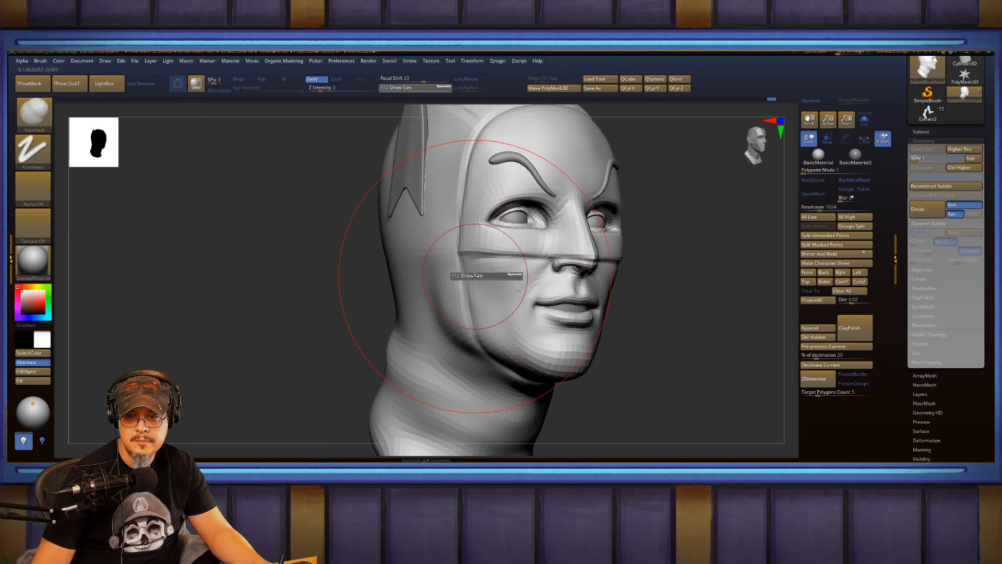
Refine the cheek, jaw and chin volume of the head with the FormSoft brush at draw size 94.
mouse_move(479, 275)
mouse_down()
mouse_move(484, 287)
mouse_move(464, 301)
mouse_move(478, 281)
mouse_move(489, 285)
mouse_move(461, 310)
mouse_move(469, 276)
mouse_move(466, 305)
mouse_up()
drag(669, 251, 746, 250)
drag(630, 269, 592, 270)
drag(493, 305, 483, 304)
mouse_move(725, 277)
mouse_down()
mouse_move(645, 276)
mouse_move(679, 277)
mouse_move(655, 295)
mouse_move(666, 297)
mouse_move(626, 302)
mouse_up()
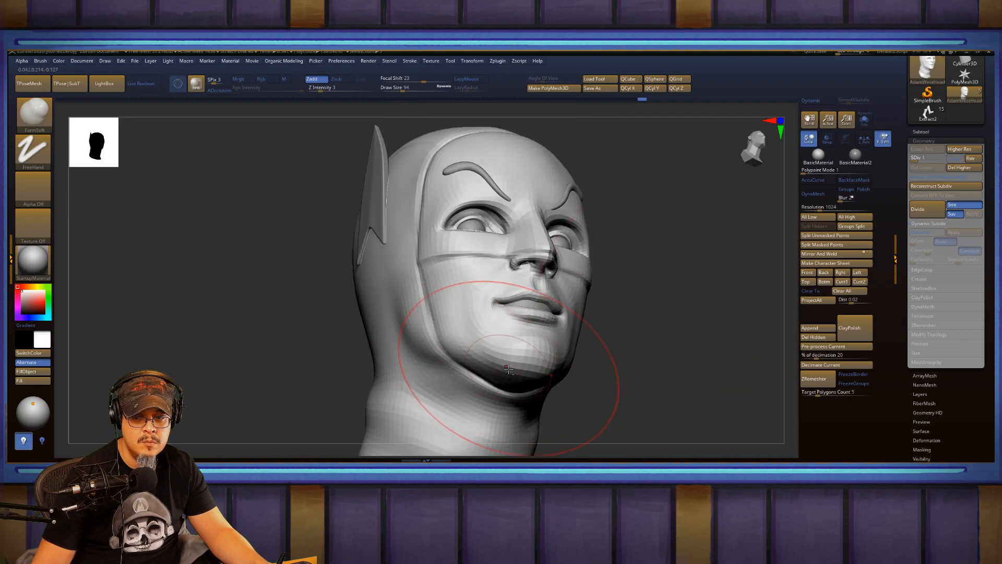
mouse_move(664, 351)
mouse_down()
mouse_move(627, 366)
mouse_move(632, 360)
mouse_move(449, 325)
mouse_up()
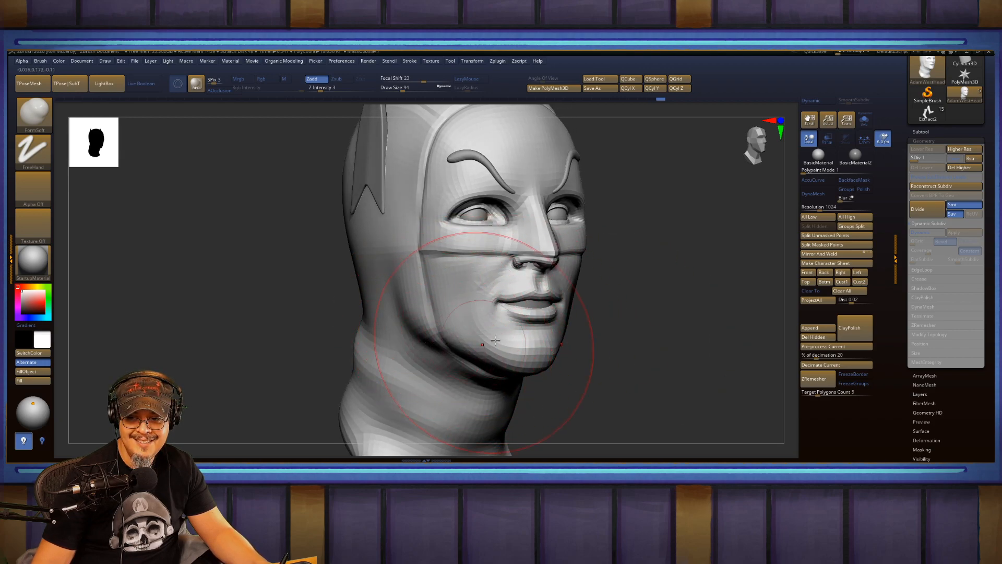
drag(606, 355, 633, 300)
drag(662, 260, 660, 318)
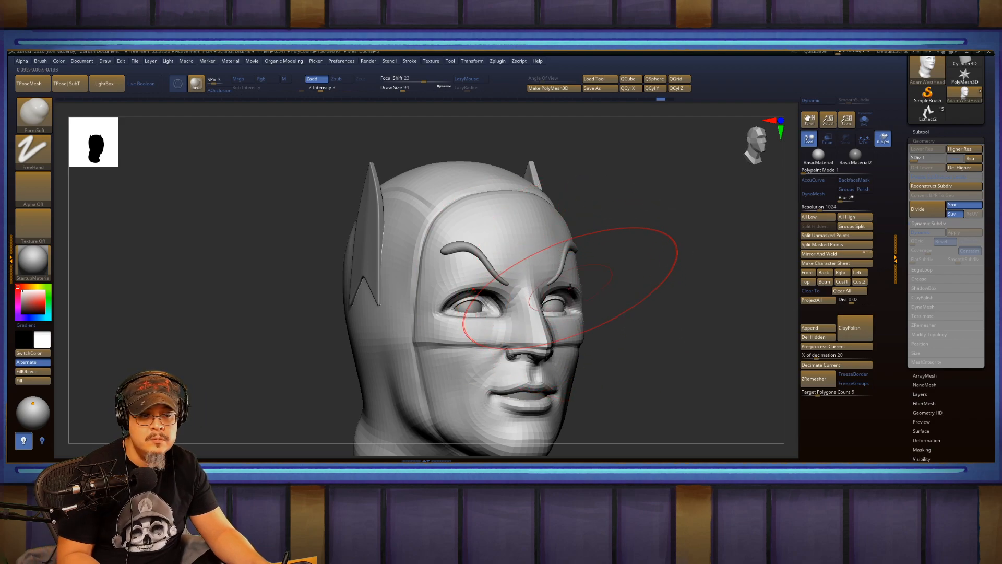
Reshape the outer corners of the eyes with the Move brush at draw size 33.
mouse_move(630, 284)
shift+mouse_down()
mouse_move(659, 321)
mouse_move(666, 296)
mouse_move(670, 307)
mouse_move(644, 287)
mouse_move(628, 260)
mouse_move(638, 259)
shift+mouse_up()
key(b)
key(m)
key(v)
key(s)
key(ctrl+z)
key(s)
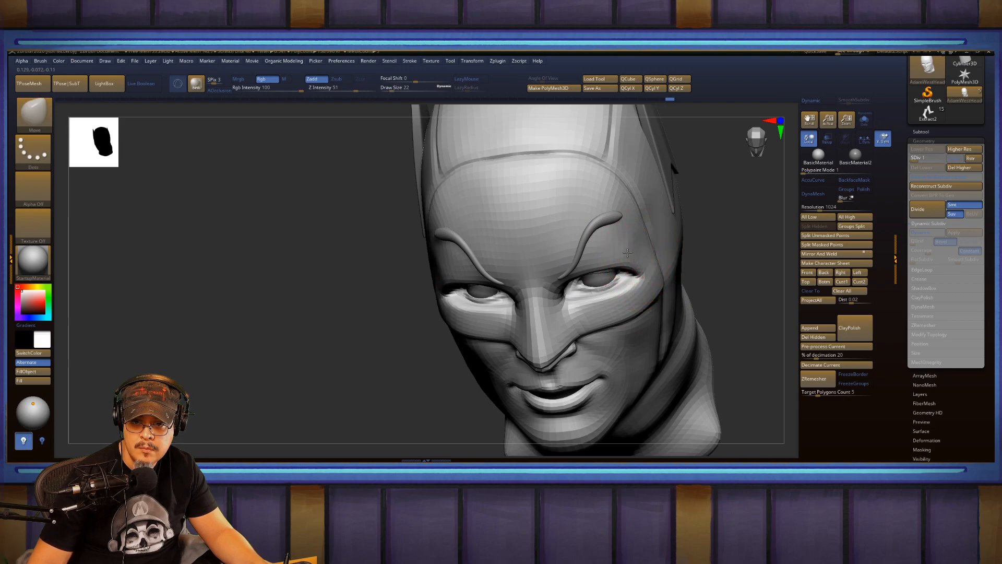
mouse_move(680, 205)
mouse_down()
mouse_move(716, 219)
mouse_move(700, 221)
mouse_move(706, 230)
mouse_up()
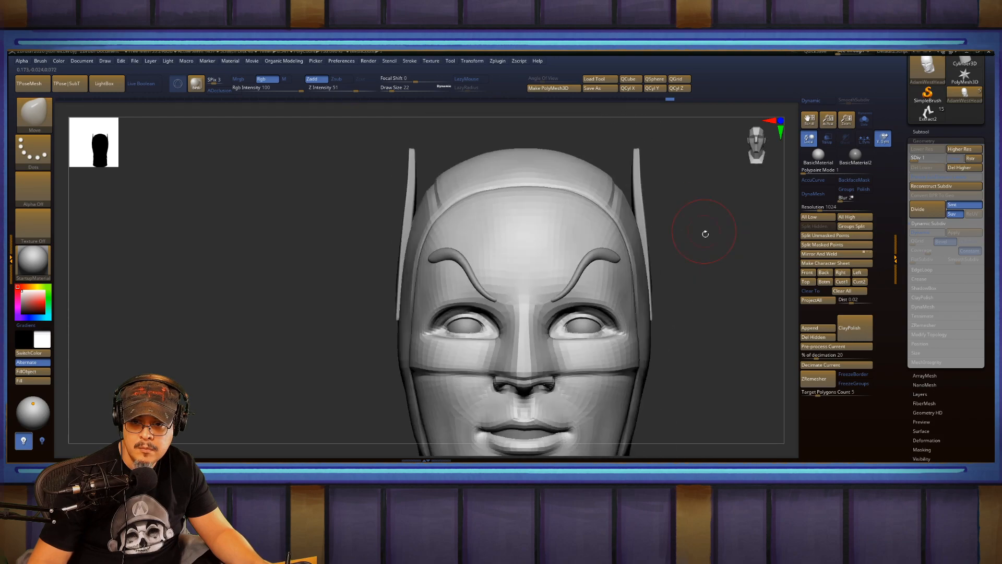
key(s)
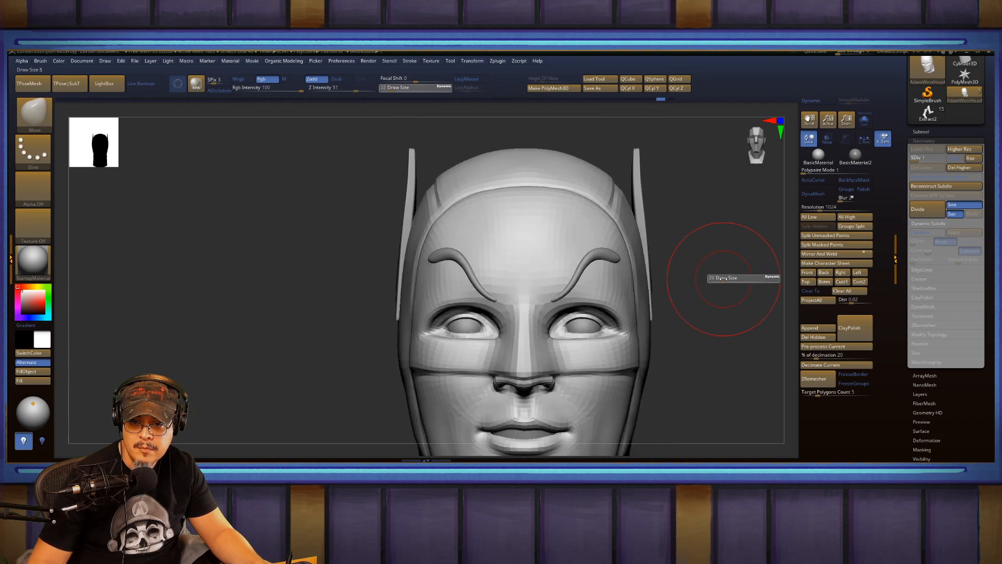
drag(723, 279, 721, 279)
drag(614, 320, 619, 316)
drag(697, 312, 655, 311)
Examine the head's proportions from above, in profile and from three-quarter angles.
shift+drag(734, 286, 599, 306)
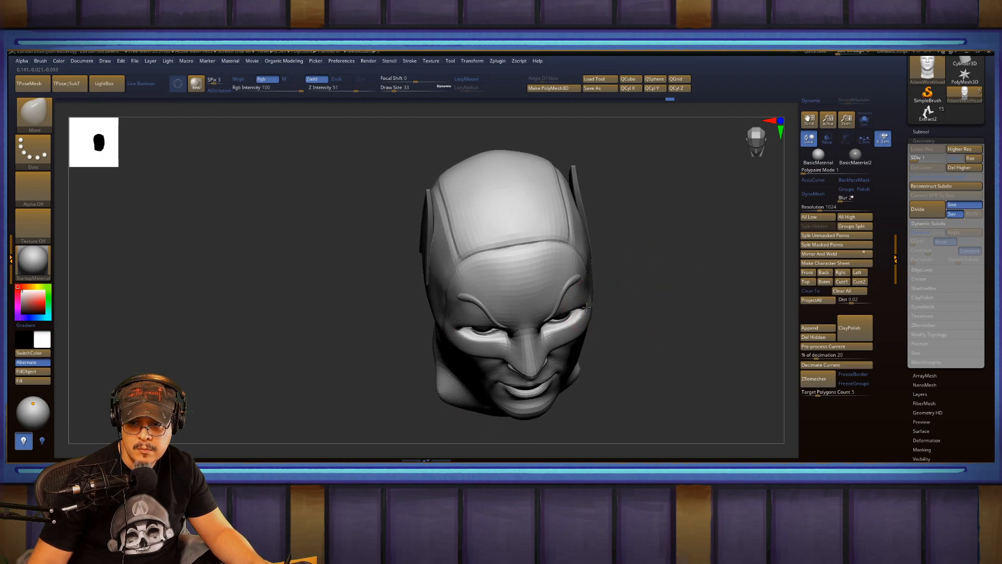
mouse_move(655, 314)
shift+mouse_down()
mouse_move(674, 277)
mouse_move(480, 293)
mouse_move(532, 336)
shift+mouse_up()
mouse_move(418, 324)
alt+mouse_down()
mouse_move(409, 291)
mouse_move(369, 324)
mouse_move(430, 340)
alt+mouse_up()
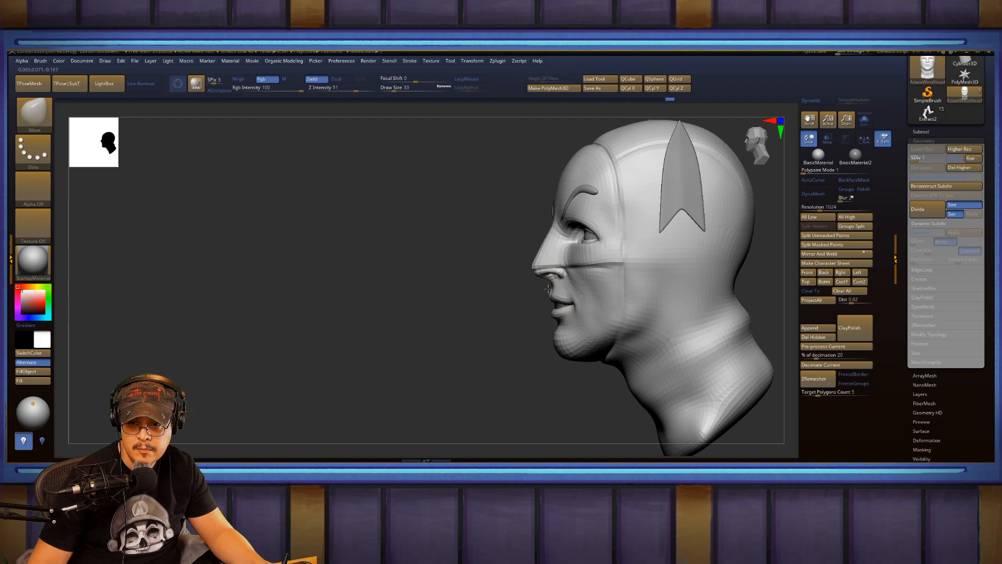
shift+drag(493, 319, 492, 317)
alt+drag(485, 353, 439, 351)
shift+drag(574, 295, 585, 325)
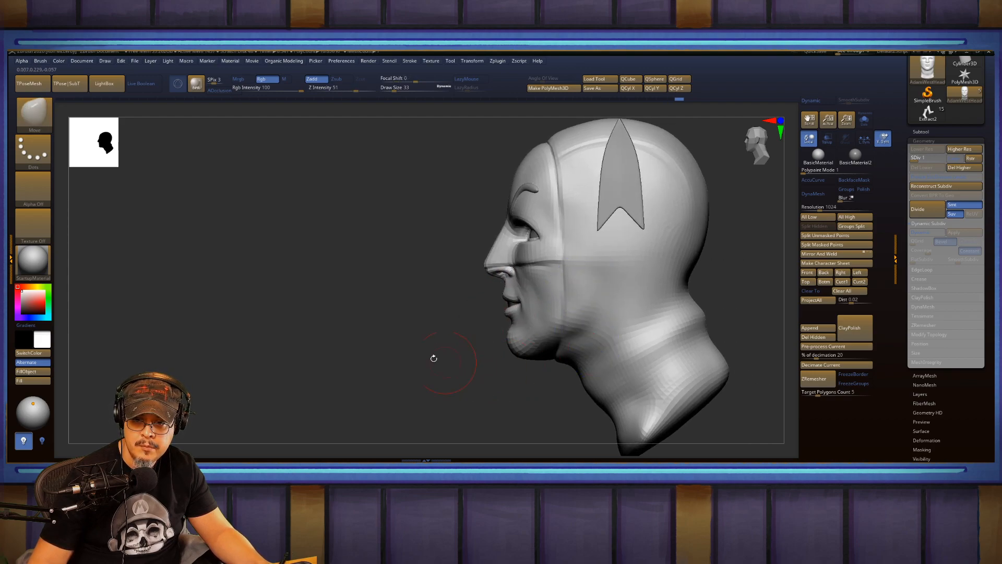
mouse_move(387, 325)
alt+mouse_down()
mouse_move(414, 381)
mouse_move(424, 353)
alt+mouse_up()
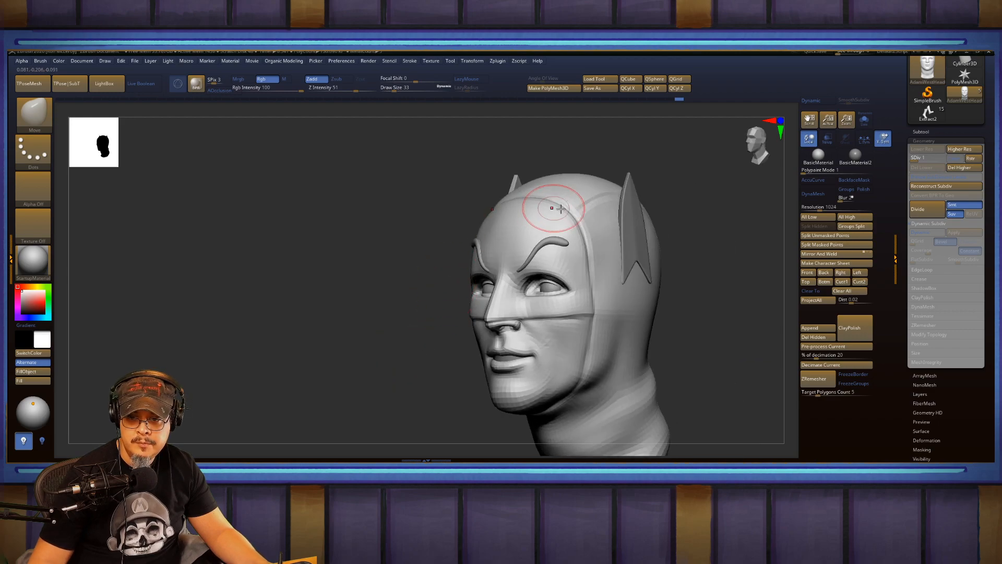
alt+drag(724, 304, 692, 276)
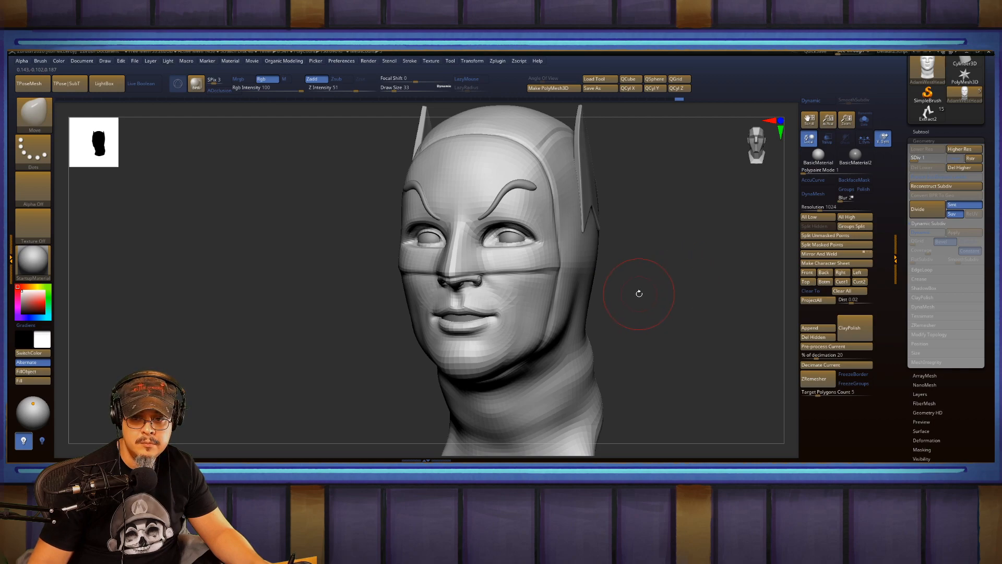
key(b)
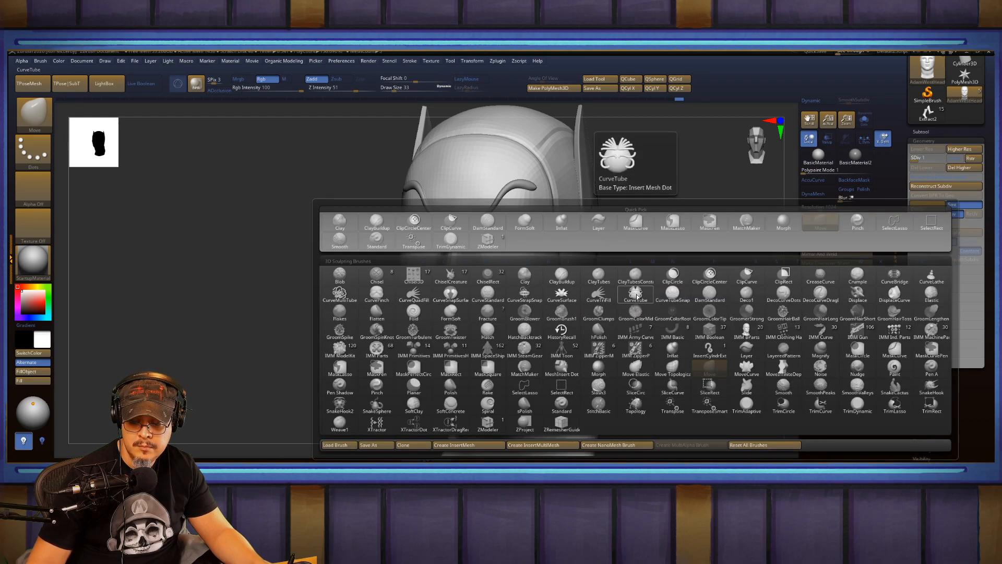
click(636, 297)
key(b)
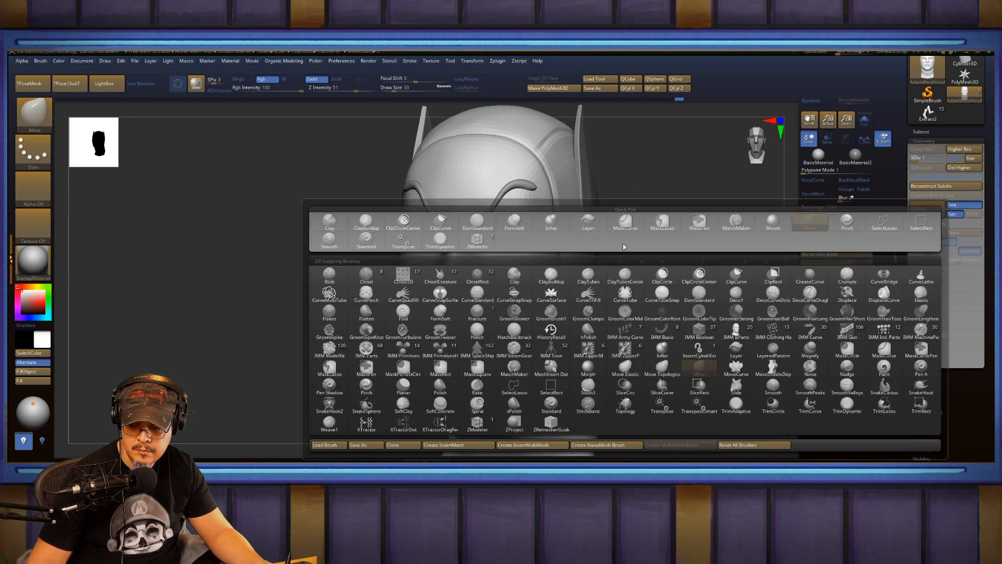
key(s)
key(t)
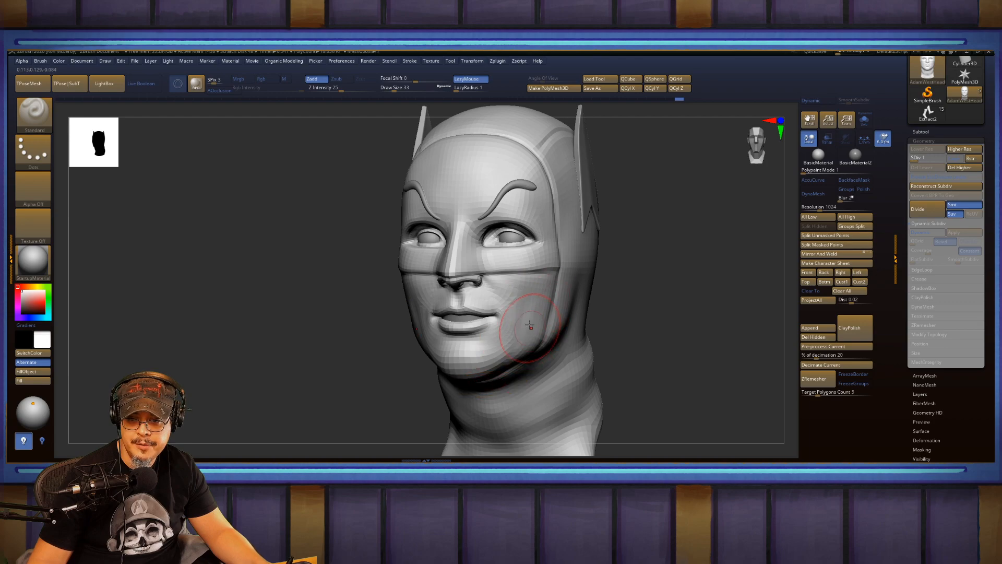
shift+drag(650, 276, 621, 283)
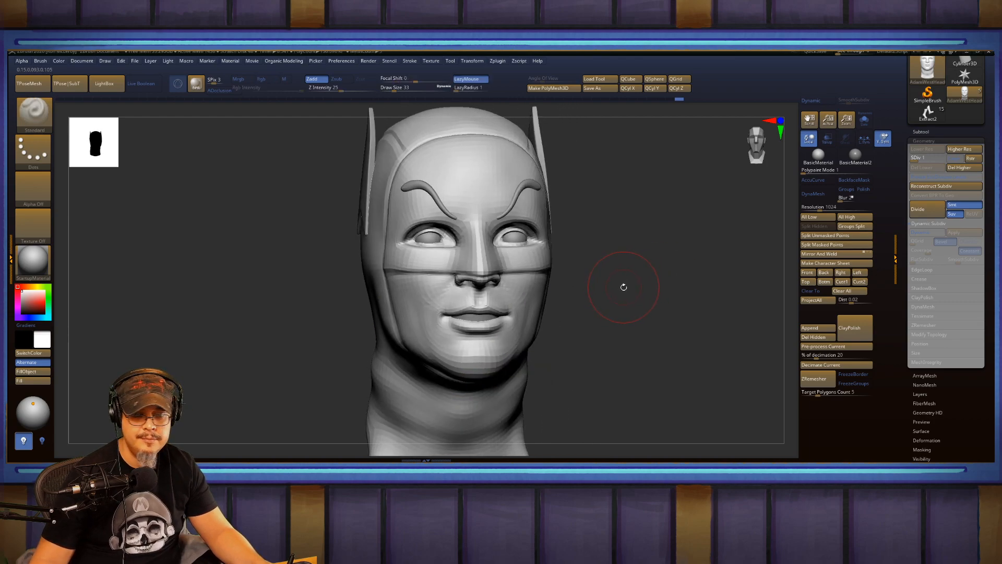
drag(624, 287, 559, 290)
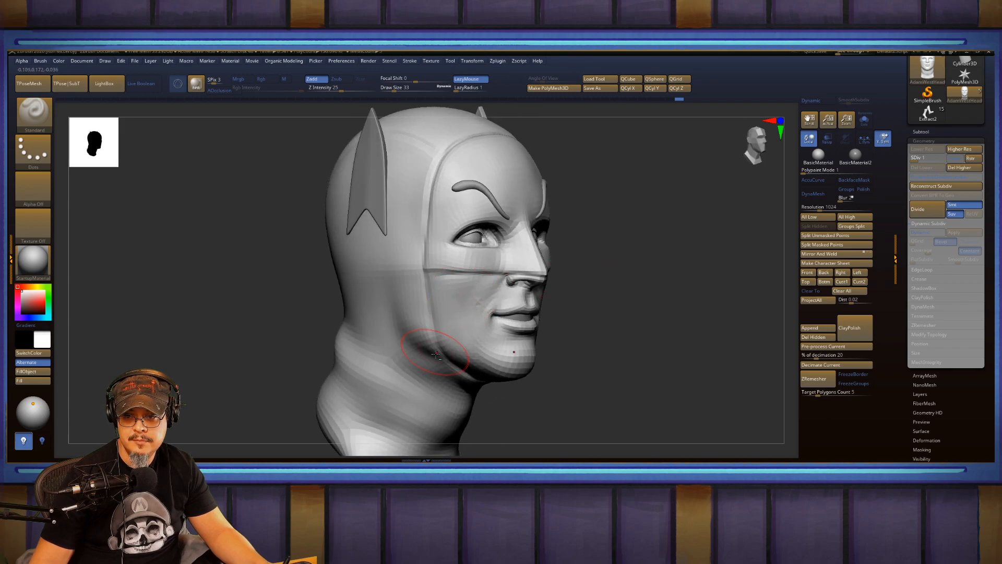
mouse_move(605, 260)
mouse_down()
mouse_move(636, 280)
mouse_move(595, 281)
mouse_move(616, 284)
mouse_up()
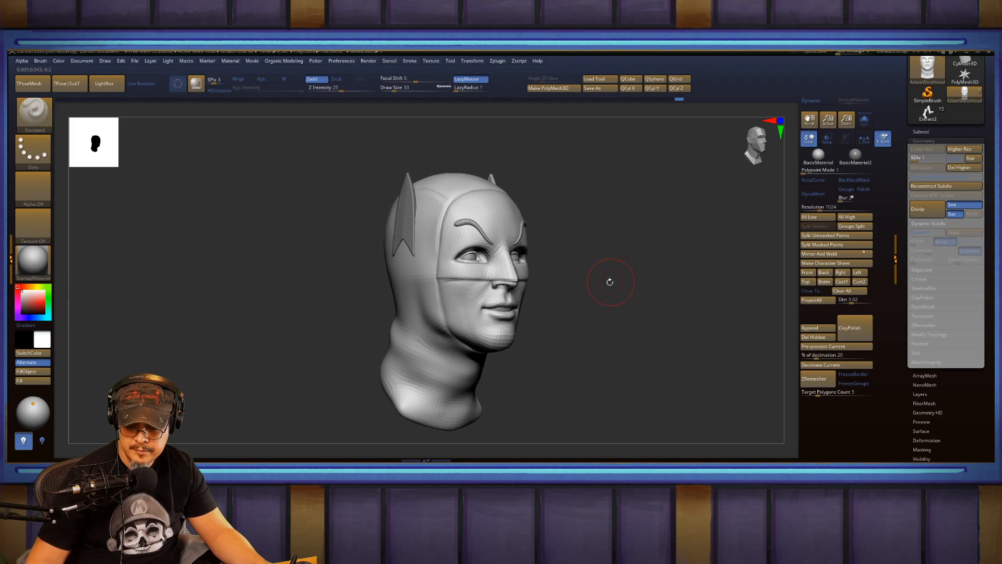
Adjust the overall shape of the jaw and lower cheek with the Move brush at draw size 136.
key(b)
key(m)
key(v)
key(s)
mouse_move(463, 329)
mouse_down()
mouse_move(475, 329)
mouse_move(463, 336)
mouse_up()
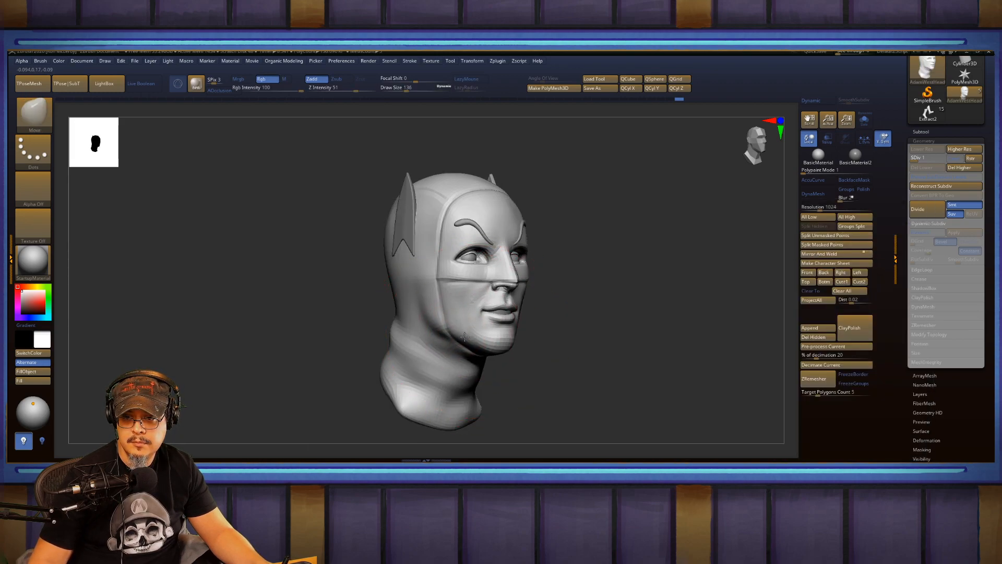
mouse_move(537, 323)
mouse_down()
mouse_move(597, 308)
mouse_move(543, 312)
mouse_up()
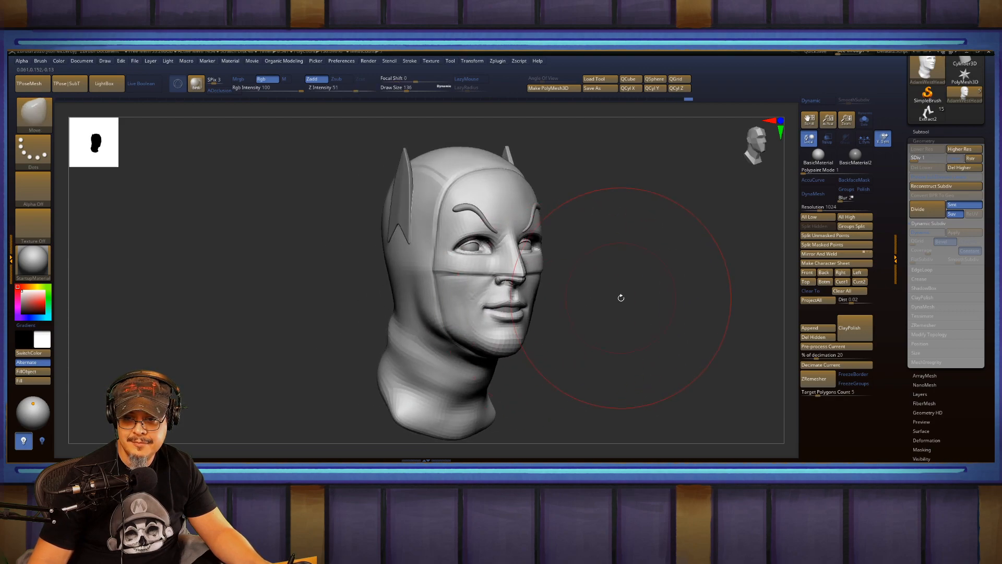
Mask the cheeks, nose and forehead around the eyes with lasso masks, leaving the eyelids unmasked.
mouse_move(621, 297)
alt+mouse_down()
mouse_move(617, 319)
mouse_move(596, 319)
mouse_move(597, 300)
mouse_move(671, 313)
mouse_move(702, 351)
mouse_move(701, 380)
mouse_move(607, 278)
alt+mouse_up()
key(s)
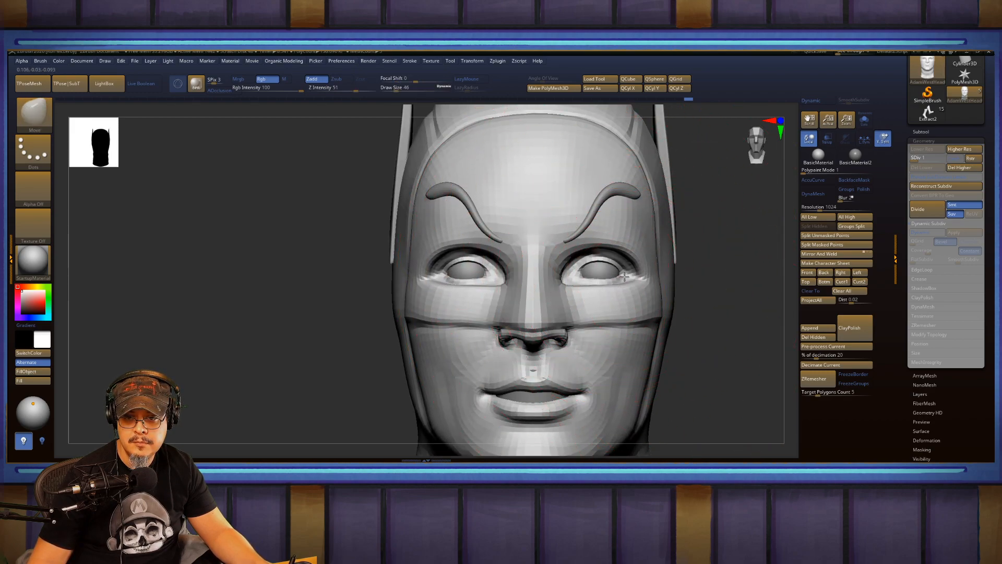
mouse_move(716, 270)
mouse_down()
mouse_move(718, 246)
mouse_move(716, 262)
mouse_up()
mouse_move(722, 321)
ctrl+mouse_down()
mouse_move(566, 278)
mouse_move(742, 275)
mouse_move(673, 277)
ctrl+mouse_up()
key(ctrl+z)
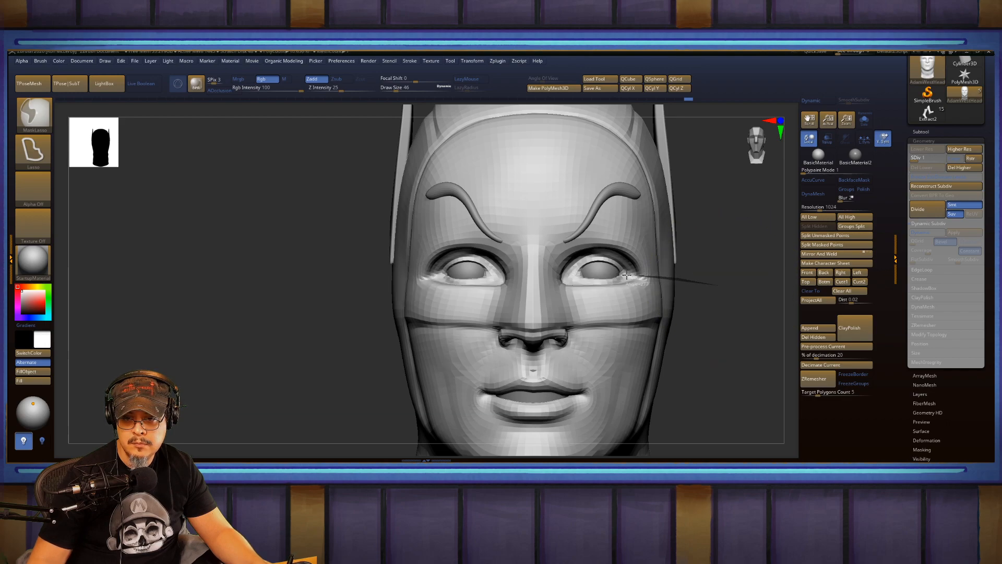
mouse_move(582, 273)
ctrl+mouse_down()
mouse_move(525, 313)
mouse_move(741, 386)
mouse_move(723, 292)
mouse_move(669, 294)
ctrl+mouse_up()
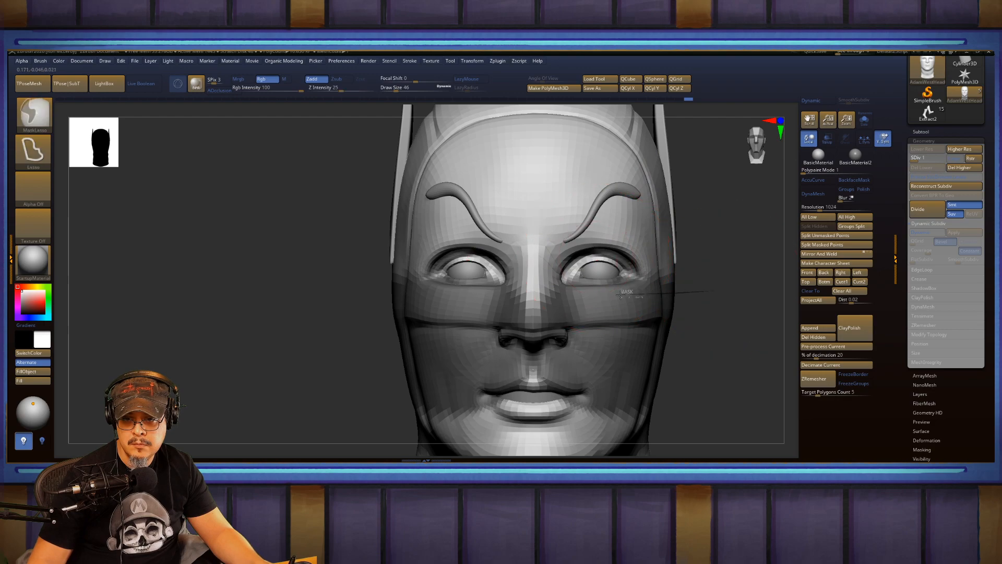
mouse_move(565, 283)
ctrl+mouse_down()
mouse_move(579, 259)
mouse_move(610, 255)
mouse_move(740, 263)
mouse_move(544, 172)
ctrl+mouse_up()
mouse_move(507, 230)
ctrl+mouse_down()
mouse_move(529, 307)
mouse_move(563, 346)
ctrl+mouse_up()
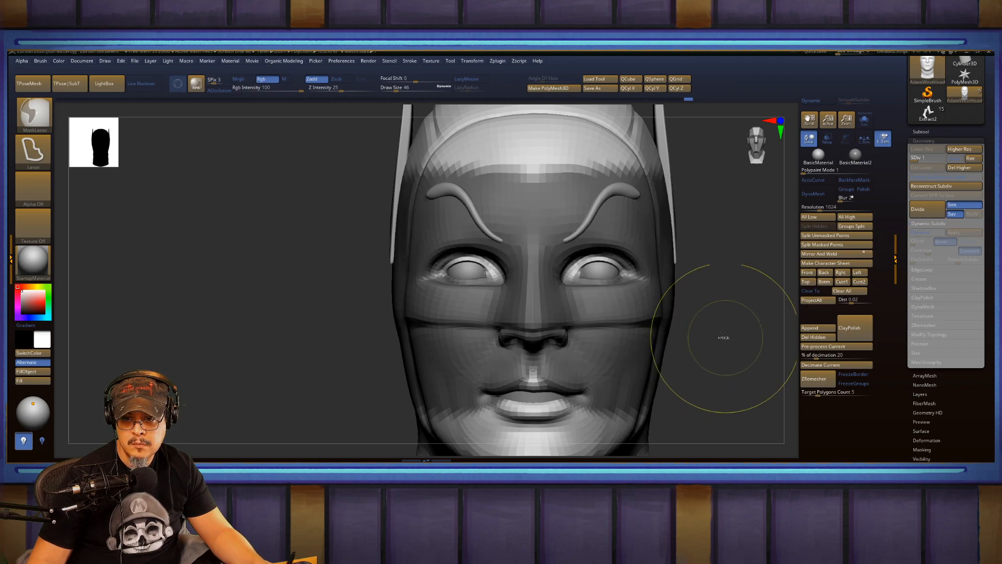
Reshape the outer part of the unmasked eyelids with the Move brush at draw size 18.
mouse_move(694, 260)
alt+mouse_down()
mouse_move(735, 254)
mouse_move(669, 214)
mouse_move(729, 210)
mouse_move(725, 239)
alt+mouse_up()
key(bracketleft)
key(bracketleft)
key(bracketleft)
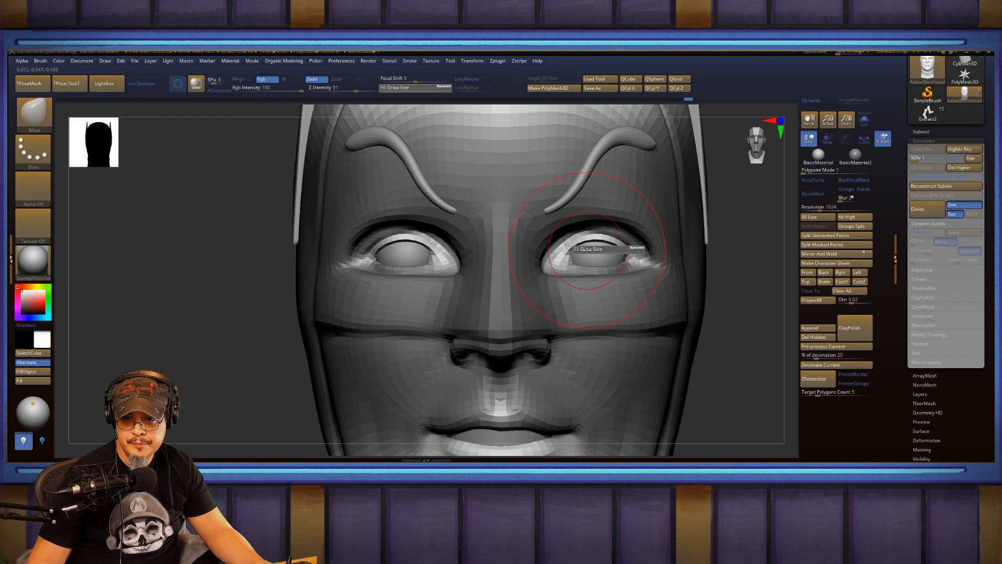
drag(583, 248, 613, 253)
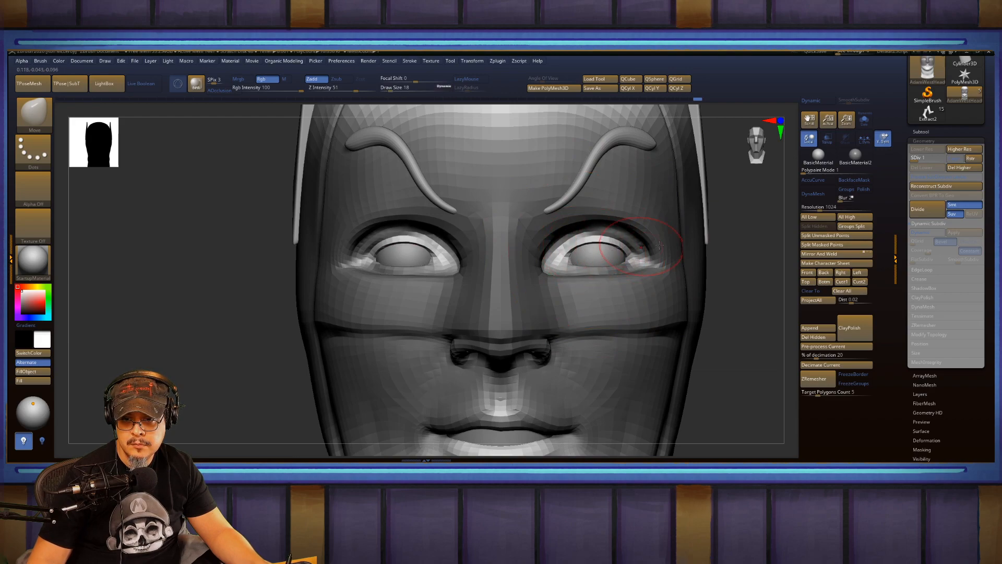
drag(723, 243, 782, 245)
shift+drag(700, 249, 684, 241)
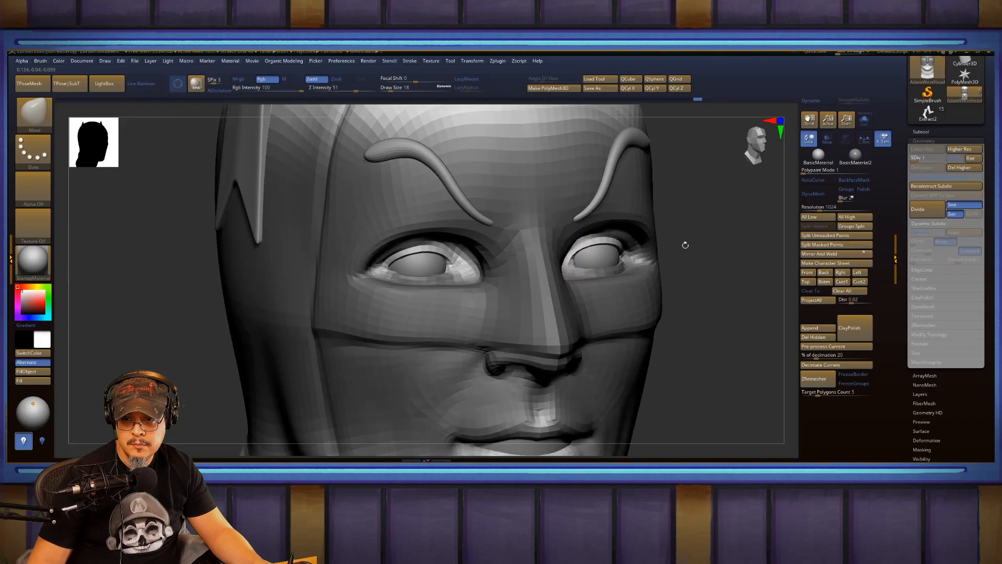
Adjust the inner corners of the eyes with the Move brush at draw size 8.
key(s)
click(574, 255)
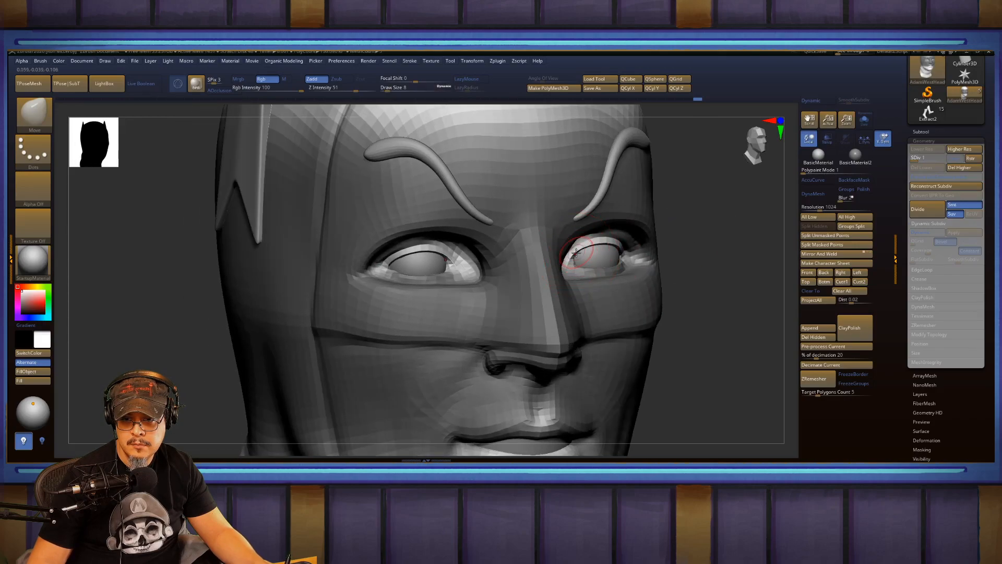
drag(573, 256, 589, 254)
mouse_move(722, 247)
mouse_down()
mouse_move(588, 250)
mouse_move(694, 254)
mouse_up()
key(f)
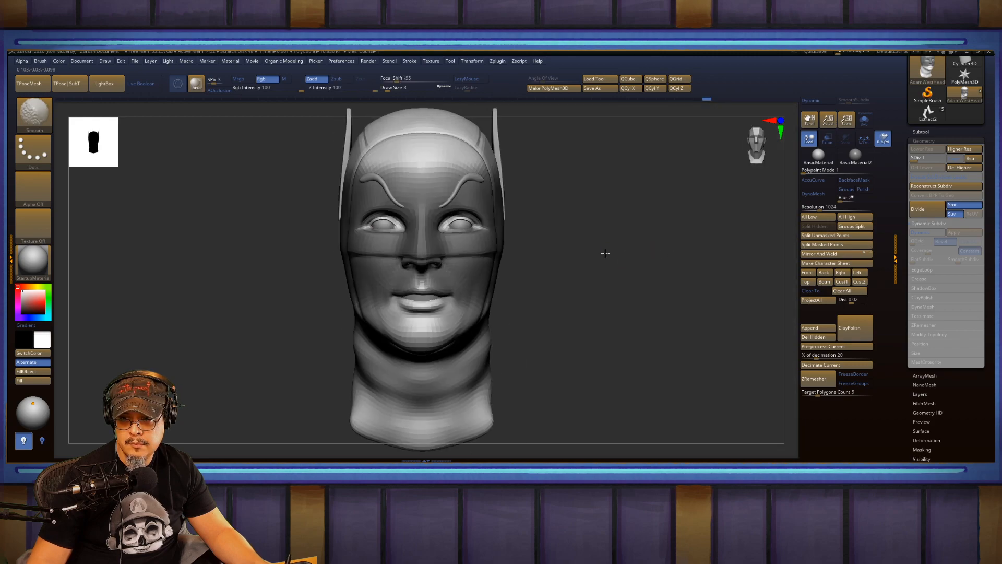
Nudge the eyelids further with the Move brush, raising its draw size to 16.
mouse_move(605, 253)
alt+mouse_down()
mouse_move(635, 241)
mouse_move(659, 290)
mouse_move(700, 284)
alt+mouse_up()
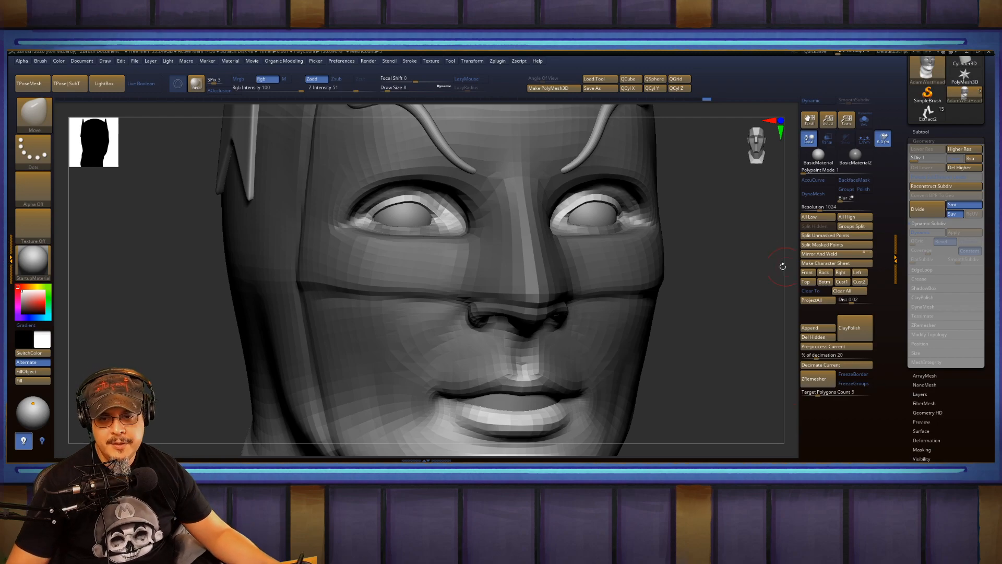
mouse_move(783, 264)
mouse_down()
mouse_move(697, 275)
mouse_move(711, 253)
mouse_move(738, 306)
mouse_move(731, 279)
mouse_move(744, 280)
mouse_up()
drag(549, 269, 561, 261)
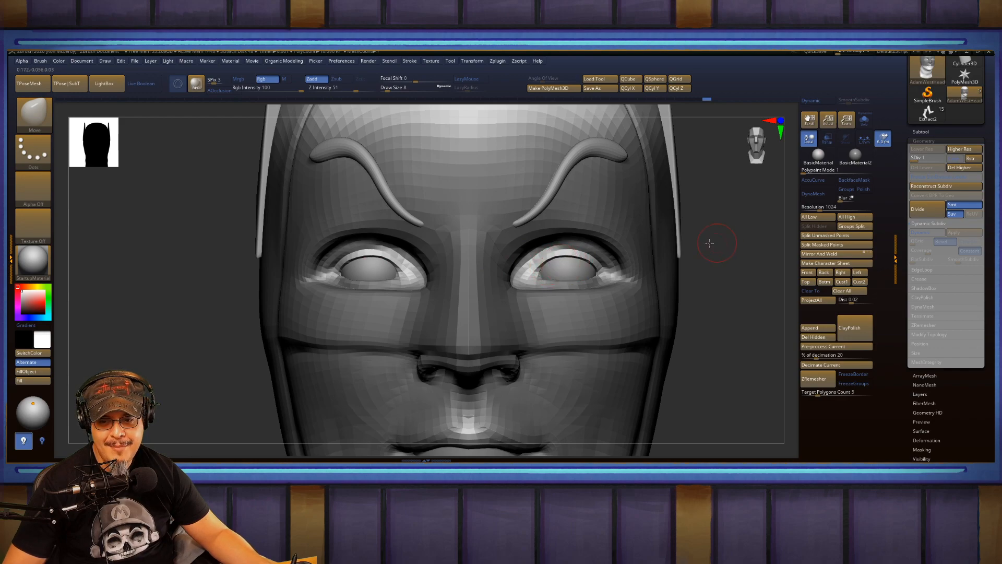
drag(709, 240, 587, 262)
key(s)
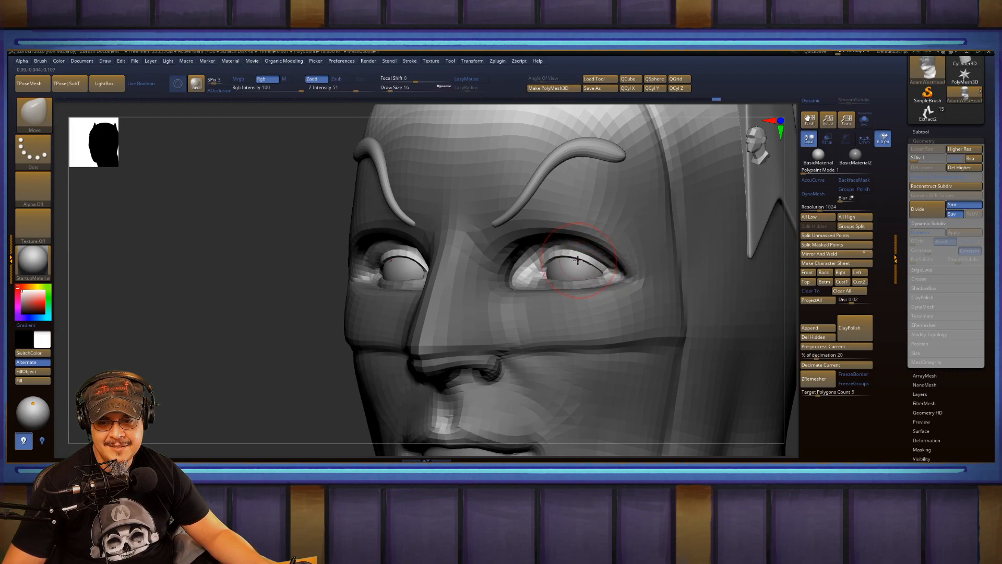
drag(291, 302, 444, 294)
Raise the head to subdivision level 4 and nudge the outer corners and lower lids of the eyes with the Move brush.
key(f)
key(d)
key(d)
key(d)
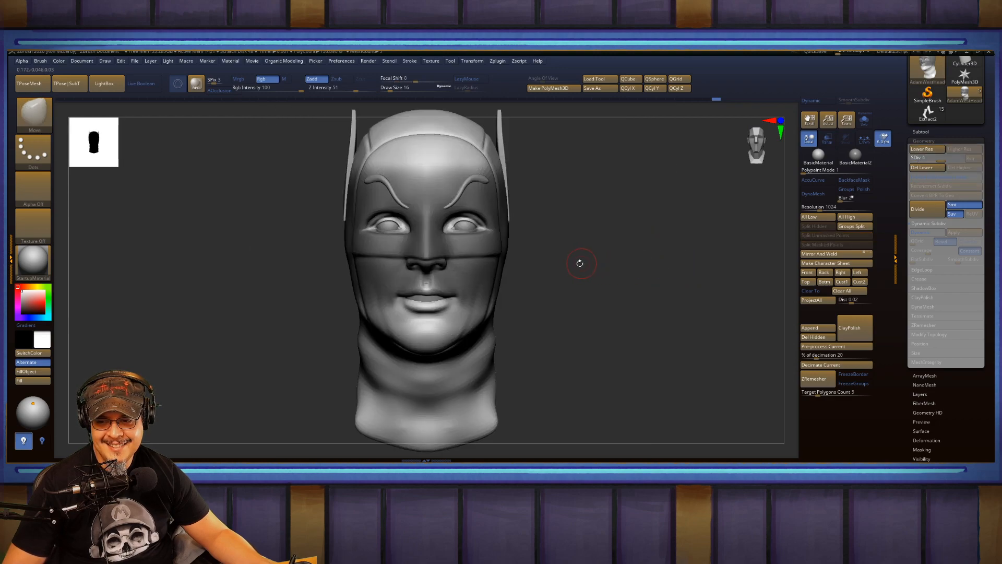
mouse_move(548, 262)
mouse_down()
mouse_move(586, 262)
mouse_move(569, 306)
mouse_move(578, 276)
mouse_move(634, 313)
mouse_up()
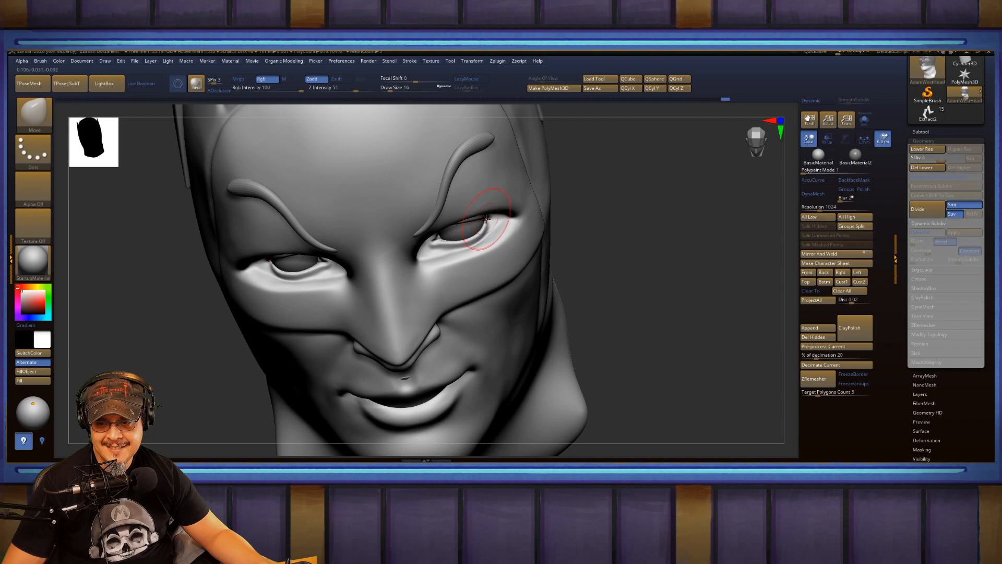
drag(489, 218, 488, 221)
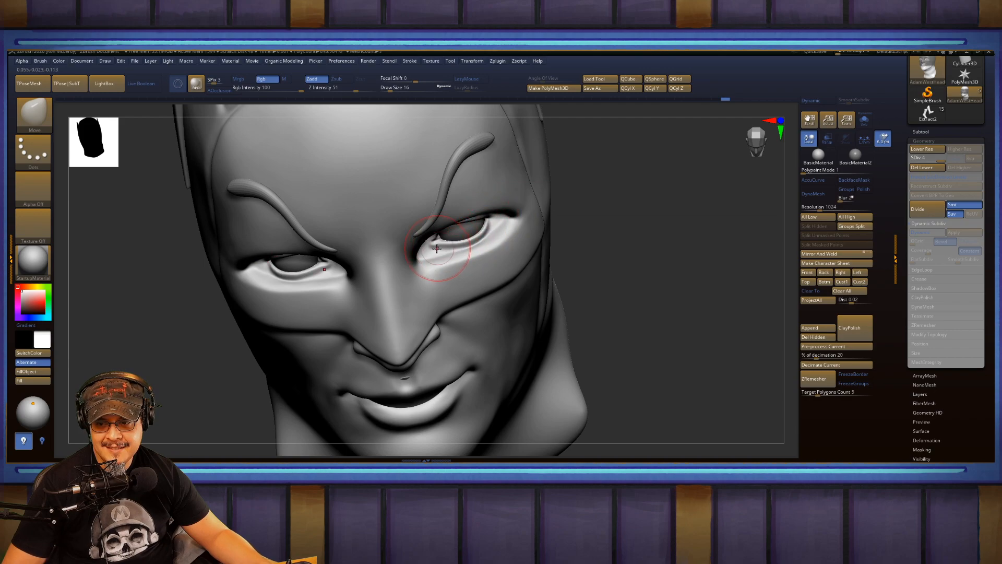
drag(432, 249, 438, 245)
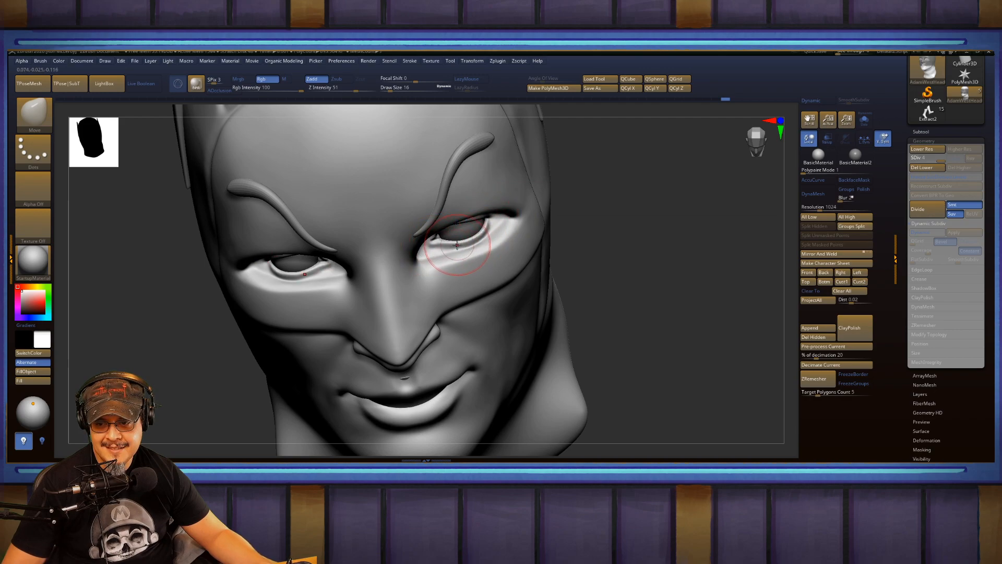
Raise the Move brush's draw size to 35 while checking the eyes and brow from below.
drag(635, 267, 601, 197)
key(s)
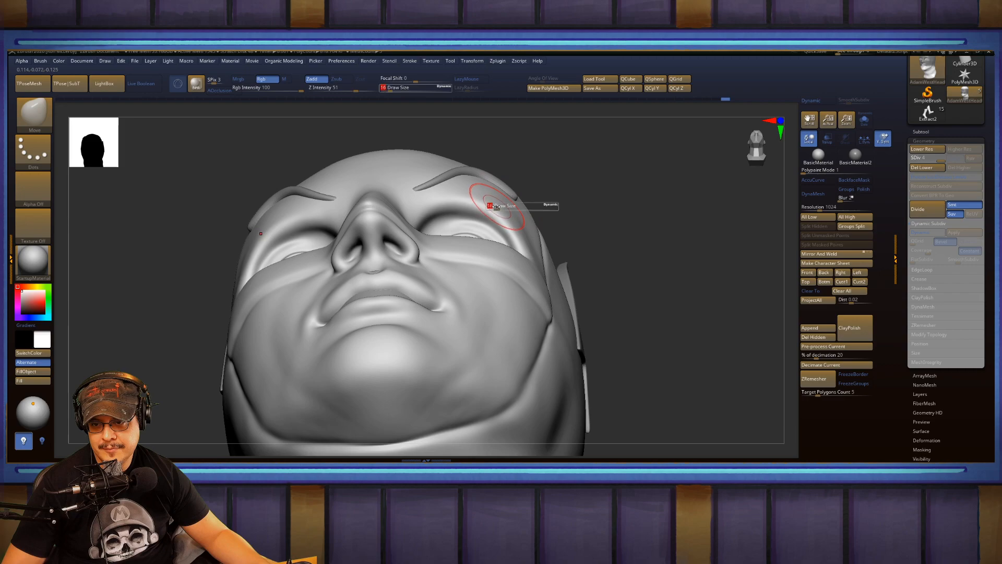
drag(493, 206, 498, 207)
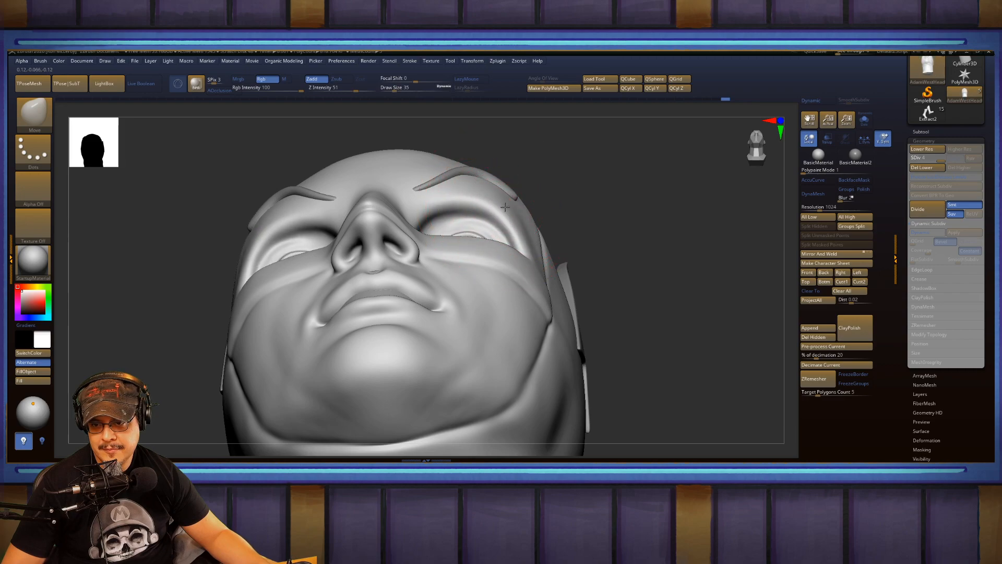
mouse_move(606, 203)
mouse_down()
mouse_move(572, 199)
mouse_move(661, 191)
mouse_move(608, 187)
mouse_move(663, 235)
mouse_move(642, 255)
mouse_move(681, 300)
mouse_up()
Return from the PM3D_Cylinder3D1 subtool to the head subtool and examine the face from front and three-quarter angles.
alt+click(491, 255)
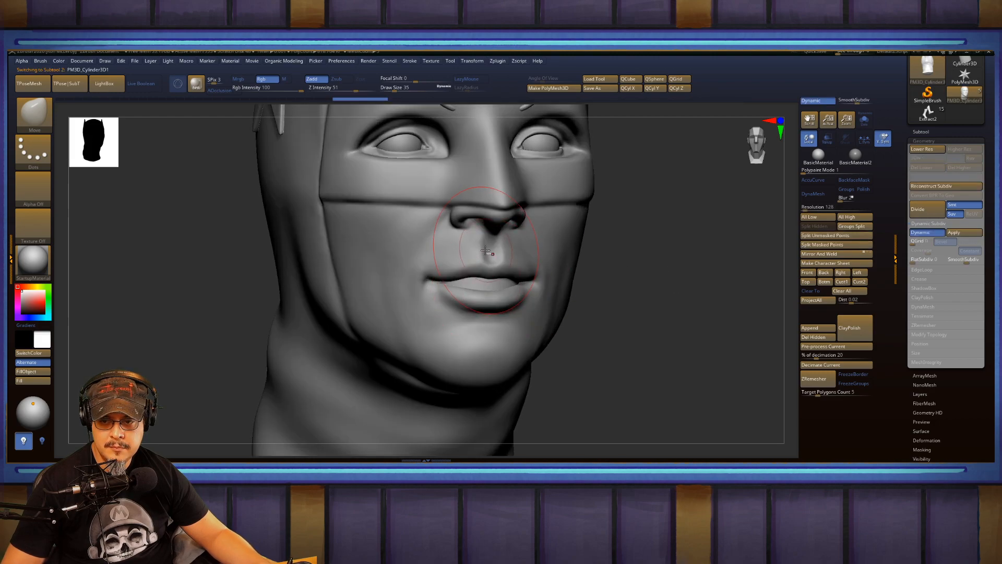
drag(649, 257, 583, 292)
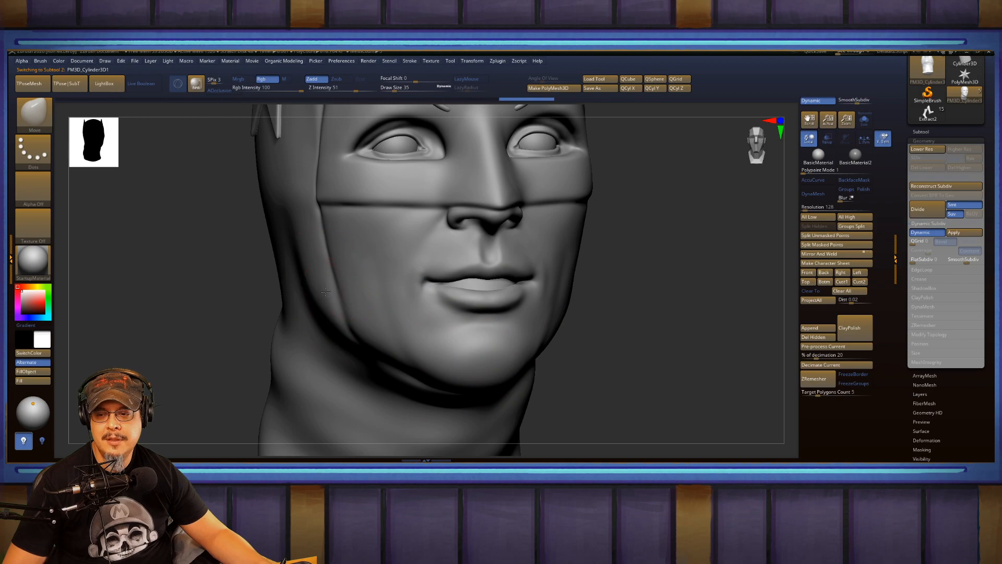
alt+click(325, 291)
key(f)
drag(584, 260, 593, 260)
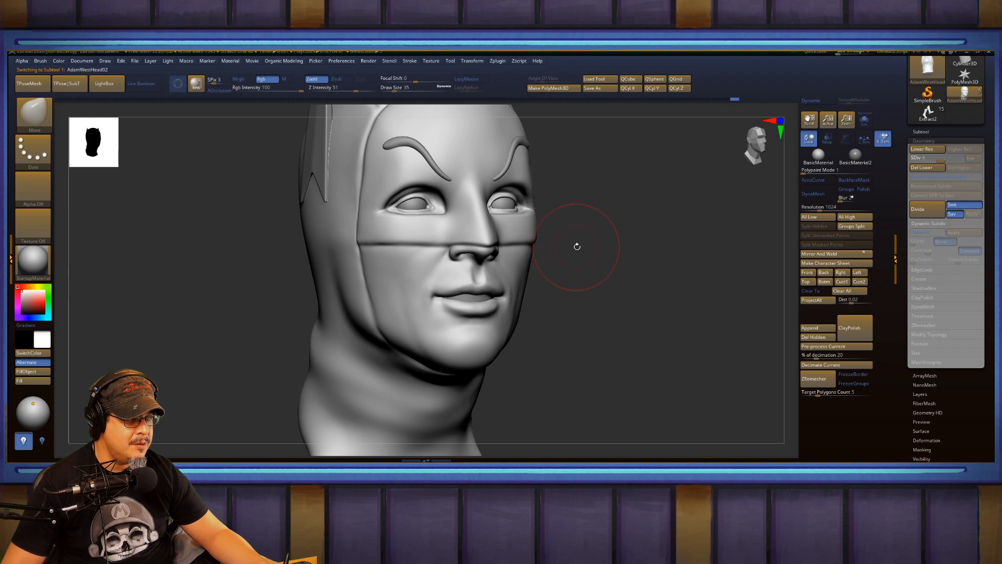
shift+drag(621, 279, 624, 279)
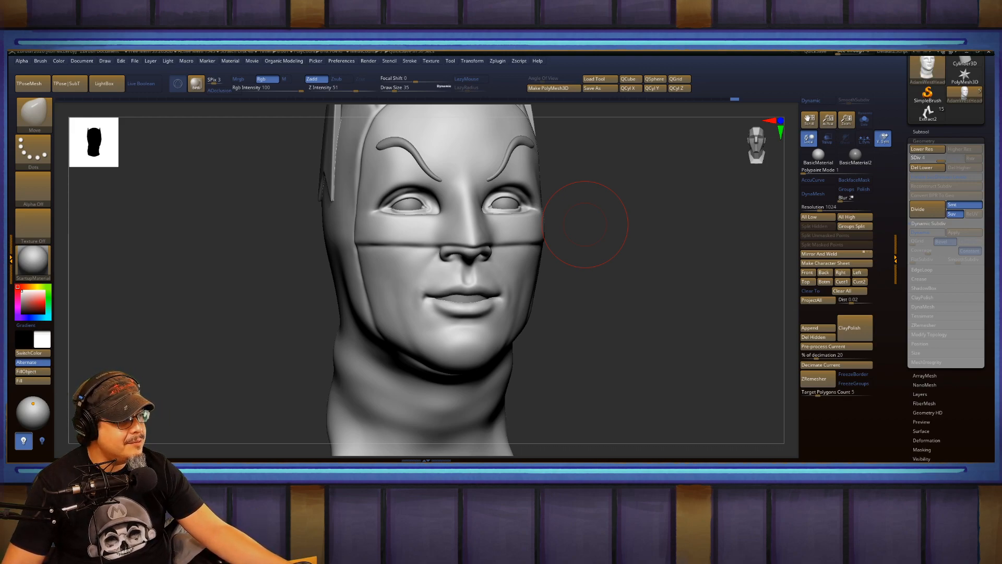
drag(584, 313, 662, 299)
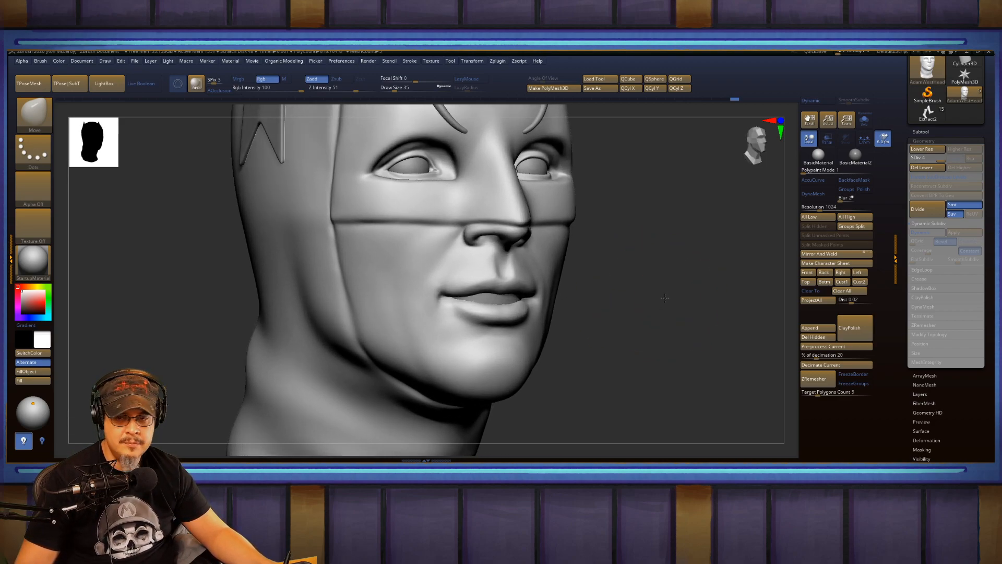
drag(660, 302, 685, 288)
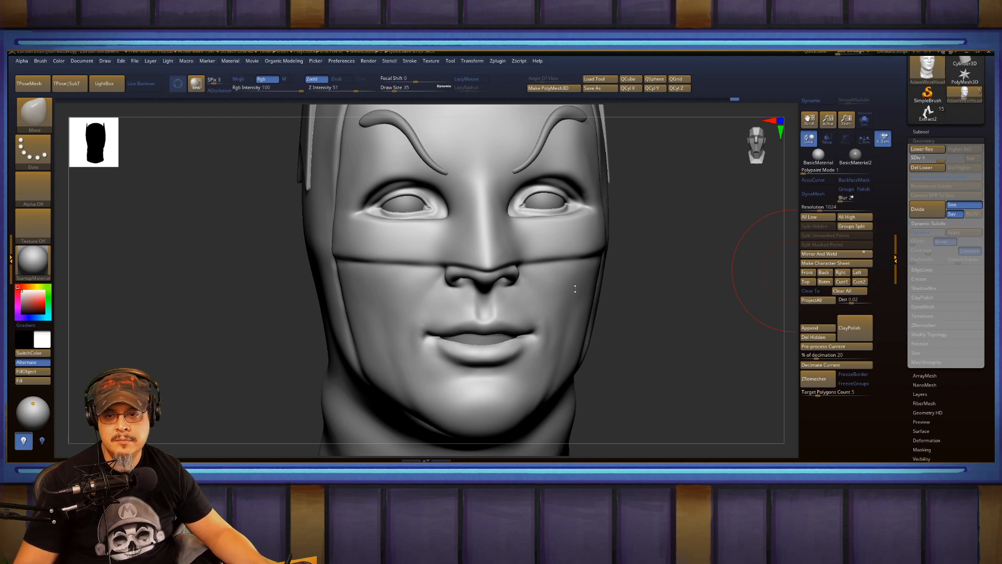
Add soft volume to the upper eyelids and sockets with the FormSoft brush at draw size 35 and Z intensity 3.
mouse_move(752, 276)
mouse_down()
mouse_move(686, 264)
mouse_move(702, 261)
mouse_move(724, 337)
mouse_move(720, 299)
mouse_move(754, 293)
mouse_move(737, 268)
mouse_move(519, 223)
mouse_up()
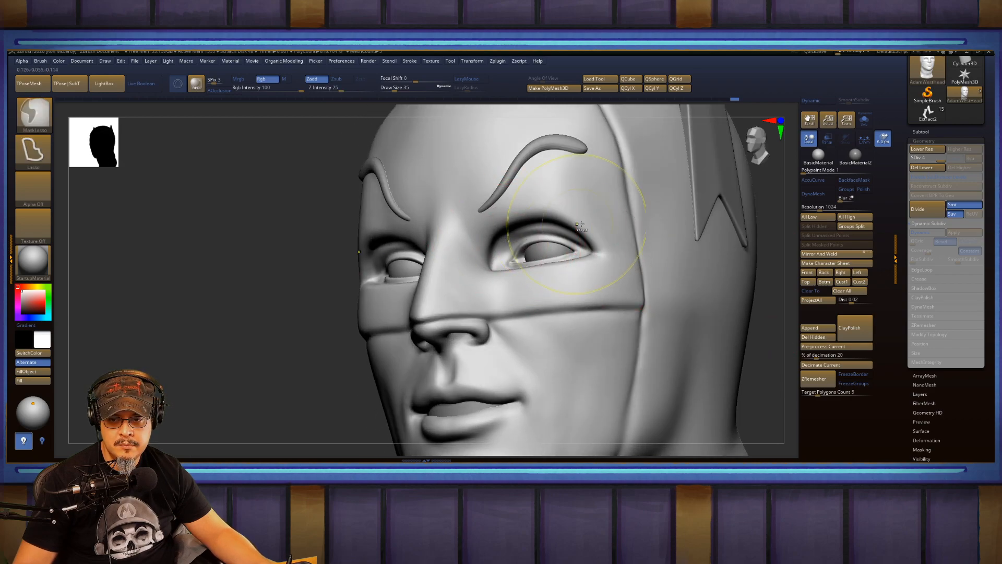
key(b)
key(s)
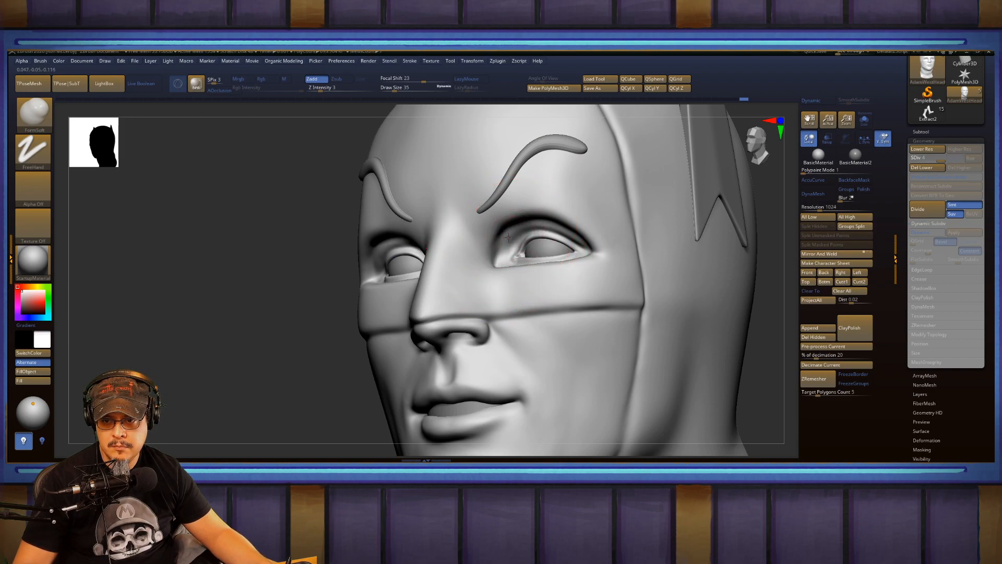
mouse_move(255, 295)
mouse_down()
mouse_move(655, 230)
mouse_move(543, 225)
mouse_up()
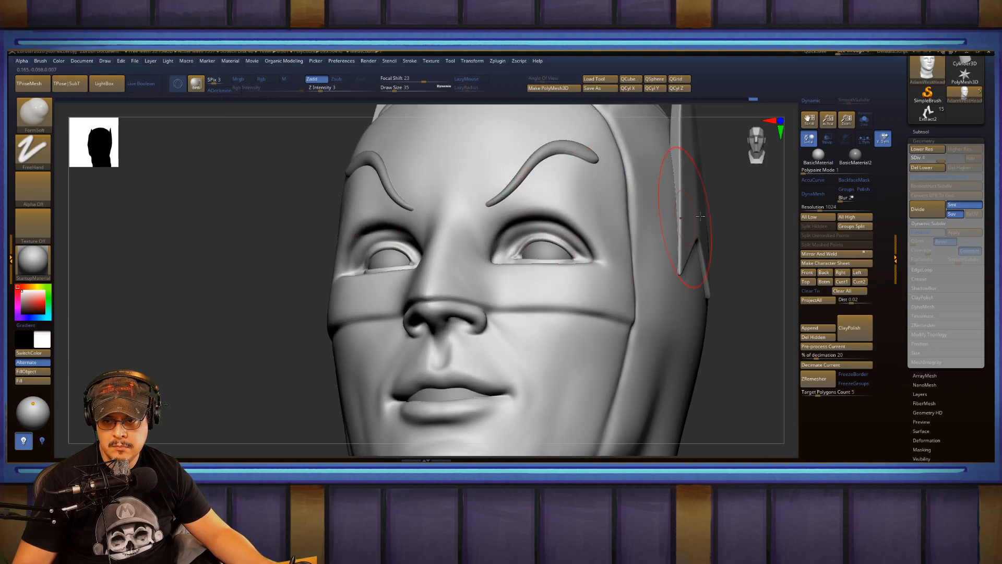
mouse_move(504, 229)
right_down()
mouse_move(593, 207)
mouse_move(579, 209)
right_up()
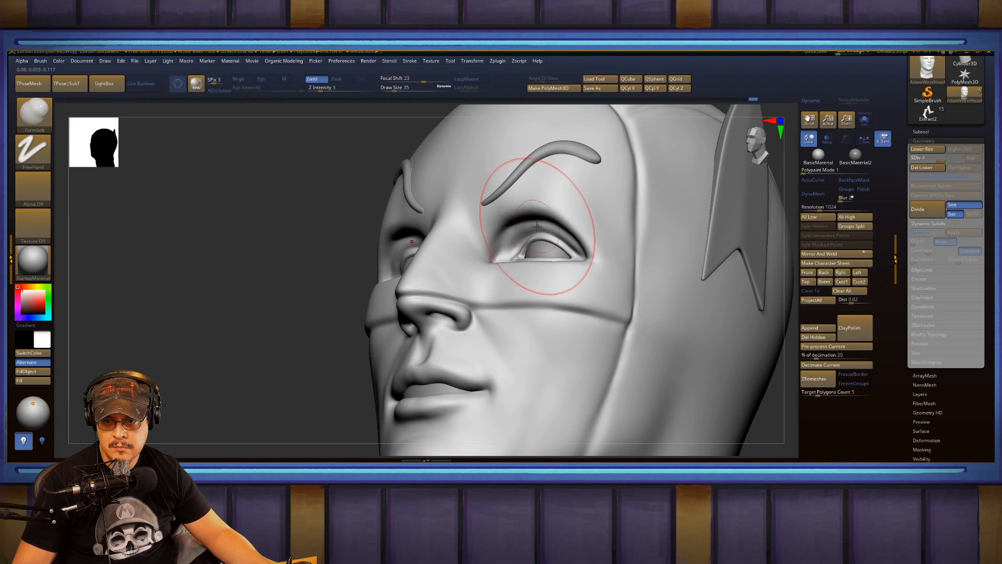
drag(554, 232, 580, 245)
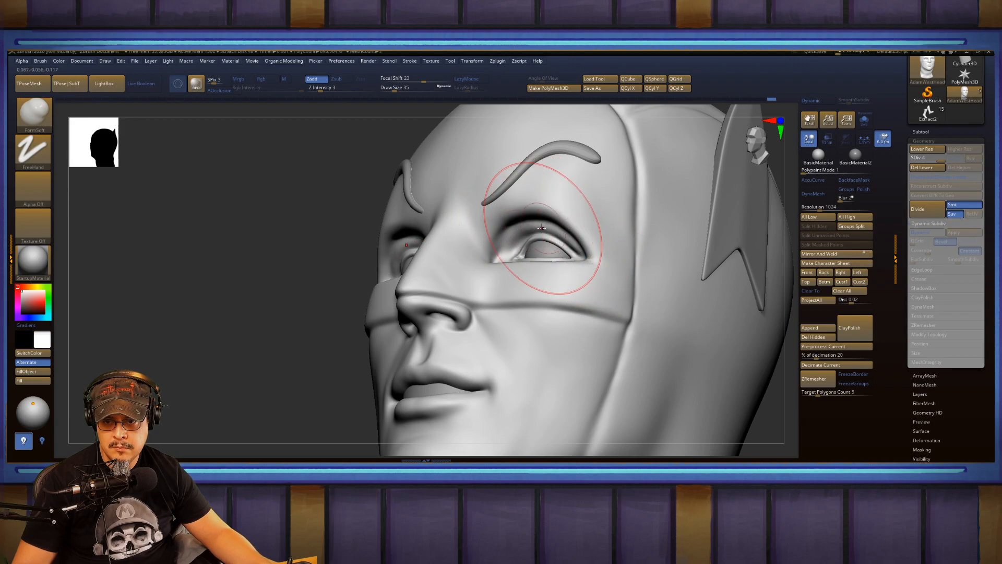
shift+drag(266, 284, 396, 277)
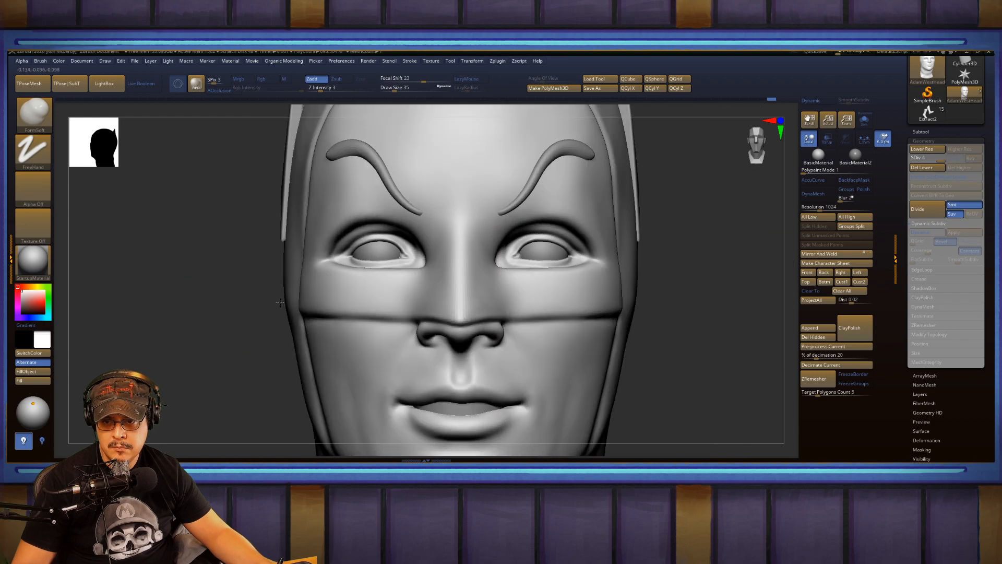
Refine the volume around the inner eye corners beside the nose bridge with the FormSoft brush.
key(f)
mouse_move(658, 212)
mouse_down()
mouse_move(642, 228)
mouse_move(620, 220)
mouse_move(646, 206)
mouse_move(689, 275)
mouse_move(673, 245)
mouse_up()
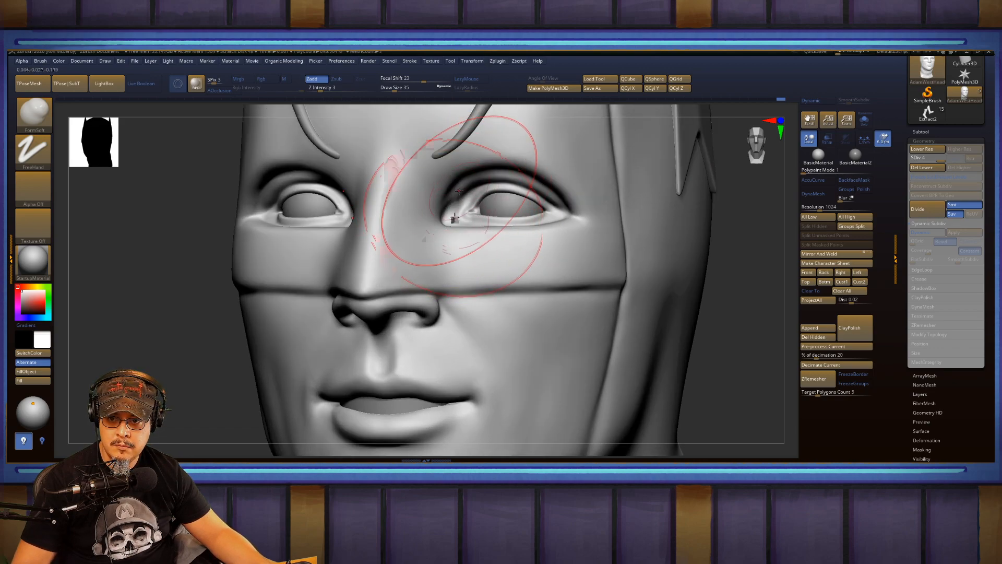
drag(727, 222, 734, 184)
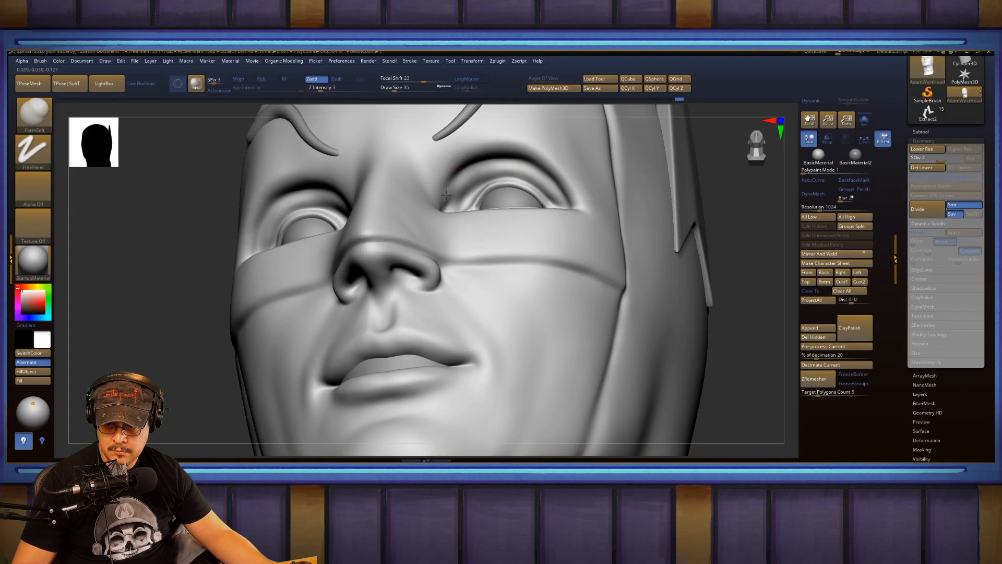
key(f)
Build up the cheek below the mask edge with the ClayBuildup brush at draw size 35 and smooth it.
mouse_move(613, 198)
mouse_down()
mouse_move(660, 238)
mouse_move(568, 220)
mouse_move(610, 218)
mouse_move(643, 232)
mouse_move(600, 234)
mouse_move(633, 234)
mouse_move(621, 206)
mouse_move(593, 197)
mouse_up()
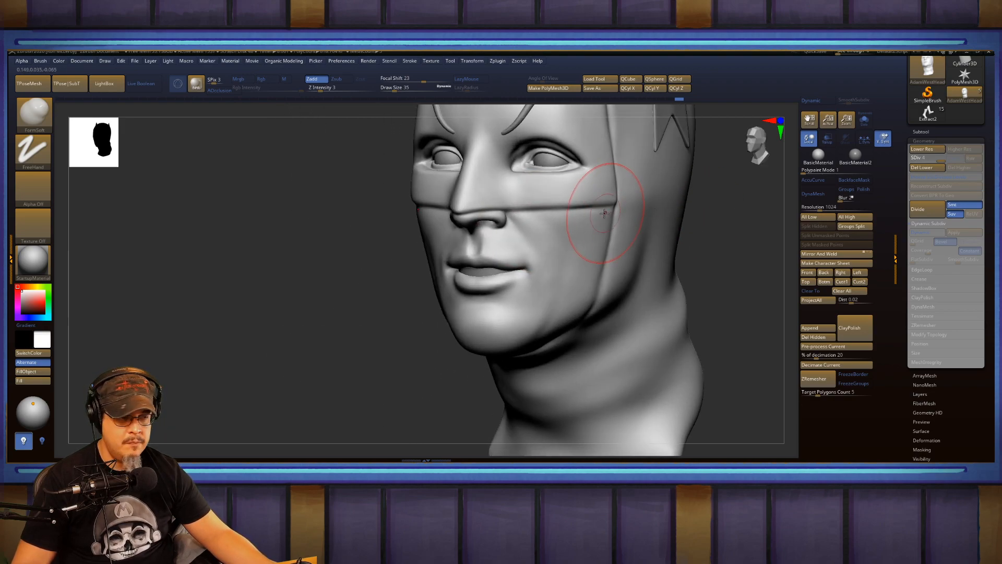
key(b)
key(c)
key(b)
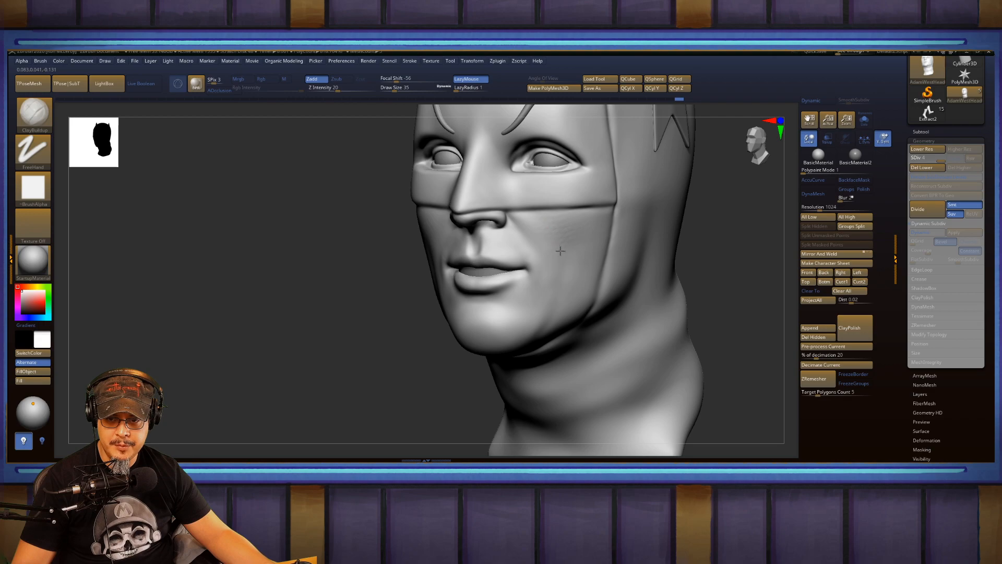
mouse_move(577, 223)
mouse_down()
mouse_move(561, 248)
mouse_move(572, 247)
mouse_up()
key(shift)
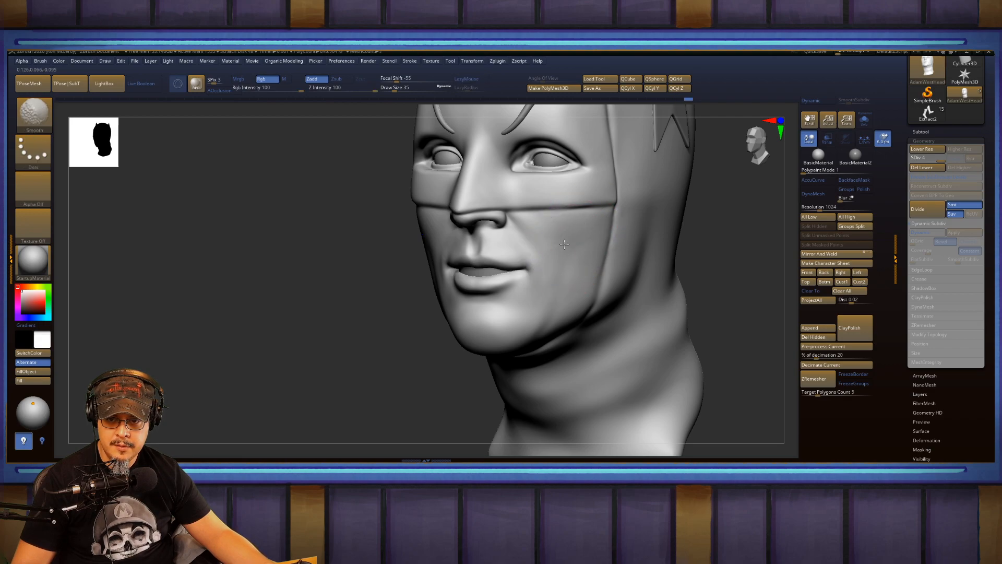
Build up the area under the lower lip with the ClayBuildup brush at draw size 11 and smooth the strokes.
mouse_move(719, 239)
mouse_down()
mouse_move(687, 235)
mouse_move(688, 250)
mouse_move(673, 256)
mouse_move(688, 265)
mouse_move(664, 282)
mouse_move(666, 267)
mouse_move(688, 273)
mouse_move(689, 293)
mouse_up()
drag(657, 257, 656, 285)
drag(523, 279, 545, 286)
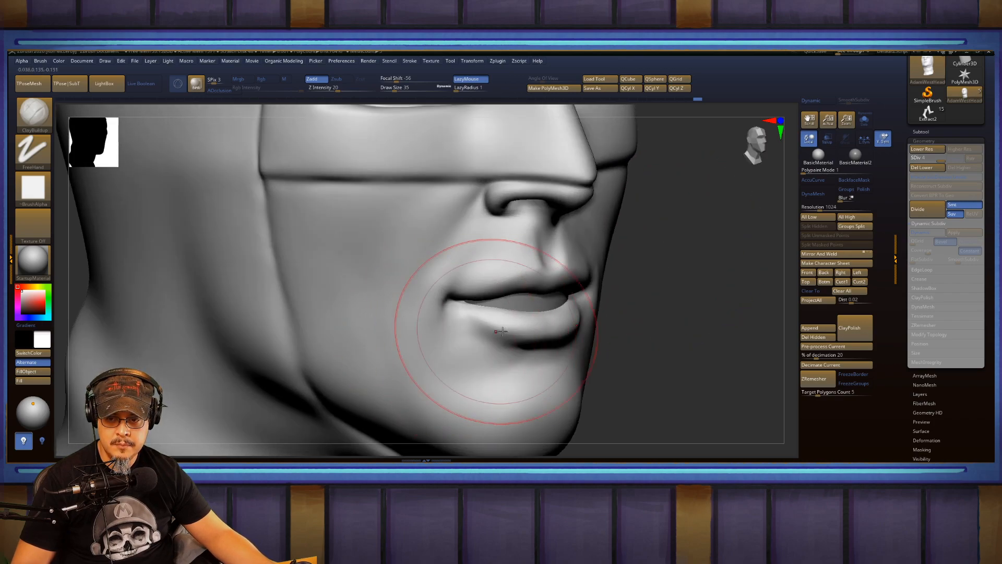
key(s)
mouse_move(524, 338)
mouse_down()
mouse_move(501, 333)
mouse_move(563, 328)
mouse_up()
drag(477, 319, 566, 339)
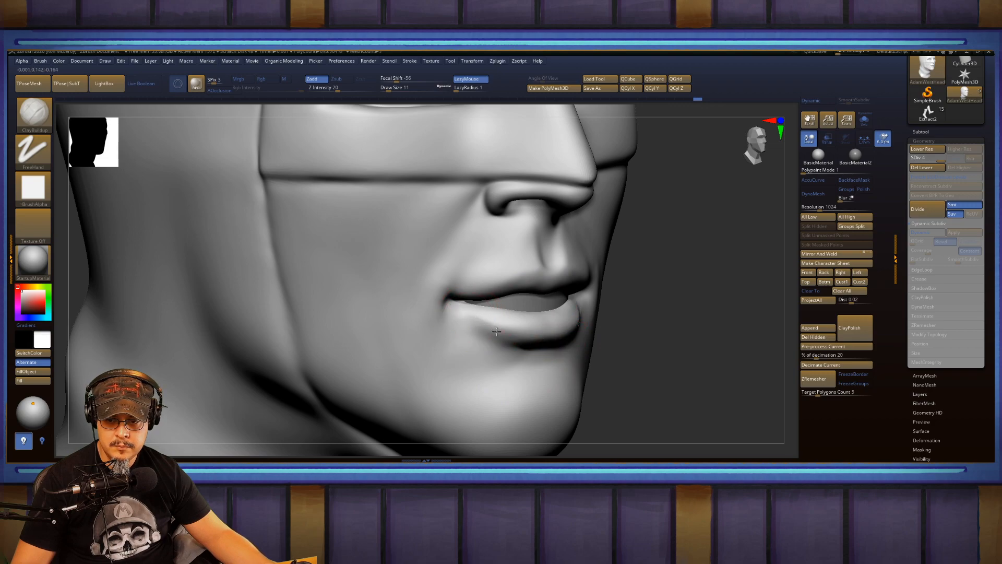
key(shift)
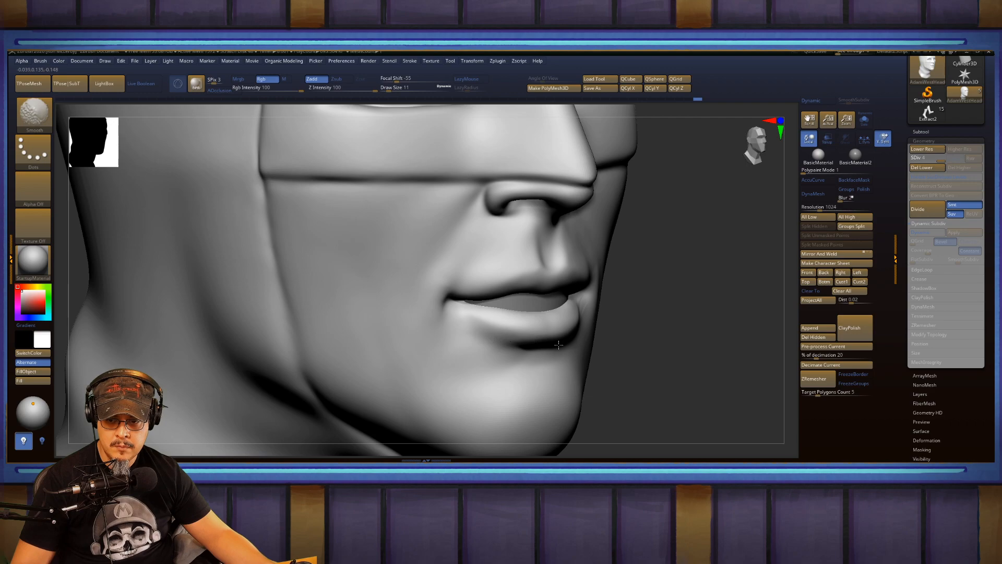
Refine the lower lip from a more frontal view with small ClayBuildup strokes and smooth its surface.
drag(716, 304, 607, 321)
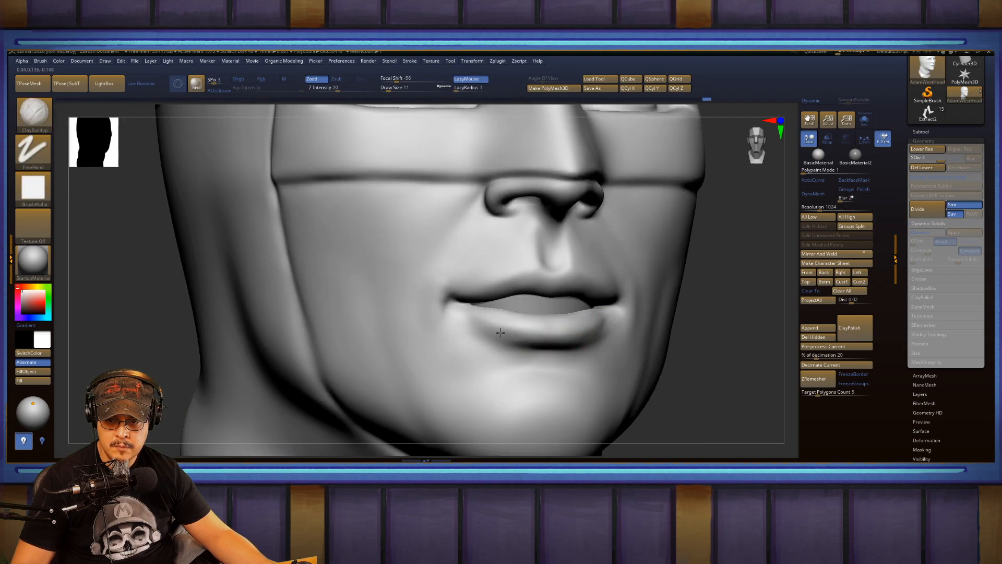
key(shift)
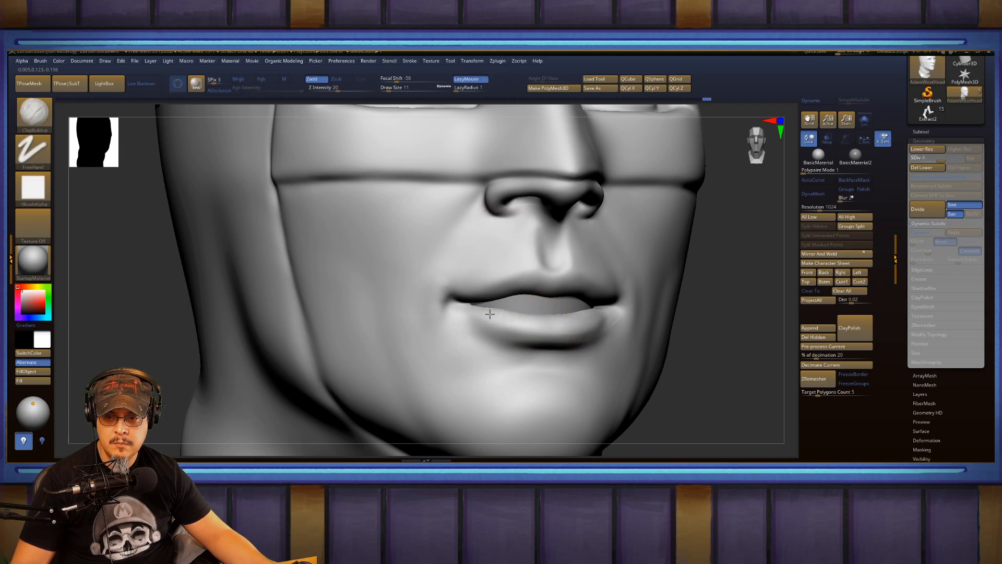
key(shift)
shift+drag(528, 322, 588, 321)
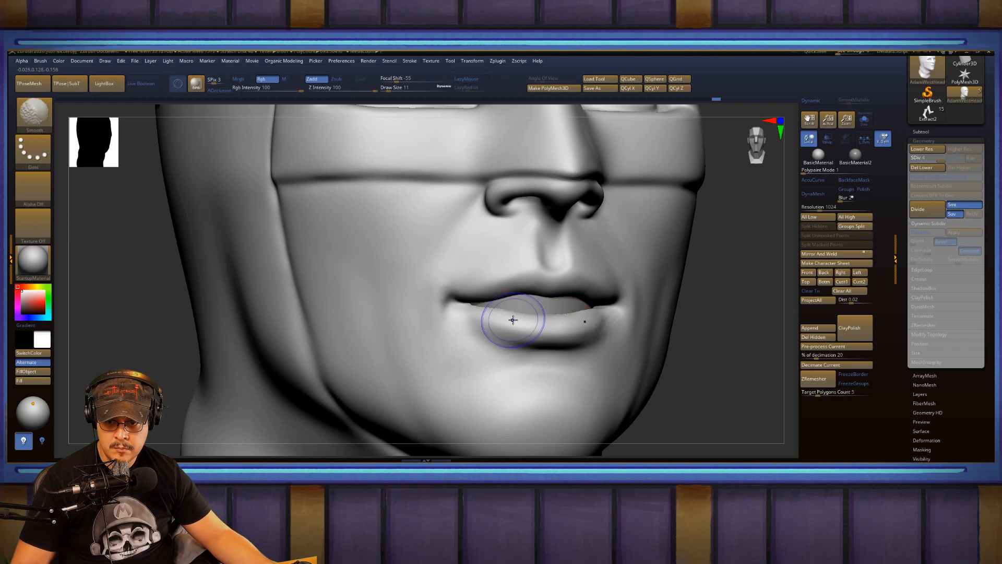
shift+drag(514, 318, 511, 321)
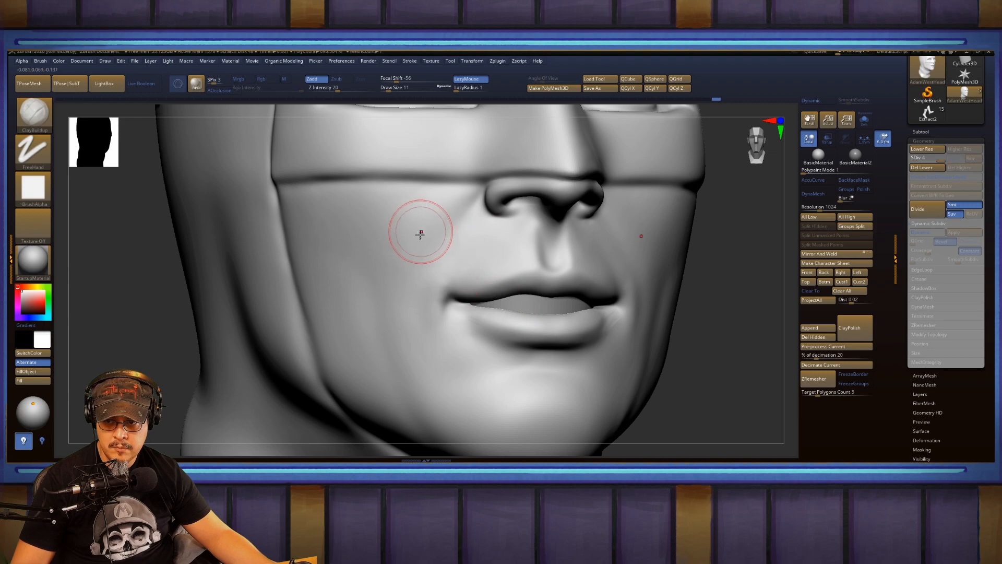
Review the whole face, then switch to the Move brush and set its draw size to 27.
key(f)
drag(588, 248, 677, 288)
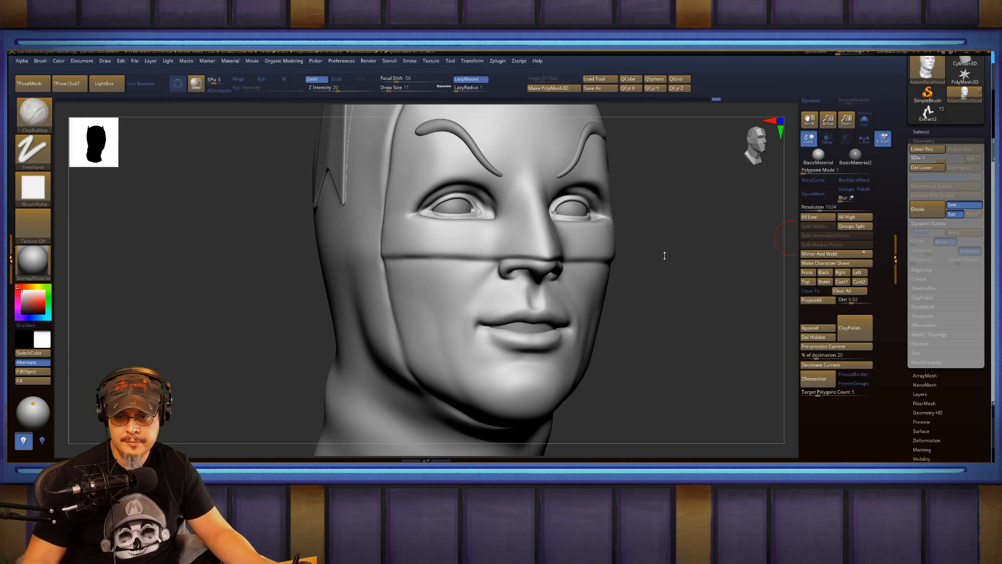
drag(662, 252, 633, 264)
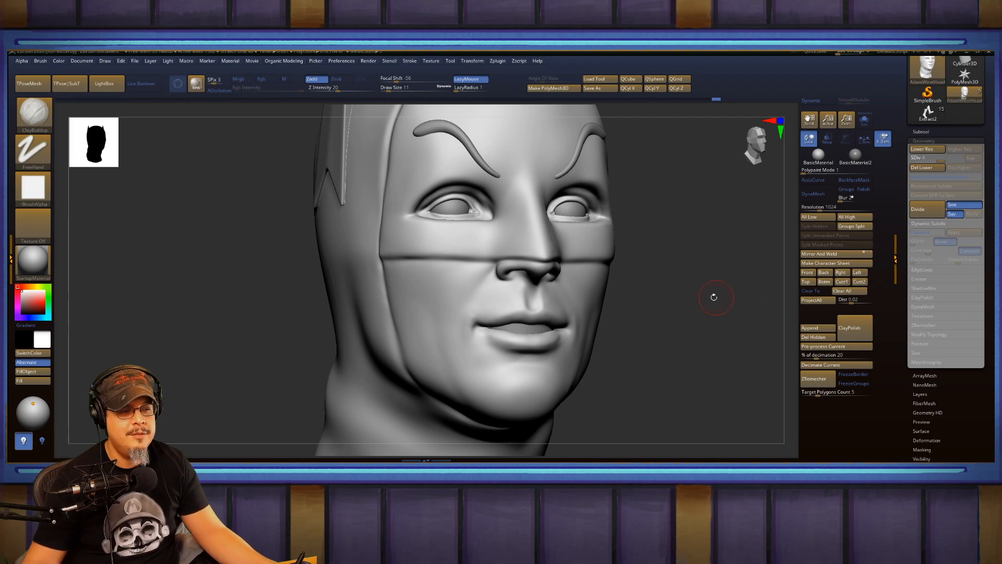
shift+drag(741, 277, 657, 246)
key(b)
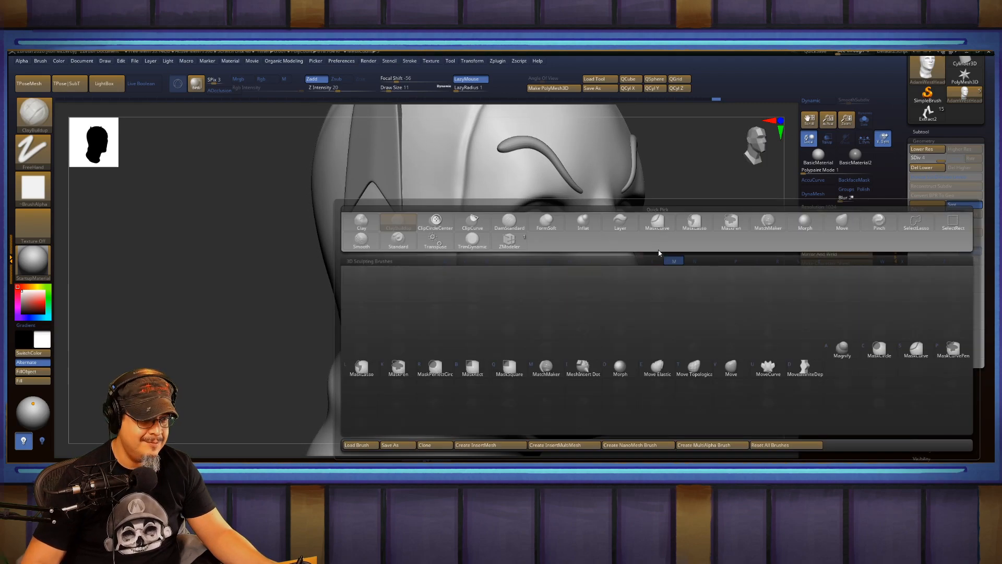
key(m)
key(v)
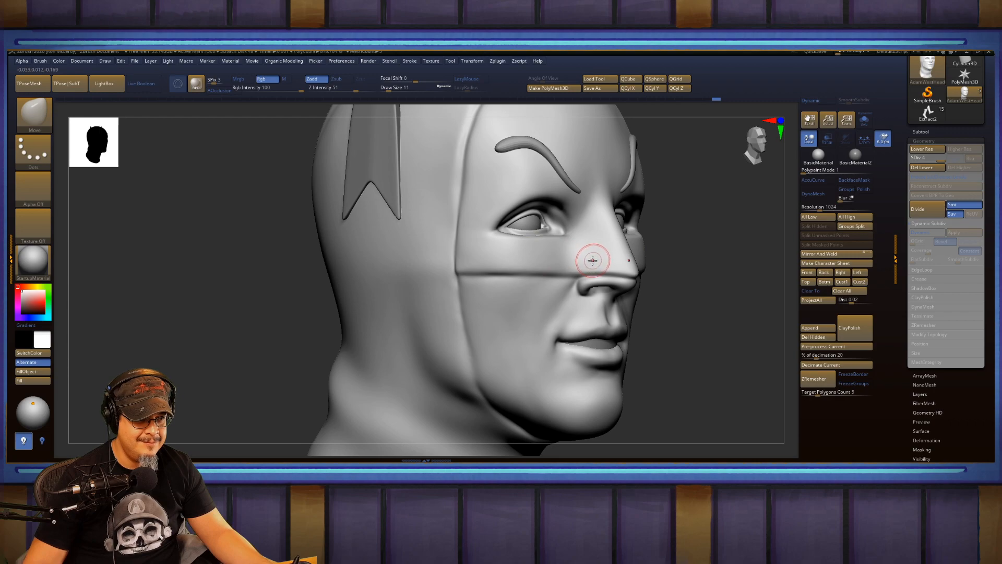
key(s)
drag(537, 273, 543, 271)
drag(715, 257, 676, 259)
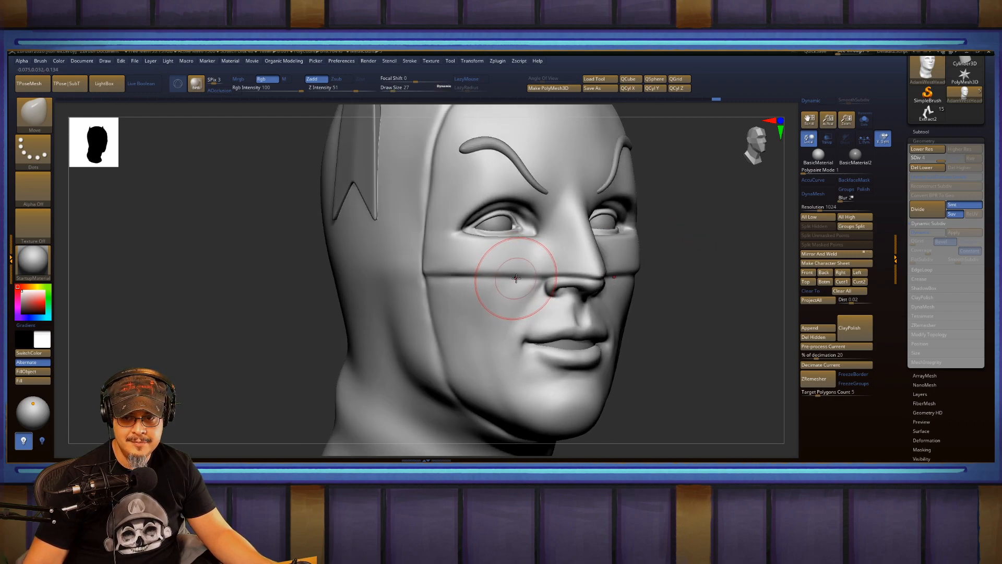
Set MaskPen as the masking brush and paint a mask stroke over the eye.
key(ctrl)
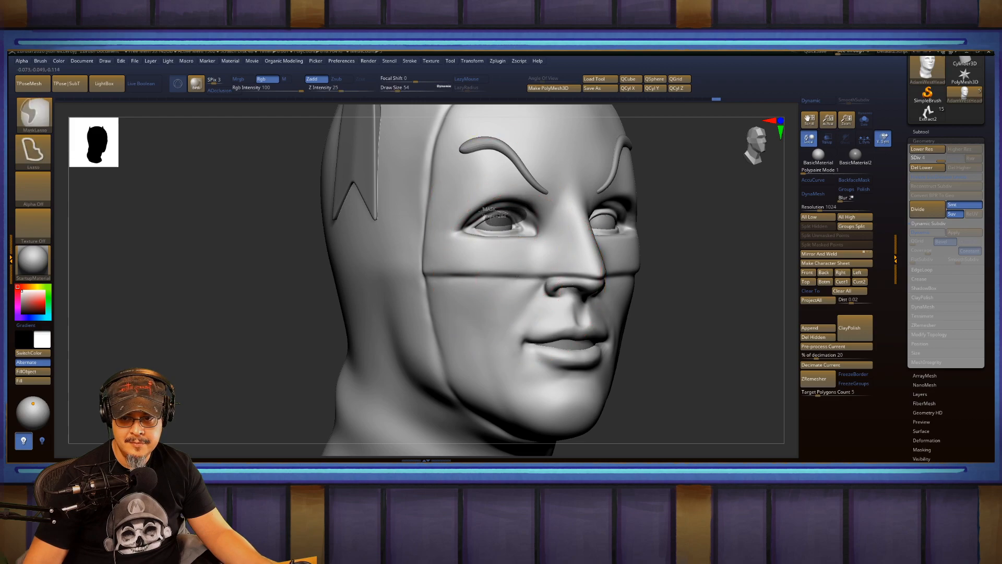
key(b)
key(m)
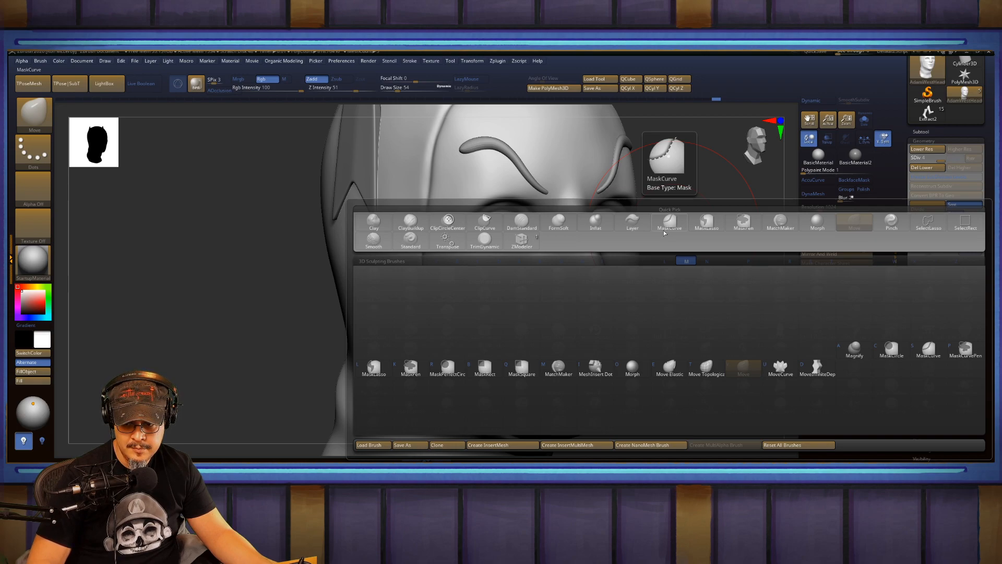
key(k)
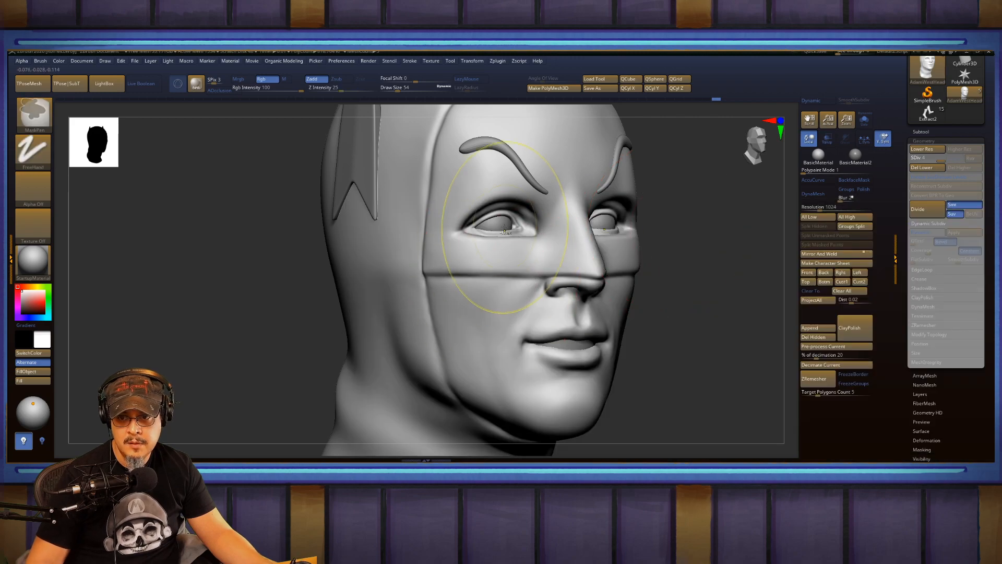
mouse_move(493, 234)
ctrl+mouse_down()
mouse_move(472, 230)
mouse_move(485, 218)
mouse_move(492, 226)
ctrl+mouse_up()
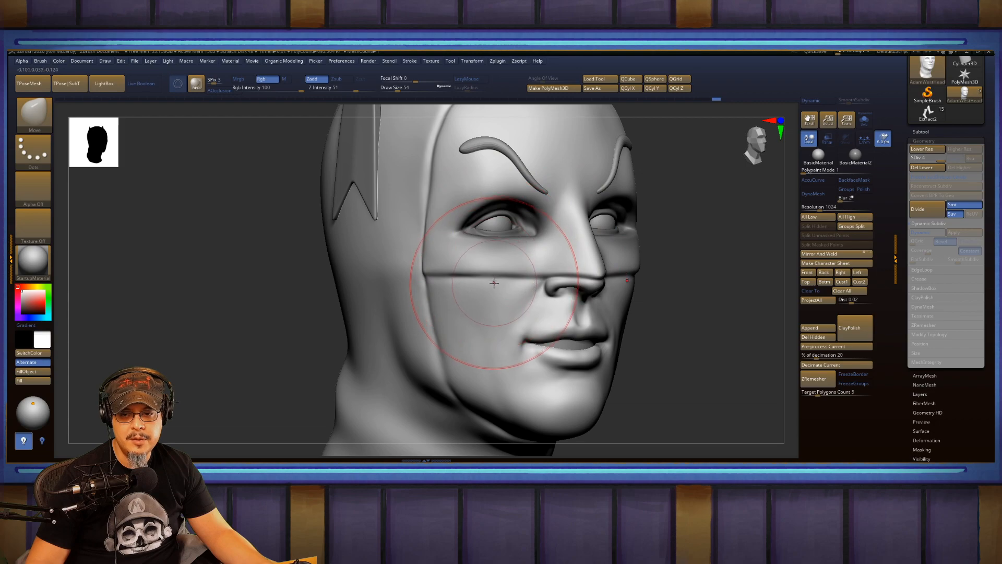
Reshape the cowl's lower edge across the cheek with the Move brush, finishing at draw size 39.
mouse_move(494, 283)
mouse_down()
mouse_move(495, 275)
mouse_move(454, 284)
mouse_up()
key(s)
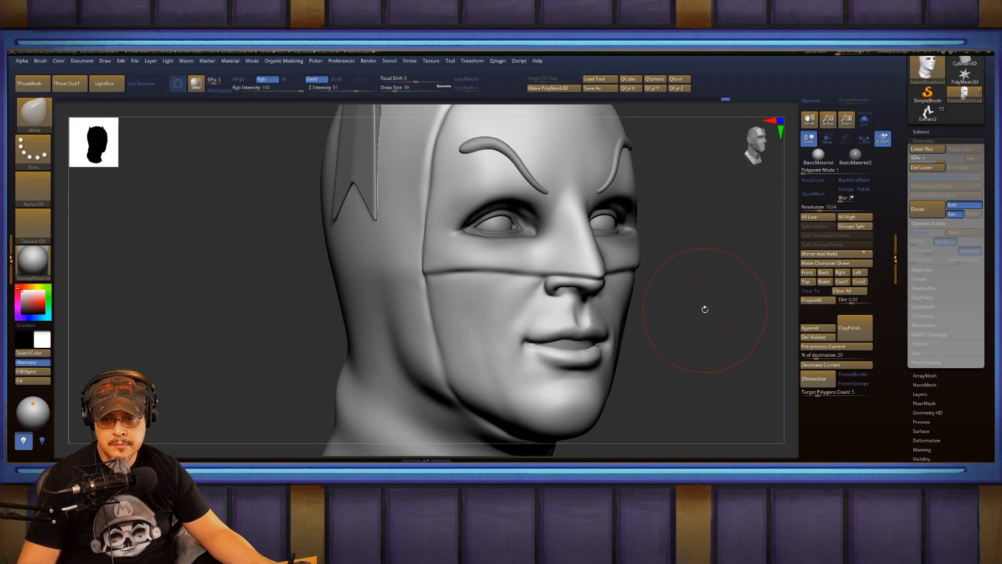
mouse_move(705, 308)
mouse_down()
mouse_move(740, 302)
mouse_move(772, 327)
mouse_up()
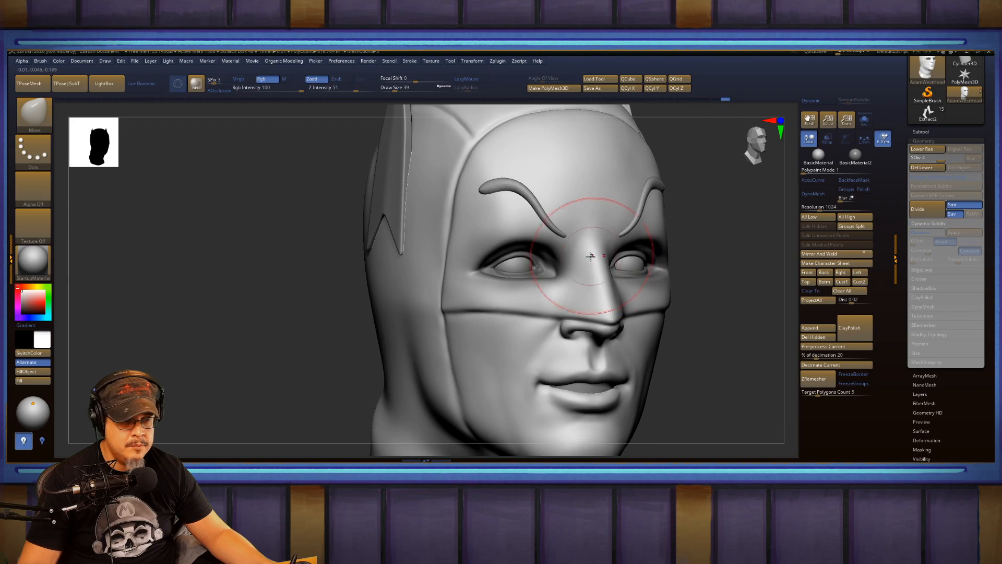
Adjust the inner eye corner and the area beside the nose with the Move brush at draw size 22.
key(s)
drag(567, 274, 559, 282)
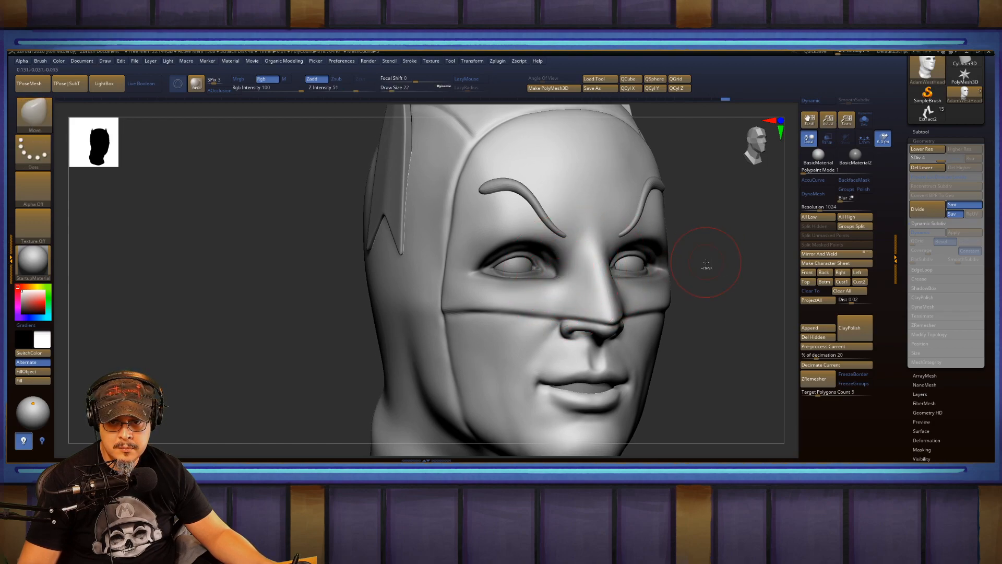
ctrl+drag(706, 267, 731, 290)
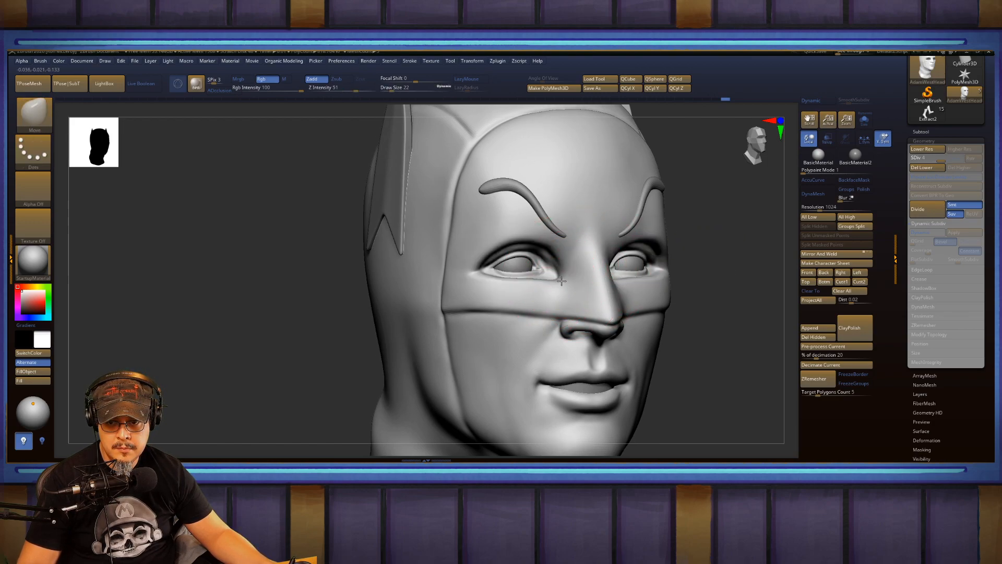
key(ctrl)
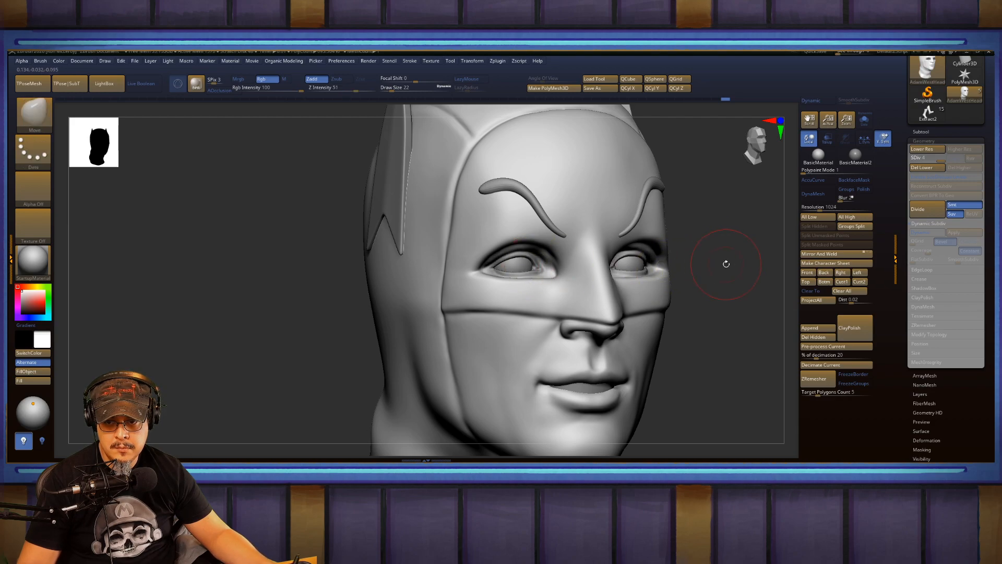
shift+drag(724, 261, 691, 261)
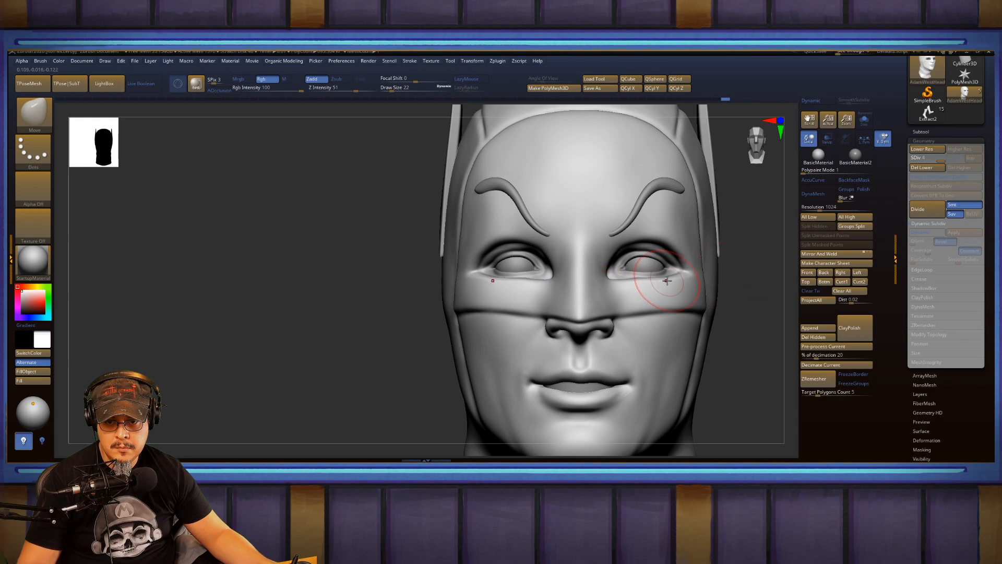
Refine the lower eyelid from a three-quarter view with the Move brush at draw size 12.
right_drag(665, 283, 622, 286)
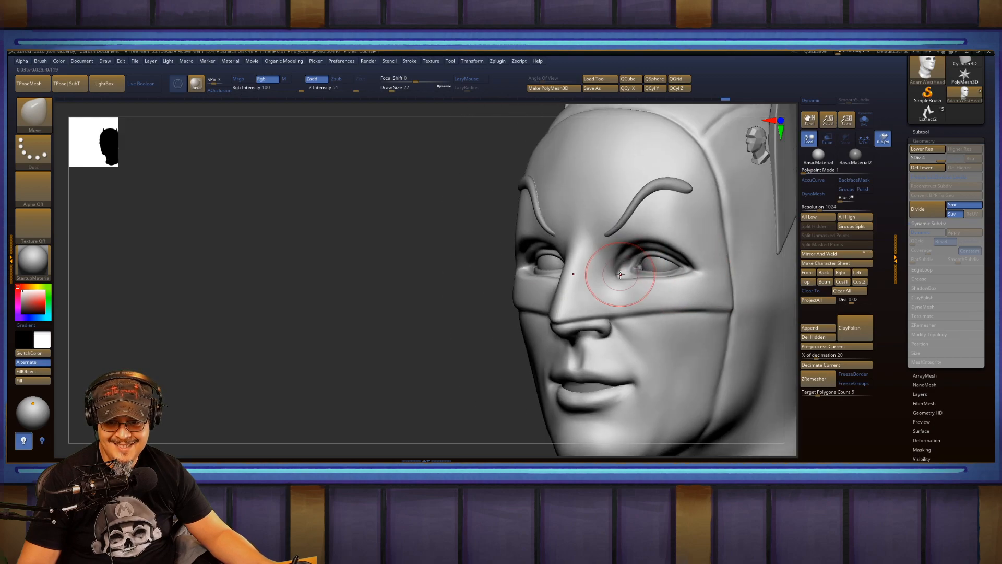
key(s)
drag(620, 280, 671, 278)
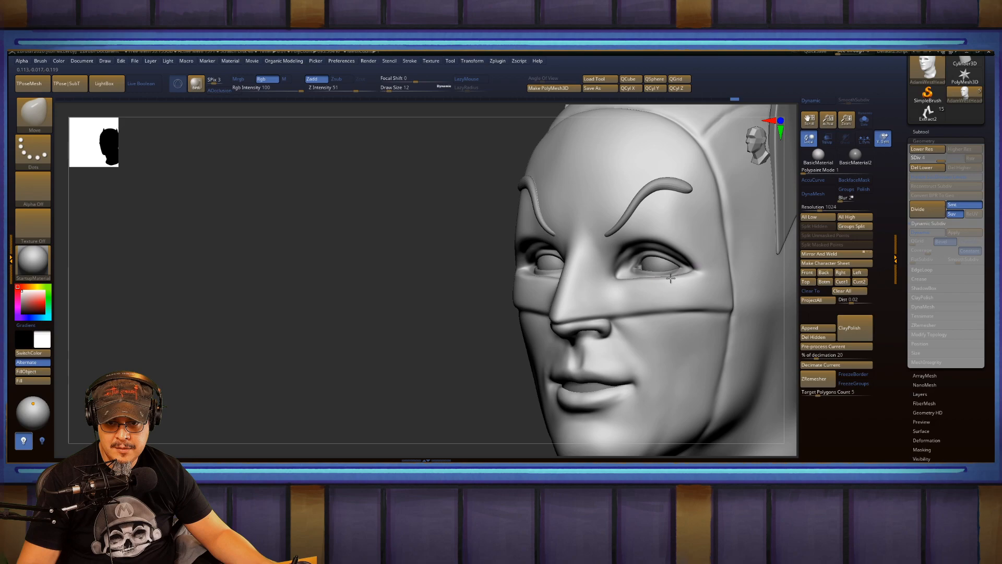
shift+drag(401, 287, 578, 268)
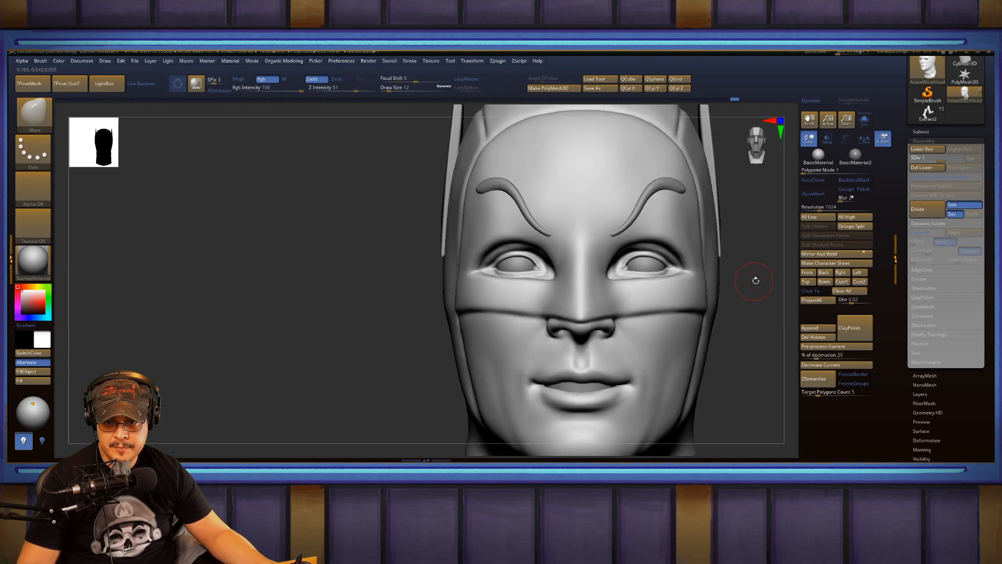
Check the head in profile and reshape the cowl's cheek line with the Move brush at draw size 54.
alt+drag(756, 280, 671, 268)
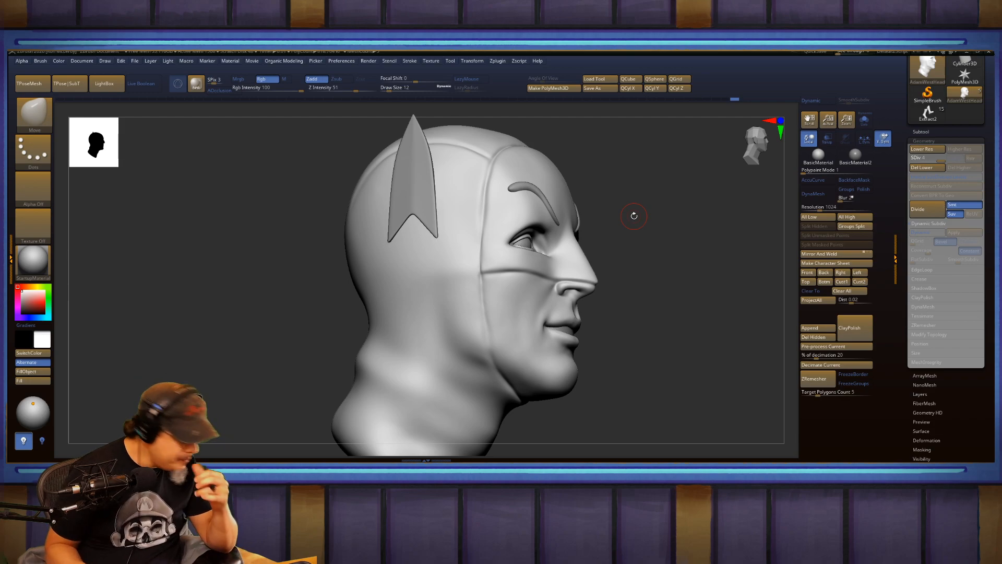
drag(600, 269, 608, 224)
mouse_move(662, 270)
mouse_down()
mouse_move(684, 270)
mouse_move(642, 271)
mouse_move(679, 279)
mouse_up()
key(s)
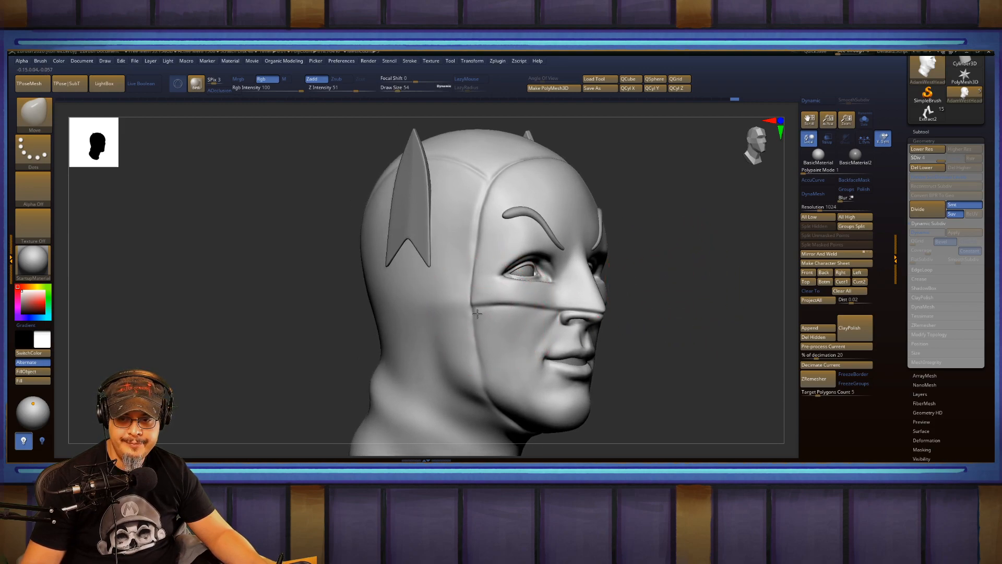
drag(644, 284, 581, 294)
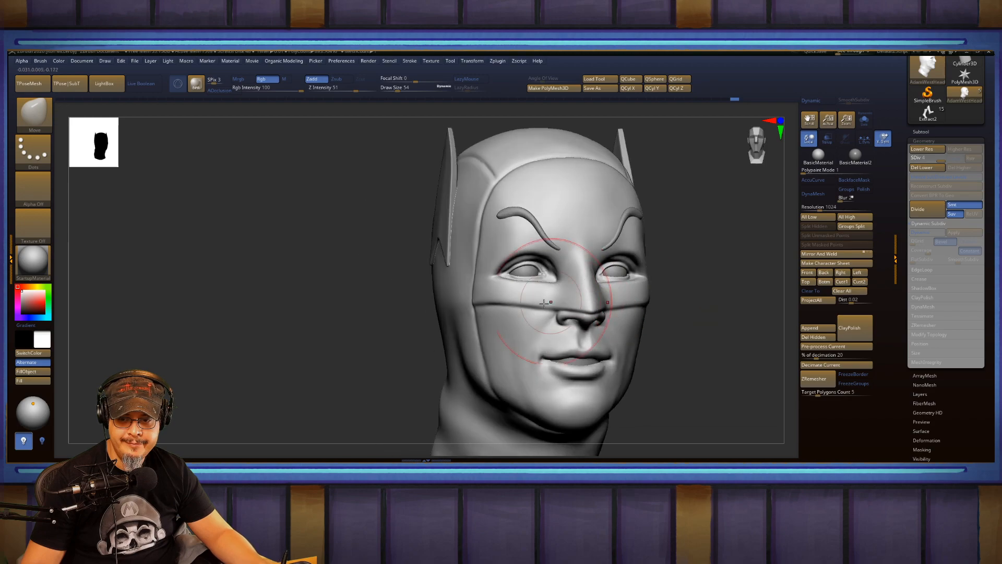
Adjust the outer end of the cowl's cheek line with the Move brush at draw size 29 and smooth the side.
key(s)
drag(531, 315, 507, 316)
key(s)
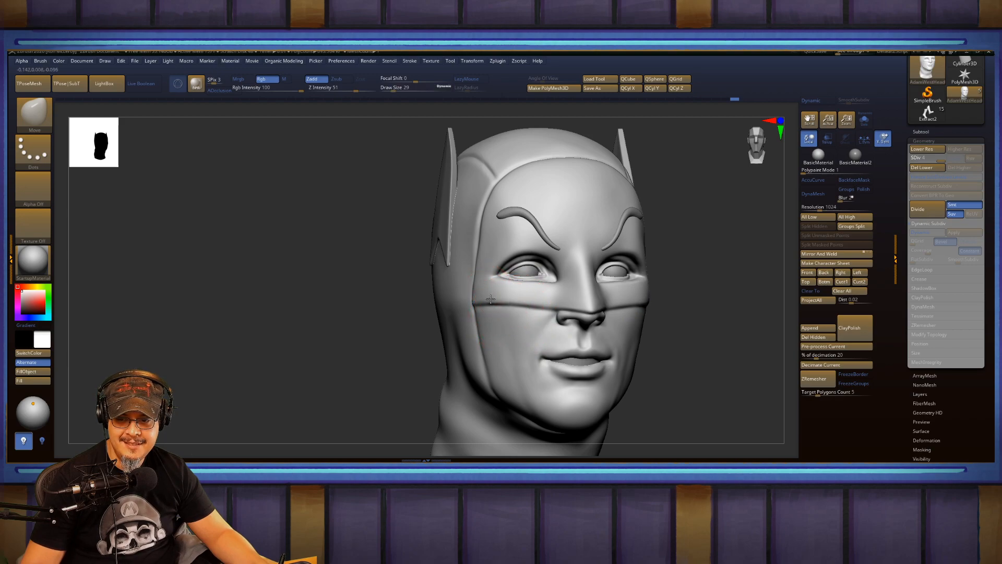
drag(691, 275, 570, 318)
drag(313, 326, 444, 323)
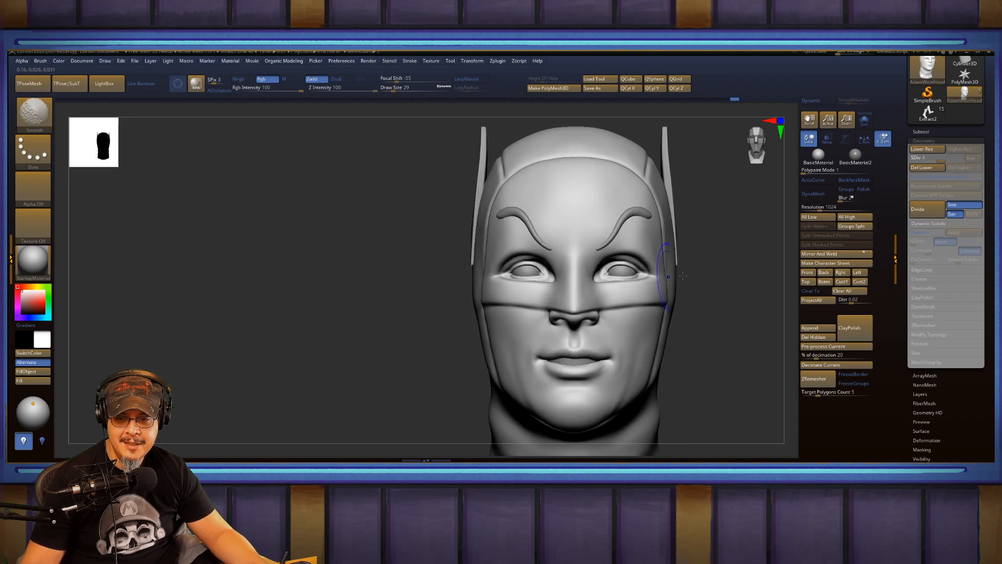
drag(725, 290, 550, 269)
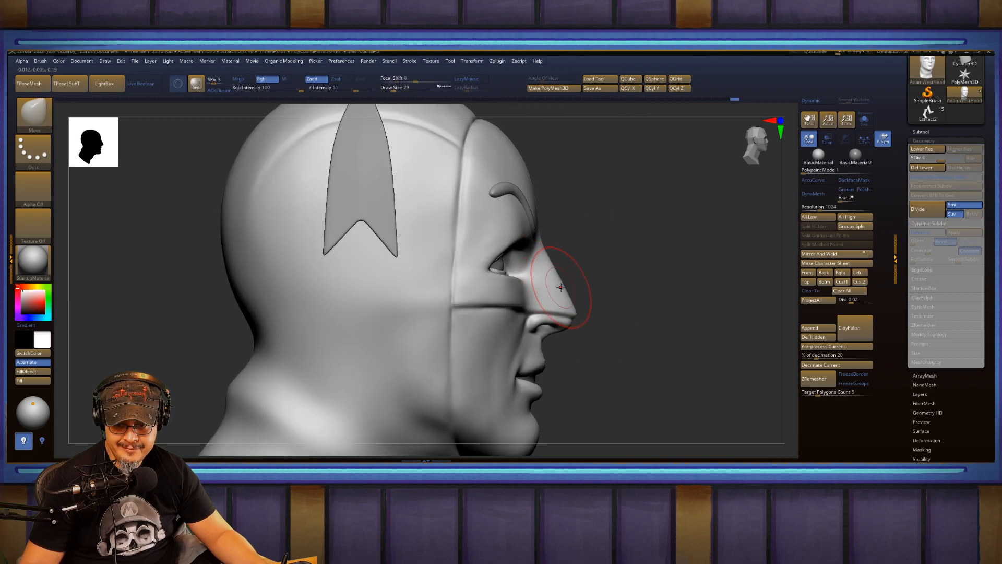
Switch to the DamStandard brush with draw size 8 and LazyRadius 200 for the cowl edge under the jaw.
mouse_move(650, 274)
mouse_down()
mouse_move(630, 276)
mouse_move(674, 283)
mouse_move(705, 243)
mouse_move(625, 259)
mouse_move(391, 248)
mouse_move(409, 296)
mouse_move(496, 293)
mouse_move(539, 390)
mouse_move(574, 388)
mouse_up()
key(b)
key(d)
key(s)
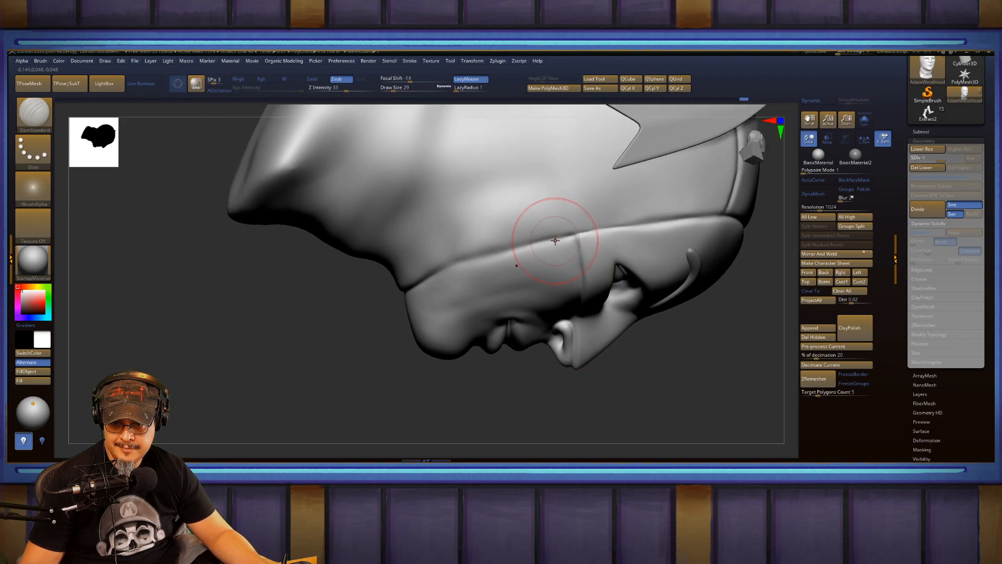
key(s)
drag(565, 239, 559, 239)
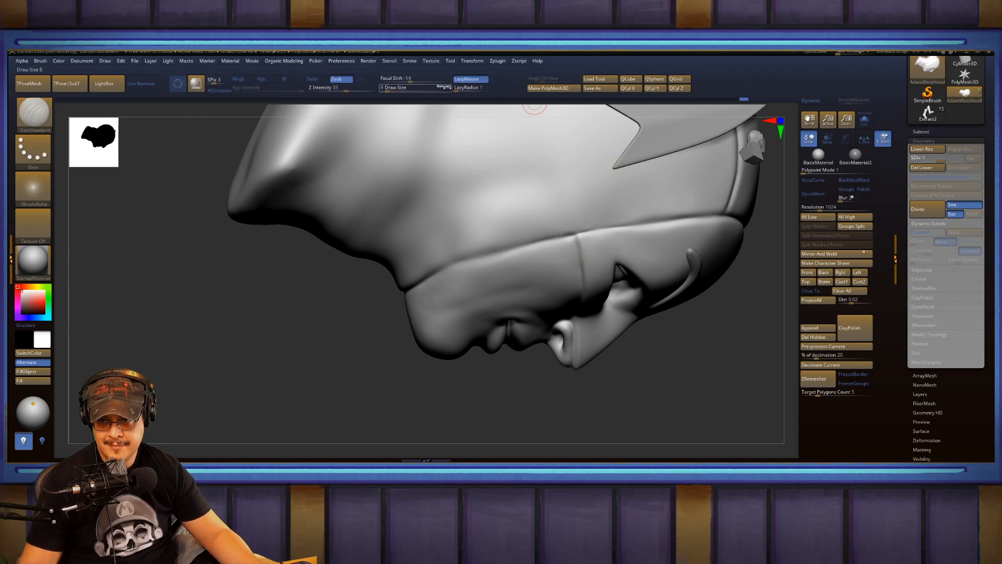
drag(456, 88, 490, 90)
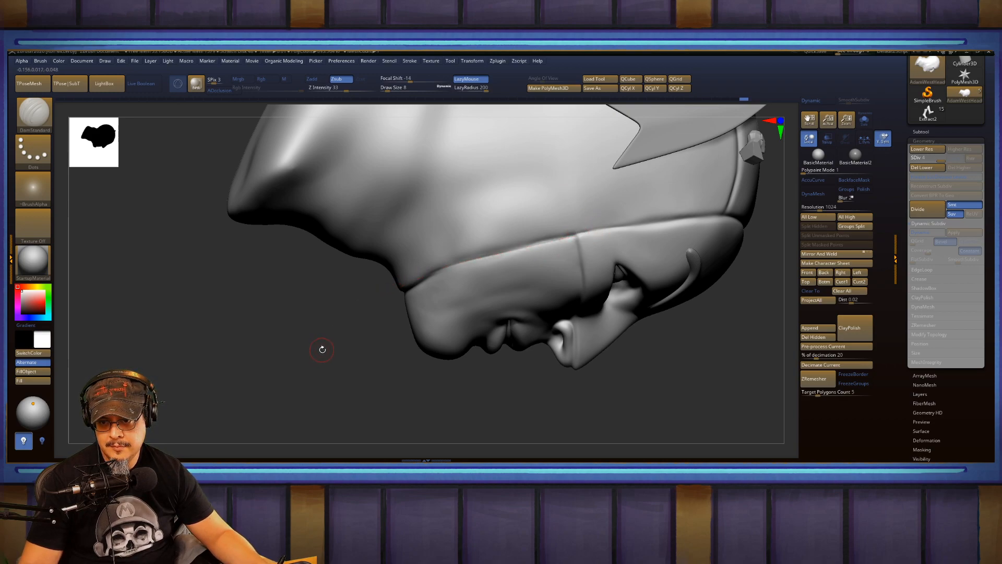
Carve a crisp crease along the cowl's face opening under the jaw and chin, then smooth around it.
drag(329, 351, 360, 345)
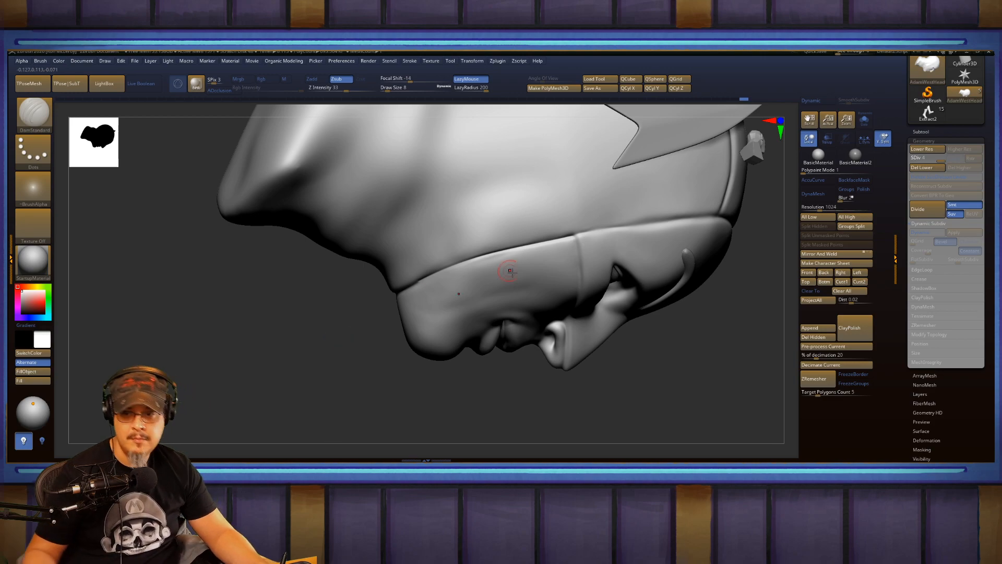
mouse_move(423, 409)
mouse_down()
mouse_move(501, 329)
mouse_move(516, 266)
mouse_move(416, 276)
mouse_up()
drag(517, 263, 422, 280)
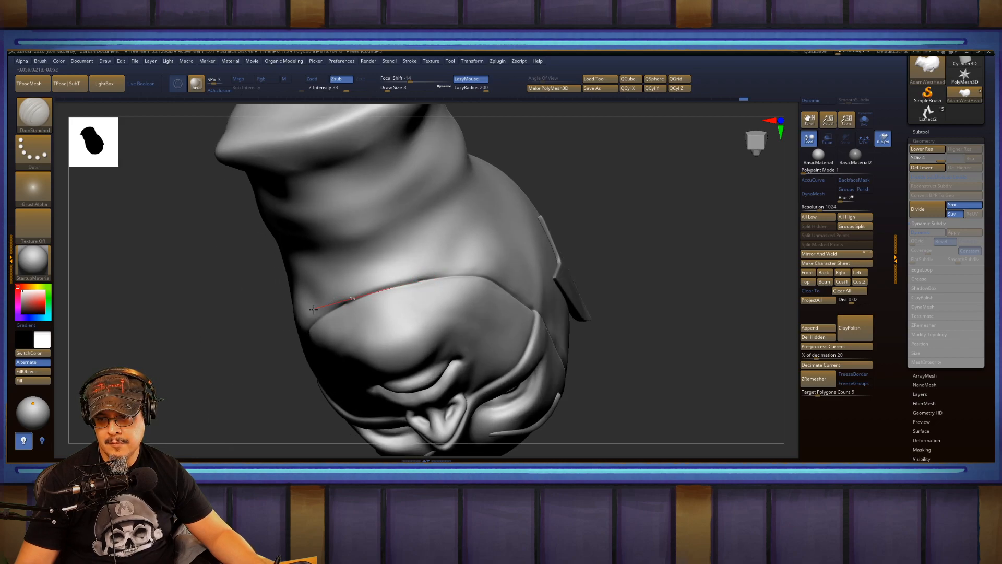
drag(634, 235, 454, 264)
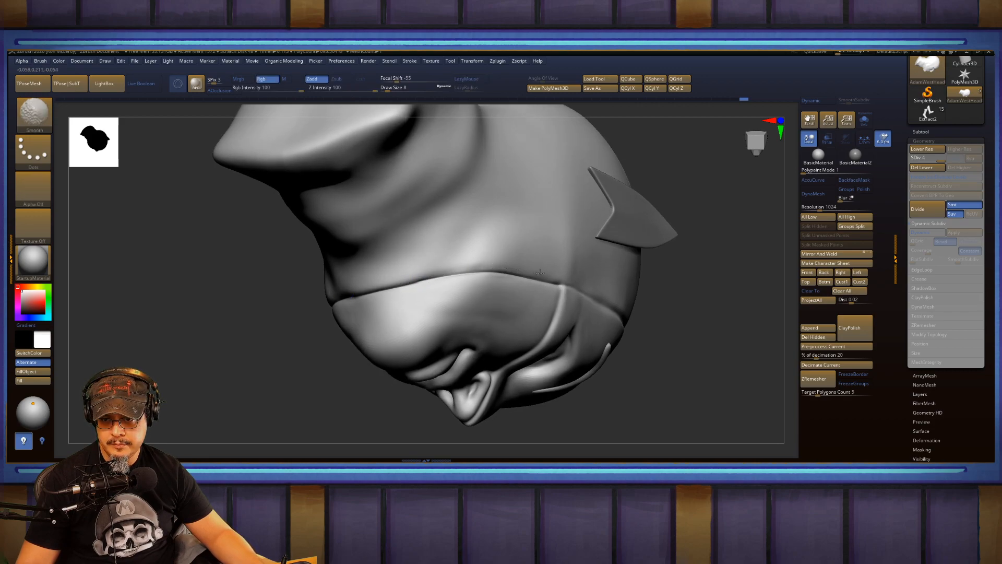
mouse_move(684, 266)
mouse_down()
mouse_move(697, 327)
mouse_move(646, 209)
mouse_move(660, 293)
mouse_move(574, 273)
mouse_move(618, 257)
mouse_move(628, 303)
mouse_move(608, 264)
mouse_move(646, 237)
mouse_move(655, 280)
mouse_move(650, 254)
mouse_move(676, 244)
mouse_move(621, 273)
mouse_move(537, 282)
mouse_up()
key(shift)
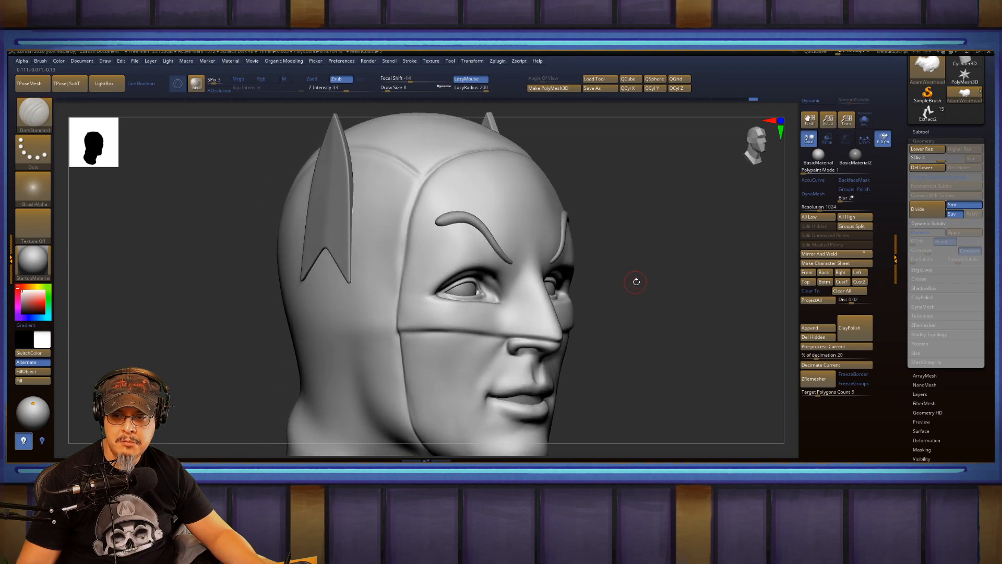
Build up the cheek beside the mouth corner with the FormSoft brush at draw size 25 and smooth it.
mouse_move(669, 312)
alt+mouse_down()
mouse_move(639, 250)
mouse_move(652, 269)
alt+mouse_up()
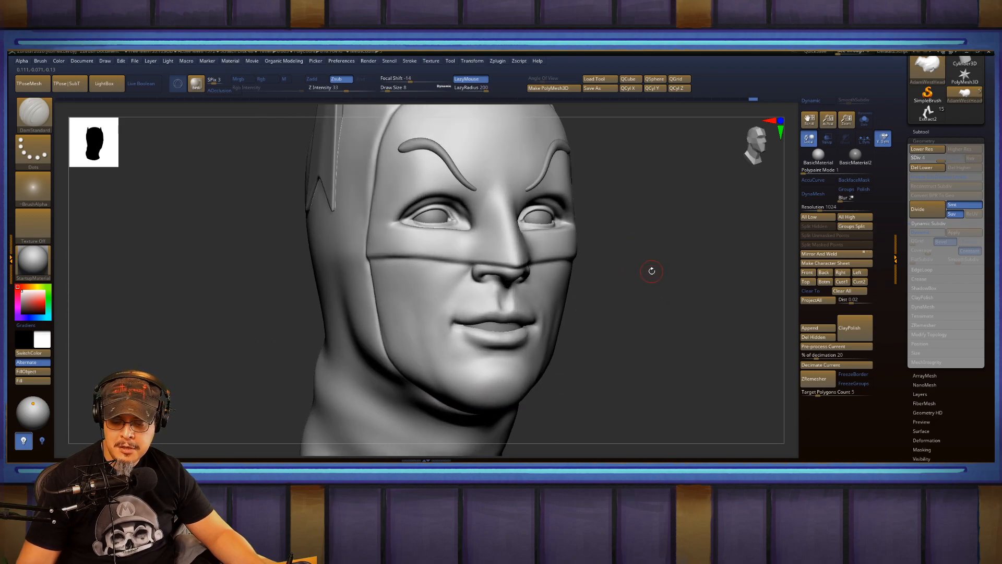
key(b)
key(f)
key(s)
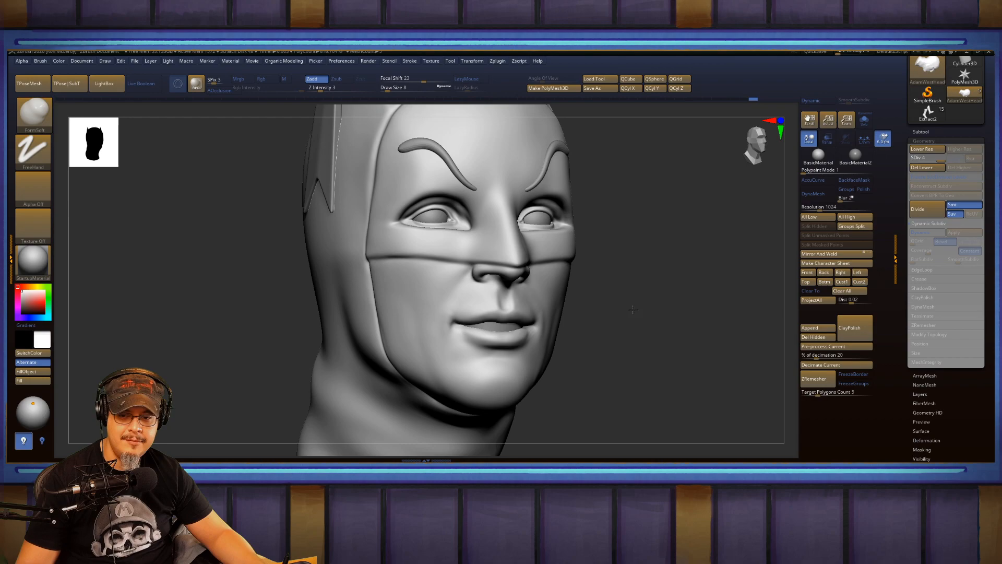
drag(632, 309, 634, 273)
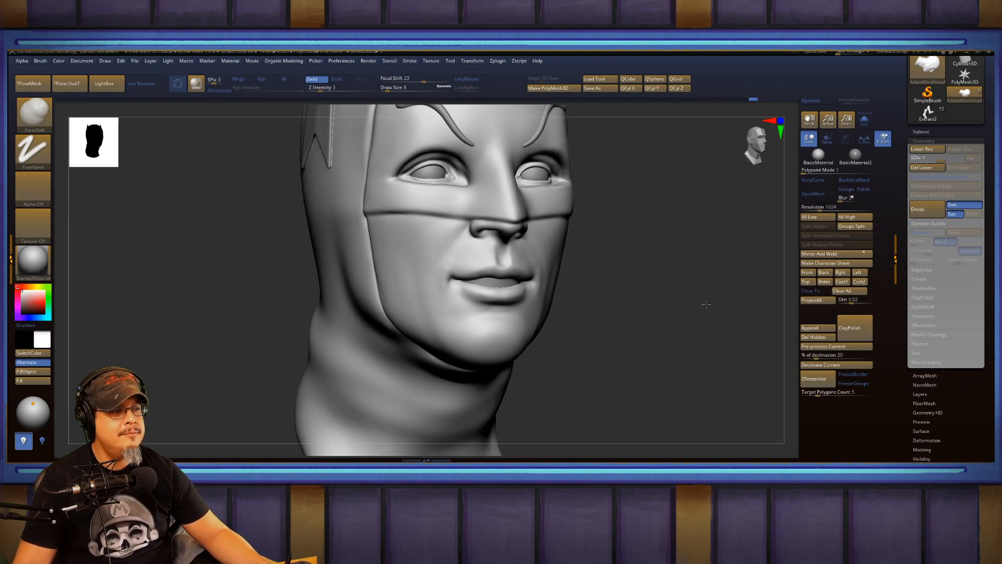
drag(707, 304, 657, 286)
key(shift)
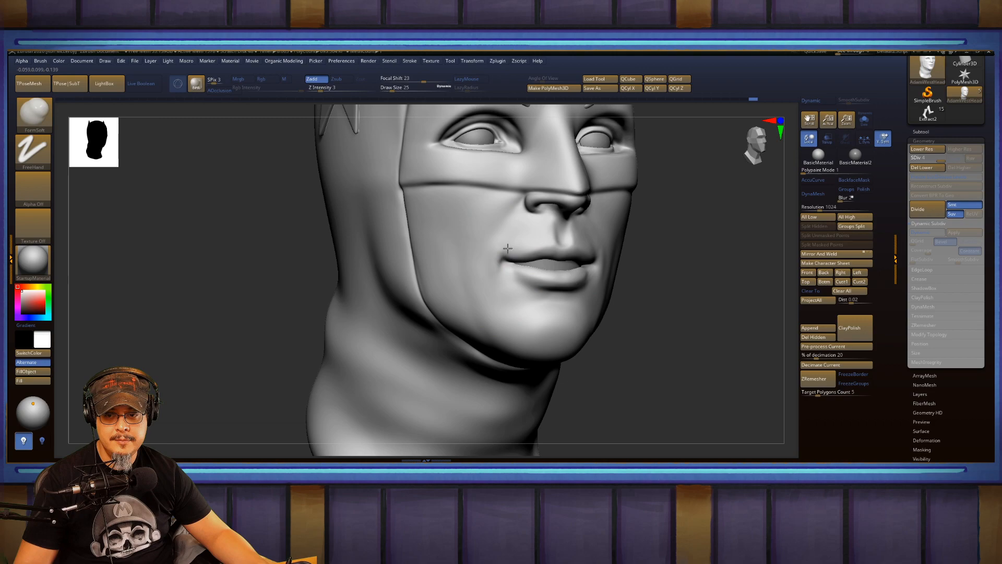
key(shift)
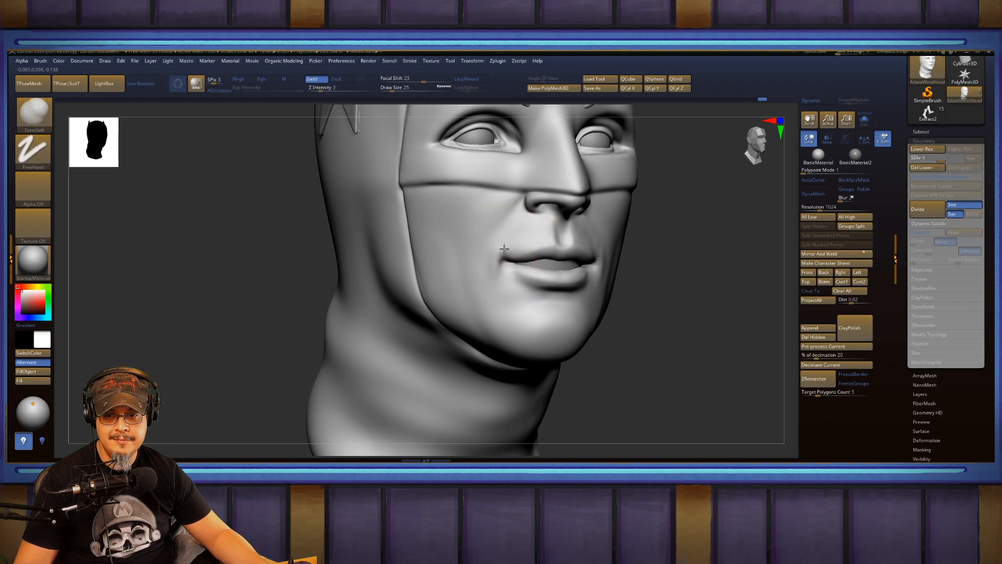
key(shift)
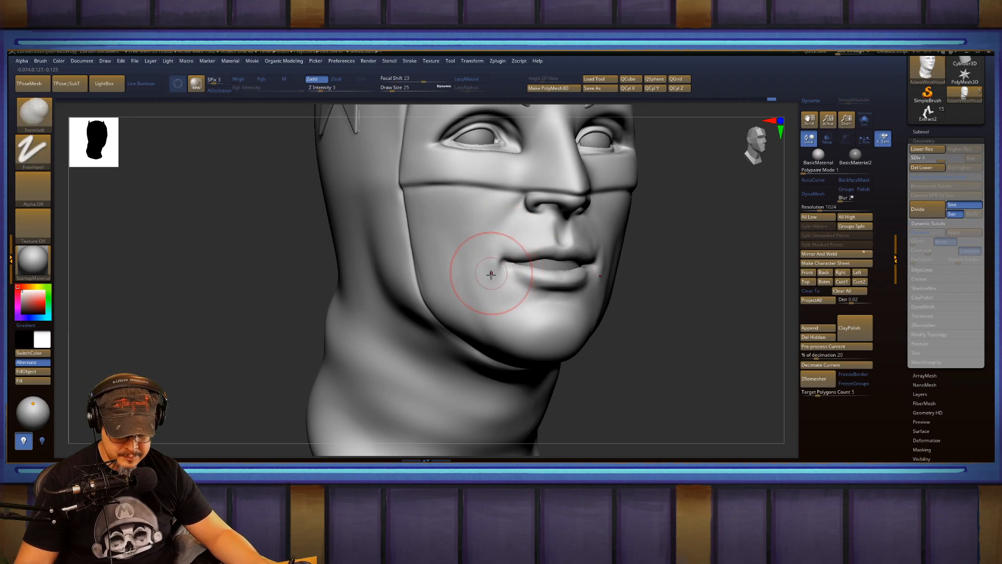
Refine the mouth corner and surrounding cheek from the opposite three-quarter view with FormSoft and smoothing.
mouse_move(707, 269)
mouse_down()
mouse_move(633, 228)
mouse_move(618, 232)
mouse_up()
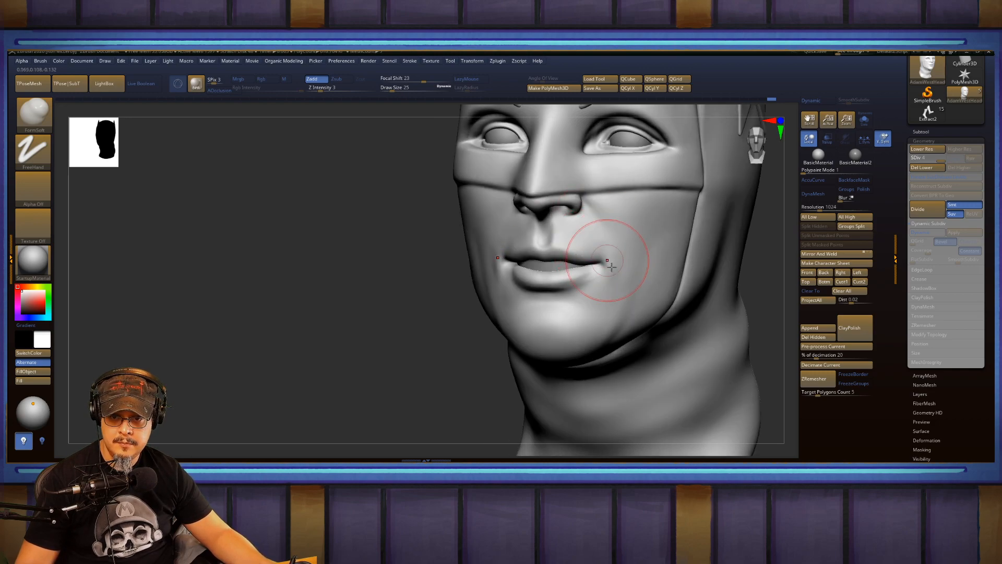
key(shift)
shift+drag(604, 247, 600, 289)
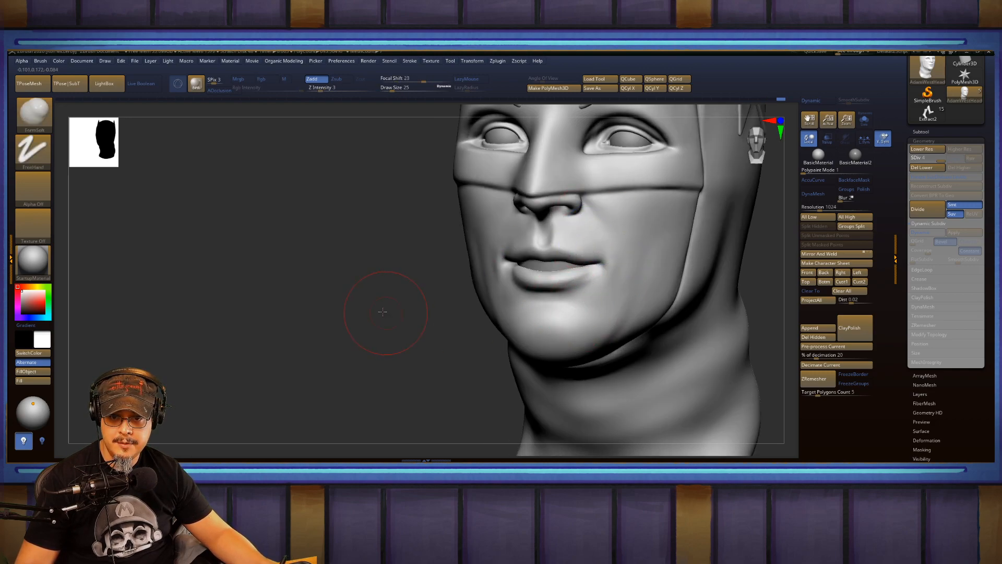
drag(383, 311, 514, 284)
mouse_move(696, 252)
mouse_down()
mouse_move(687, 268)
mouse_move(605, 230)
mouse_up()
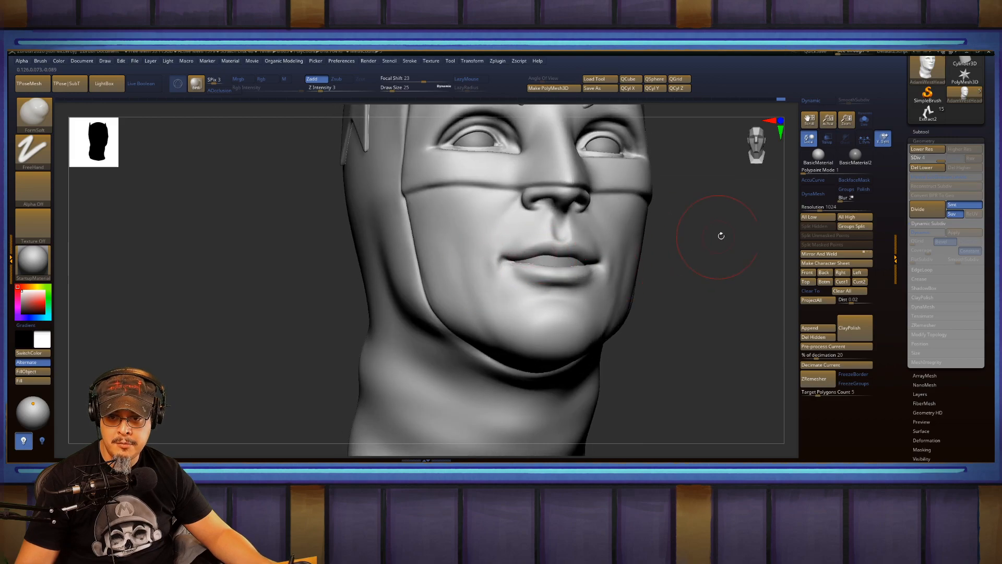
drag(720, 233, 562, 273)
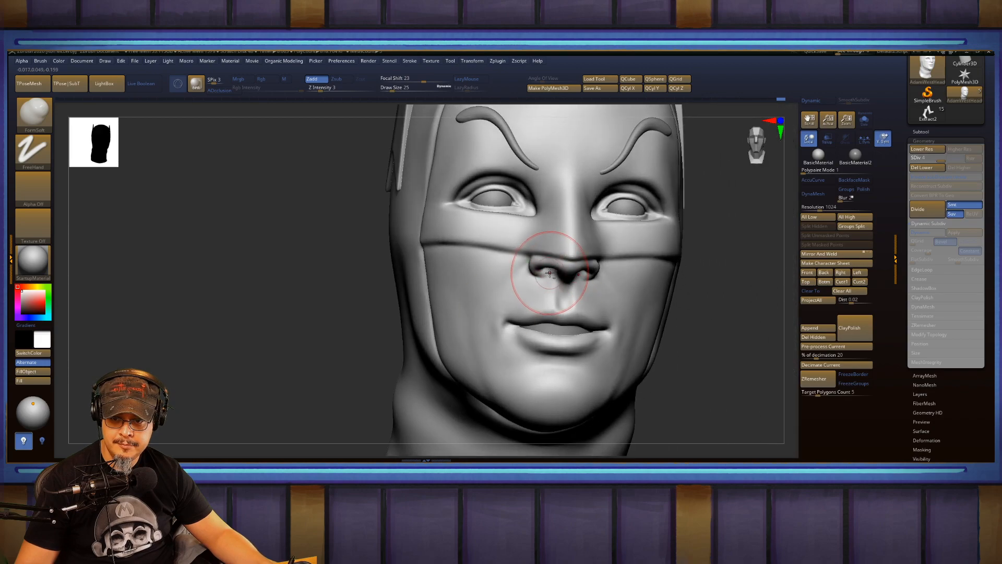
Carve the crease along the cowl's lower edge across both cheeks with the DamStandard brush at draw size 11.
drag(673, 286, 729, 268)
key(f)
mouse_move(662, 268)
mouse_down()
mouse_move(640, 259)
mouse_move(704, 295)
mouse_up()
key(b)
key(d)
key(s)
key(s)
drag(545, 276, 538, 274)
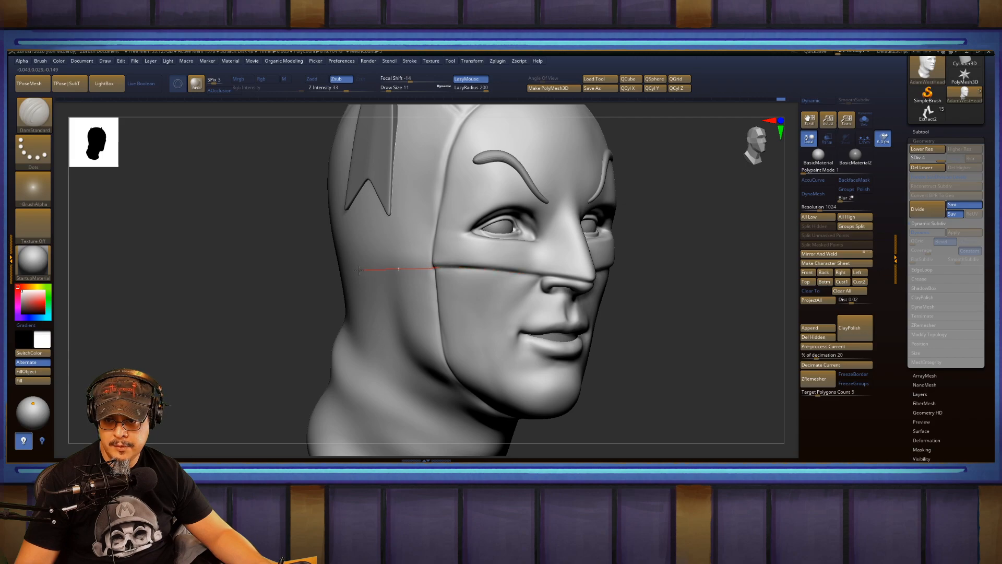
drag(664, 251, 607, 267)
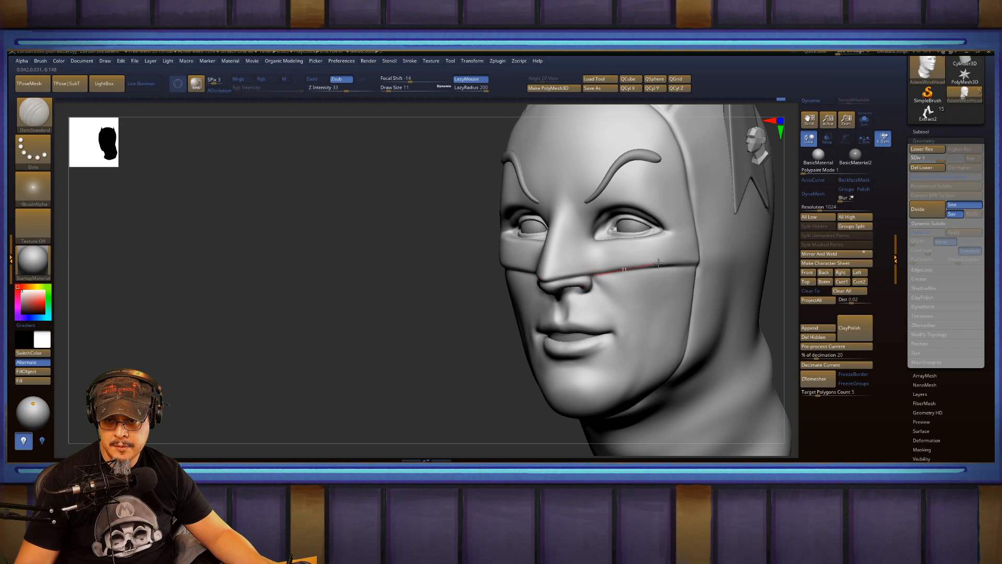
shift+drag(431, 317, 491, 315)
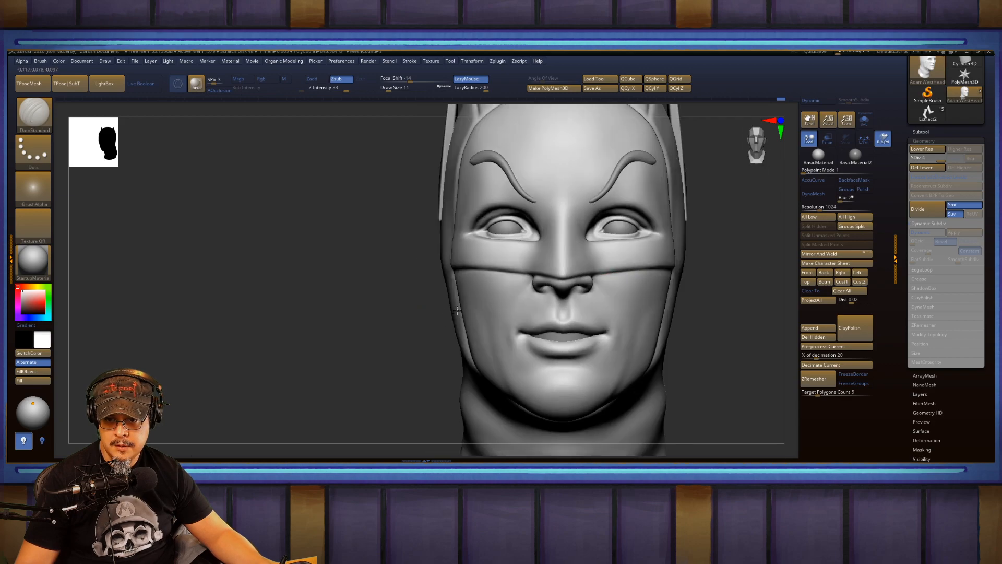
Switch to the FormSoft brush and smooth the cheek beside the mouth corner from the profile view.
alt+drag(723, 292, 621, 201)
key(b)
key(f)
key(s)
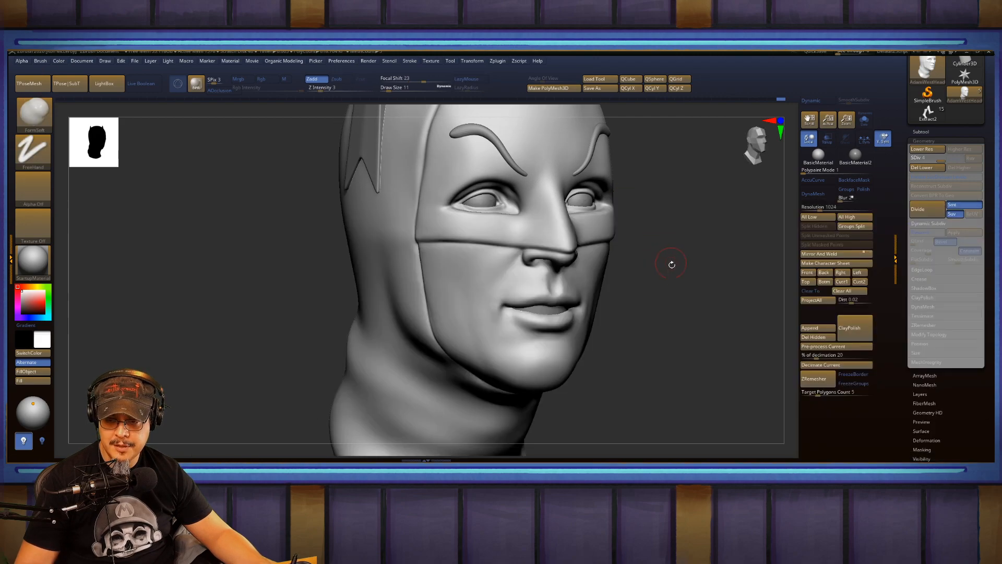
mouse_move(657, 272)
mouse_down()
mouse_move(707, 286)
mouse_move(669, 290)
mouse_move(677, 312)
mouse_up()
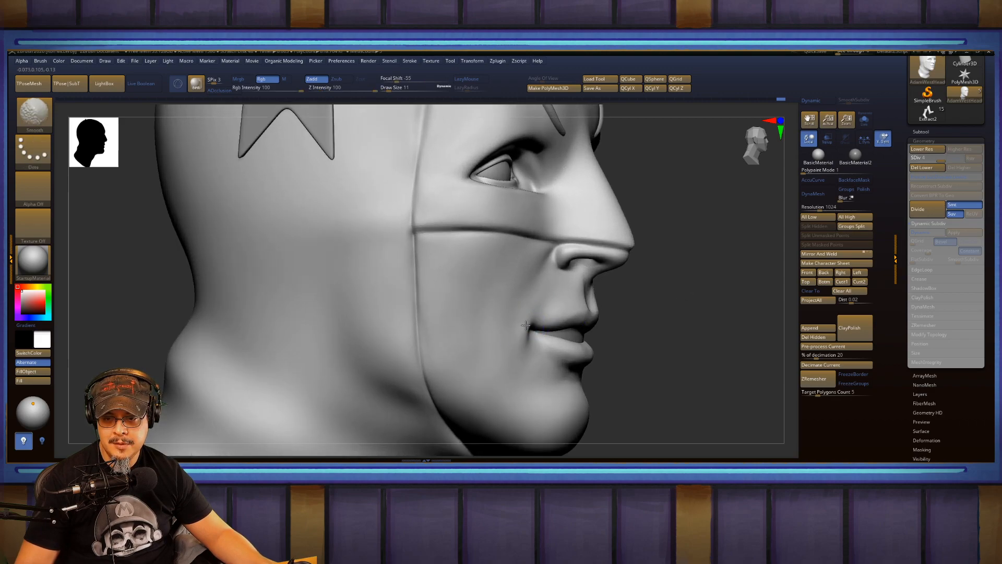
shift+drag(505, 315, 496, 345)
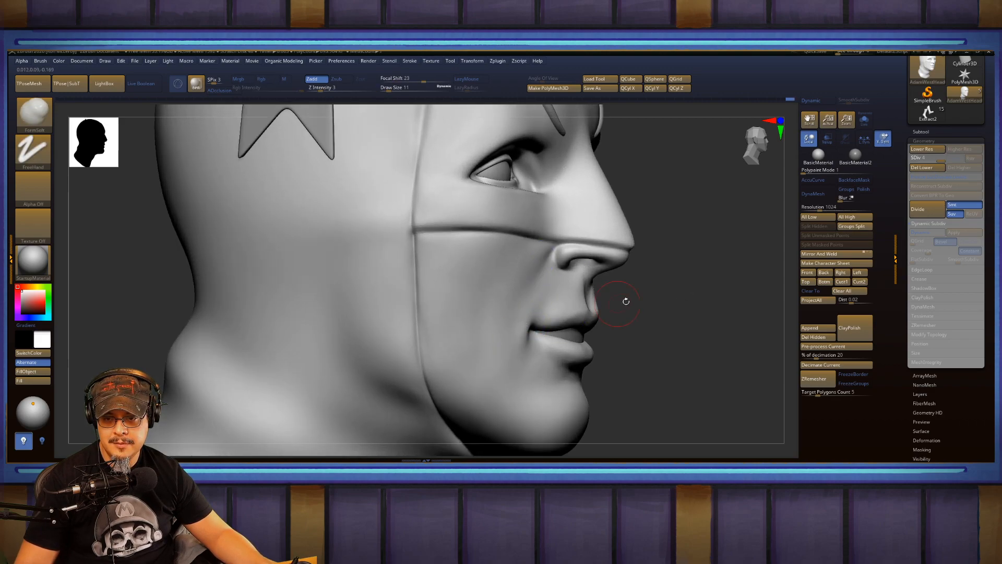
drag(681, 299, 586, 298)
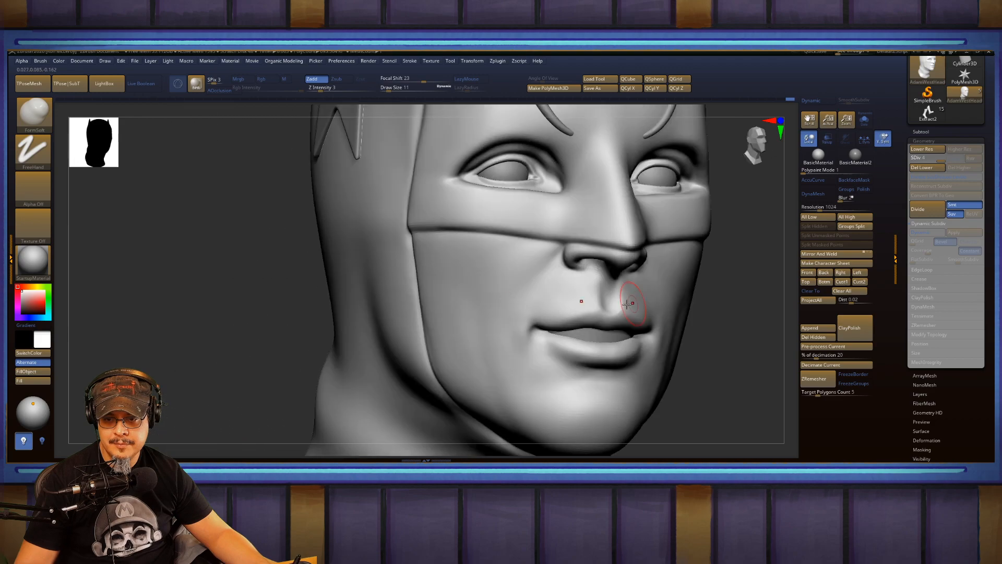
Build up the skin just outside the mouth corner with the ClayBuildup brush at draw size 11 and smooth it.
key(b)
click(243, 275)
mouse_move(265, 298)
mouse_down()
mouse_move(253, 293)
mouse_move(522, 386)
mouse_up()
alt+drag(330, 278, 322, 172)
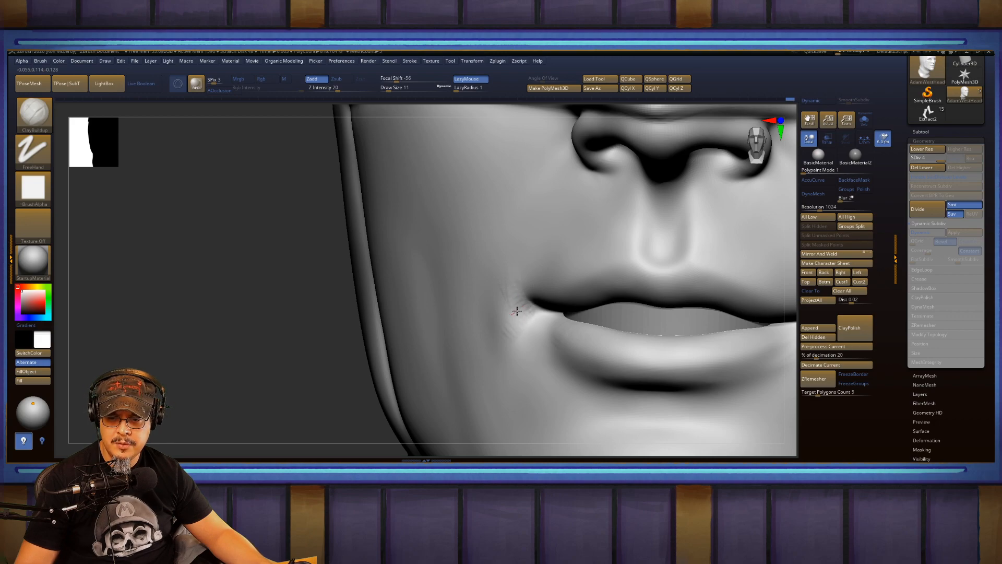
mouse_move(518, 327)
mouse_down()
mouse_move(505, 277)
mouse_move(518, 308)
mouse_up()
shift+drag(527, 263, 521, 273)
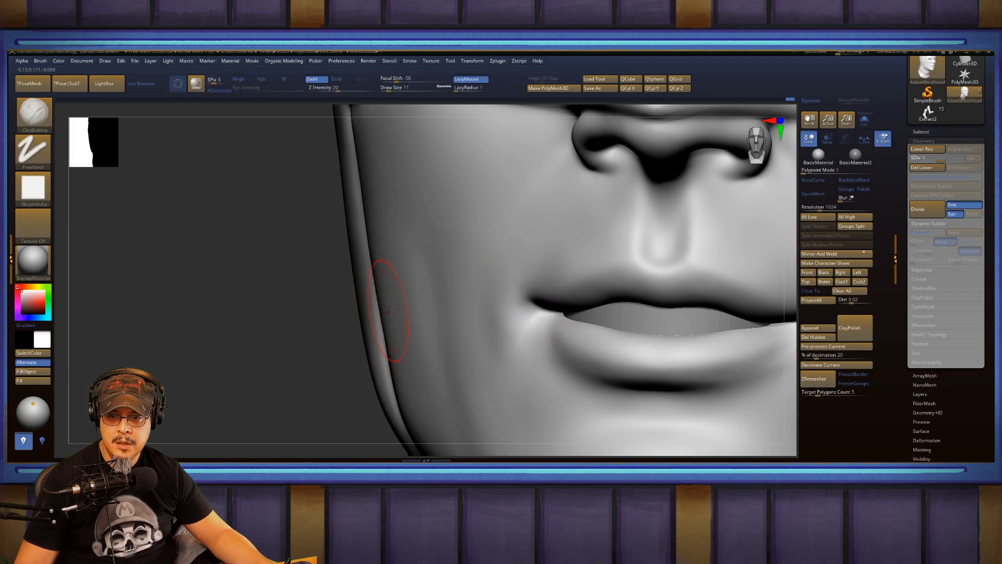
Smooth the skin below the mouth corners and beside the lower lip.
key(f)
mouse_move(606, 277)
mouse_down()
mouse_move(577, 277)
mouse_move(586, 306)
mouse_up()
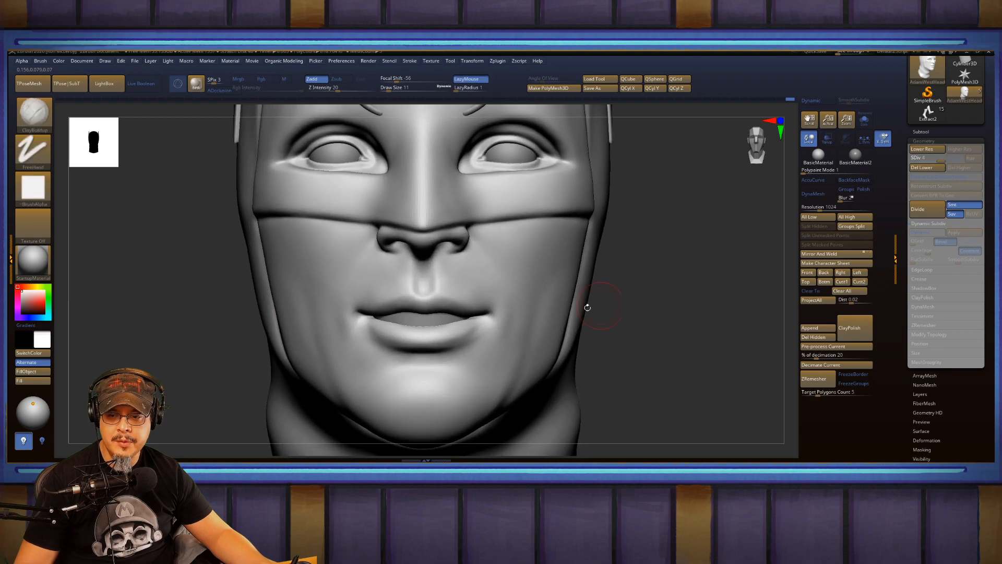
shift+drag(508, 349, 517, 329)
alt+drag(638, 316, 656, 277)
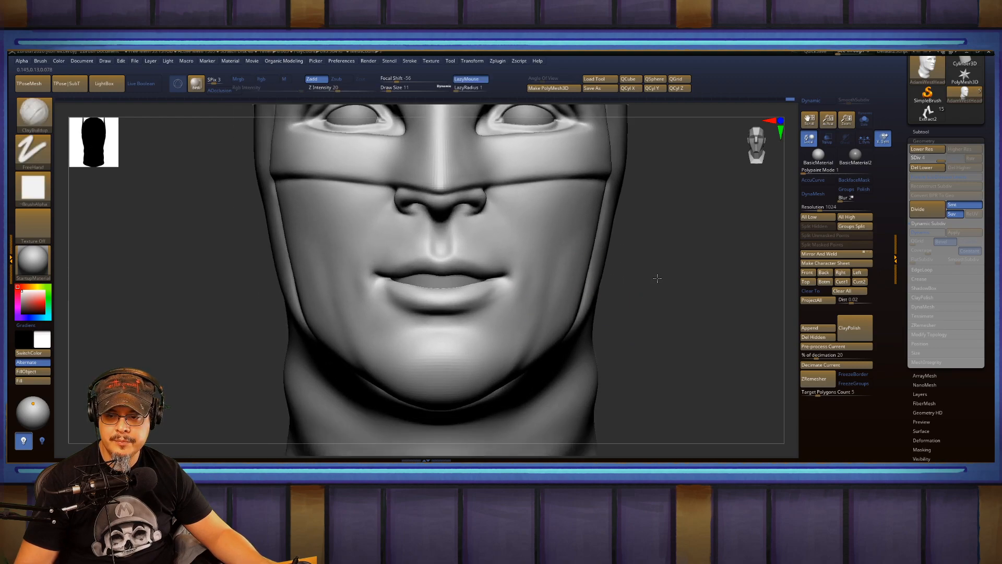
shift+drag(498, 299, 488, 304)
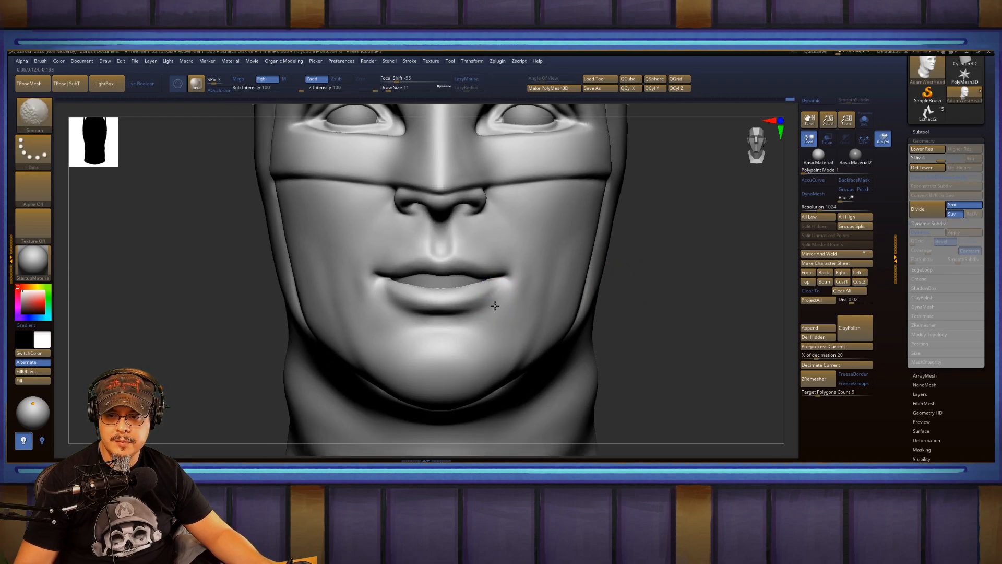
drag(675, 280, 669, 277)
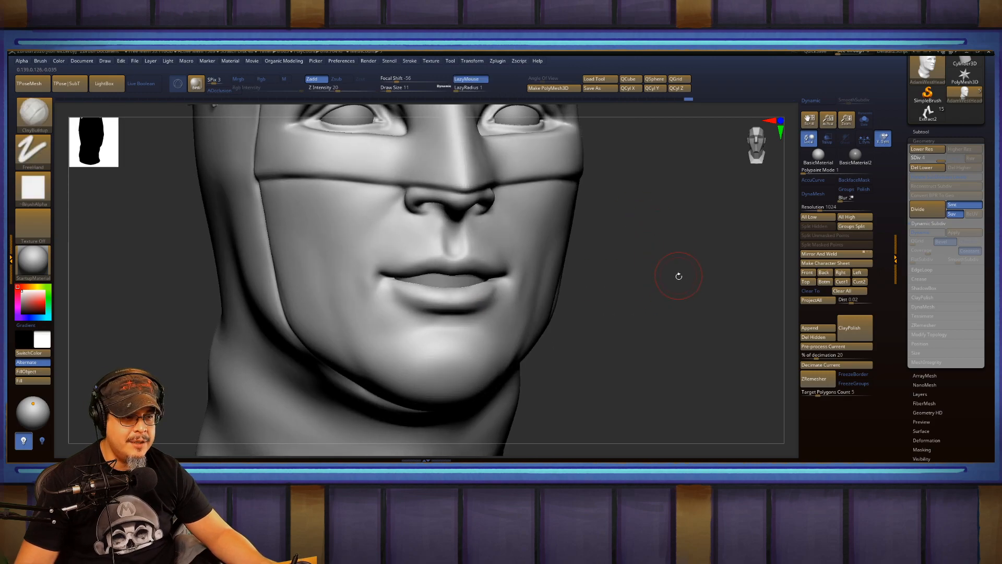
mouse_move(666, 311)
mouse_down()
mouse_move(644, 299)
mouse_move(663, 345)
mouse_up()
Smooth the cheek between the nostril and the mouth corner, working from the side and checking the profile.
mouse_move(662, 275)
shift+mouse_down()
mouse_move(661, 284)
mouse_move(409, 287)
mouse_move(295, 303)
shift+mouse_up()
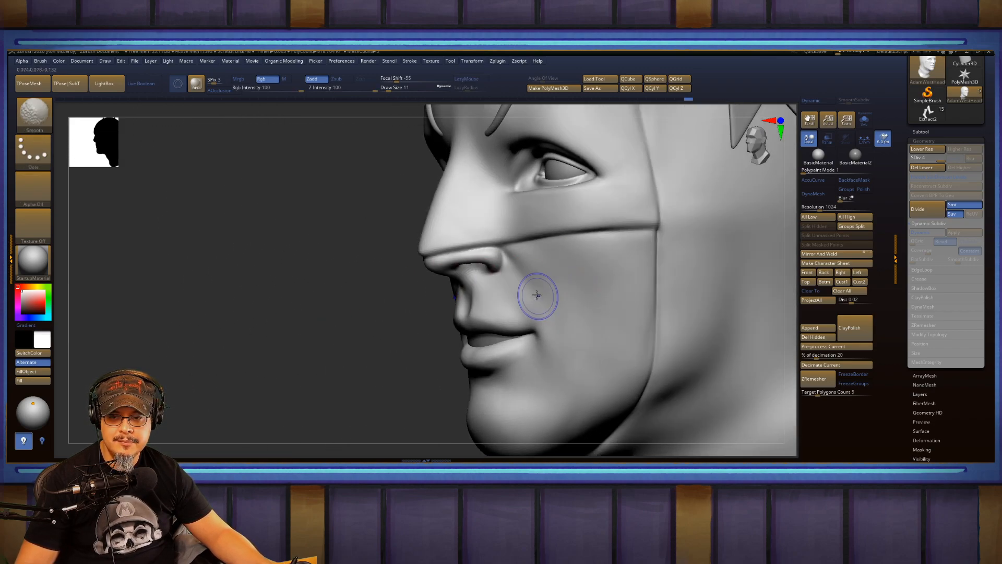
drag(369, 320, 352, 308)
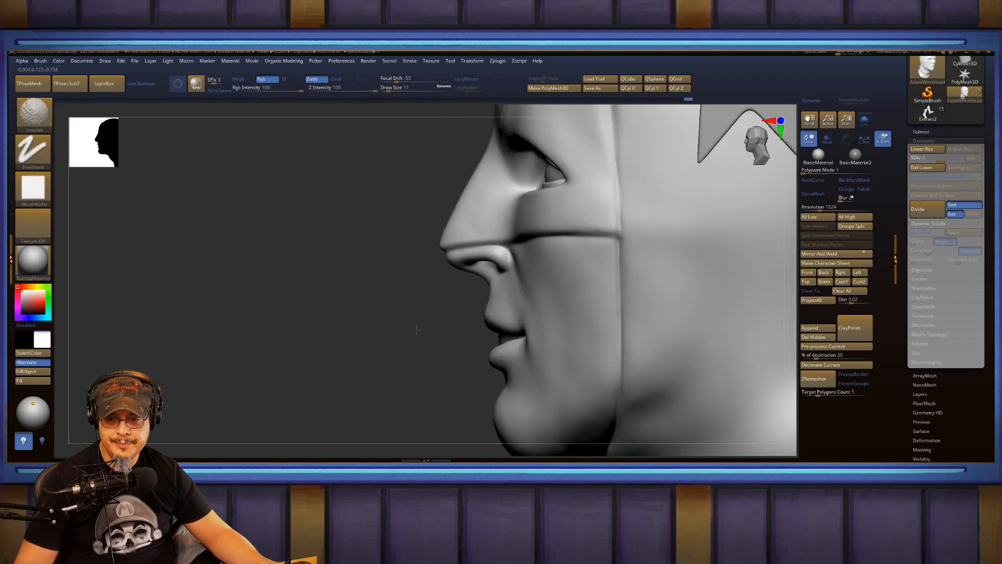
mouse_move(415, 331)
alt+mouse_down()
mouse_move(443, 358)
mouse_move(394, 311)
mouse_move(361, 316)
mouse_move(480, 280)
alt+mouse_up()
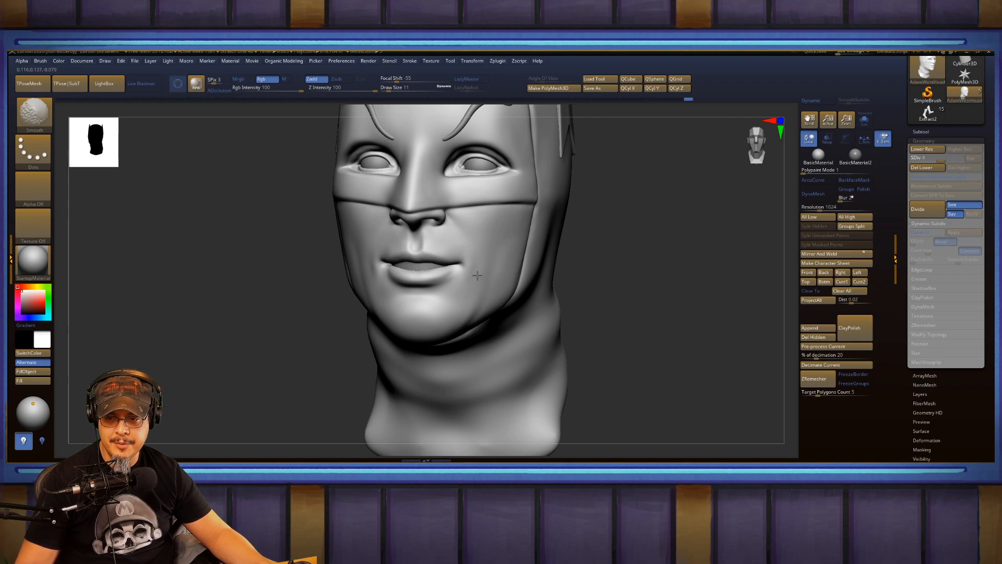
drag(484, 302, 656, 257)
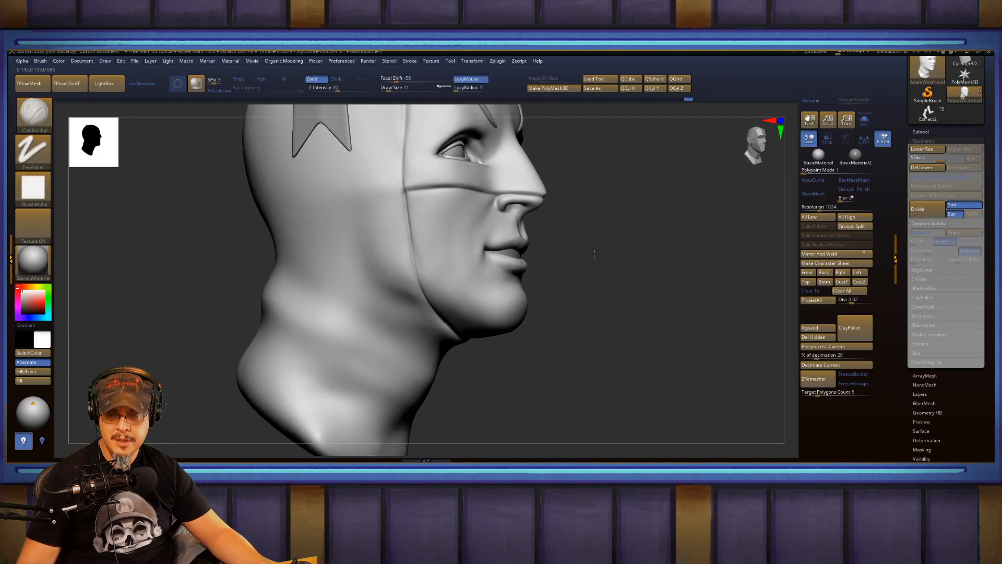
Add small ClayBuildup strokes at both mouth corners and blend them smoothly into the cheeks.
mouse_move(591, 252)
alt+mouse_down()
mouse_move(642, 268)
mouse_move(600, 257)
mouse_move(643, 306)
alt+mouse_up()
drag(472, 312, 470, 297)
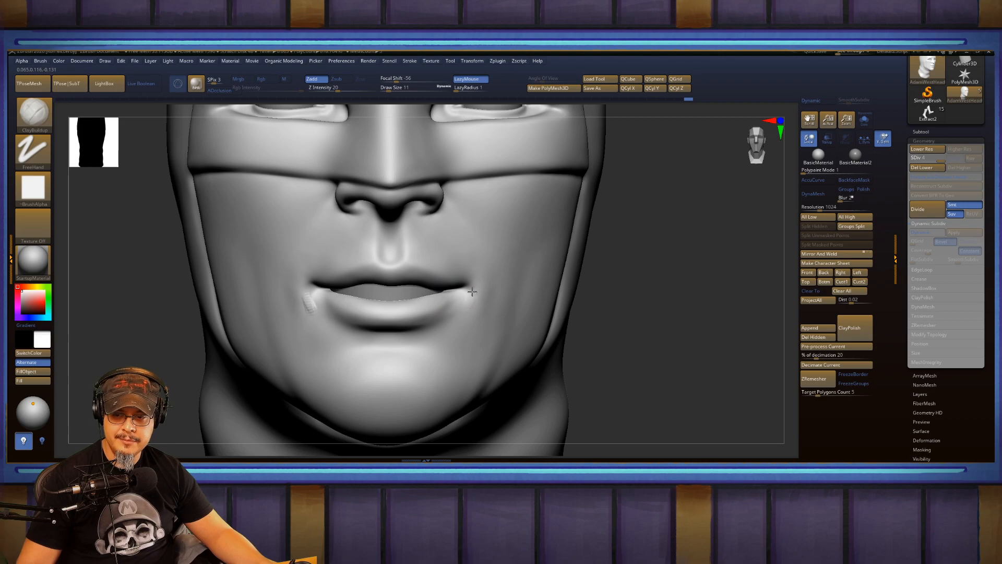
key(shift)
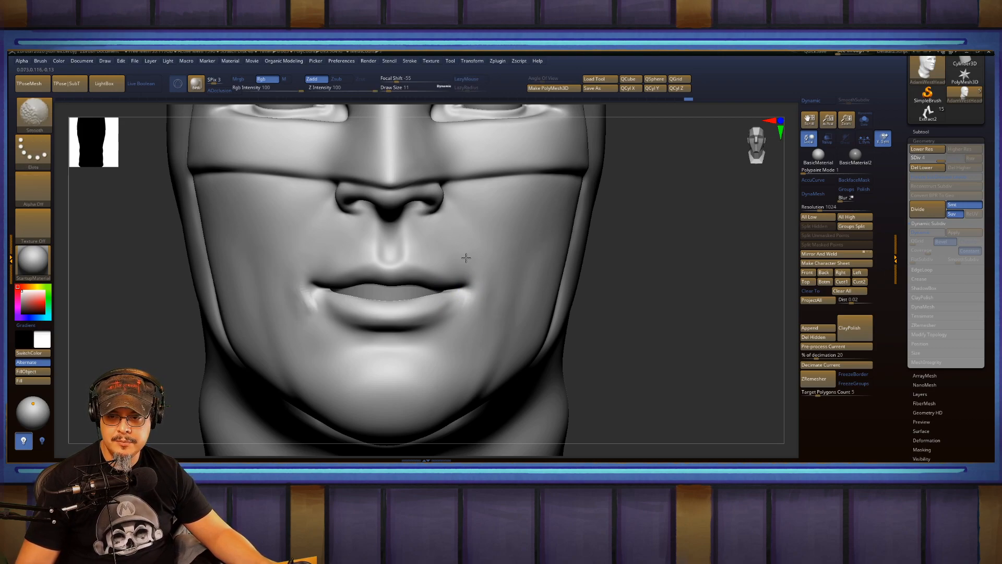
drag(657, 259, 675, 255)
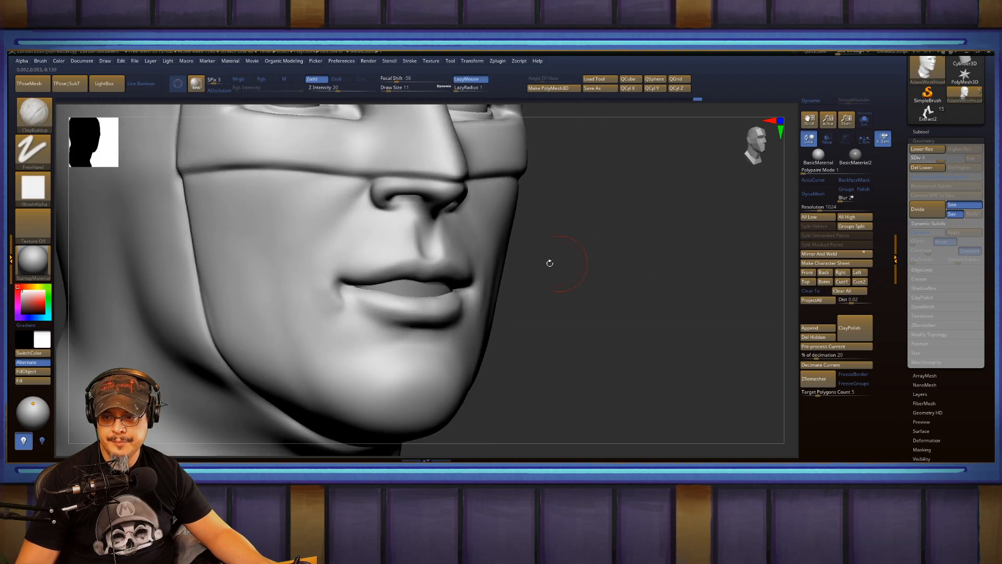
key(shift)
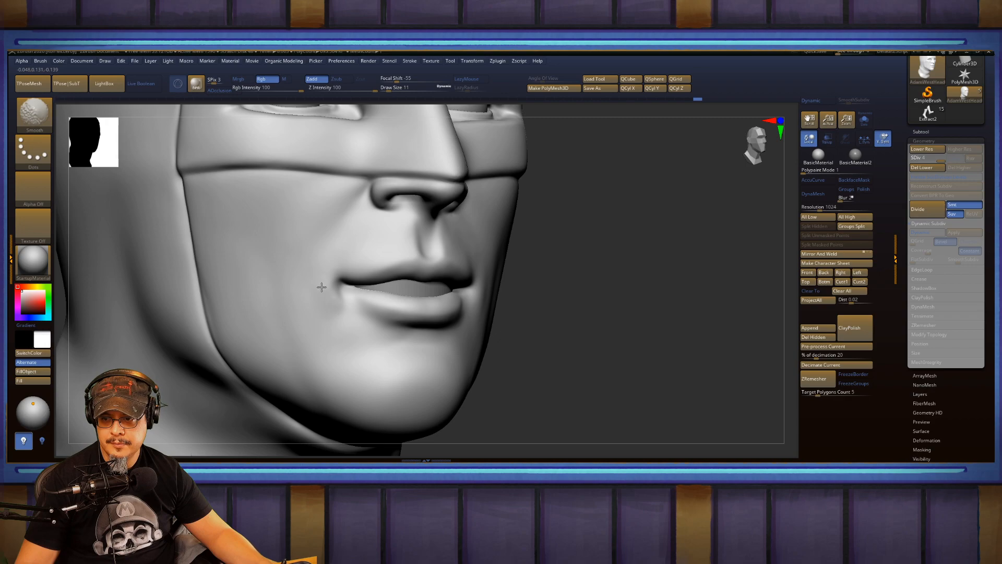
Layer more ClayBuildup volume around the outside of the mouth corners and smooth away the stroke marks.
drag(609, 275, 634, 273)
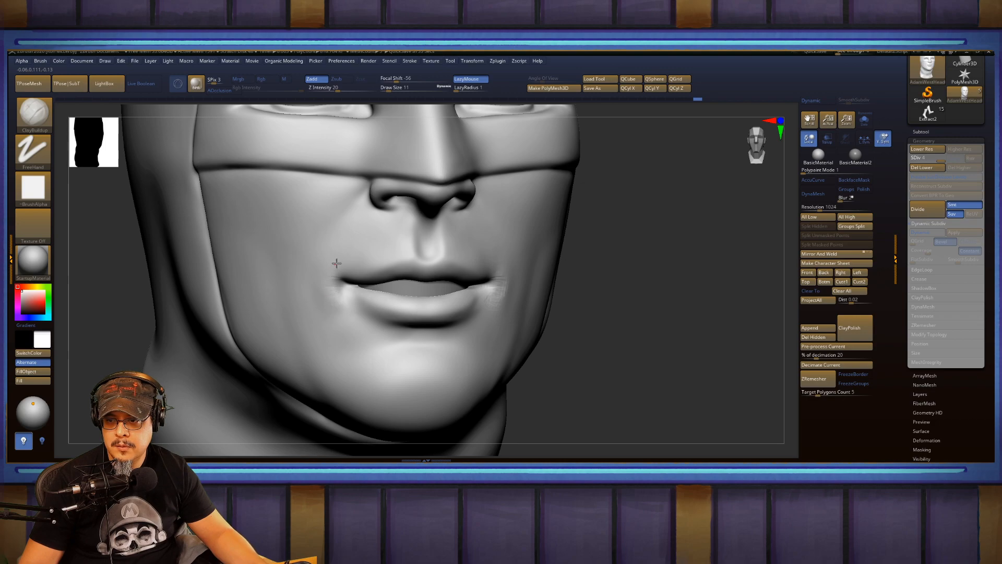
key(shift)
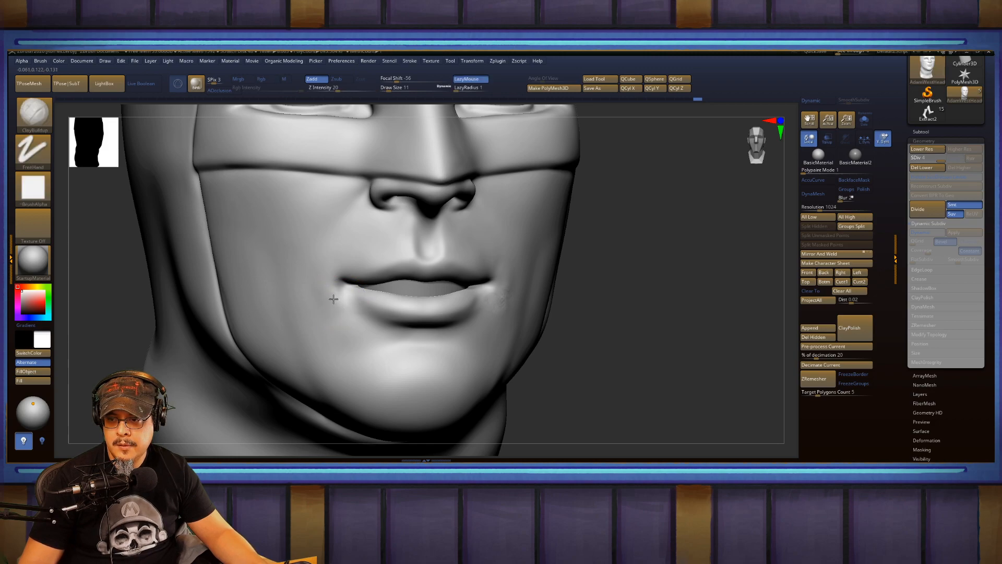
key(shift)
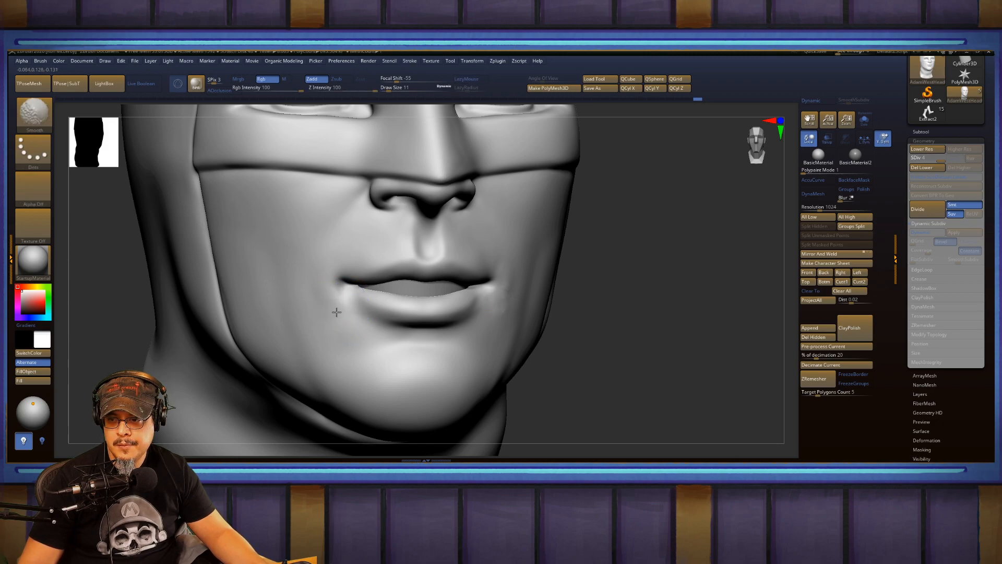
Smooth the cheek above the mouth corner and the lower lip from both three-quarter views.
right_drag(508, 291, 487, 309)
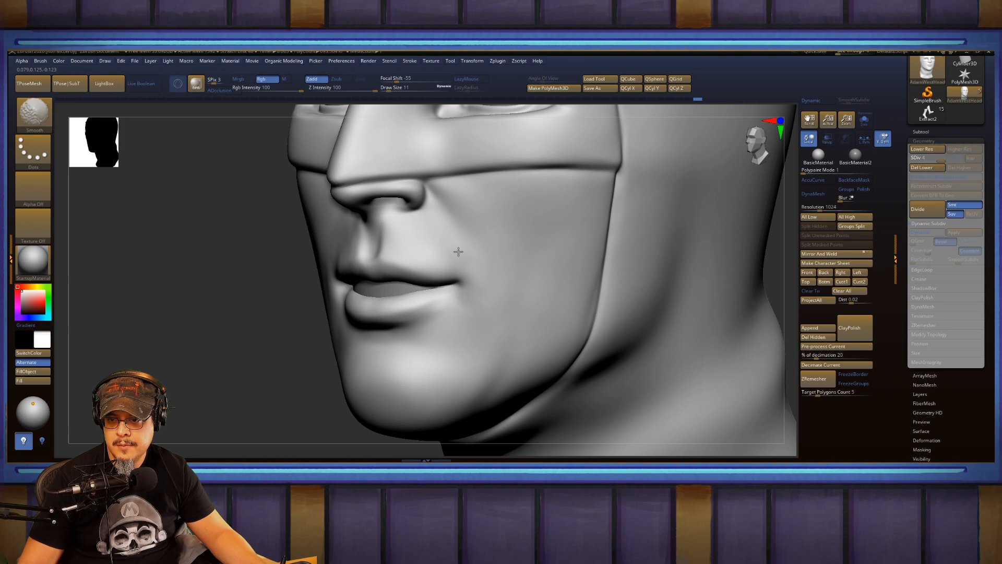
drag(230, 344, 266, 345)
key(shift)
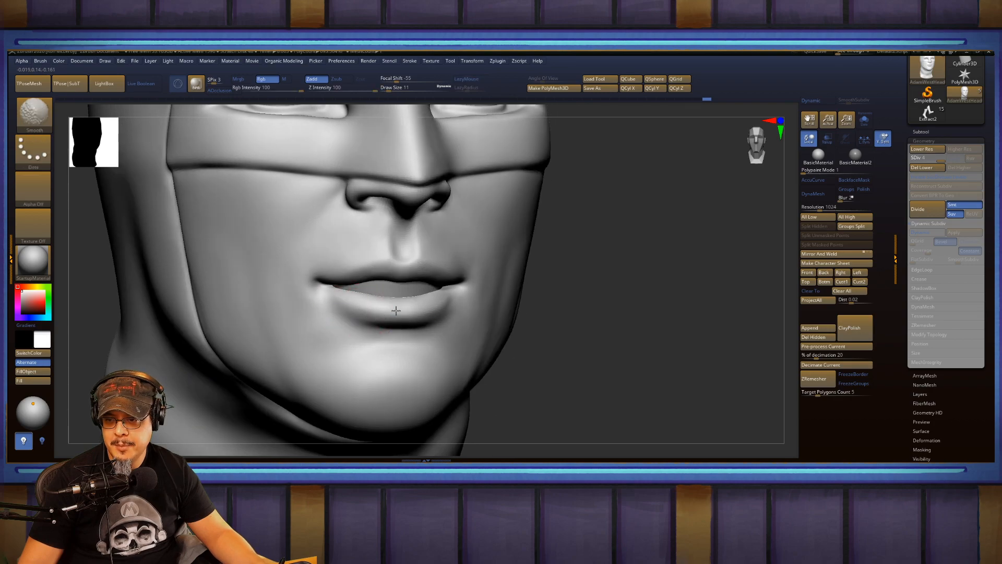
mouse_move(552, 249)
mouse_down()
mouse_move(568, 242)
mouse_move(556, 236)
mouse_move(565, 264)
mouse_move(571, 251)
mouse_up()
key(shift)
Check the whole head, then refine the area beneath the lower lip with ClayBuildup and smoothing.
key(f)
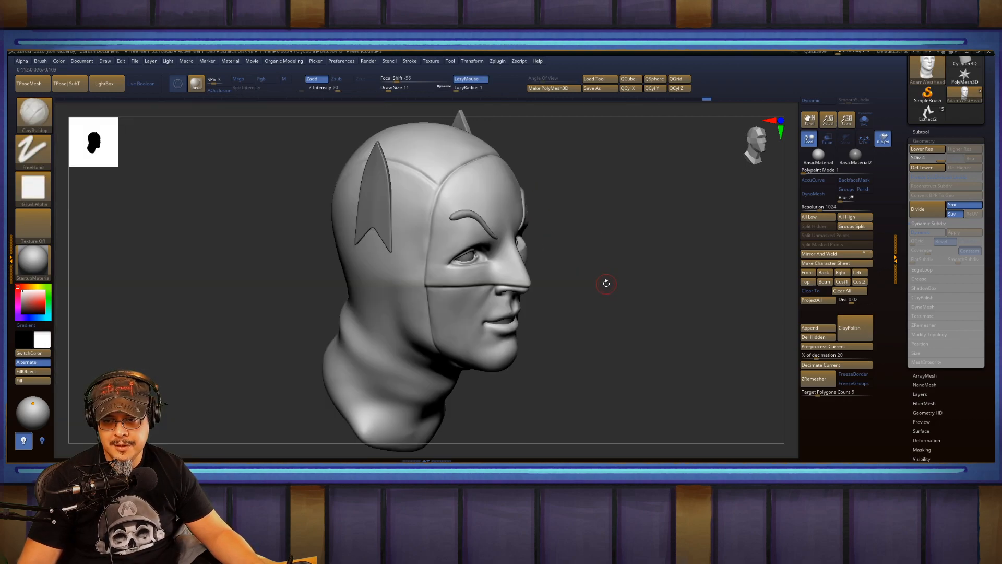
drag(606, 281, 609, 262)
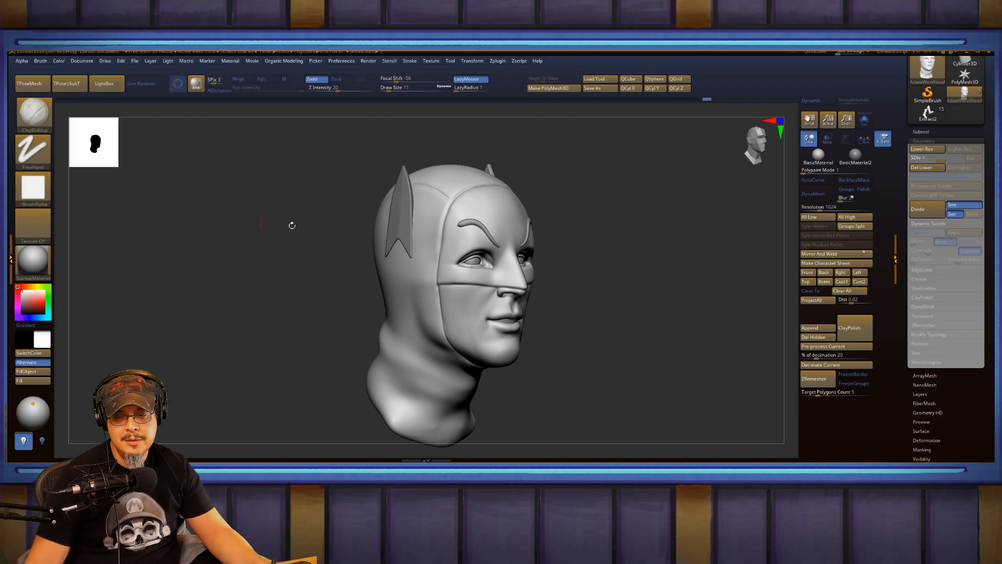
drag(590, 268, 517, 274)
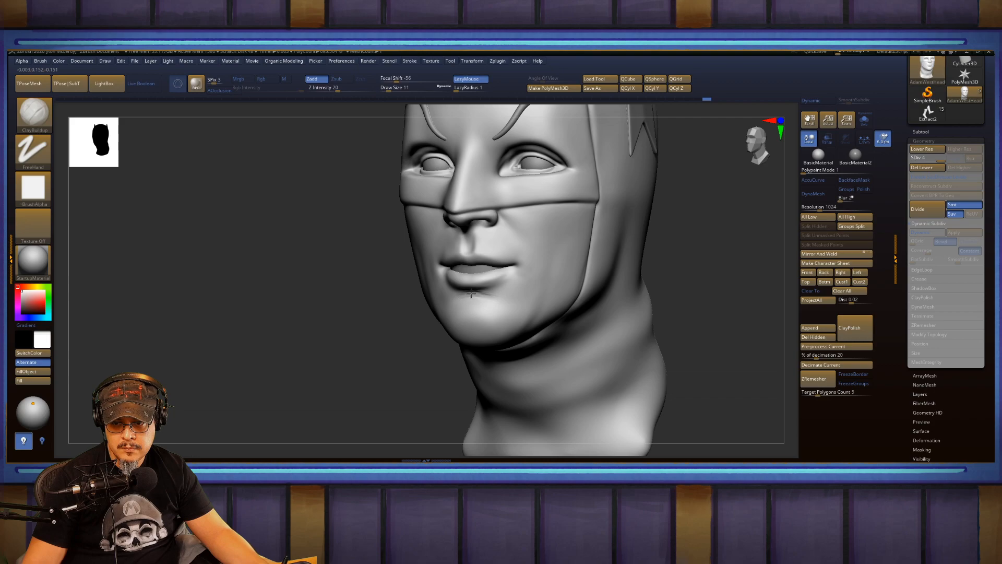
key(shift)
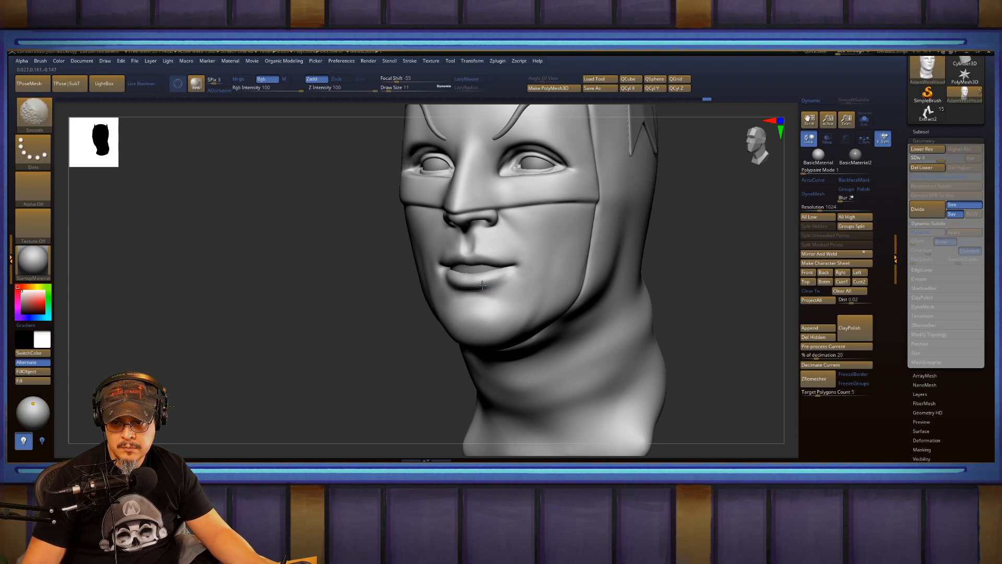
Refine the fold between the nose and mouth corner in side view with ClayBuildup and smoothing.
drag(747, 255, 684, 253)
mouse_move(438, 297)
mouse_down()
mouse_move(416, 299)
mouse_move(465, 278)
mouse_up()
drag(396, 273, 425, 272)
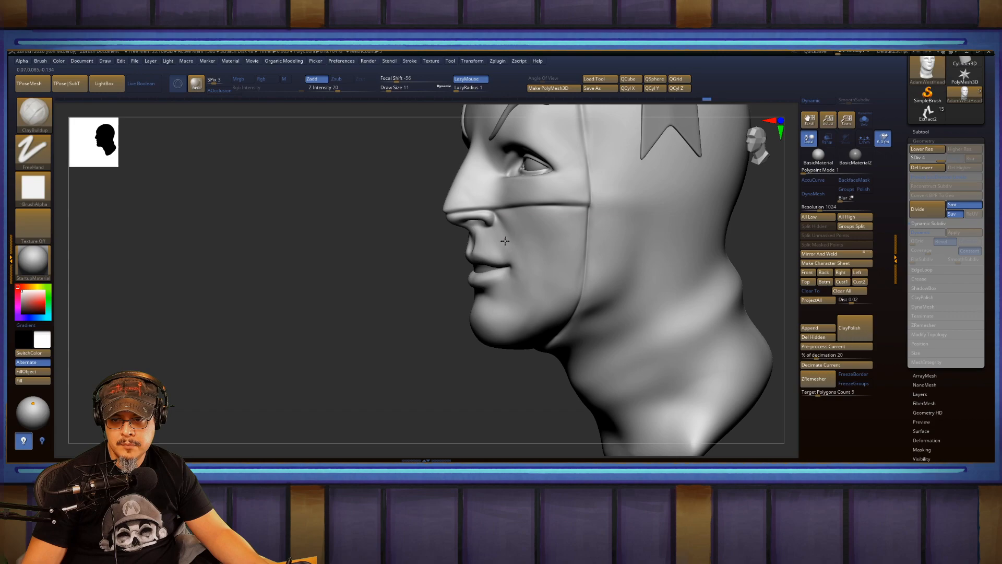
key(shift)
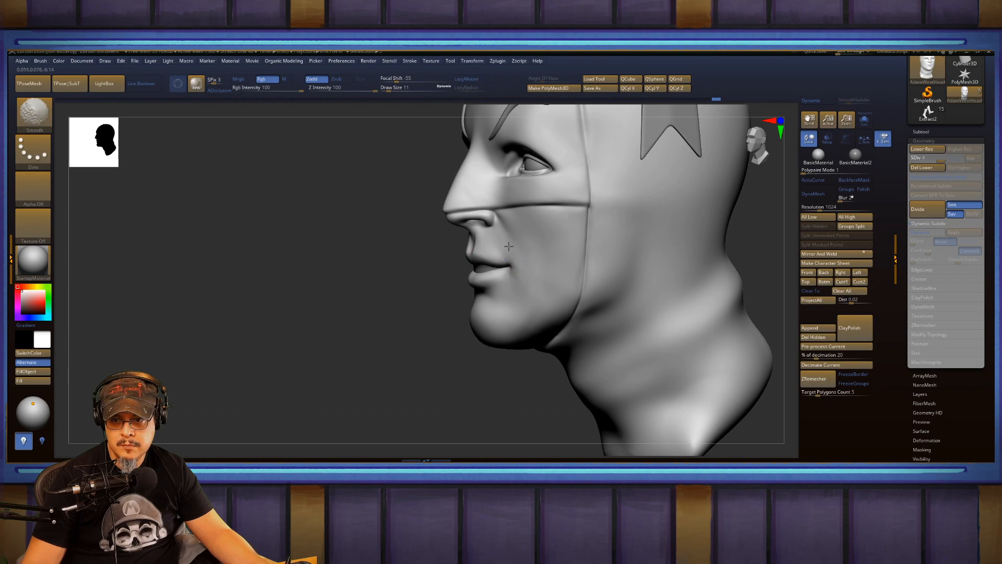
drag(313, 290, 459, 279)
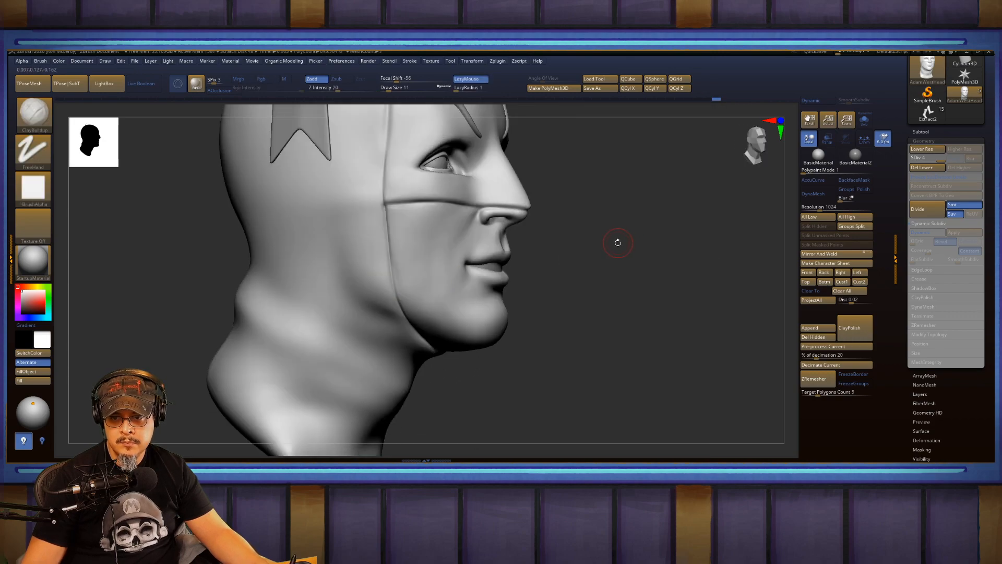
mouse_move(606, 250)
mouse_down()
mouse_move(633, 255)
mouse_move(595, 257)
mouse_move(609, 256)
mouse_move(617, 277)
mouse_move(596, 255)
mouse_move(619, 281)
mouse_move(561, 219)
mouse_up()
Add fullness to the lower lip toward the mouth corners with the Inflate brush at draw size 20, working from both three-quarter views.
key(f)
key(b)
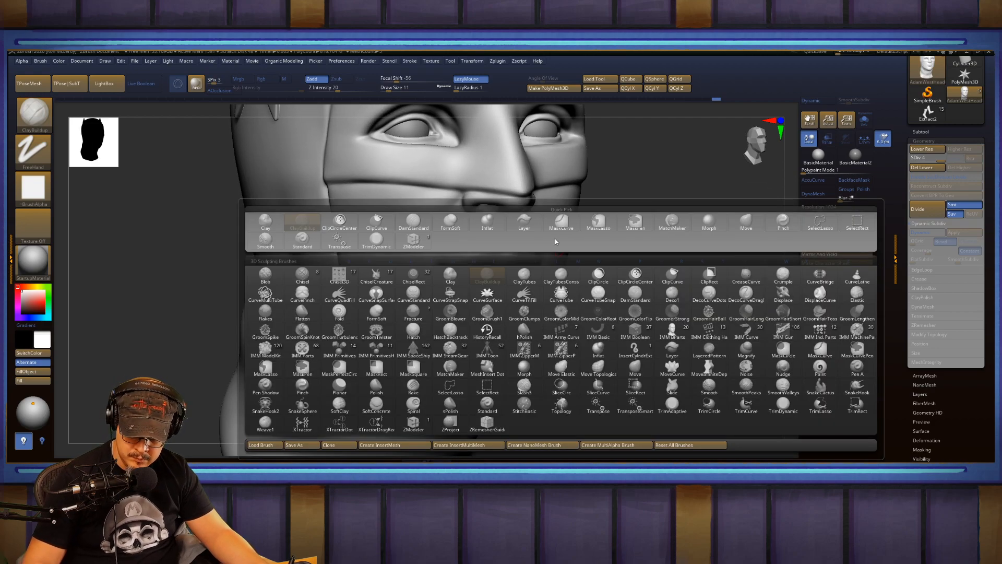
key(i)
key(n)
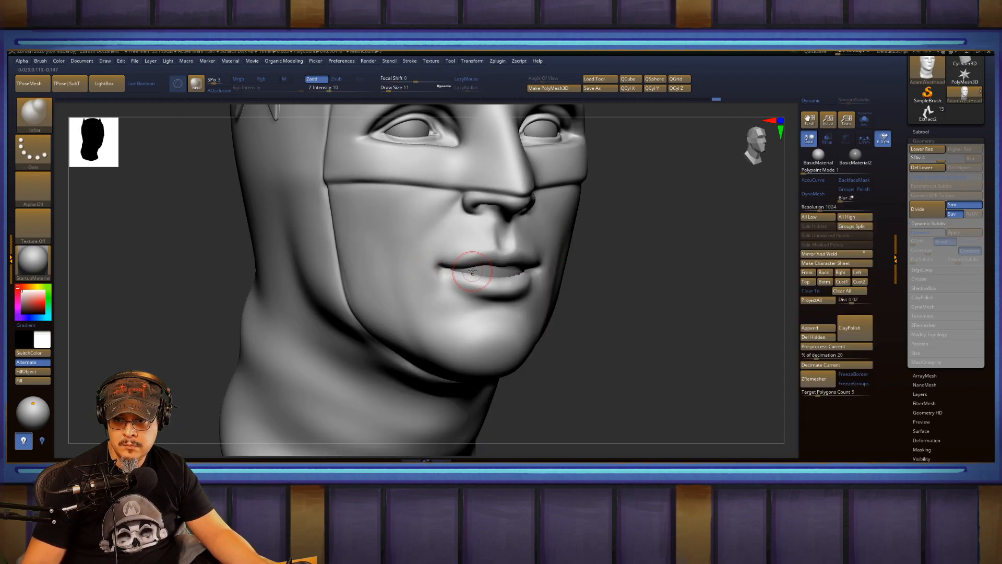
key(s)
click(468, 271)
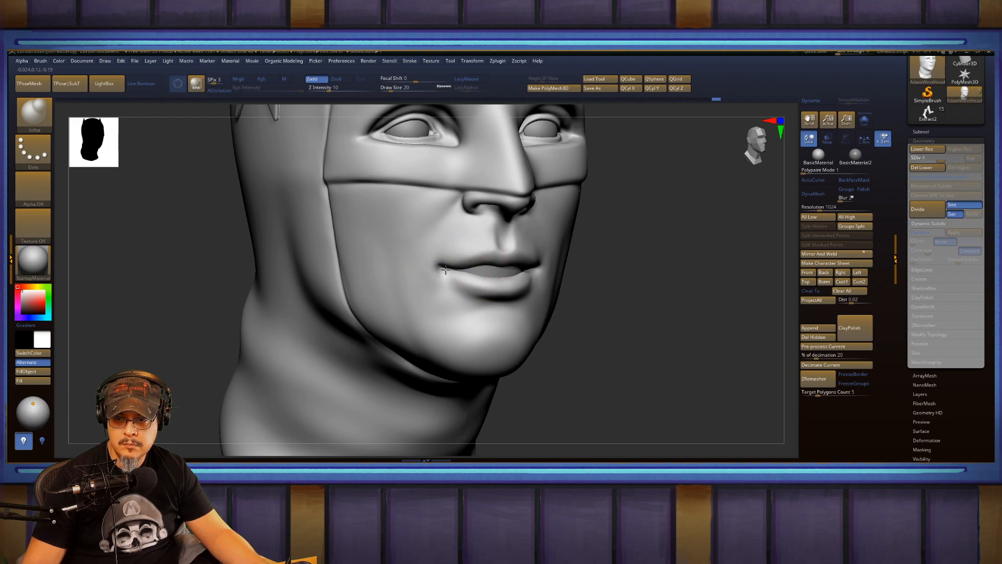
drag(632, 260, 535, 272)
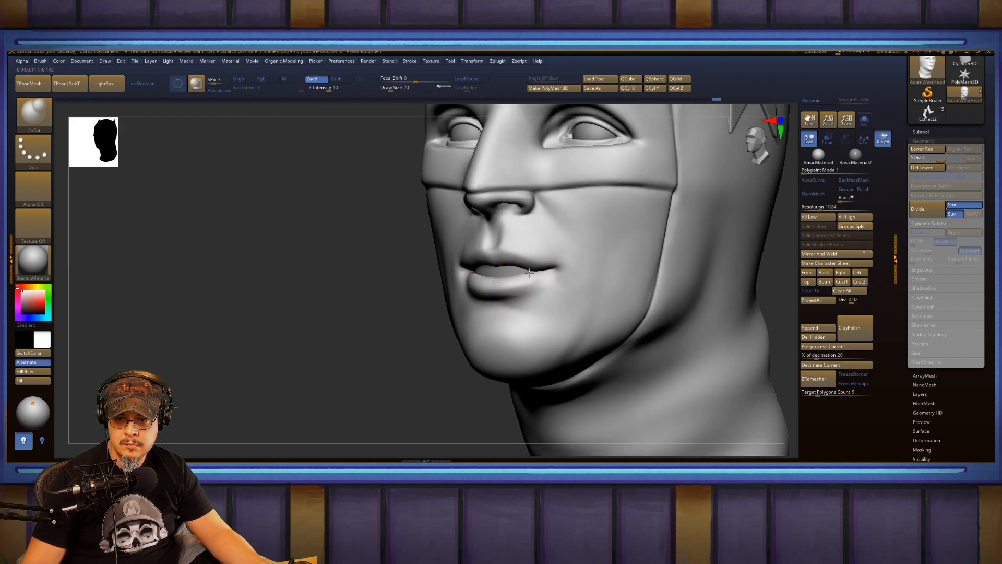
drag(336, 318, 480, 272)
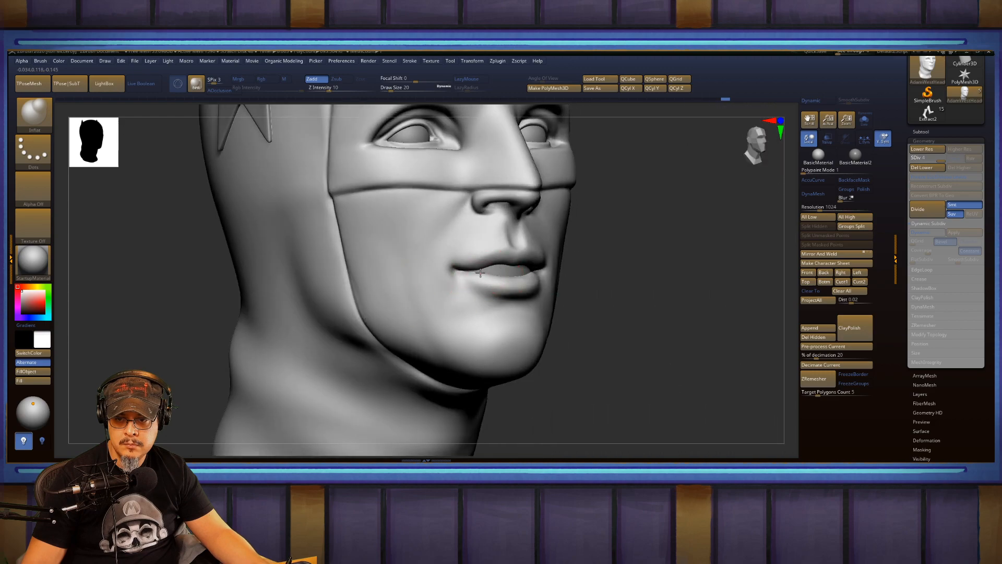
Smooth the lower lip and refine its outer part with the Inflate brush from raised and side angles.
drag(672, 275, 531, 278)
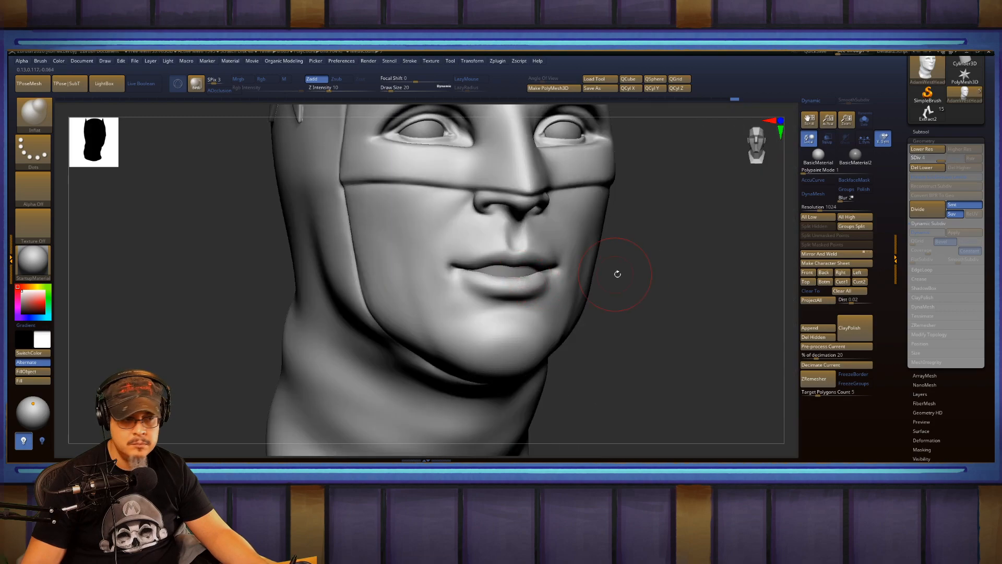
mouse_move(685, 277)
mouse_down()
mouse_move(622, 272)
mouse_move(635, 296)
mouse_move(509, 292)
mouse_up()
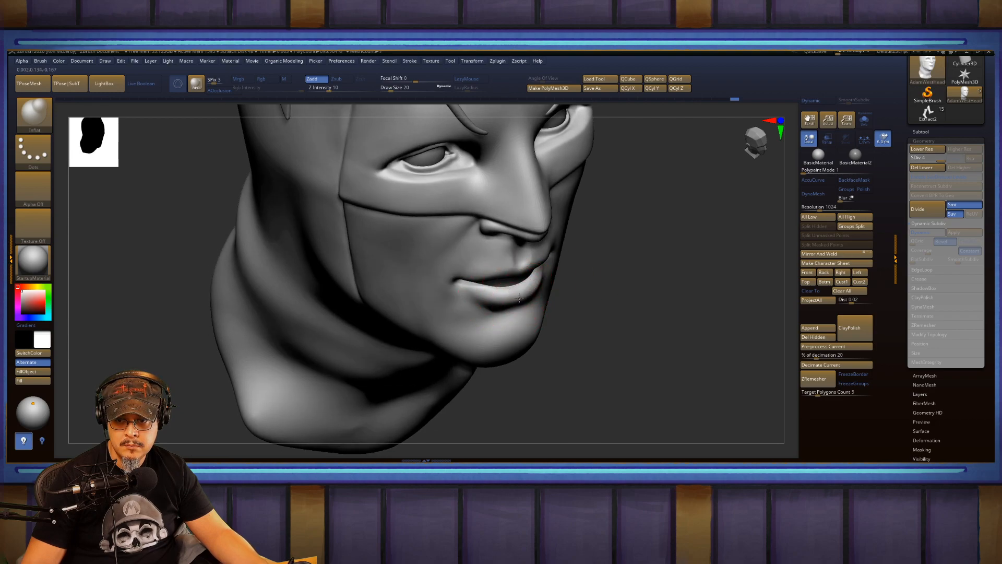
key(shift)
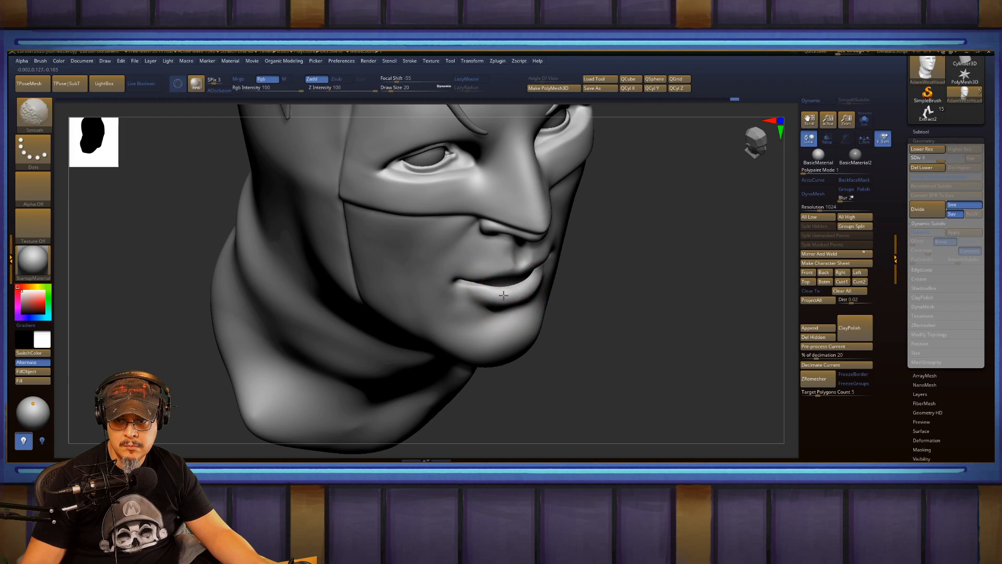
mouse_move(621, 292)
mouse_down()
mouse_move(647, 244)
mouse_move(672, 270)
mouse_move(469, 282)
mouse_up()
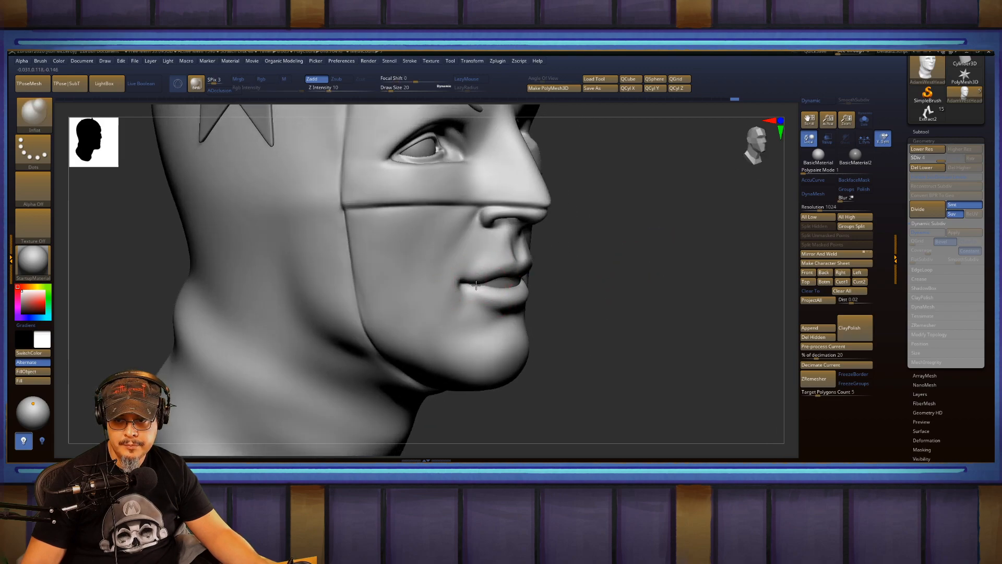
drag(620, 268, 589, 293)
drag(600, 214, 639, 261)
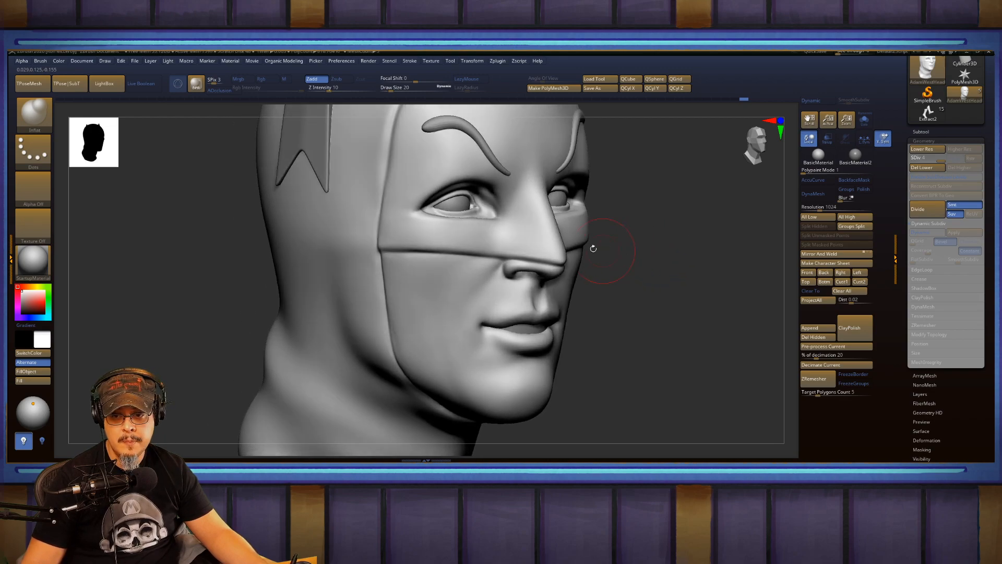
Build up the cheek beside the mouth corner with ClayBuildup, drop to subdivision level 2 and smooth the area.
key(b)
key(c)
key(b)
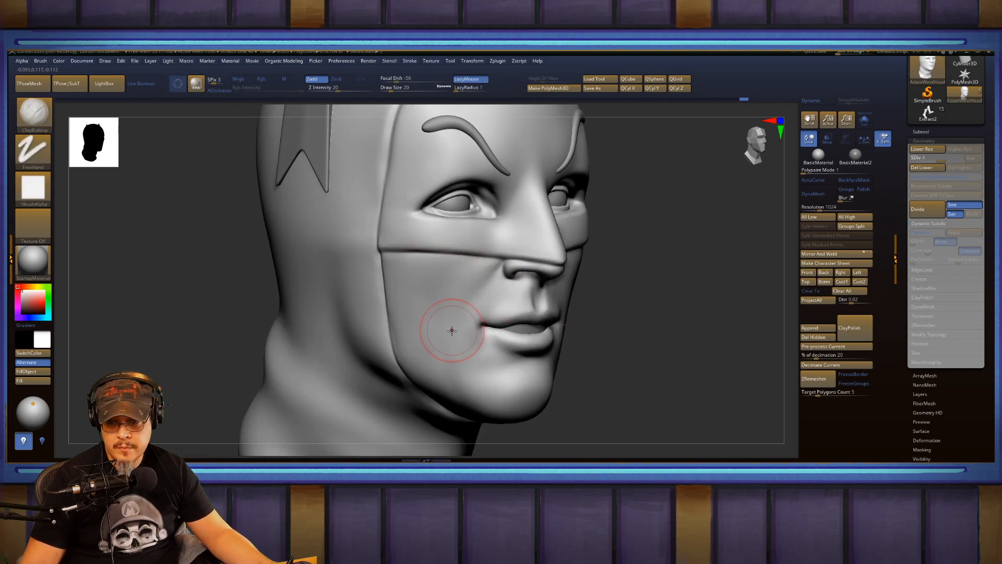
right_drag(552, 325, 626, 259)
key(shift+d)
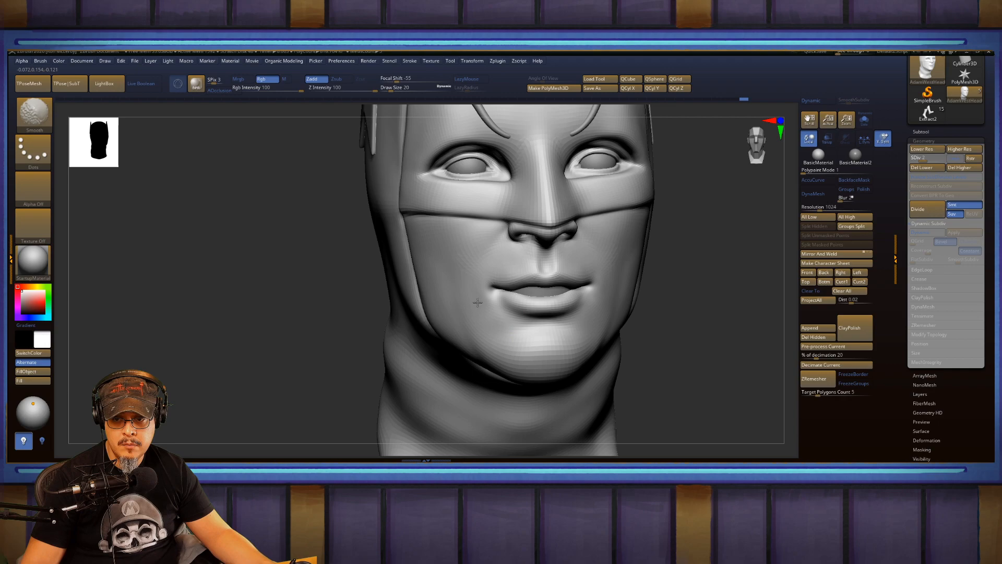
Add soft volume below and outside the mouth corners with the FormSoft brush at draw size 54 and blend it by smoothing.
key(b)
key(f)
key(s)
key(s)
mouse_move(468, 312)
mouse_down()
mouse_move(500, 330)
mouse_move(489, 325)
mouse_up()
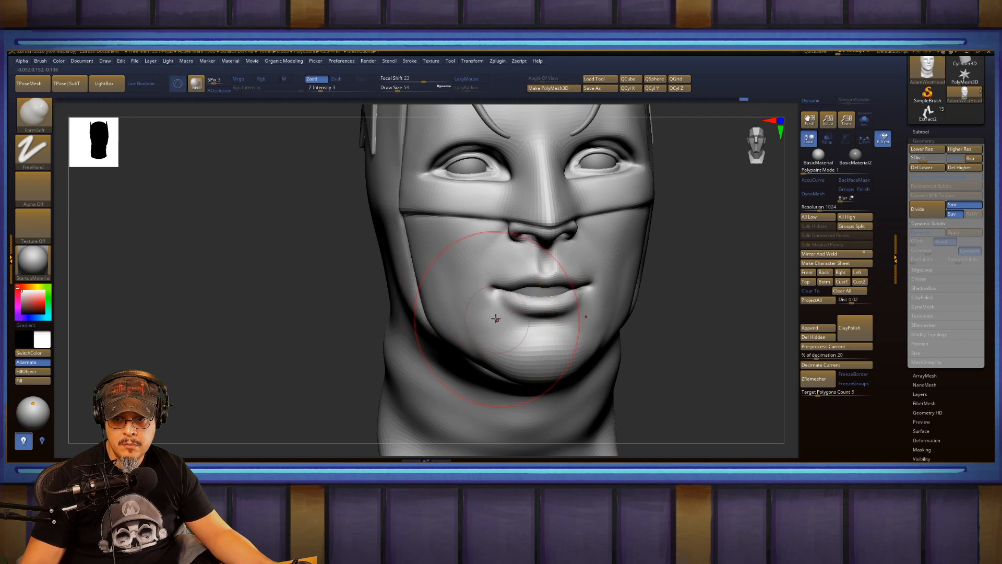
shift+drag(492, 329, 471, 309)
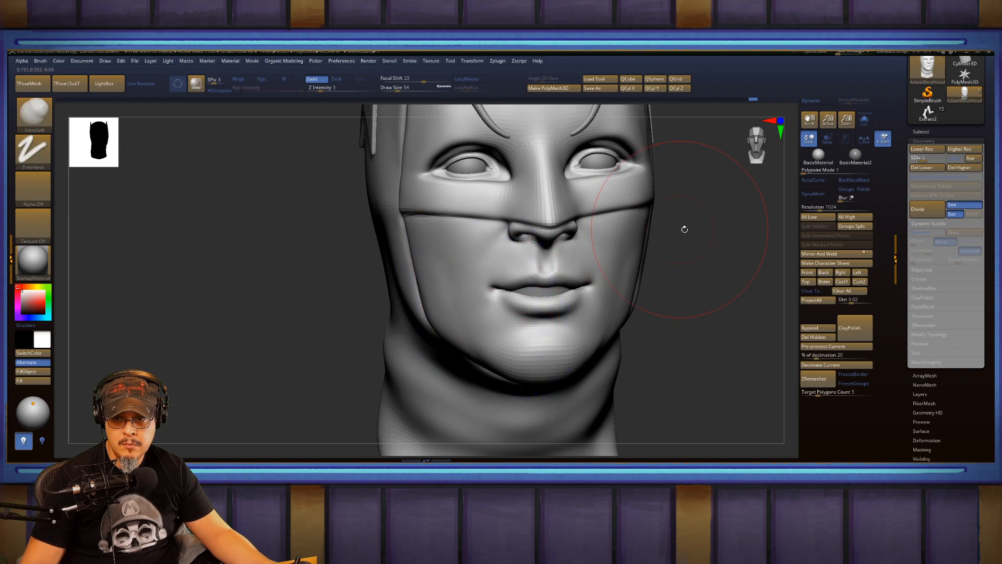
Fill out the cheeks below the cowl edge with FormSoft and smooth them down toward the jaw.
alt+drag(706, 248, 704, 279)
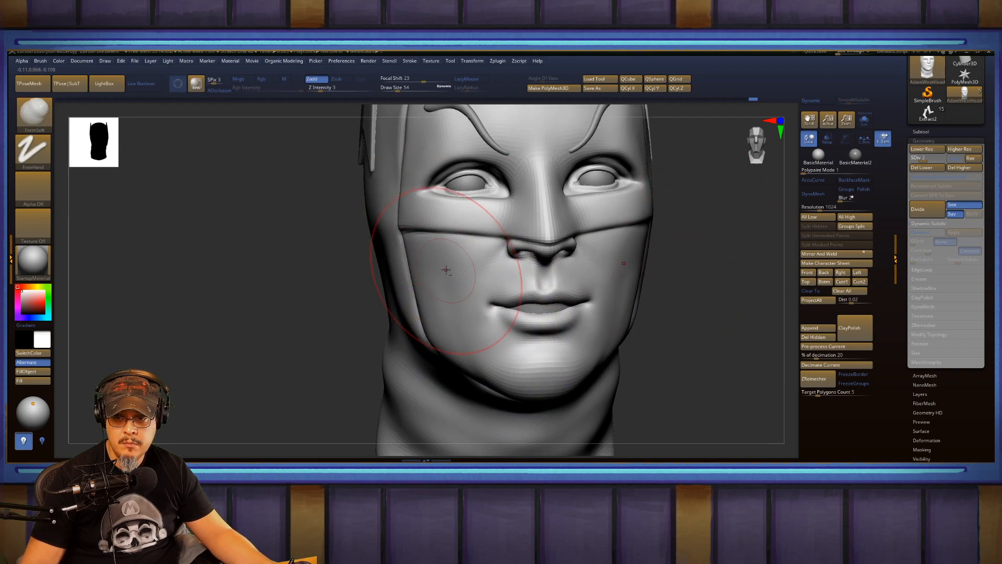
drag(445, 270, 424, 261)
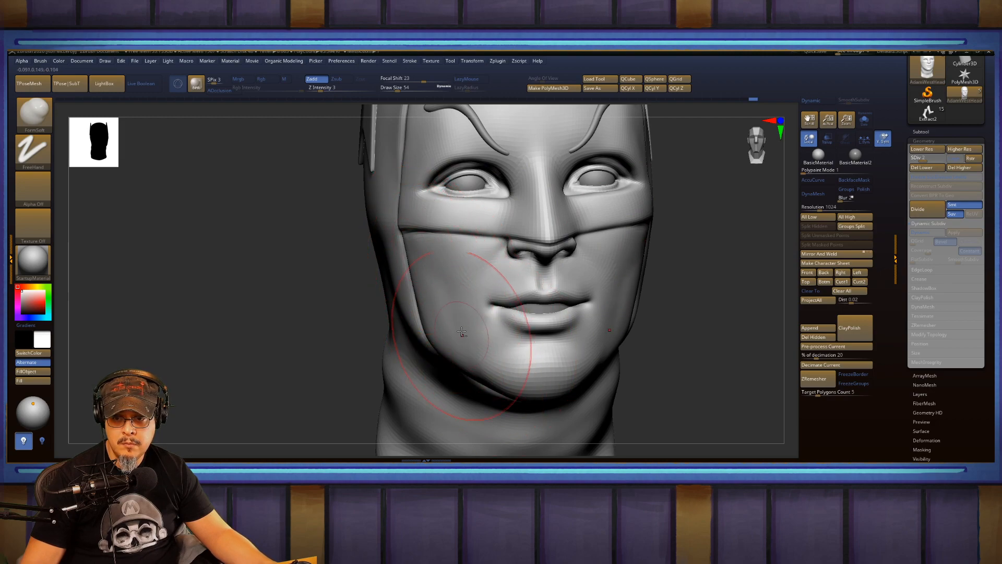
shift+drag(459, 332, 428, 287)
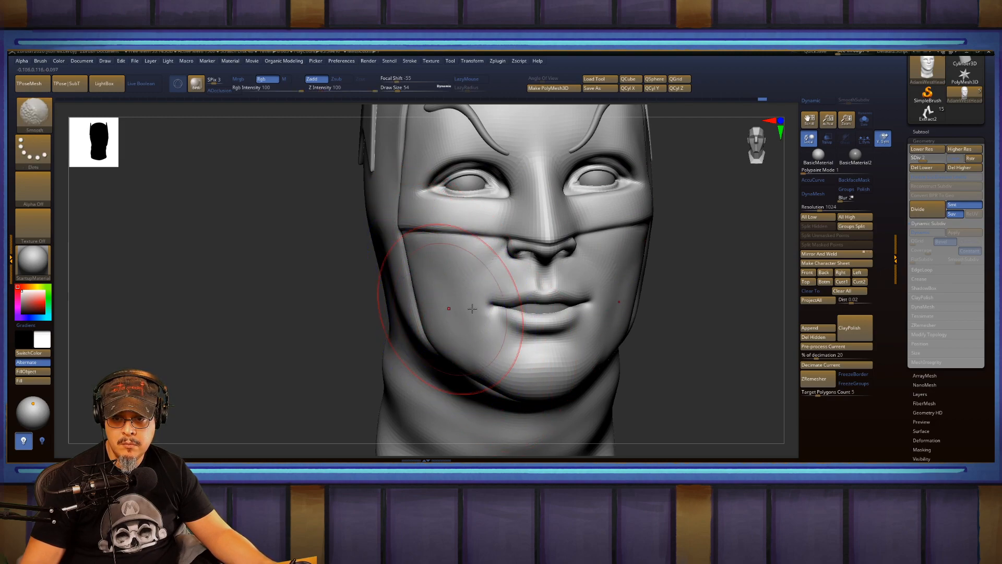
drag(692, 258, 492, 324)
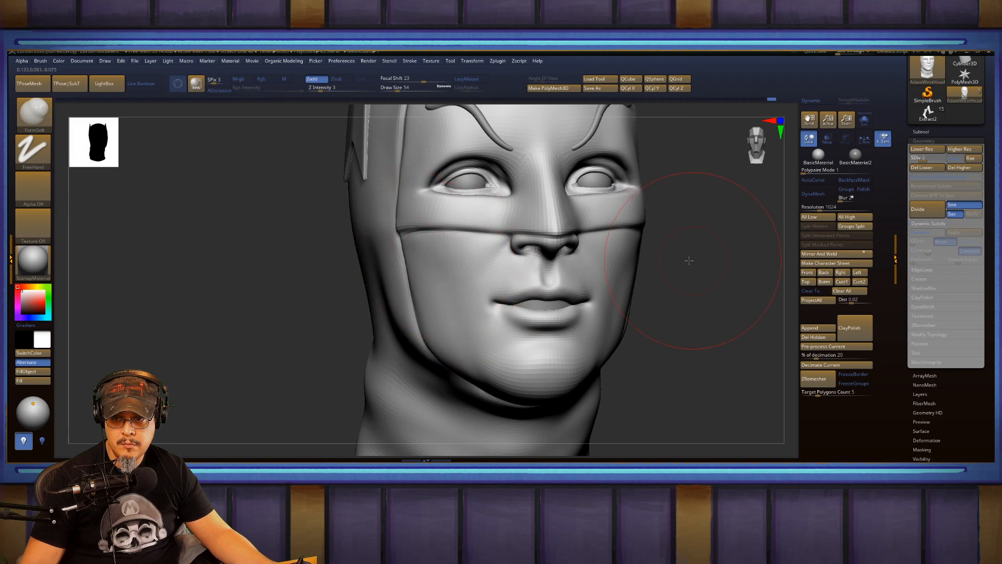
drag(689, 257, 661, 221)
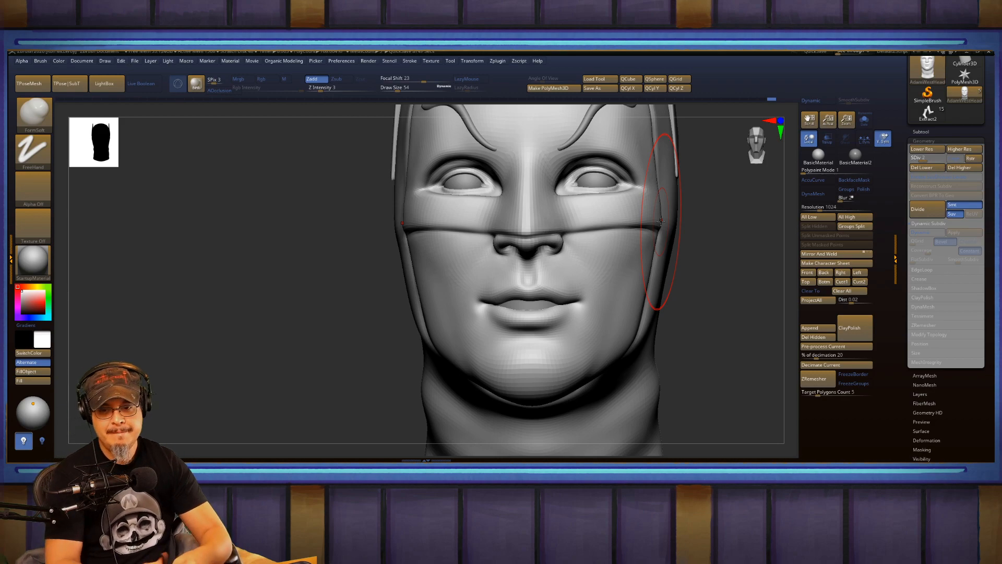
Adjust the mouth corner in side view with the Move brush at draw size 22 and smooth the cheek around it.
drag(680, 308, 656, 330)
key(b)
key(m)
key(v)
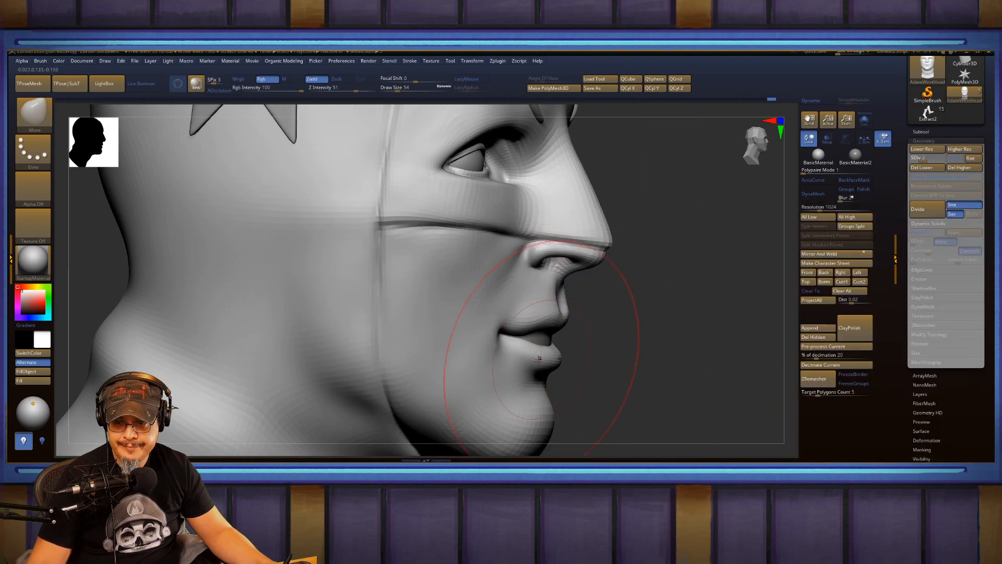
key(s)
drag(514, 355, 489, 356)
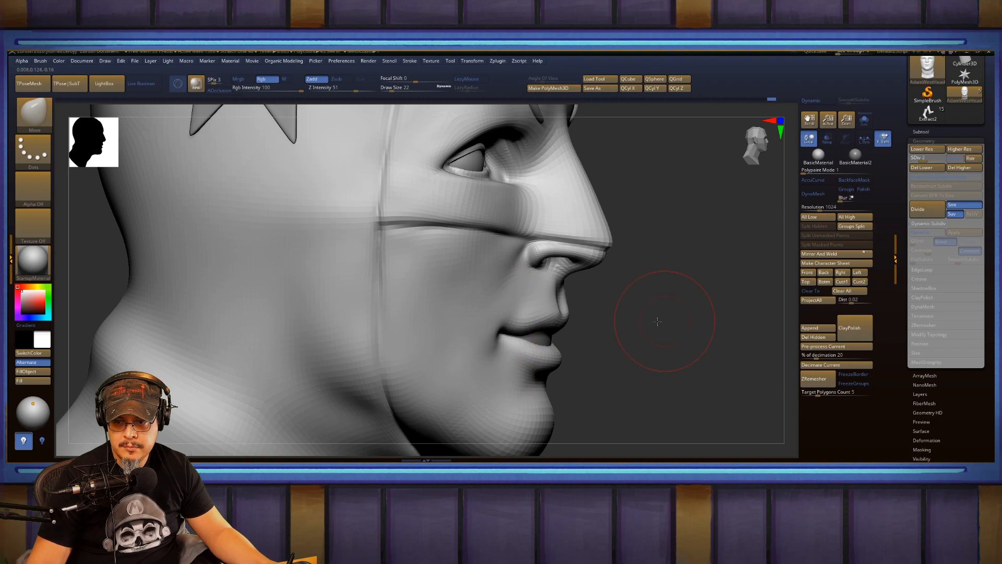
drag(653, 320, 603, 323)
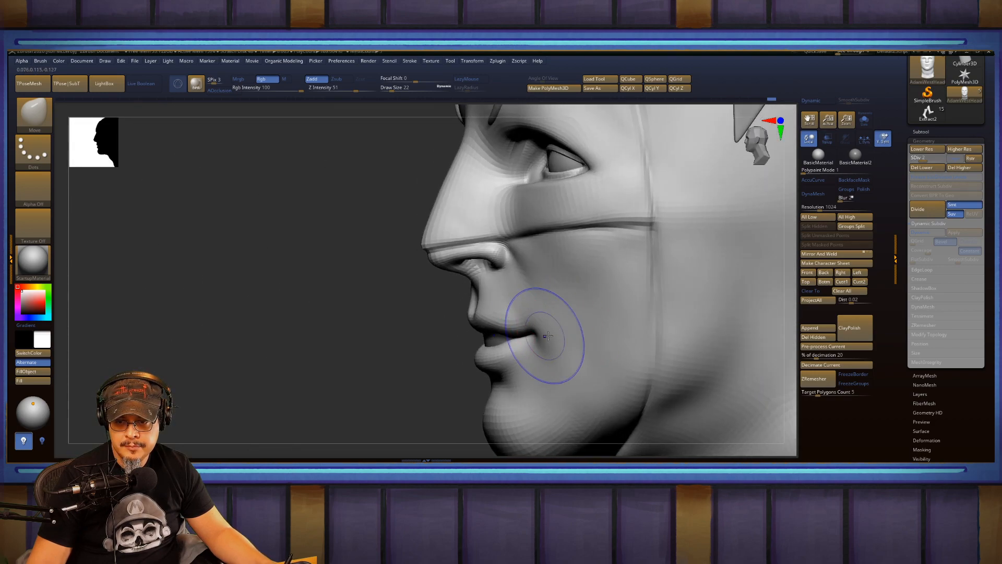
shift+drag(542, 309, 581, 382)
mouse_move(556, 331)
shift+mouse_down()
mouse_move(584, 382)
mouse_move(566, 435)
shift+mouse_up()
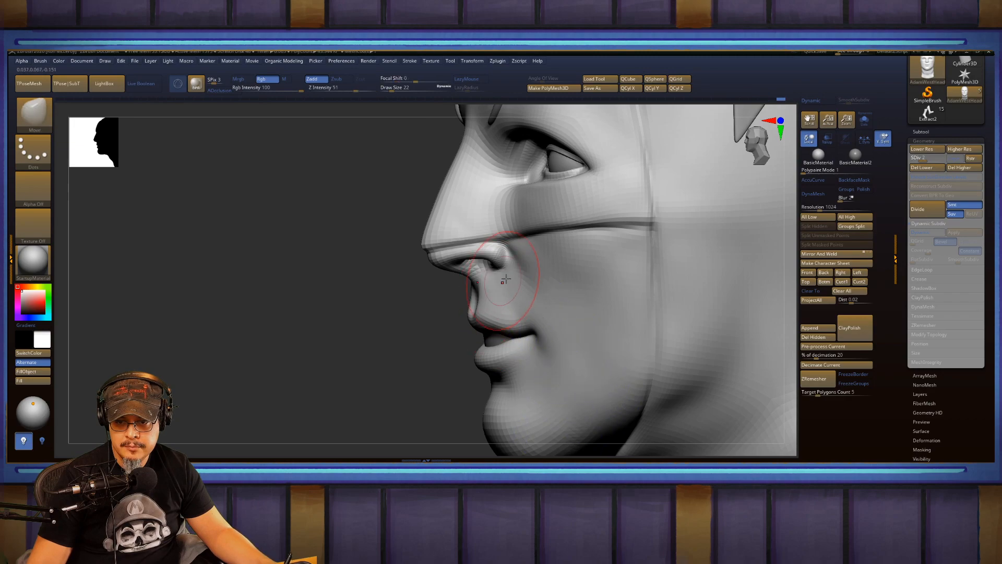
Check the whole head from several angles and try reshaping the cheek beside the mouth with the Move brush.
key(f)
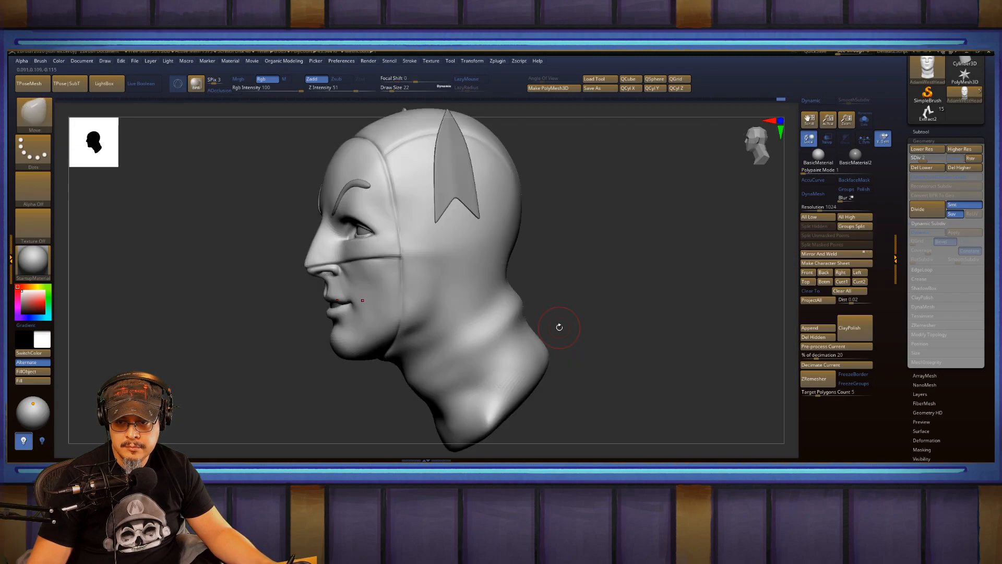
mouse_move(616, 294)
mouse_down()
mouse_move(605, 291)
mouse_move(635, 297)
mouse_move(585, 298)
mouse_up()
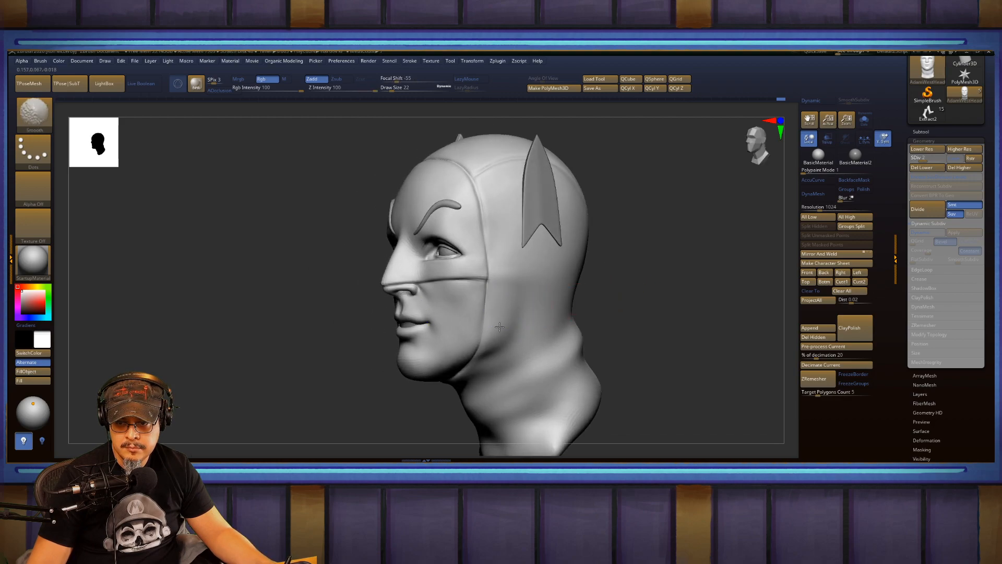
shift+drag(624, 293, 677, 308)
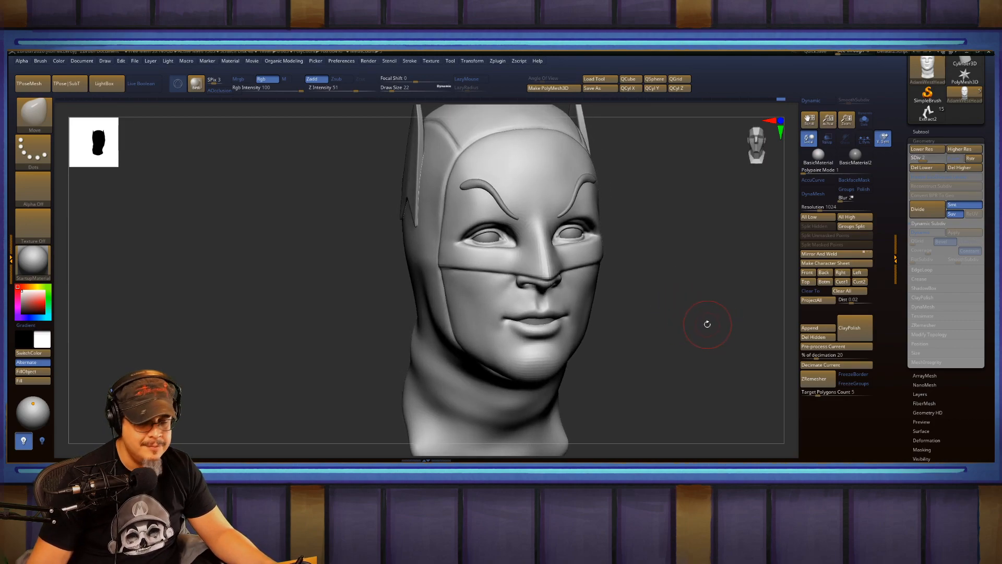
drag(674, 299, 687, 302)
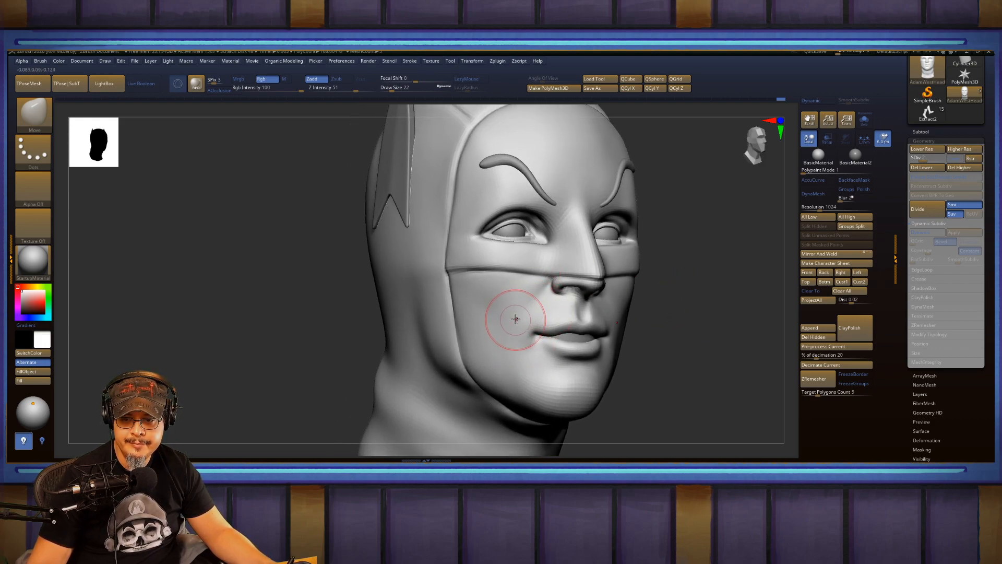
drag(514, 318, 519, 390)
key(ctrl+z)
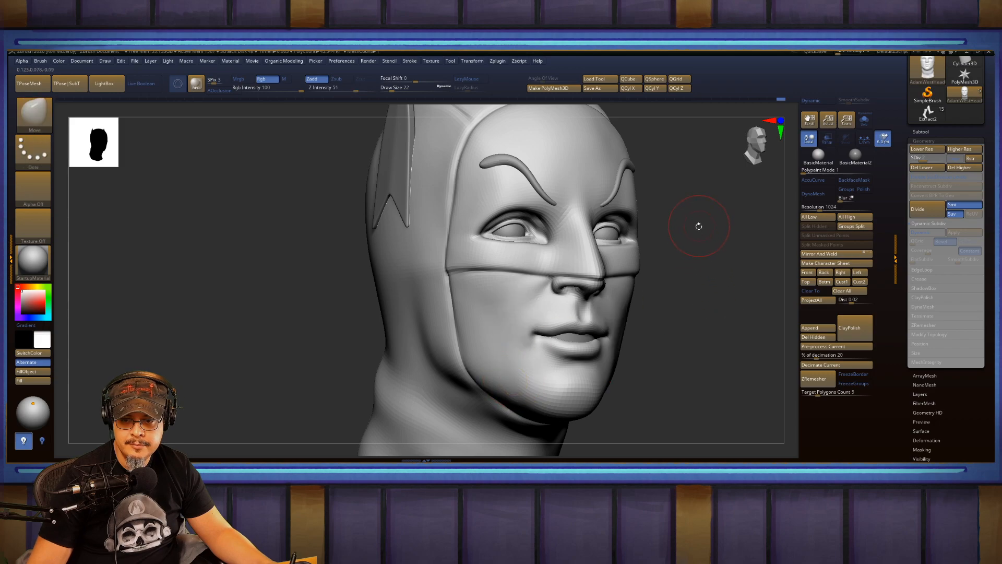
Soften and fill the lower lip from both three-quarter views with the FormSoft brush at draw size 22, undoing an unwanted stroke.
mouse_move(721, 303)
mouse_down()
mouse_move(714, 308)
mouse_move(734, 305)
mouse_move(587, 348)
mouse_up()
key(b)
key(f)
key(s)
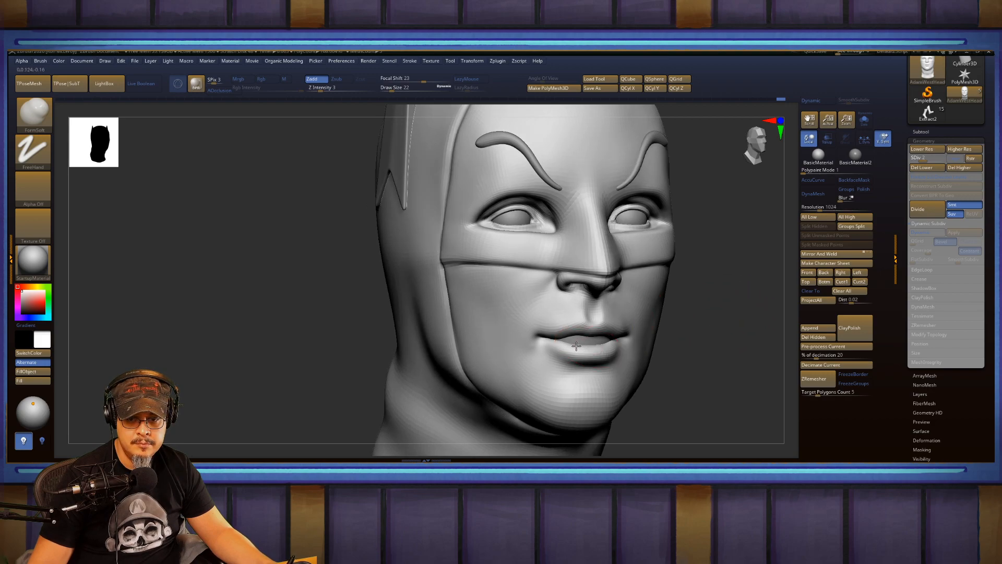
key(ctrl+z)
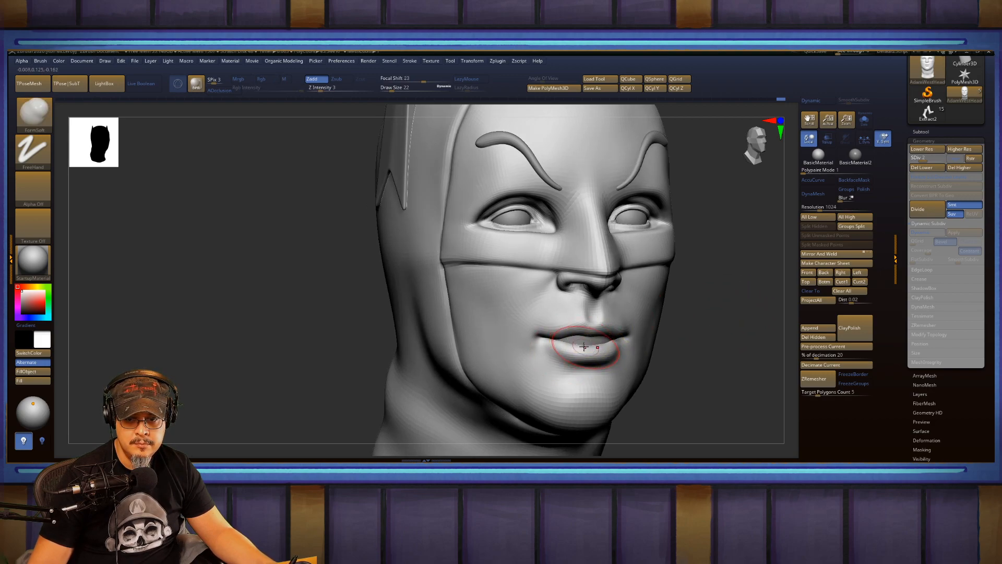
drag(741, 326, 681, 332)
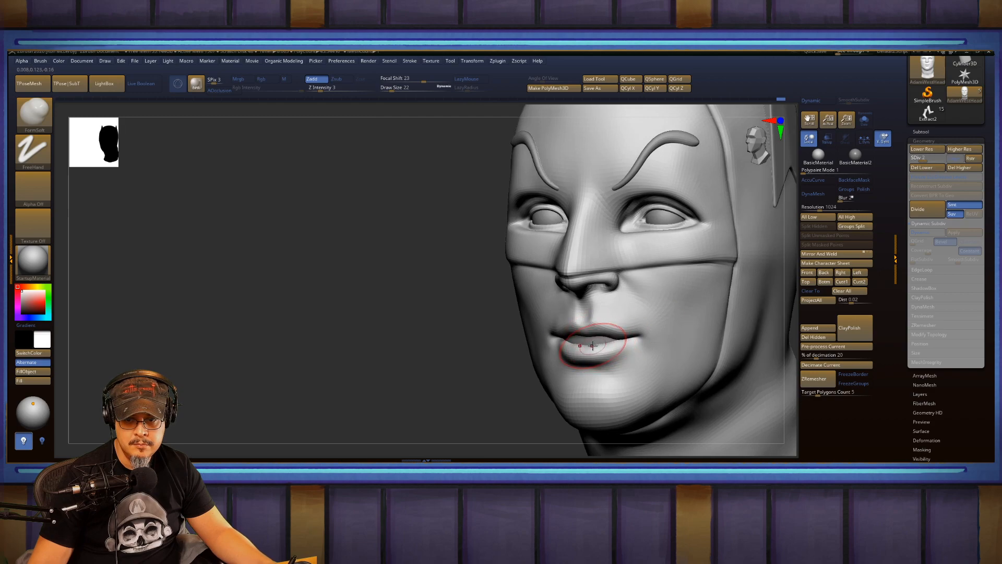
drag(599, 350, 612, 356)
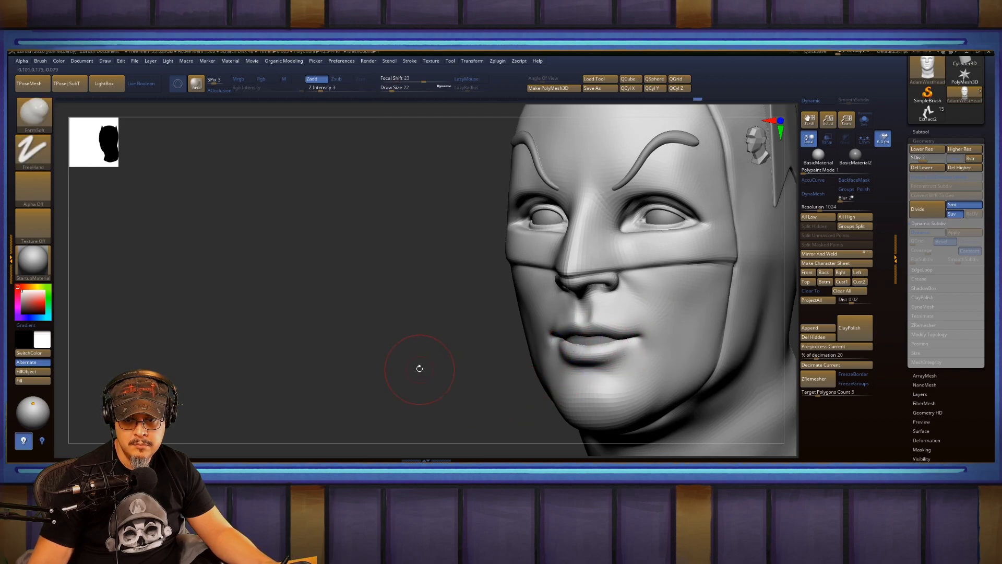
Adjust the curve of the lips near the mouth corner from beneath the chin with the Move brush, reducing the draw size to 16.
drag(418, 364, 651, 280)
key(b)
key(m)
key(v)
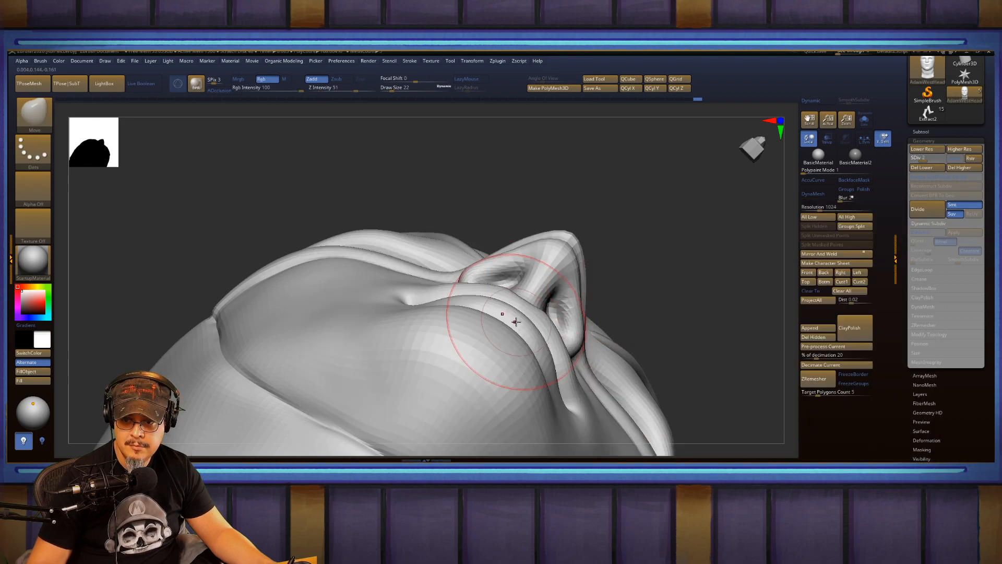
click(472, 298)
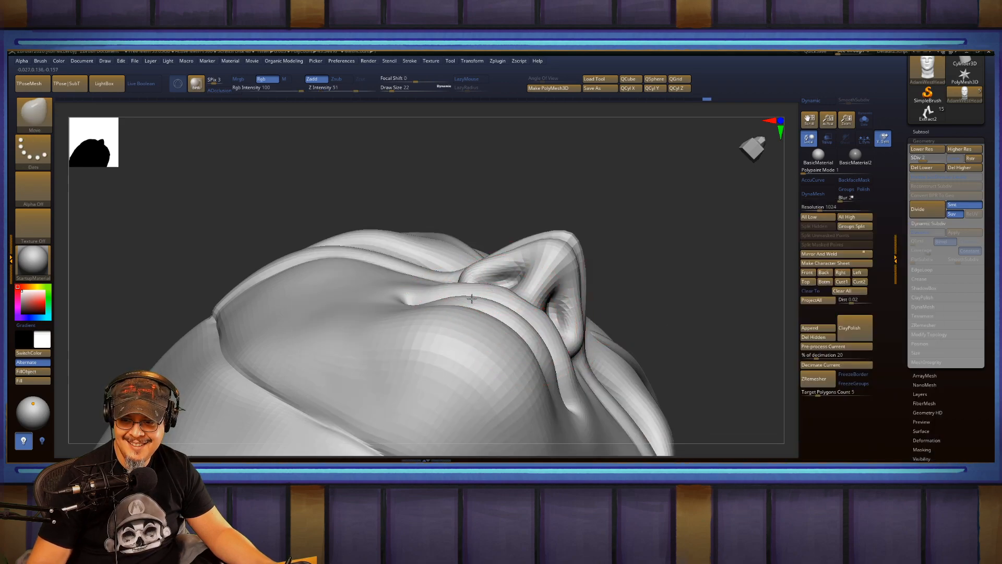
key(s)
drag(415, 303, 420, 302)
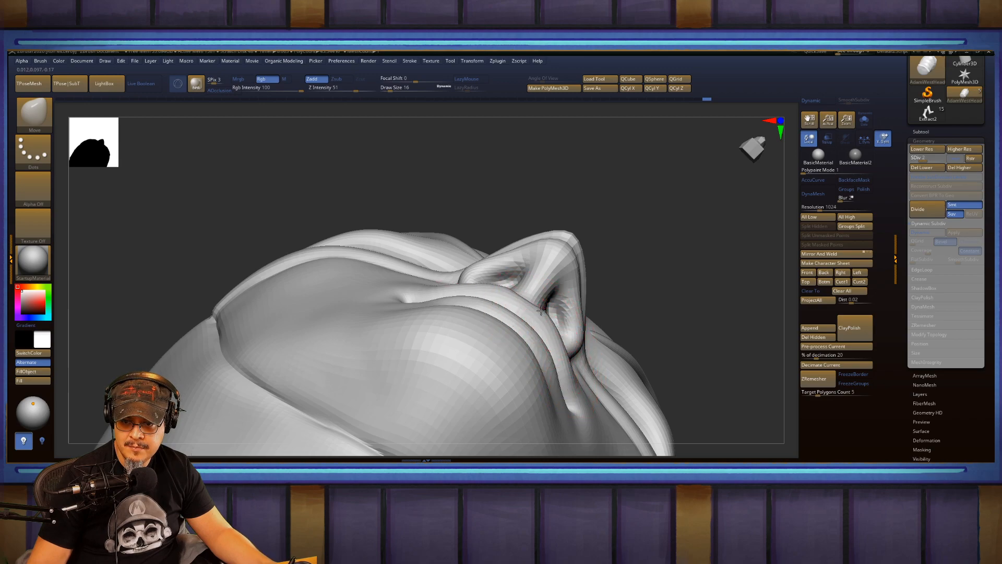
Check the whole head in profile, three-quarter and front views.
drag(708, 302, 675, 303)
key(f)
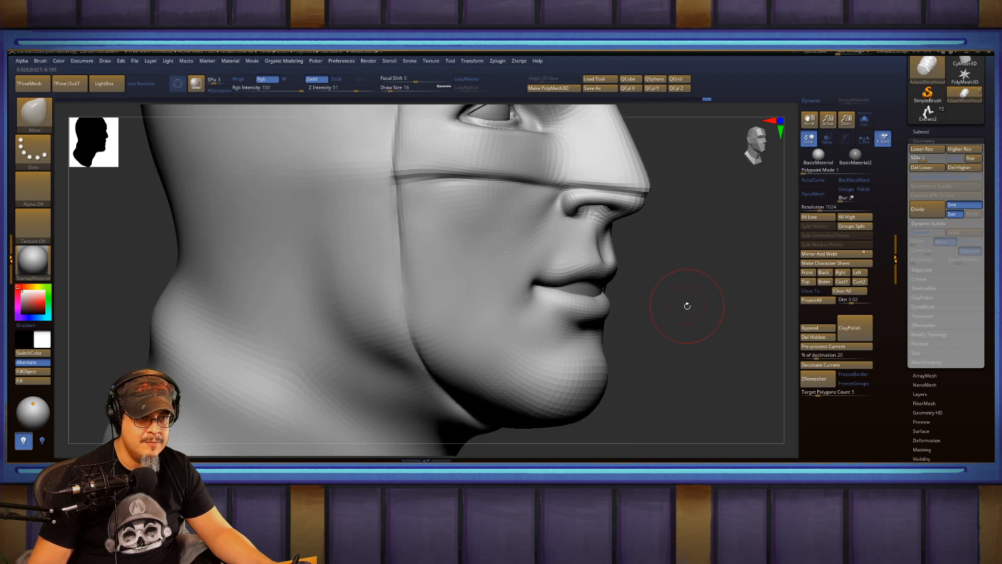
key(f)
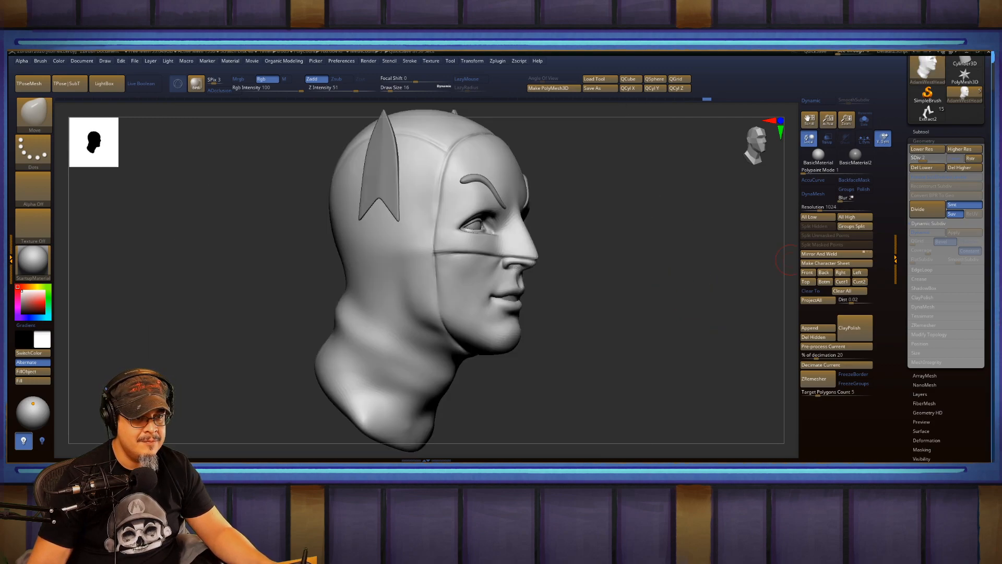
drag(656, 308, 656, 307)
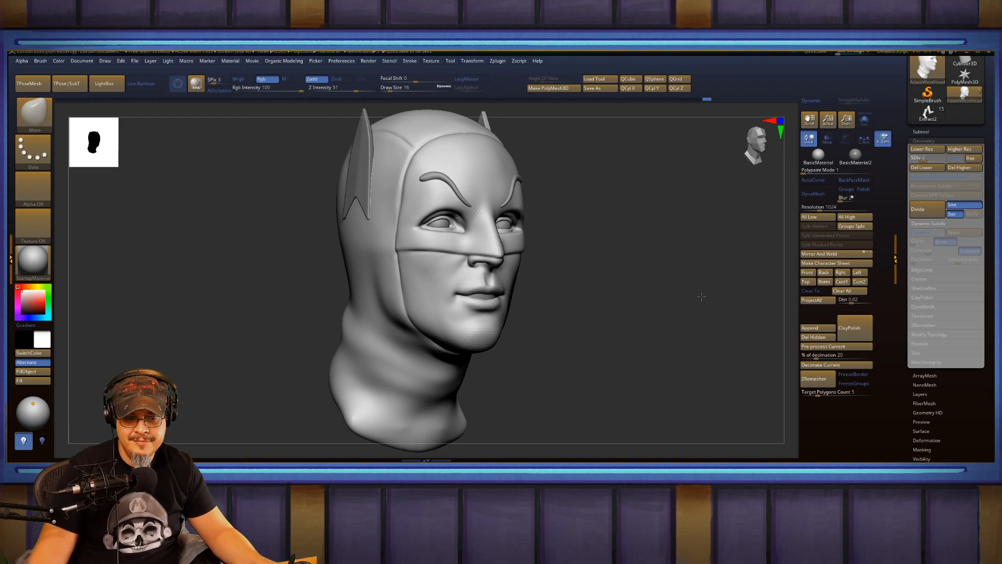
mouse_move(655, 292)
mouse_down()
mouse_move(626, 277)
mouse_move(655, 336)
mouse_move(650, 262)
mouse_move(680, 299)
mouse_move(611, 287)
mouse_up()
mouse_move(543, 315)
shift+mouse_down()
mouse_move(512, 337)
mouse_move(480, 291)
mouse_move(475, 326)
shift+mouse_up()
mouse_move(666, 333)
alt+mouse_down()
mouse_move(691, 289)
mouse_move(633, 304)
mouse_move(575, 288)
mouse_move(622, 291)
alt+mouse_up()
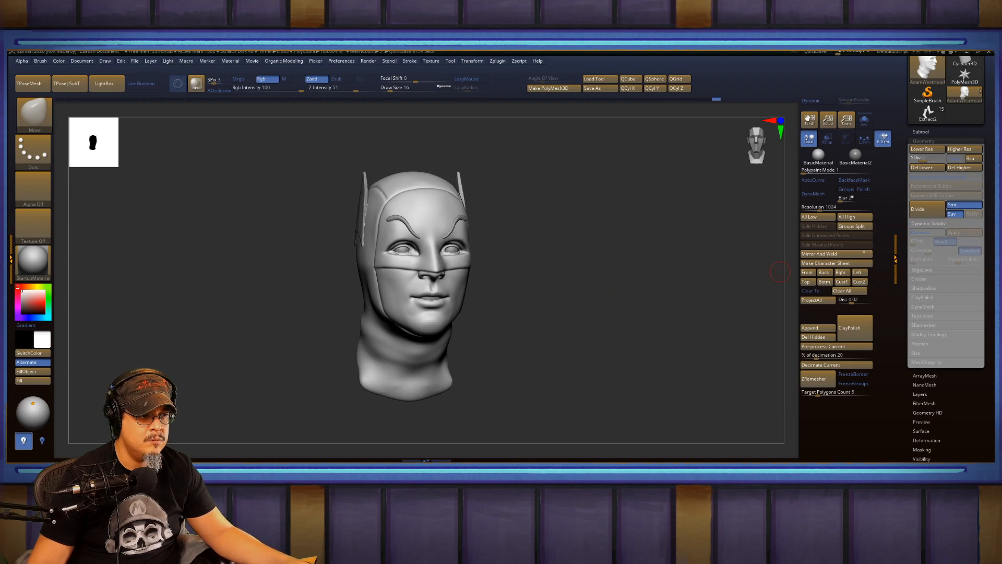
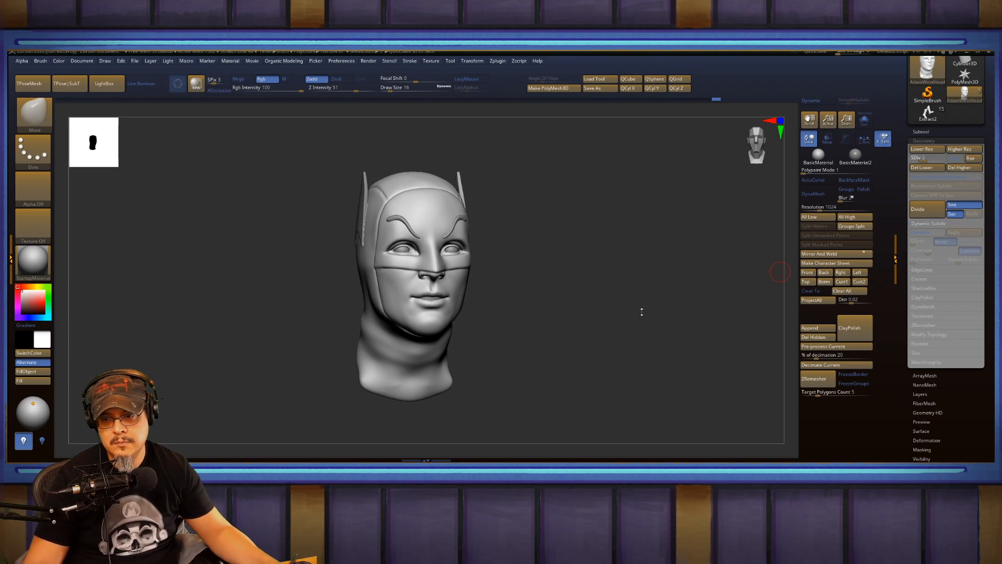
Select the FormSoft brush for reworking the lower face and set its draw size to 59.
mouse_move(602, 308)
mouse_down()
mouse_move(584, 309)
mouse_move(635, 317)
mouse_move(736, 368)
mouse_move(668, 120)
mouse_up()
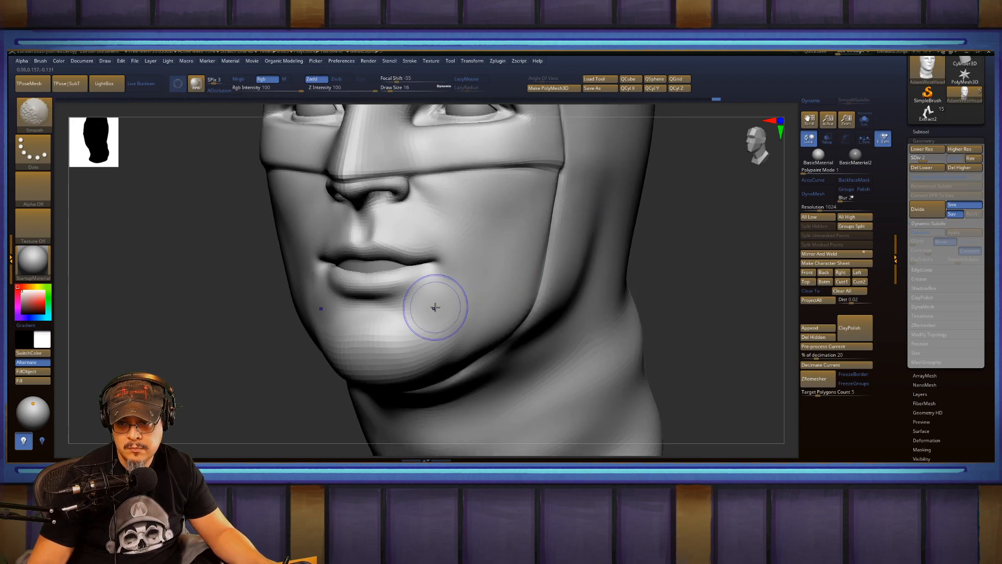
key(b)
key(m)
key(v)
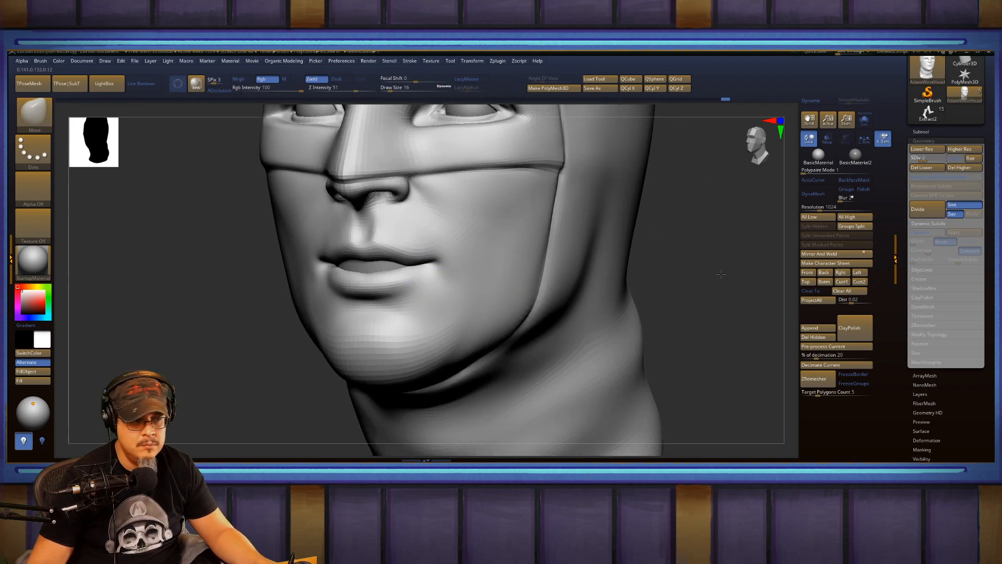
mouse_move(720, 273)
alt+mouse_down()
mouse_move(671, 268)
mouse_move(687, 264)
alt+mouse_up()
key(b)
click(558, 222)
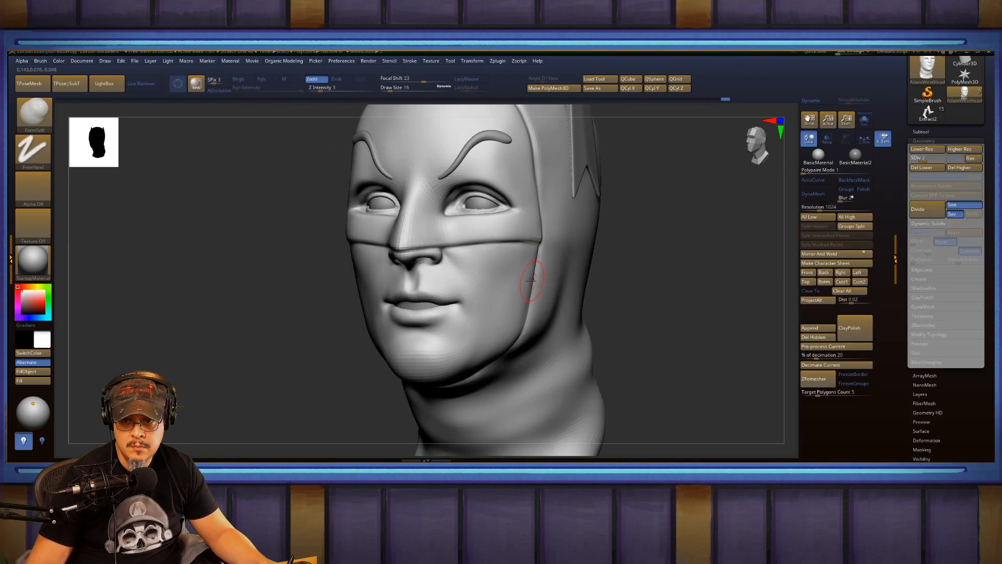
key(s)
mouse_move(499, 271)
mouse_down()
mouse_move(510, 262)
mouse_move(500, 306)
mouse_move(498, 287)
mouse_move(507, 322)
mouse_move(501, 279)
mouse_move(494, 296)
mouse_move(501, 275)
mouse_up()
key(ctrl)
drag(648, 263, 658, 264)
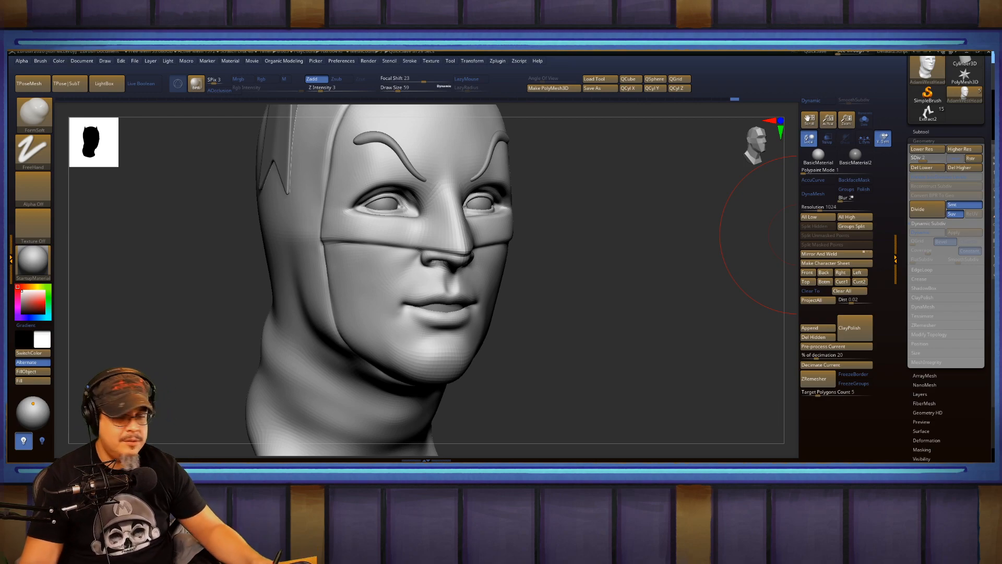
Smooth the jawline and cheek beside the mouth at draw size 59 and check the cheeks from the front and both sides.
mouse_move(642, 286)
mouse_down()
mouse_move(624, 289)
mouse_move(610, 324)
mouse_move(619, 282)
mouse_move(655, 321)
mouse_up()
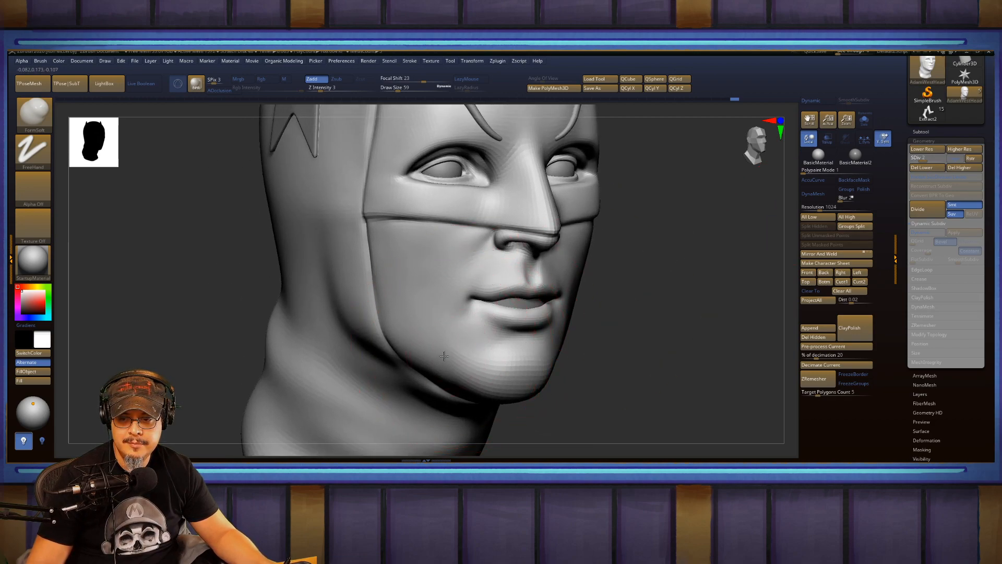
shift+drag(457, 356, 486, 381)
drag(624, 324, 639, 334)
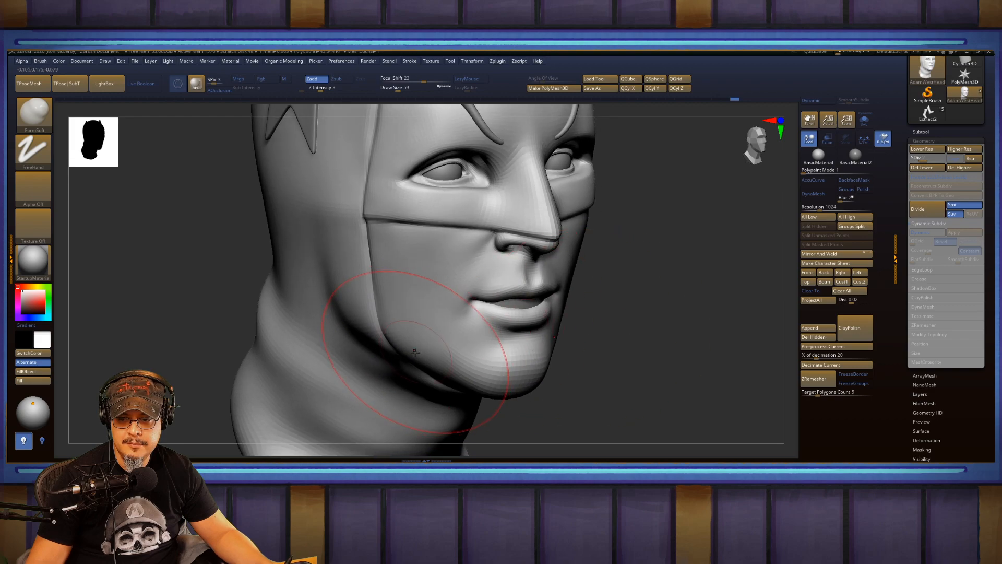
mouse_move(397, 347)
shift+mouse_down()
mouse_move(407, 329)
mouse_move(431, 359)
shift+mouse_up()
drag(626, 294, 595, 292)
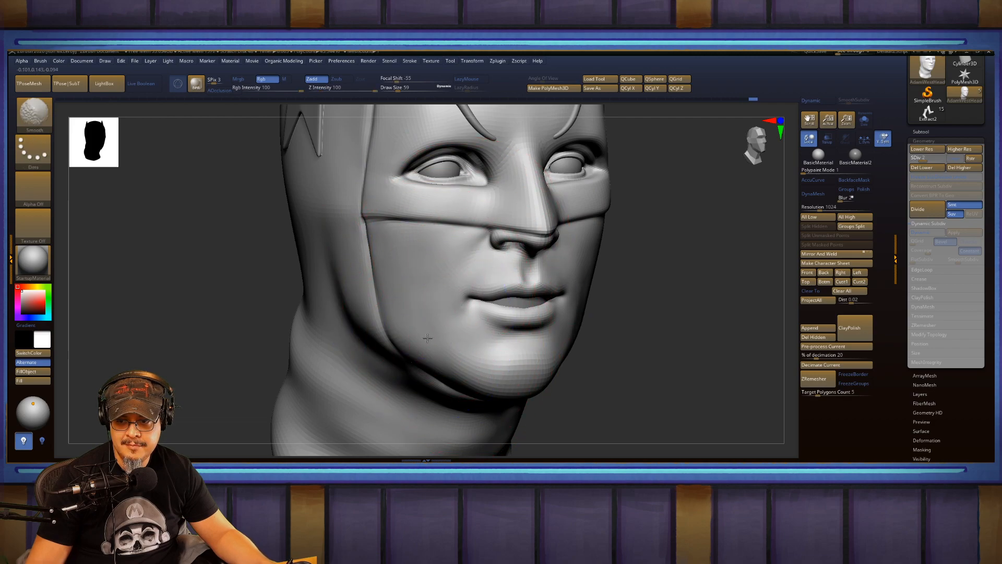
mouse_move(663, 282)
mouse_down()
mouse_move(648, 278)
mouse_move(667, 282)
mouse_up()
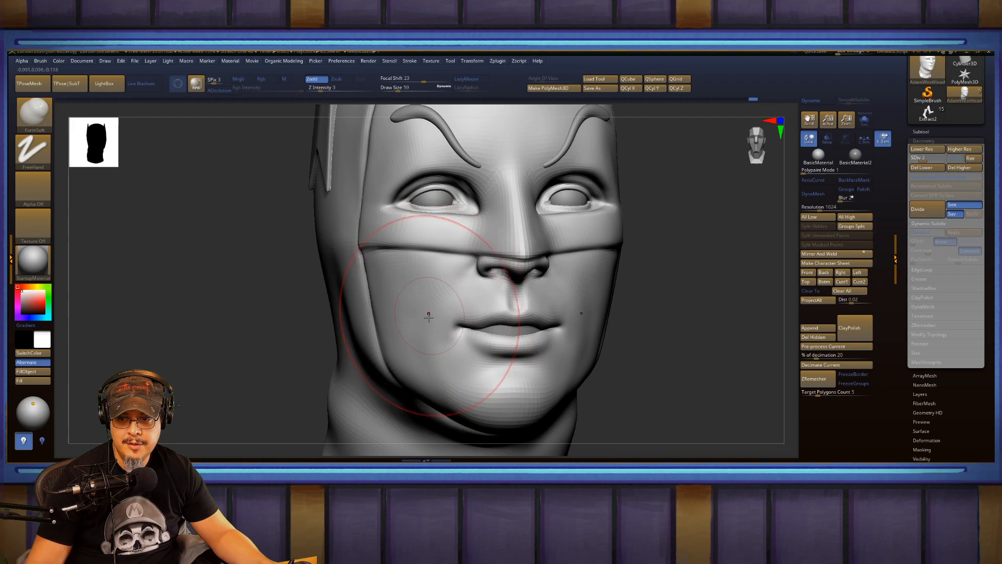
mouse_move(420, 308)
shift+mouse_down()
mouse_move(402, 313)
mouse_move(405, 337)
shift+mouse_up()
mouse_move(639, 272)
alt+mouse_down()
mouse_move(541, 273)
mouse_move(524, 290)
mouse_move(606, 311)
mouse_move(592, 290)
alt+mouse_up()
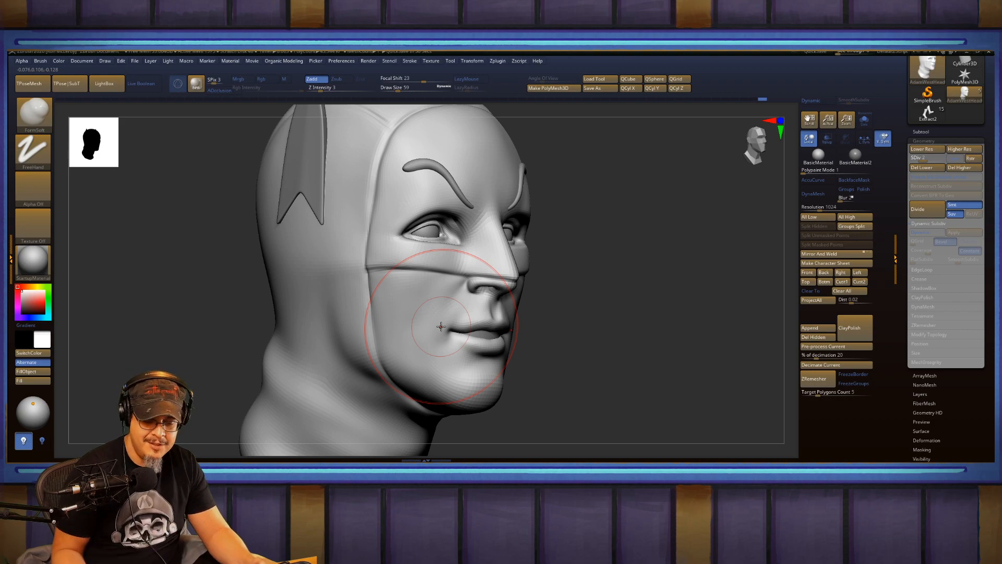
mouse_move(586, 258)
mouse_down()
mouse_move(614, 284)
mouse_move(665, 296)
mouse_move(644, 252)
mouse_move(651, 260)
mouse_move(601, 243)
mouse_up()
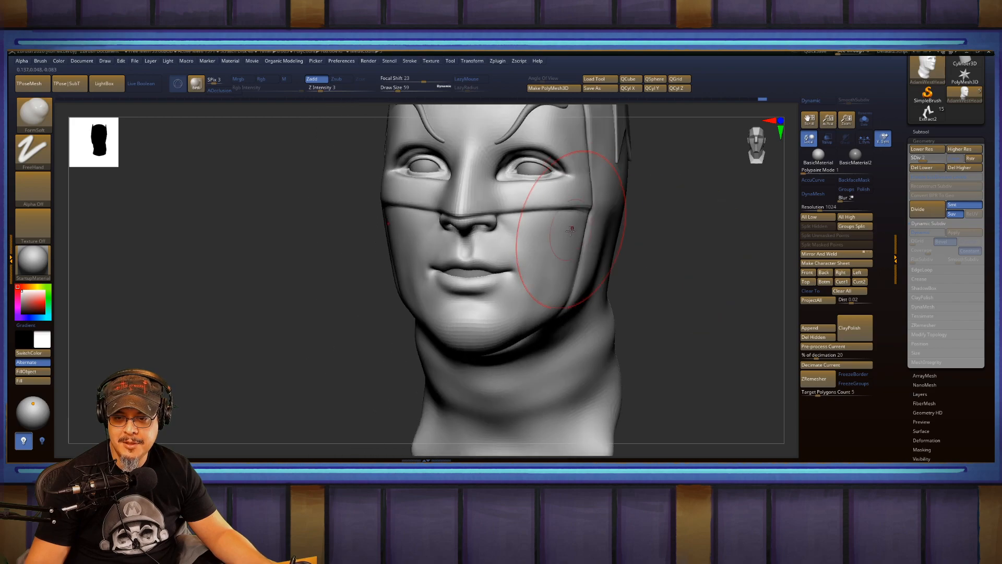
drag(692, 245, 593, 227)
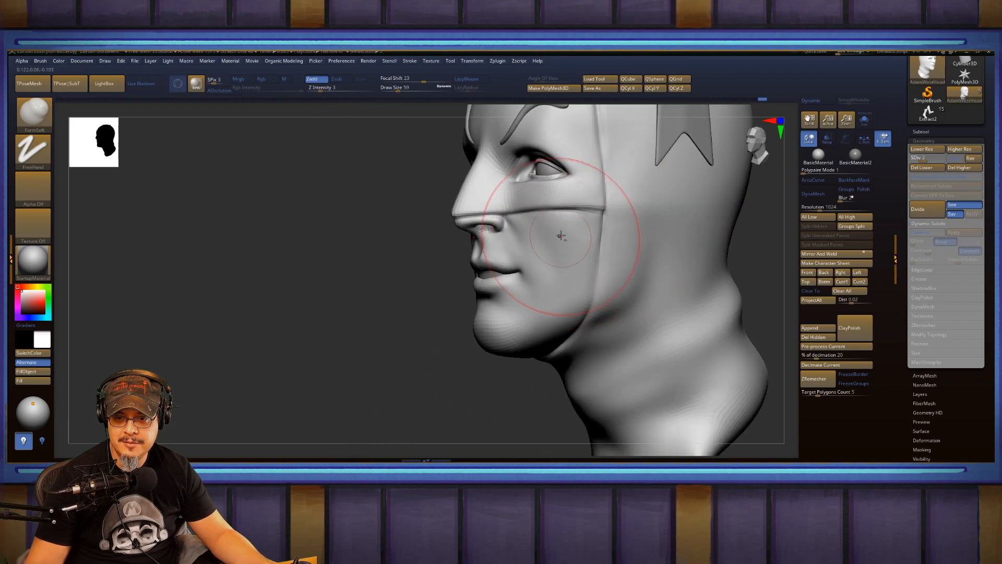
drag(382, 306, 416, 300)
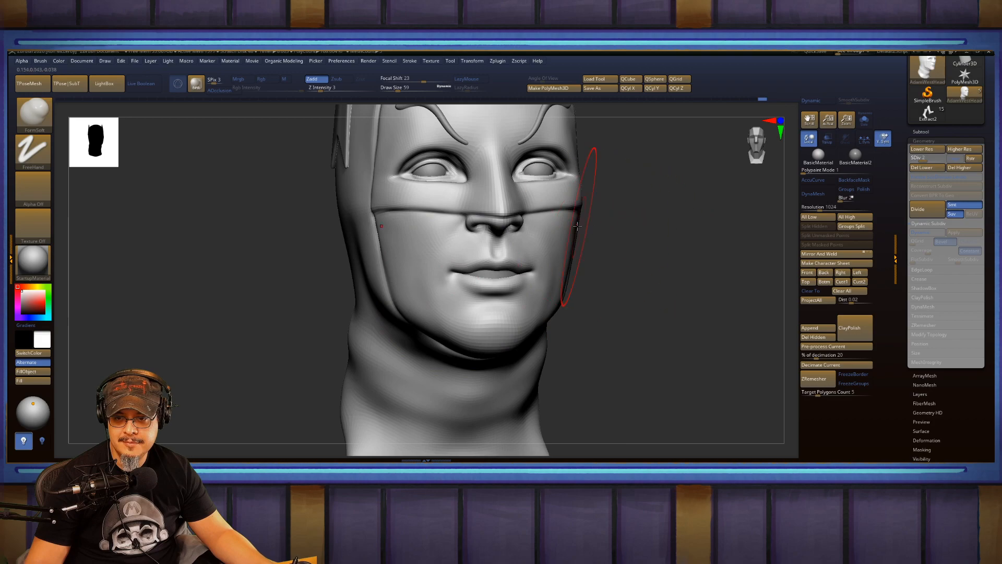
mouse_move(654, 230)
mouse_down()
mouse_move(665, 225)
mouse_move(650, 228)
mouse_up()
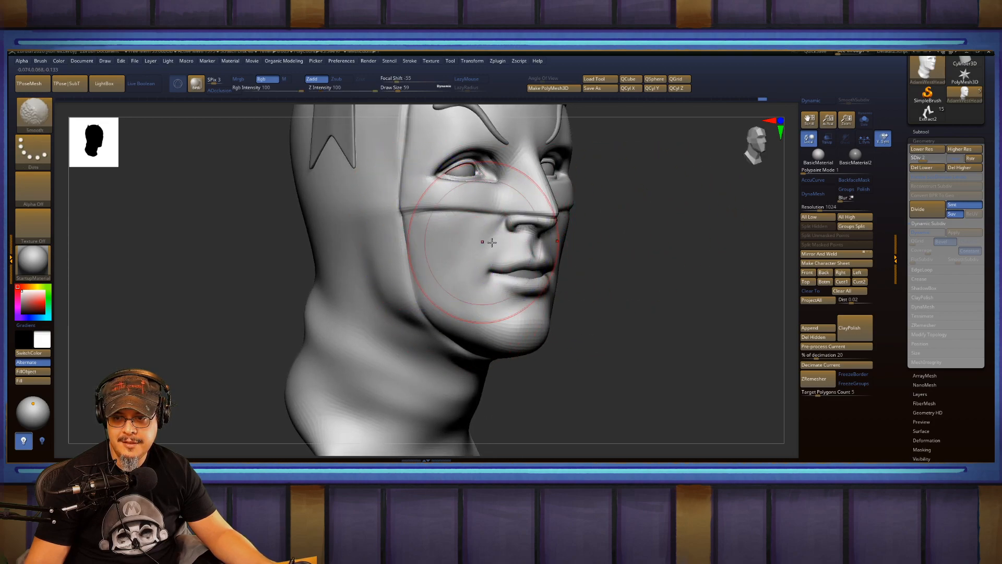
Select the eyebrow subtool, centre the transform gizmo over one brow and move the eyebrows closer together.
mouse_move(657, 179)
mouse_down()
mouse_move(642, 238)
mouse_move(684, 233)
mouse_move(649, 237)
mouse_move(675, 230)
mouse_move(667, 235)
mouse_move(690, 240)
mouse_move(666, 241)
mouse_move(690, 241)
mouse_up()
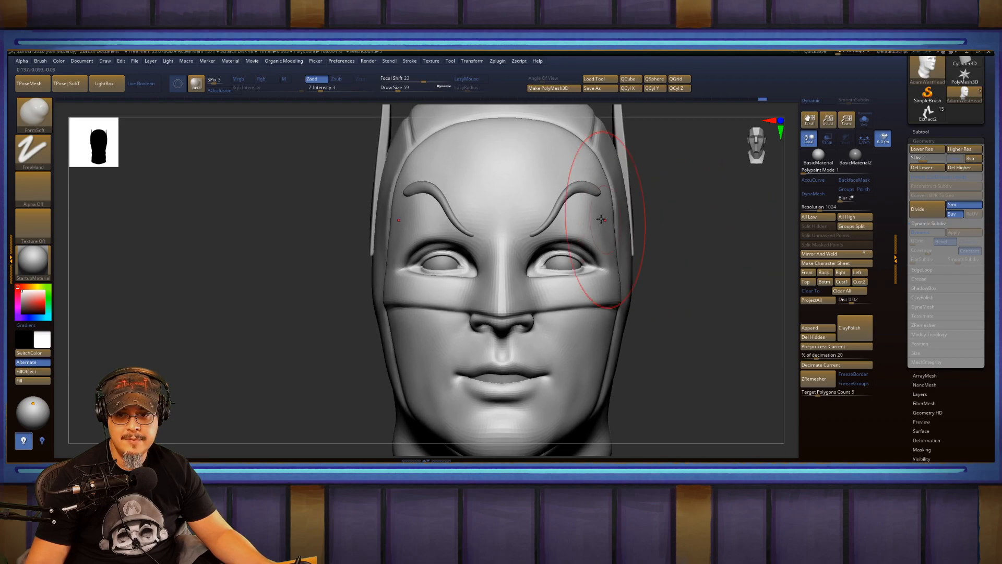
alt+click(576, 187)
key(w)
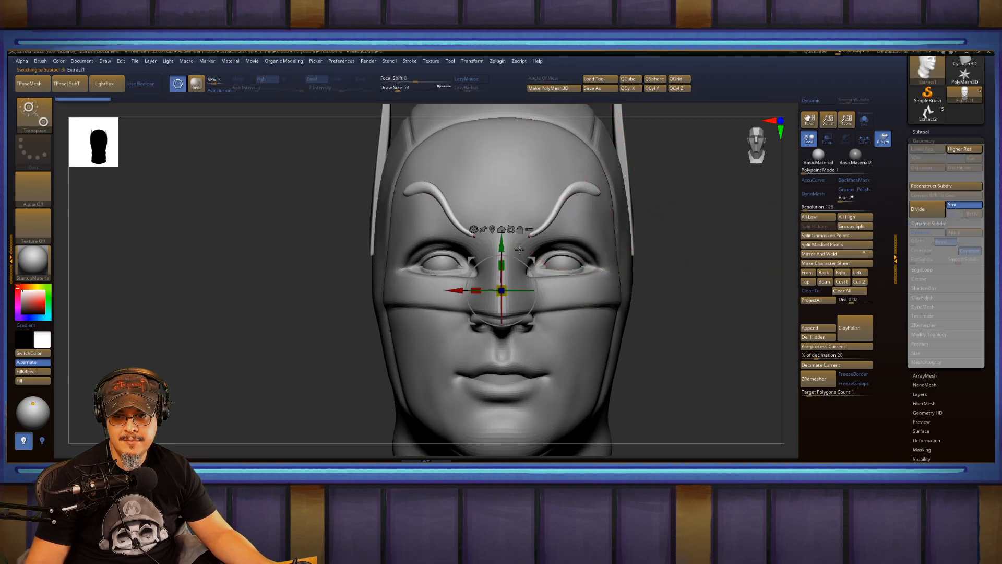
drag(455, 290, 514, 290)
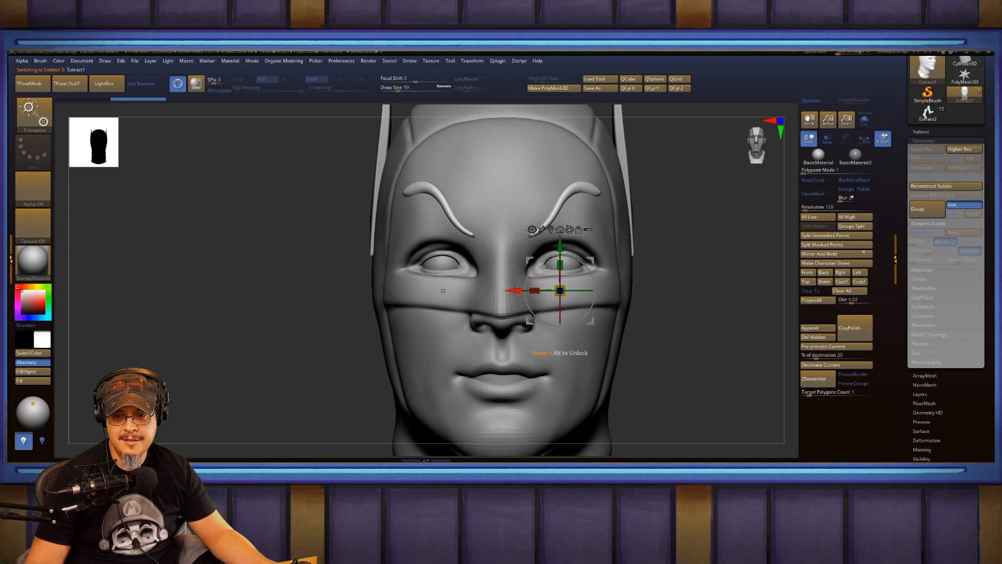
click(551, 228)
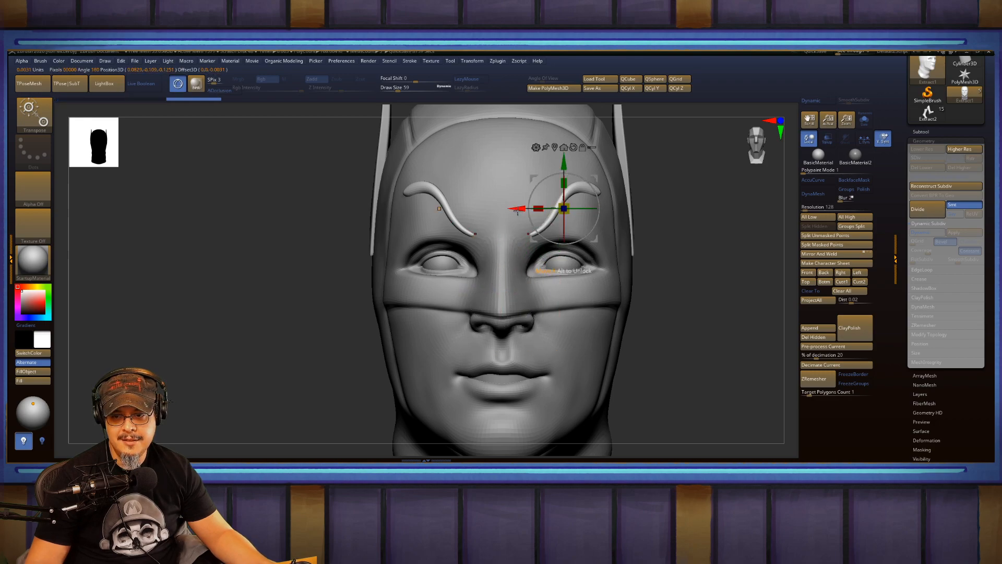
drag(517, 210, 512, 209)
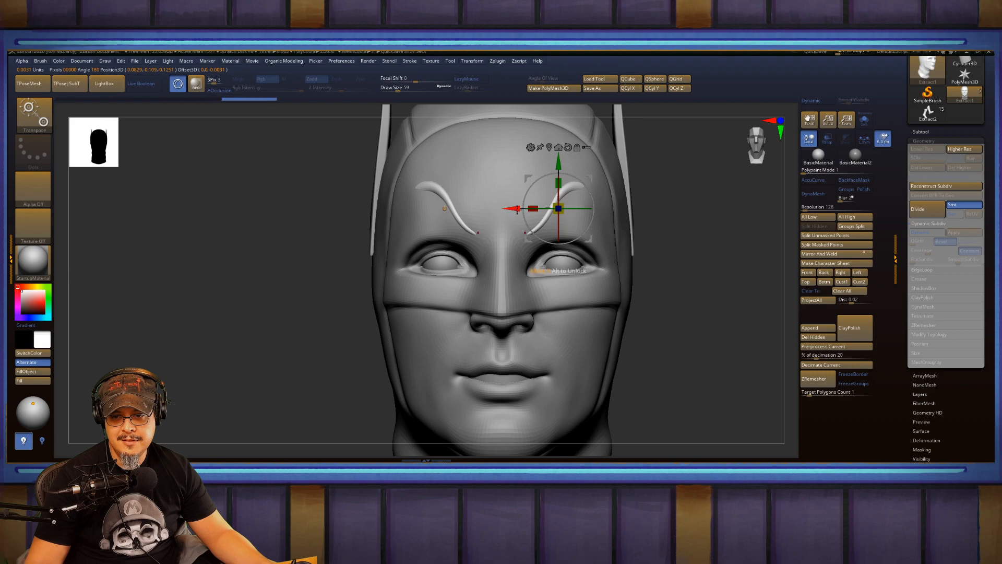
key(q)
Reshape the inner and outer ends of the eyebrows from a low front view with the Move brush at draw size 59.
drag(691, 249, 694, 241)
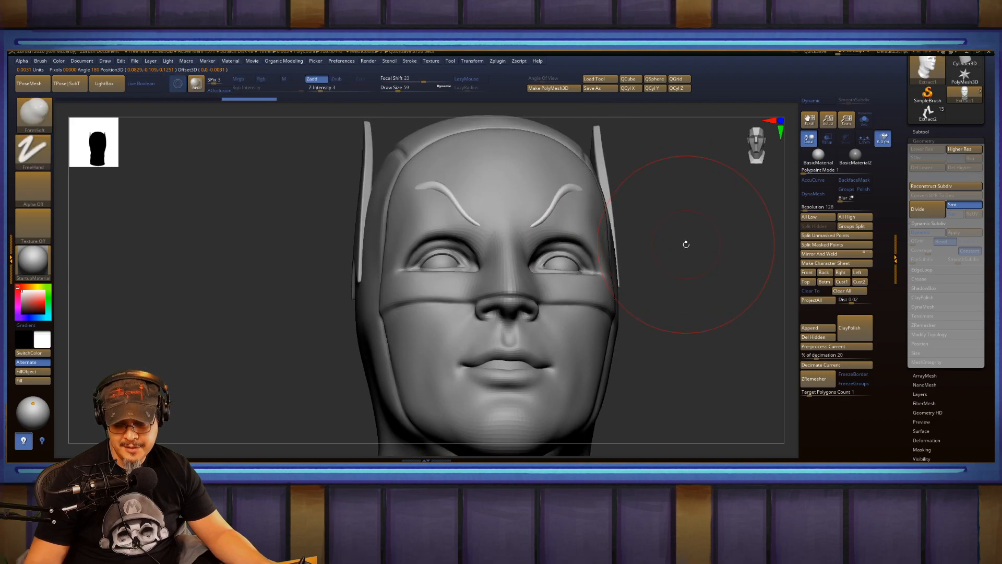
key(b)
key(m)
key(v)
alt+drag(690, 278, 714, 334)
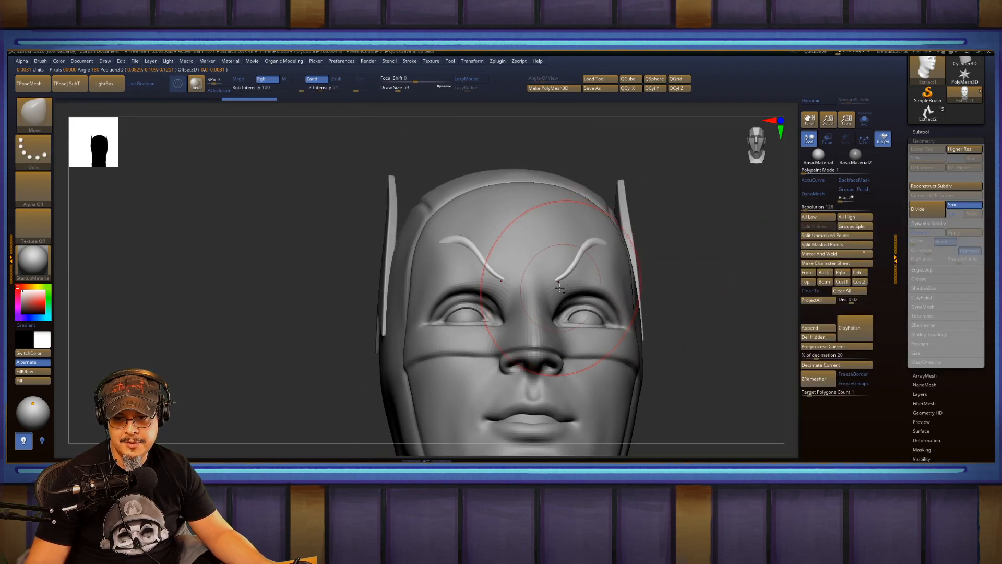
drag(553, 284, 552, 282)
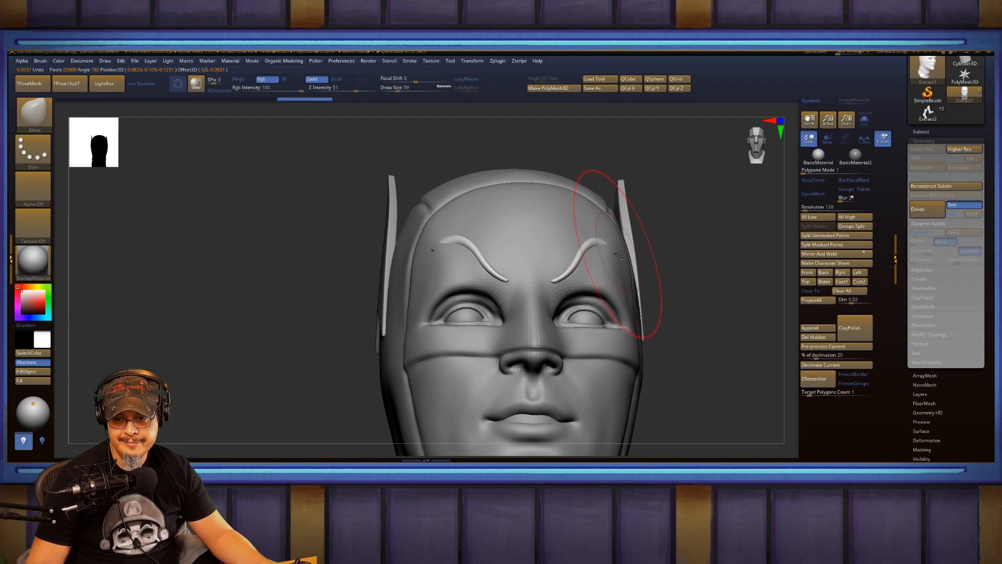
drag(622, 255, 623, 256)
drag(688, 269, 632, 283)
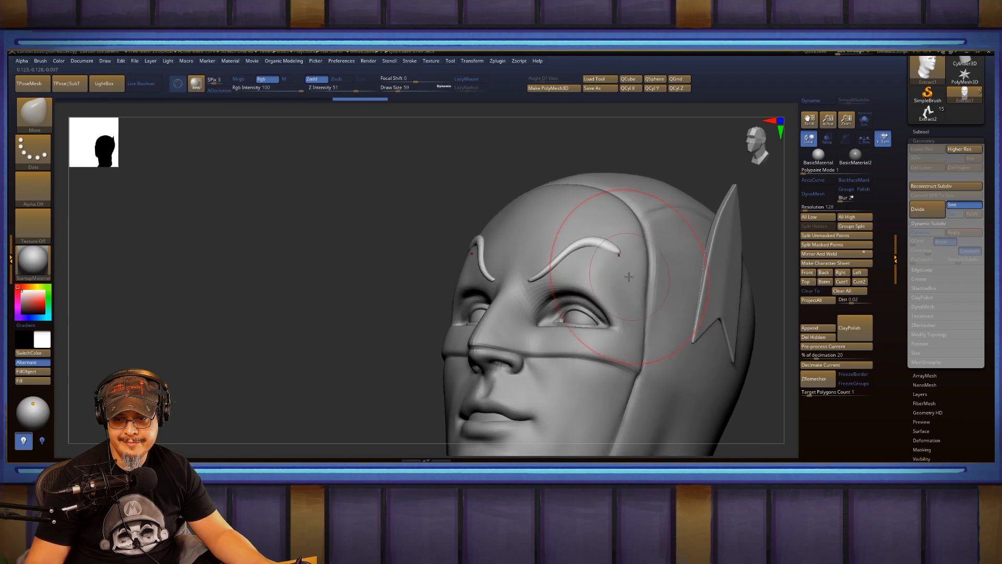
Fit the middle of the eyebrows to the forehead curve from above with the Move brush at draw size 23.
mouse_move(684, 179)
mouse_down()
mouse_move(713, 188)
mouse_move(711, 245)
mouse_move(678, 225)
mouse_move(670, 200)
mouse_up()
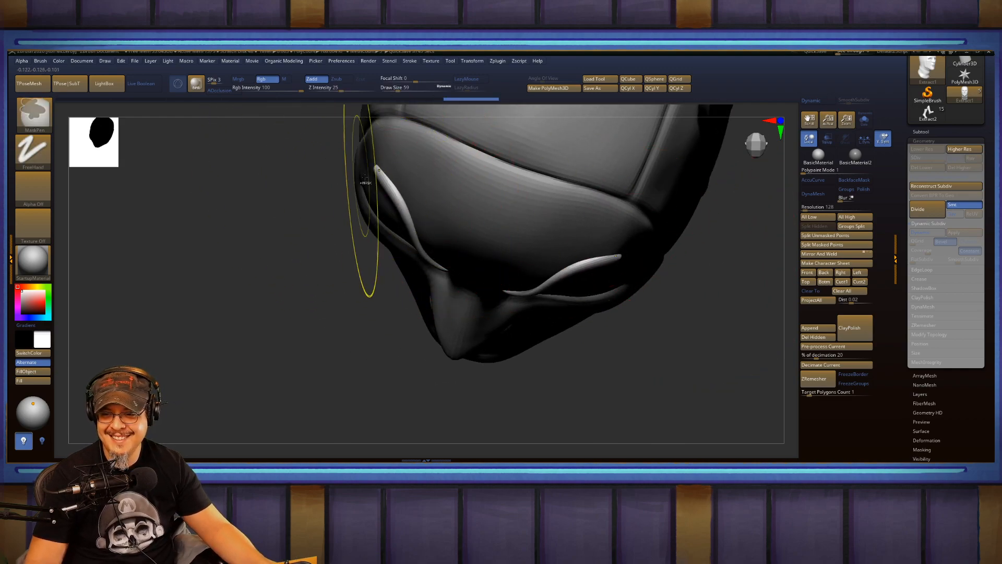
key(s)
drag(404, 203, 398, 203)
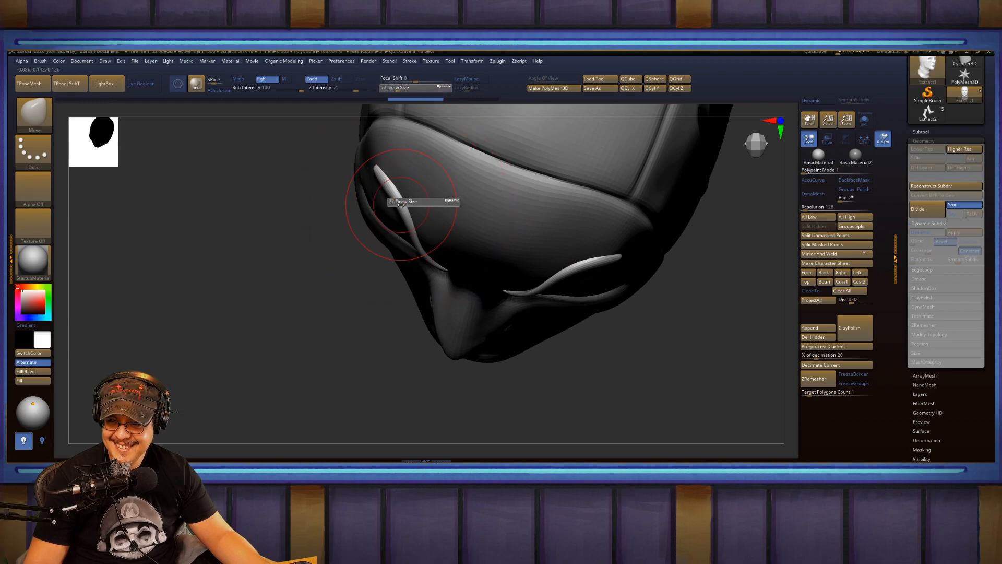
alt+click(398, 198)
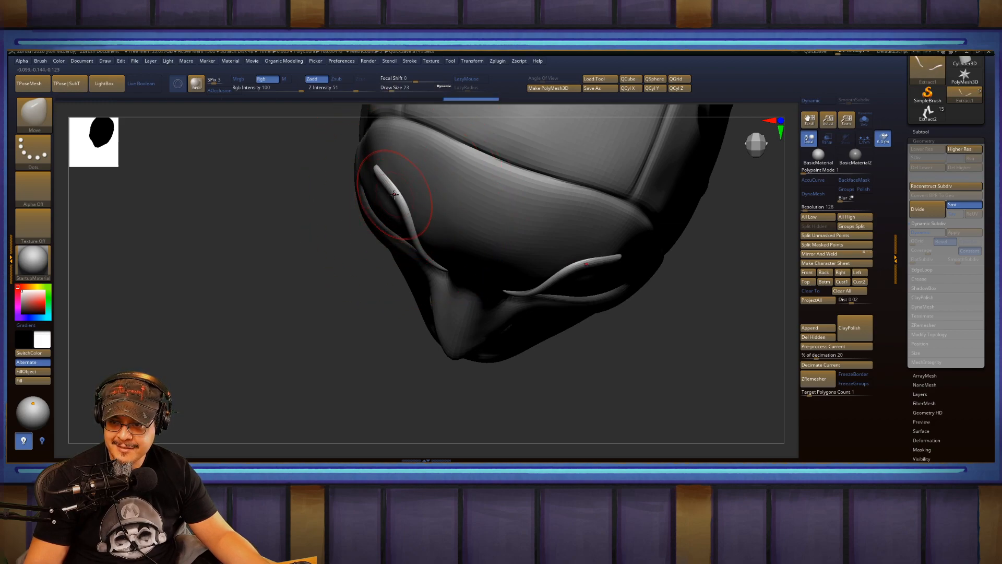
drag(394, 194, 390, 196)
Adjust the inner ends of the eyebrows from the front with the Move brush and check the brows in profile.
drag(341, 307, 313, 234)
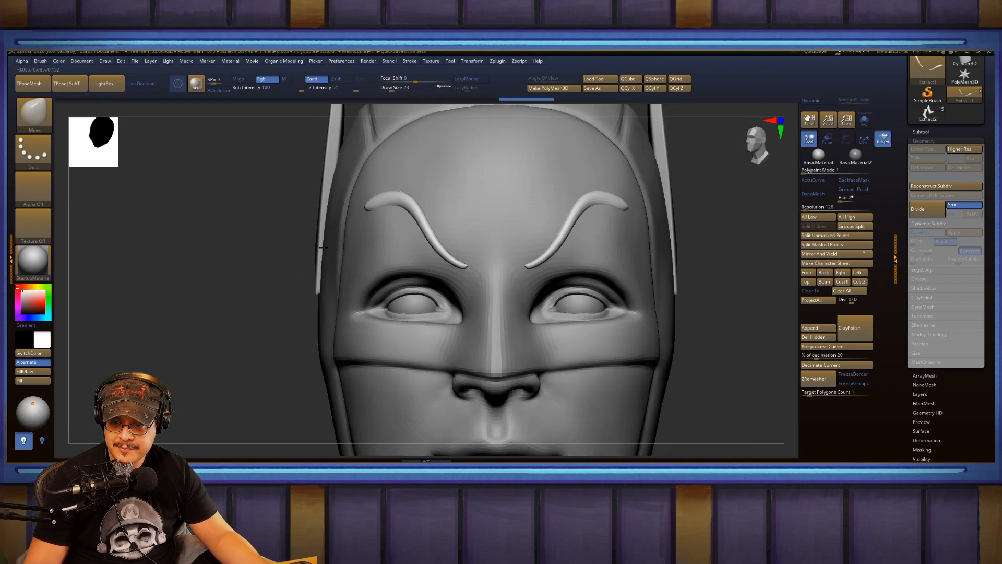
mouse_move(466, 273)
mouse_down()
mouse_move(496, 284)
mouse_move(479, 272)
mouse_up()
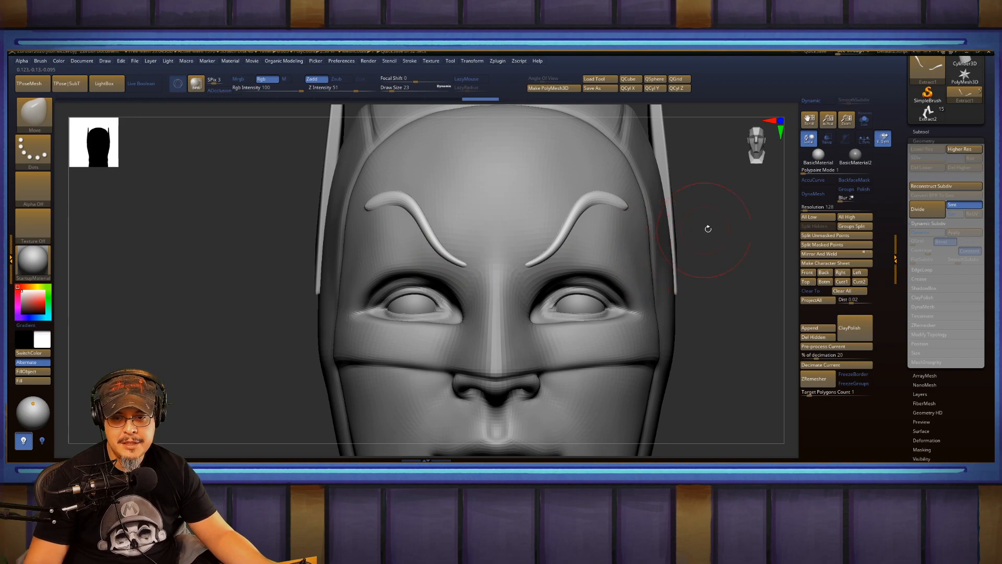
drag(716, 235, 540, 224)
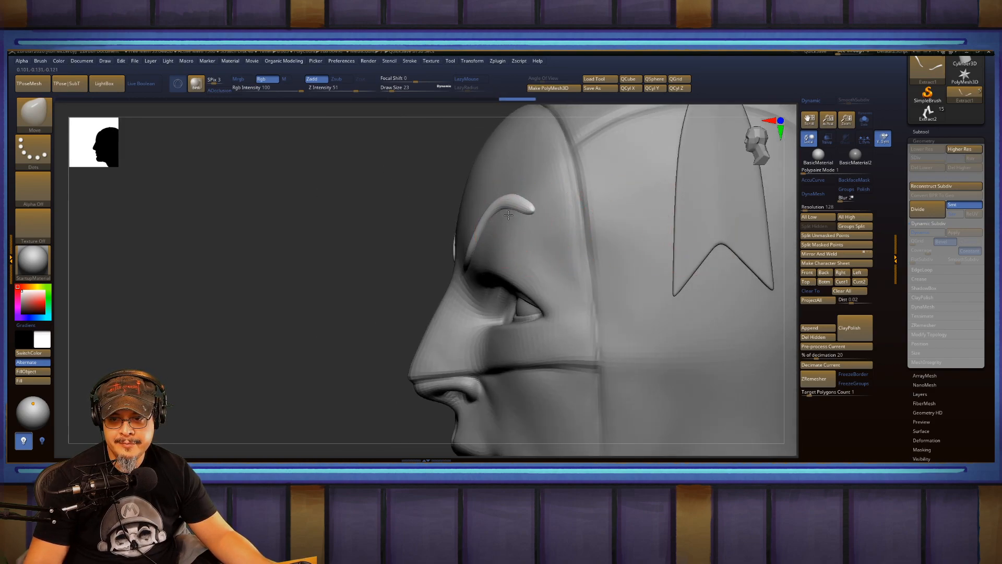
drag(266, 264, 443, 266)
key(f)
key(f)
Select the head subtool, smooth the front of the chin and check the whole head.
drag(642, 238, 670, 176)
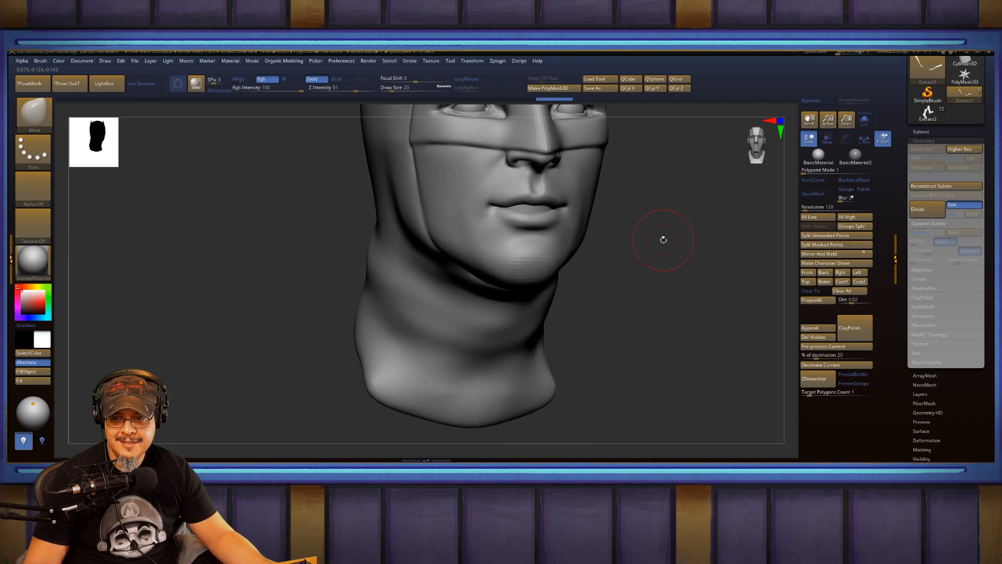
drag(661, 235, 625, 233)
alt+click(511, 259)
shift+drag(523, 255, 524, 263)
drag(694, 264, 635, 266)
key(f)
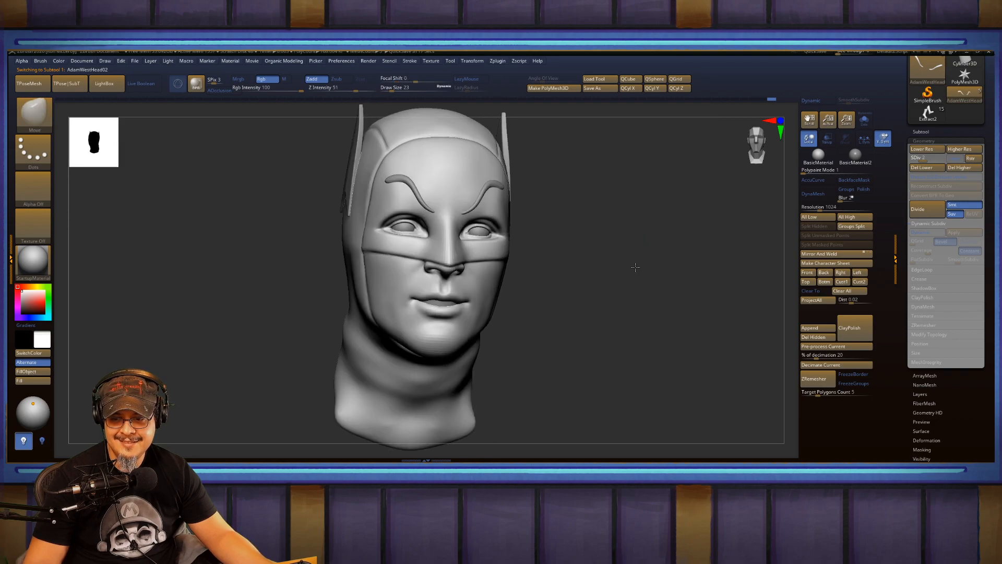
Check the face, mouth and chin of the cowled head from front and three-quarter views.
alt+drag(502, 326, 582, 255)
shift+drag(471, 341, 464, 353)
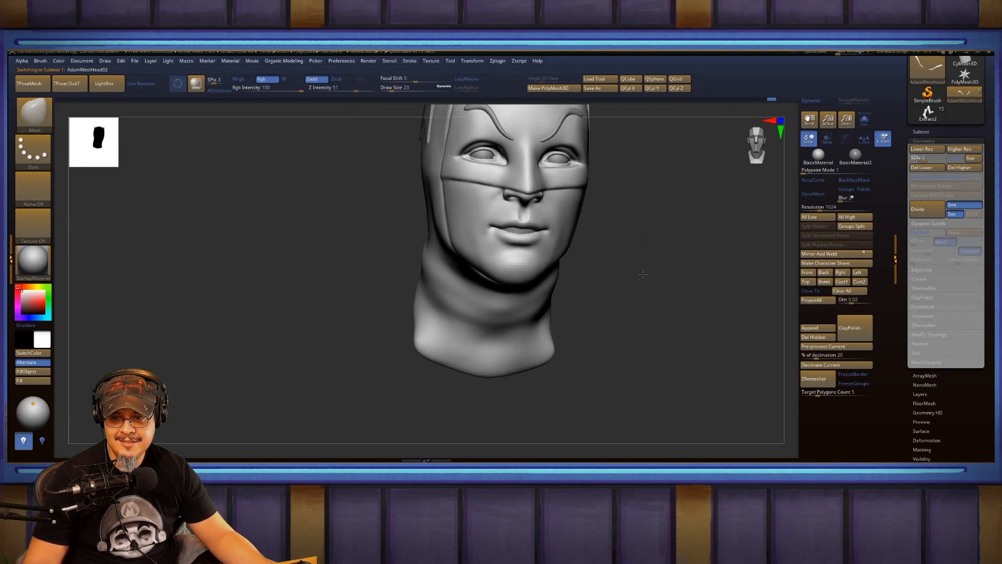
drag(640, 275, 656, 273)
mouse_move(675, 216)
alt+mouse_down()
mouse_move(625, 275)
mouse_move(643, 270)
alt+mouse_up()
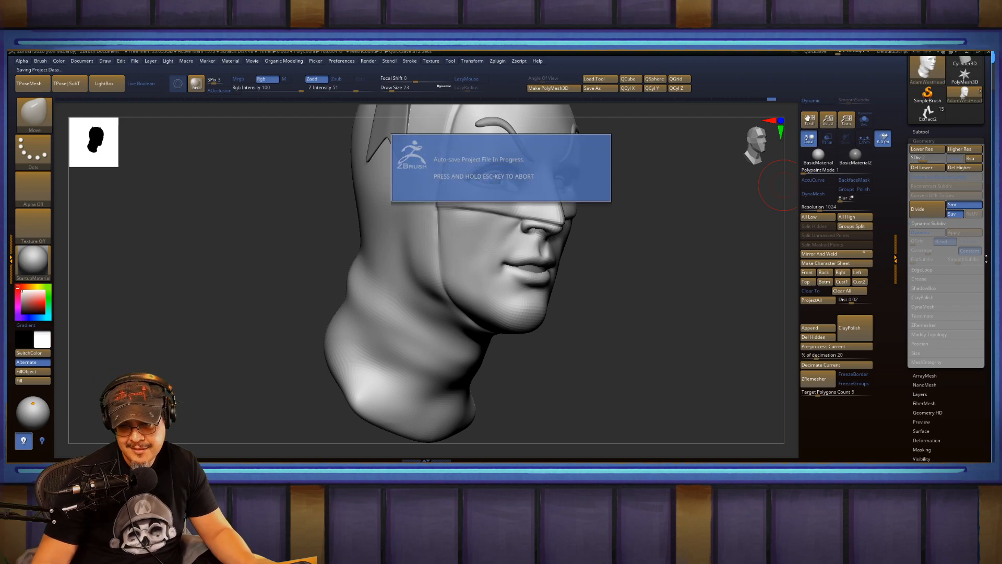
drag(682, 304, 666, 324)
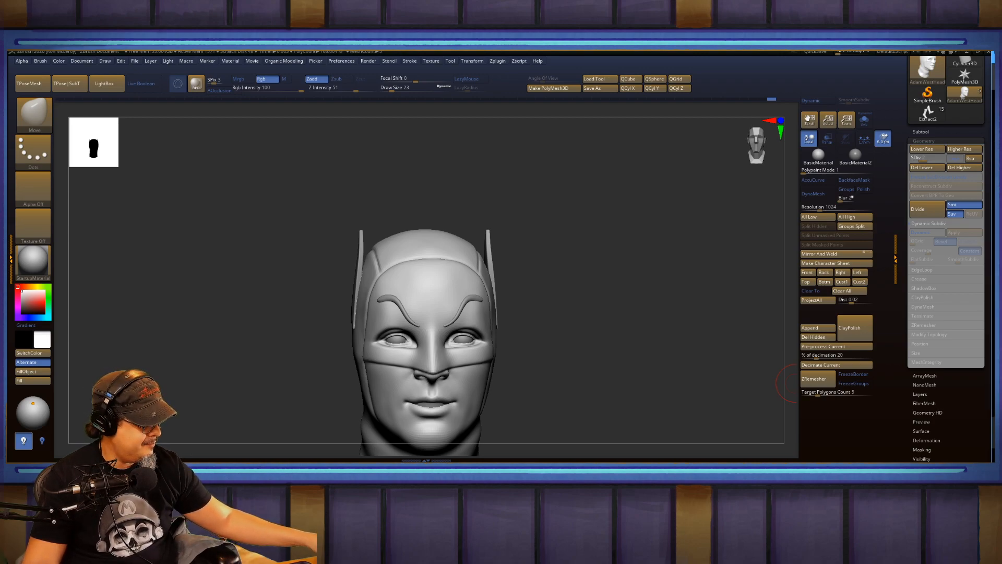
Build up the cowl along the underside of the jaw with the Standard brush at draw size 23 and smooth it.
mouse_move(567, 295)
mouse_down()
mouse_move(613, 349)
mouse_move(613, 259)
mouse_move(626, 264)
mouse_move(642, 302)
mouse_move(629, 259)
mouse_up()
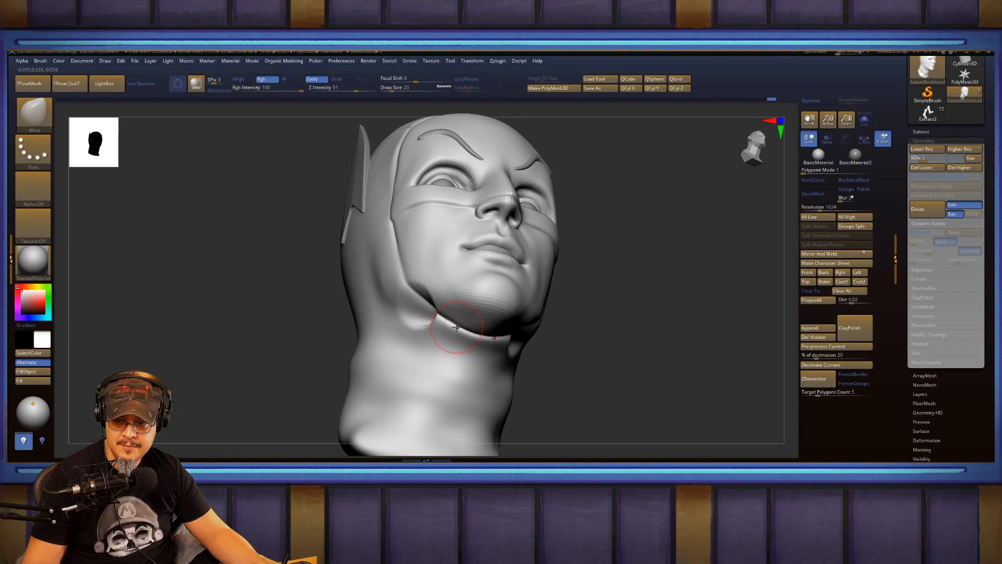
key(b)
key(s)
key(t)
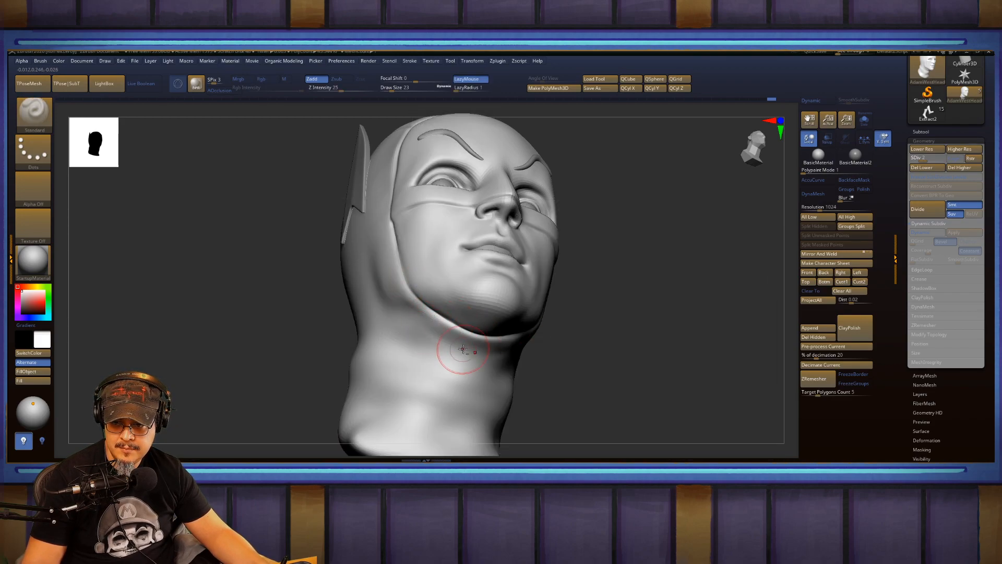
key(shift)
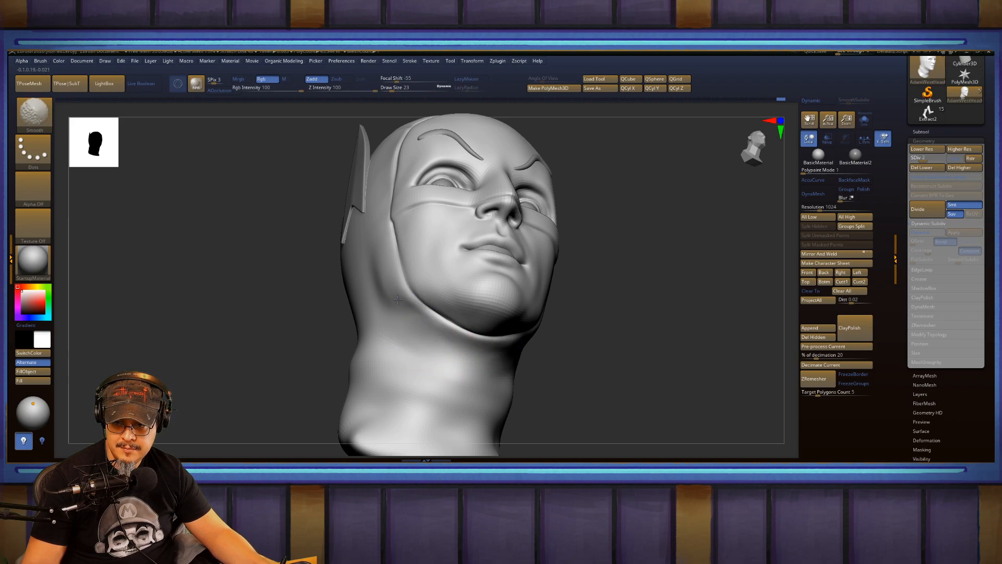
drag(616, 277, 626, 301)
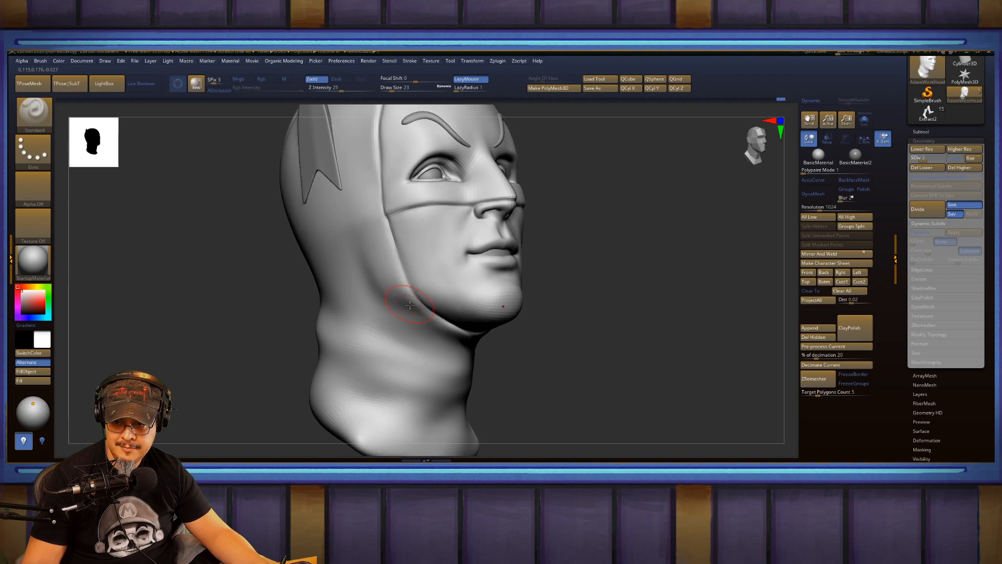
key(shift)
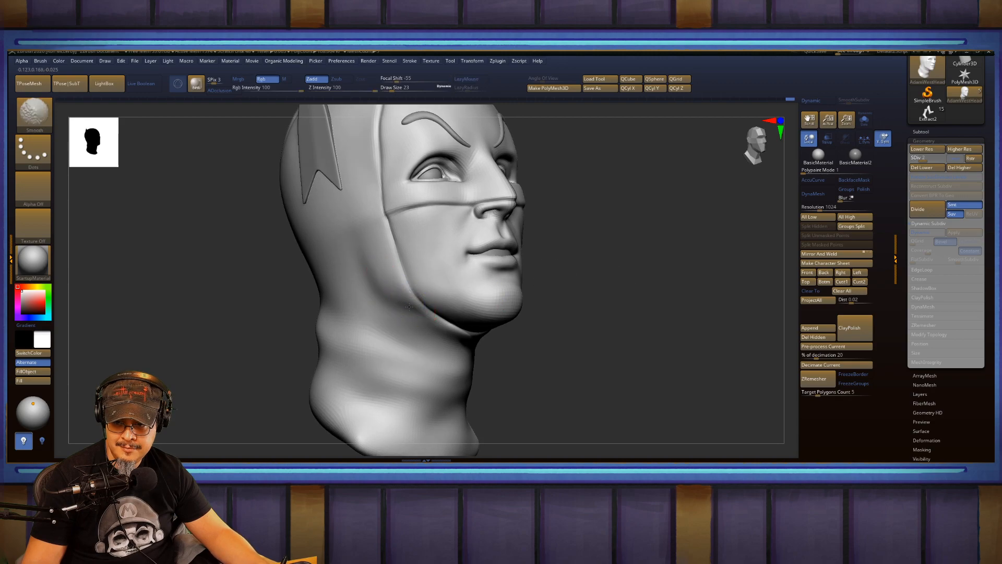
Fill out the cheek beside the mouth with the ClayBuildup brush at draw size 23 and smooth the strokes.
mouse_move(489, 343)
mouse_down()
mouse_move(599, 298)
mouse_move(595, 270)
mouse_move(657, 282)
mouse_up()
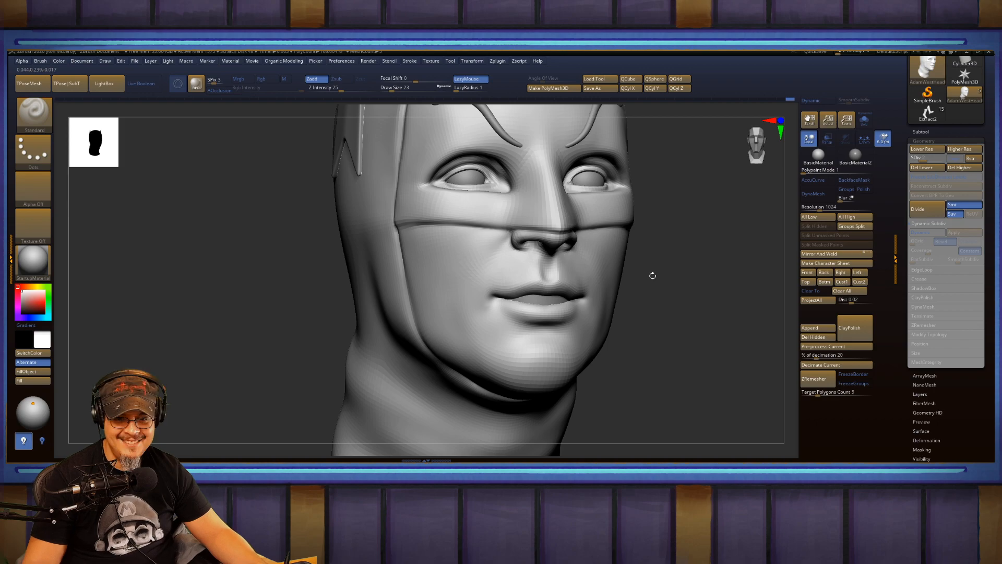
drag(652, 275, 680, 273)
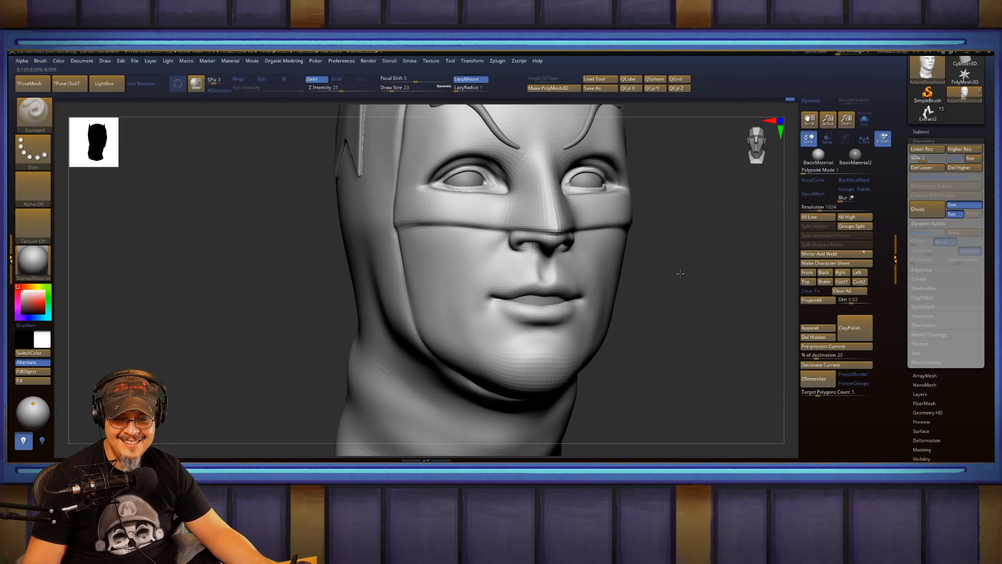
mouse_move(680, 273)
shift+mouse_down()
mouse_move(656, 298)
mouse_move(725, 261)
mouse_move(709, 274)
mouse_move(720, 278)
mouse_move(644, 277)
mouse_move(616, 294)
mouse_move(655, 302)
mouse_move(608, 296)
mouse_move(642, 303)
mouse_move(646, 294)
shift+mouse_up()
key(b)
key(c)
key(b)
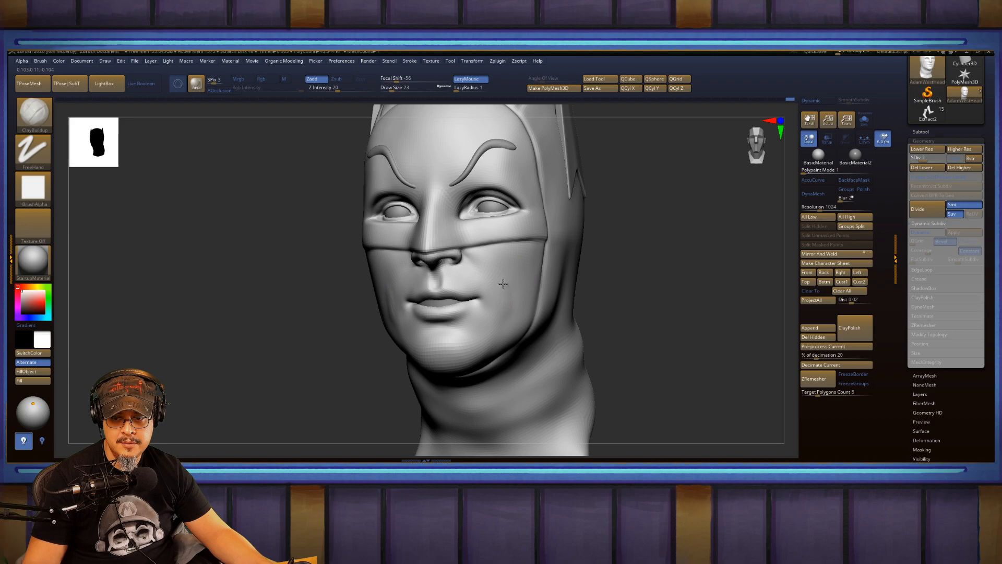
key(shift)
shift+drag(502, 292, 509, 317)
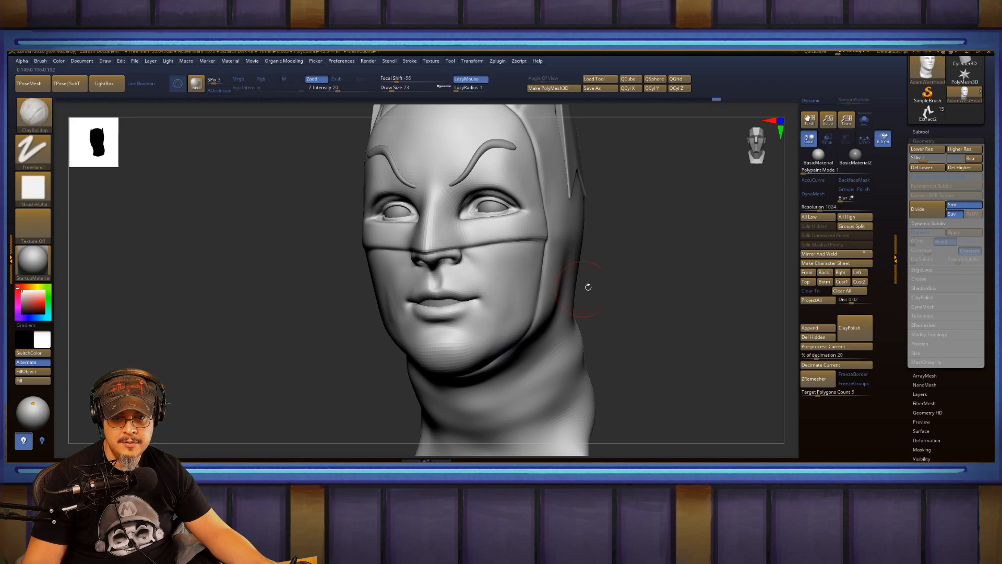
Refine the lower cheeks and the sides of the chin with ClayBuildup and smoothing, working from both three-quarter views.
mouse_move(649, 290)
mouse_down()
mouse_move(675, 282)
mouse_move(609, 282)
mouse_move(604, 297)
mouse_move(574, 294)
mouse_up()
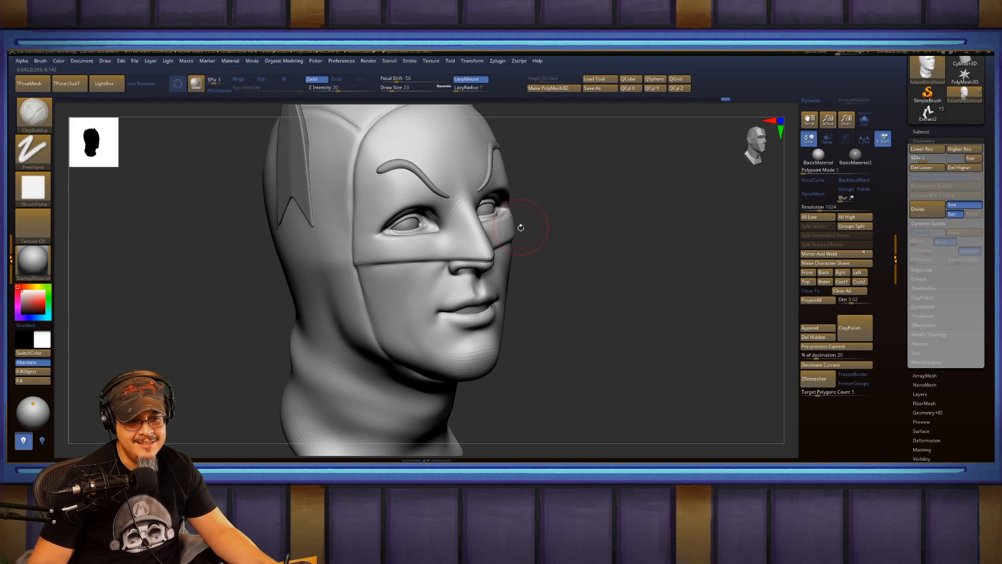
mouse_move(597, 284)
mouse_down()
mouse_move(584, 281)
mouse_move(615, 280)
mouse_move(580, 294)
mouse_up()
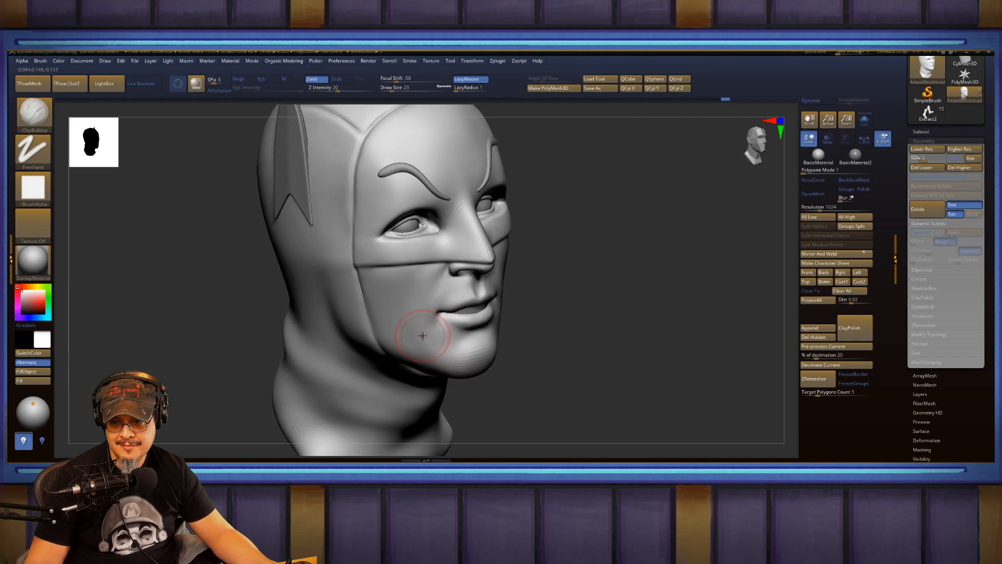
key(shift)
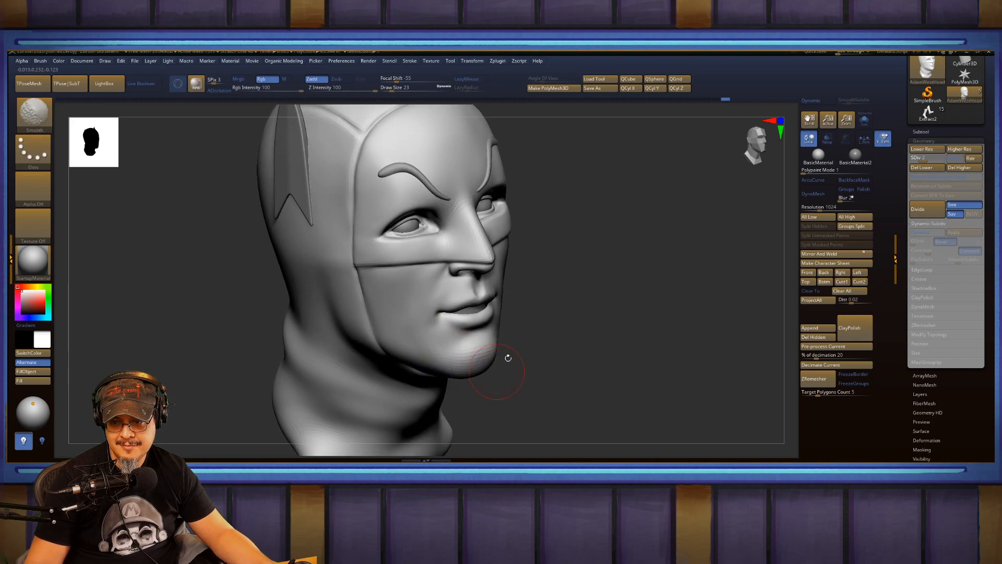
mouse_move(508, 358)
mouse_down()
mouse_move(581, 287)
mouse_move(568, 282)
mouse_move(605, 268)
mouse_move(548, 241)
mouse_up()
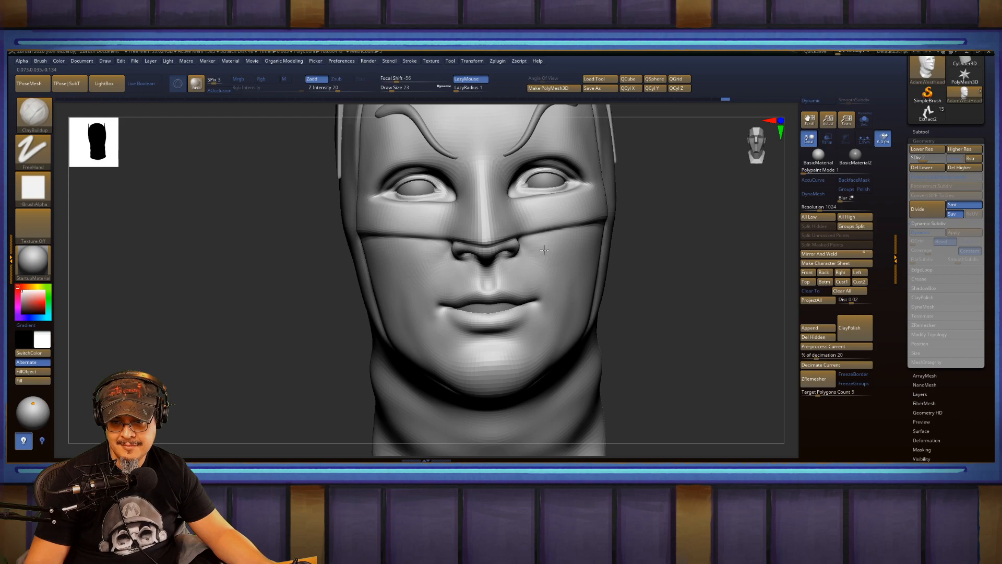
shift+drag(554, 253, 560, 280)
mouse_move(660, 264)
mouse_down()
mouse_move(641, 255)
mouse_move(400, 298)
mouse_move(380, 320)
mouse_move(418, 336)
mouse_move(398, 327)
mouse_move(509, 317)
mouse_up()
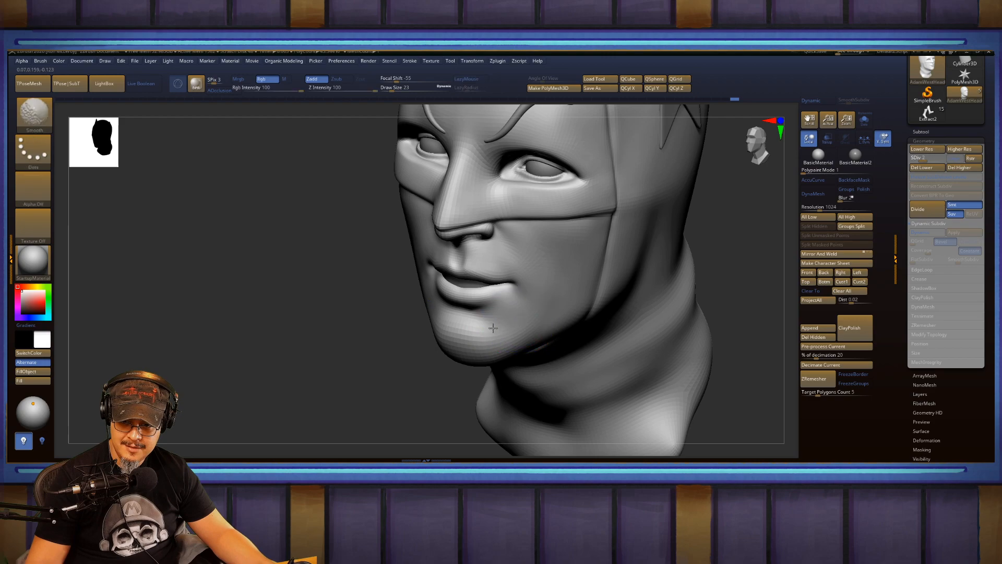
drag(405, 351, 351, 346)
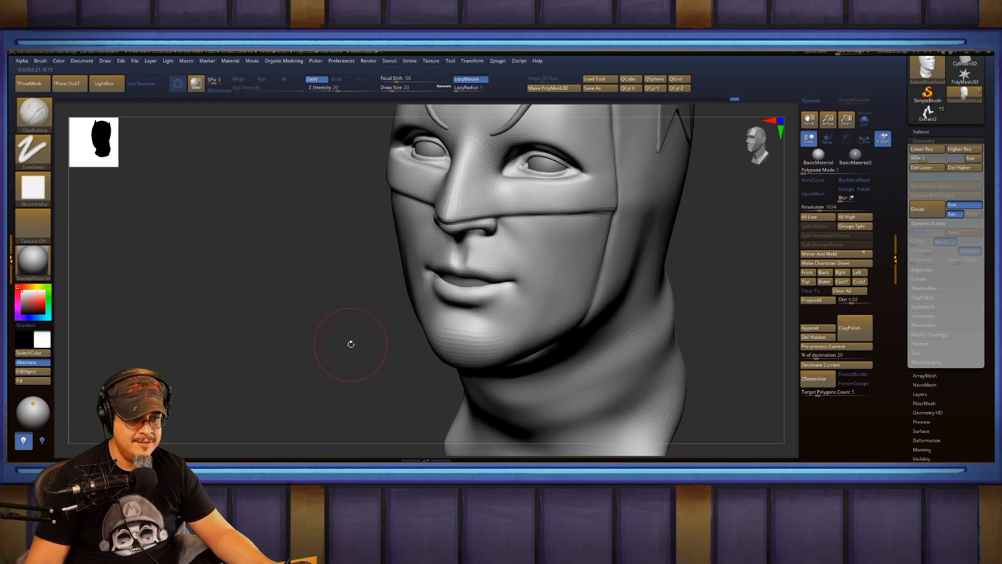
Check the whole head, then shape the jaw and cowl edge beneath the chin with the Move brush at draw size 41.
key(f)
shift+drag(560, 291, 559, 268)
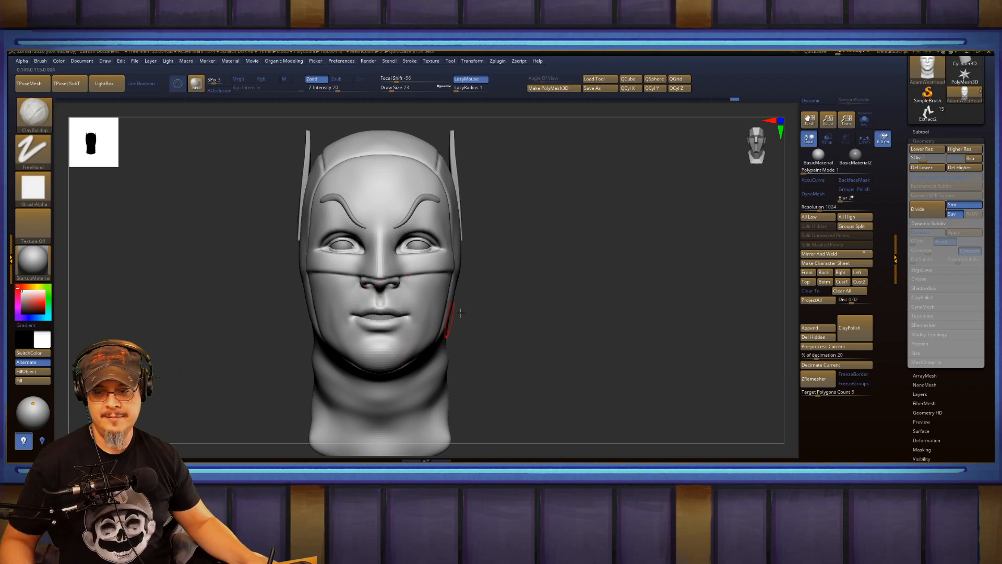
drag(516, 311, 553, 331)
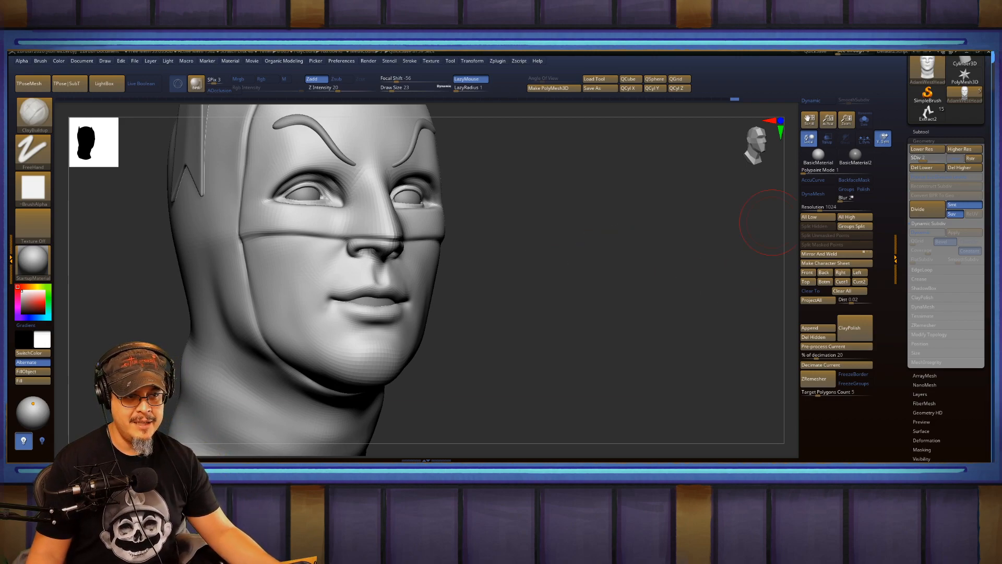
mouse_move(487, 300)
mouse_down()
mouse_move(528, 344)
mouse_move(583, 282)
mouse_move(617, 296)
mouse_move(633, 291)
mouse_move(618, 297)
mouse_up()
key(b)
key(m)
key(v)
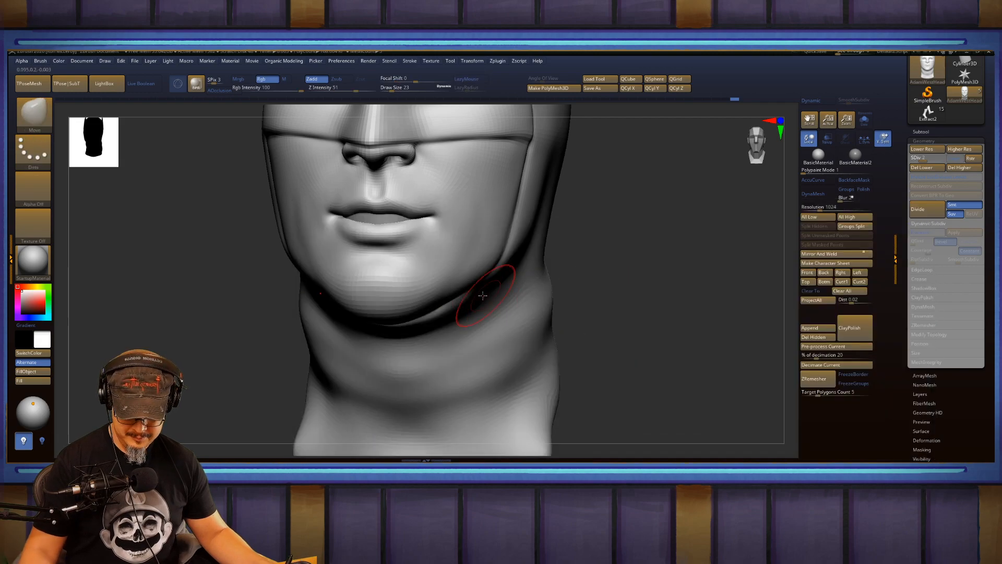
text(s41)
key(Return)
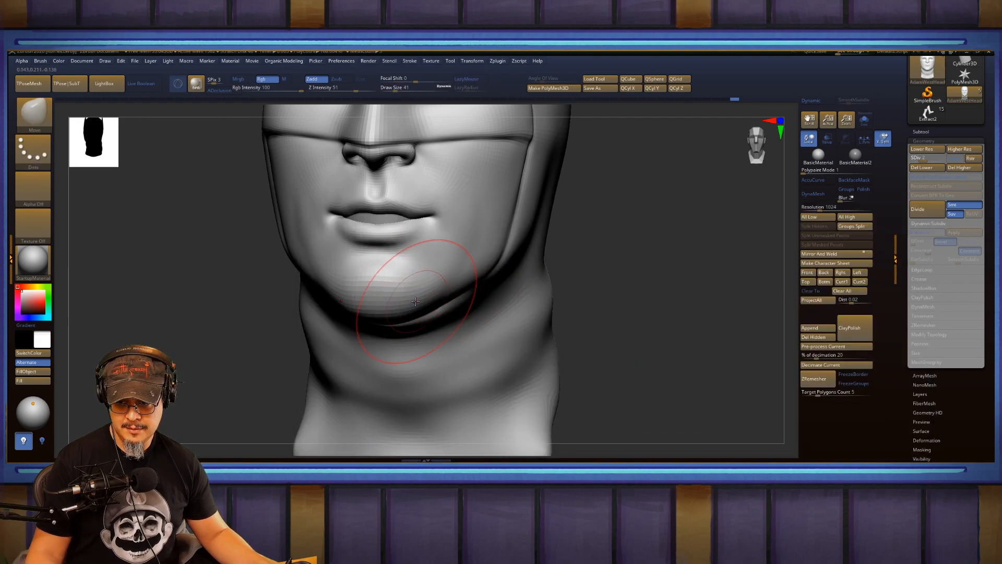
Adjust the cowl edge along the chin with the Move brush at draw size 22 and smooth the side of the chin.
drag(659, 267, 557, 302)
key(s)
drag(348, 339, 343, 339)
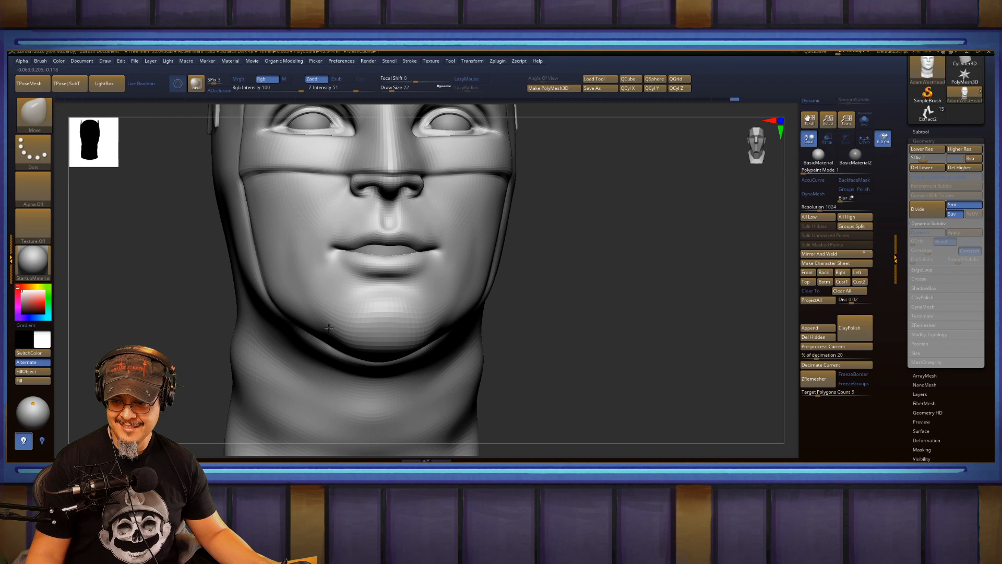
drag(616, 298, 641, 285)
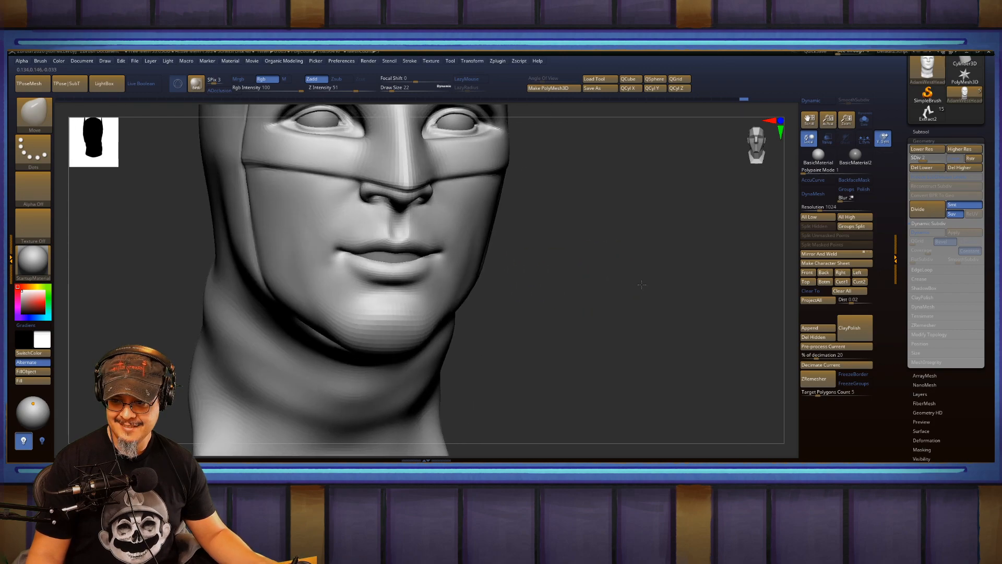
key(f)
mouse_move(638, 242)
mouse_down()
mouse_move(658, 268)
mouse_move(633, 299)
mouse_move(613, 300)
mouse_move(622, 300)
mouse_up()
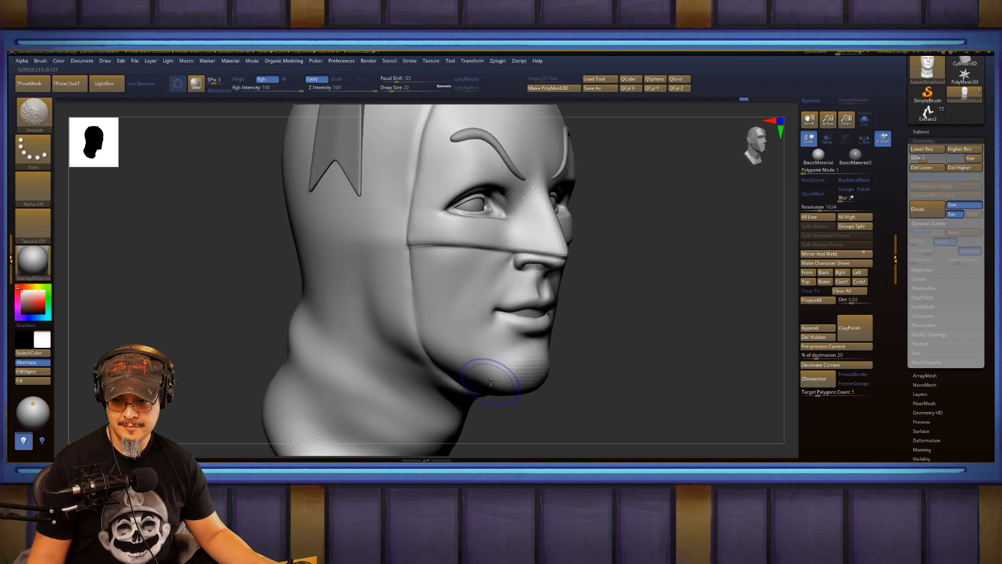
mouse_move(590, 354)
mouse_down()
mouse_move(622, 319)
mouse_move(604, 291)
mouse_move(633, 302)
mouse_move(633, 290)
mouse_up()
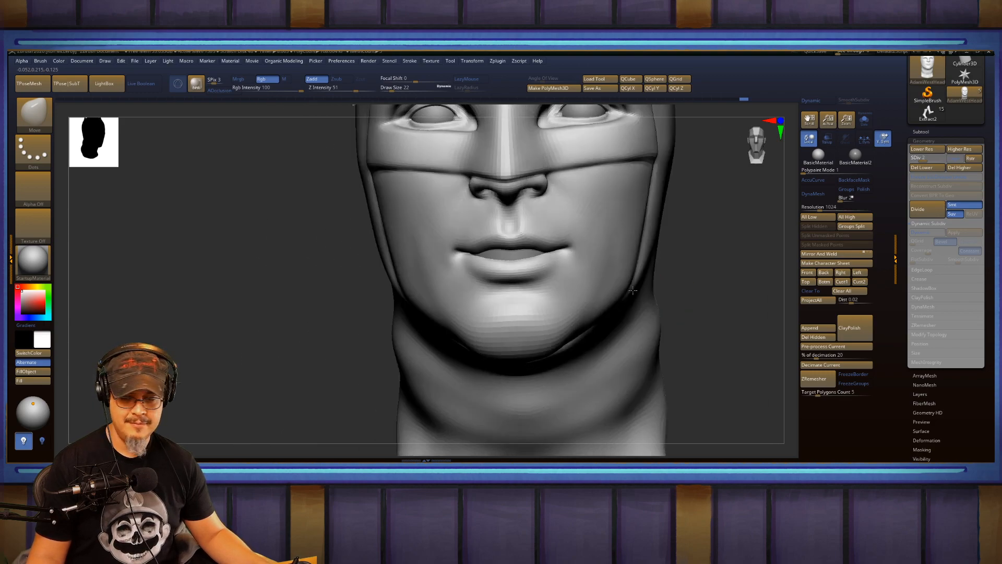
Add soft volume to the front of the chin with the FormSoft brush at draw size 39.
right_drag(632, 290, 610, 290)
key(b)
key(f)
key(s)
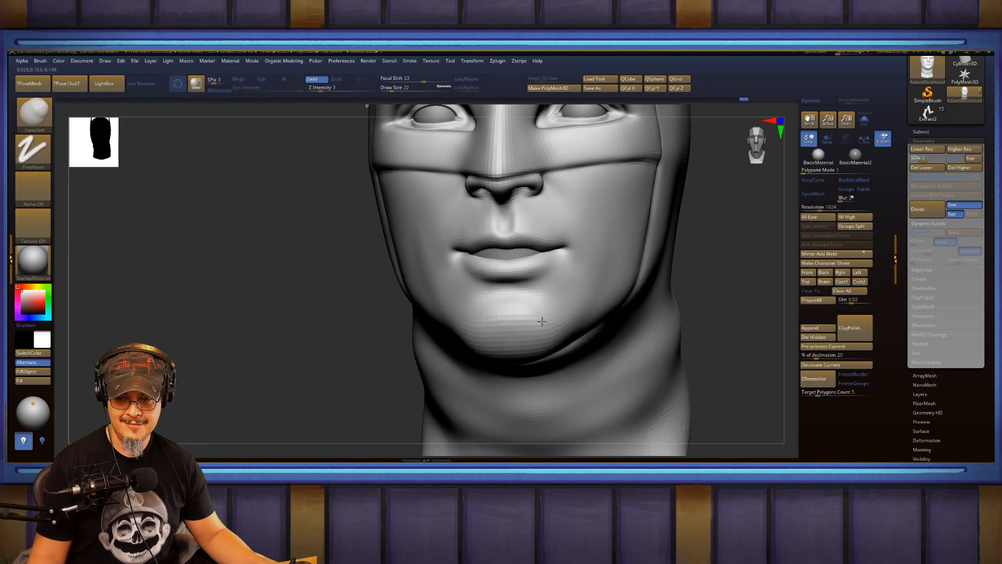
key(s)
drag(514, 331, 512, 336)
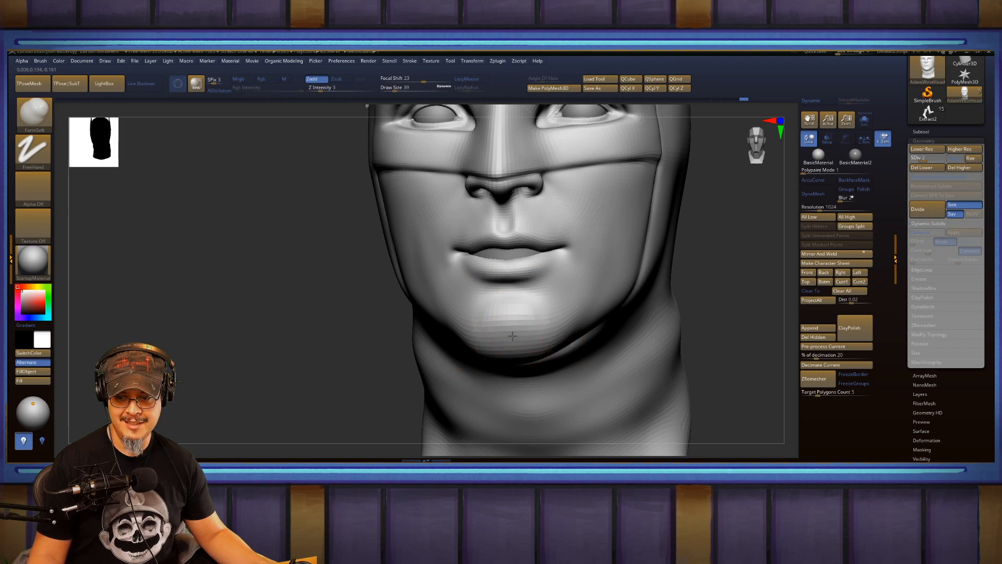
drag(336, 373, 298, 368)
drag(418, 337, 392, 337)
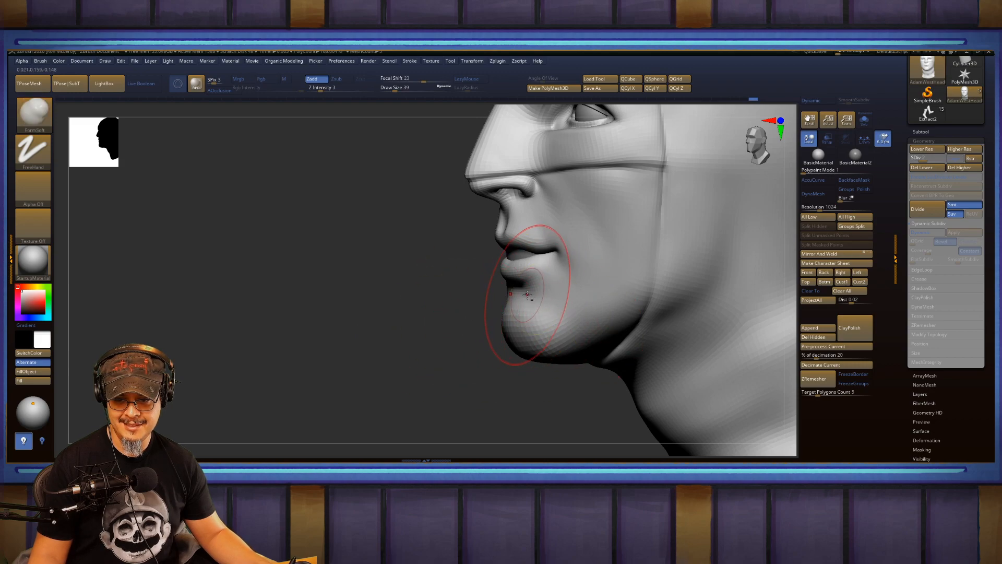
Round out the lower cheek beside the mouth corner with the FormSoft brush and check the whole head from the front.
mouse_move(416, 351)
mouse_down()
mouse_move(627, 269)
mouse_move(654, 280)
mouse_move(679, 252)
mouse_up()
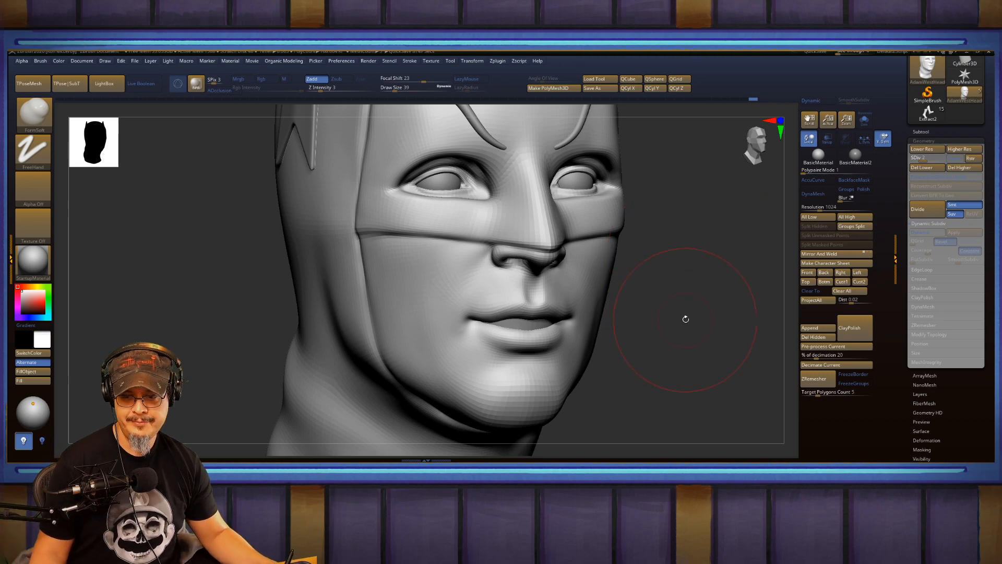
mouse_move(685, 318)
mouse_down()
mouse_move(682, 308)
mouse_move(480, 280)
mouse_move(497, 324)
mouse_move(489, 294)
mouse_up()
drag(488, 295, 481, 305)
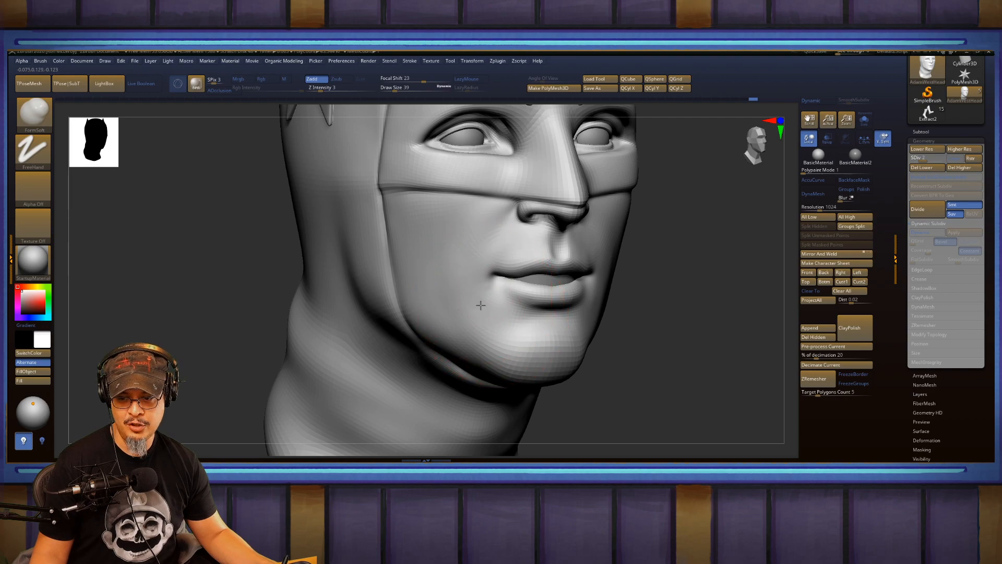
key(f)
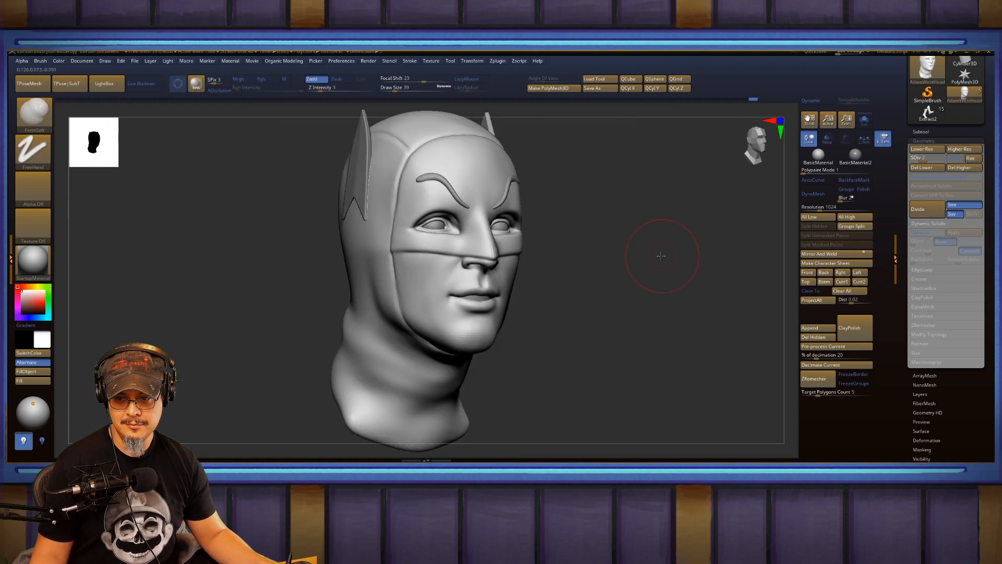
drag(676, 276, 651, 271)
ctrl+right_drag(651, 270, 660, 281)
alt+drag(660, 281, 667, 292)
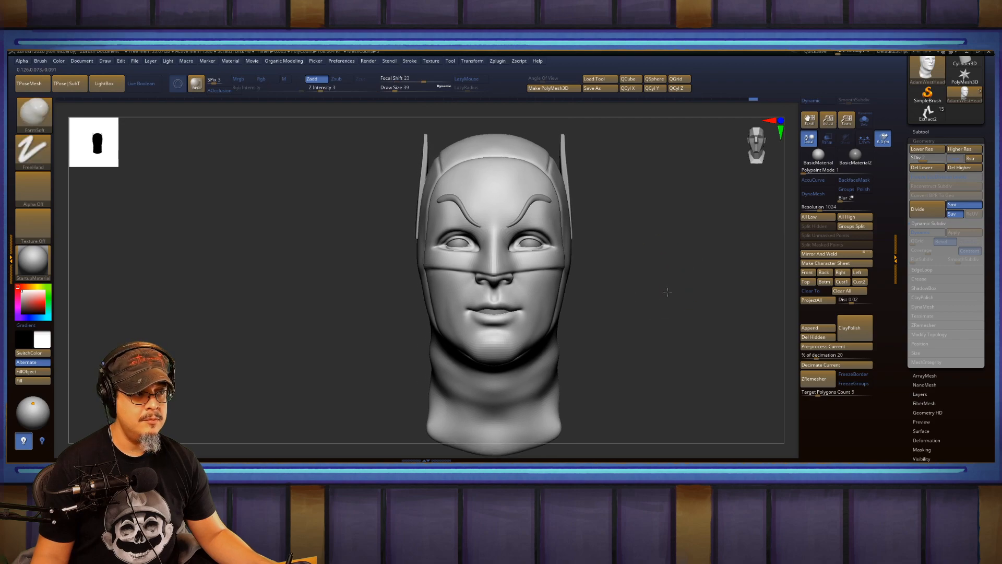
Adjust the eye area with the Move brush at draw size 22 and check the head from the side and front.
ctrl+right_drag(667, 291, 685, 304)
alt+drag(692, 256, 680, 286)
ctrl+right_drag(679, 286, 691, 295)
key(b)
key(m)
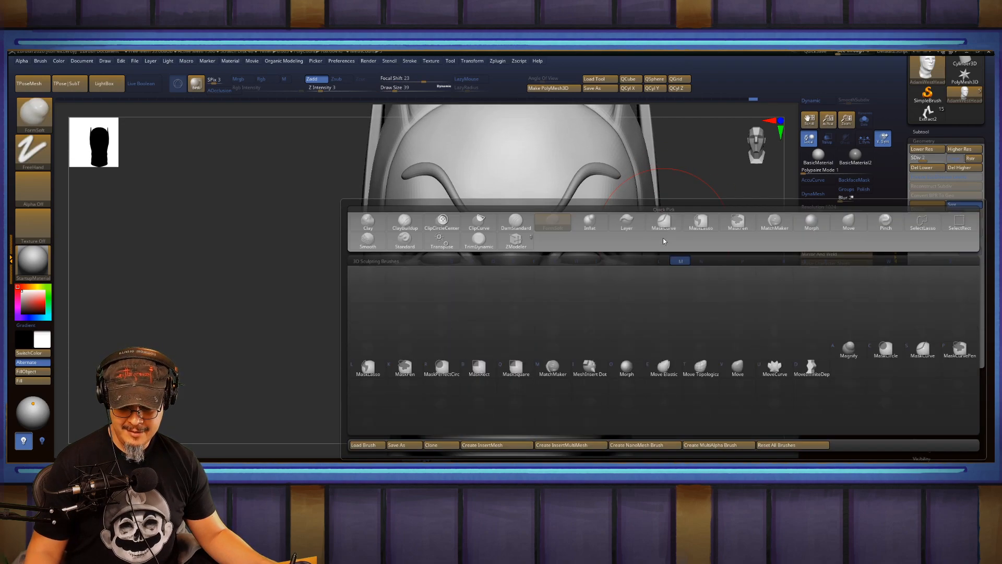
key(v)
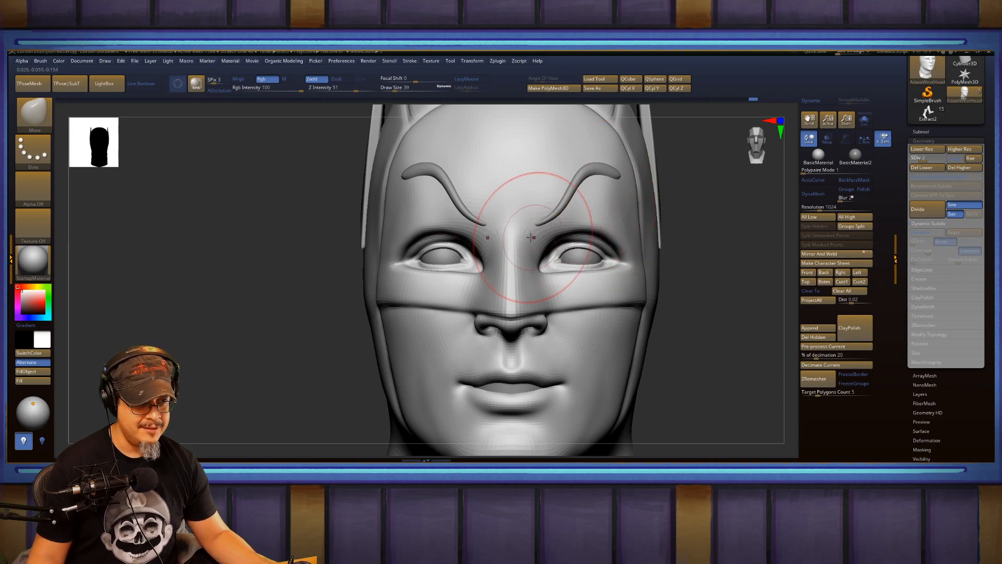
key(bracketleft)
key(bracketleft)
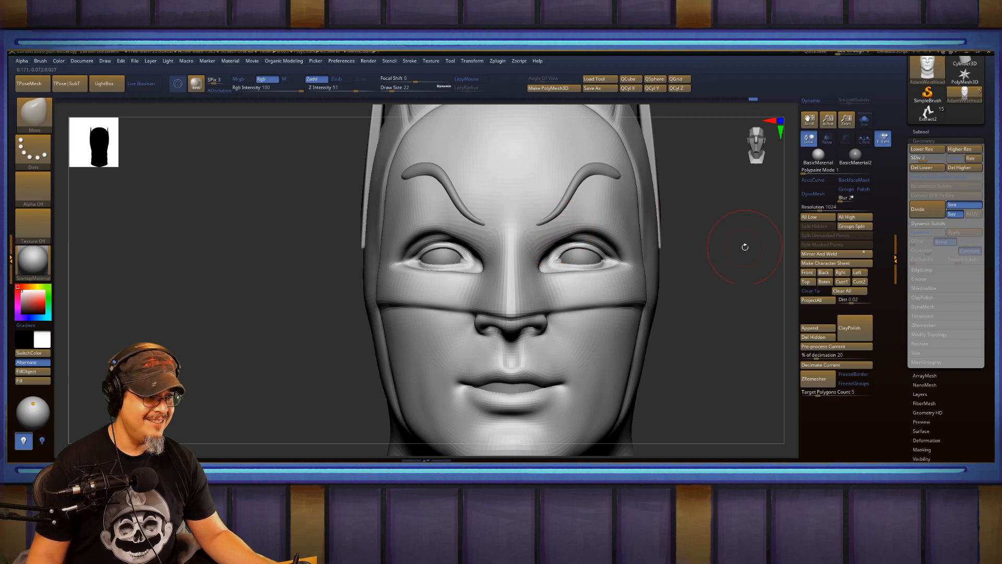
drag(745, 247, 658, 241)
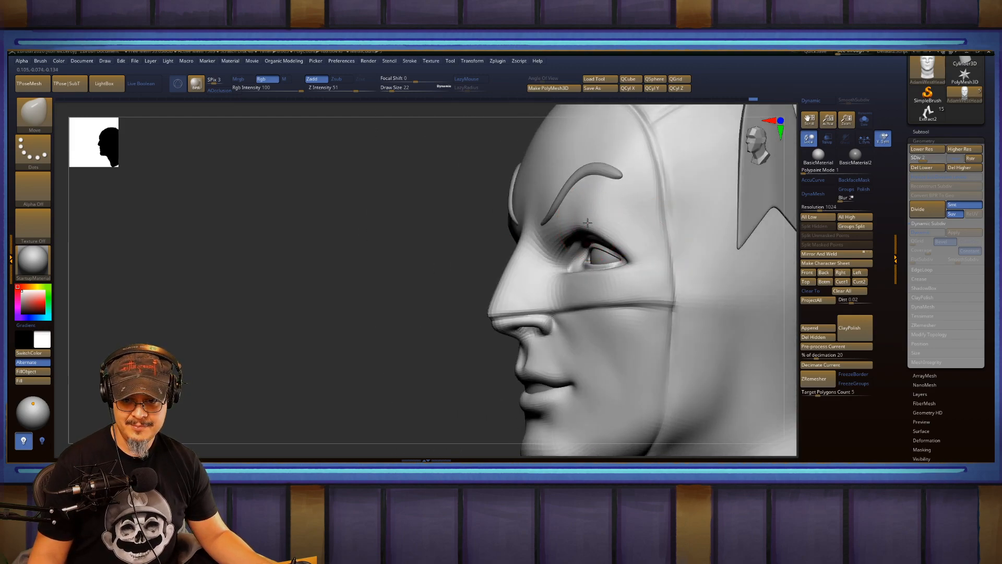
shift+drag(371, 266, 465, 264)
key(f)
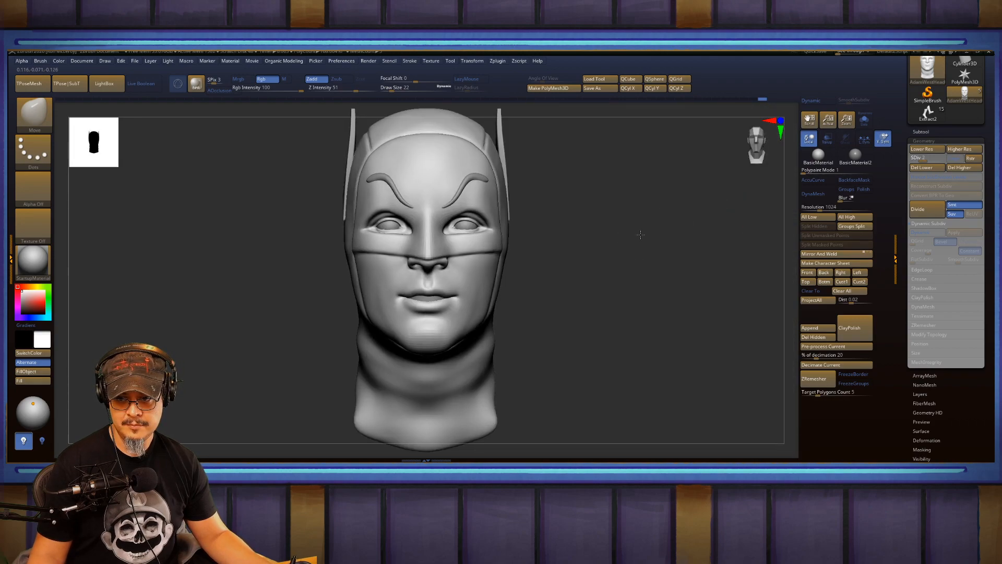
Refine the inner eye corners, upper eyelids and lower eyelids with the Move brush at draw size 12.
mouse_move(640, 235)
mouse_down()
mouse_move(624, 241)
mouse_move(677, 246)
mouse_move(718, 264)
mouse_up()
drag(539, 219, 536, 219)
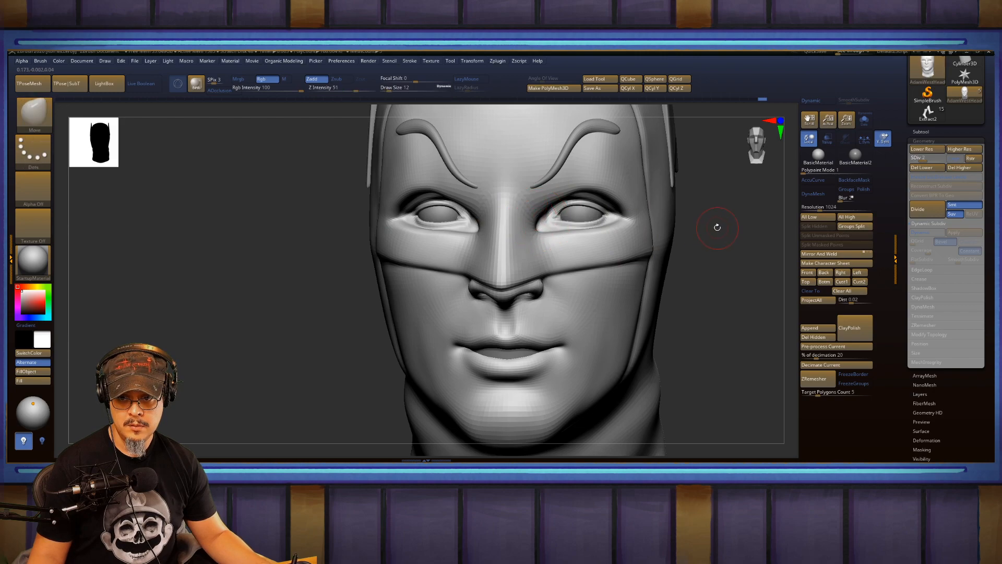
alt+drag(715, 226, 728, 266)
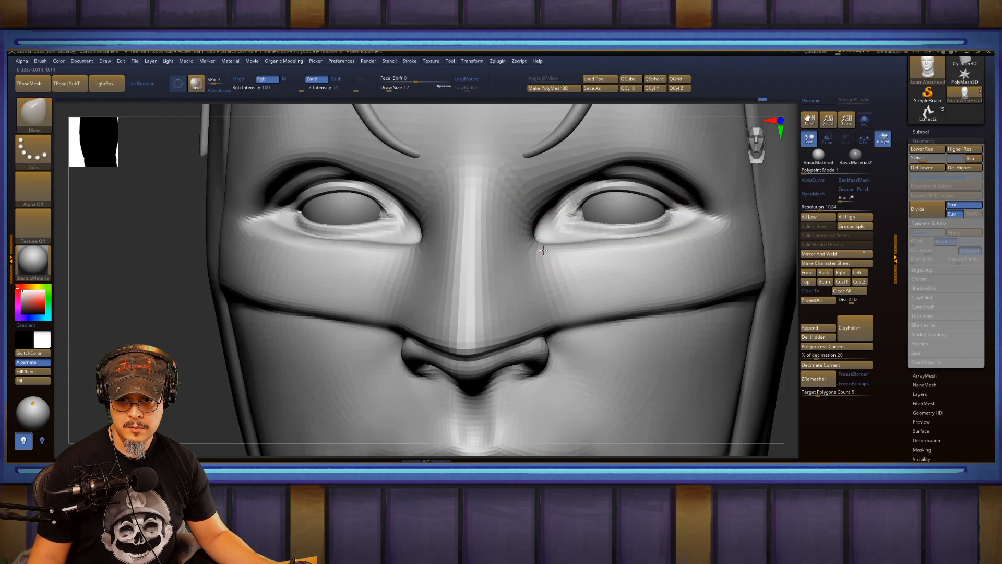
drag(533, 213, 536, 219)
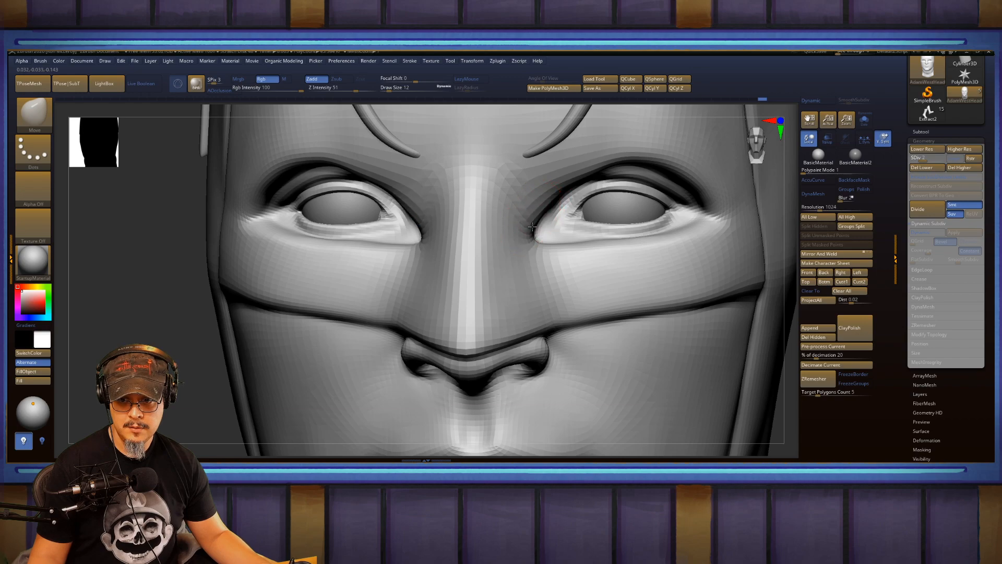
drag(570, 184, 571, 181)
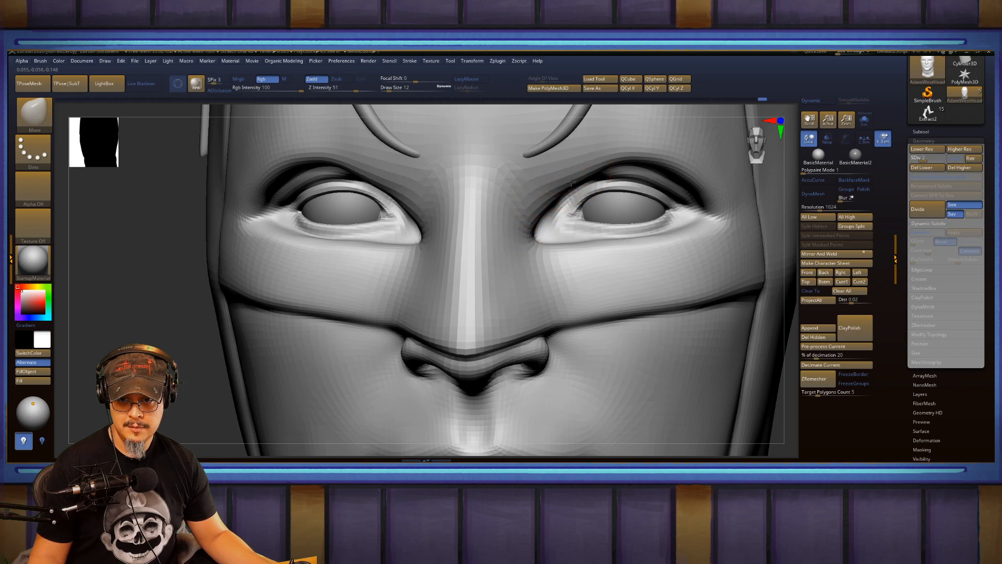
drag(537, 214, 536, 219)
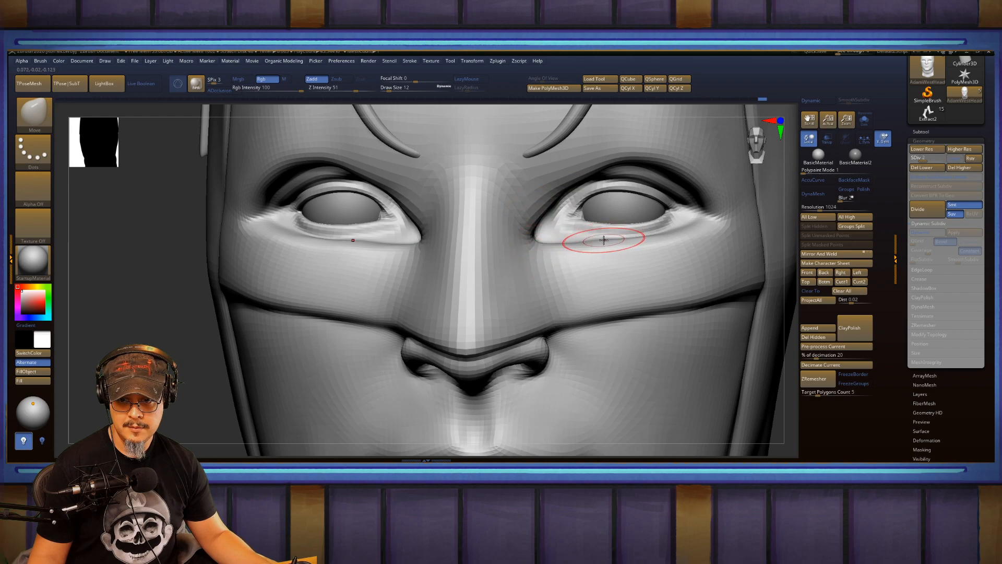
drag(604, 240, 604, 242)
key(f)
Shape and smooth the side of the nose bridge beside the inner eye corner, working from a profile view.
drag(664, 226, 504, 249)
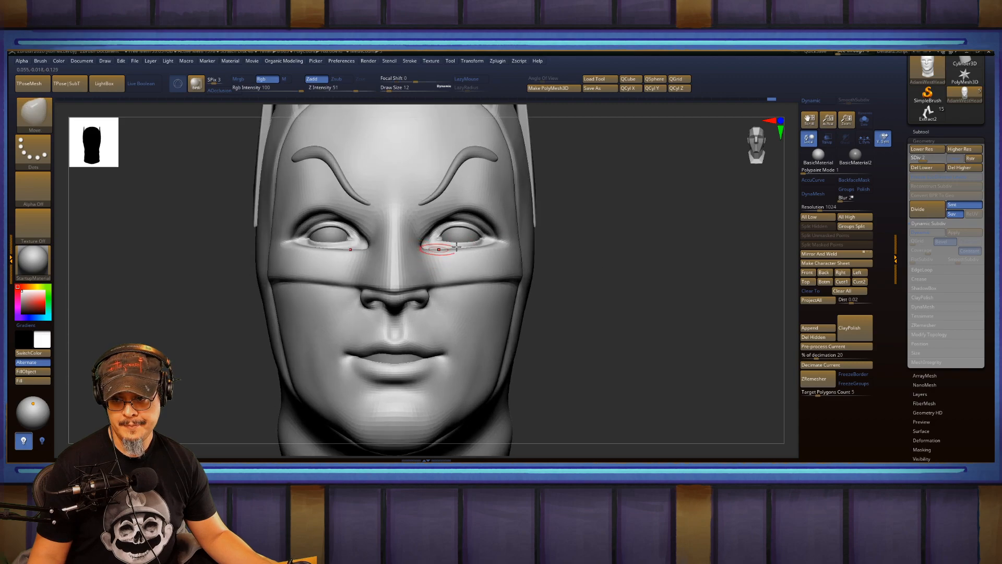
drag(571, 235, 616, 287)
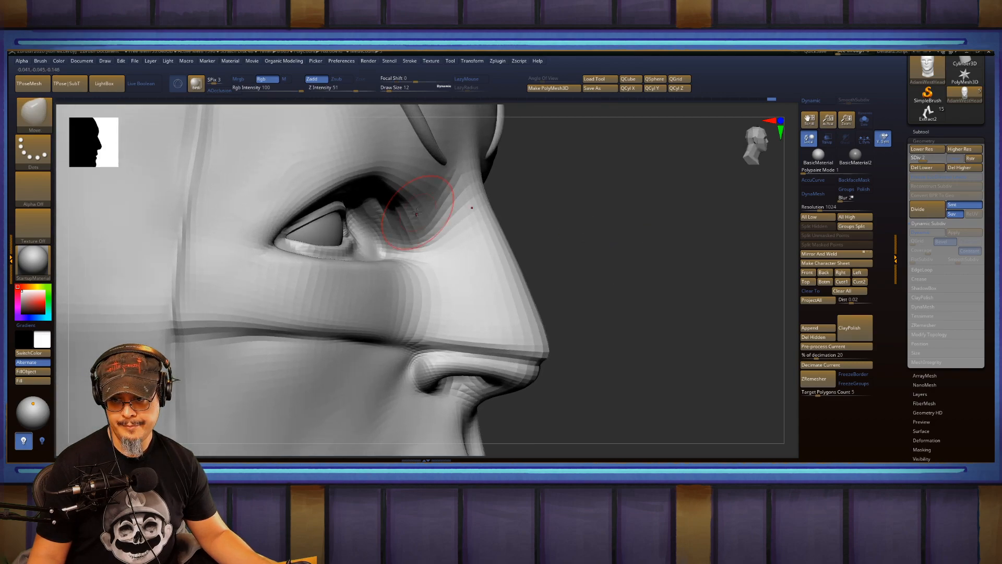
drag(593, 250, 639, 247)
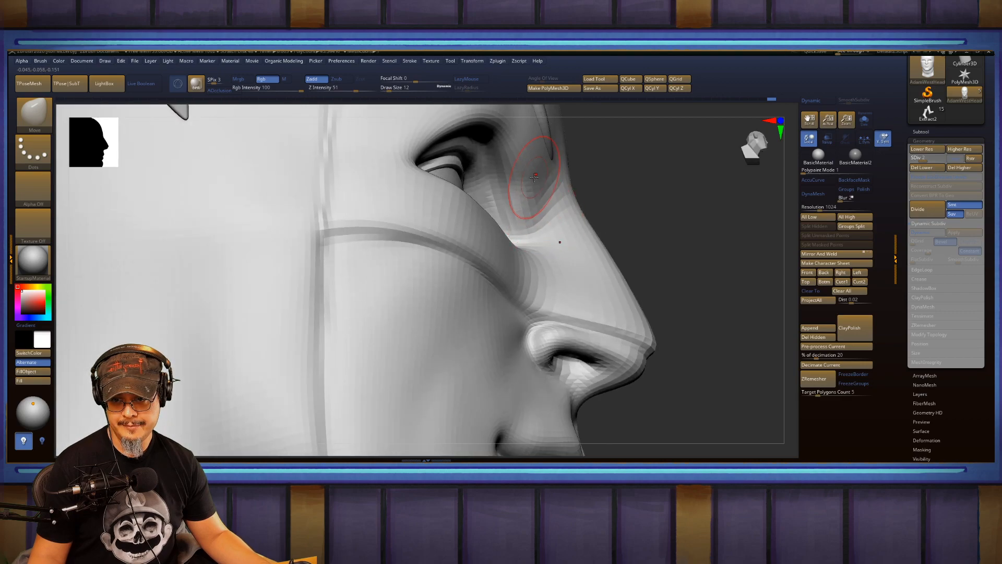
drag(660, 199, 631, 219)
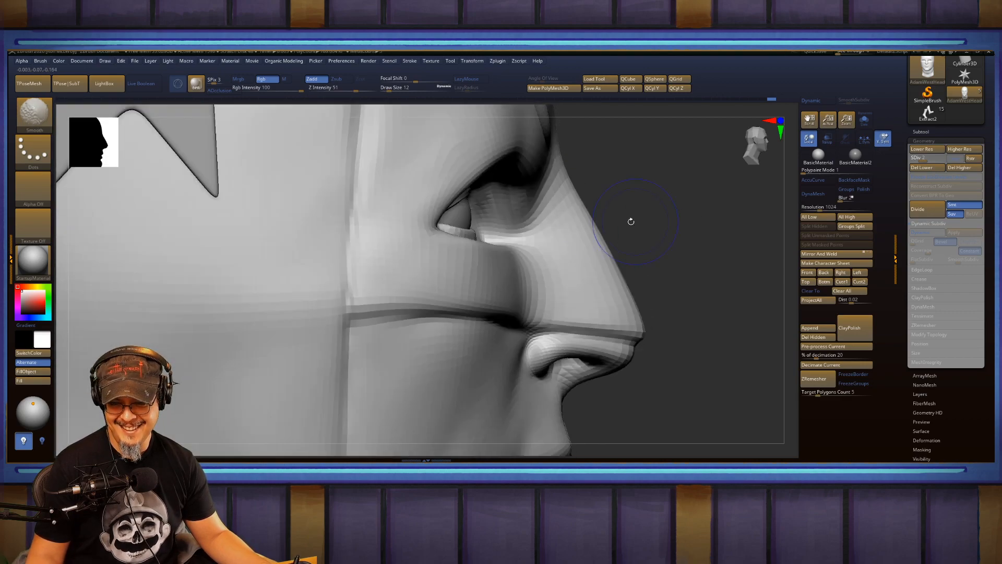
drag(527, 216, 514, 220)
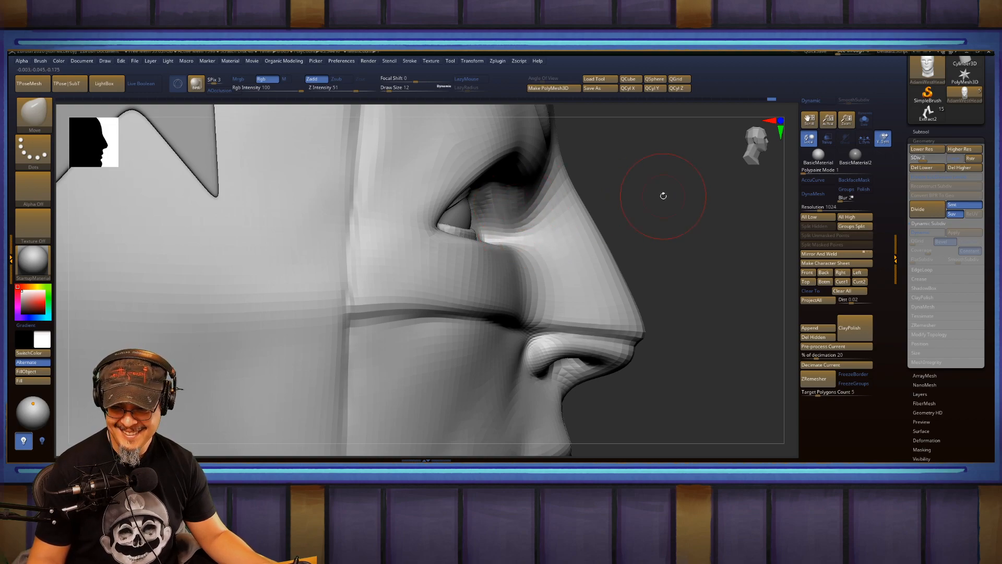
mouse_move(663, 195)
mouse_down()
mouse_move(626, 204)
mouse_move(651, 212)
mouse_move(633, 221)
mouse_move(655, 196)
mouse_move(686, 260)
mouse_up()
key(f)
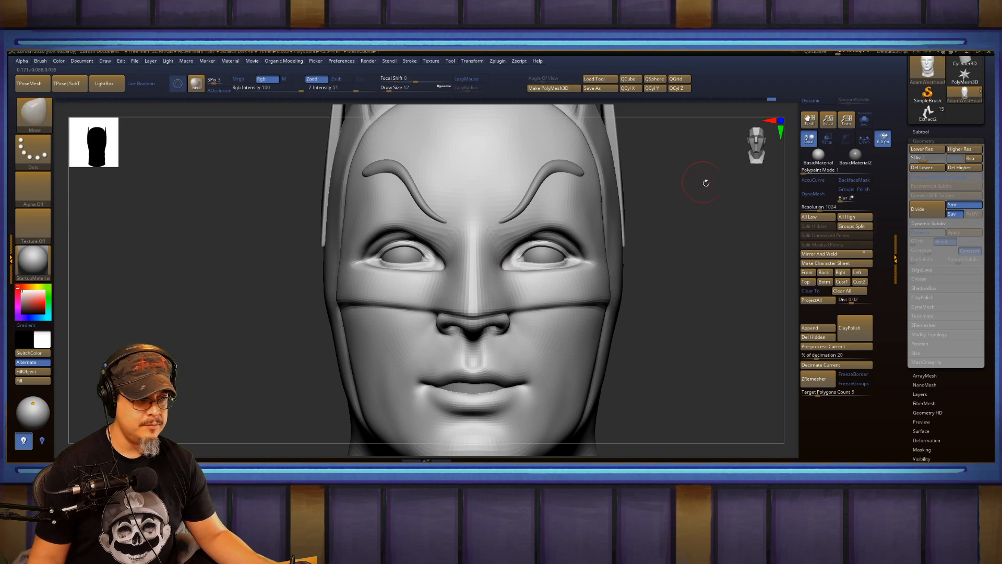
Adjust the area around the eyes and the mask's cheek edge with the Move brush at draw size 17, checking several angles.
drag(694, 219, 559, 223)
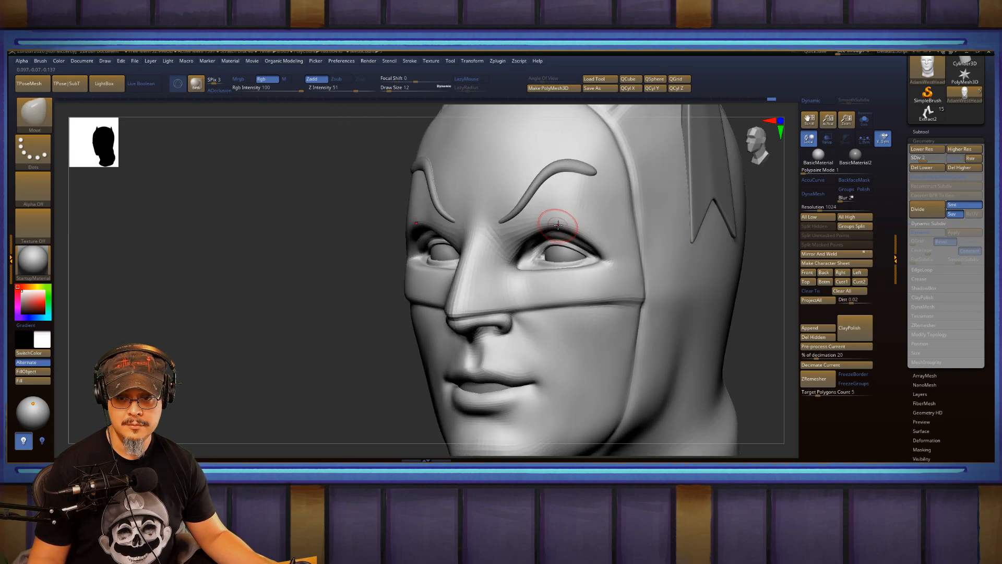
mouse_move(765, 254)
mouse_down()
mouse_move(588, 224)
mouse_move(619, 262)
mouse_up()
key(s)
drag(471, 252, 509, 224)
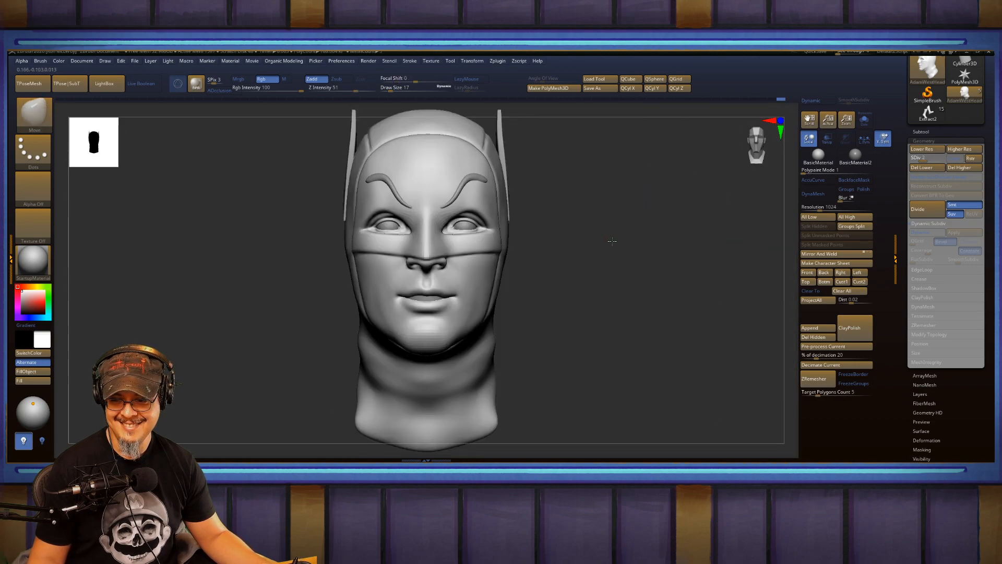
mouse_move(612, 241)
mouse_down()
mouse_move(577, 237)
mouse_move(666, 253)
mouse_move(680, 268)
mouse_move(665, 272)
mouse_move(675, 260)
mouse_move(647, 257)
mouse_up()
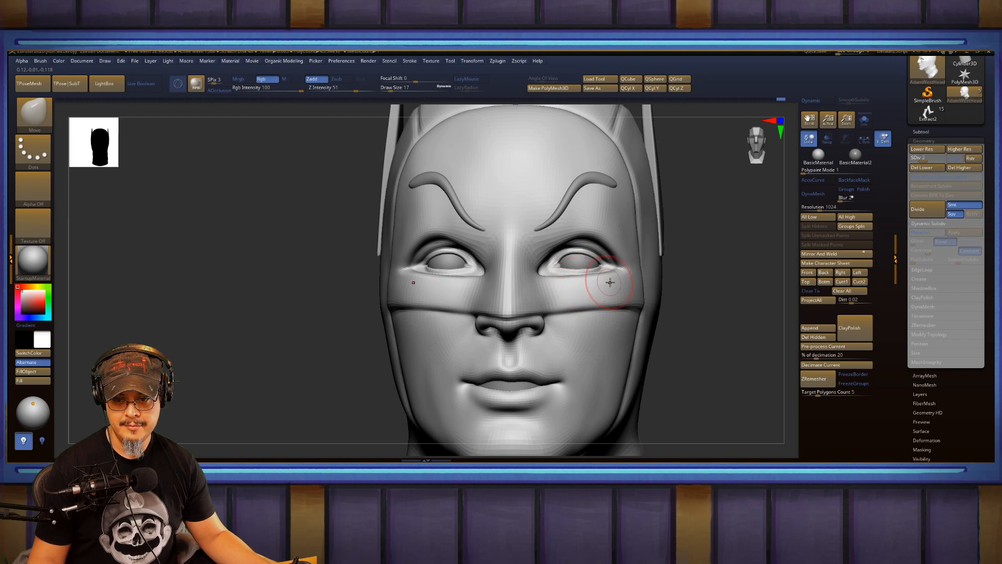
right_drag(593, 279, 671, 280)
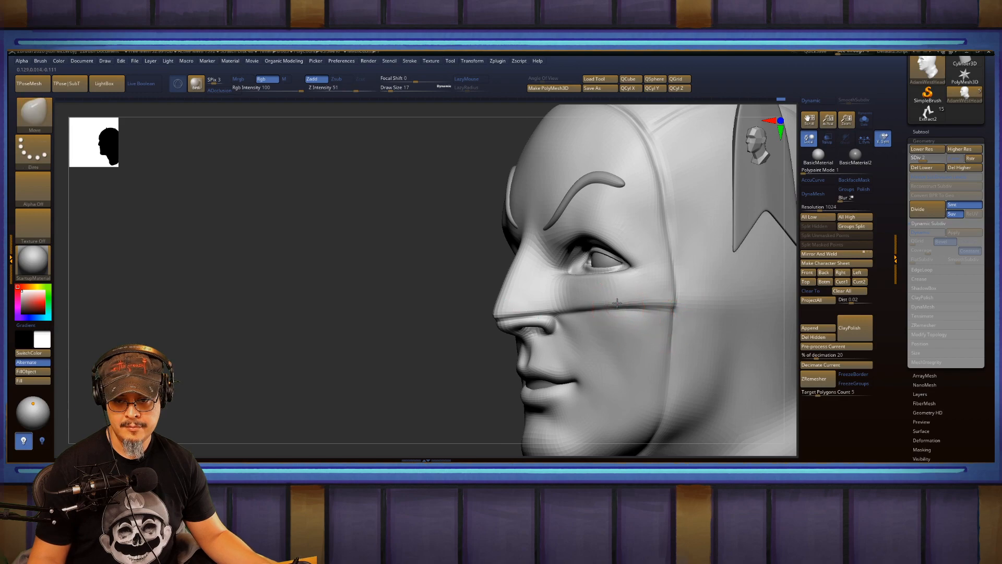
key(f)
right_drag(610, 226, 709, 320)
right_drag(690, 235, 571, 214)
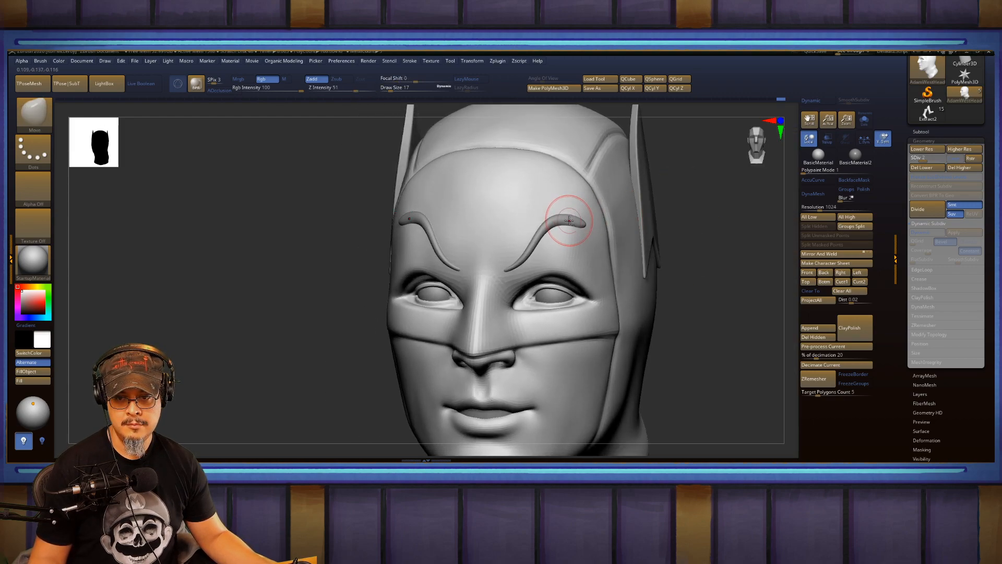
Select the eyebrow subtool and reposition the brows' outer ends with the Move brush at draw size 27.
alt+click(572, 215)
key(s)
drag(578, 228, 582, 224)
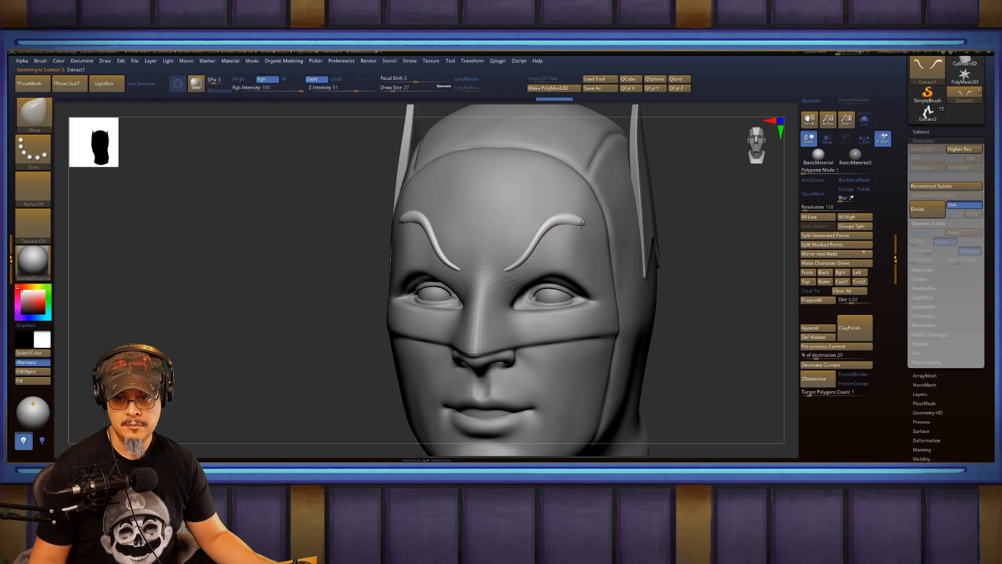
mouse_move(679, 224)
right_down()
mouse_move(718, 230)
mouse_move(664, 244)
mouse_move(700, 277)
mouse_move(689, 255)
mouse_move(698, 263)
mouse_move(673, 242)
mouse_move(685, 293)
mouse_move(702, 240)
mouse_move(692, 256)
right_up()
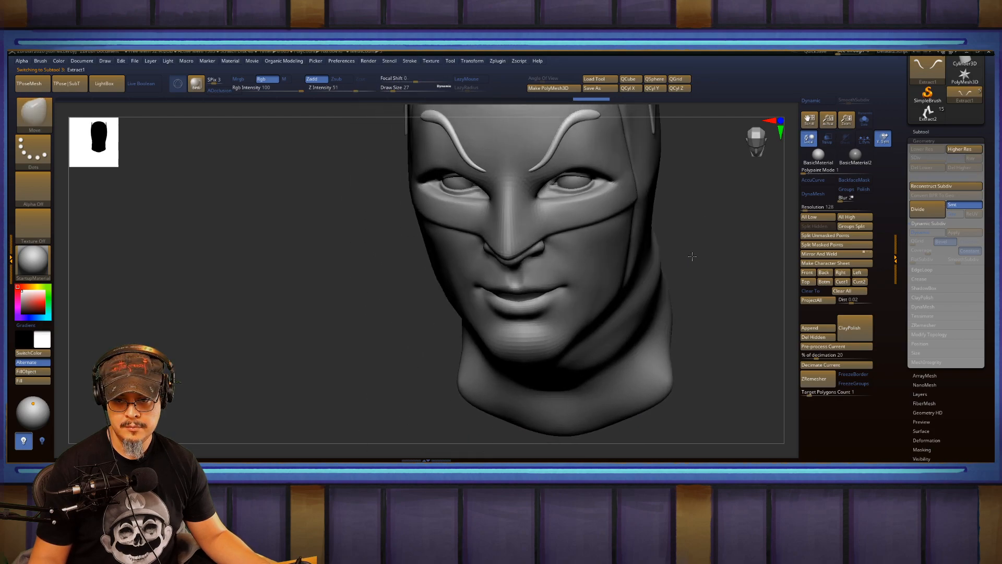
Select the head subtool and try adding volume to the lower cheek with the FormSoft brush at draw size 44.
alt+click(591, 265)
key(b)
key(f)
key(s)
key(s)
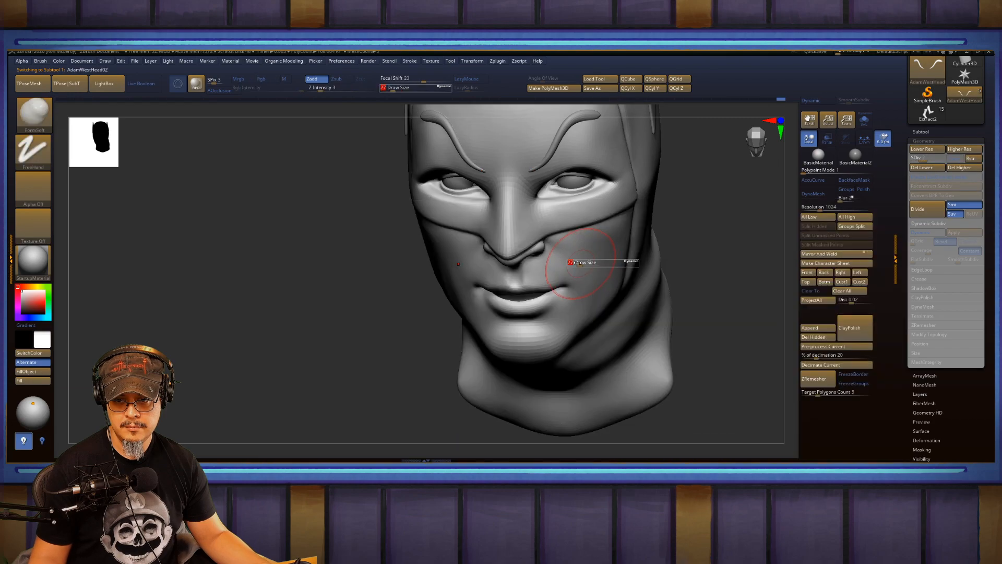
drag(580, 264, 589, 264)
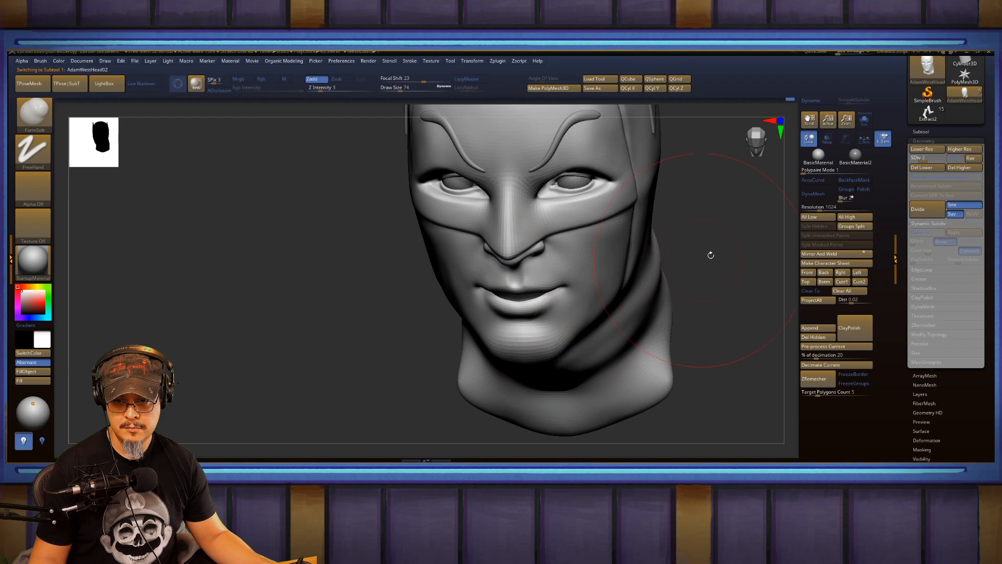
mouse_move(711, 255)
mouse_down()
mouse_move(705, 239)
mouse_move(659, 264)
mouse_move(644, 252)
mouse_move(640, 268)
mouse_move(633, 246)
mouse_move(618, 268)
mouse_move(569, 263)
mouse_up()
key(s)
mouse_move(380, 282)
mouse_down()
mouse_move(384, 270)
mouse_move(397, 312)
mouse_move(390, 278)
mouse_up()
key(ctrl+z)
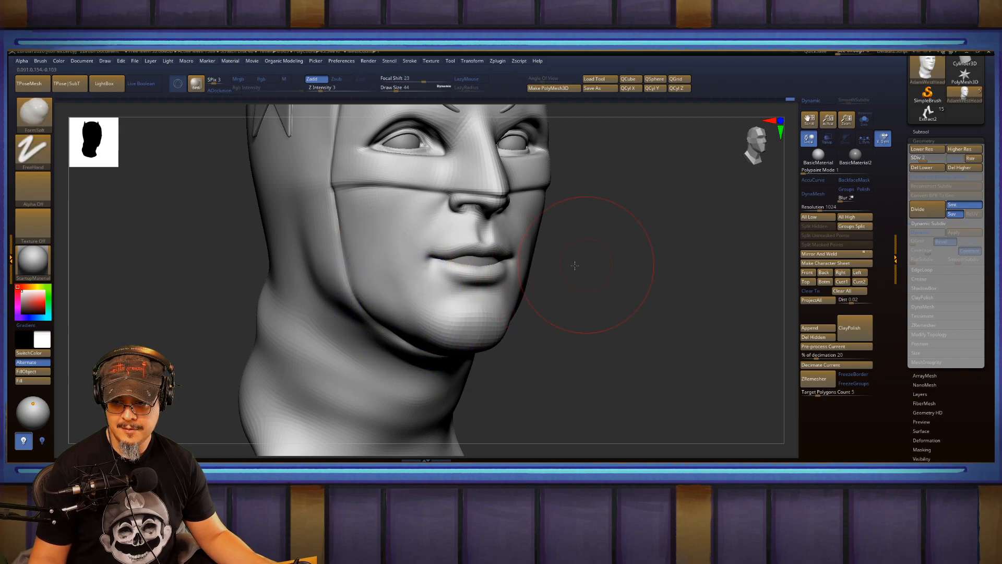
Build soft volume on the cheek beside the mouth with the FormSoft brush at draw size 44 and smooth it.
drag(586, 245, 644, 253)
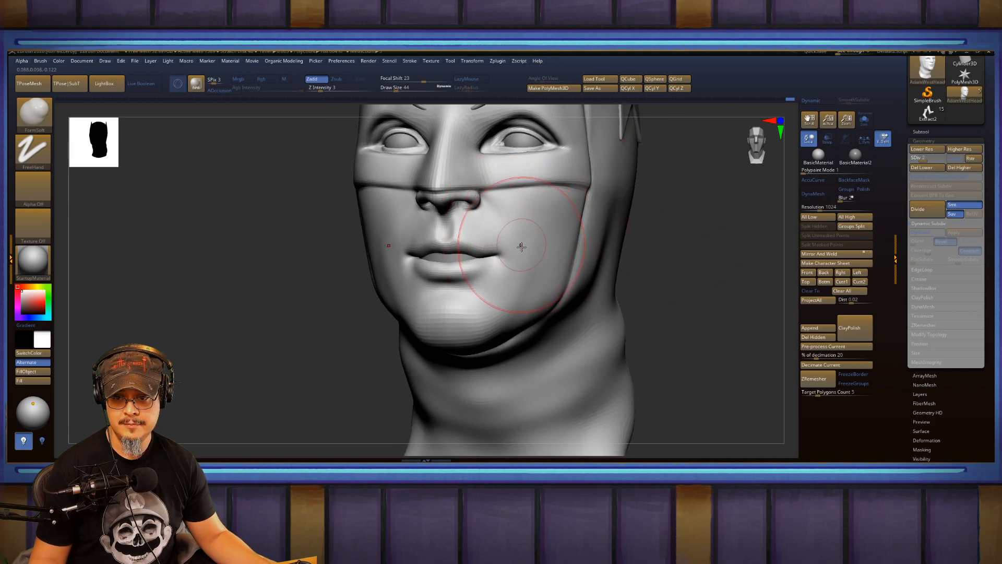
key(shift)
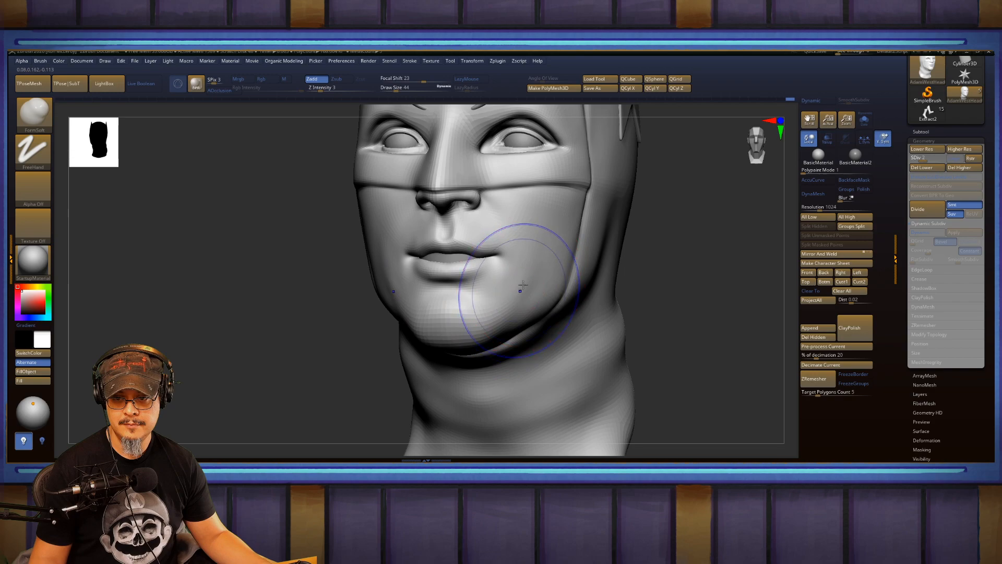
mouse_move(533, 264)
mouse_down()
mouse_move(503, 338)
mouse_move(532, 292)
mouse_up()
mouse_move(532, 292)
shift+mouse_down()
mouse_move(530, 305)
mouse_move(552, 238)
shift+mouse_up()
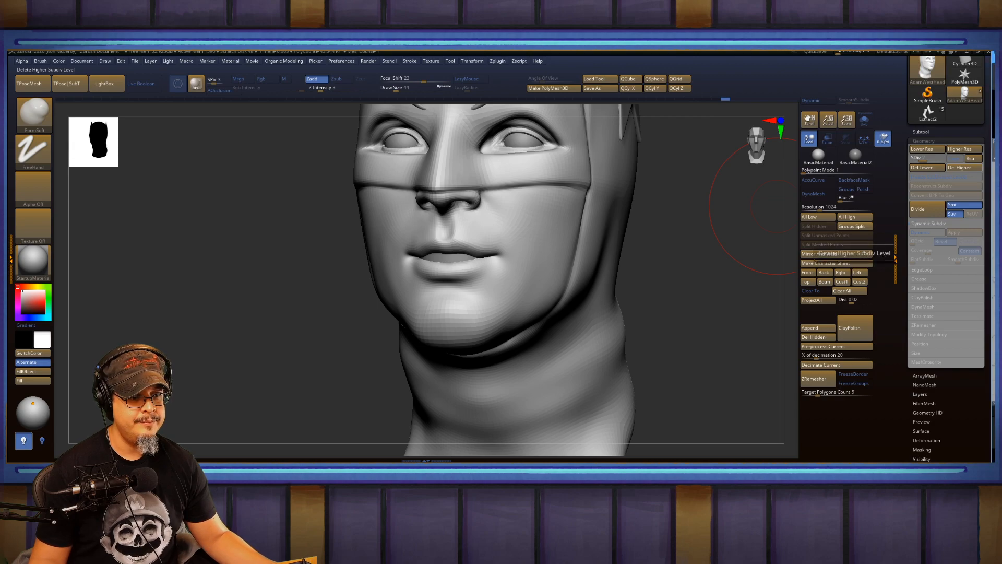
Refine the cheek between the mouth corner and cowl edge with the FormSoft brush at draw size 18 and smooth it.
mouse_move(664, 261)
mouse_down()
mouse_move(682, 259)
mouse_move(674, 223)
mouse_move(682, 264)
mouse_move(527, 300)
mouse_up()
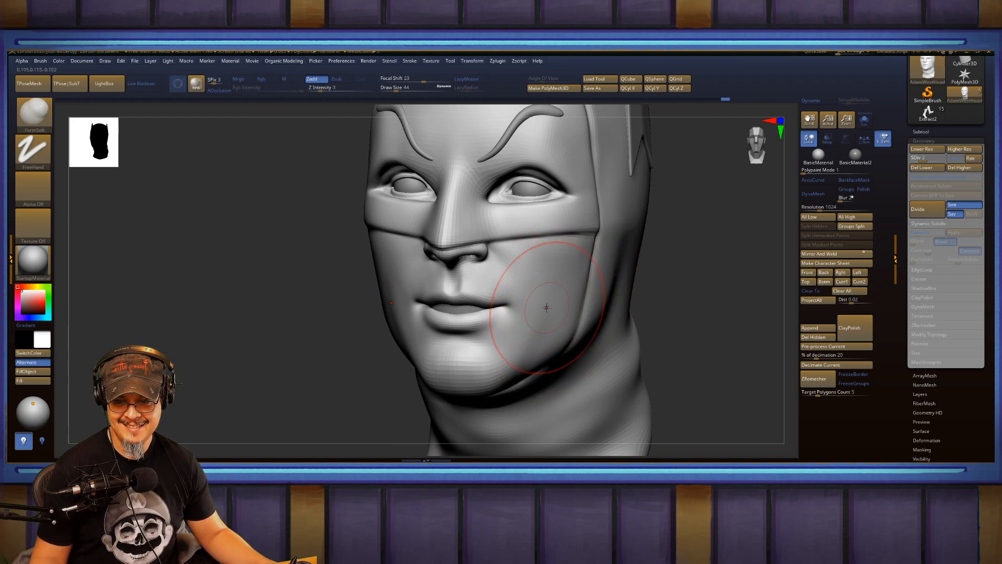
key(s)
drag(550, 305, 543, 305)
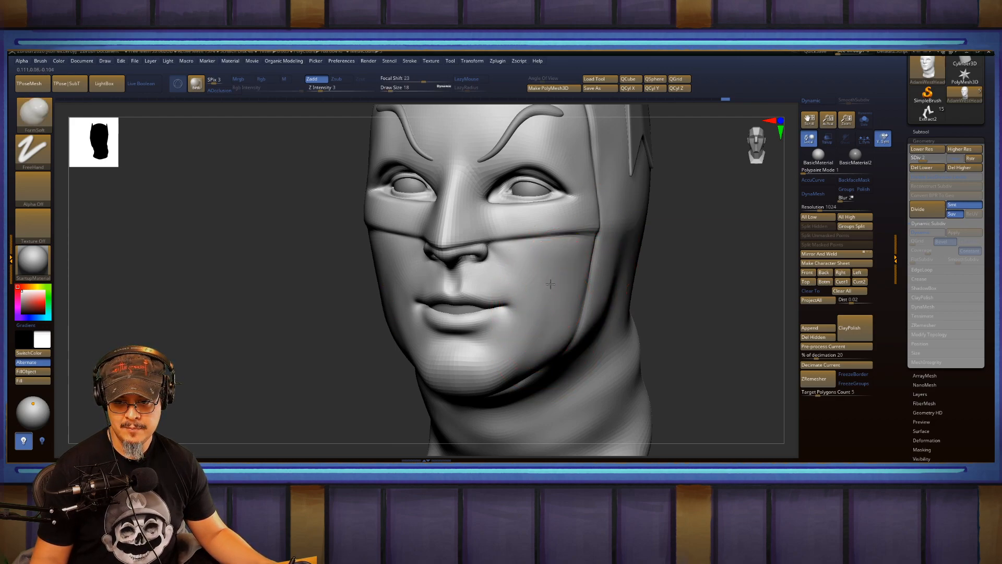
key(shift)
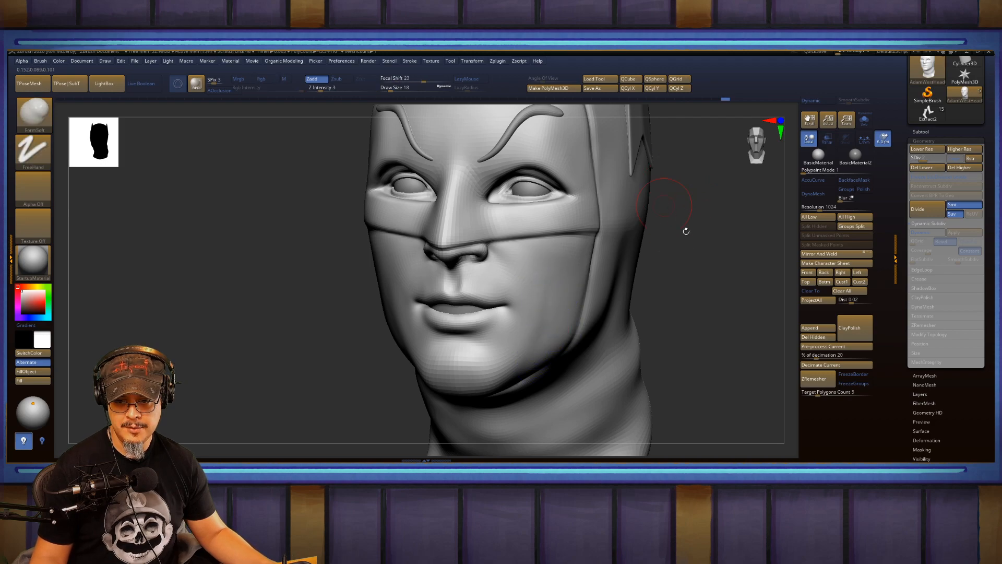
Add subtle volume along the side of the jaw near the chin with the FormSoft brush at draw size 18.
drag(685, 231, 709, 276)
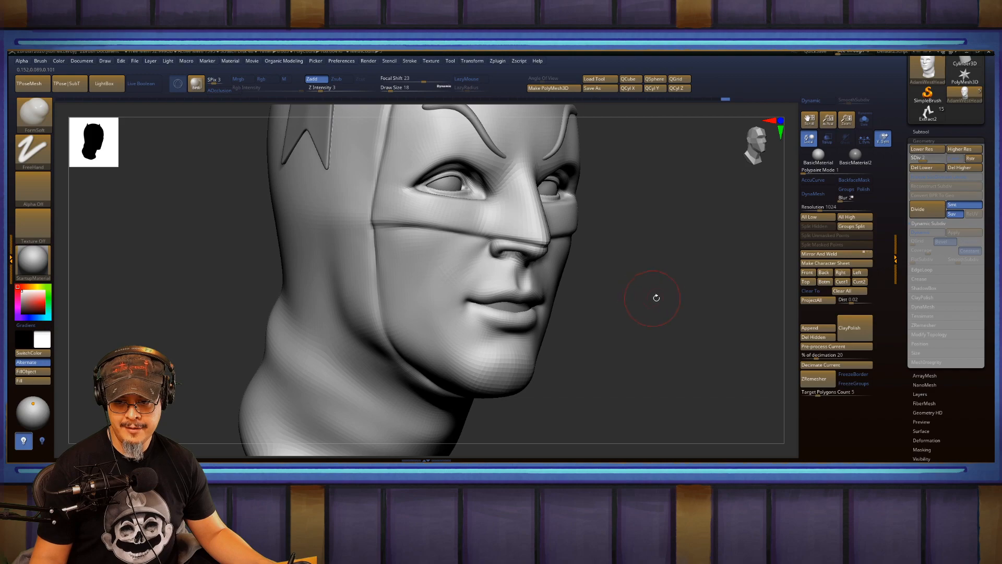
mouse_move(656, 298)
mouse_down()
mouse_move(726, 287)
mouse_move(654, 287)
mouse_up()
drag(376, 311, 652, 287)
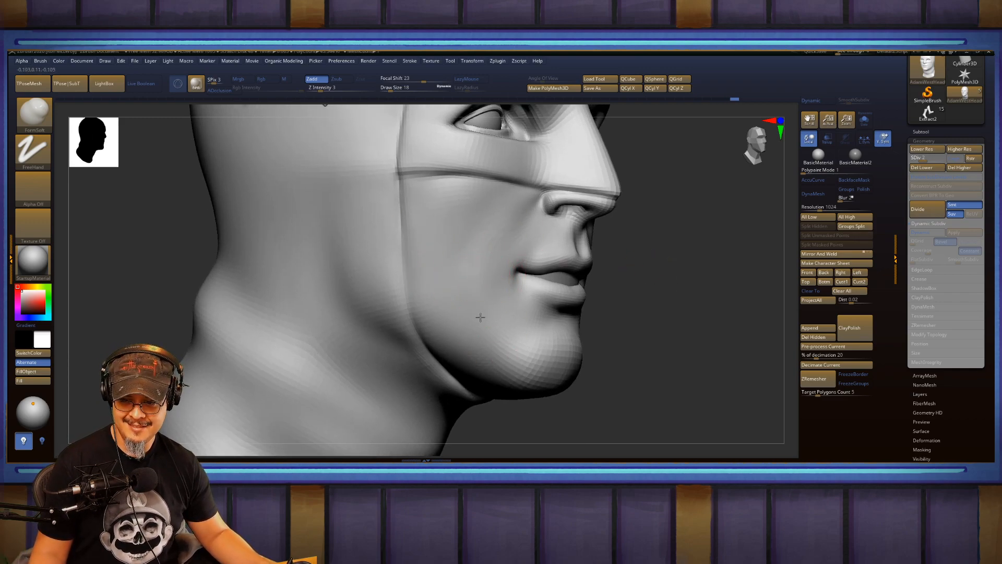
drag(486, 348, 518, 332)
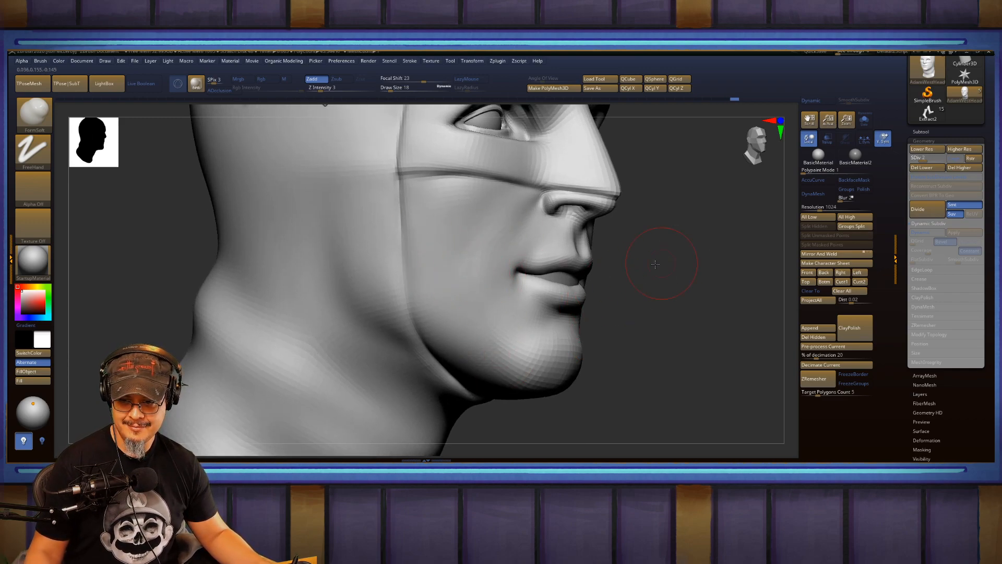
Smooth the cheek from beside the mouth down to the jaw at draw size 18.
drag(657, 261, 580, 263)
mouse_move(486, 266)
shift+mouse_down()
mouse_move(474, 266)
mouse_move(479, 293)
shift+mouse_up()
mouse_move(479, 292)
shift+mouse_down()
mouse_move(487, 236)
mouse_move(481, 245)
shift+mouse_up()
shift+drag(479, 250, 517, 339)
shift+drag(479, 277, 485, 325)
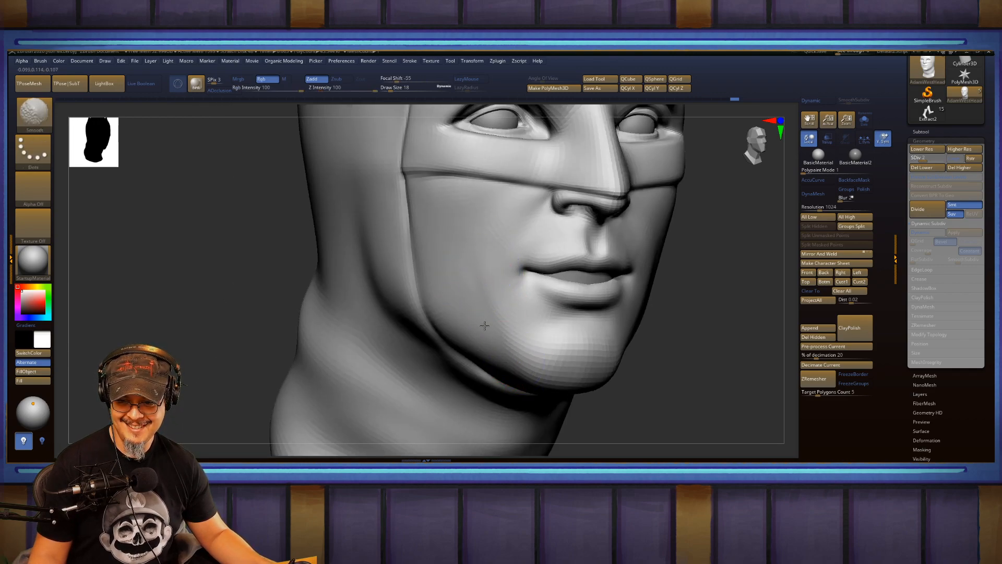
drag(702, 288, 611, 273)
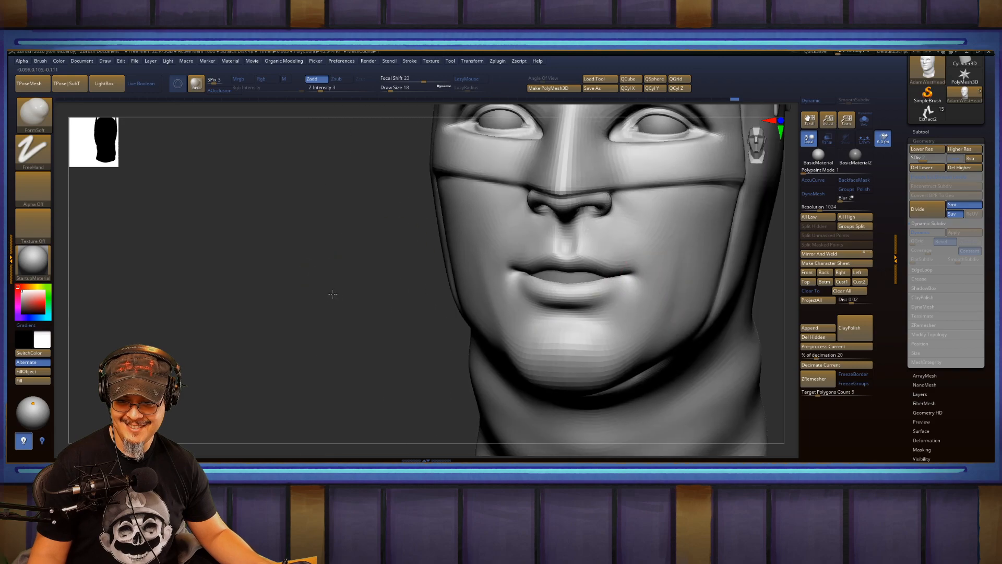
alt+drag(333, 293, 391, 320)
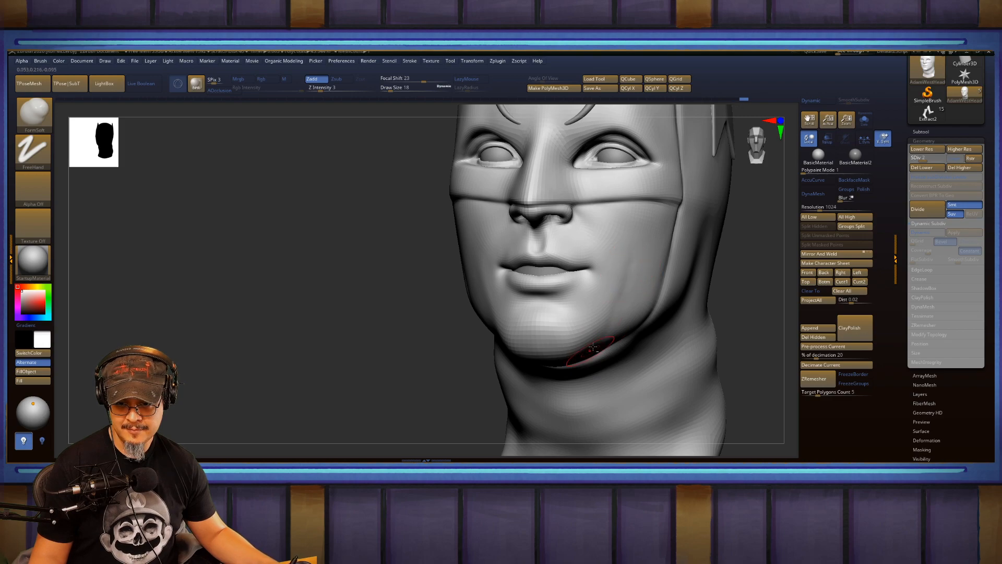
Smooth the cheek between the cowl edge and mouth down to the jaw at draw size 35.
key(shift)
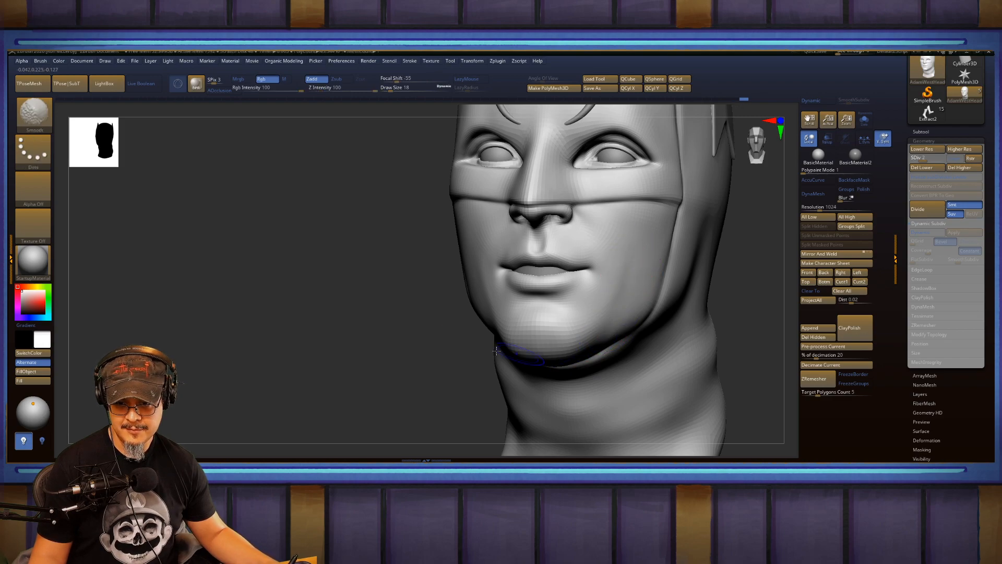
drag(355, 329, 428, 318)
key(s)
drag(487, 290, 497, 290)
key(shift)
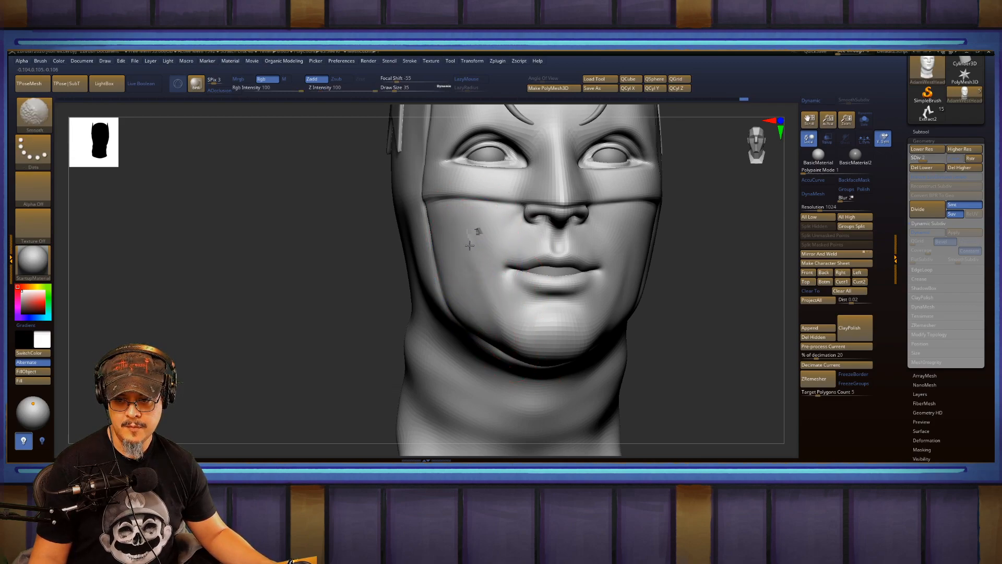
shift+drag(470, 252, 498, 313)
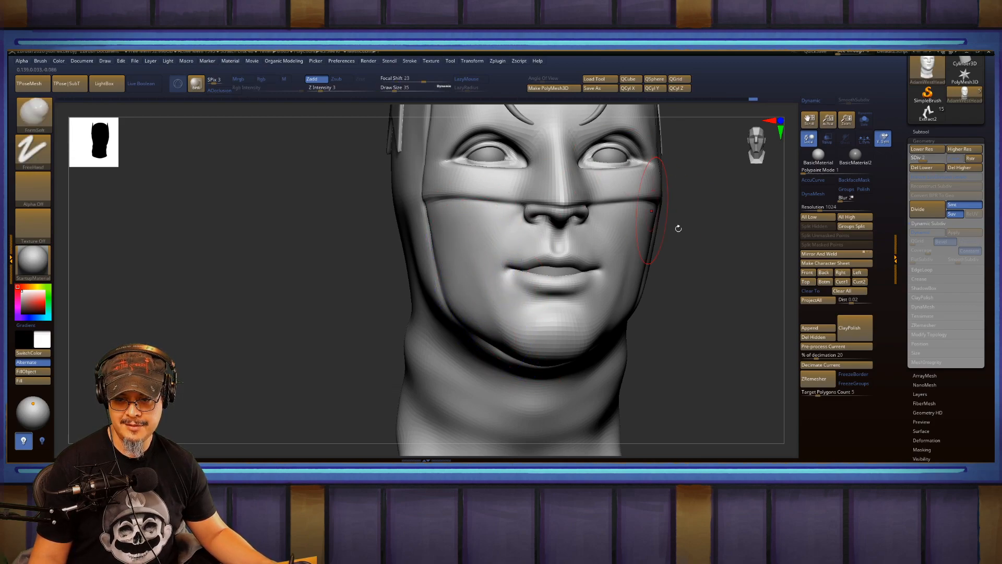
drag(678, 228, 693, 277)
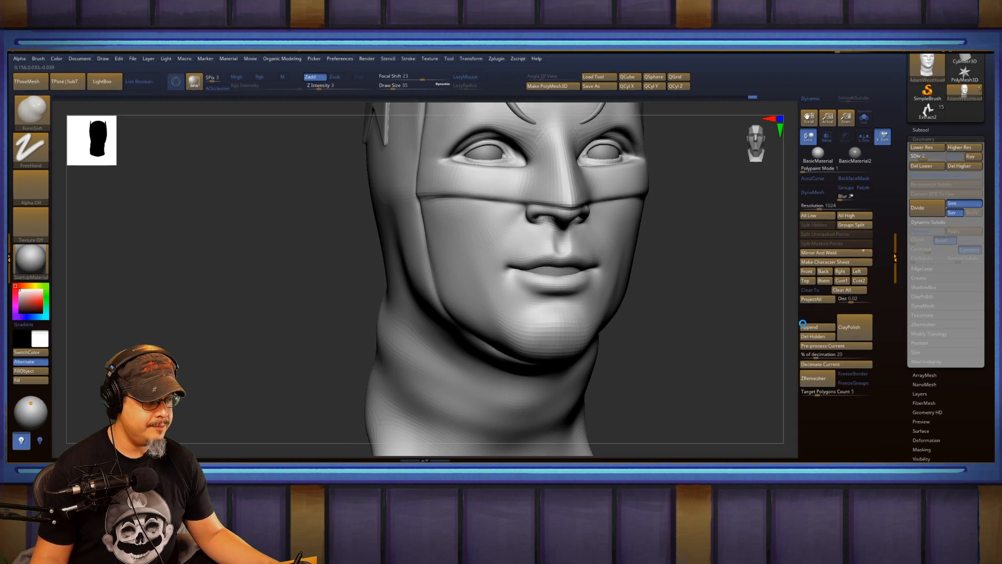
Undo the last stroke and smooth the lower cheek along the jaw toward the chin at draw size 35.
key(f)
mouse_move(709, 326)
mouse_down()
mouse_move(616, 277)
mouse_move(655, 305)
mouse_move(621, 298)
mouse_move(675, 302)
mouse_move(642, 299)
mouse_move(658, 324)
mouse_move(682, 290)
mouse_move(710, 315)
mouse_move(665, 347)
mouse_up()
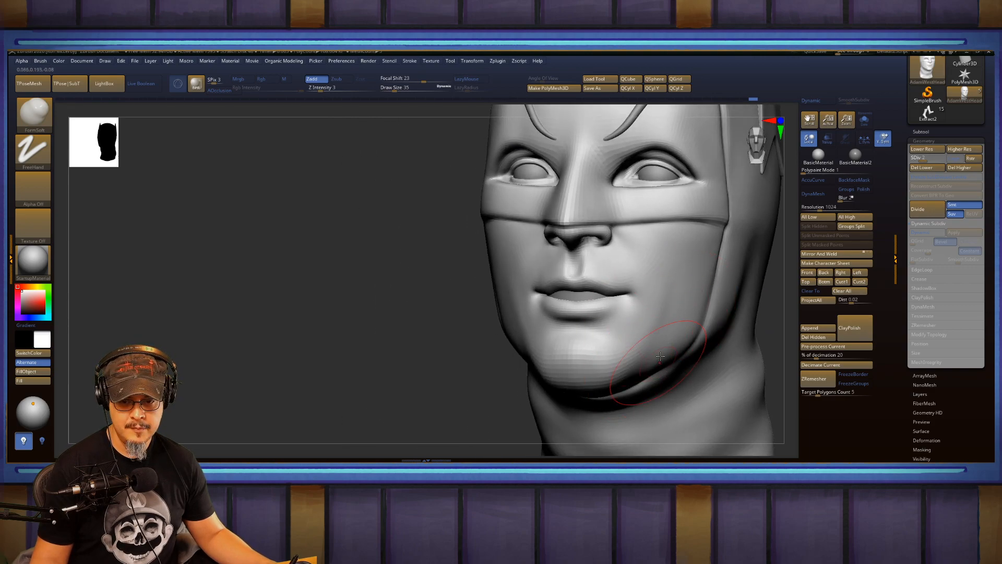
key(ctrl+z)
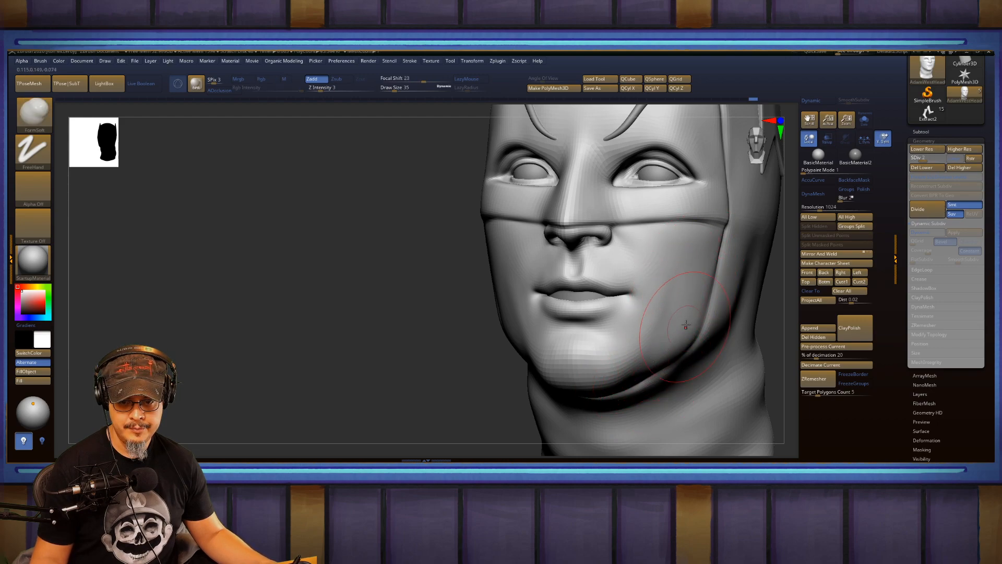
mouse_move(686, 324)
shift+mouse_down()
mouse_move(693, 286)
mouse_move(627, 360)
shift+mouse_up()
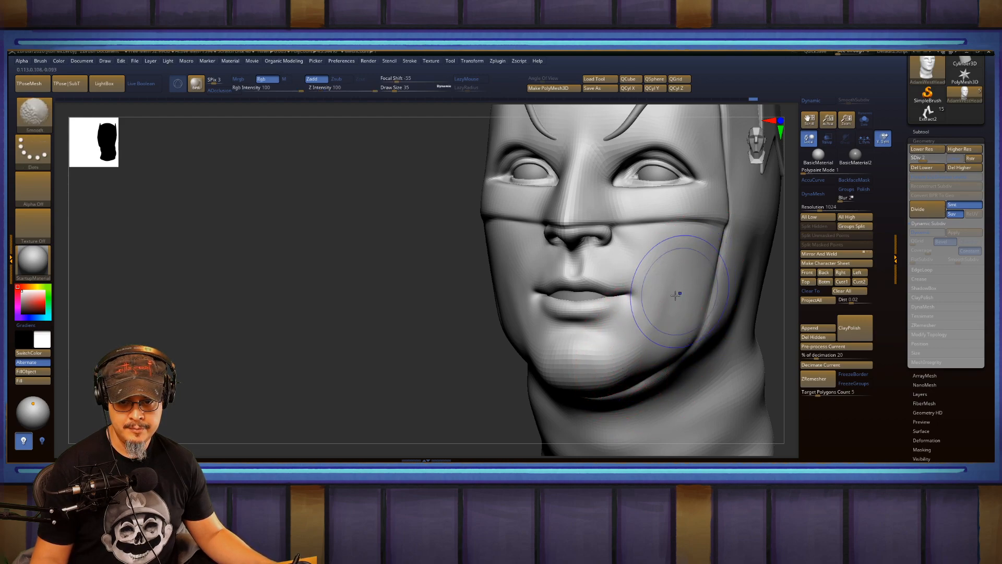
Refine the cheek beside the mouth corner with the FormSoft brush at draw size 35, carving it in slightly and smoothing it.
drag(447, 295, 381, 295)
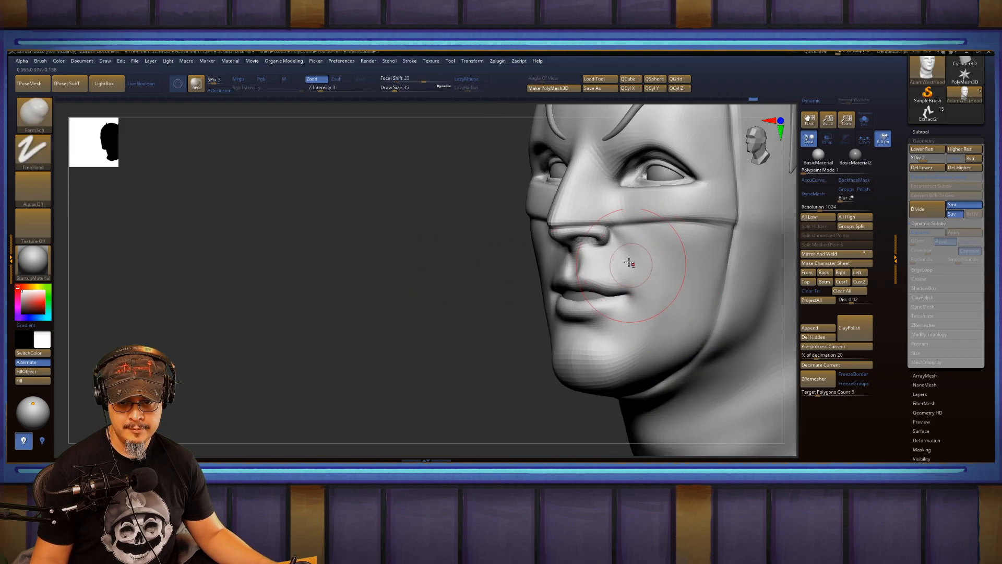
drag(516, 302, 483, 302)
mouse_move(649, 277)
mouse_down()
mouse_move(651, 302)
mouse_move(638, 278)
mouse_up()
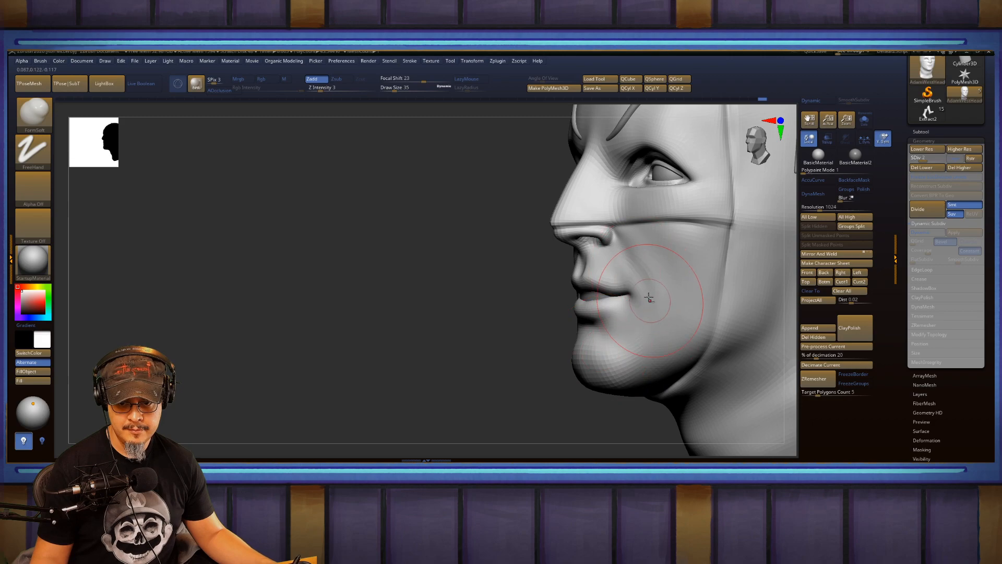
mouse_move(513, 356)
mouse_down()
mouse_move(723, 283)
mouse_move(684, 287)
mouse_move(663, 303)
mouse_up()
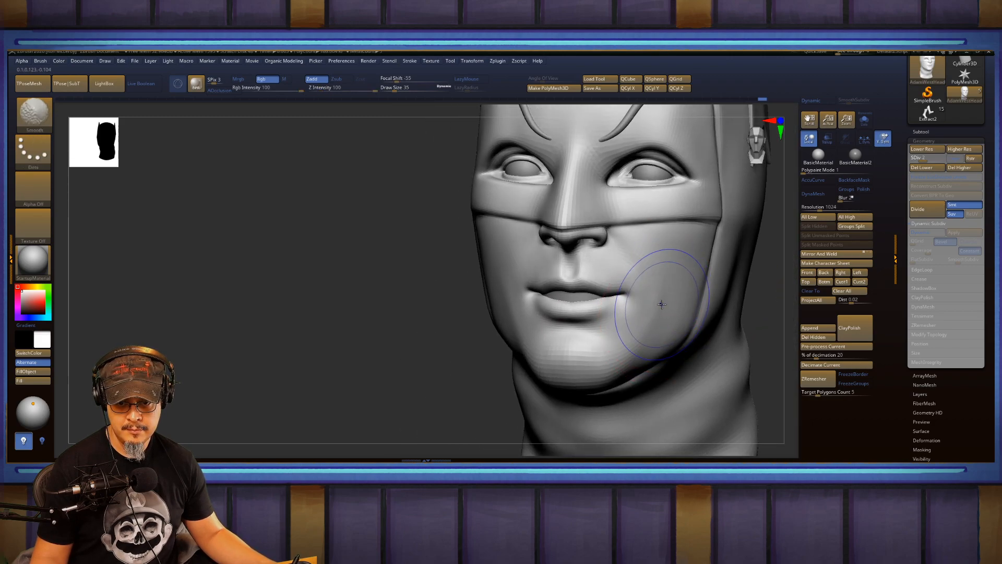
mouse_move(450, 333)
mouse_down()
mouse_move(437, 335)
mouse_move(548, 282)
mouse_move(566, 322)
mouse_up()
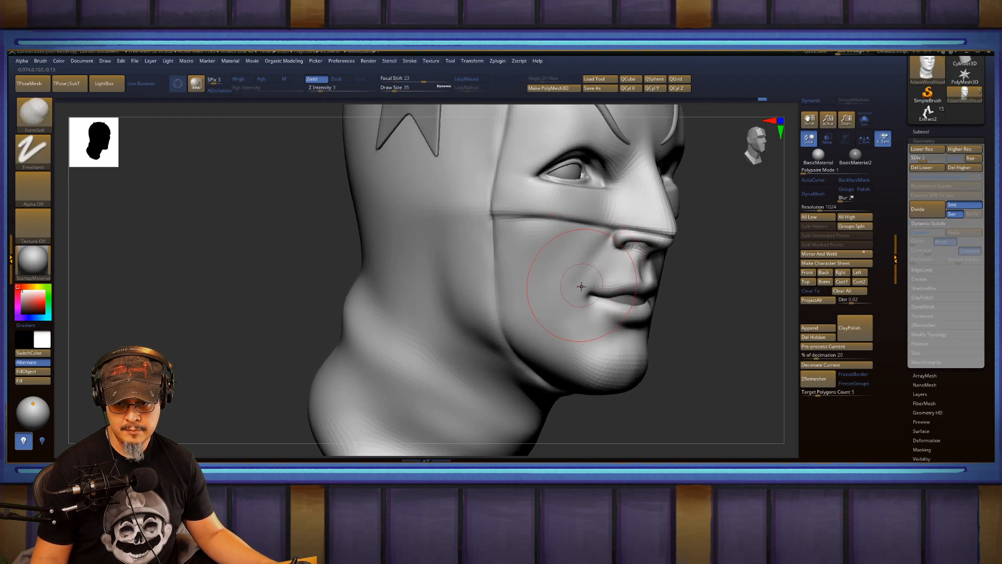
alt+drag(579, 285, 578, 319)
key(shift)
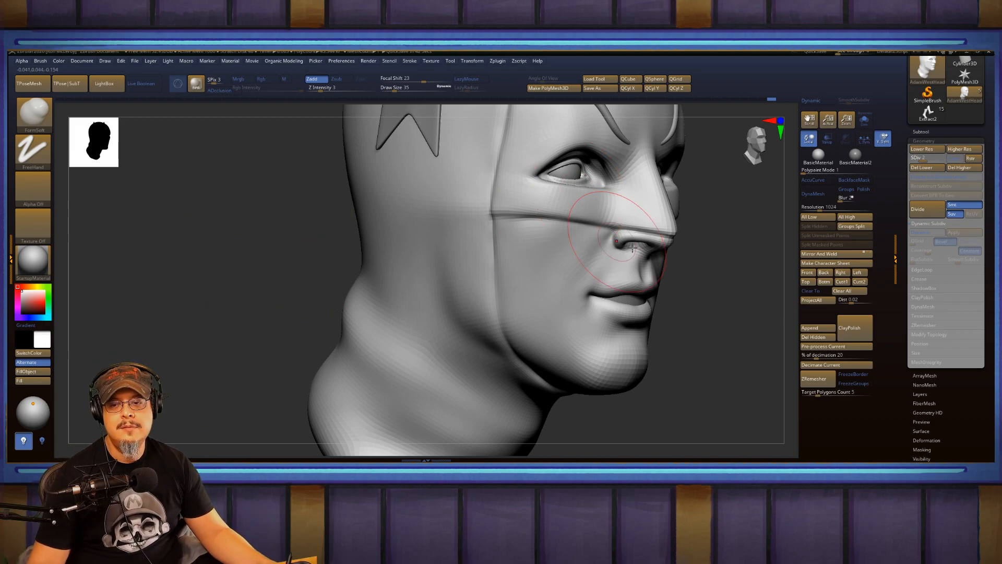
Adjust the forehead and upper cowl edge with the Move brush at draw size 54, comparing the front and profile silhouettes.
shift+drag(711, 327, 481, 317)
key(f)
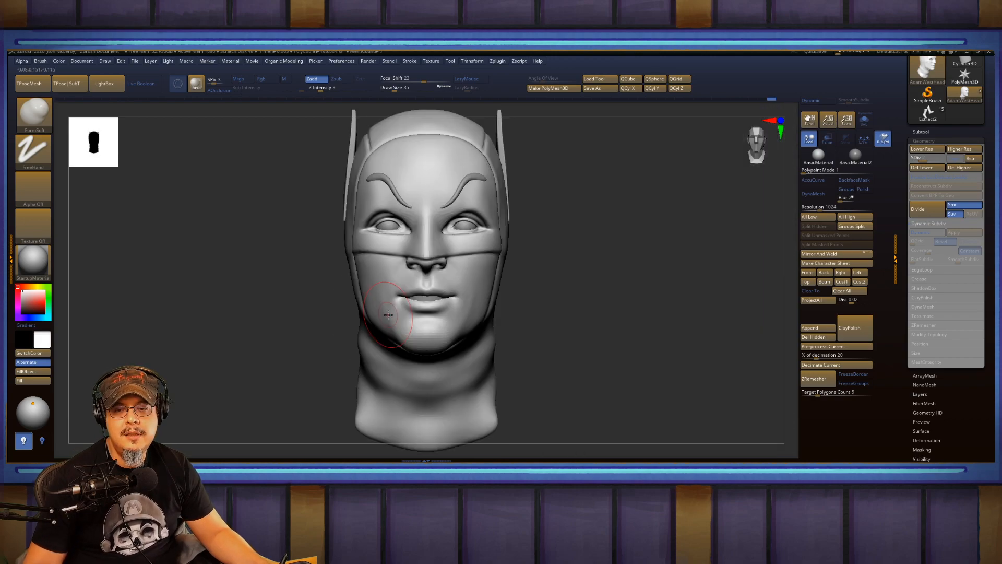
mouse_move(577, 293)
mouse_down()
mouse_move(560, 296)
mouse_move(619, 284)
mouse_move(648, 290)
mouse_move(664, 248)
mouse_move(653, 300)
mouse_move(637, 273)
mouse_move(665, 266)
mouse_up()
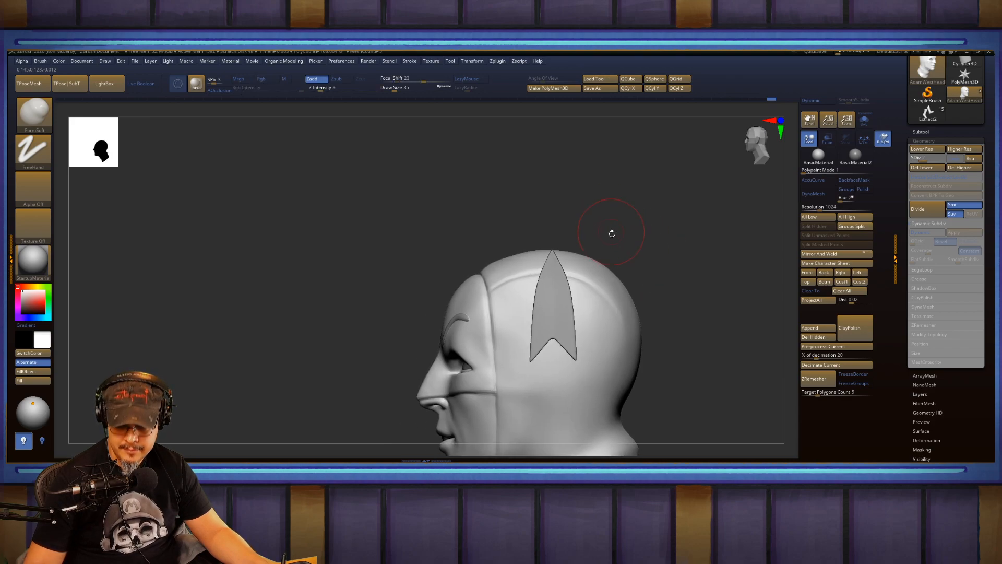
key(b)
key(m)
key(v)
key(s)
drag(475, 233, 509, 254)
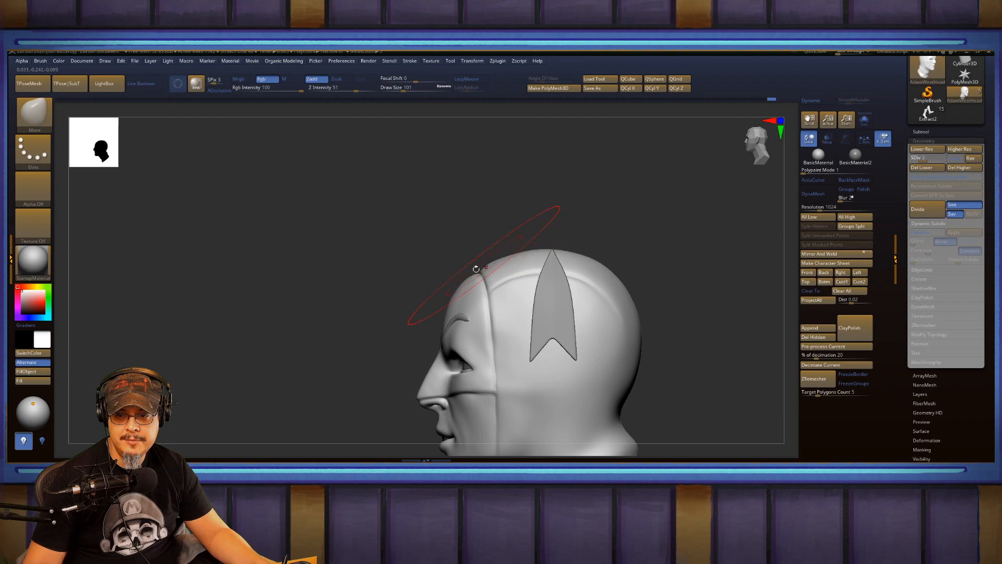
shift+drag(428, 268, 505, 271)
key(s)
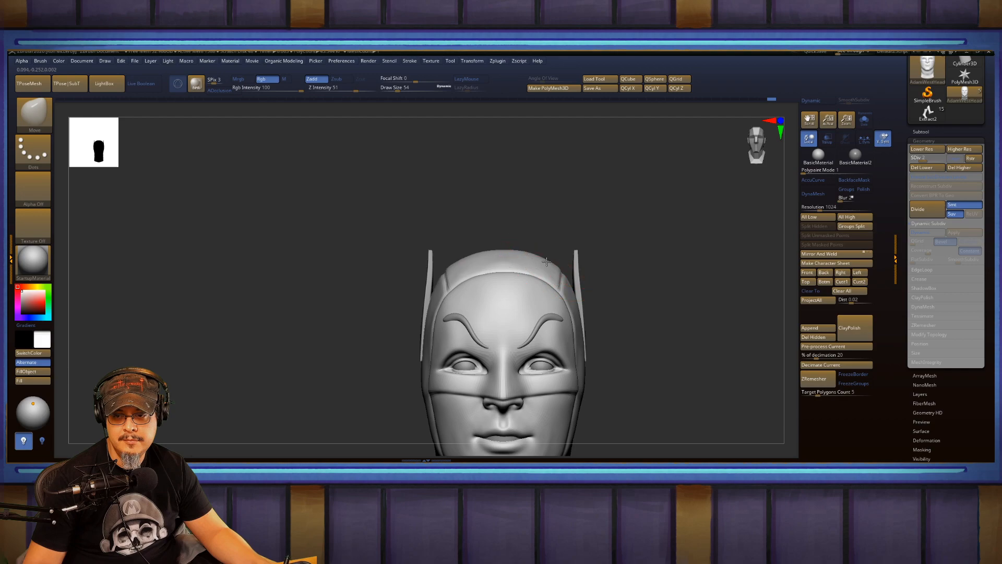
key(shift)
shift+drag(665, 223, 615, 228)
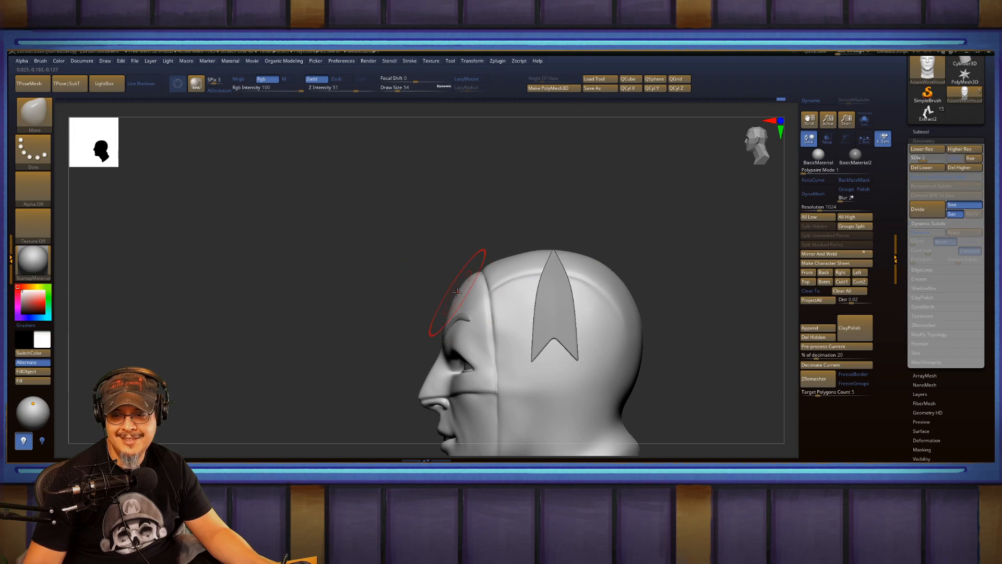
shift+drag(470, 240, 522, 241)
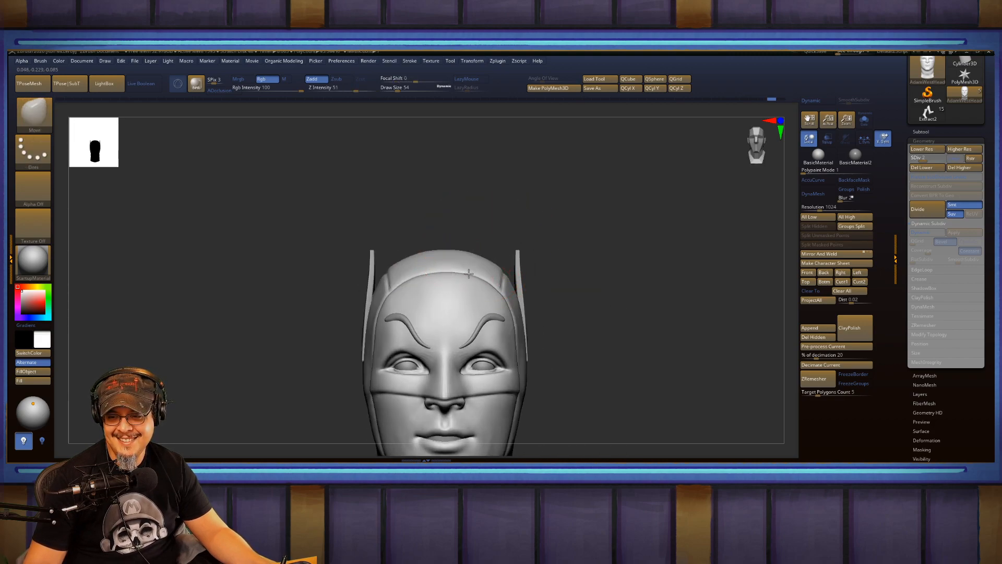
mouse_move(632, 308)
alt+mouse_down()
mouse_move(698, 236)
mouse_move(656, 280)
mouse_move(642, 274)
alt+mouse_up()
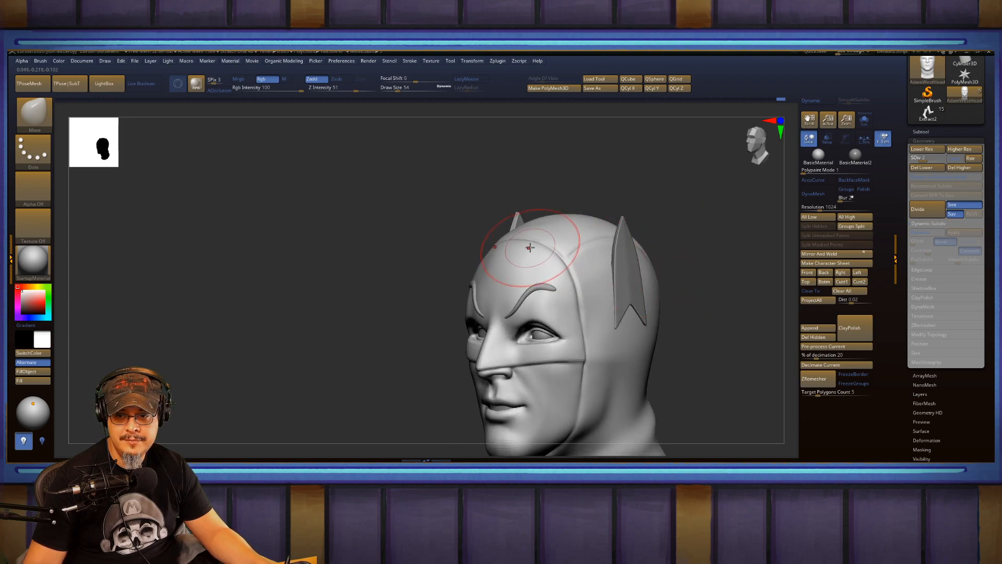
drag(472, 248, 436, 272)
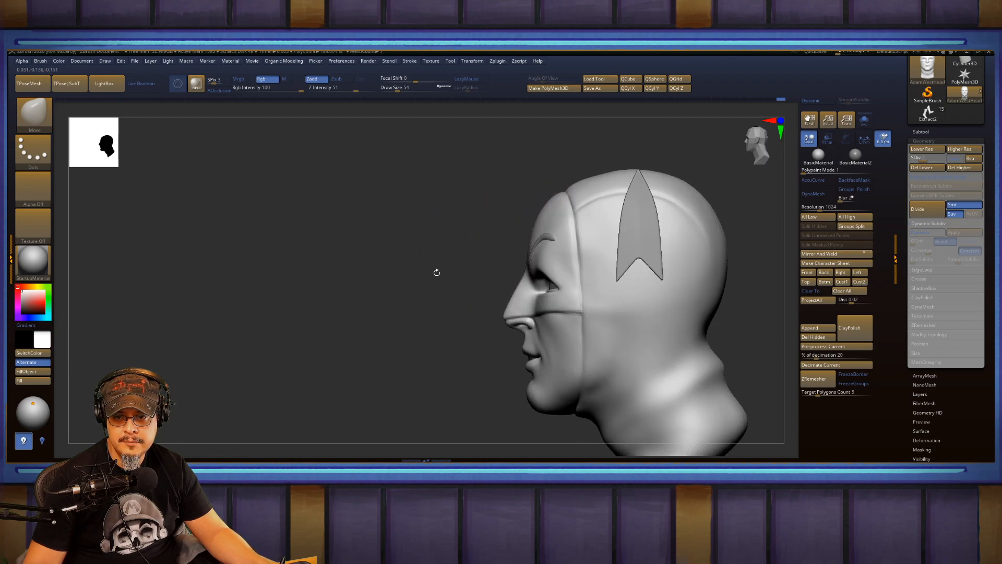
Try to pull the lower cheek toward the mouth with the Move brush at draw size 37.
key(s)
drag(552, 265, 548, 264)
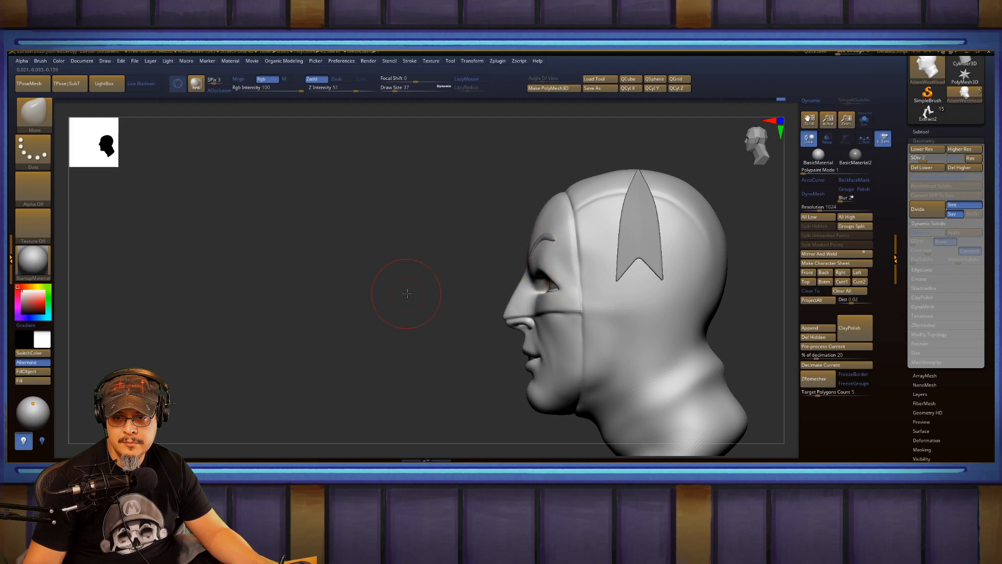
mouse_move(407, 294)
mouse_down()
mouse_move(543, 287)
mouse_move(631, 270)
mouse_move(628, 263)
mouse_move(631, 288)
mouse_move(673, 248)
mouse_up()
shift+drag(508, 329, 563, 318)
mouse_move(662, 280)
mouse_down()
mouse_move(699, 330)
mouse_move(671, 290)
mouse_move(682, 342)
mouse_move(593, 286)
mouse_up()
key(b)
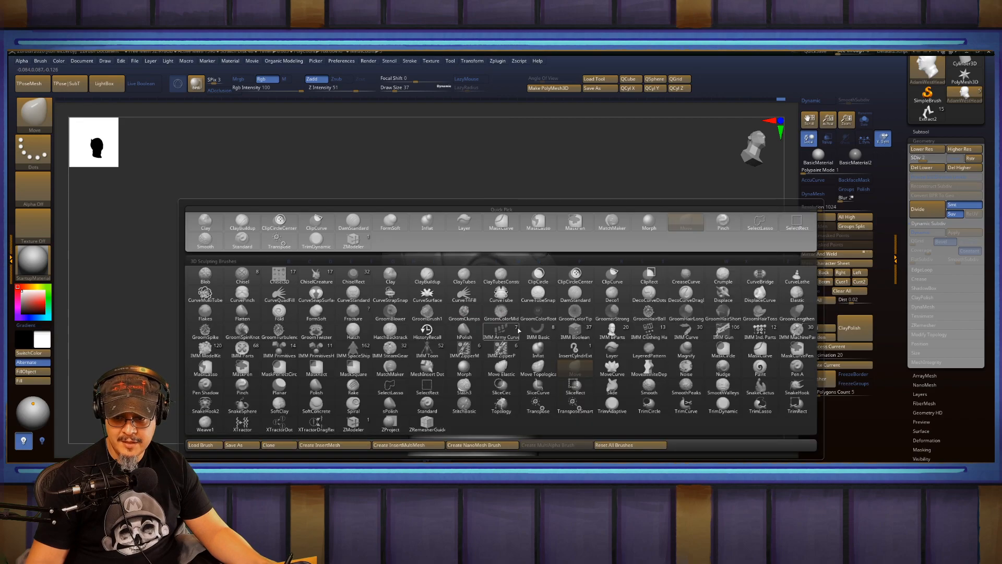
mouse_move(630, 156)
mouse_down()
mouse_move(642, 170)
mouse_move(621, 271)
mouse_move(629, 299)
mouse_move(694, 277)
mouse_move(694, 293)
mouse_move(666, 290)
mouse_up()
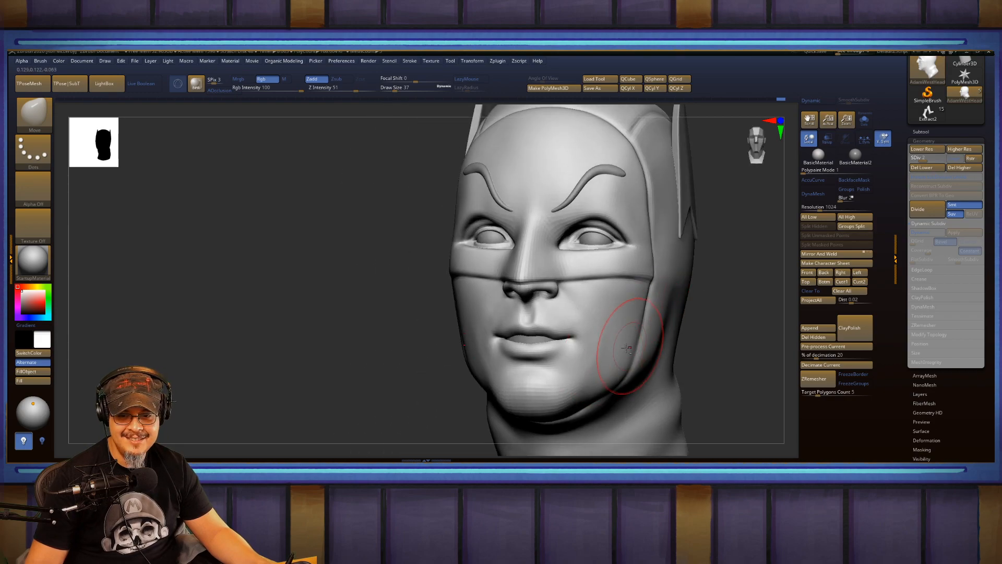
drag(626, 348, 594, 352)
key(ctrl+z)
Select the Move brush at draw size 59 and examine the face and cowl in profile, three-quarter and front views.
mouse_move(369, 376)
alt+mouse_down()
mouse_move(362, 330)
mouse_move(389, 331)
mouse_move(393, 347)
mouse_move(384, 344)
mouse_move(450, 343)
mouse_move(407, 313)
alt+mouse_up()
key(b)
key(m)
key(v)
mouse_move(474, 369)
alt+mouse_down()
mouse_move(416, 322)
mouse_move(460, 353)
alt+mouse_up()
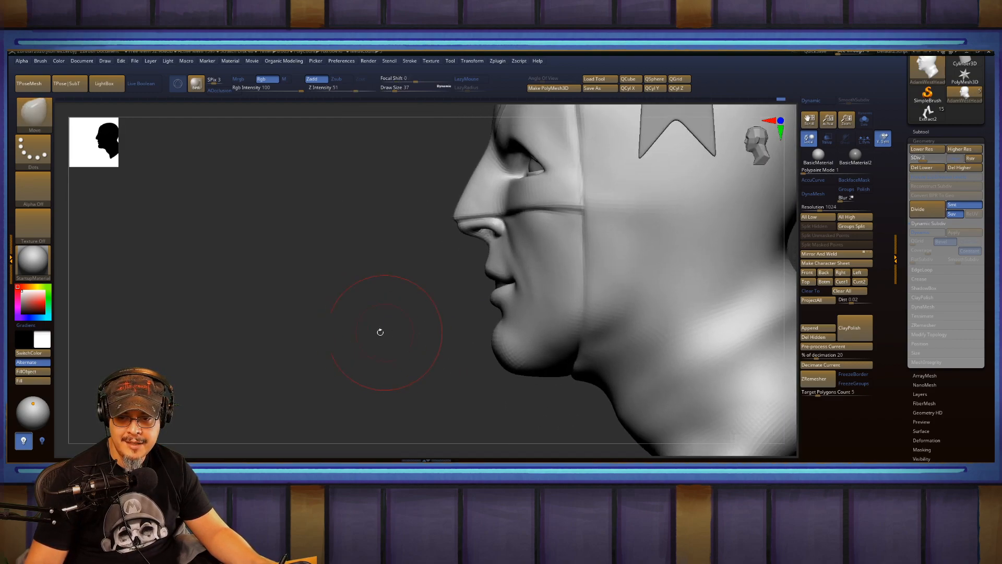
mouse_move(380, 332)
mouse_down()
mouse_move(711, 293)
mouse_move(719, 309)
mouse_up()
key(s)
drag(569, 332, 597, 326)
mouse_move(706, 293)
alt+mouse_down()
mouse_move(636, 296)
mouse_move(700, 295)
mouse_move(678, 297)
mouse_move(688, 302)
mouse_move(683, 309)
alt+mouse_up()
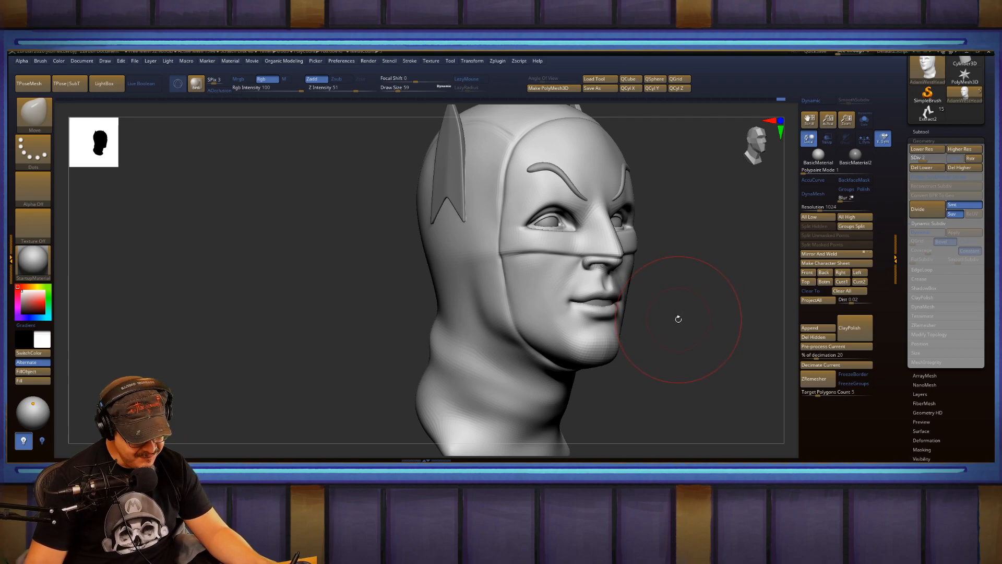
mouse_move(671, 315)
mouse_down()
mouse_move(693, 311)
mouse_move(681, 339)
mouse_up()
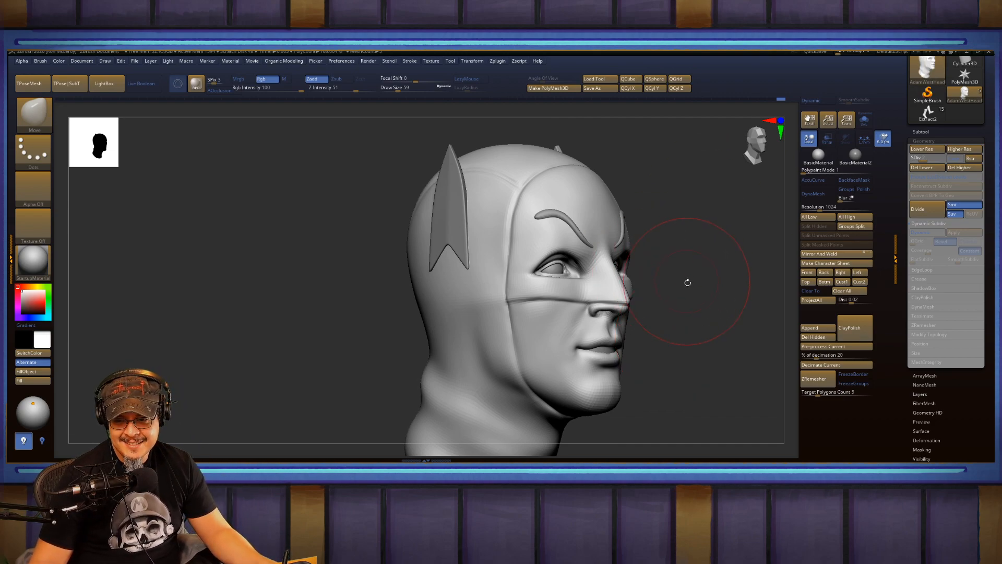
mouse_move(686, 280)
mouse_down()
mouse_move(673, 326)
mouse_move(682, 302)
mouse_move(693, 308)
mouse_move(687, 318)
mouse_move(683, 303)
mouse_up()
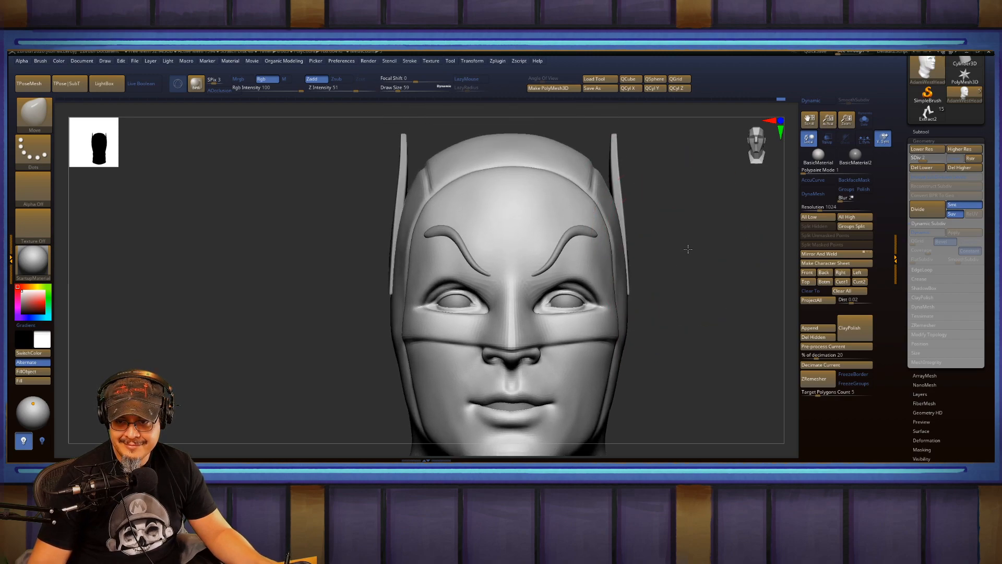
drag(687, 245, 704, 284)
mouse_move(680, 236)
mouse_down()
mouse_move(673, 267)
mouse_move(713, 327)
mouse_move(699, 230)
mouse_up()
Adjust the sides of the cowl from above with the Move brush at a smaller draw size.
mouse_move(555, 345)
shift+mouse_down()
mouse_move(543, 380)
mouse_move(501, 381)
mouse_move(477, 307)
mouse_move(512, 266)
mouse_move(594, 279)
shift+mouse_up()
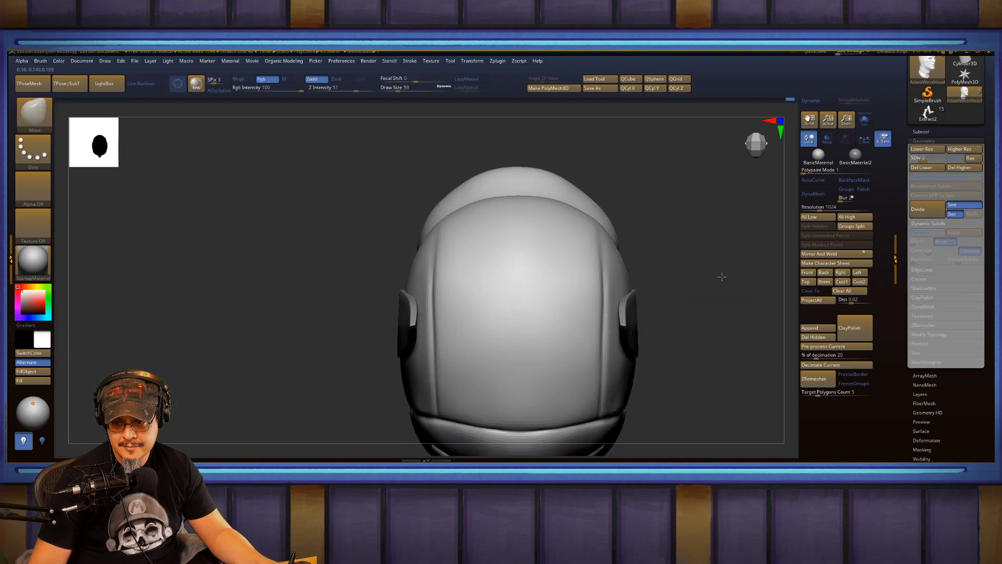
alt+drag(721, 276, 652, 277)
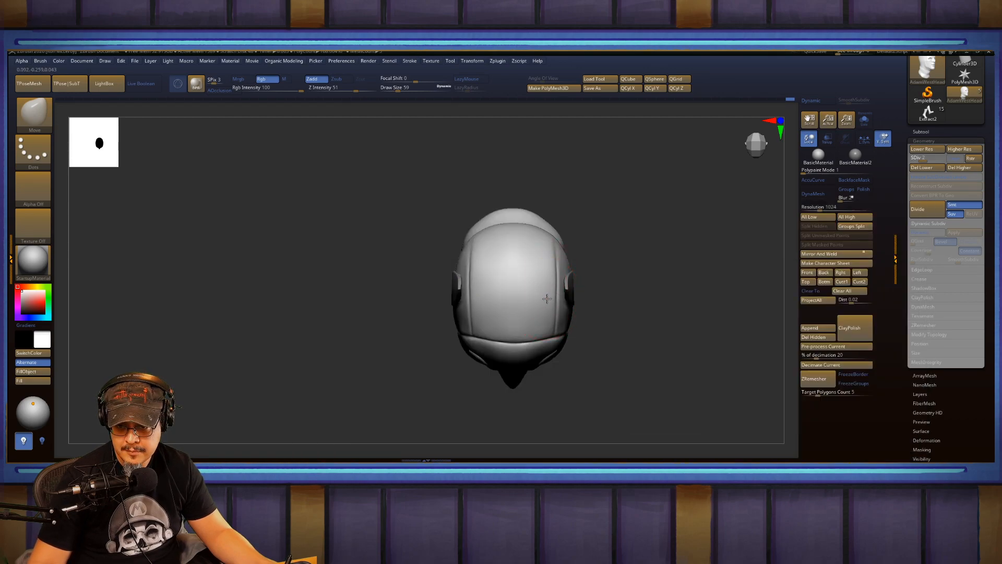
key(s)
drag(553, 297, 550, 297)
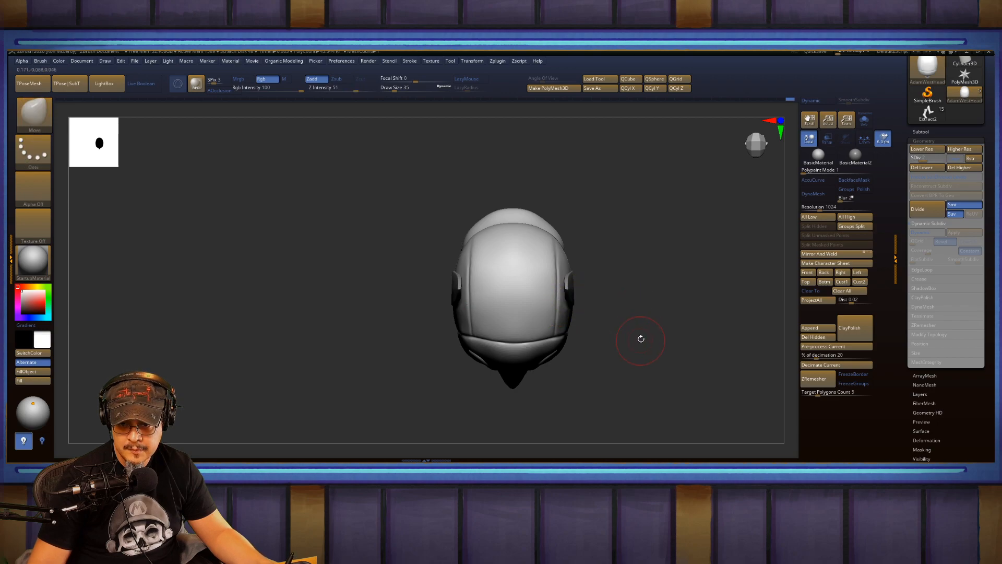
mouse_move(640, 338)
mouse_down()
mouse_move(658, 232)
mouse_move(643, 333)
mouse_move(643, 256)
mouse_move(652, 271)
mouse_move(651, 257)
mouse_move(687, 247)
mouse_move(702, 261)
mouse_move(695, 287)
mouse_up()
Adjust the sides and back of the cowl with the Move brush, enlarging the draw size to 83.
key(s)
key(s)
drag(602, 268, 599, 268)
drag(595, 269, 552, 239)
drag(659, 208, 691, 220)
key(s)
drag(524, 238, 532, 237)
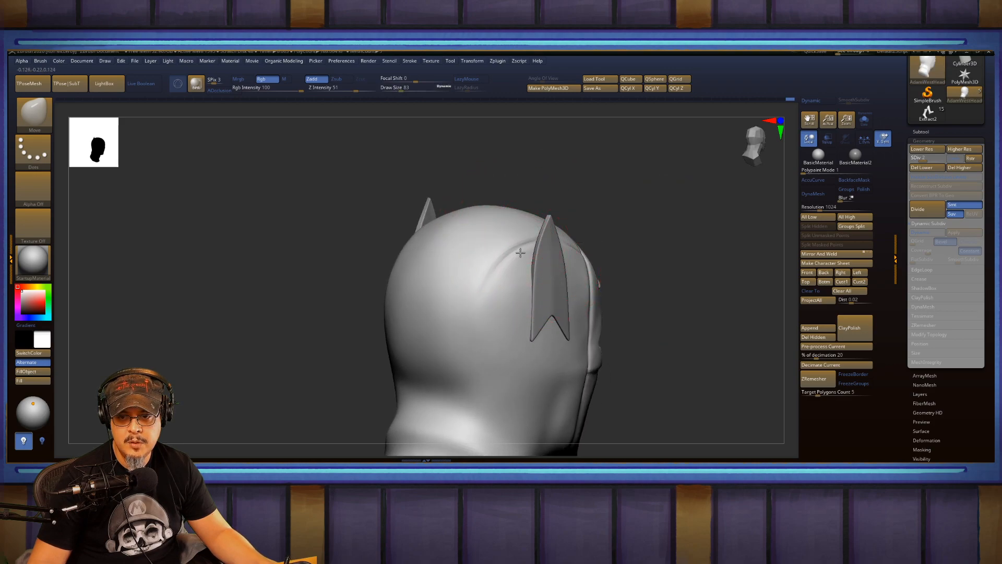
Compare the cowl and neck in profile and adjust the cowl edge beside the cheek with the Move brush at draw size 23.
drag(669, 231, 495, 240)
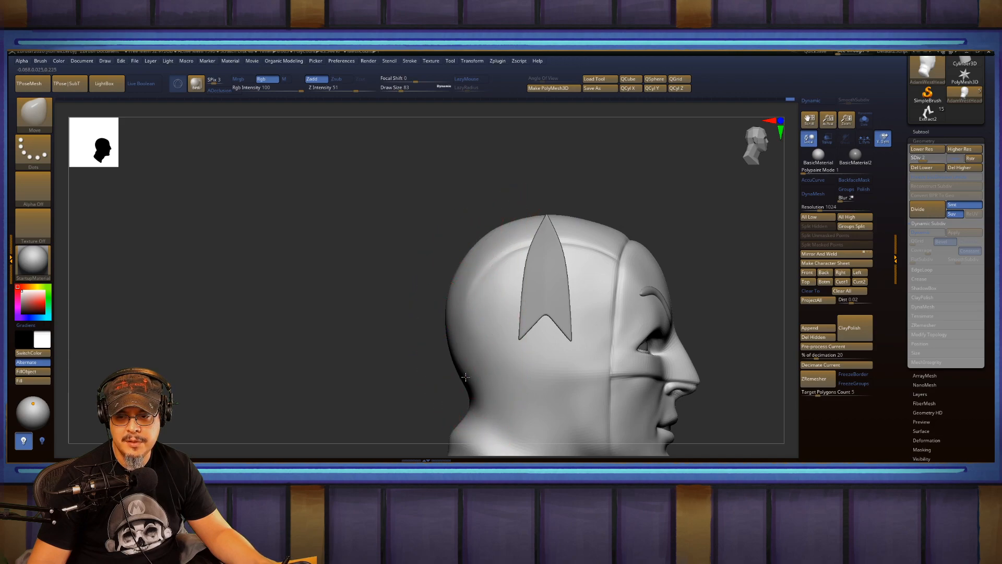
alt+drag(427, 372, 467, 256)
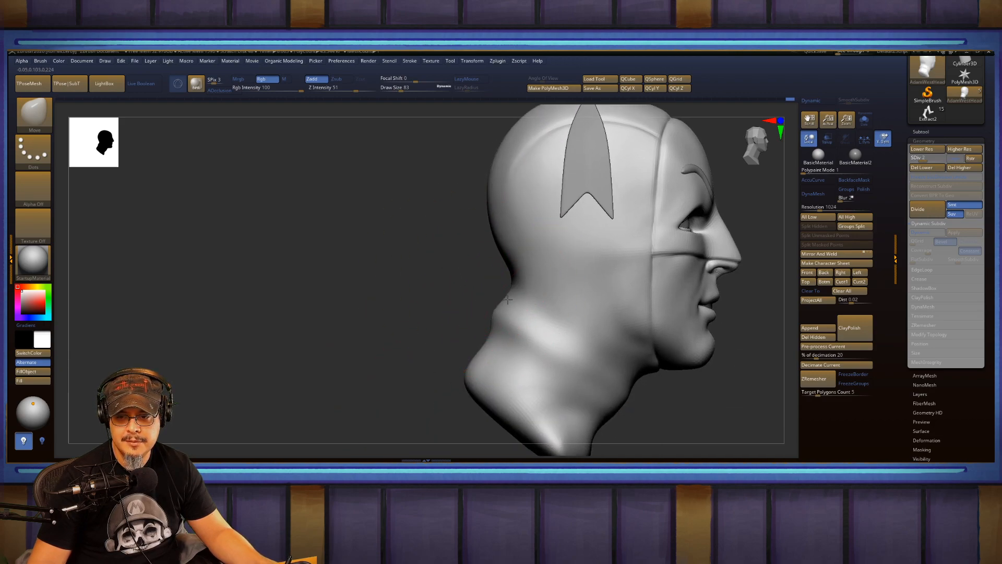
drag(440, 293, 447, 313)
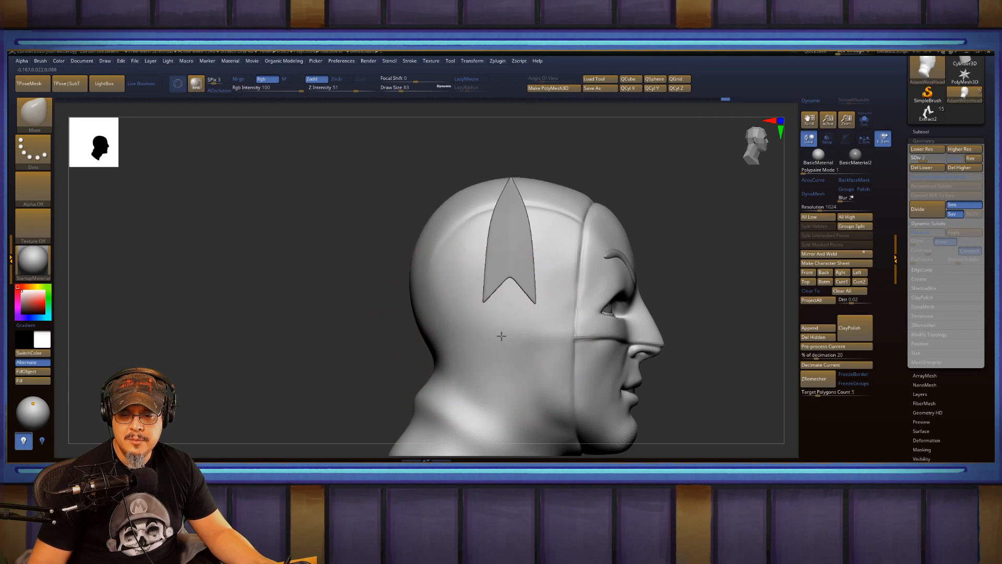
drag(691, 263, 673, 268)
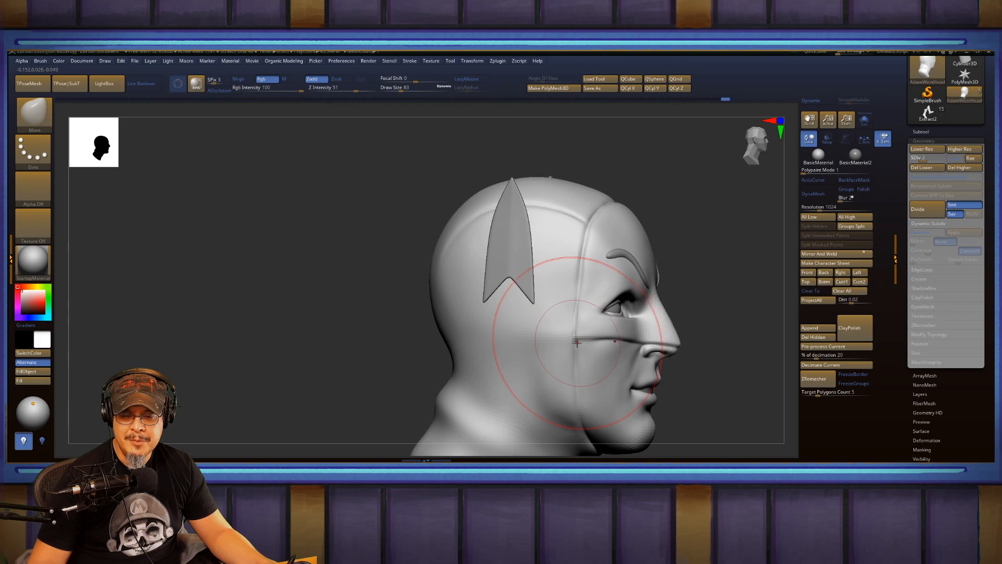
key(s)
drag(584, 342, 565, 342)
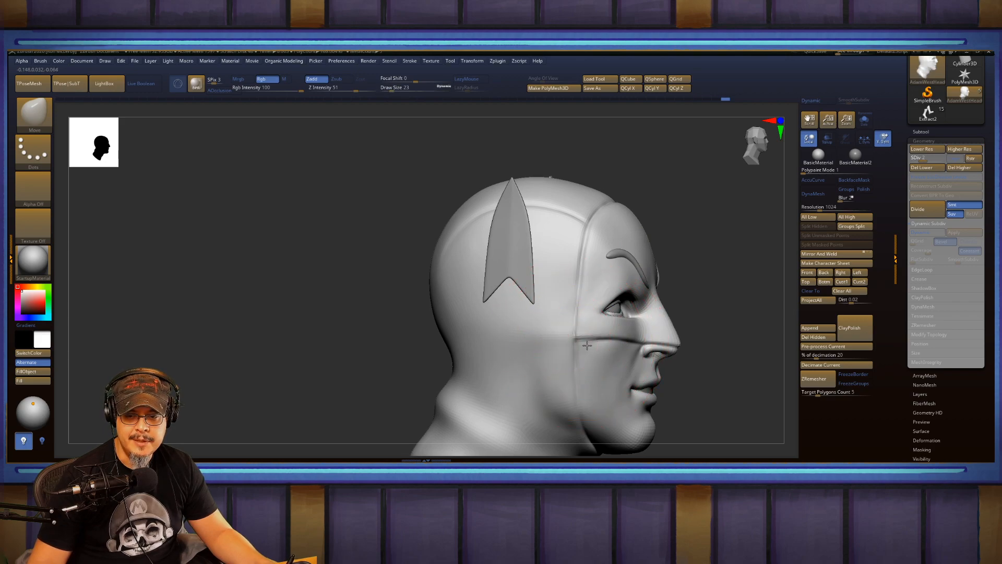
Examine the chin, mouth and cowl opening in close-up, three-quarter and full front views.
drag(720, 281, 699, 274)
alt+drag(391, 340, 433, 329)
key(shift)
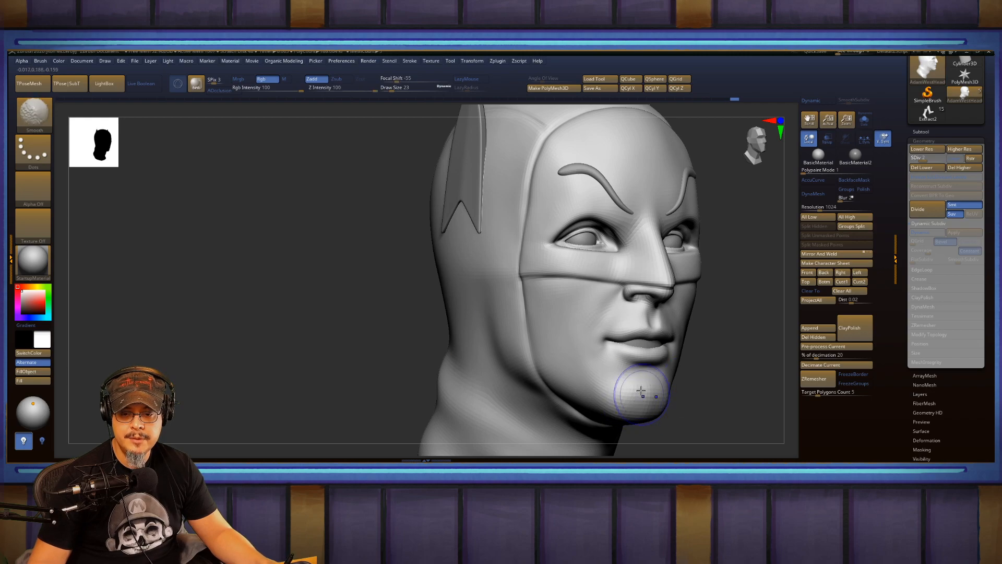
alt+drag(707, 299, 581, 224)
mouse_move(677, 265)
mouse_down()
mouse_move(643, 260)
mouse_move(690, 299)
mouse_move(709, 290)
mouse_move(579, 307)
mouse_move(630, 325)
mouse_up()
key(f)
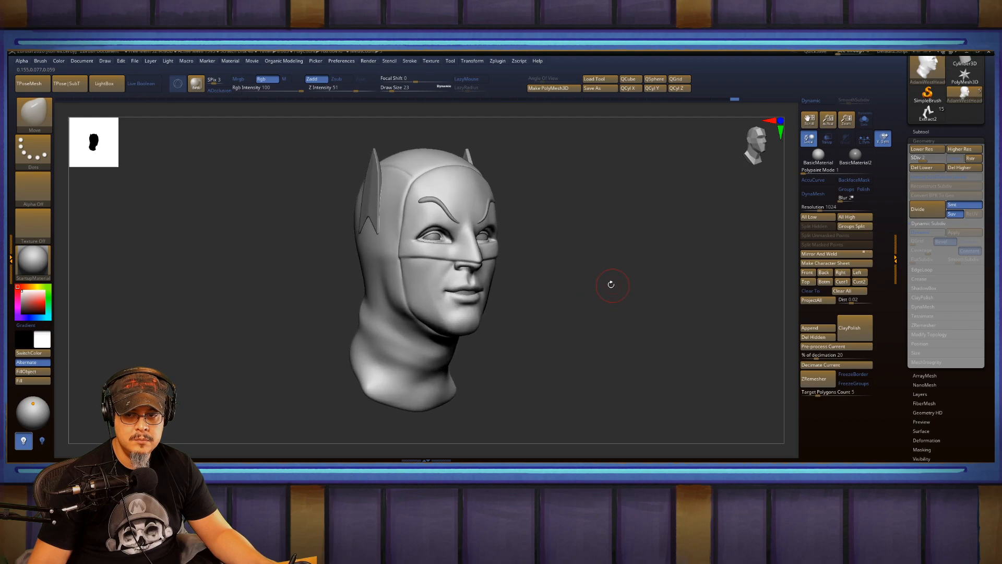
alt+drag(611, 283, 772, 245)
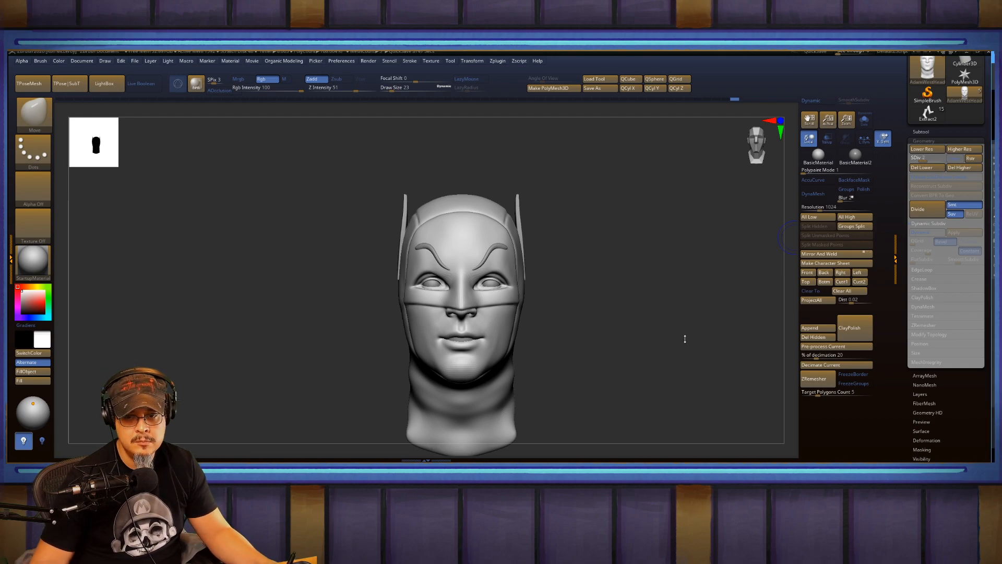
drag(631, 301, 693, 324)
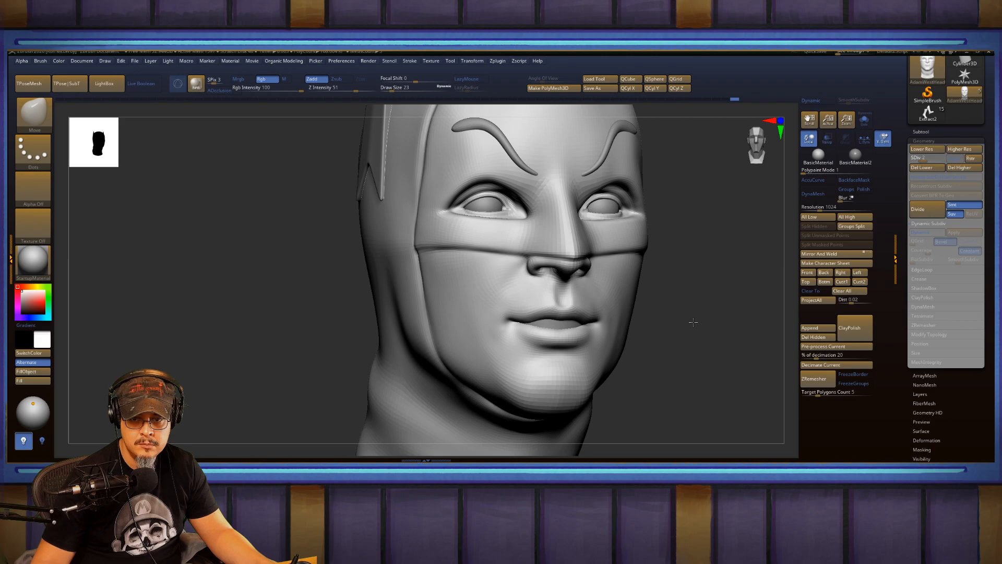
mouse_move(692, 317)
mouse_down()
mouse_move(684, 316)
mouse_move(699, 334)
mouse_move(598, 268)
mouse_up()
Refine the nose base and cheek area with the FormSoft brush at draw size 23 and Z intensity 3.
key(b)
key(f)
key(s)
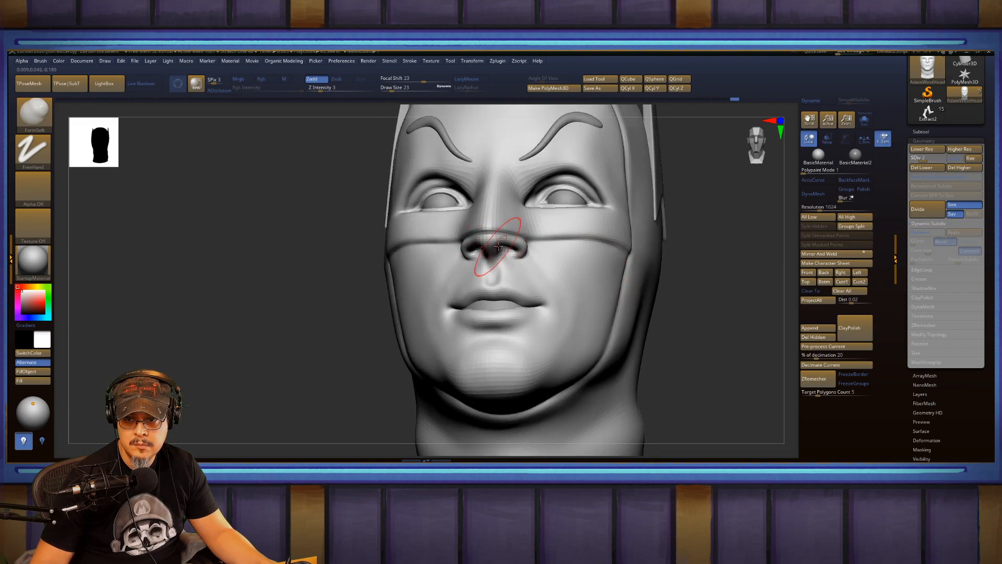
drag(704, 269, 718, 238)
alt+drag(659, 252, 712, 318)
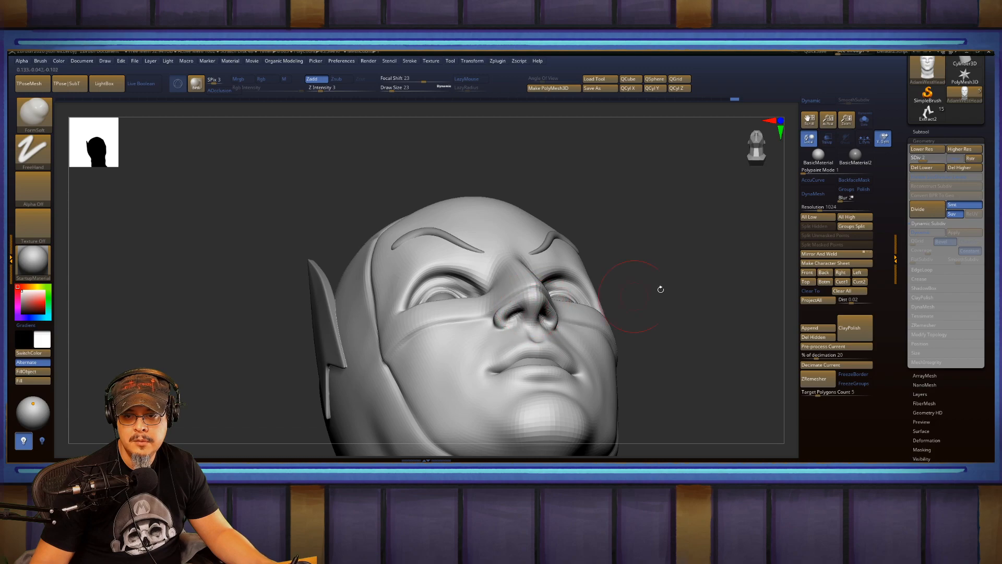
drag(661, 289, 547, 304)
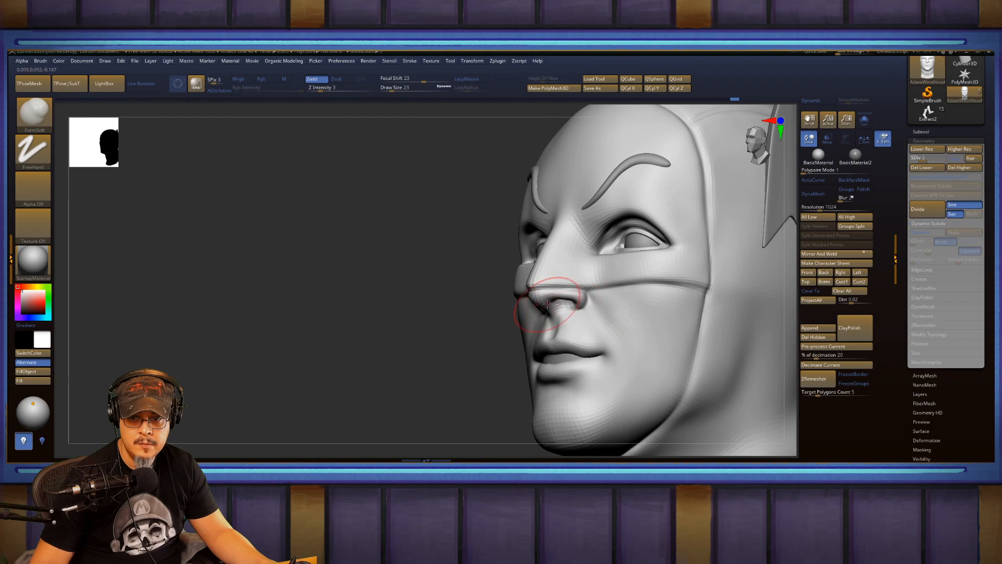
drag(435, 339, 523, 343)
drag(665, 311, 547, 269)
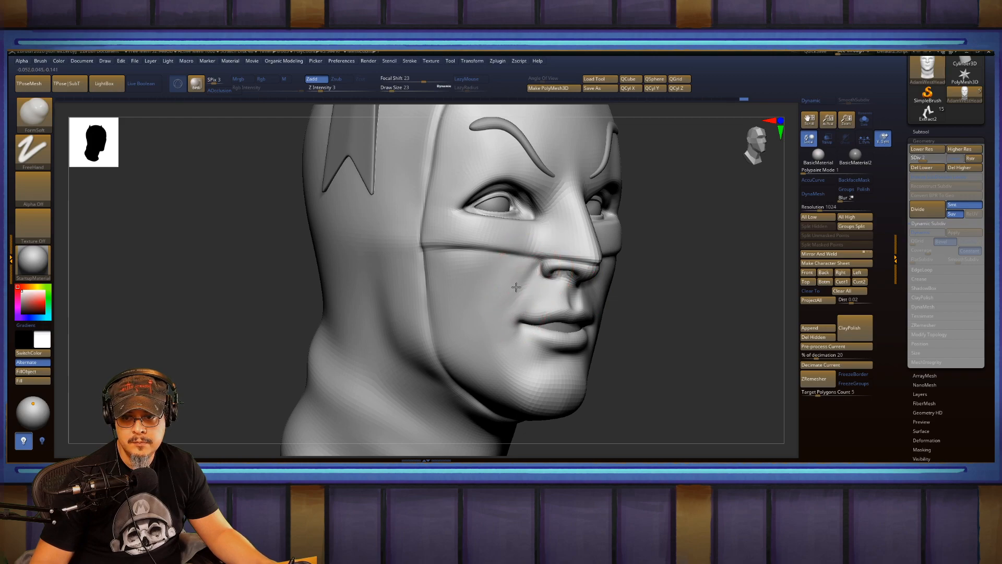
Soften the area between the nose, cheek and mouth corner with FormSoft and smoothing strokes, undoing one stroke.
key(shift)
drag(696, 259, 527, 303)
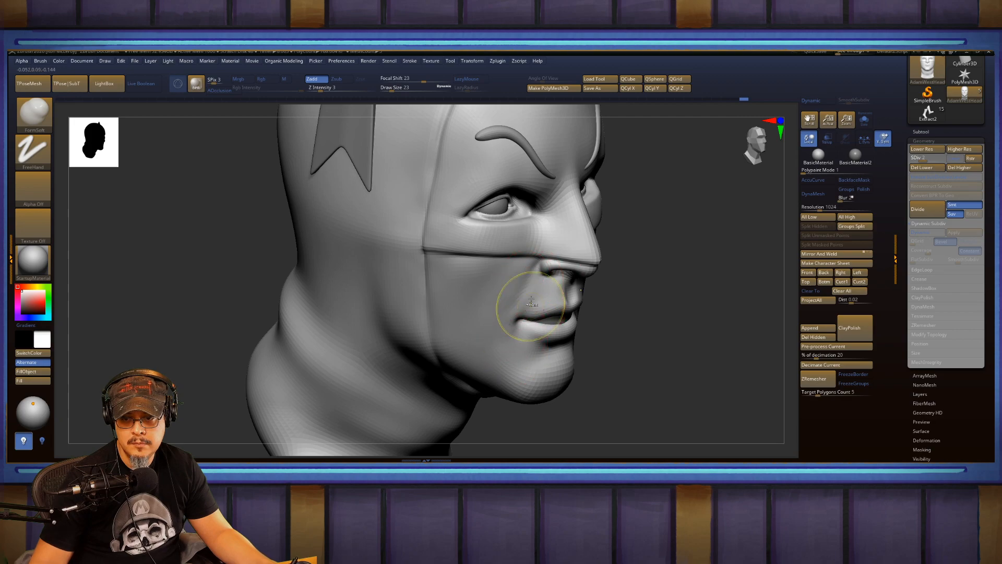
key(ctrl+z)
key(shift)
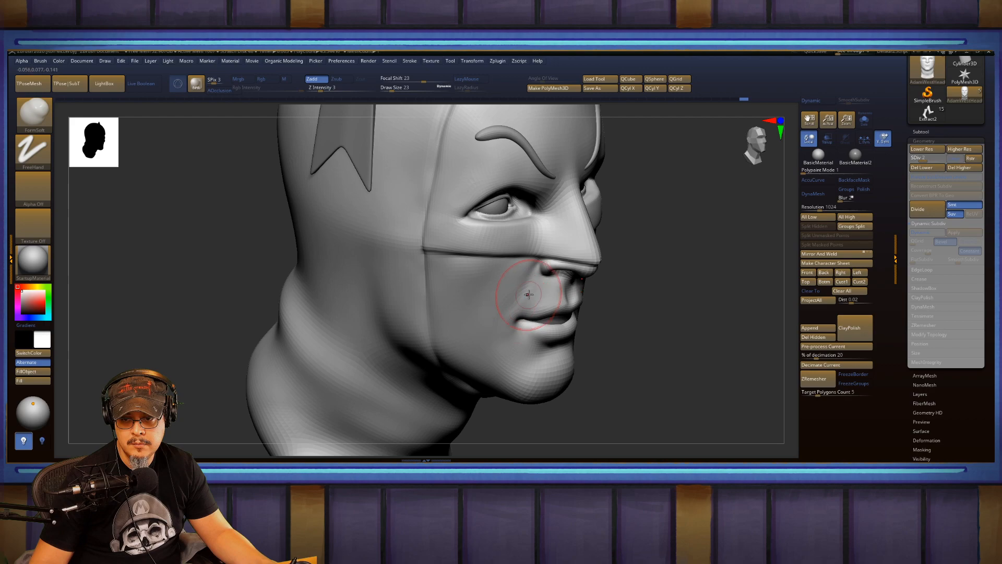
key(shift)
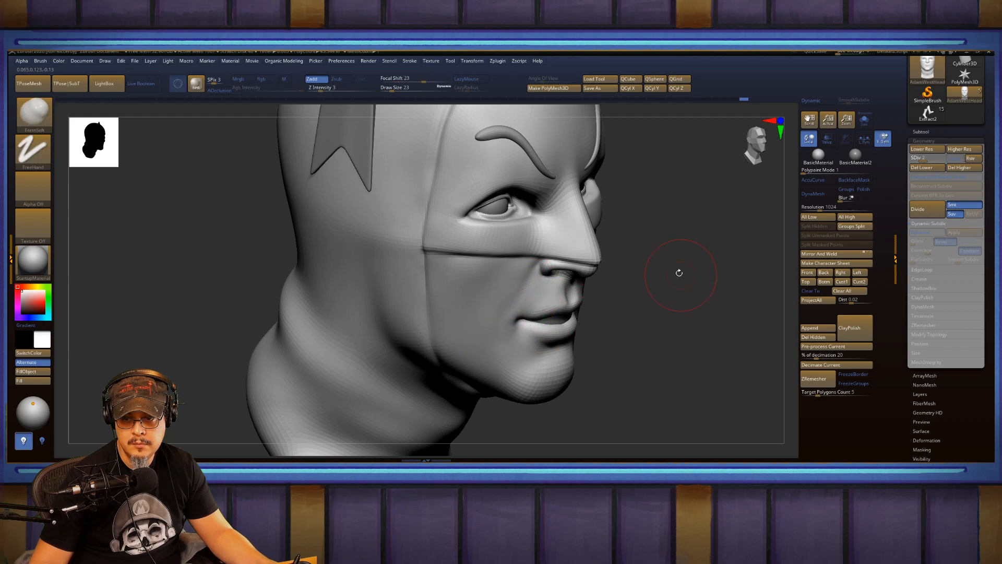
mouse_move(678, 271)
mouse_down()
mouse_move(671, 248)
mouse_move(659, 286)
mouse_move(669, 299)
mouse_move(691, 299)
mouse_up()
key(f)
Select the Move brush and examine the head from above, in profile and from the front.
key(b)
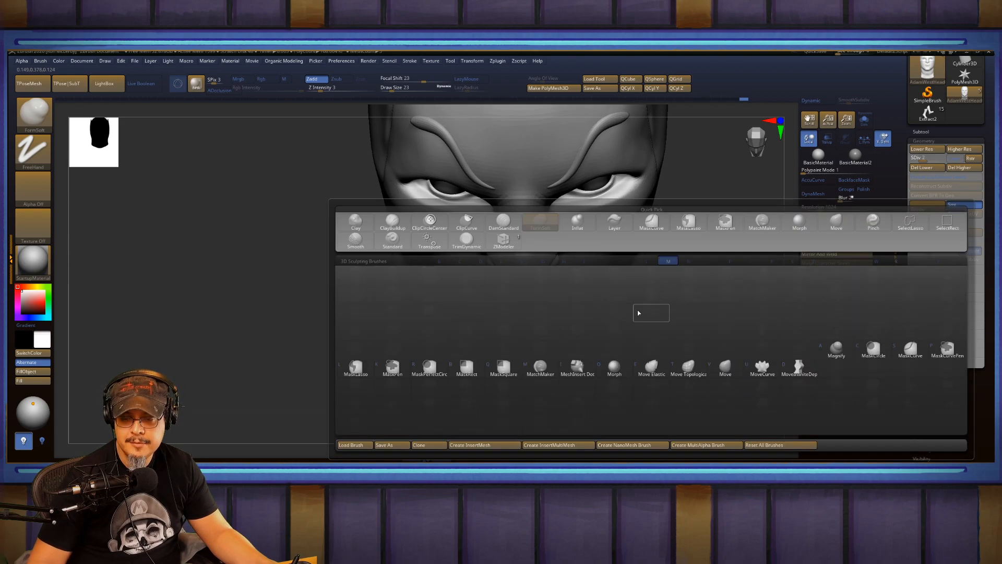
key(m)
key(v)
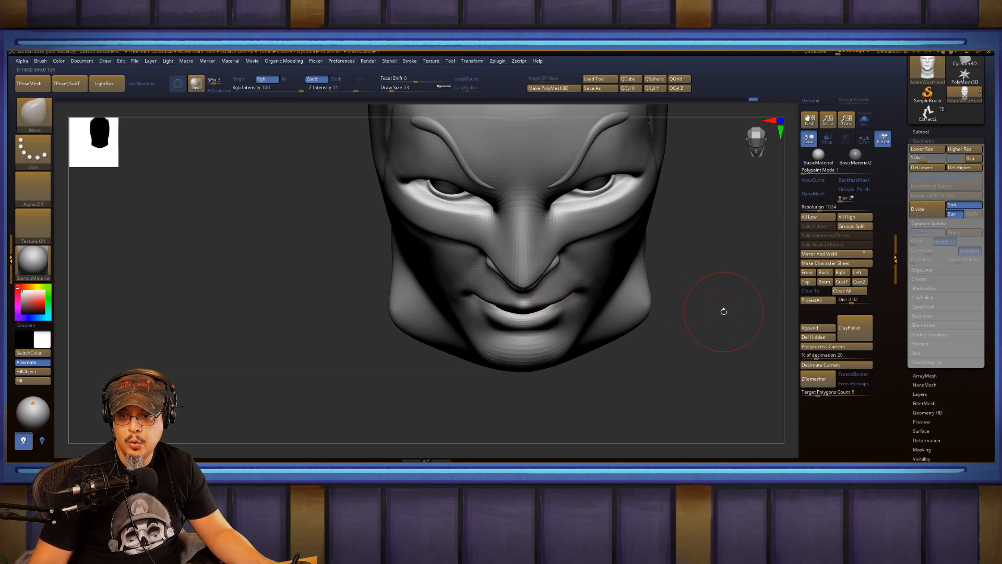
drag(723, 224, 713, 268)
key(f)
drag(649, 282, 703, 342)
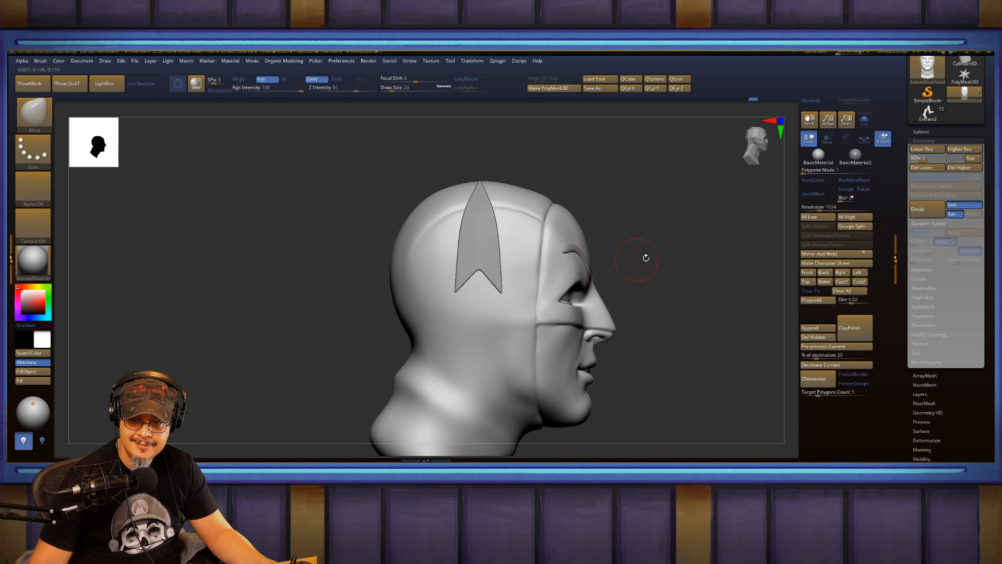
alt+drag(646, 258, 673, 284)
alt+drag(694, 231, 652, 261)
drag(237, 324, 233, 327)
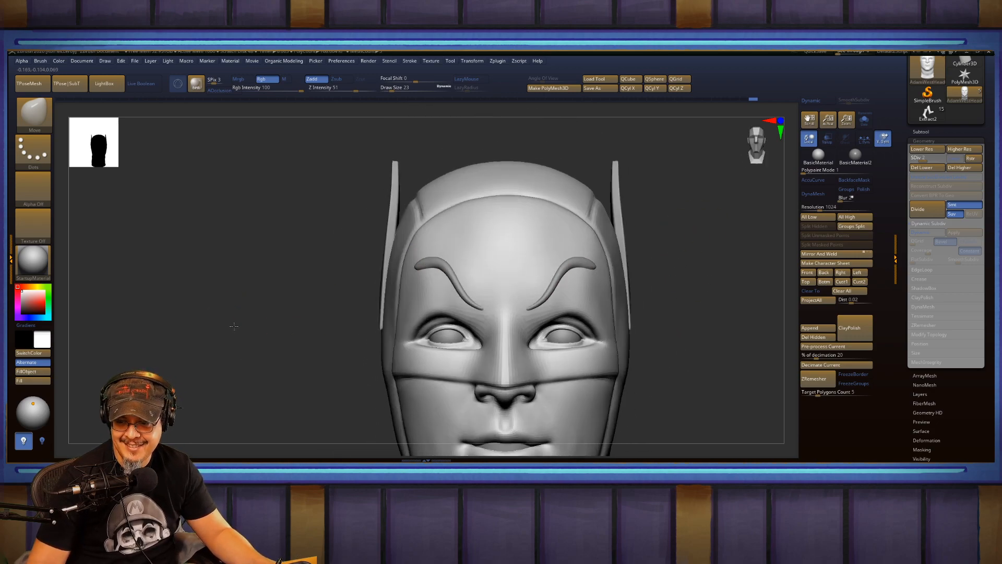
Adjust the upper corner of the cowl's face opening with the Move brush at draw size 46.
key(s)
drag(689, 270, 687, 269)
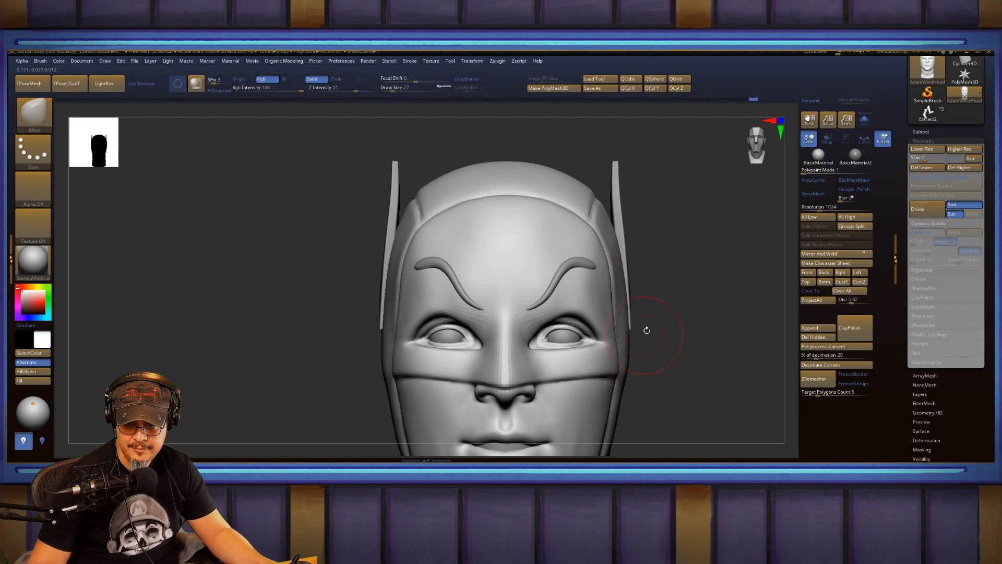
mouse_move(646, 330)
alt+mouse_down()
mouse_move(666, 298)
mouse_move(634, 295)
mouse_move(675, 313)
mouse_move(700, 300)
mouse_move(672, 290)
mouse_move(597, 300)
mouse_move(653, 316)
mouse_move(634, 313)
mouse_move(655, 286)
mouse_move(667, 328)
mouse_move(666, 271)
mouse_move(644, 270)
alt+mouse_up()
key(s)
mouse_move(579, 259)
mouse_down()
mouse_move(592, 243)
mouse_move(570, 230)
mouse_up()
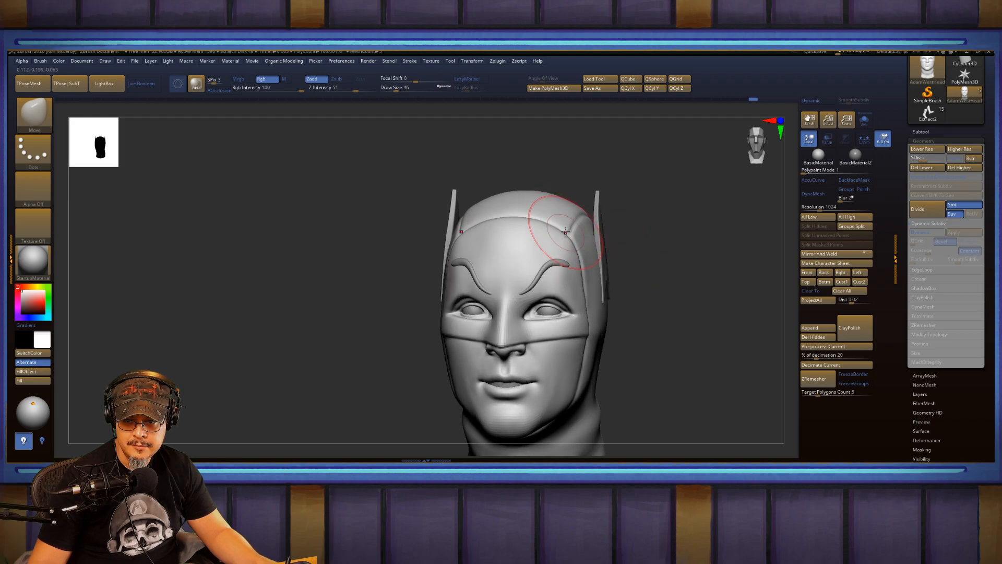
Reshape the lower end of the neck in profile with the Move brush at draw size 128.
drag(647, 235, 490, 230)
alt+drag(420, 289, 337, 284)
mouse_move(366, 346)
alt+mouse_down()
mouse_move(371, 290)
mouse_move(470, 354)
alt+mouse_up()
mouse_move(553, 398)
mouse_down()
mouse_move(559, 338)
mouse_move(593, 298)
mouse_move(609, 346)
mouse_move(634, 300)
mouse_move(634, 319)
mouse_move(678, 320)
mouse_up()
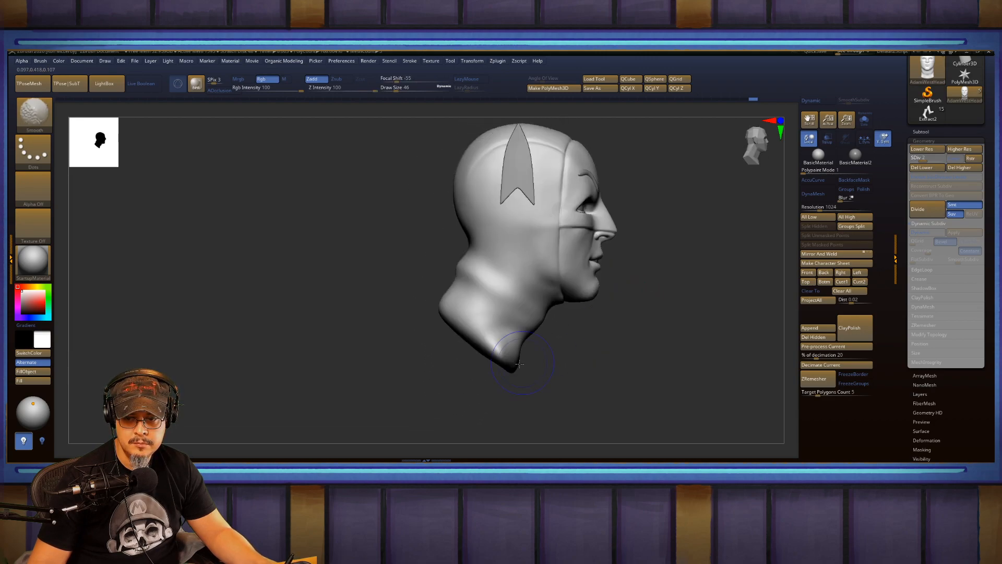
key(s)
drag(523, 364, 519, 366)
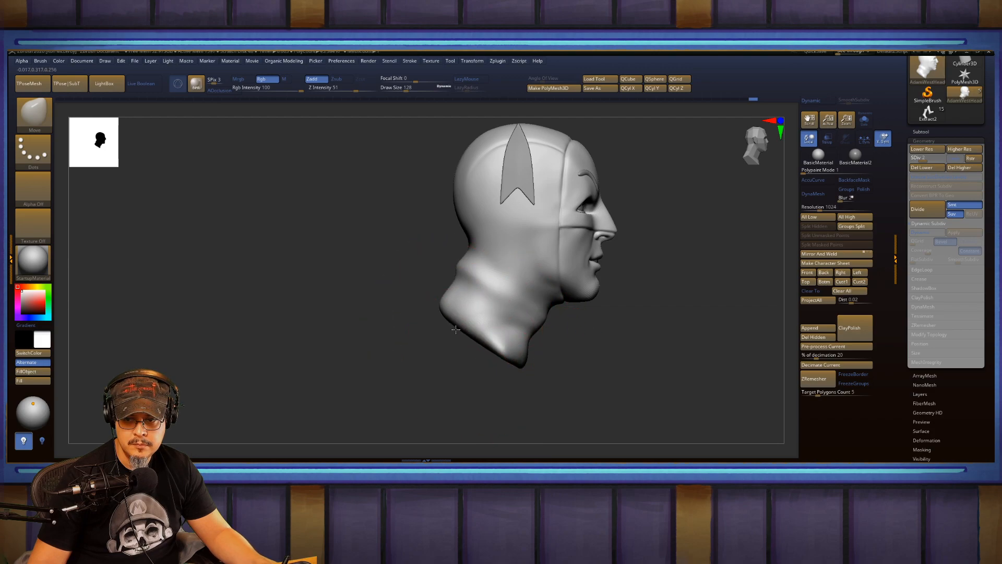
shift+drag(450, 352, 669, 332)
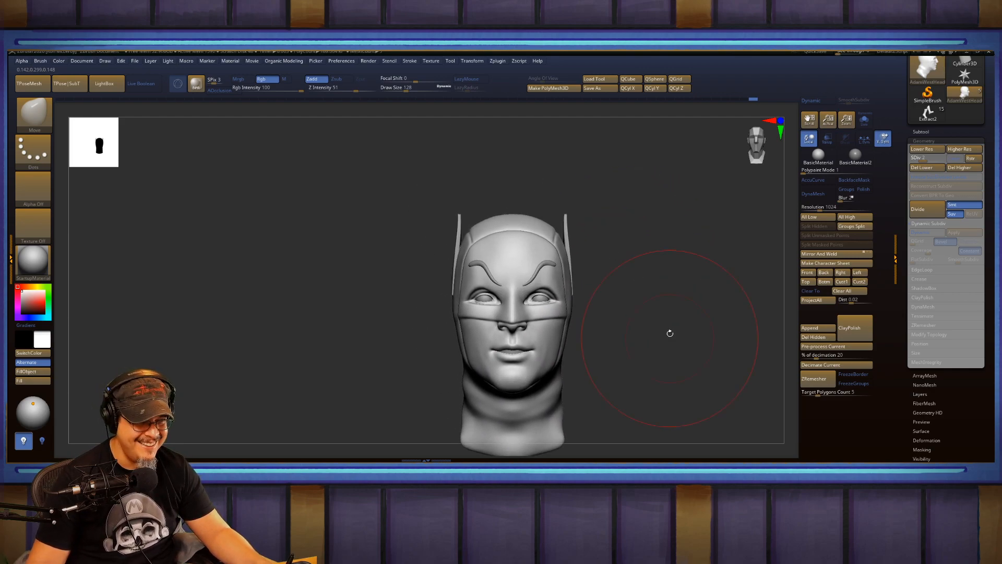
Select the cowl ears' subtool, isolate it and show its polygon wireframe.
shift+drag(631, 256, 646, 297)
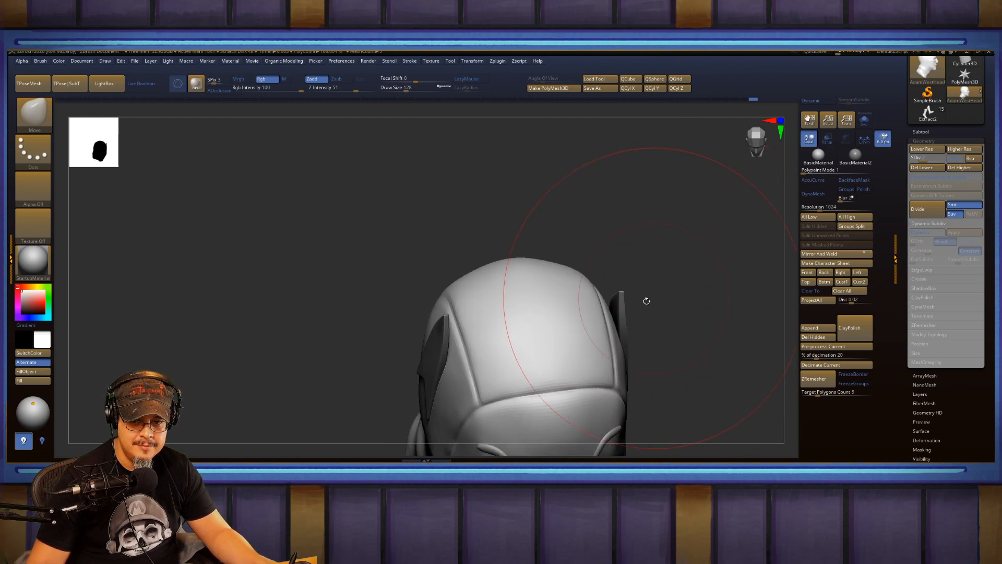
alt+click(621, 307)
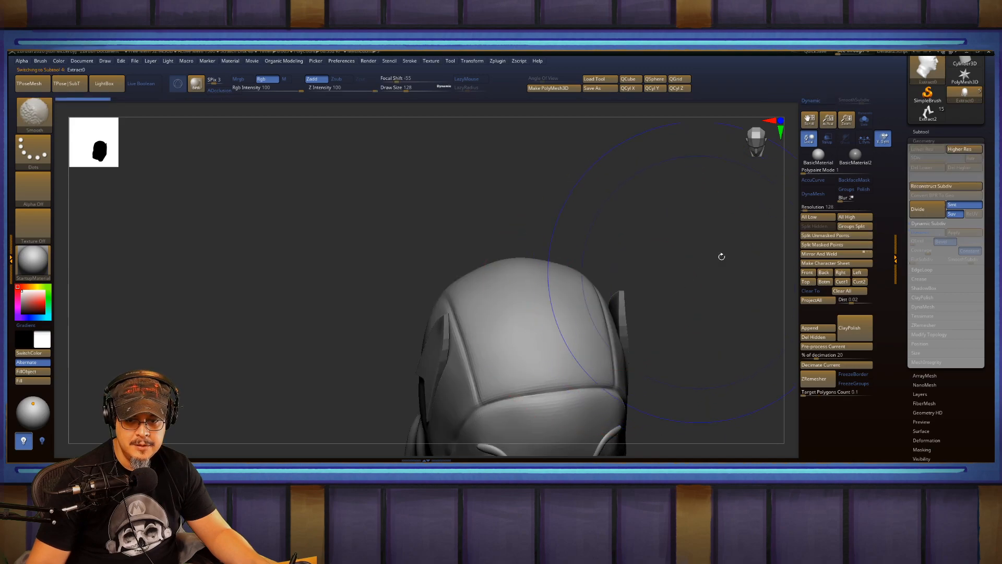
click(863, 120)
drag(669, 269, 695, 304)
key(shift+f)
Reduce the draw size to 11, turn on Dynamic Subdiv for the ears and mask part of the ear geometry in profile.
key(s)
mouse_move(622, 314)
mouse_down()
mouse_move(606, 318)
mouse_move(599, 307)
mouse_move(621, 305)
mouse_up()
mouse_move(698, 316)
mouse_down()
mouse_move(709, 329)
mouse_move(726, 266)
mouse_move(697, 323)
mouse_move(711, 331)
mouse_move(677, 266)
mouse_up()
key(d)
key(ctrl)
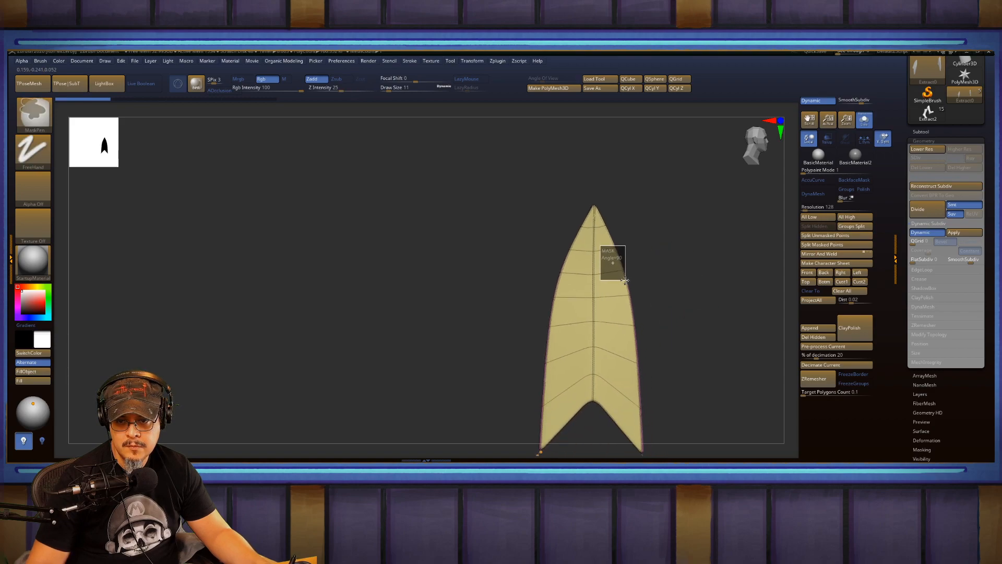
mouse_move(582, 243)
ctrl+mouse_down()
mouse_move(606, 273)
mouse_move(604, 365)
mouse_move(666, 306)
mouse_move(706, 331)
mouse_move(655, 336)
mouse_move(665, 307)
mouse_move(605, 308)
mouse_move(659, 307)
mouse_move(650, 268)
mouse_move(630, 307)
mouse_move(628, 283)
mouse_move(611, 300)
mouse_move(650, 300)
mouse_move(665, 330)
mouse_move(586, 268)
mouse_move(564, 235)
ctrl+mouse_up()
ctrl+drag(560, 231, 561, 224)
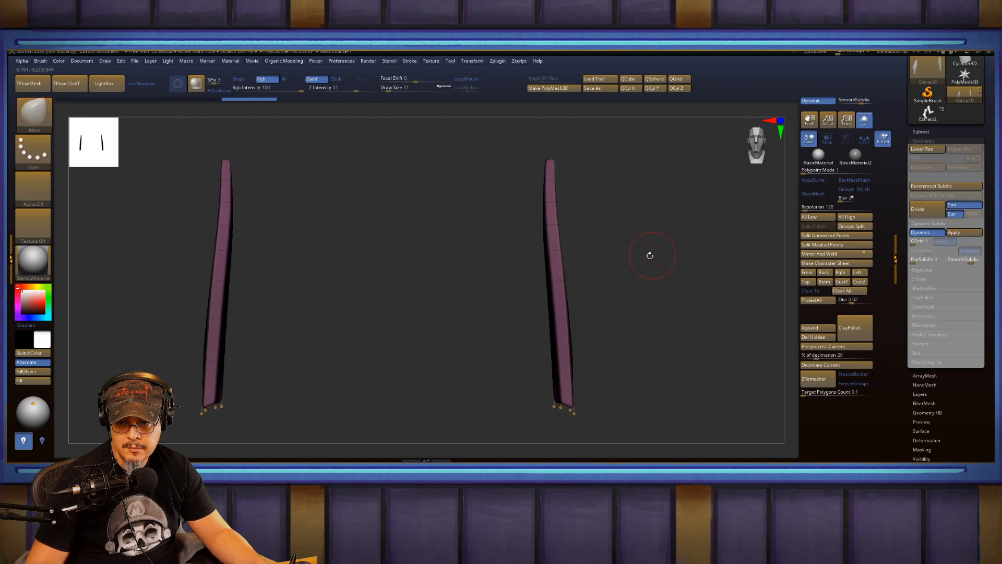
Show the whole head again and move the ears' inner part inward toward the cowl and slightly down with the transform gizmo.
drag(649, 255, 577, 257)
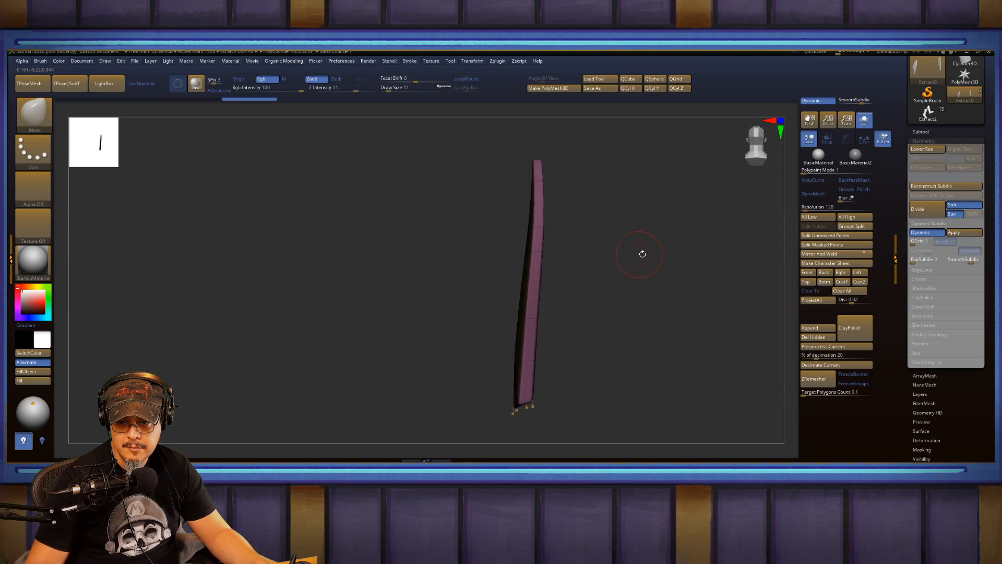
drag(642, 253, 628, 264)
click(863, 124)
key(w)
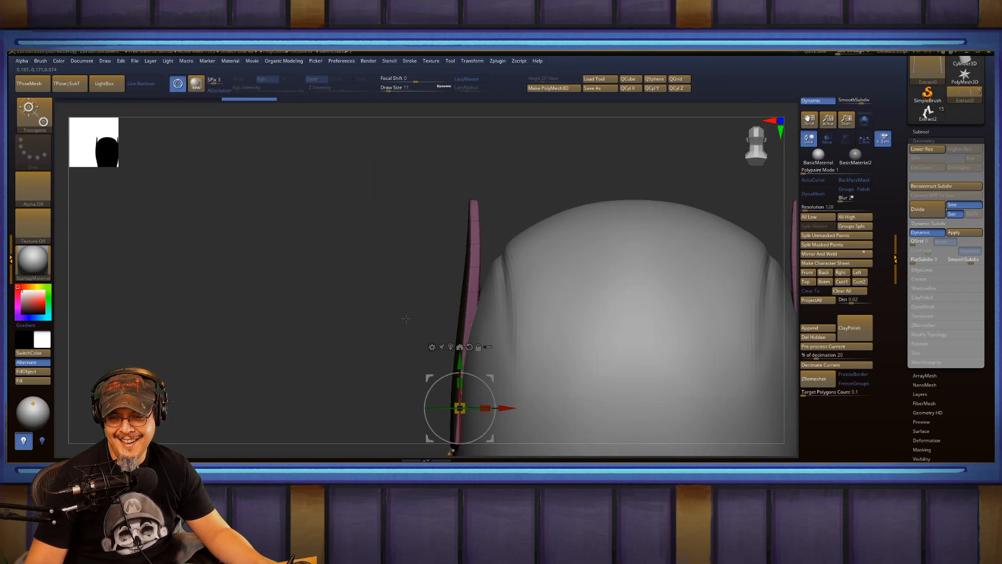
drag(323, 323, 402, 323)
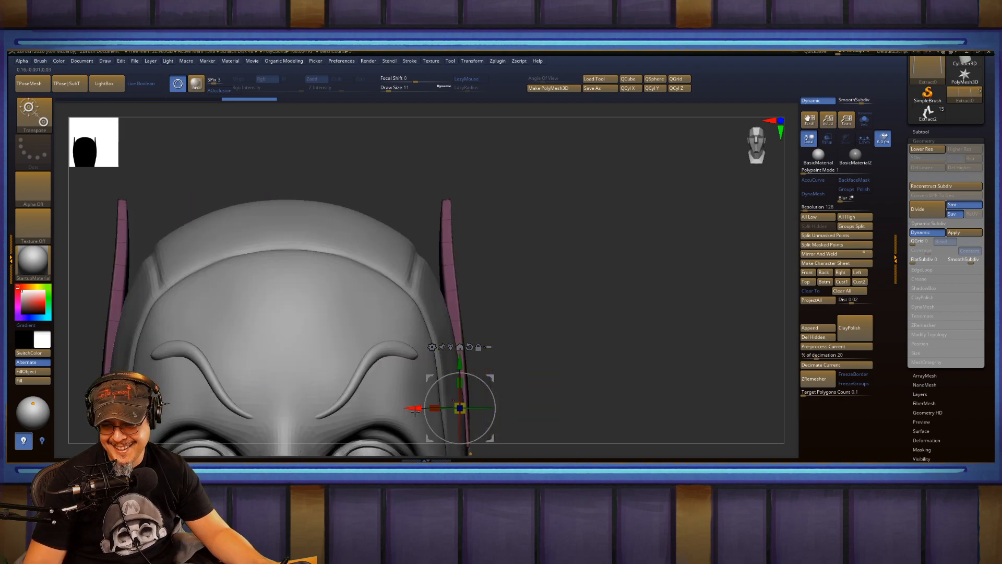
drag(415, 412, 396, 412)
alt+drag(577, 298, 644, 241)
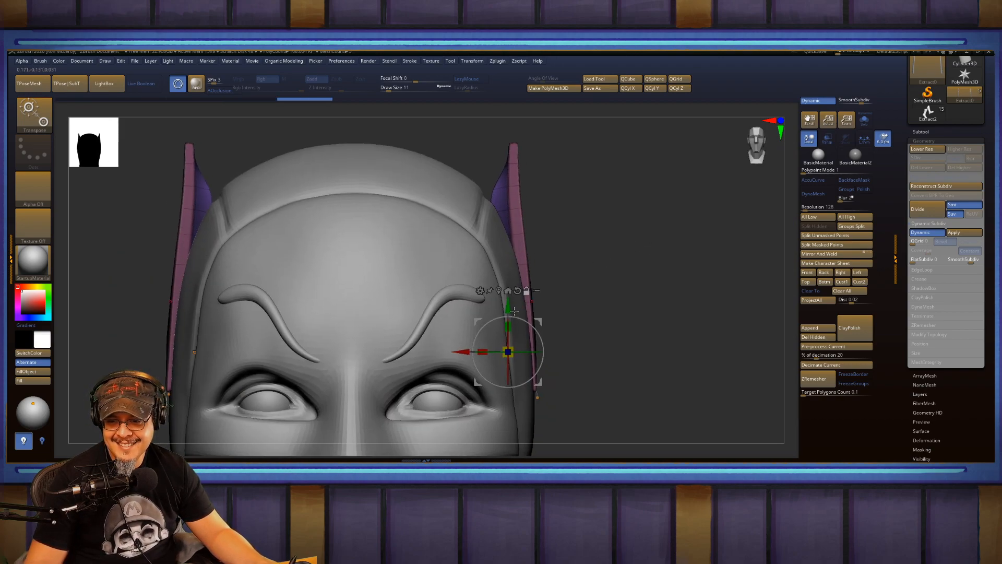
drag(507, 308, 507, 319)
mouse_move(565, 283)
alt+mouse_down()
mouse_move(573, 358)
mouse_move(572, 299)
mouse_move(652, 295)
mouse_move(619, 276)
alt+mouse_up()
key(q)
shift+drag(716, 229, 728, 225)
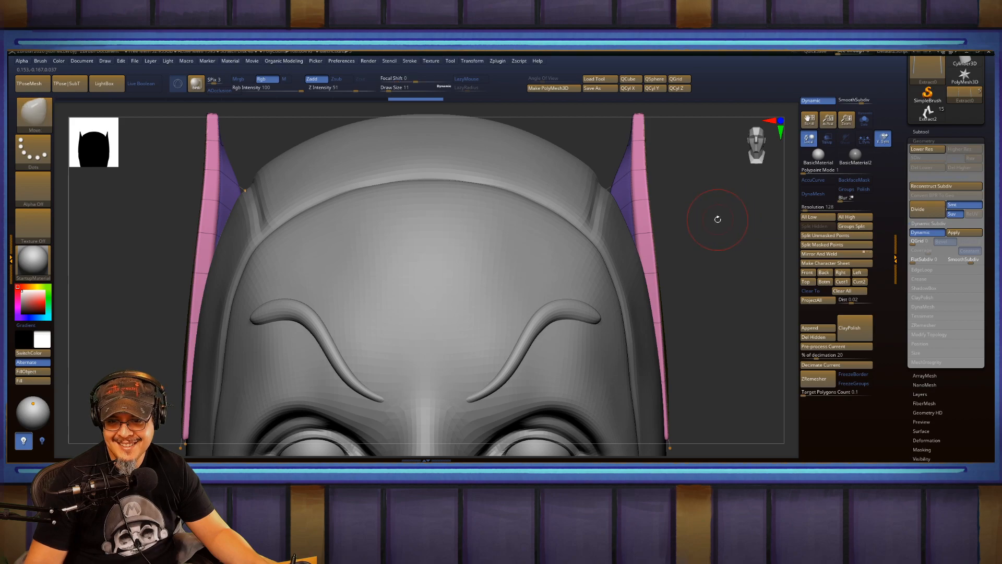
Hide the ears' wireframe and adjust the unmasked inner part of the ears against the cowl with the transform gizmo.
key(shift+f)
alt+drag(671, 252, 633, 272)
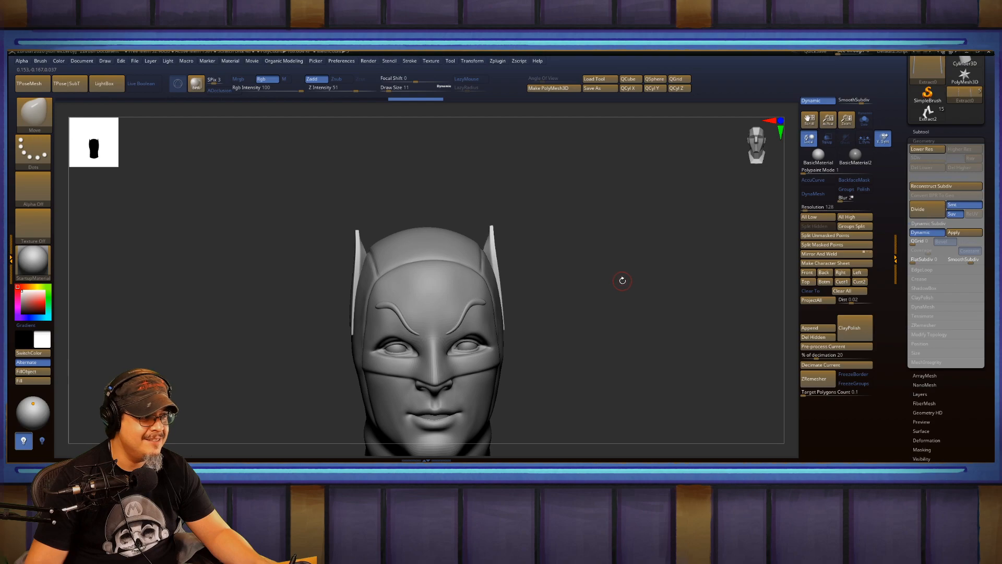
key(ctrl)
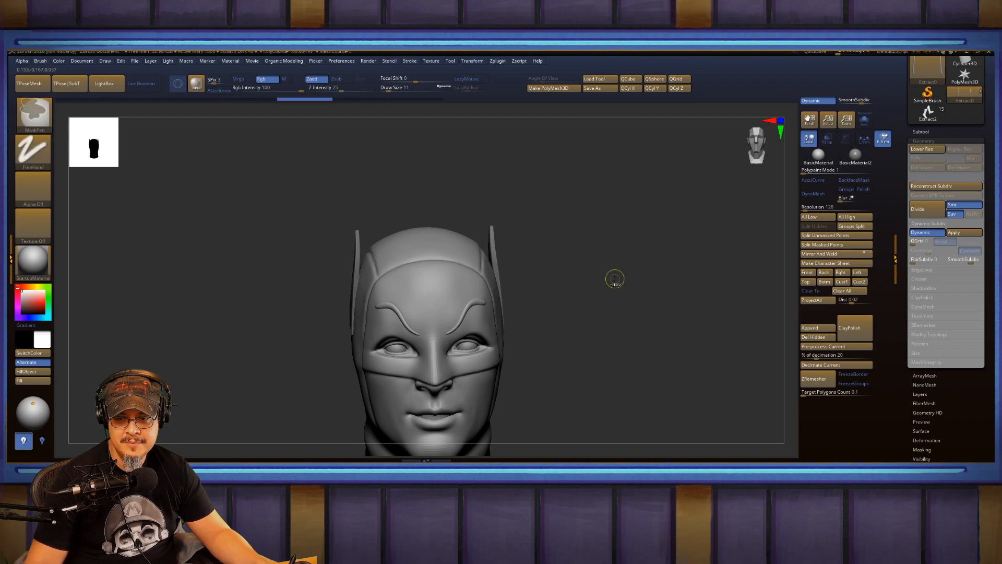
key(ctrl+shift)
key(w)
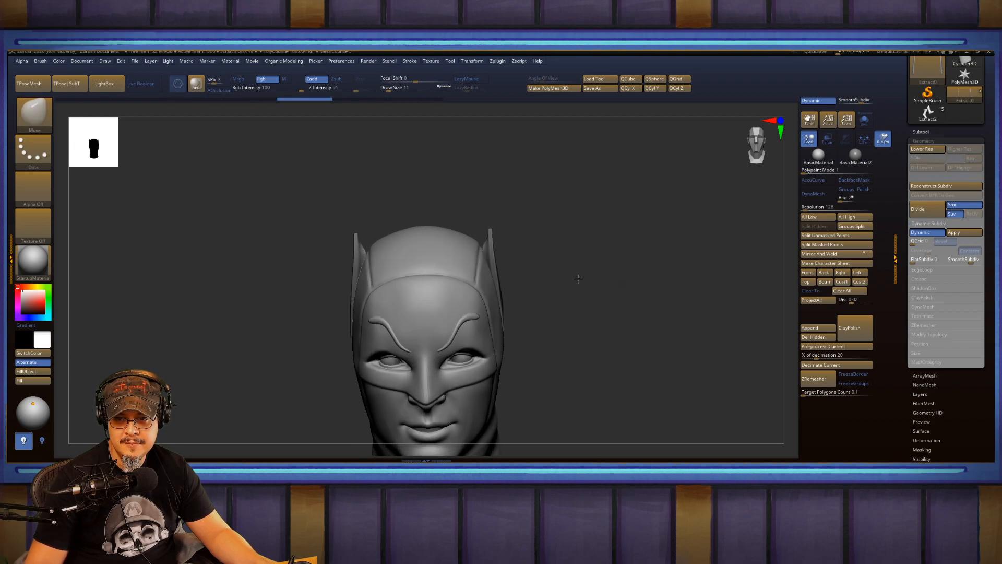
key(q)
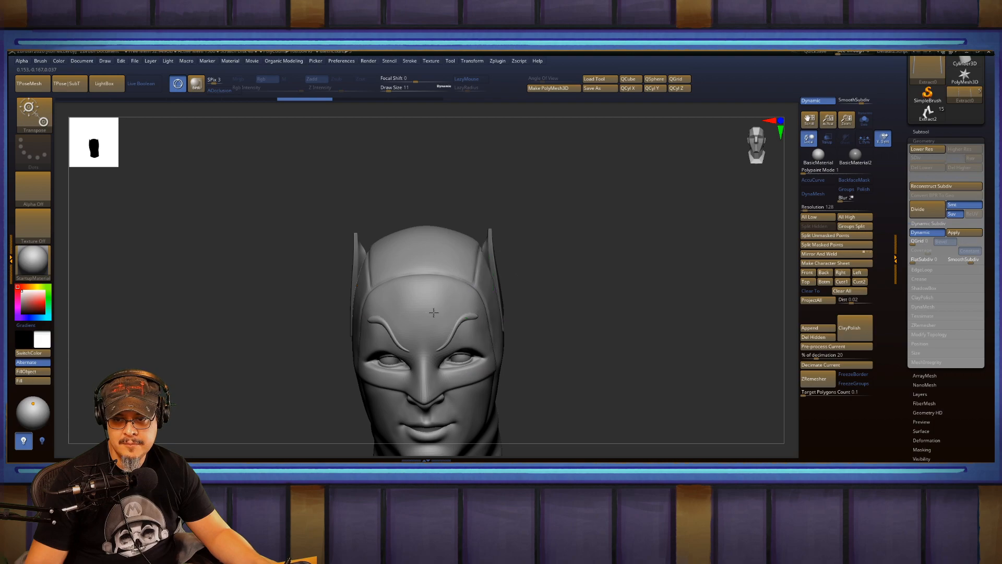
key(w)
drag(447, 311, 451, 310)
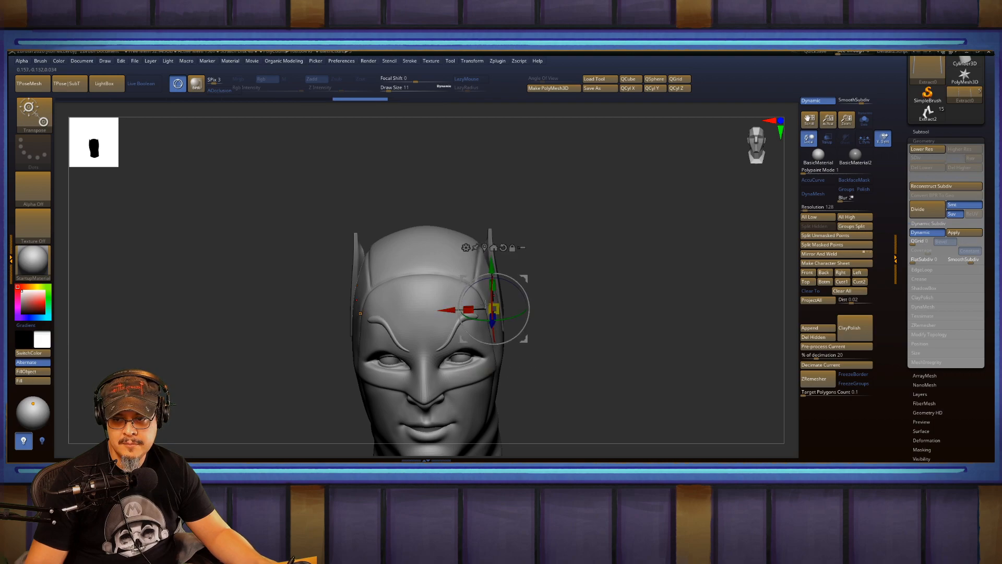
key(q)
mouse_move(564, 274)
mouse_down()
mouse_move(610, 273)
mouse_move(588, 273)
mouse_move(595, 290)
mouse_move(597, 264)
mouse_move(495, 262)
mouse_up()
key(w)
key(q)
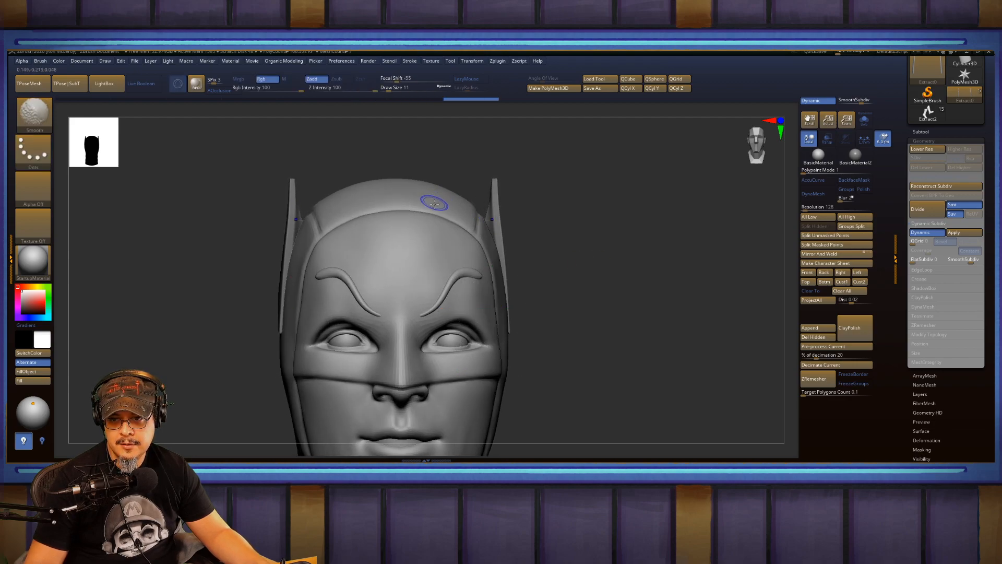
Clear the ears' mask and bend their lower part to follow the side of the cowl with the Move brush at draw size 59.
mouse_move(581, 220)
ctrl+mouse_down()
mouse_move(587, 257)
mouse_move(519, 248)
ctrl+mouse_up()
mouse_move(374, 270)
mouse_down()
mouse_move(407, 268)
mouse_move(365, 266)
mouse_up()
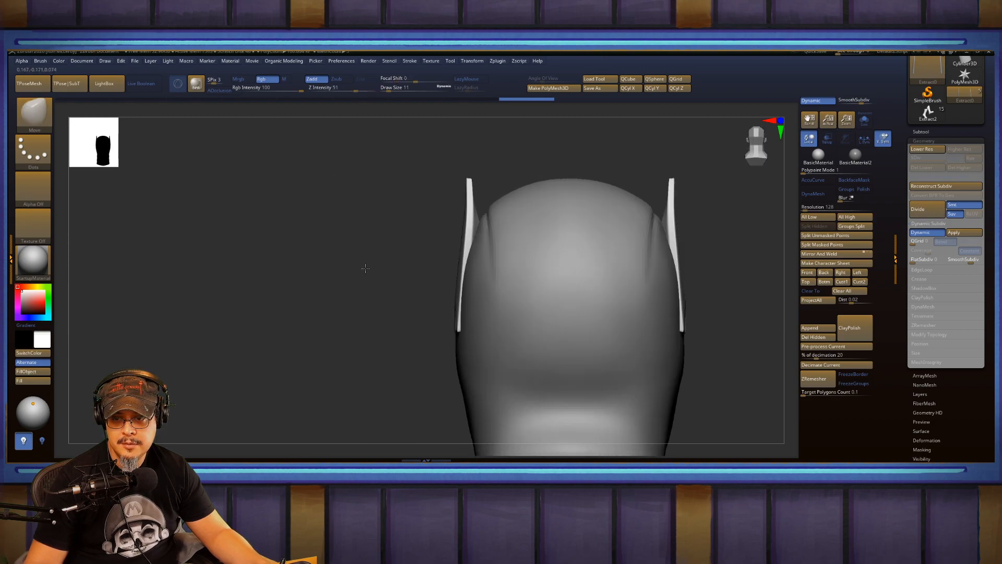
key(s)
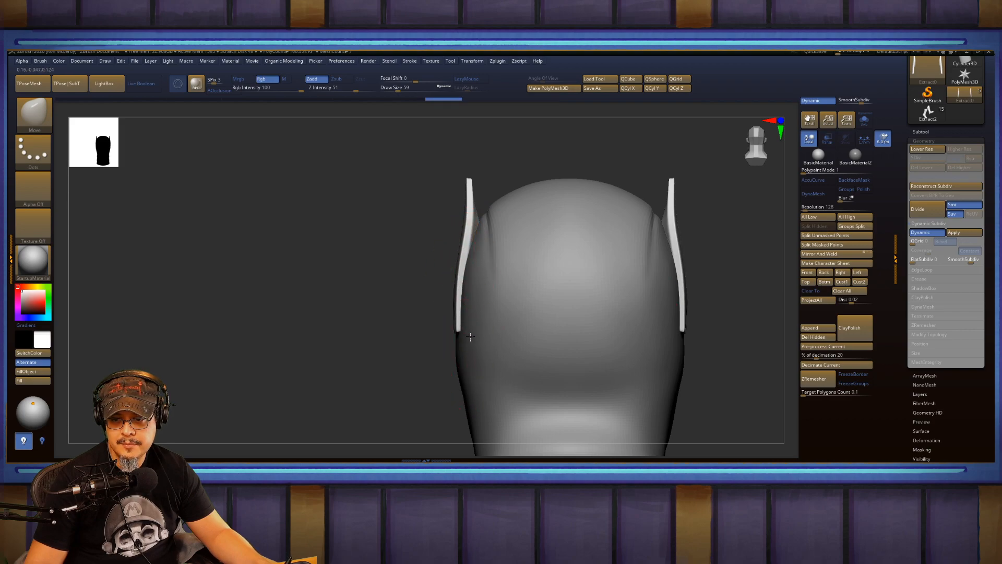
mouse_move(393, 282)
mouse_down()
mouse_move(512, 311)
mouse_move(537, 293)
mouse_move(540, 329)
mouse_up()
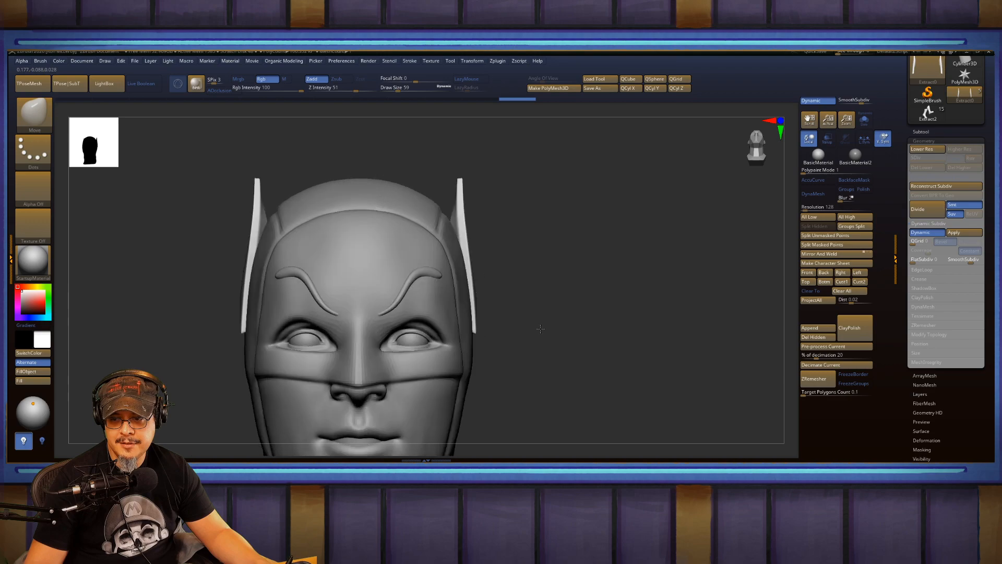
key(f)
key(f)
key(f)
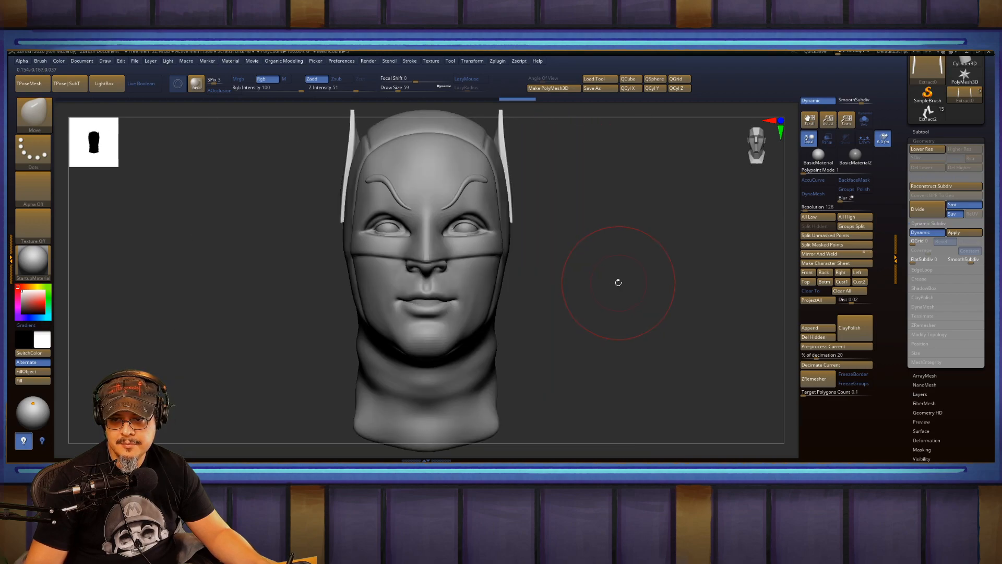
drag(617, 282, 631, 322)
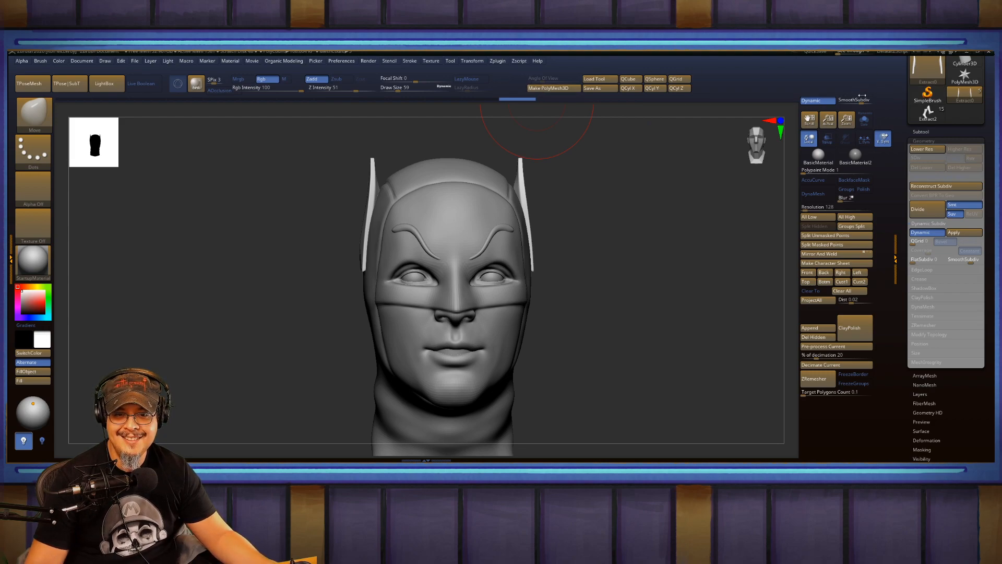
Soften the hard edges of the cowl ears by adjusting their crease settings.
click(924, 278)
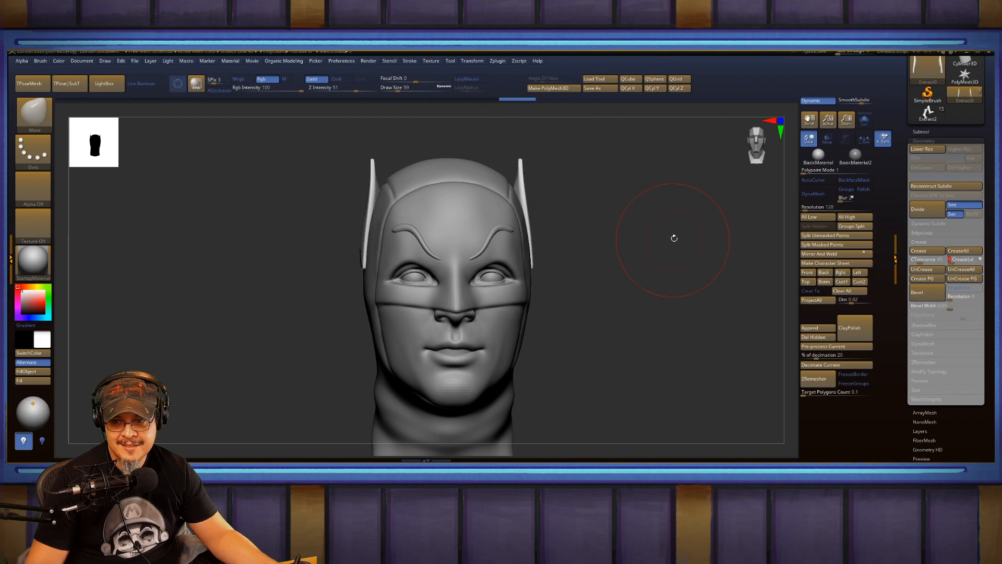
drag(673, 236, 693, 217)
key(shift+f)
key(shift+f)
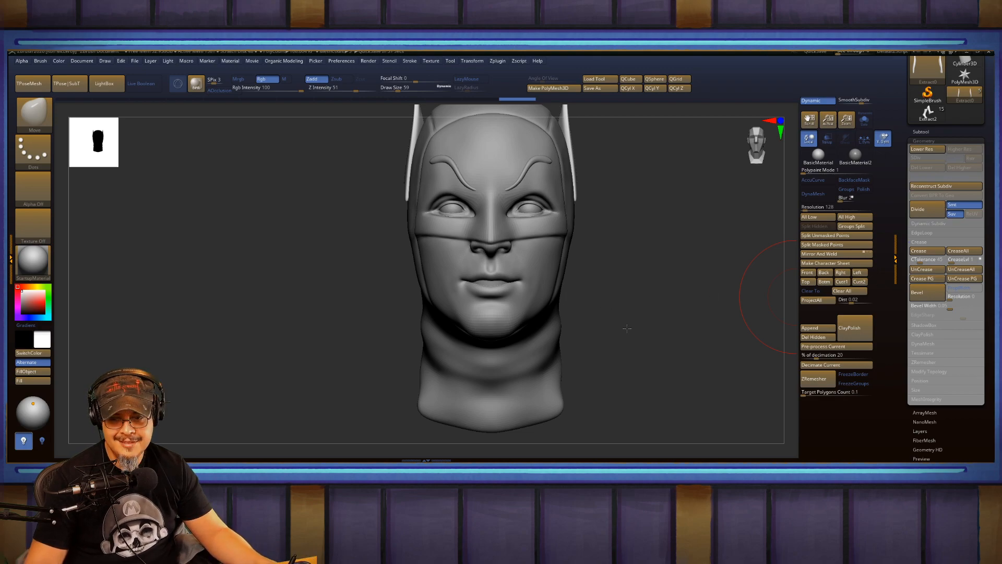
Select the AdamWestHead02 subtool from behind and turn the head to profile.
mouse_move(626, 334)
mouse_down()
mouse_move(659, 334)
mouse_move(670, 357)
mouse_move(691, 299)
mouse_move(687, 311)
mouse_move(715, 299)
mouse_move(694, 318)
mouse_move(667, 308)
mouse_move(700, 304)
mouse_up()
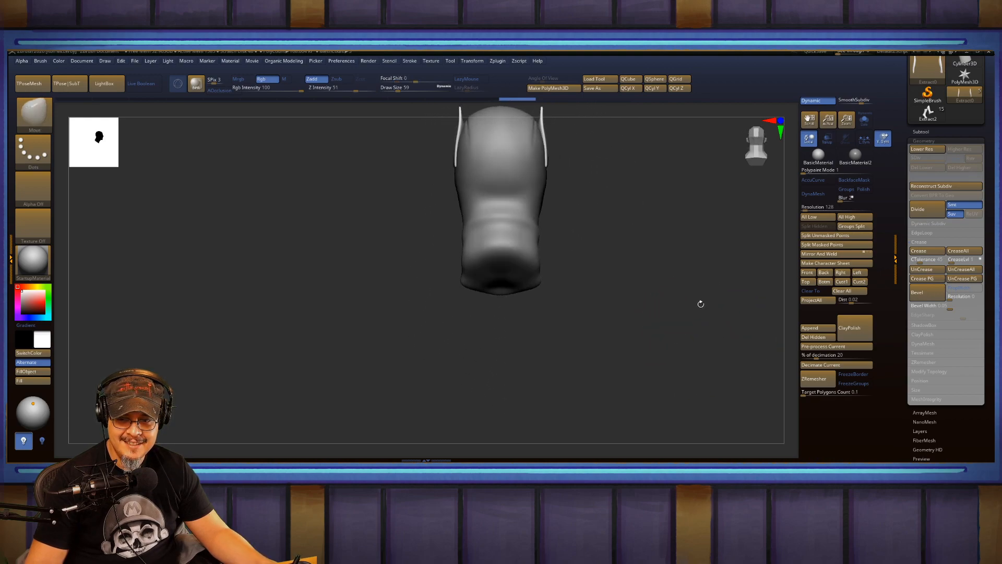
mouse_move(620, 262)
alt+mouse_down()
mouse_move(681, 331)
mouse_move(653, 276)
alt+mouse_up()
alt+click(583, 339)
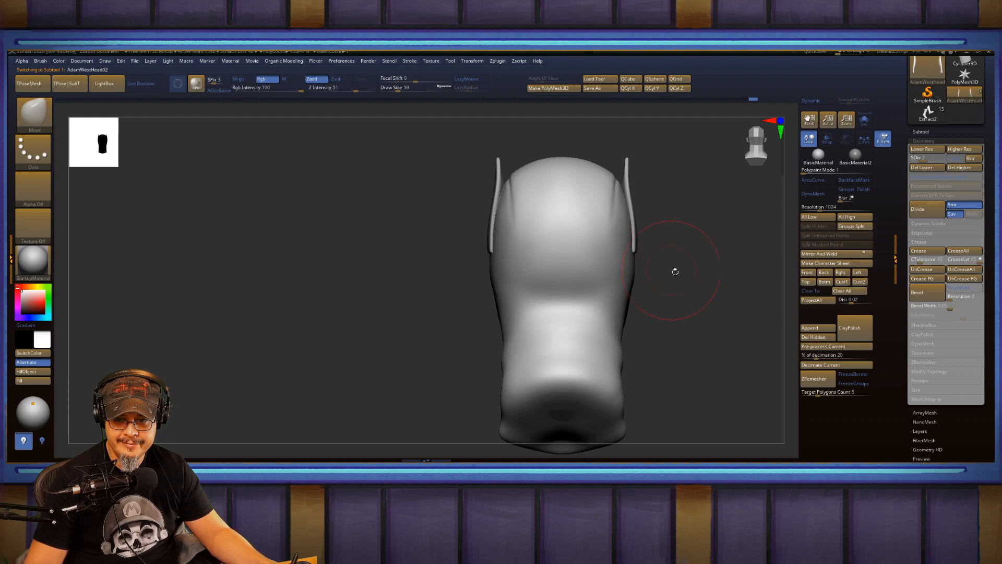
drag(675, 271, 619, 266)
alt+drag(537, 305, 484, 338)
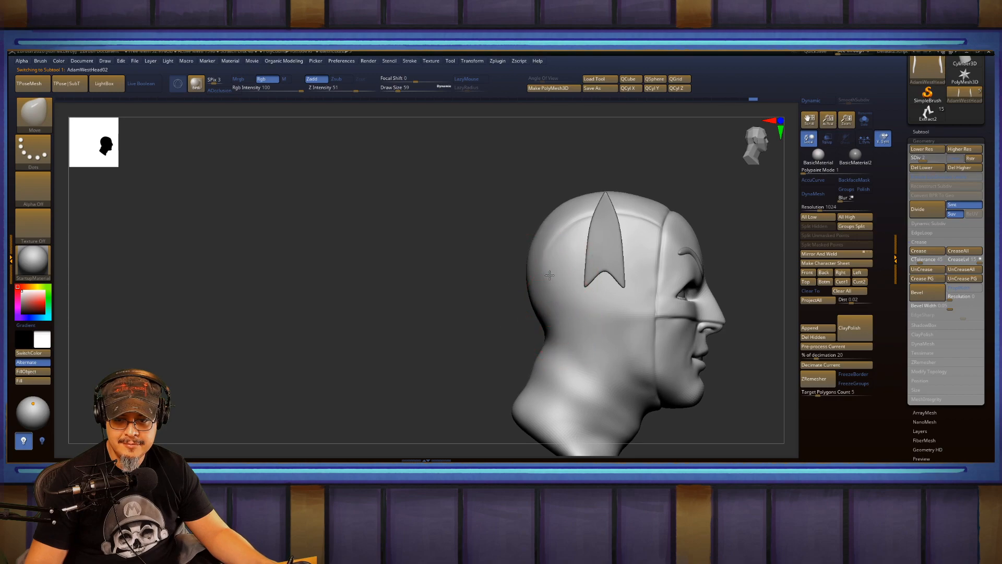
key(shift)
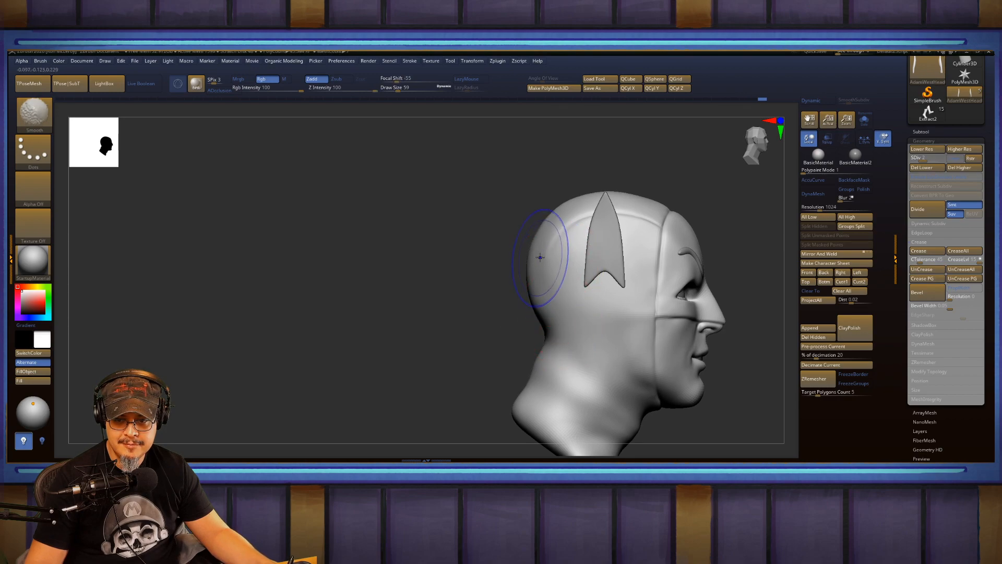
drag(494, 304, 438, 305)
Examine the face, ears and cowl silhouette in front, three-quarter and profile views.
alt+drag(711, 273, 592, 345)
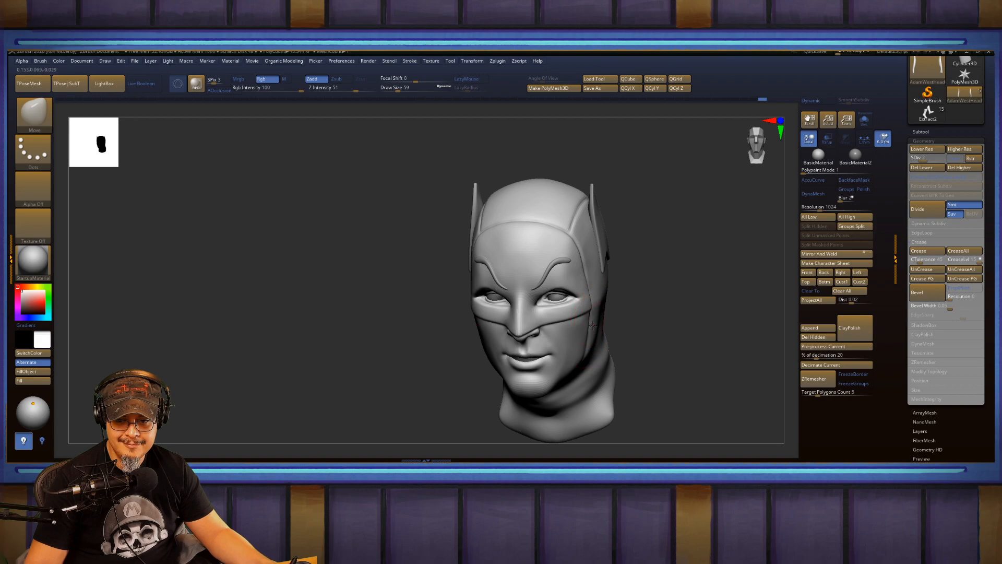
drag(667, 318, 689, 282)
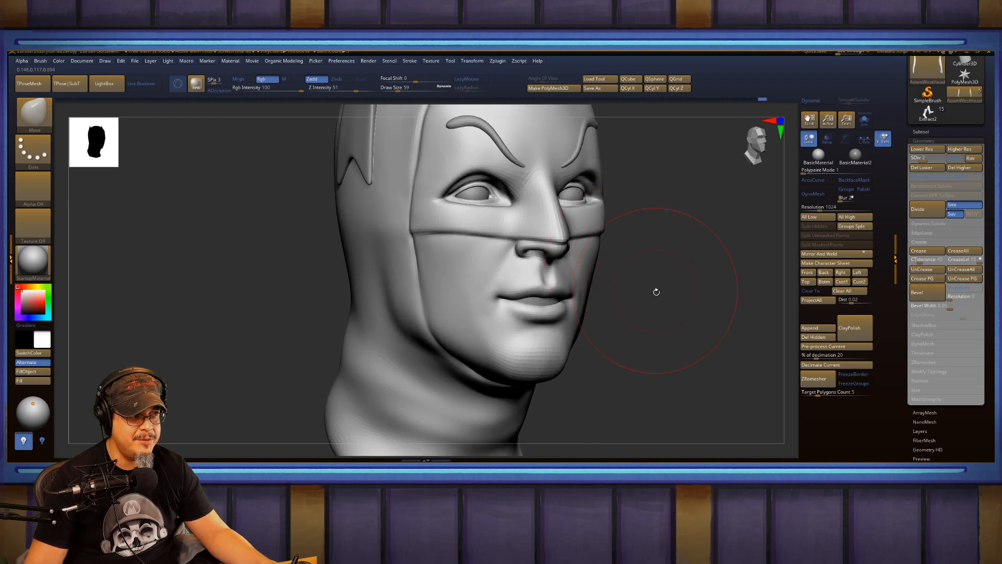
drag(658, 305, 620, 307)
key(f)
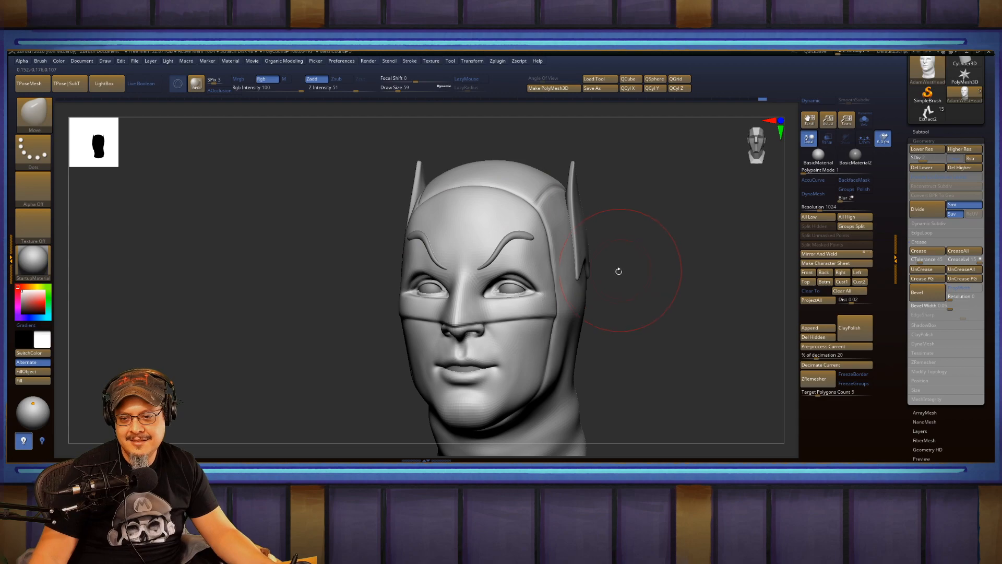
drag(619, 270, 486, 283)
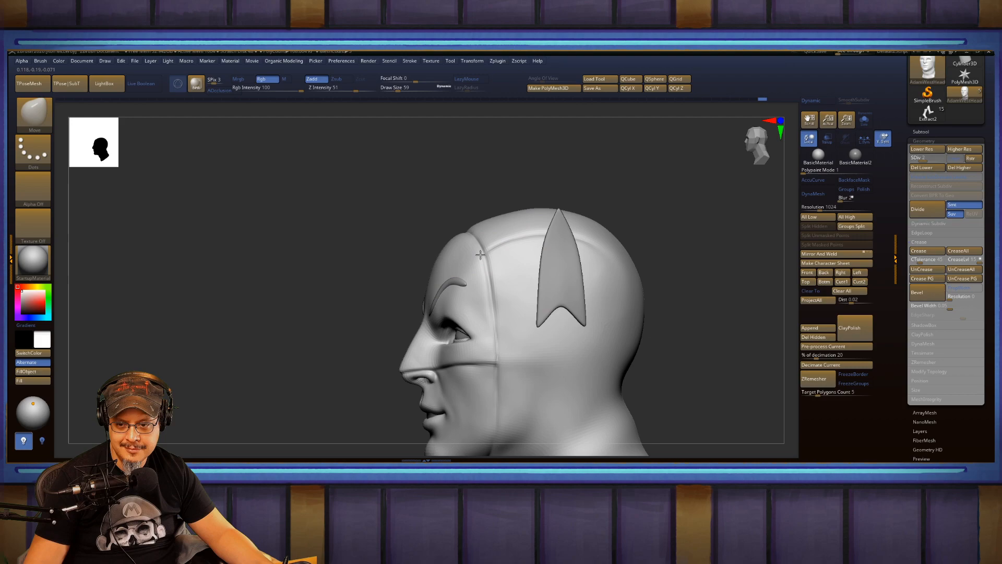
mouse_move(378, 256)
mouse_down()
mouse_move(616, 249)
mouse_move(566, 268)
mouse_move(654, 295)
mouse_up()
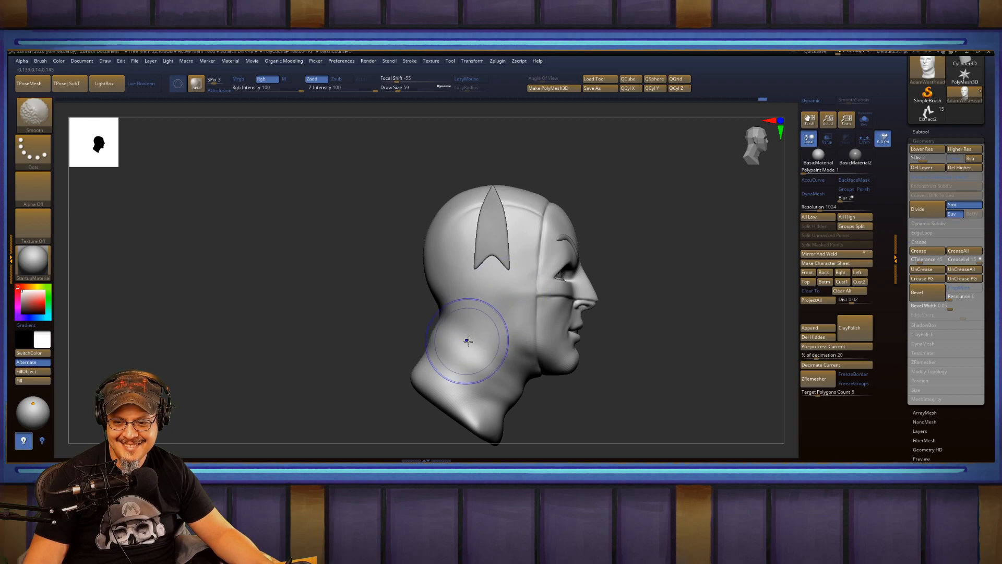
drag(683, 256, 629, 252)
mouse_move(689, 243)
shift+mouse_down()
mouse_move(651, 242)
mouse_move(665, 239)
mouse_move(613, 273)
mouse_move(680, 274)
mouse_move(689, 293)
mouse_move(656, 286)
mouse_move(675, 308)
mouse_move(700, 284)
shift+mouse_up()
Raise the head to subdivision level 4 and choose the DamStandard brush at draw size 23.
key(d)
key(d)
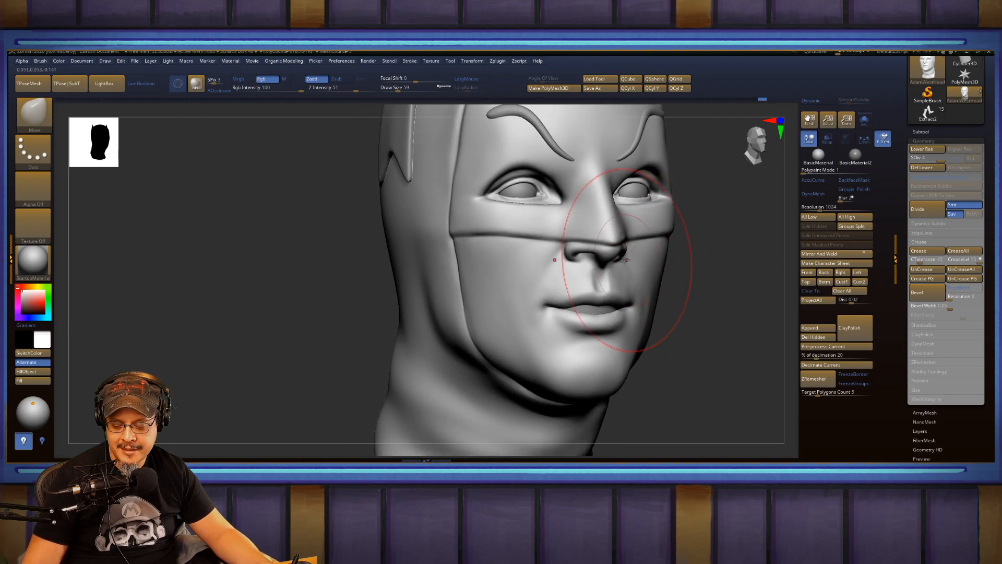
key(b)
key(d)
key(s)
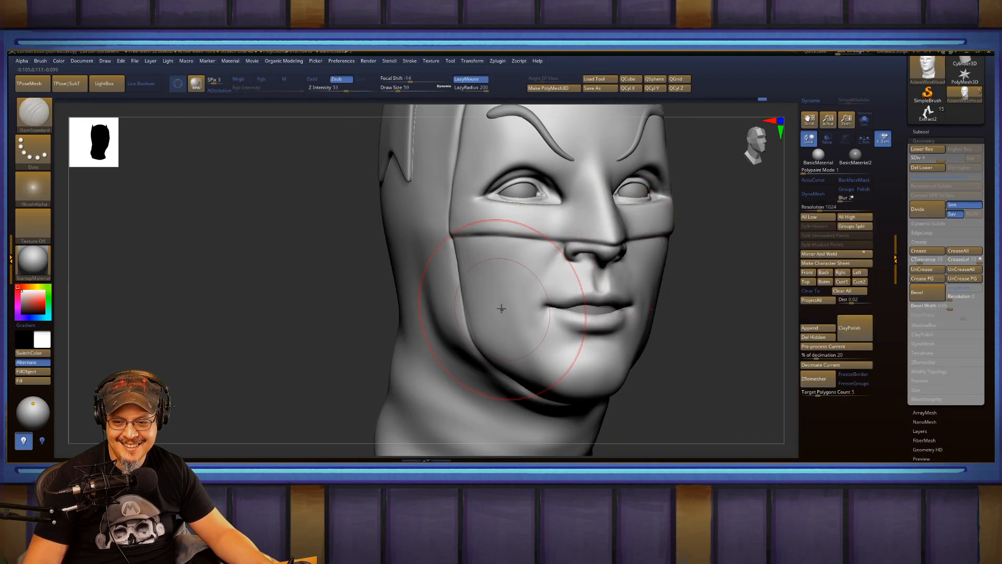
key(s)
drag(510, 312, 502, 312)
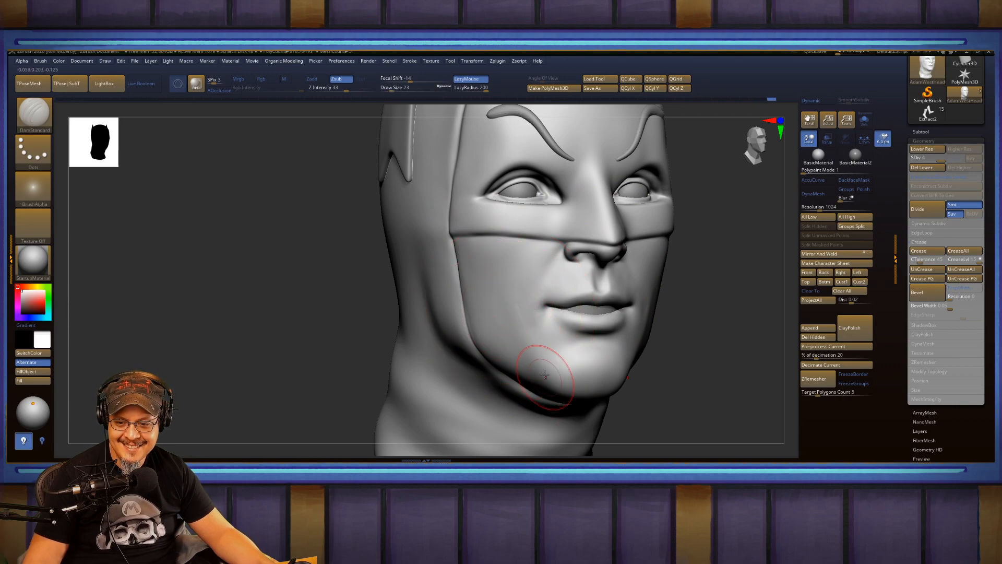
Undo the last stroke on the lower face and refine the cheek and jaw with the FormSoft brush at Z intensity 3.
key(b)
key(f)
key(s)
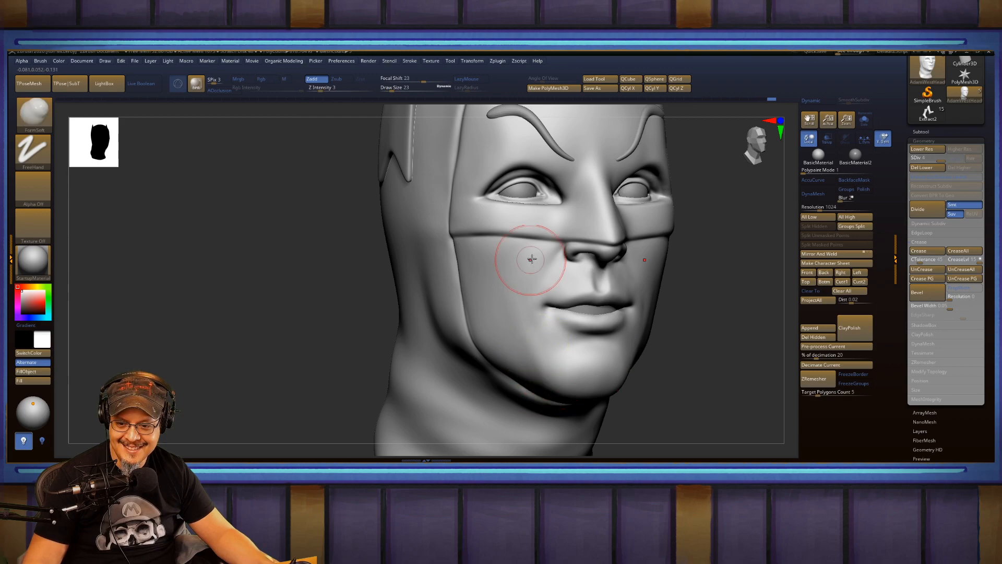
key(ctrl+z)
key(ctrl+z)
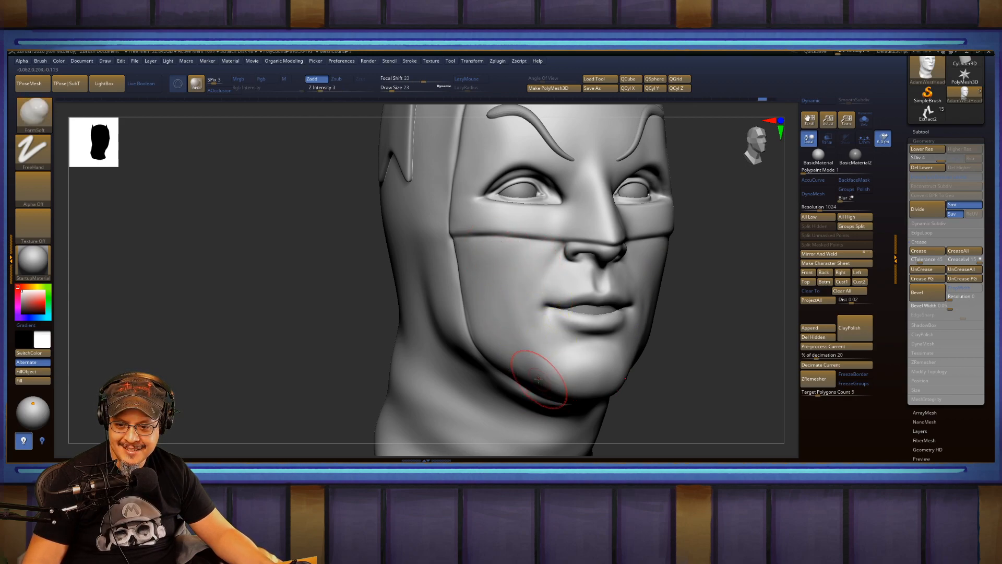
key(shift)
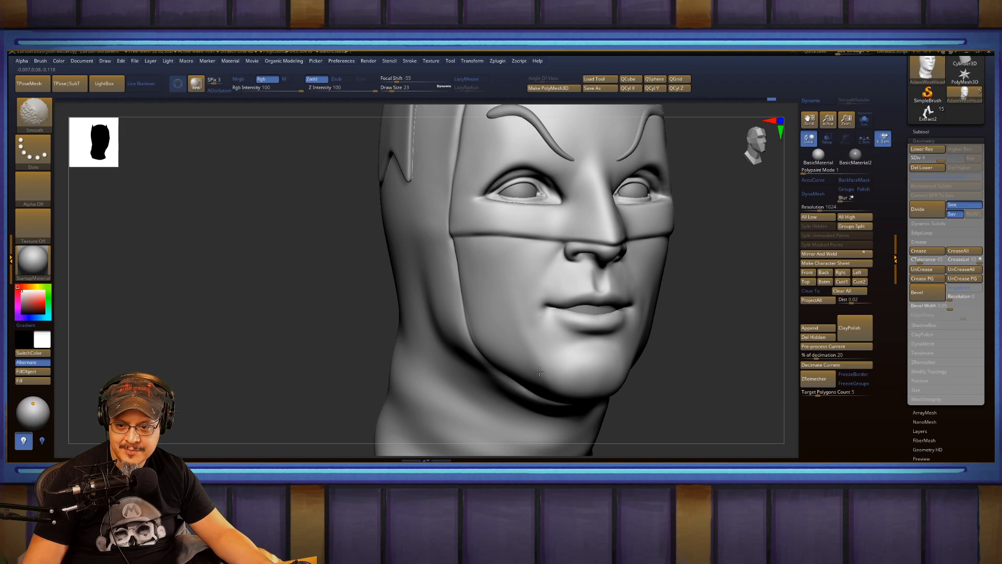
Lower the head to subdivision level 2 and smooth the front of the neck below the chin.
mouse_move(673, 302)
mouse_down()
mouse_move(694, 278)
mouse_move(587, 287)
mouse_up()
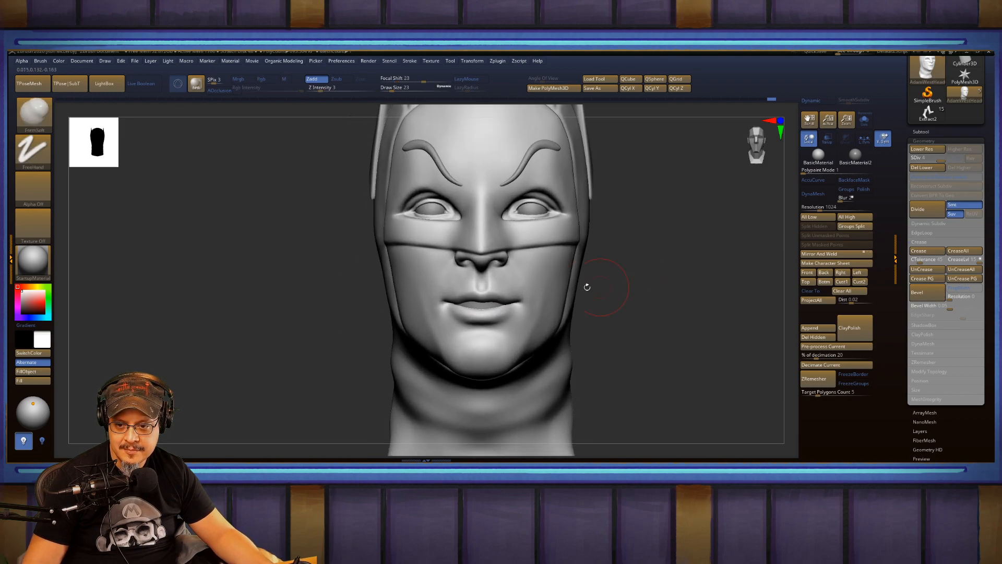
key(shift)
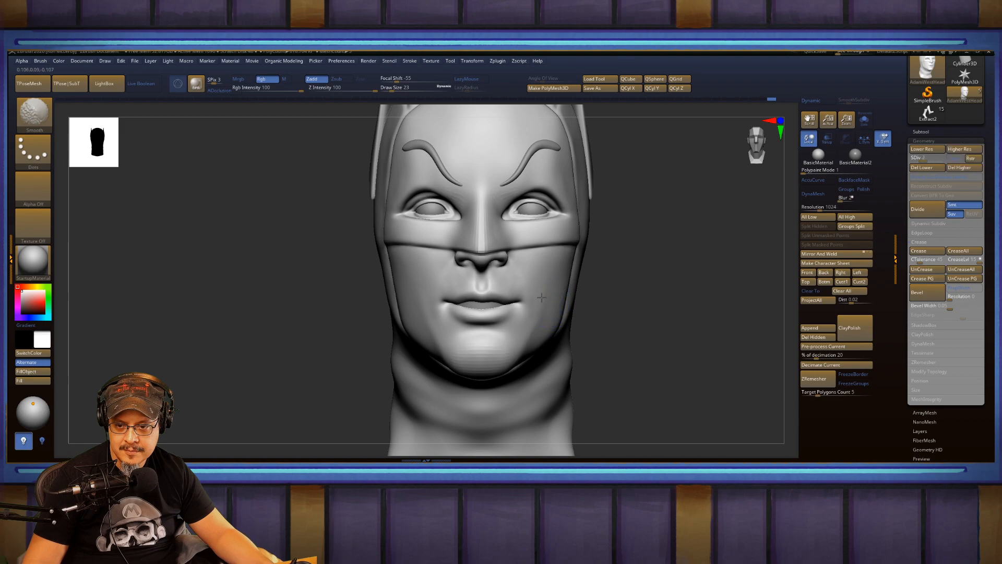
drag(694, 281, 622, 279)
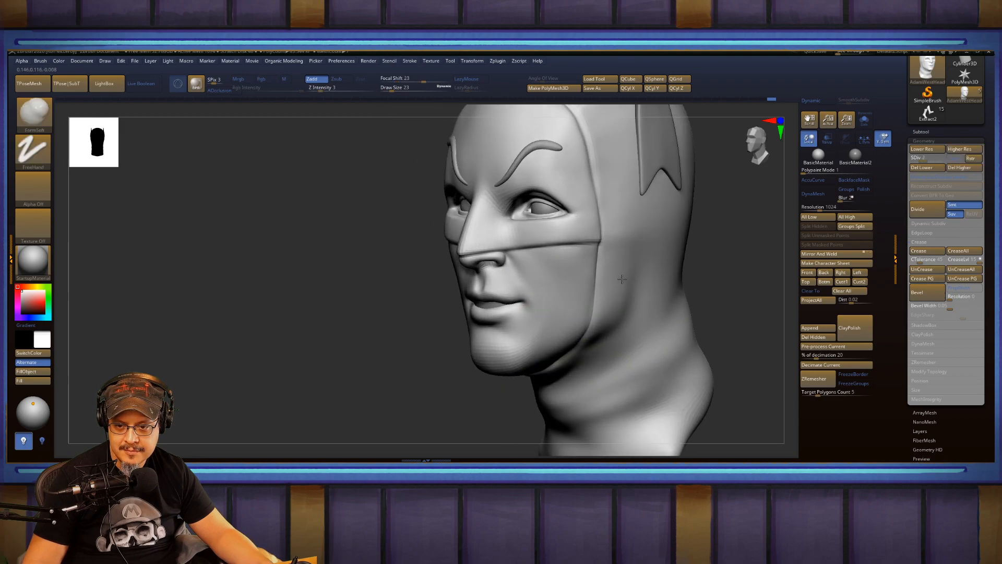
drag(720, 259, 658, 357)
mouse_move(650, 273)
mouse_down()
mouse_move(641, 306)
mouse_move(659, 284)
mouse_move(683, 306)
mouse_move(675, 280)
mouse_move(688, 274)
mouse_move(672, 286)
mouse_move(671, 274)
mouse_move(621, 278)
mouse_move(637, 308)
mouse_move(581, 302)
mouse_up()
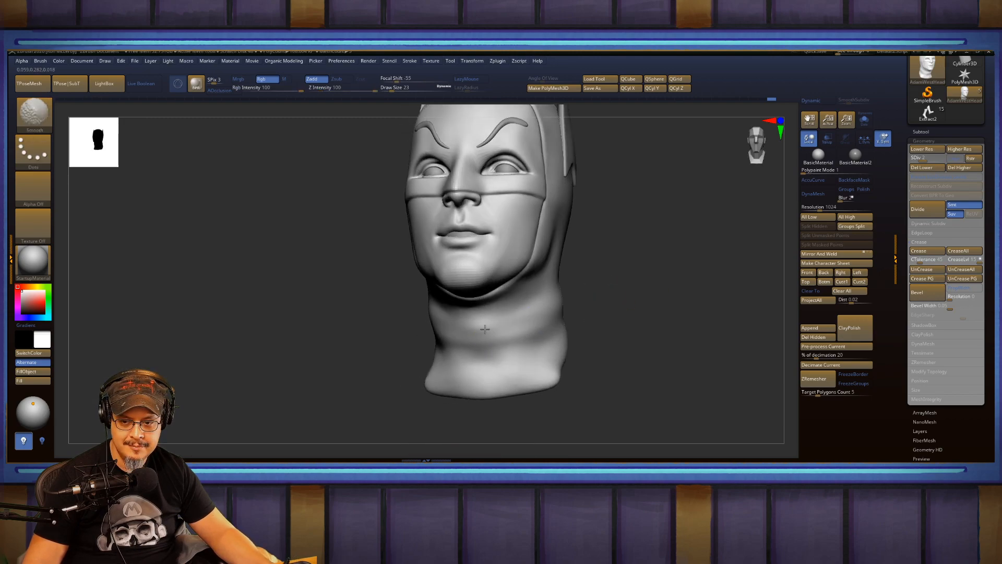
drag(641, 303, 675, 285)
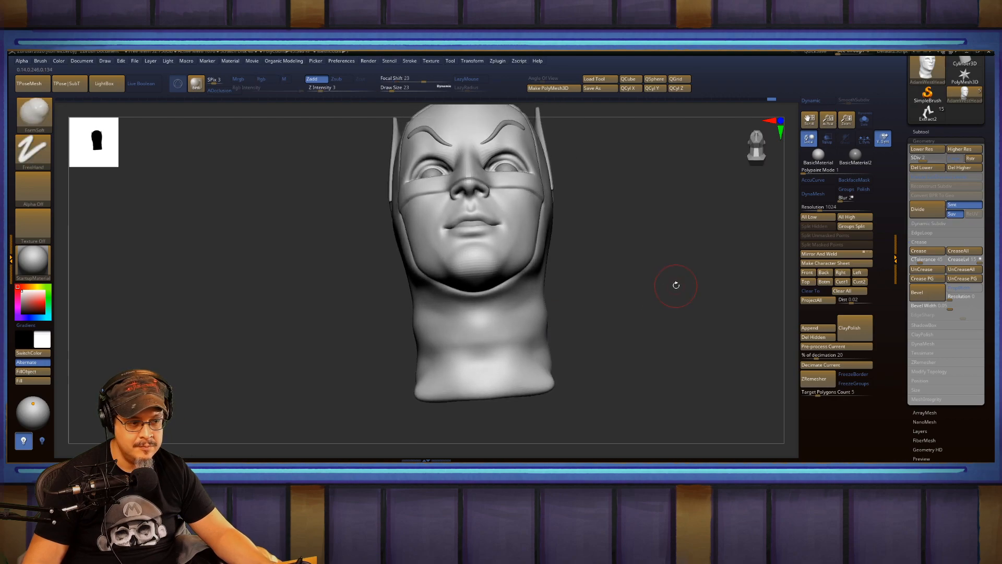
Sculpt a straight centre seam down the front of the neck with DamStandard at draw size 23 on subdivision level 4.
key(b)
key(d)
key(s)
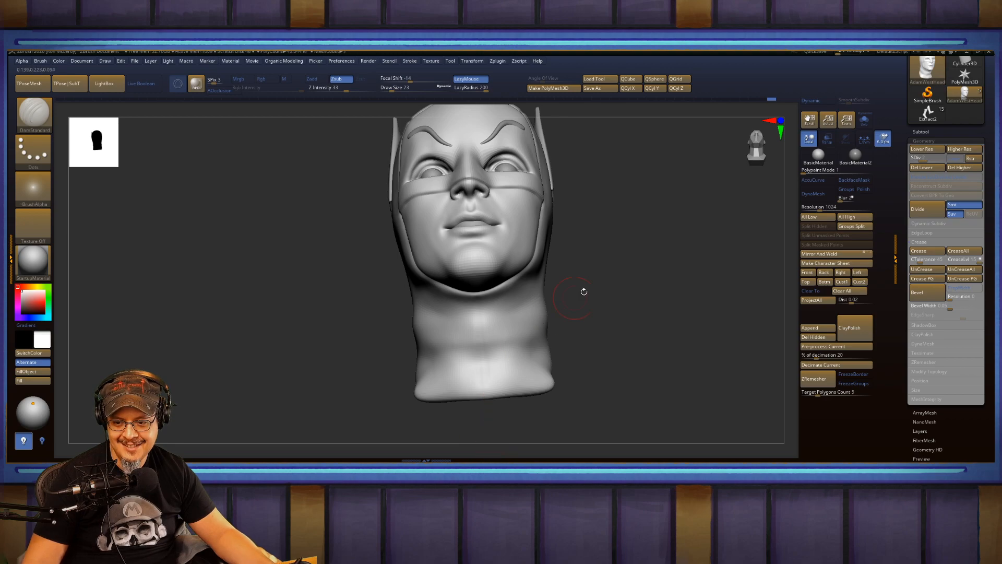
drag(584, 292, 621, 286)
key(d)
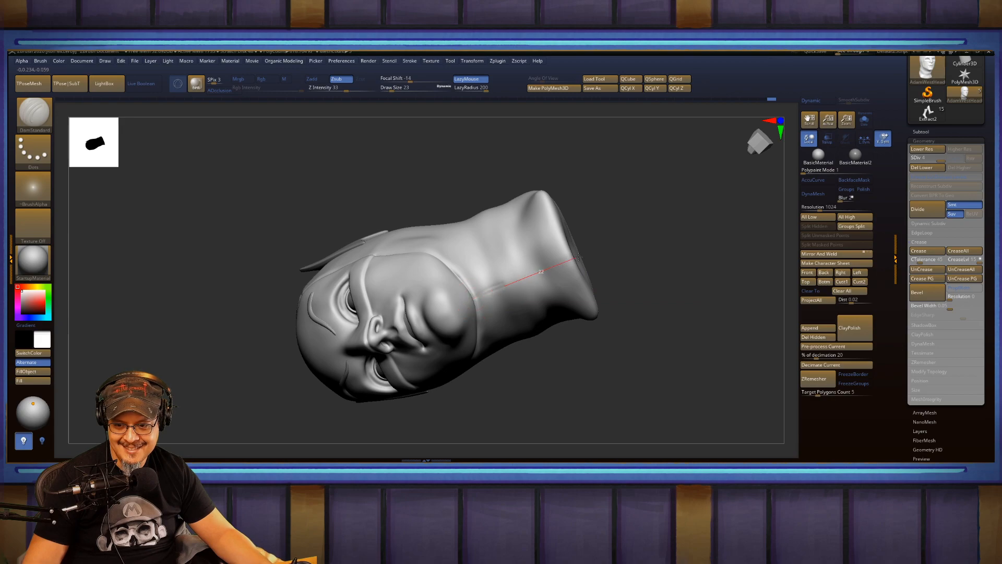
drag(663, 250, 490, 297)
Check the neck seam against the polygon wireframe, hide the wireframe again and smooth along the seam.
key(shift+f)
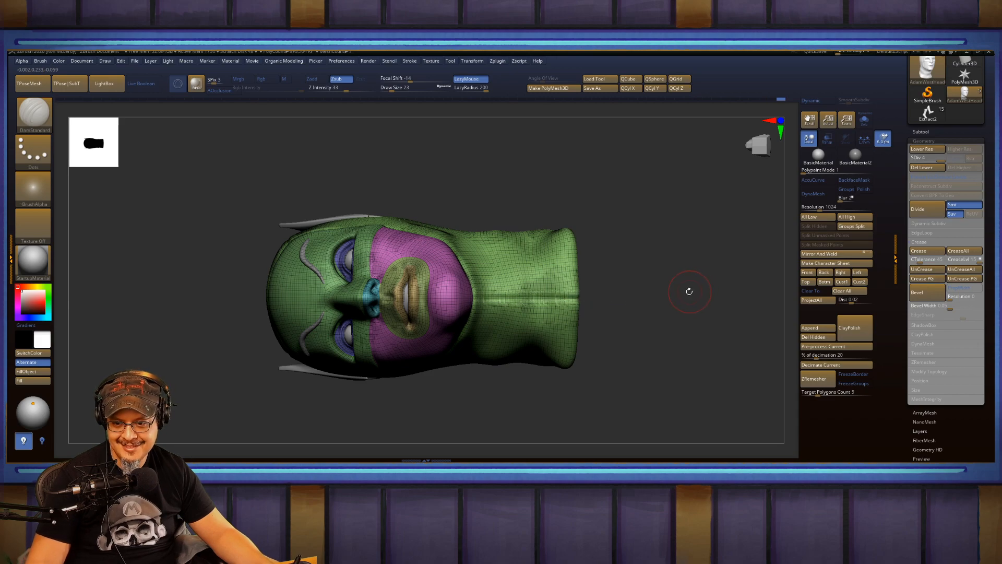
drag(684, 256, 656, 269)
key(shift+f)
mouse_move(616, 303)
mouse_down()
mouse_move(619, 273)
mouse_move(621, 308)
mouse_up()
key(shift)
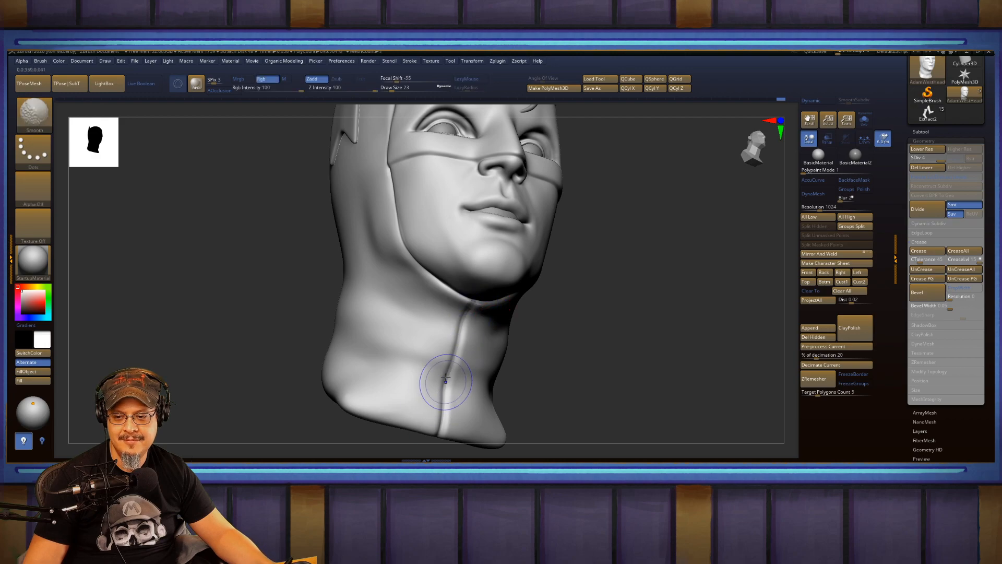
Sculpt the cheek beside the mouth with the DamStandard brush and smooth the surface toward the chin.
mouse_move(554, 319)
mouse_down()
mouse_move(593, 248)
mouse_move(687, 293)
mouse_up()
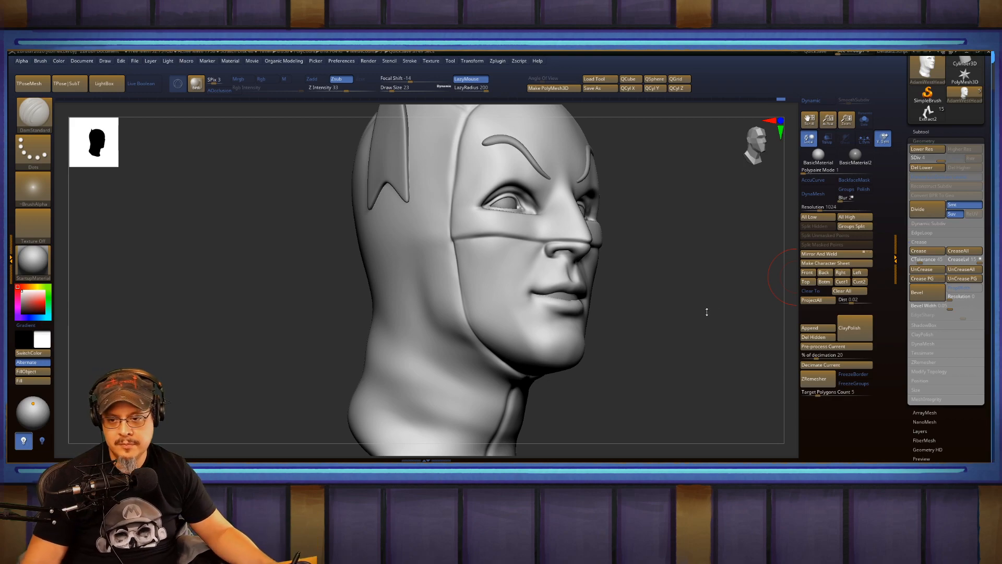
mouse_move(704, 308)
mouse_down()
mouse_move(664, 328)
mouse_move(673, 292)
mouse_move(692, 308)
mouse_move(684, 280)
mouse_move(698, 360)
mouse_up()
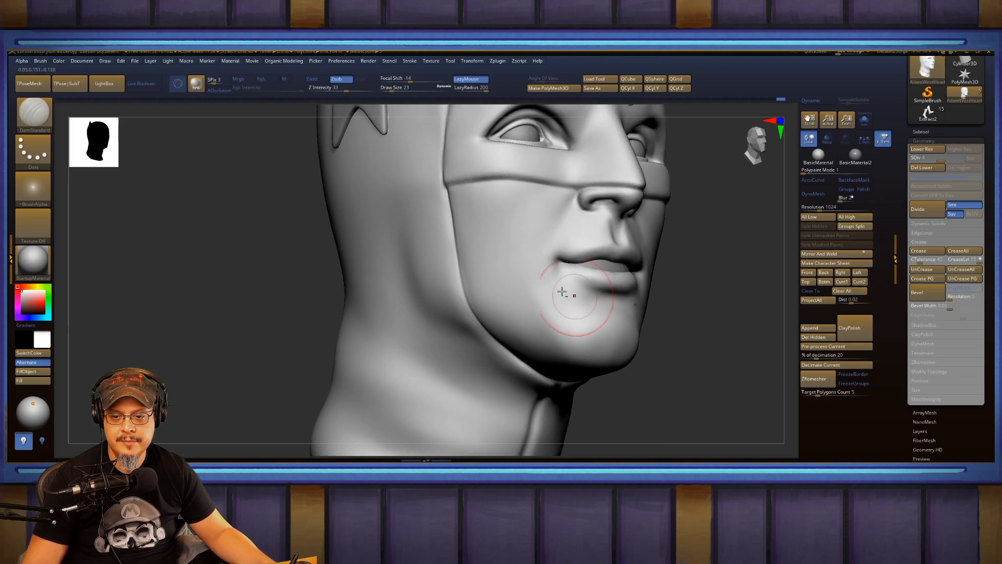
drag(525, 285, 582, 368)
shift+drag(586, 334, 570, 314)
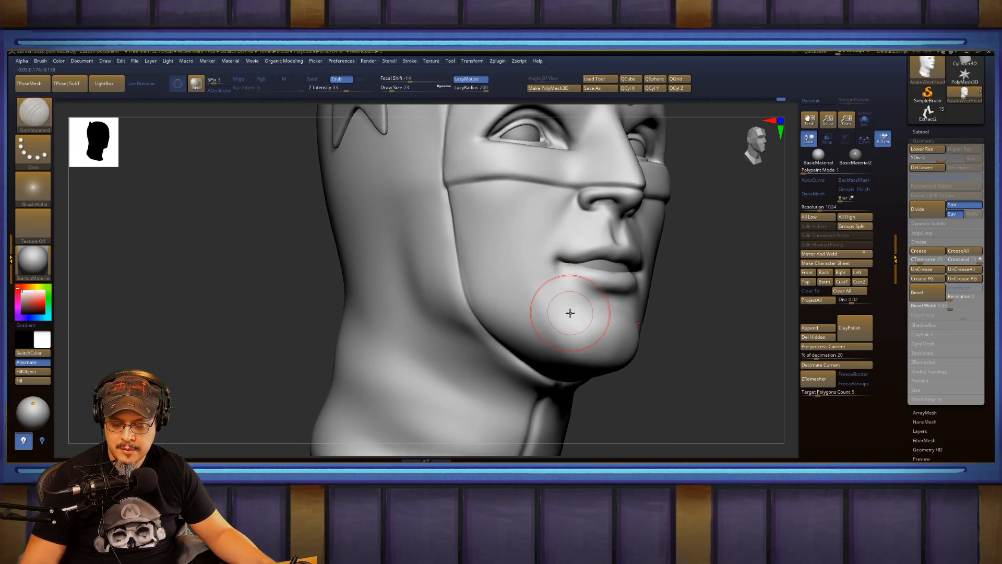
Soften the forms of the cheek and jaw with the FormSoft brush, then smooth the area.
key(b)
key(f)
key(s)
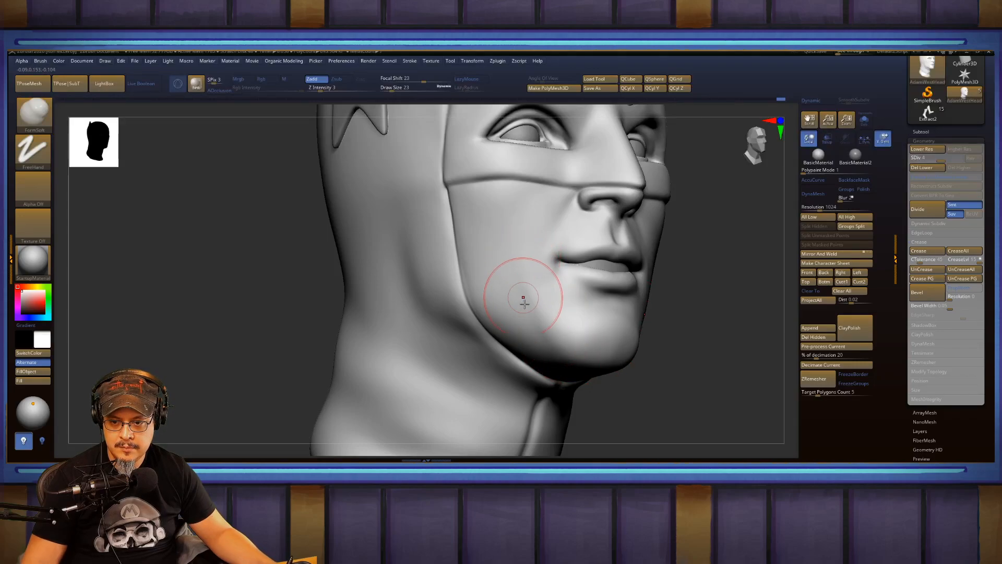
key(shift)
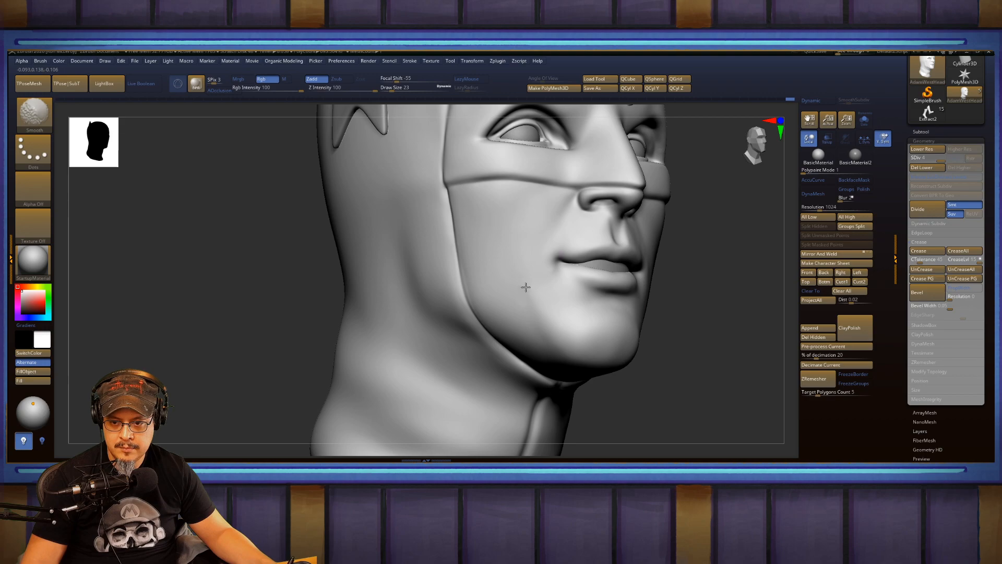
shift+drag(678, 308, 702, 302)
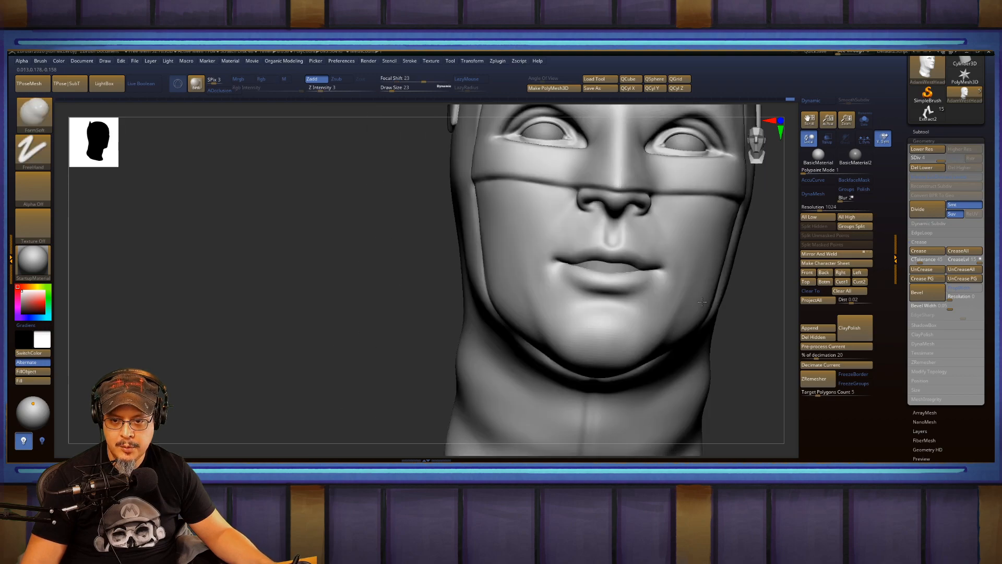
Reshape the area between the nose and upper lip with a small Move brush, checking the face from several angles.
drag(411, 268, 353, 294)
alt+drag(777, 332, 719, 431)
shift+drag(727, 351, 690, 333)
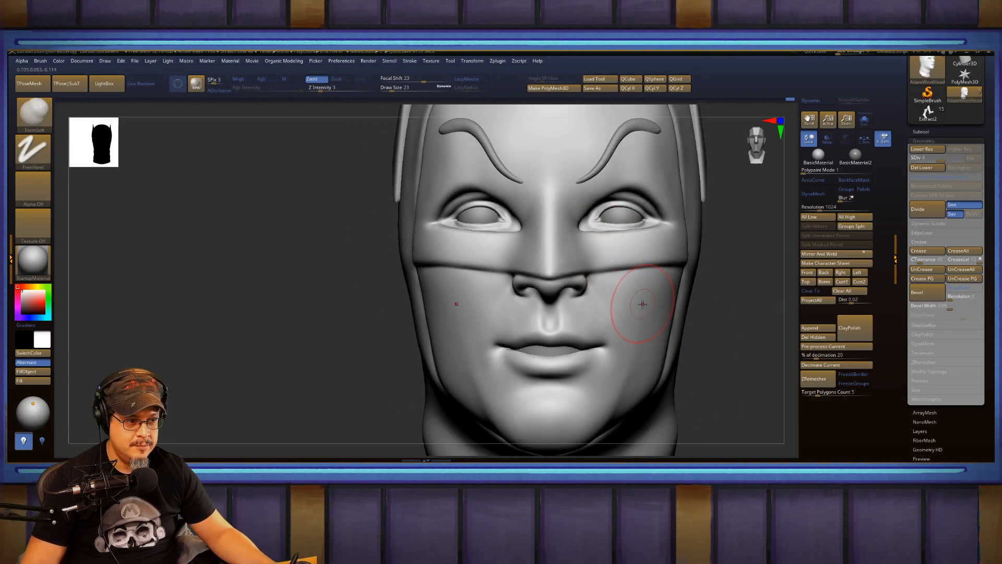
key(b)
key(m)
key(v)
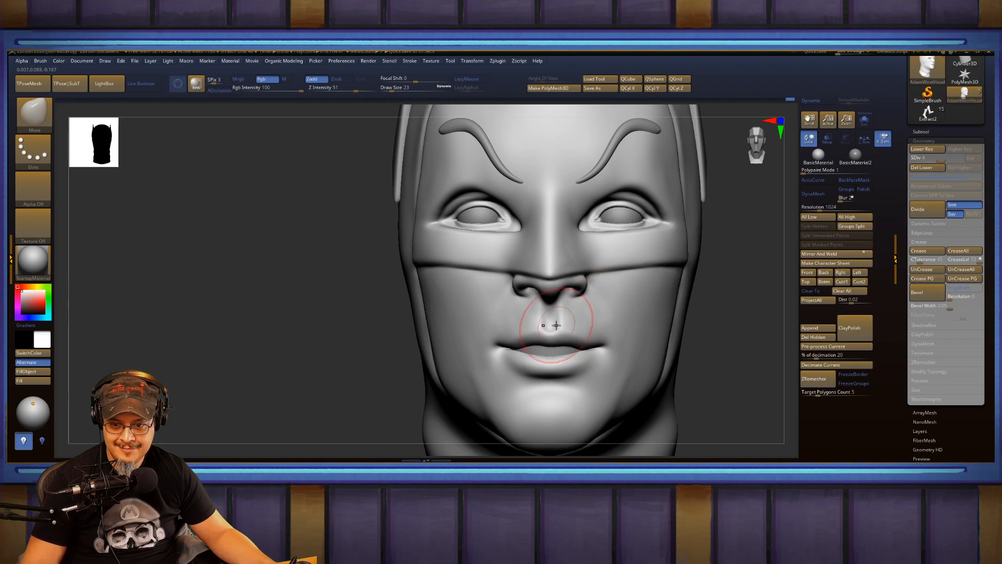
key(s)
drag(556, 329, 558, 329)
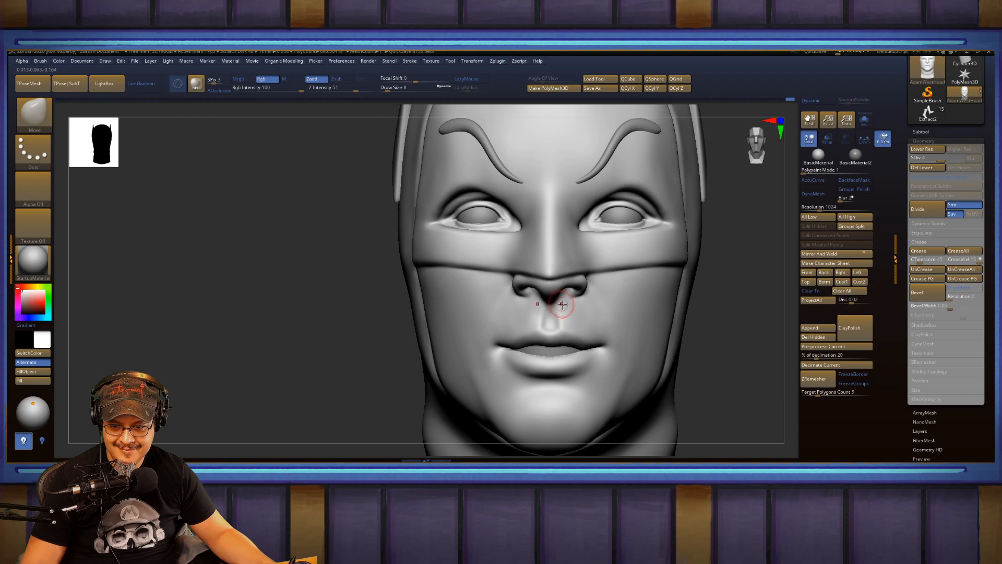
key(shift)
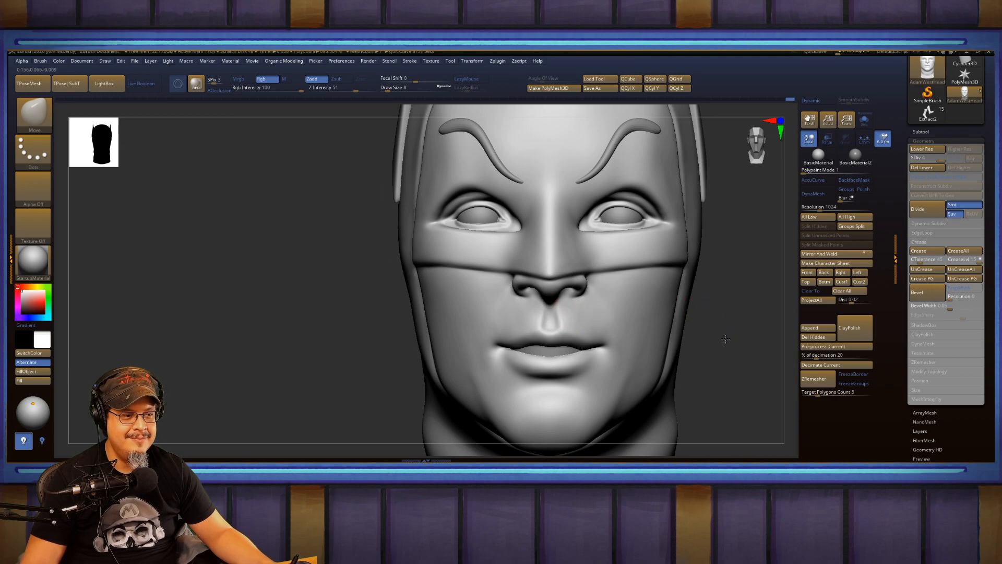
mouse_move(725, 339)
mouse_down()
mouse_move(574, 365)
mouse_move(499, 347)
mouse_up()
key(shift)
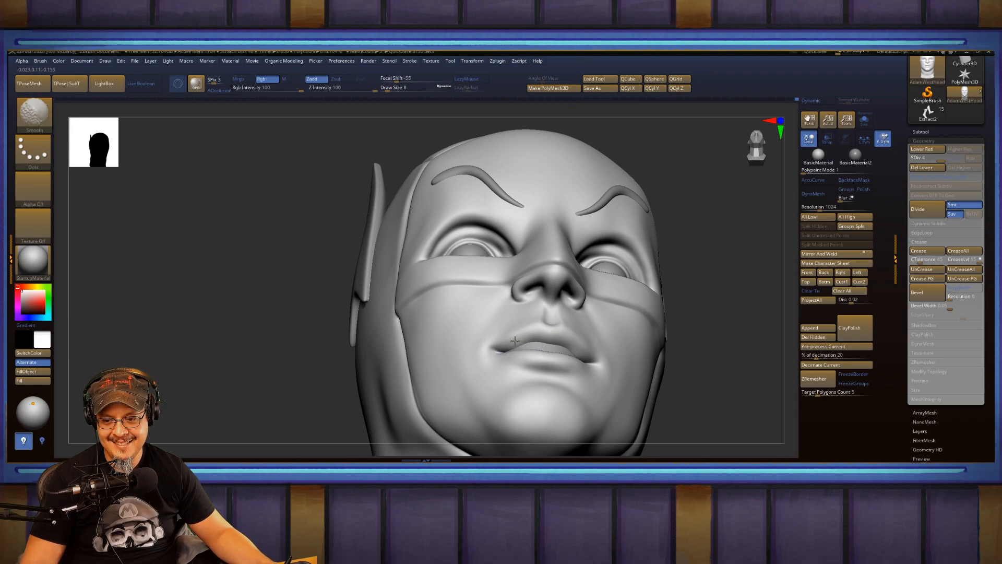
shift+drag(720, 293, 709, 311)
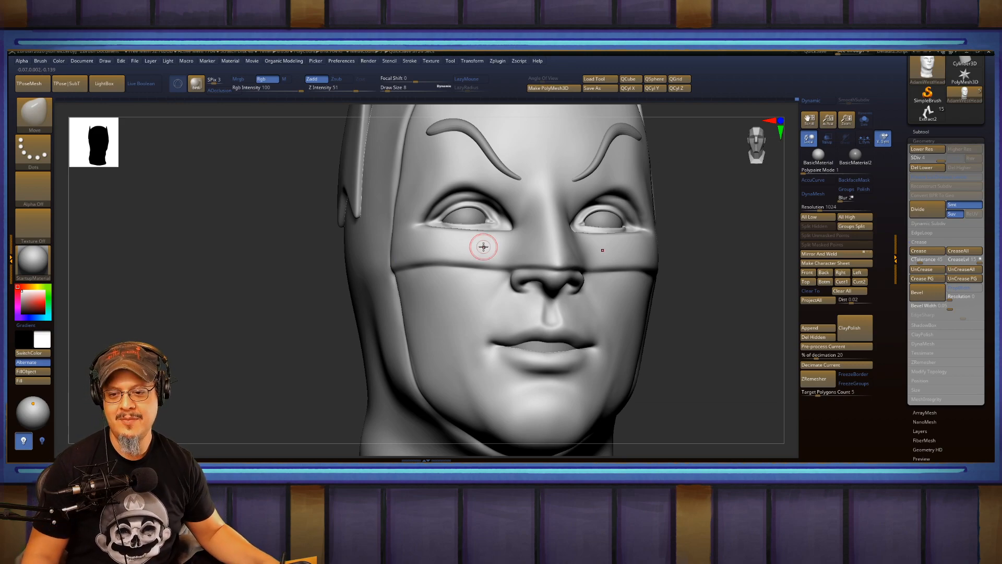
Switch to the Standard brush and lower the head mesh to subdivision level 1.
shift+drag(716, 272, 631, 283)
mouse_move(676, 318)
alt+mouse_down()
mouse_move(683, 252)
mouse_move(673, 274)
mouse_move(721, 241)
mouse_move(661, 299)
mouse_move(666, 273)
mouse_move(722, 284)
mouse_move(668, 284)
mouse_move(688, 292)
mouse_move(662, 285)
alt+mouse_up()
key(b)
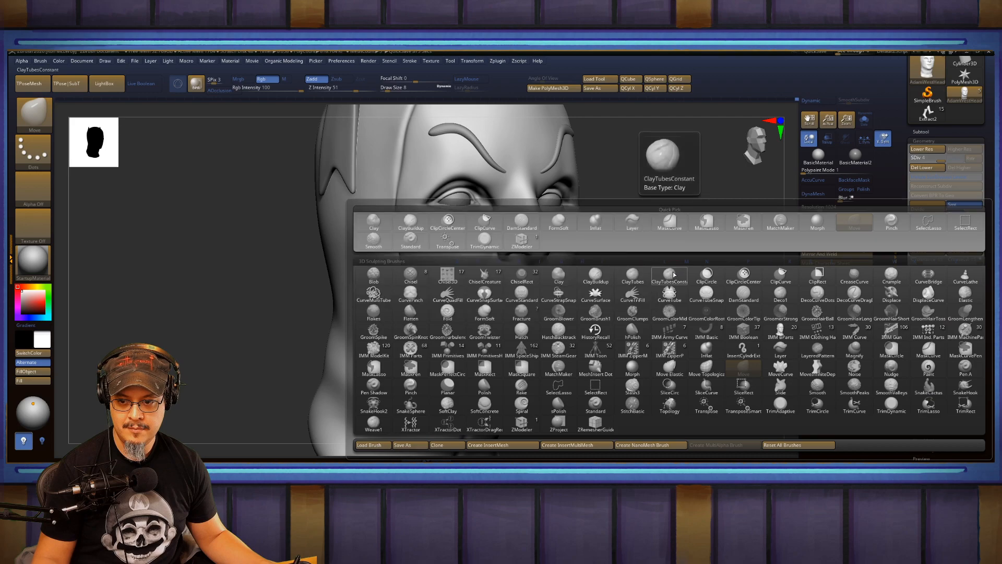
key(s)
key(t)
key(shift+d)
key(shift+d)
key(shift+d)
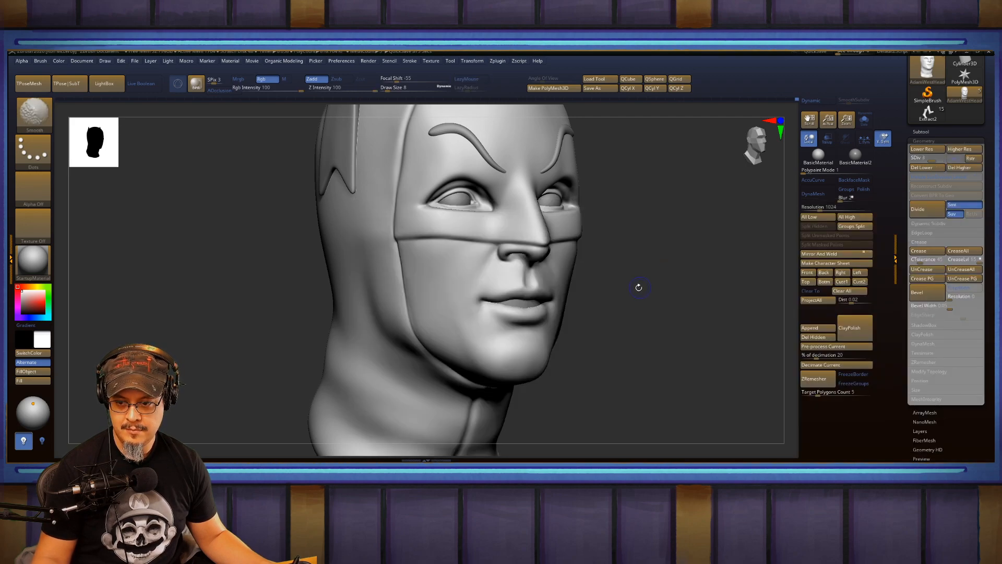
Refine the cheek and jaw volumes using the Standard brush at draw size 29, and smooth them.
key(s)
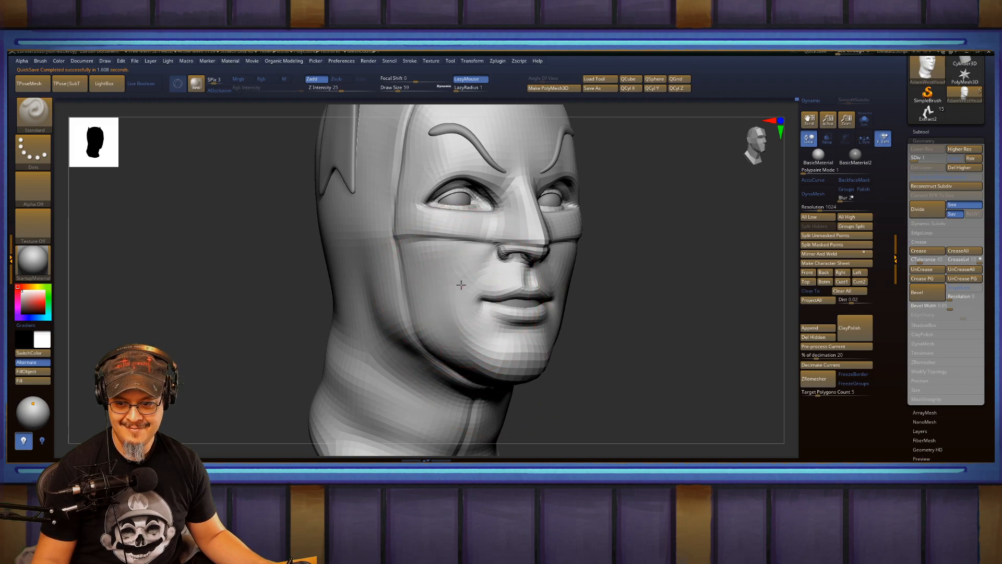
mouse_move(725, 253)
mouse_down()
mouse_move(656, 253)
mouse_move(730, 264)
mouse_up()
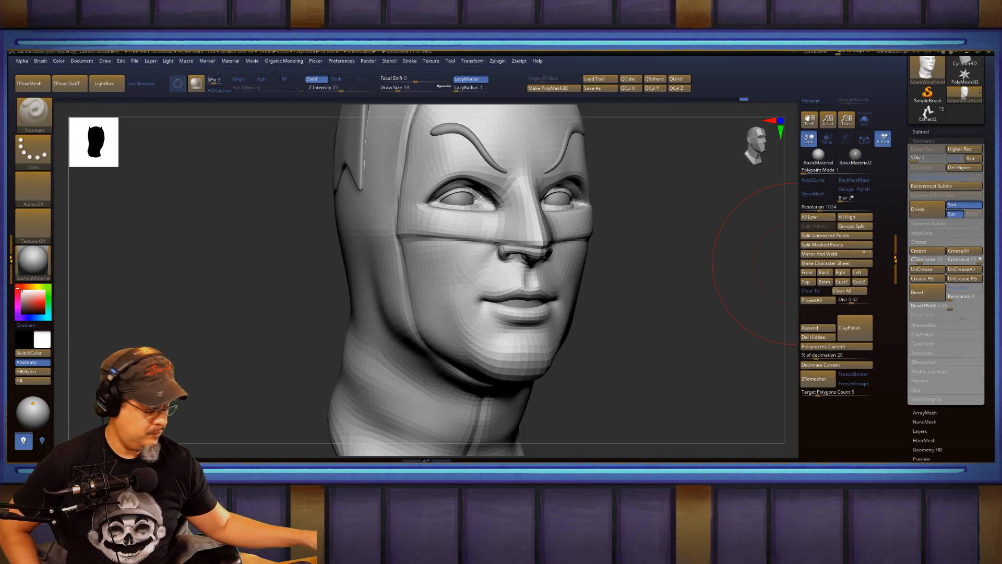
drag(674, 324, 664, 328)
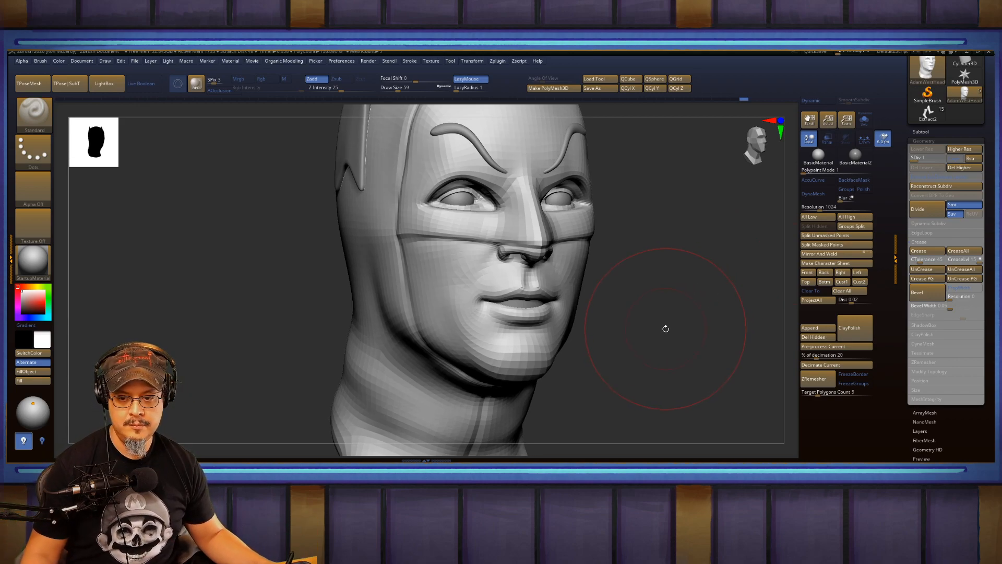
key(s)
drag(479, 326, 473, 326)
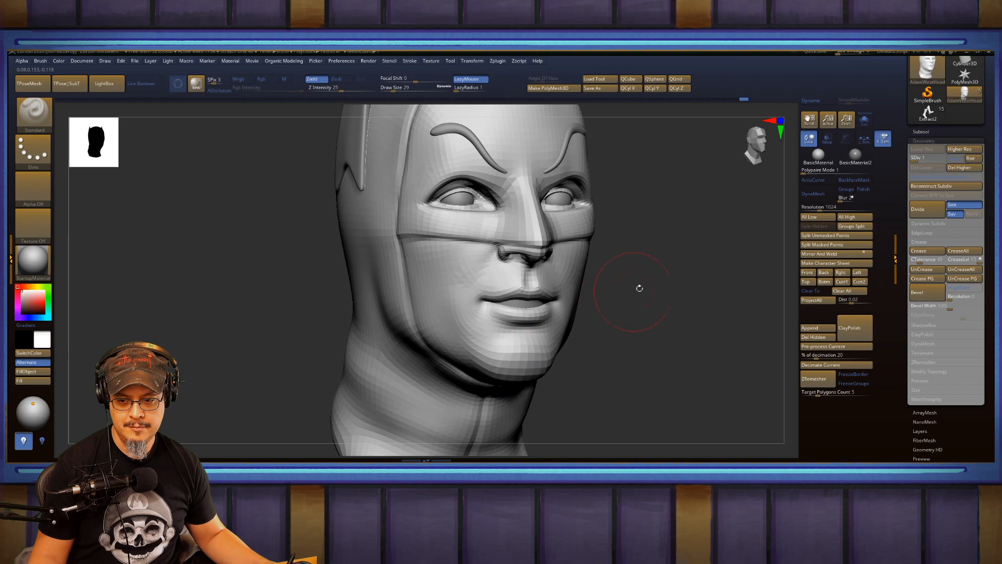
key(f)
mouse_move(616, 297)
alt+mouse_down()
mouse_move(631, 313)
mouse_move(527, 292)
alt+mouse_up()
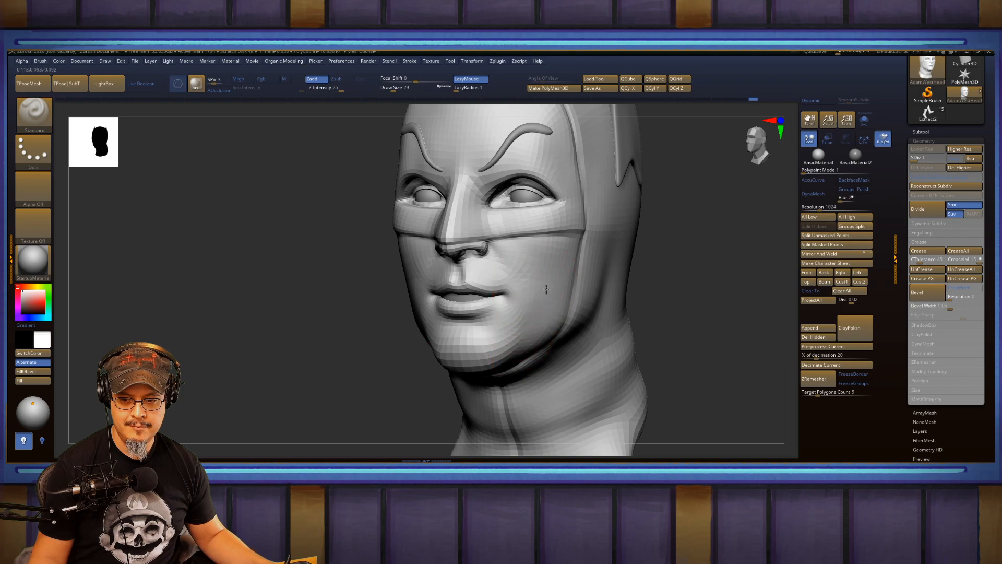
mouse_move(552, 243)
right_down()
mouse_move(682, 255)
mouse_move(580, 280)
mouse_move(601, 317)
right_up()
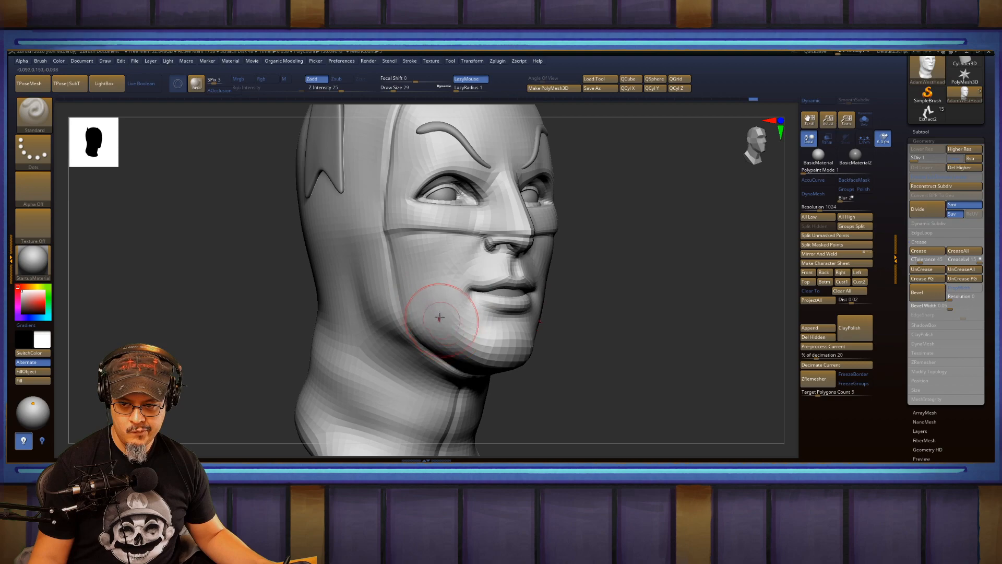
key(shift)
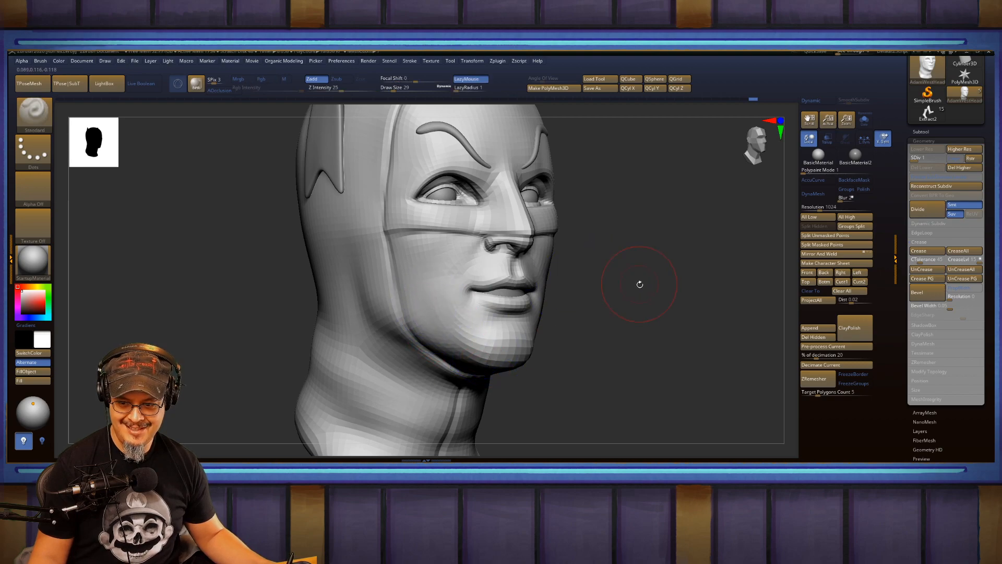
Switch to the Move brush with draw size 22 and adjust the cowl around the outer eye from the front.
mouse_move(640, 284)
ctrl+right_down()
mouse_move(578, 284)
mouse_move(722, 252)
mouse_move(670, 249)
mouse_move(687, 277)
mouse_move(637, 285)
mouse_move(627, 282)
mouse_move(613, 239)
mouse_move(635, 307)
mouse_move(595, 280)
ctrl+right_up()
key(f)
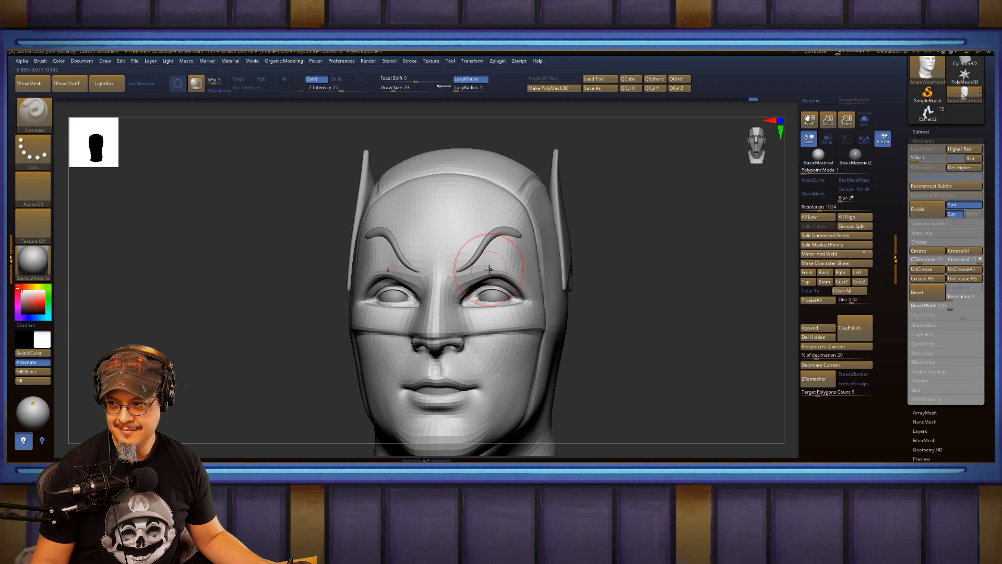
key(b)
key(m)
key(v)
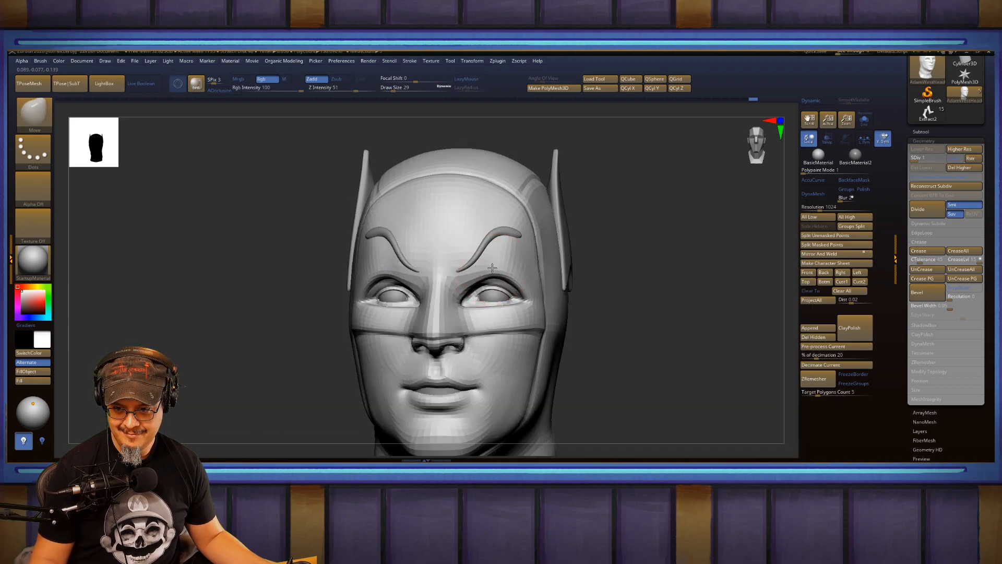
key(s)
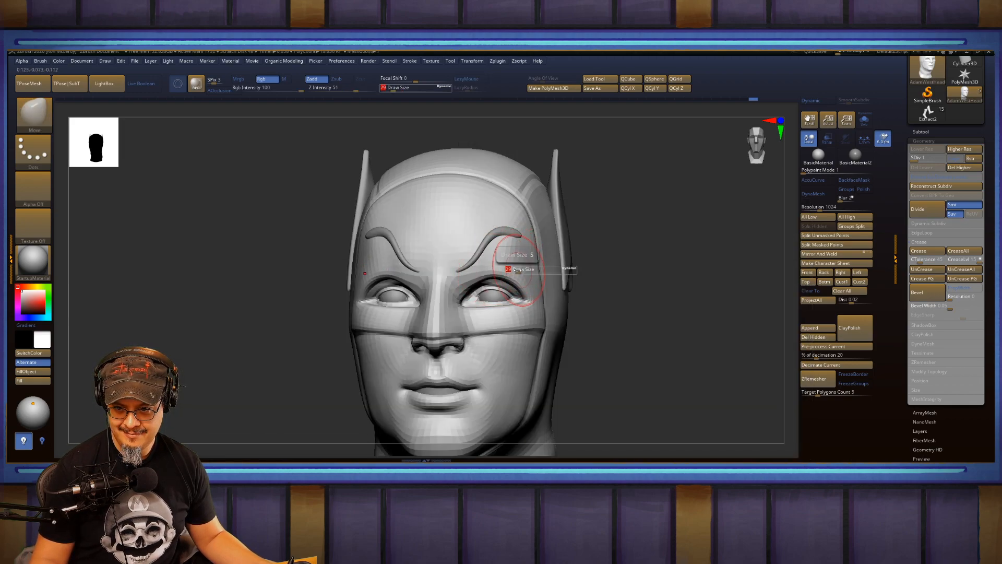
click(515, 270)
drag(515, 270, 519, 270)
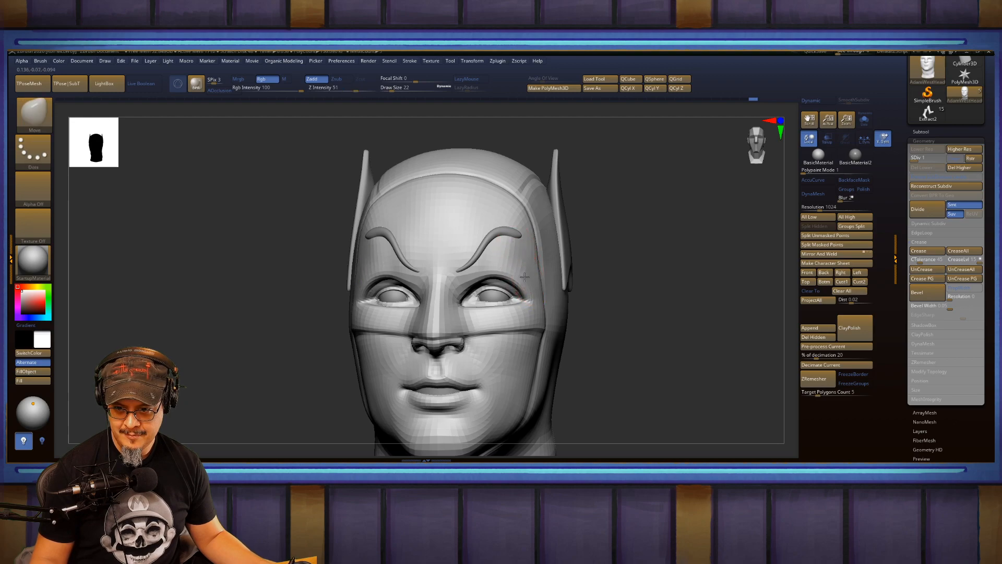
Set the Batman reference photo window to Always On Bottom and make the sculpting window see-through over it.
drag(661, 254, 609, 299)
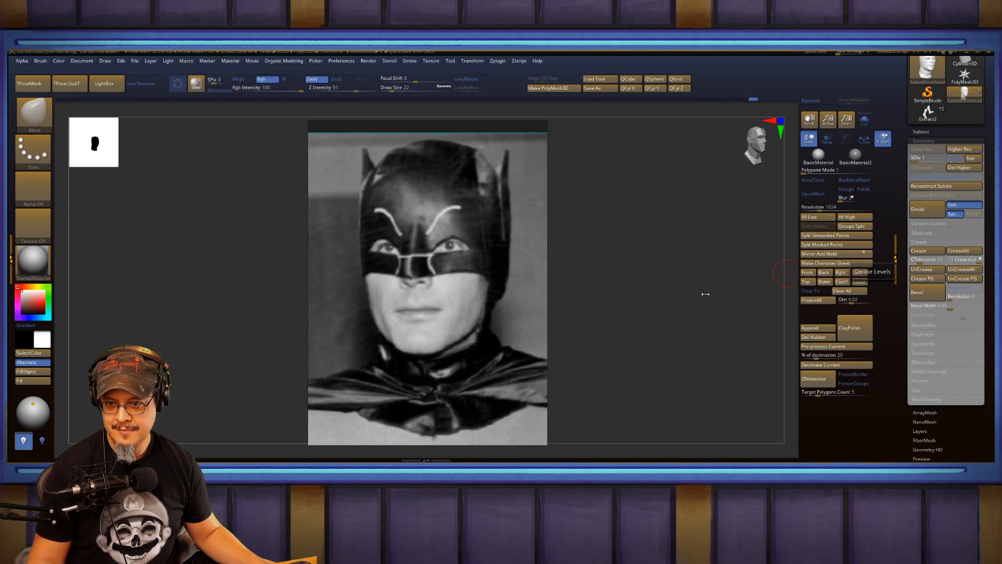
right_click(445, 328)
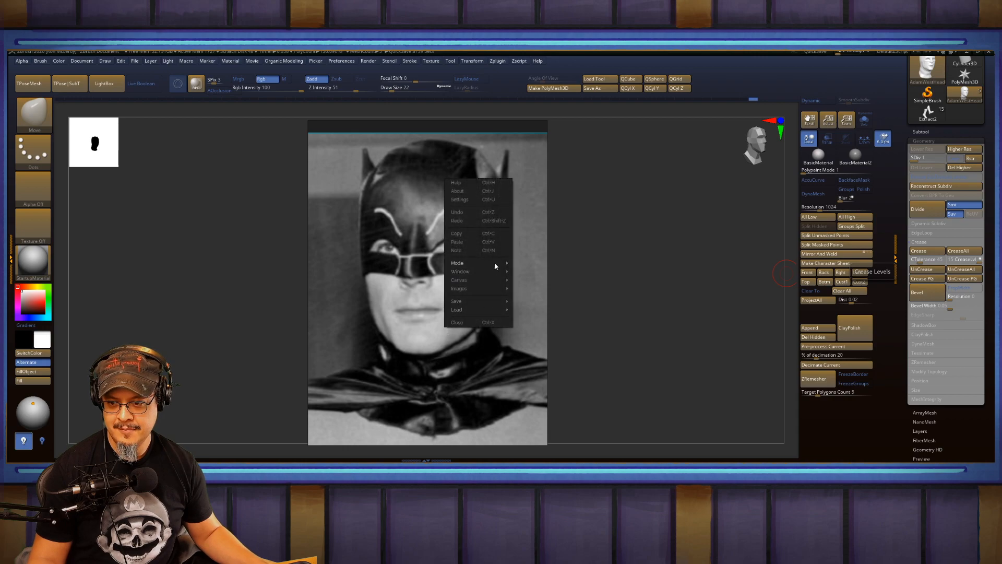
mouse_move(499, 267)
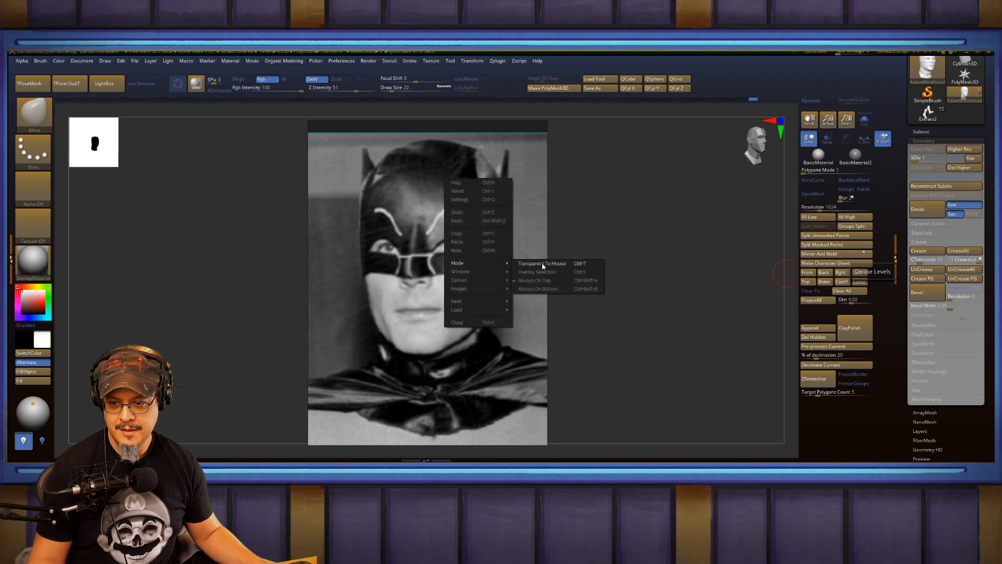
click(541, 289)
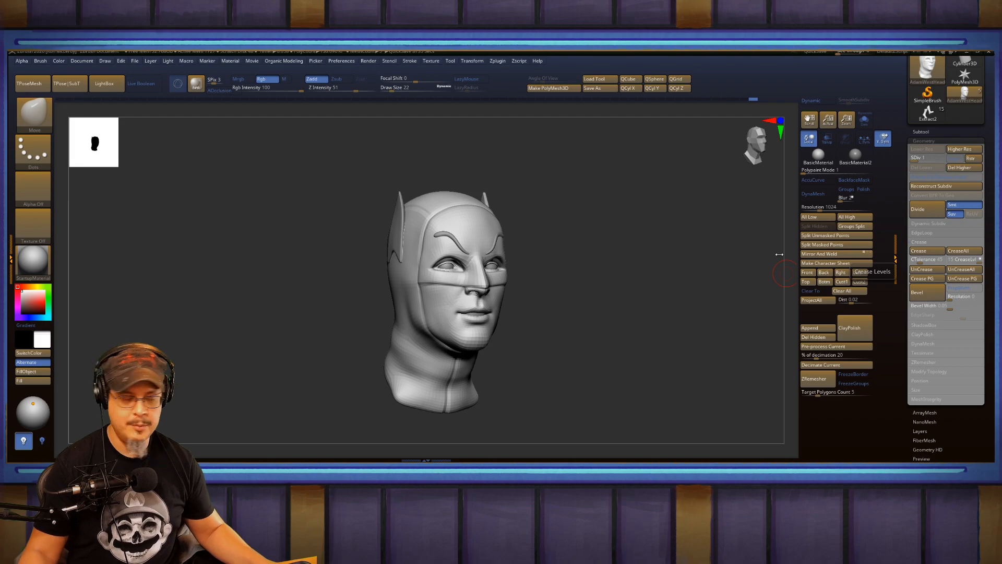
mouse_move(835, 54)
mouse_down()
mouse_move(849, 53)
mouse_move(829, 52)
mouse_up()
Orient and scale the head view so the sculpt lines up with the reference photo behind it.
drag(641, 280, 621, 281)
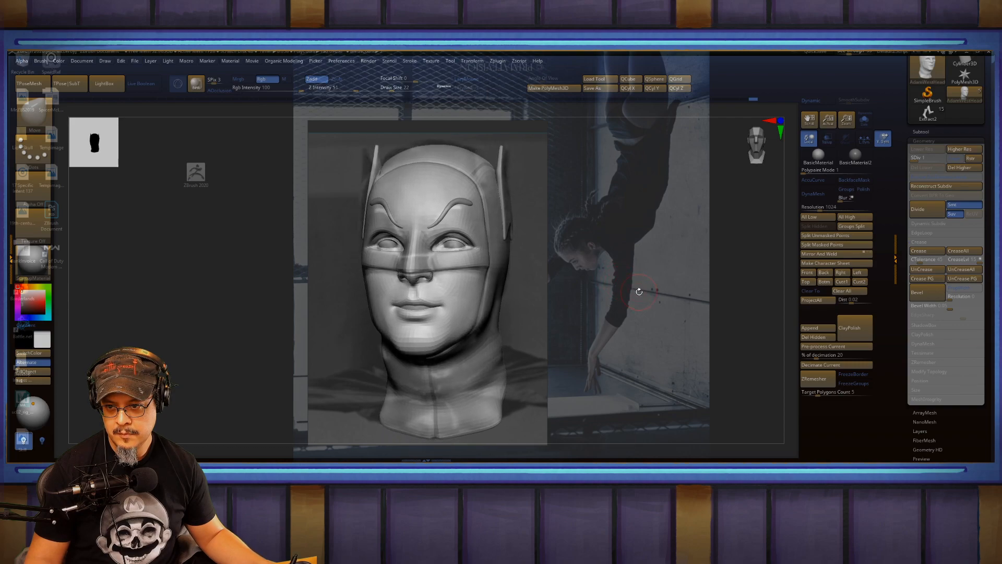
drag(642, 294, 644, 292)
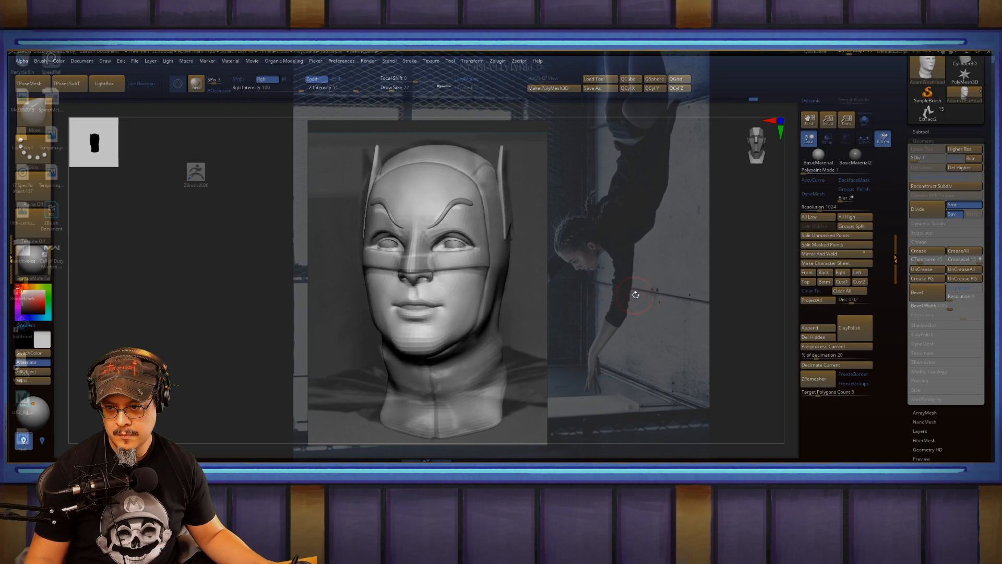
drag(636, 296, 627, 291)
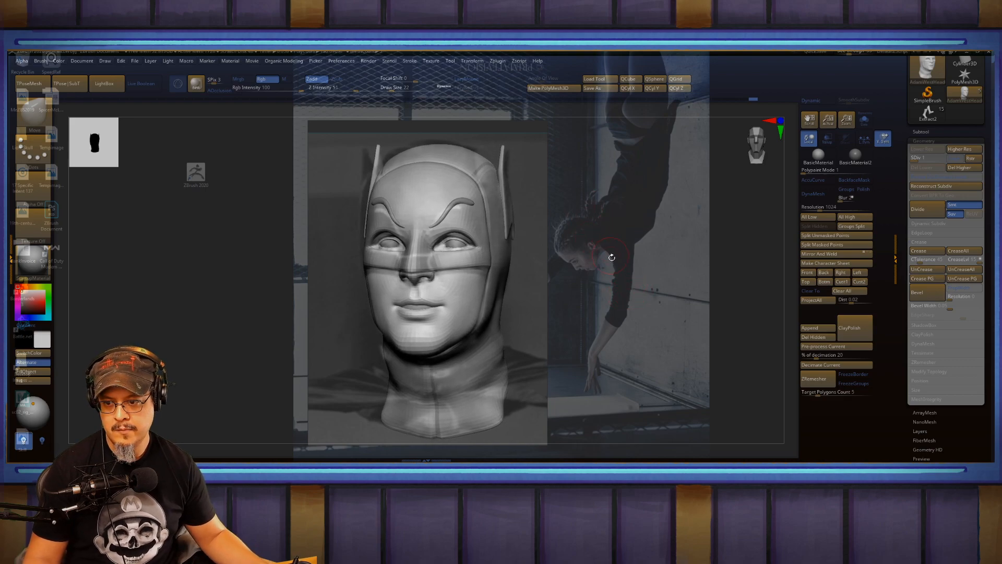
drag(621, 266, 622, 281)
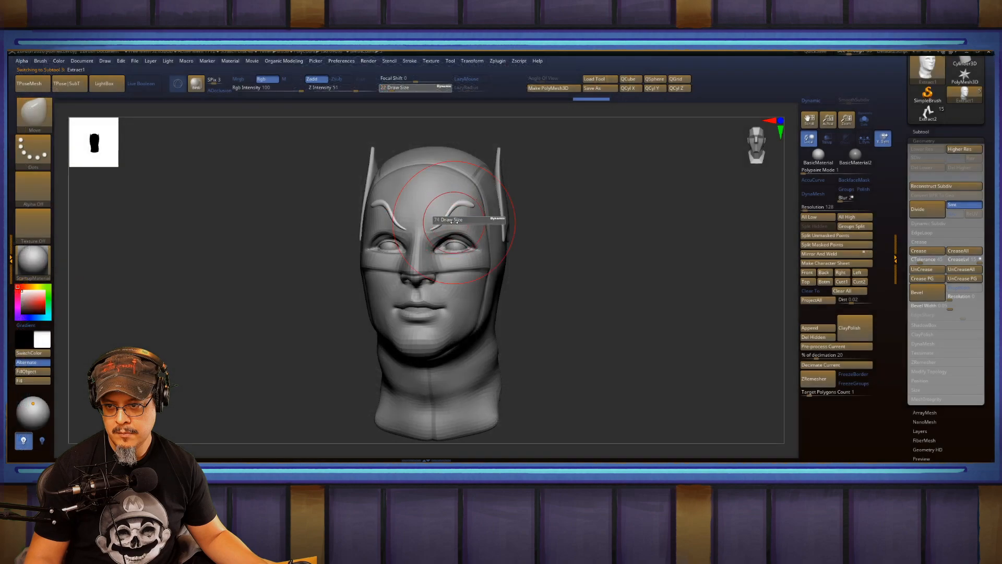
Select the eyebrow subtool and reshape the cowl eyebrows with the Move brush to follow the eyebrow lines in the reference photo.
alt+click(444, 212)
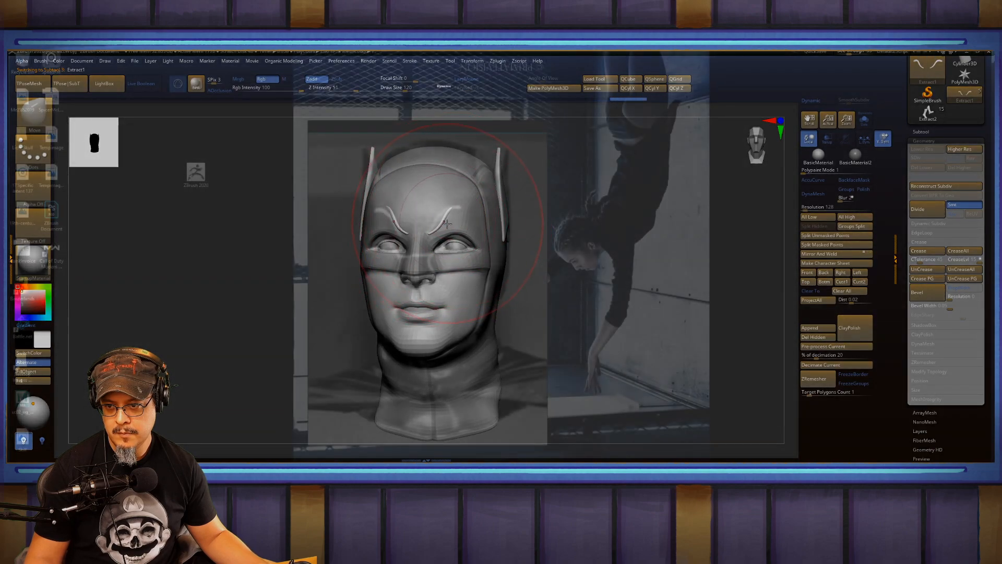
key(s)
mouse_move(447, 225)
mouse_down()
mouse_move(430, 229)
mouse_move(467, 217)
mouse_move(460, 203)
mouse_up()
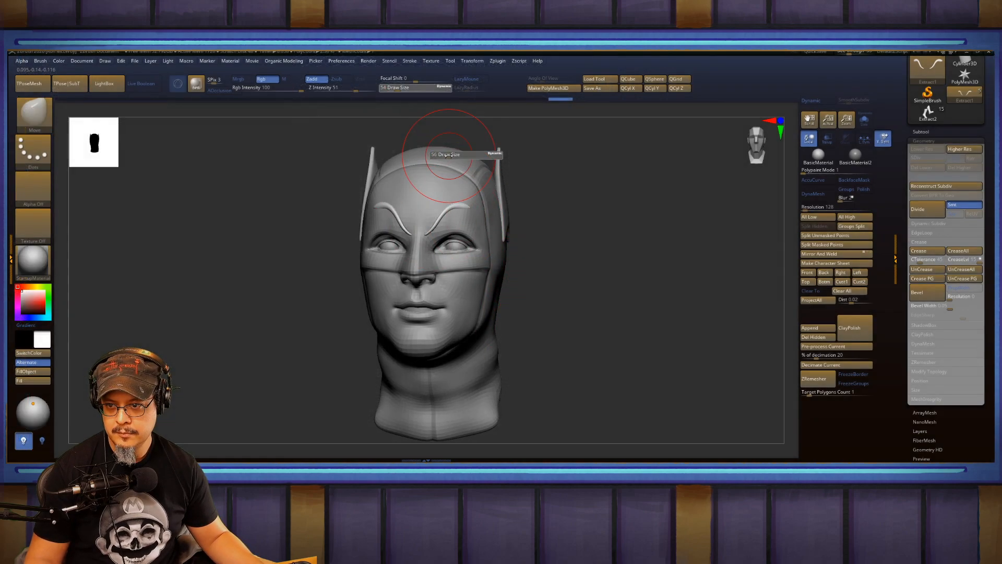
Nudge the cowl's outline and its ears with a larger Move brush to fit the silhouette in the reference photo.
alt+click(449, 154)
drag(452, 155, 456, 149)
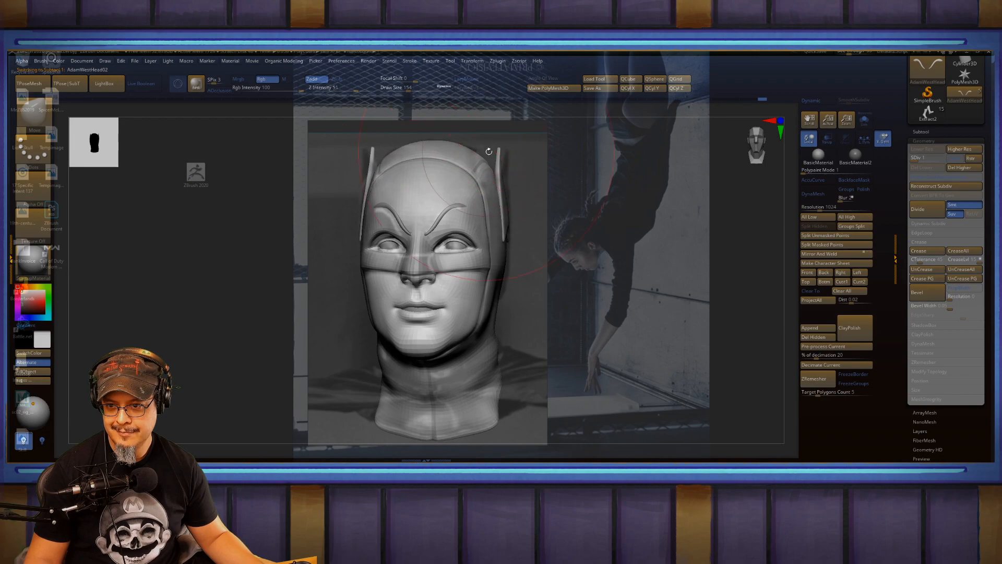
alt+click(499, 164)
alt+click(497, 198)
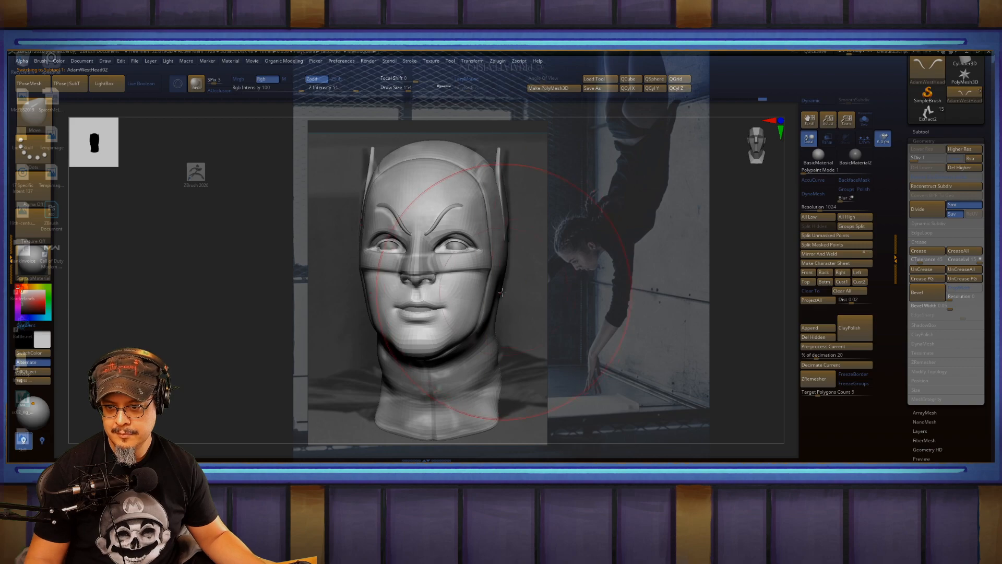
alt+click(506, 209)
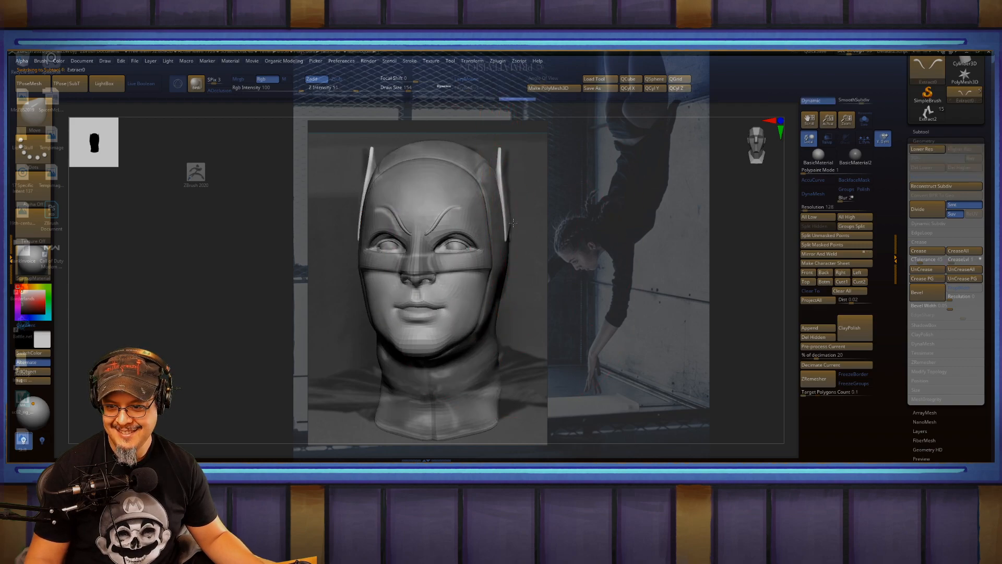
drag(513, 222, 512, 224)
Select the head subtool and pull the base of the neck outward into a wider flare.
alt+click(494, 295)
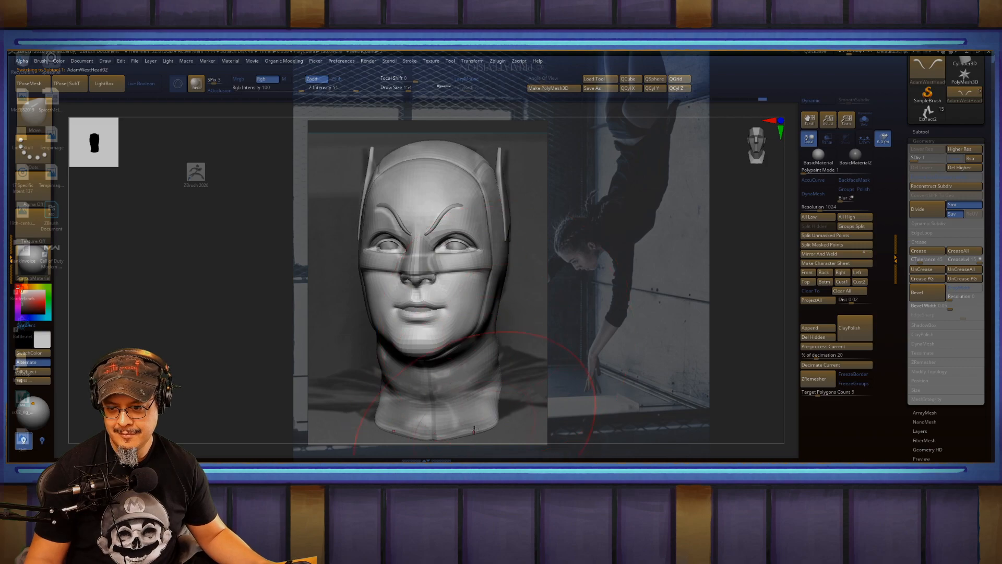
mouse_move(497, 421)
mouse_down()
mouse_move(487, 422)
mouse_move(544, 402)
mouse_move(523, 387)
mouse_move(502, 406)
mouse_move(526, 416)
mouse_up()
drag(614, 301, 605, 298)
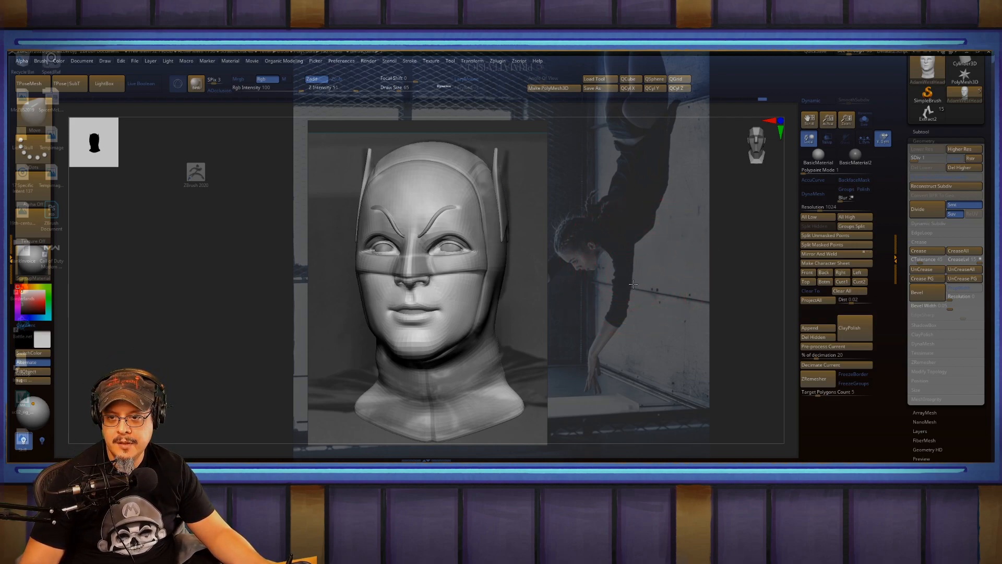
mouse_move(633, 284)
alt+mouse_down()
mouse_move(642, 282)
mouse_move(632, 285)
alt+mouse_up()
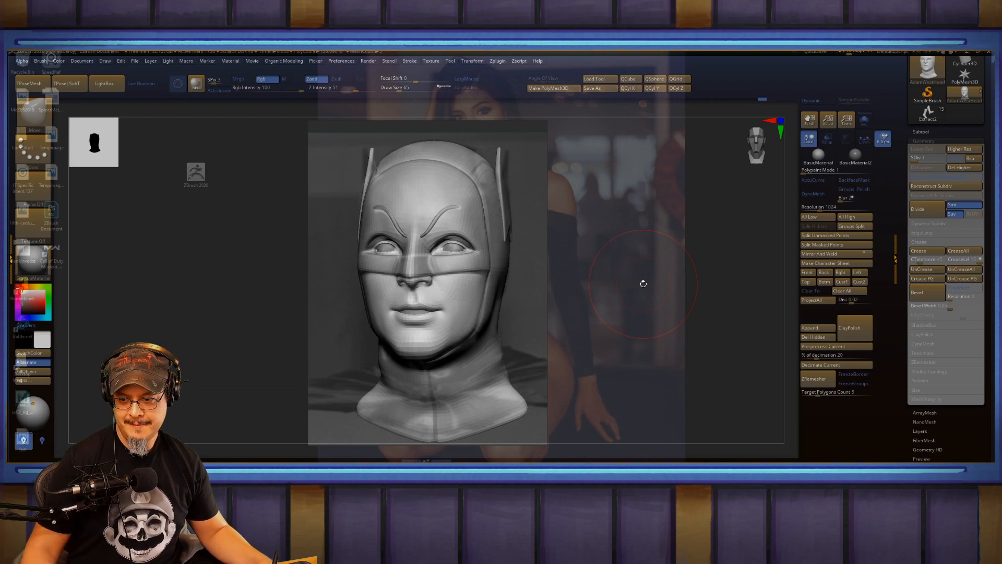
mouse_move(558, 288)
mouse_down()
mouse_move(422, 377)
mouse_move(410, 352)
mouse_move(528, 342)
mouse_up()
drag(675, 274, 572, 332)
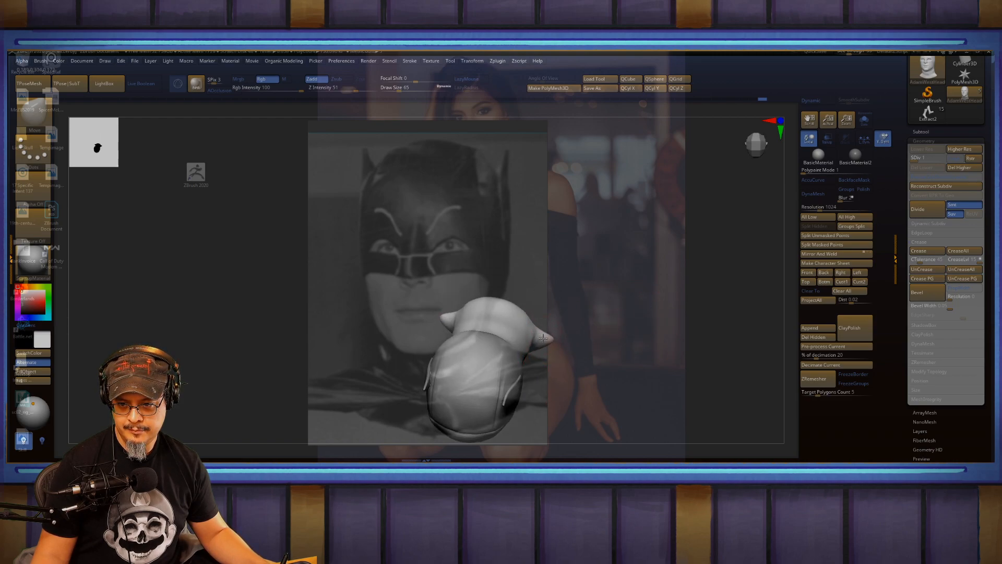
shift+drag(543, 338, 531, 324)
drag(597, 324, 585, 355)
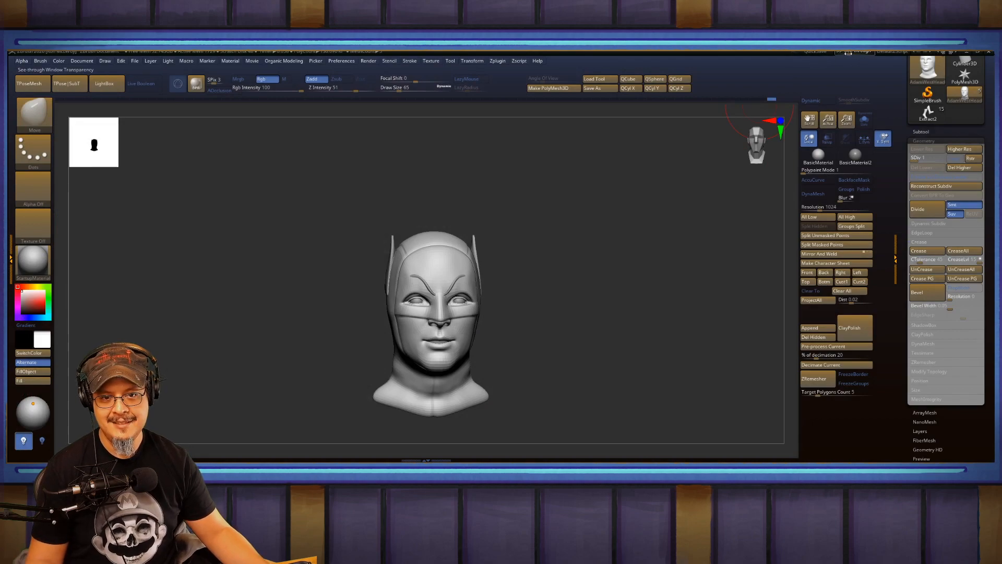
Make the sculpting window opaque again, set the reference photo window to stay on top, and move it off the sculpting canvas.
drag(849, 52, 836, 53)
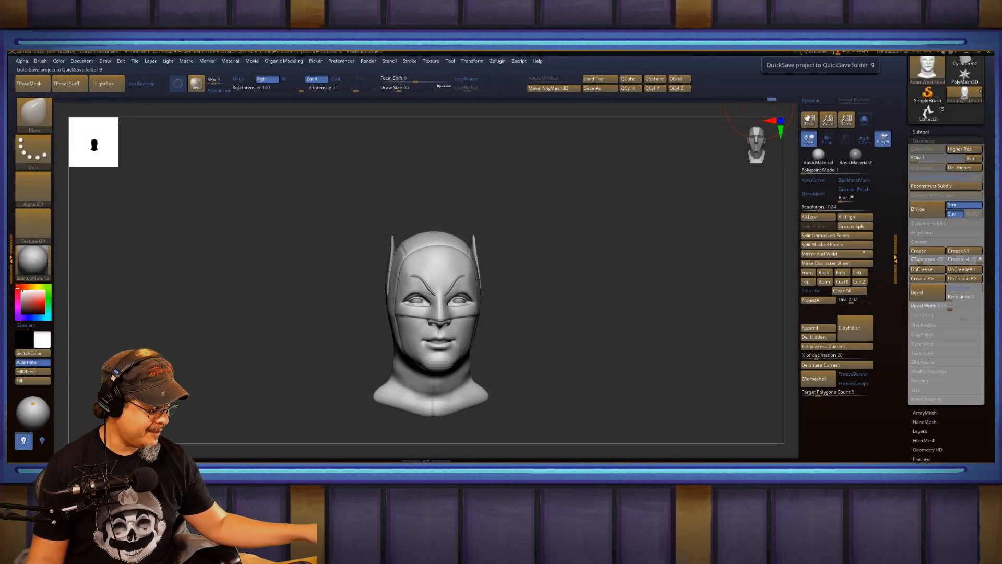
click(970, 53)
right_click(424, 287)
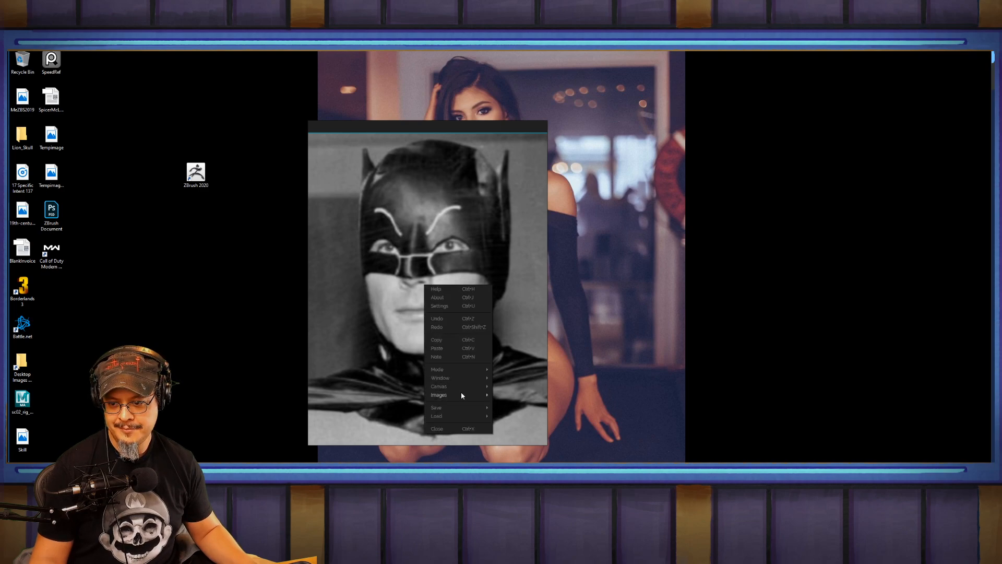
mouse_move(472, 371)
click(558, 386)
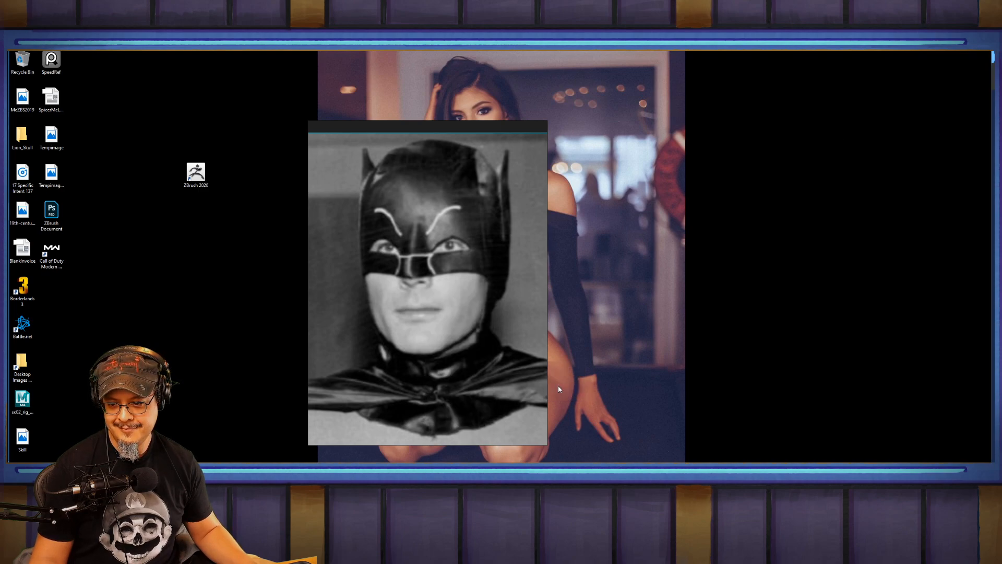
key(alt+Tab)
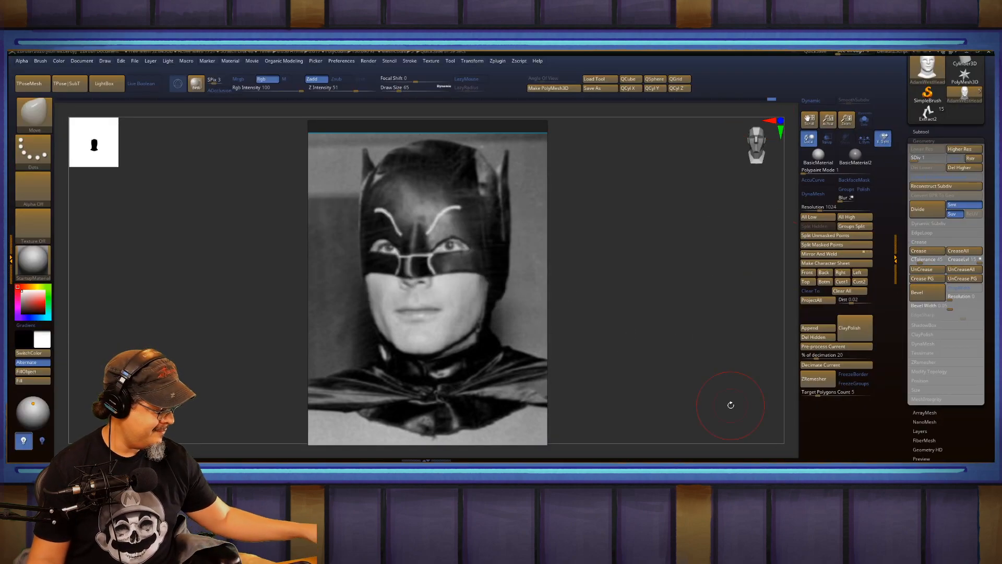
mouse_move(459, 320)
mouse_down()
mouse_move(519, 306)
mouse_move(1001, 275)
mouse_up()
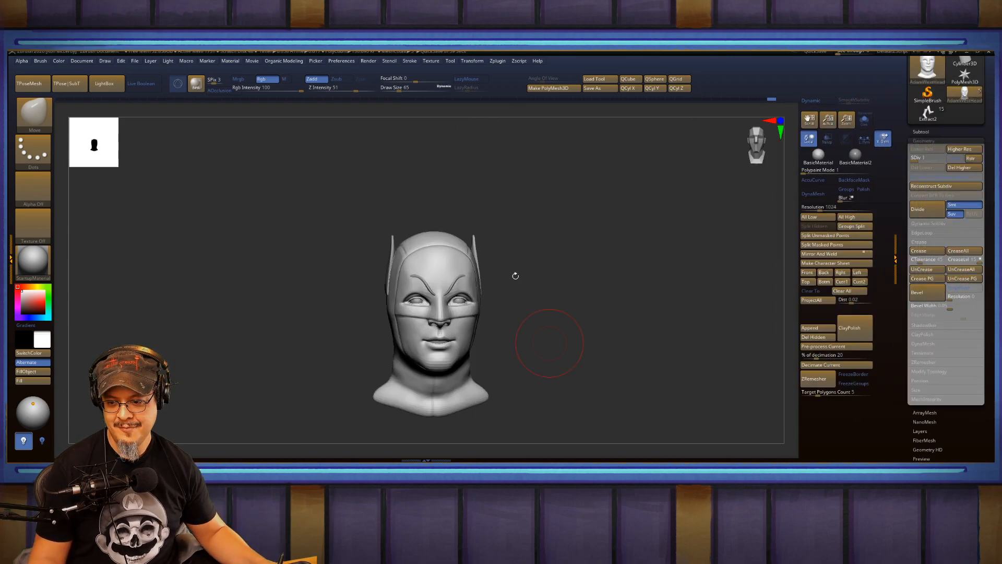
Raise the head to subdivision level 4 and reduce the Move brush to draw size 16 for work around the eyes.
drag(595, 324, 550, 338)
mouse_move(550, 338)
alt+mouse_down()
mouse_move(610, 334)
mouse_move(545, 319)
alt+mouse_up()
key(s)
drag(408, 317, 403, 318)
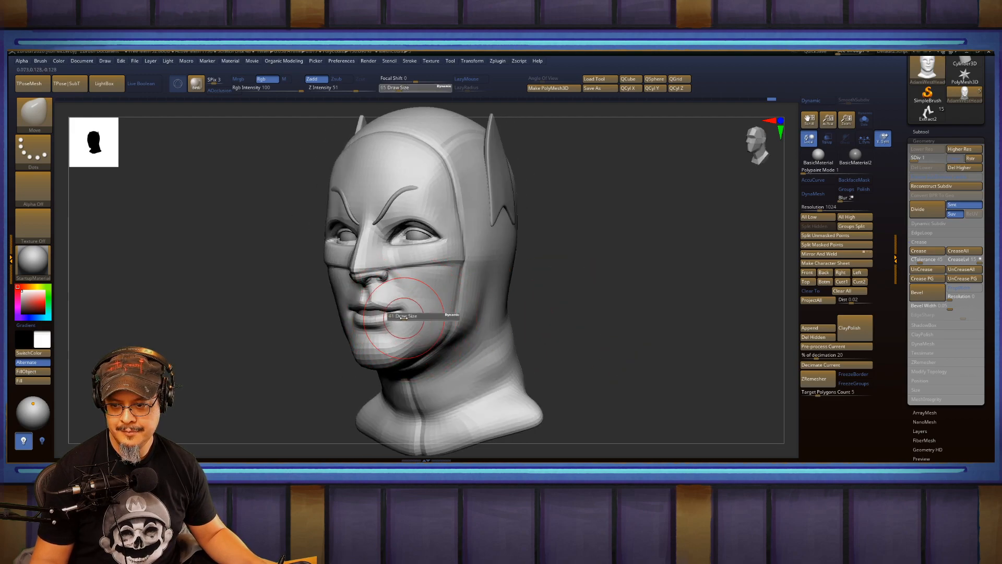
mouse_move(539, 305)
mouse_down()
mouse_move(604, 298)
mouse_move(559, 311)
mouse_move(583, 304)
mouse_move(566, 306)
mouse_move(619, 319)
mouse_move(658, 347)
mouse_move(670, 398)
mouse_up()
key(d)
key(d)
key(d)
key(bracketleft)
key(bracketleft)
key(bracketleft)
key(bracketleft)
key(bracketleft)
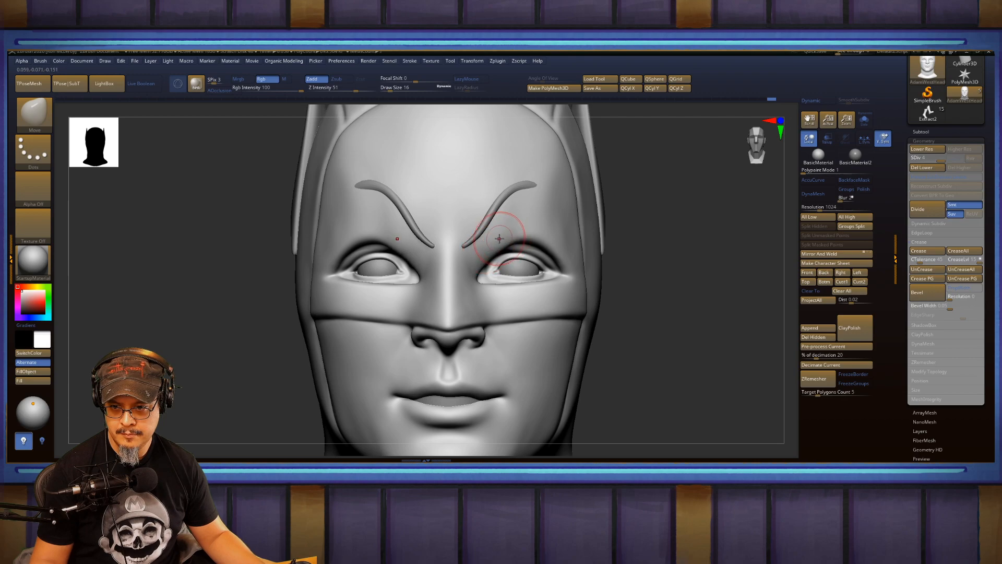
Smooth the hollows between the nose bridge and the inner eye corners at draw size 16.
key(shift)
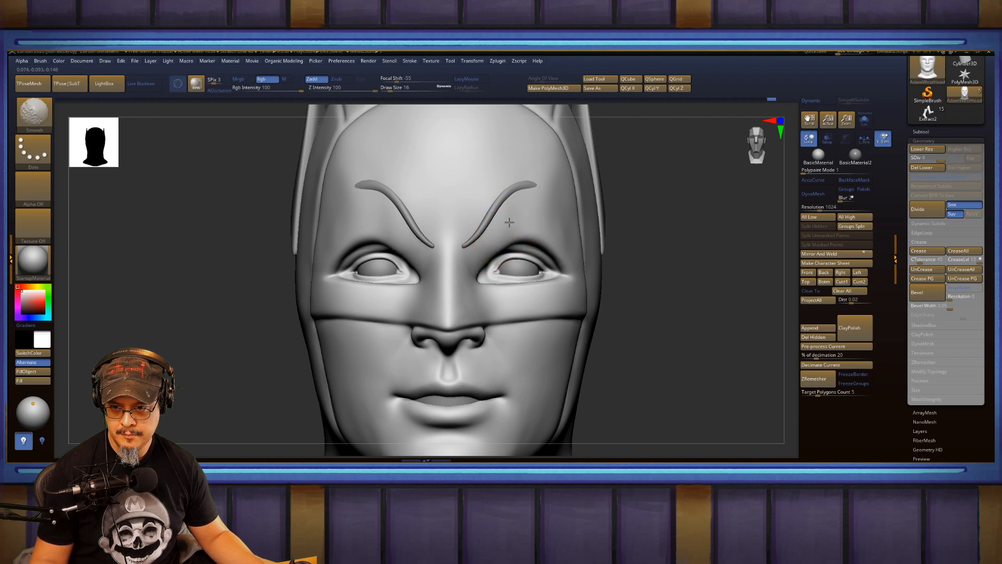
shift+drag(466, 268, 491, 245)
drag(641, 219, 653, 233)
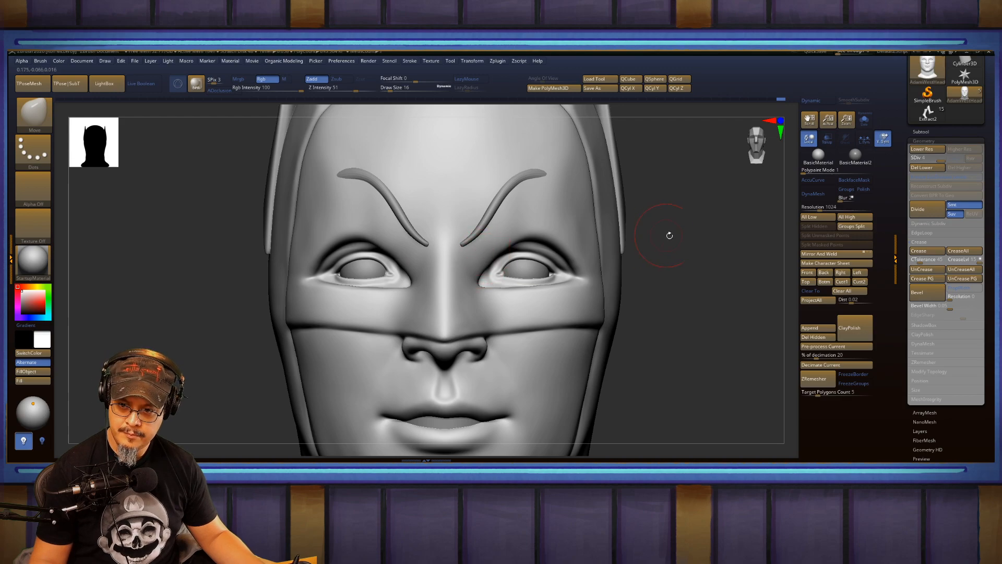
drag(670, 235, 624, 235)
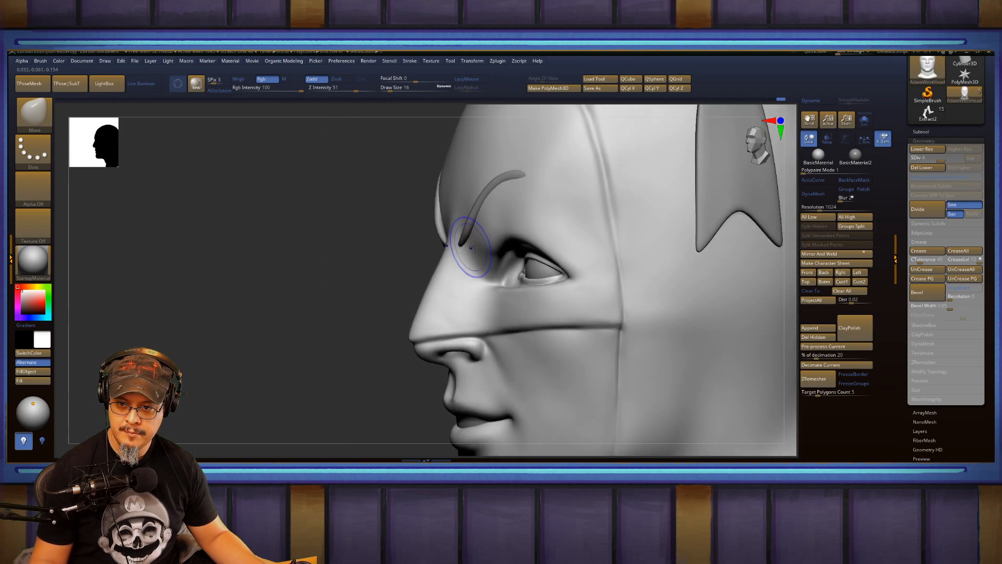
shift+drag(474, 247, 486, 252)
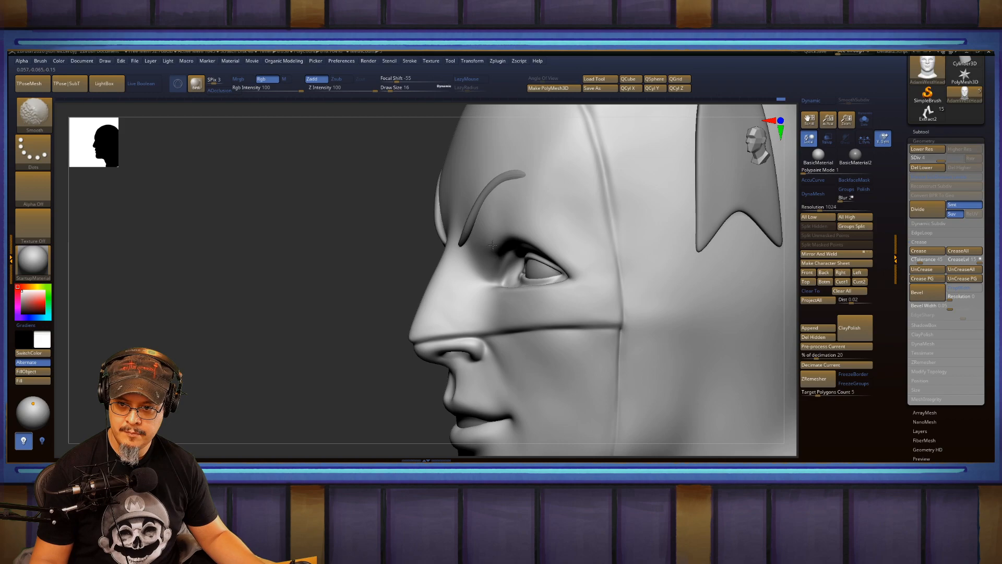
Switch to the DamStandard brush and define the creases around the eyelids, smoothing the outer eye corners.
drag(289, 256, 344, 255)
key(b)
key(d)
key(s)
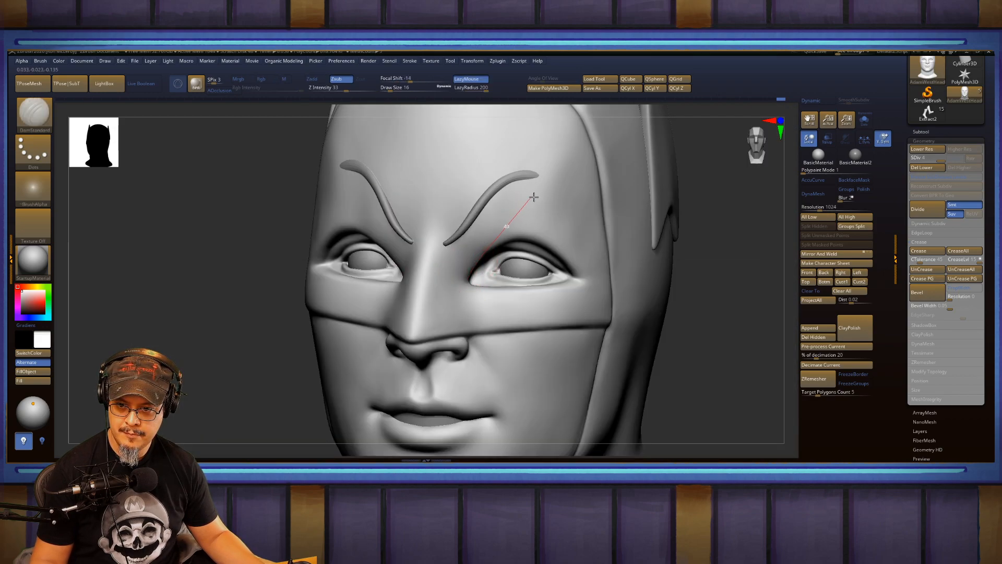
drag(715, 246, 733, 211)
alt+drag(657, 221, 666, 233)
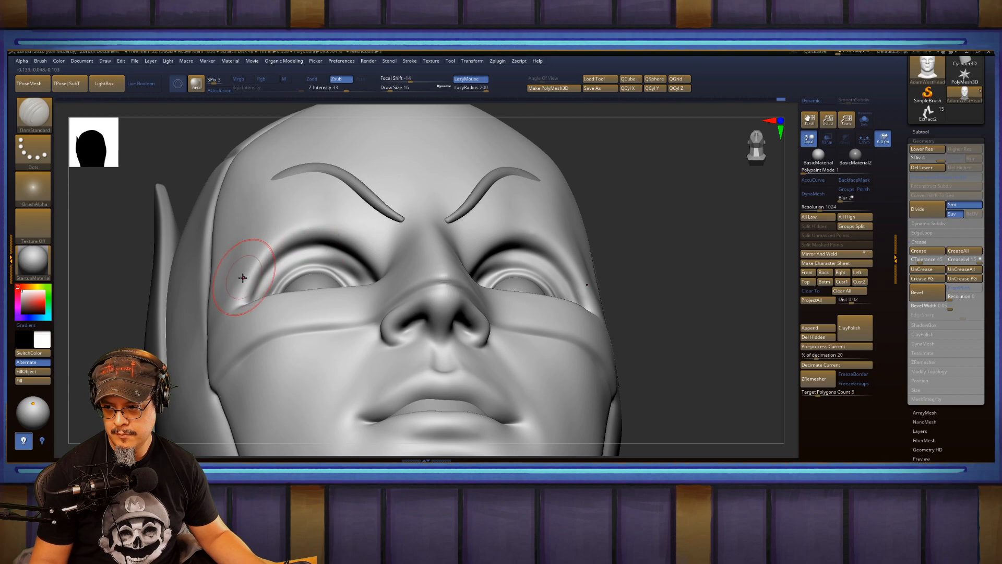
shift+drag(243, 275, 245, 305)
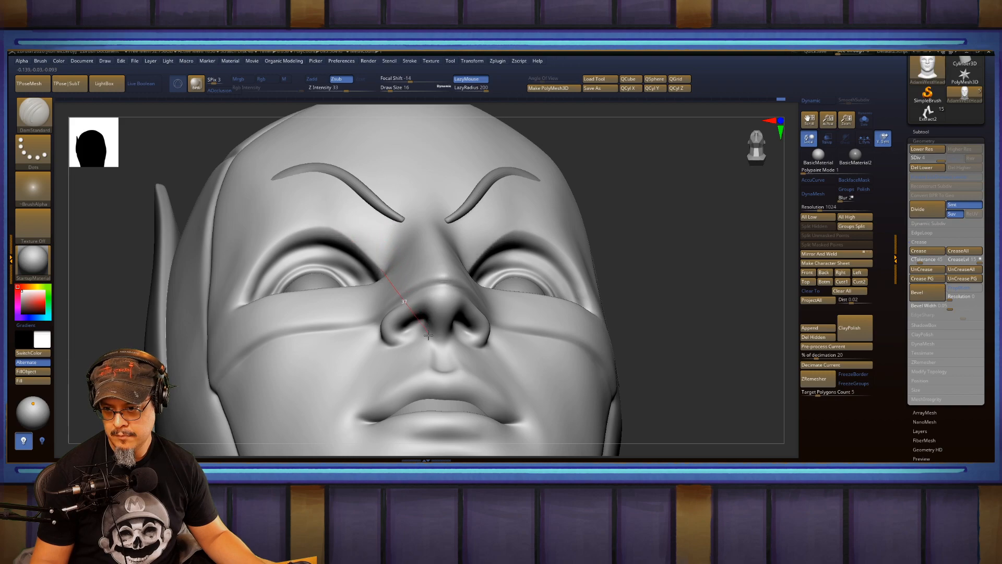
drag(712, 174, 635, 201)
mouse_move(543, 230)
mouse_down()
mouse_move(571, 224)
mouse_move(460, 266)
mouse_move(442, 291)
mouse_move(470, 283)
mouse_up()
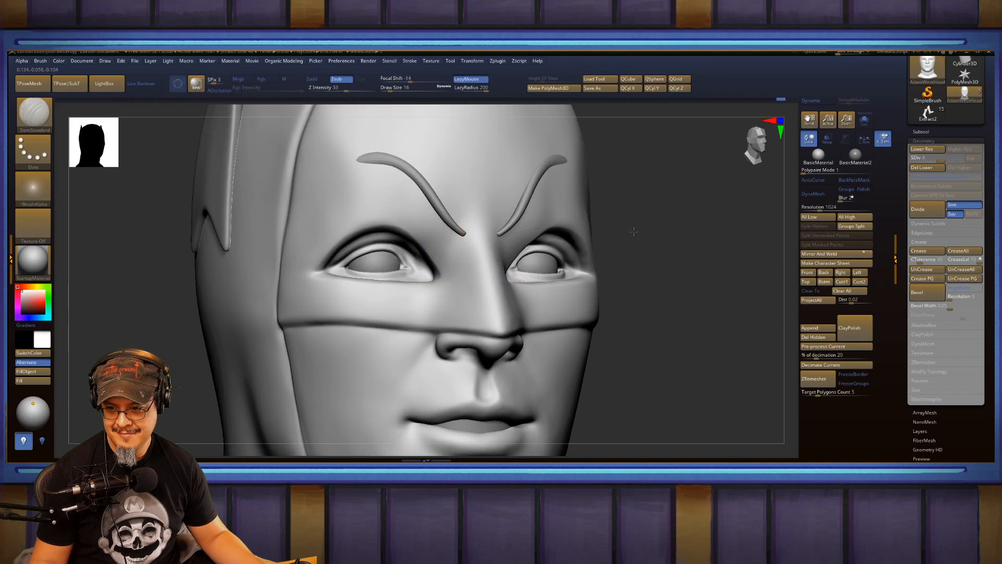
Smooth the surface under the eyes, from beside the nose outward along the lower lids.
mouse_move(633, 232)
mouse_down()
mouse_move(631, 266)
mouse_move(643, 282)
mouse_up()
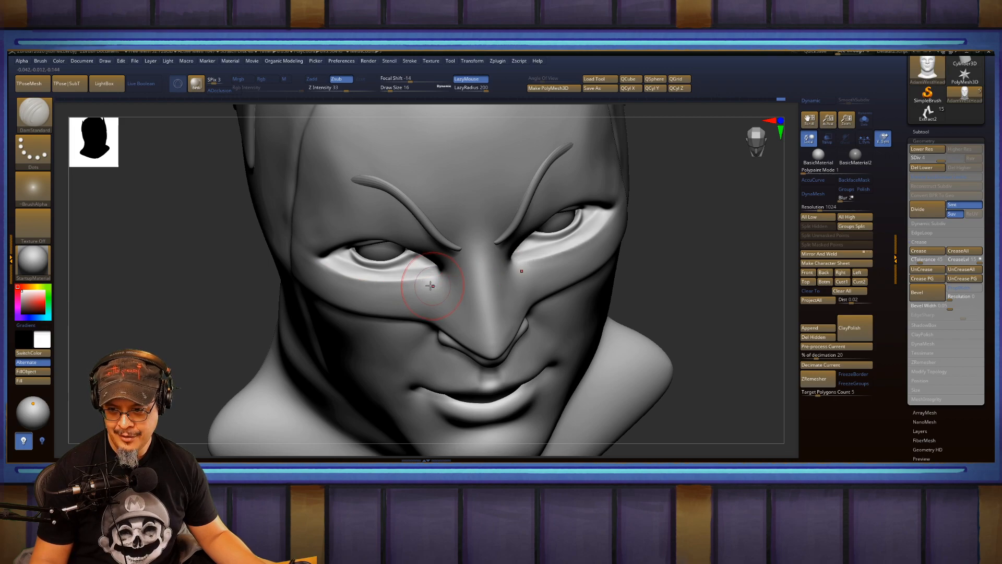
shift+drag(443, 284, 384, 290)
drag(658, 223, 671, 208)
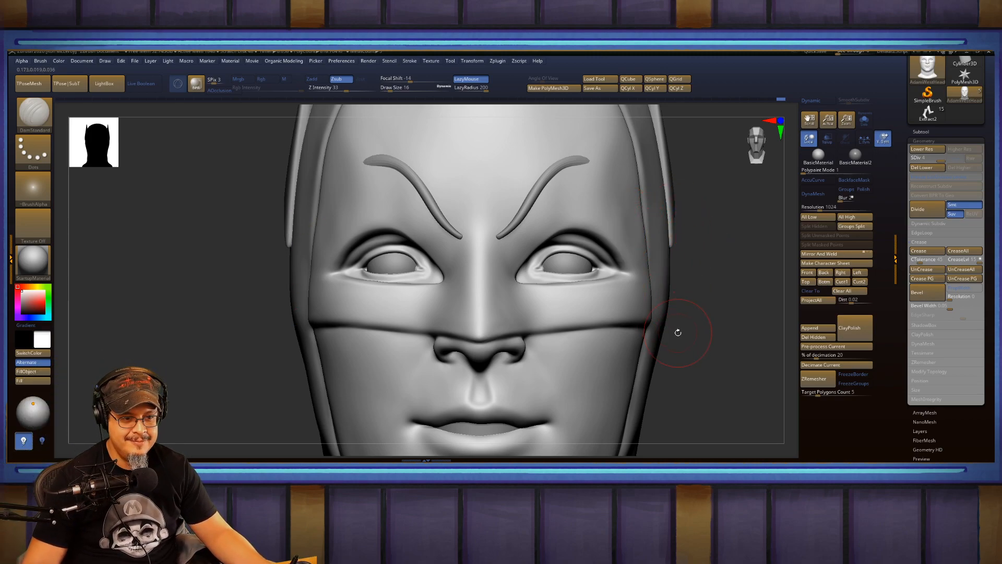
mouse_move(678, 332)
alt+mouse_down()
mouse_move(683, 324)
mouse_move(705, 333)
mouse_move(666, 330)
alt+mouse_up()
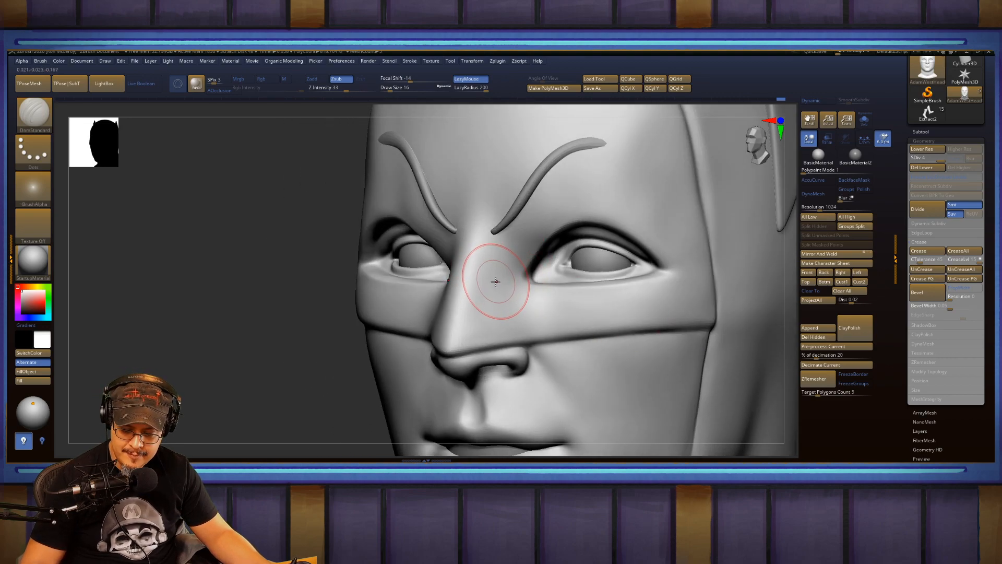
Switch to the Move brush and turn the head to face the front.
key(b)
key(m)
key(v)
mouse_move(234, 311)
mouse_down()
mouse_move(501, 293)
mouse_move(727, 257)
mouse_up()
key(ctrl)
mouse_move(643, 272)
ctrl+mouse_down()
mouse_move(528, 336)
mouse_move(518, 321)
mouse_move(528, 347)
mouse_move(509, 360)
ctrl+mouse_up()
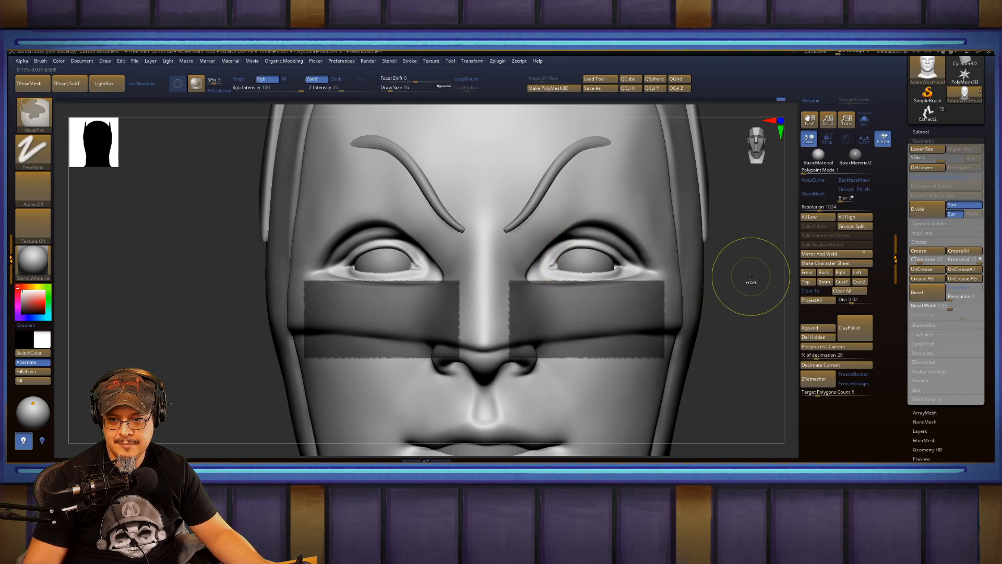
ctrl+click(762, 291)
Choose the MaskLasso brush and mask the area below the eyes, covering the lower cowl band, nose and upper cheeks.
key(space)
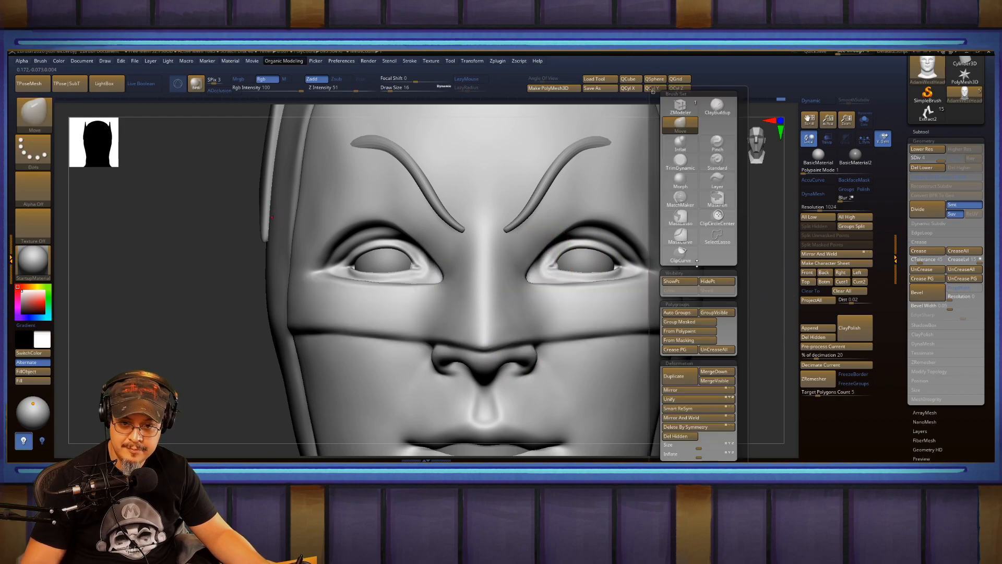
click(679, 218)
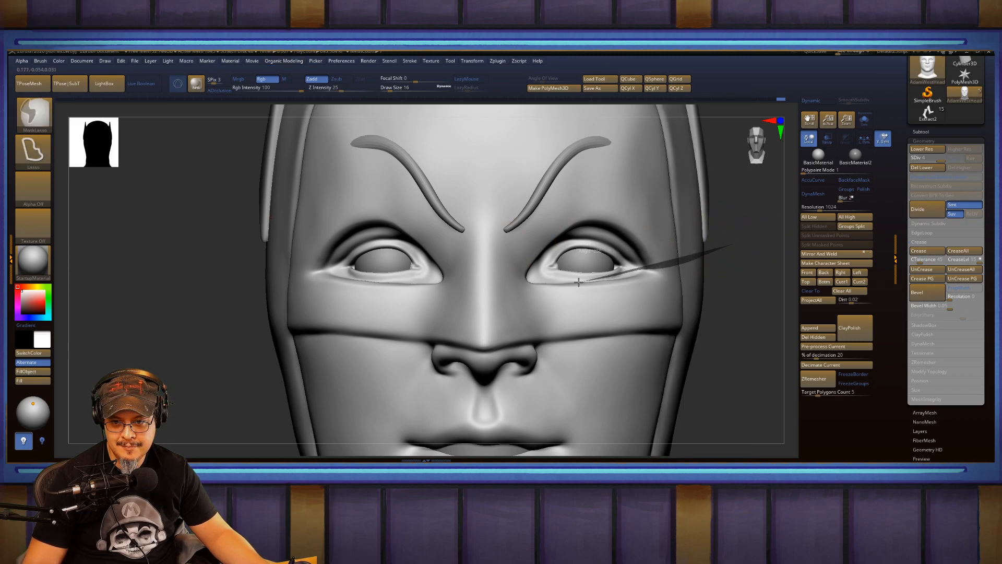
mouse_move(578, 281)
ctrl+mouse_down()
mouse_move(541, 282)
mouse_move(459, 360)
mouse_move(292, 402)
ctrl+mouse_up()
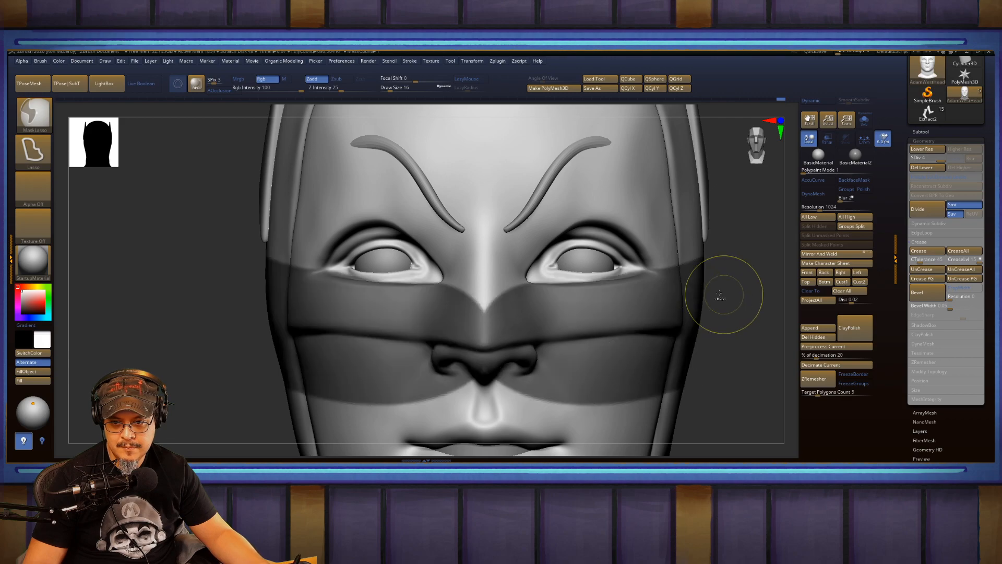
mouse_move(754, 290)
ctrl+mouse_down()
mouse_move(492, 287)
mouse_move(694, 365)
ctrl+mouse_up()
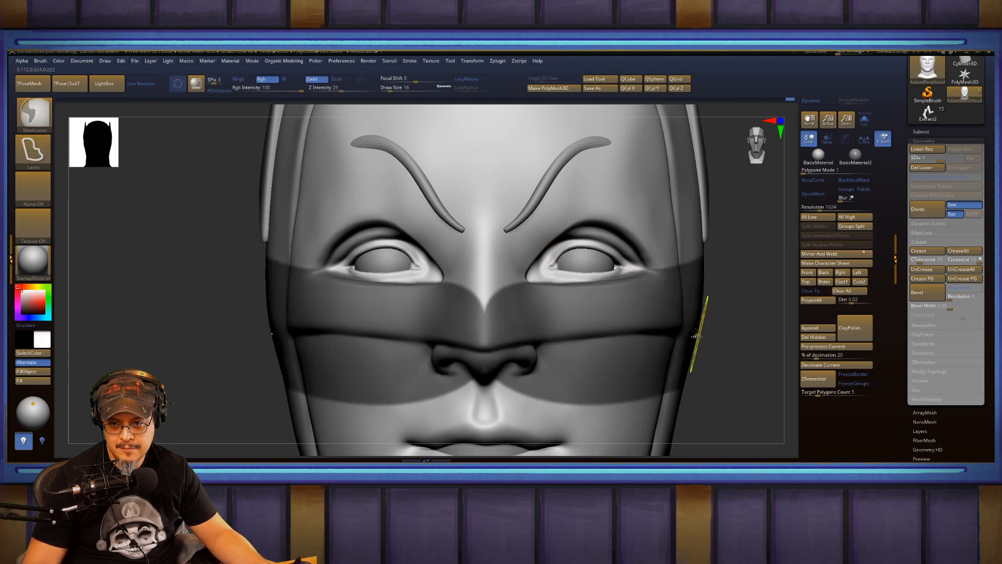
mouse_move(743, 284)
ctrl+mouse_down()
mouse_move(608, 291)
mouse_move(549, 279)
mouse_move(482, 308)
mouse_move(731, 368)
ctrl+mouse_up()
key(ctrl+z)
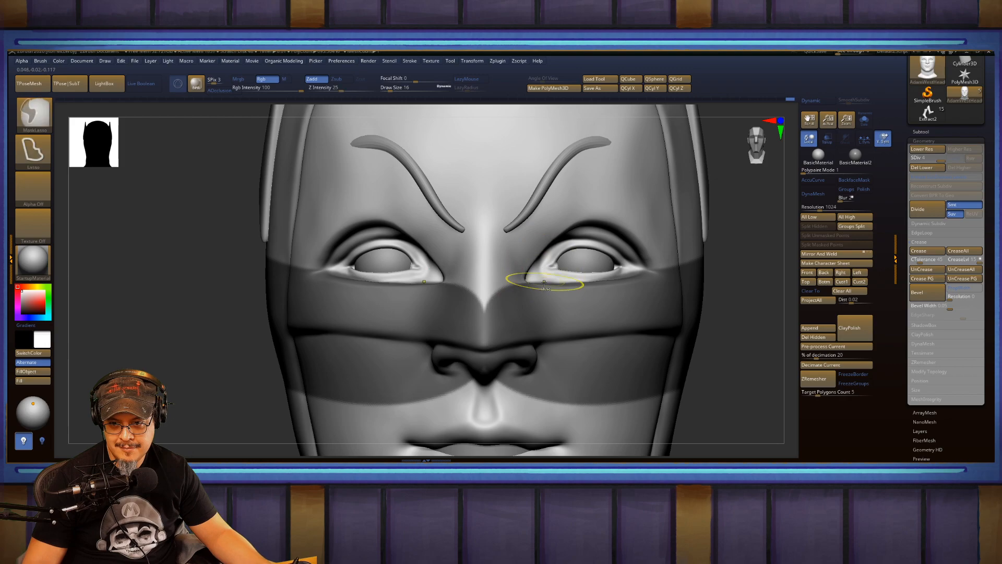
mouse_move(759, 279)
ctrl+mouse_down()
mouse_move(608, 290)
mouse_move(519, 278)
mouse_move(434, 358)
ctrl+mouse_up()
alt+drag(783, 256, 733, 273)
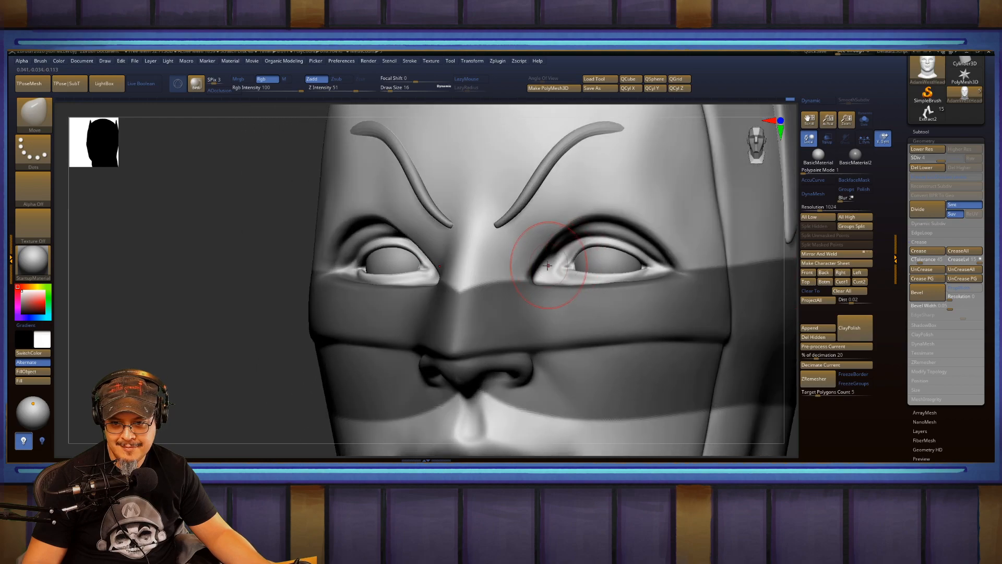
Reshape the inner eye corners with the Move brush at draw size 8 and clear the mask from the face.
key(s)
drag(554, 268, 540, 268)
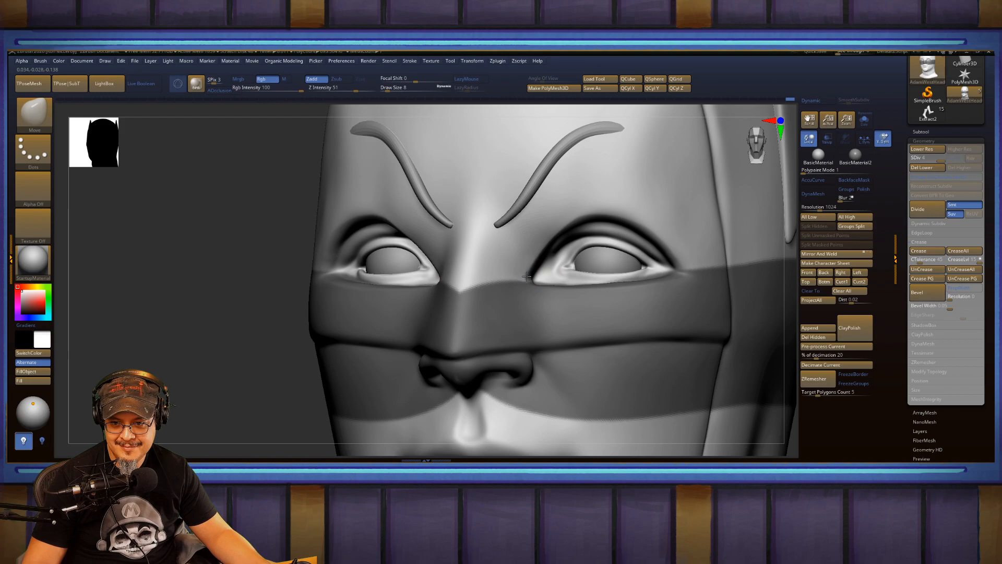
key(shift)
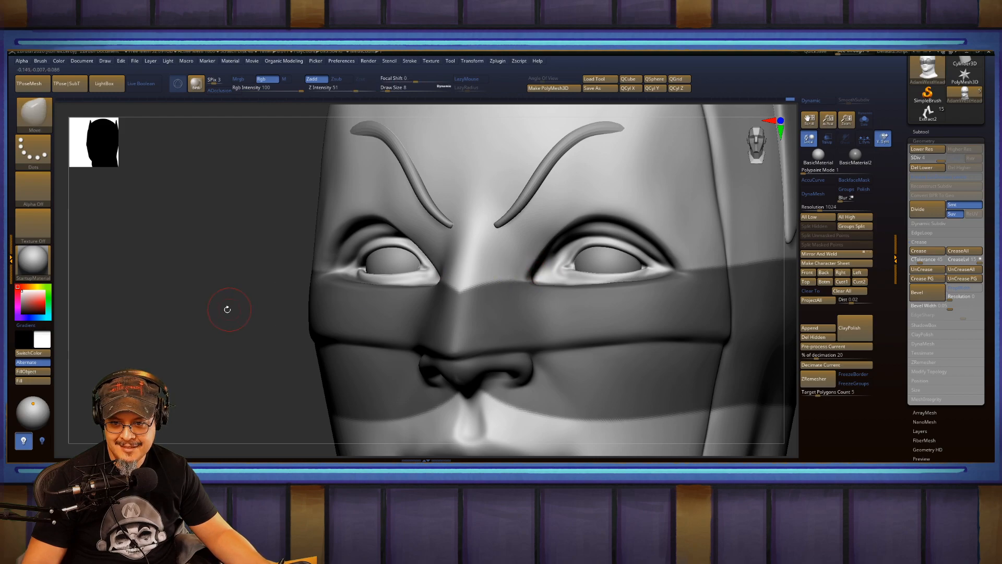
drag(226, 308, 298, 307)
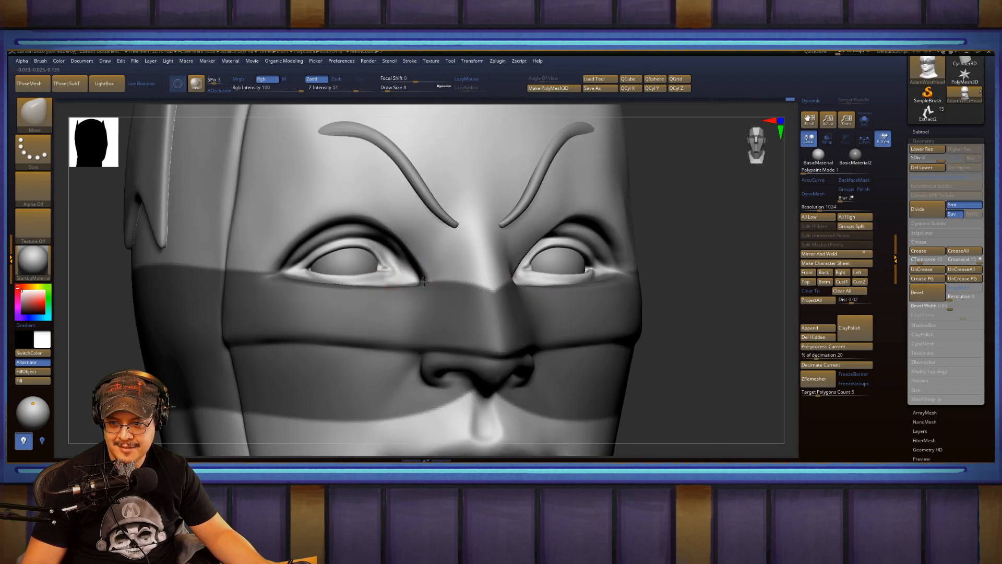
key(shift)
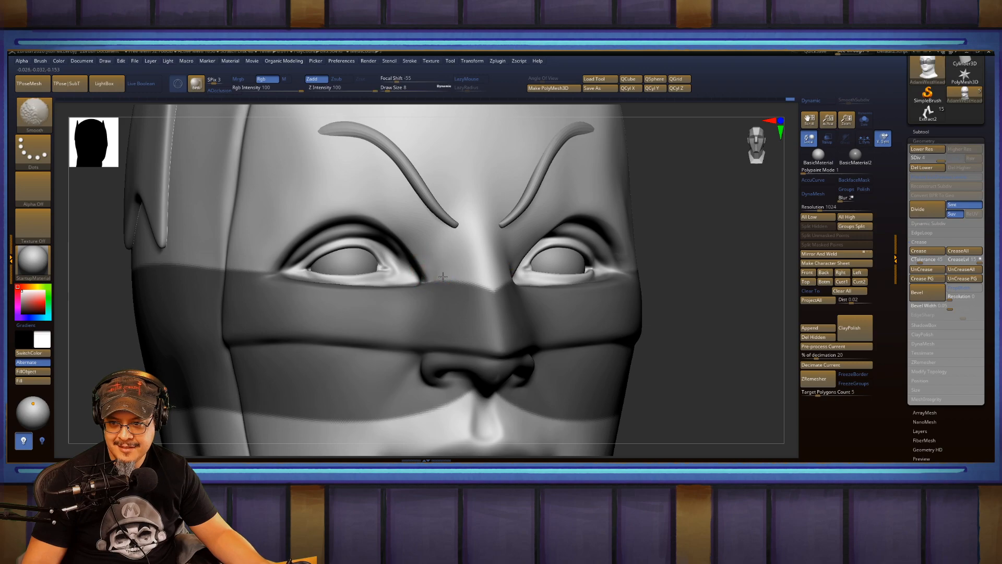
key(f)
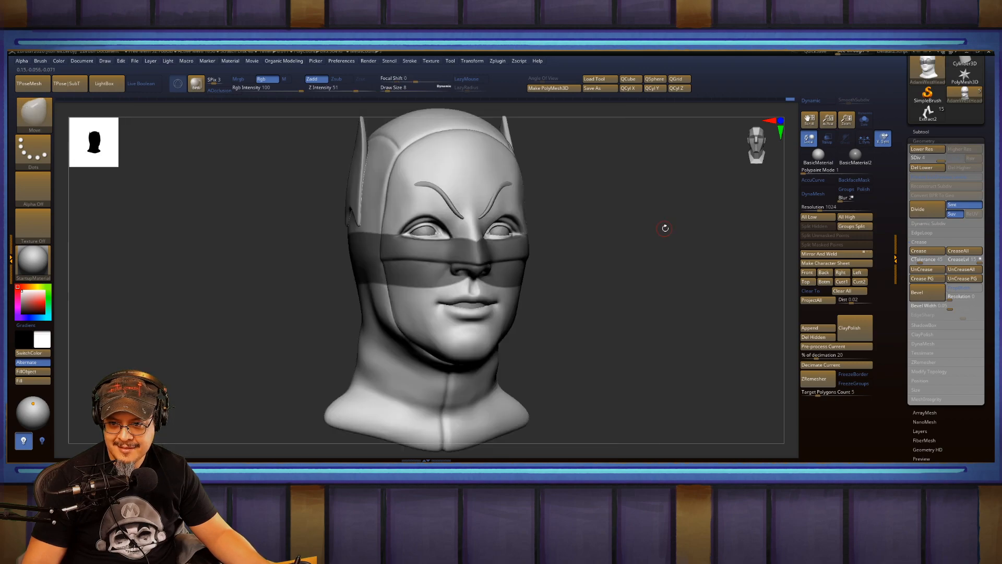
mouse_move(648, 237)
ctrl+mouse_down()
mouse_move(662, 266)
mouse_move(648, 248)
mouse_move(606, 241)
mouse_move(620, 251)
ctrl+mouse_up()
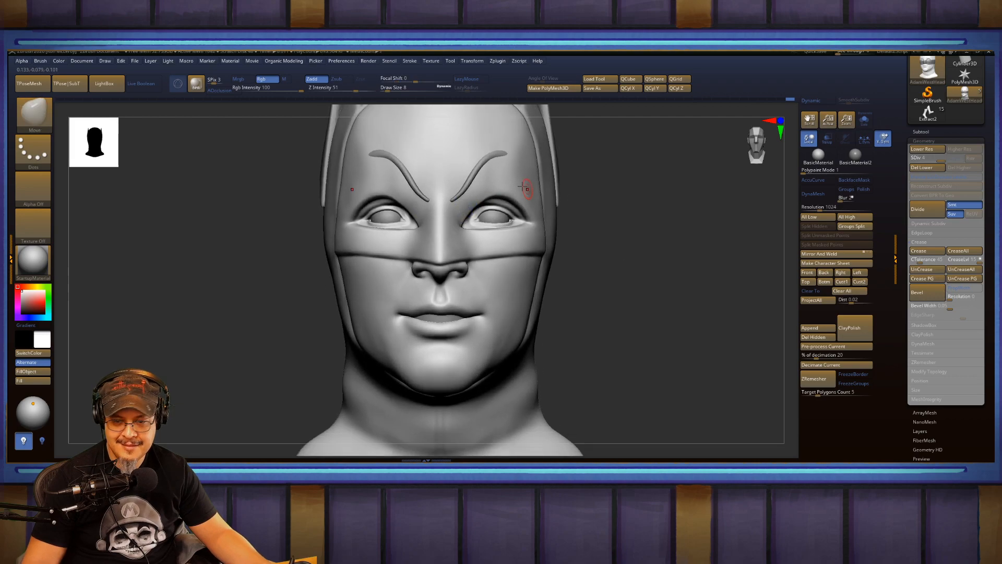
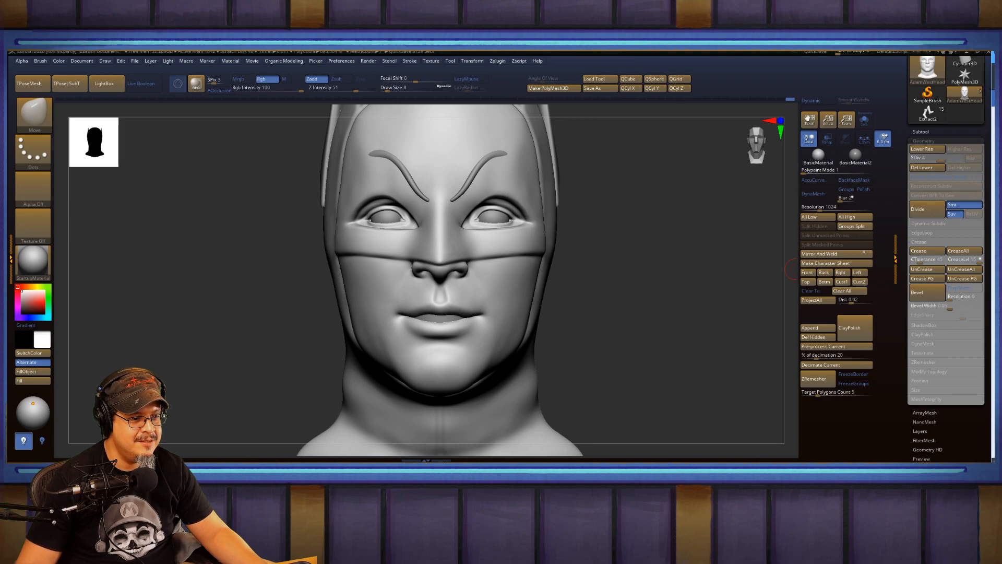
Switch to the browser, watch the dog ski run video full screen, and close its tab.
drag(994, 51, 468, 52)
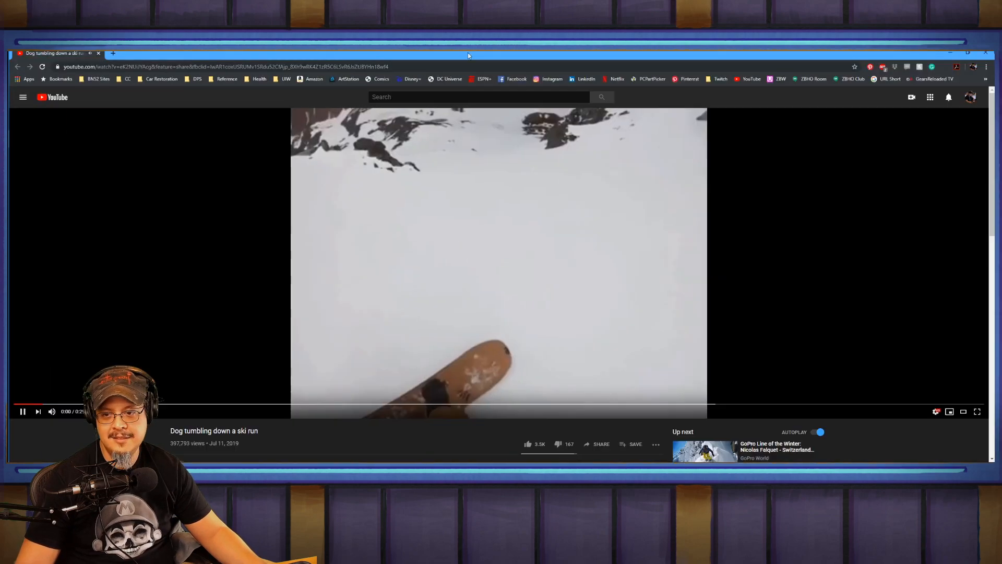
click(975, 414)
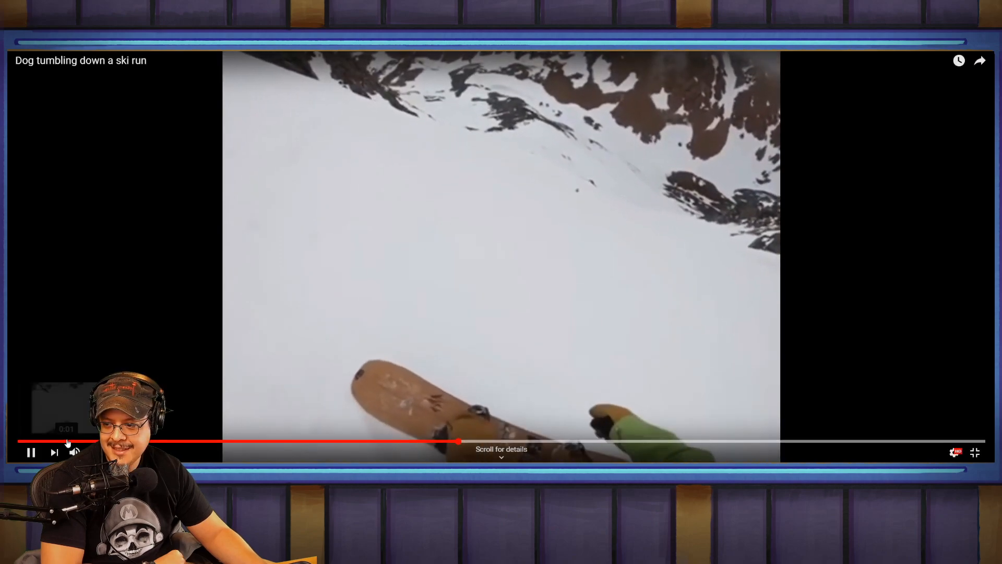
click(68, 441)
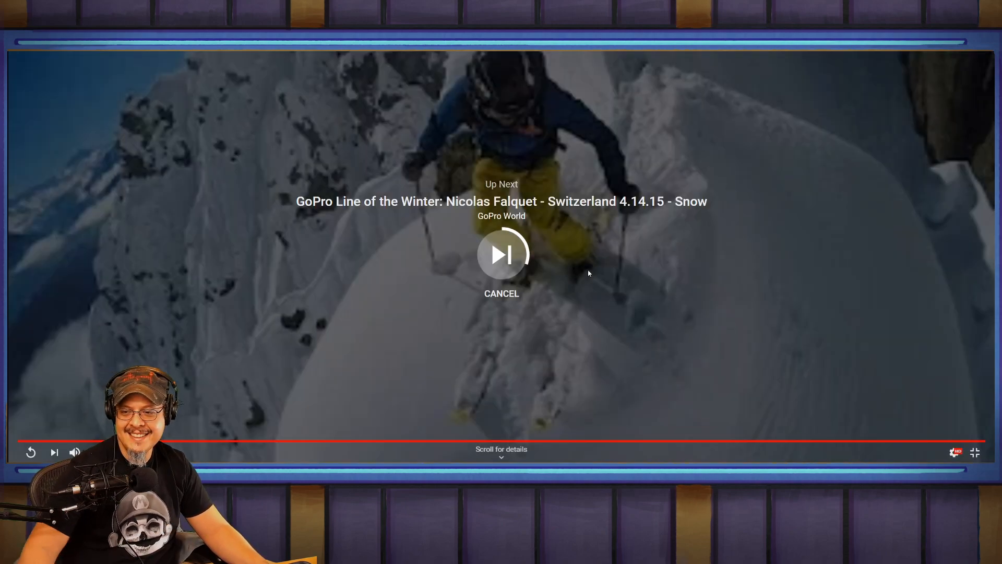
key(Escape)
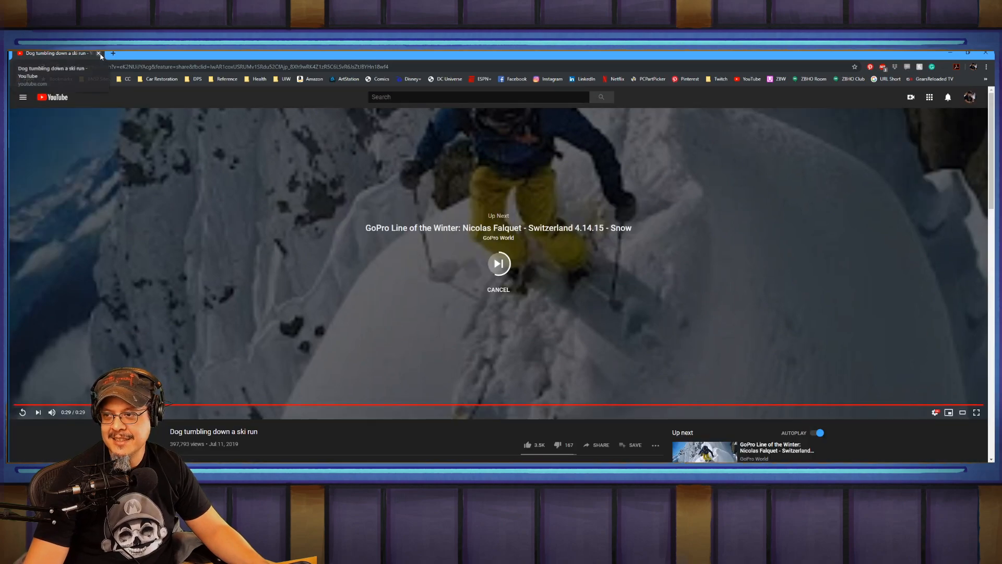
click(98, 53)
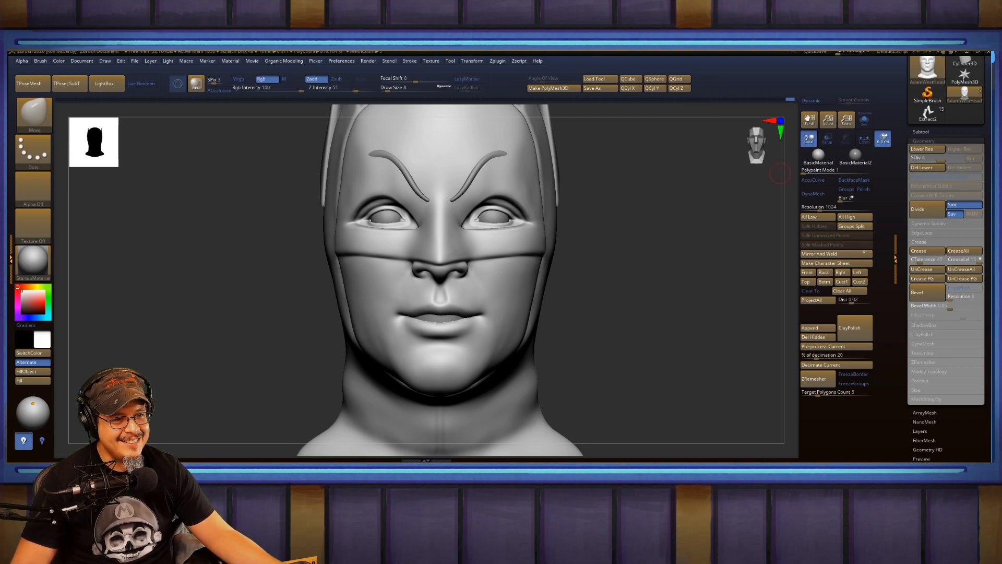
Choose the FormSoft brush and set its draw size to 17 for the area between the nose bridge and eye.
mouse_move(677, 329)
mouse_down()
mouse_move(677, 307)
mouse_move(631, 317)
mouse_move(663, 318)
mouse_move(680, 307)
mouse_move(668, 299)
mouse_move(679, 308)
mouse_move(684, 300)
mouse_move(692, 332)
mouse_up()
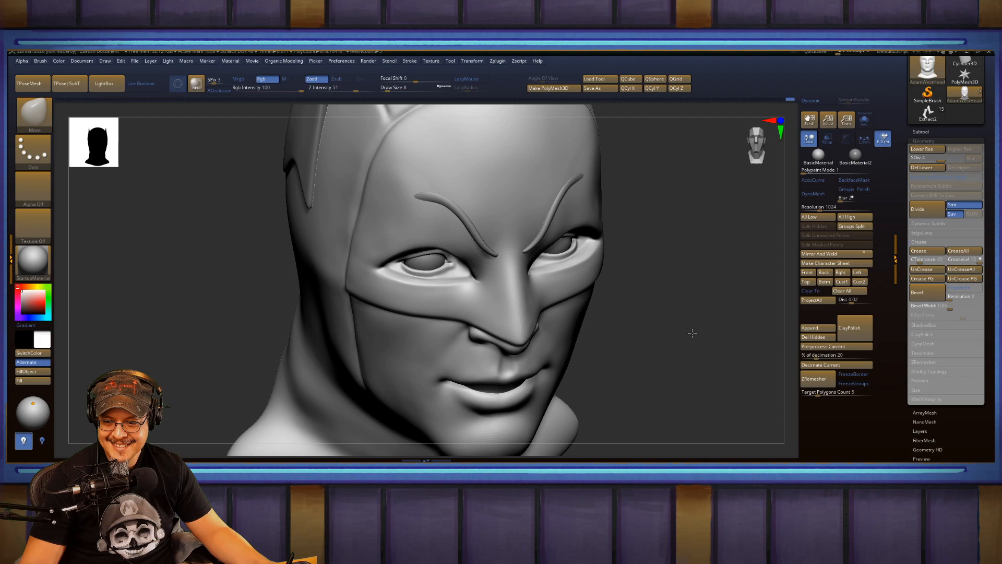
mouse_move(692, 324)
mouse_down()
mouse_move(685, 320)
mouse_move(697, 312)
mouse_move(667, 309)
mouse_up()
drag(381, 315, 438, 196)
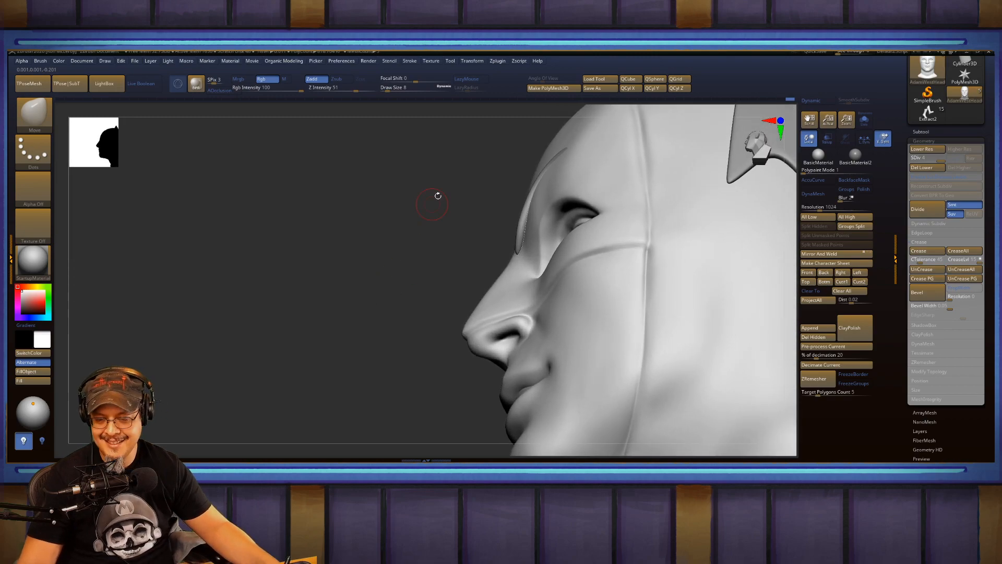
key(b)
click(466, 236)
key(s)
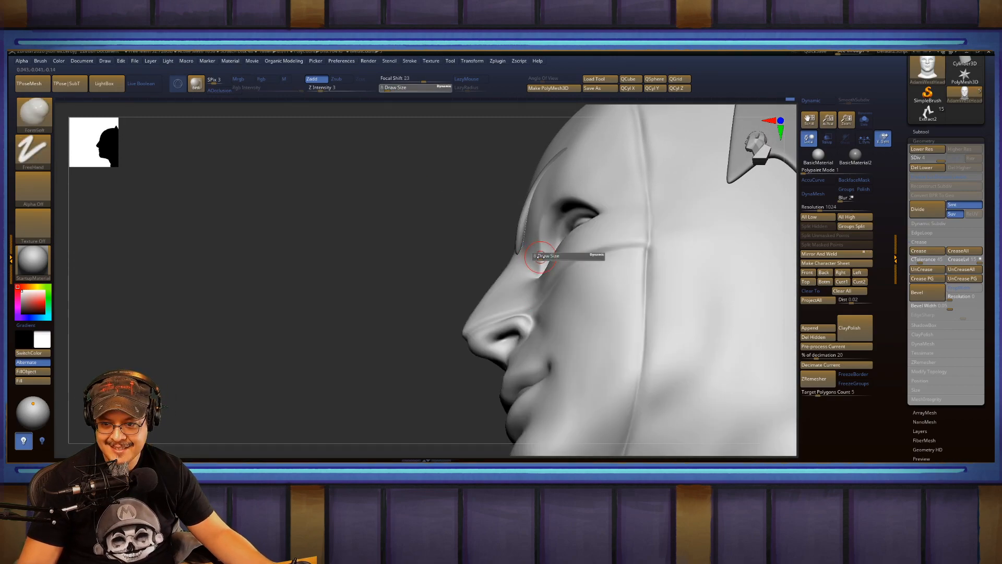
drag(537, 257, 542, 256)
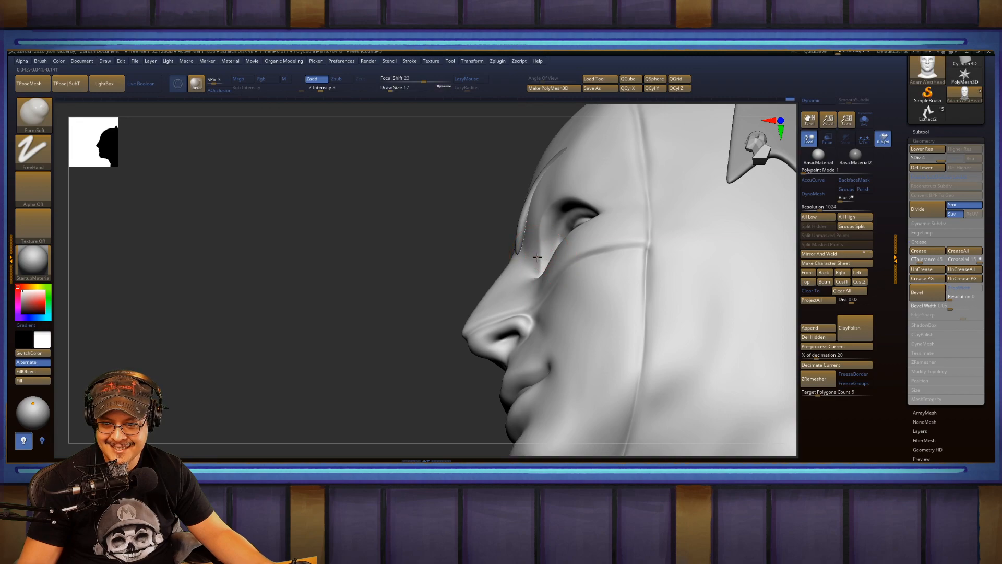
Return to the Move brush and touch up the surface between the inner eyebrow and the eye socket.
key(b)
key(m)
key(v)
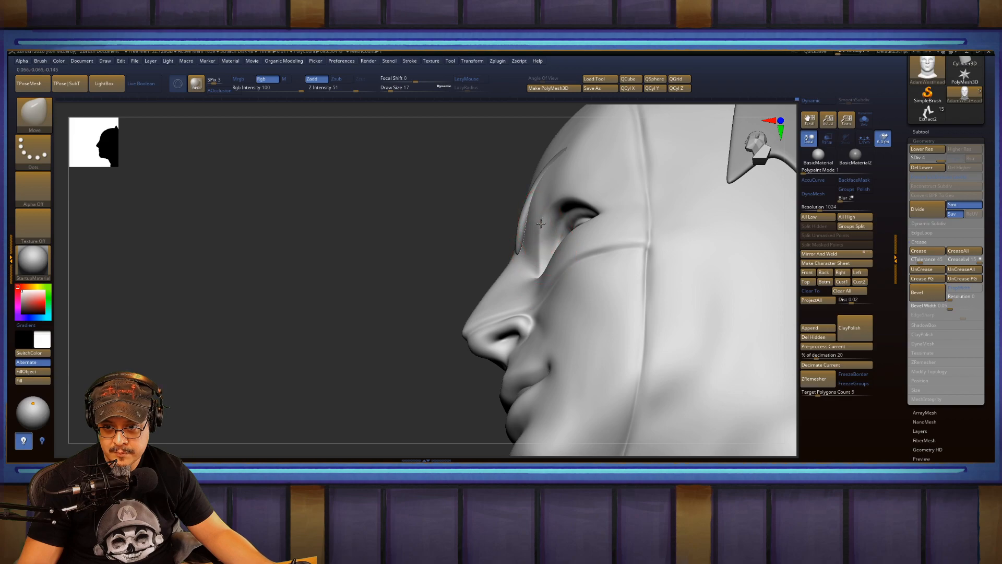
key(shift)
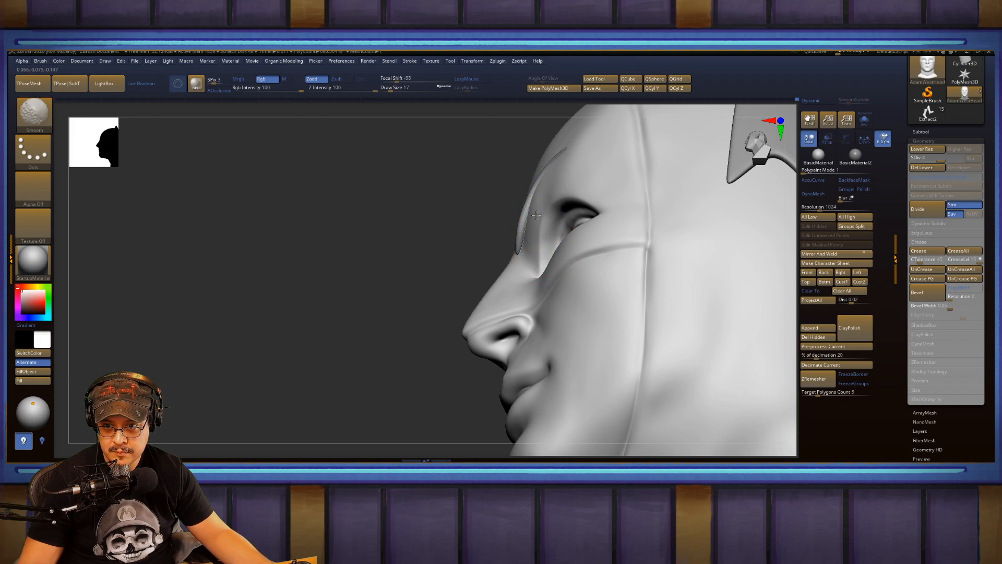
mouse_move(401, 265)
mouse_down()
mouse_move(414, 264)
mouse_move(409, 288)
mouse_up()
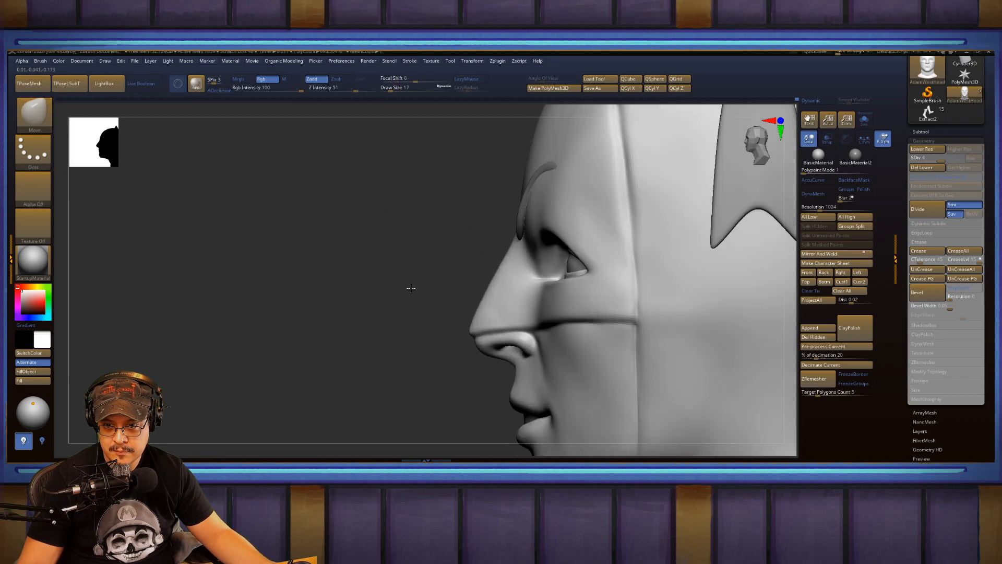
Examine the whole head in profile and from the front, comparing the face, neck and cowl proportions.
key(f)
mouse_move(619, 259)
mouse_down()
mouse_move(669, 262)
mouse_move(454, 323)
mouse_move(488, 310)
mouse_up()
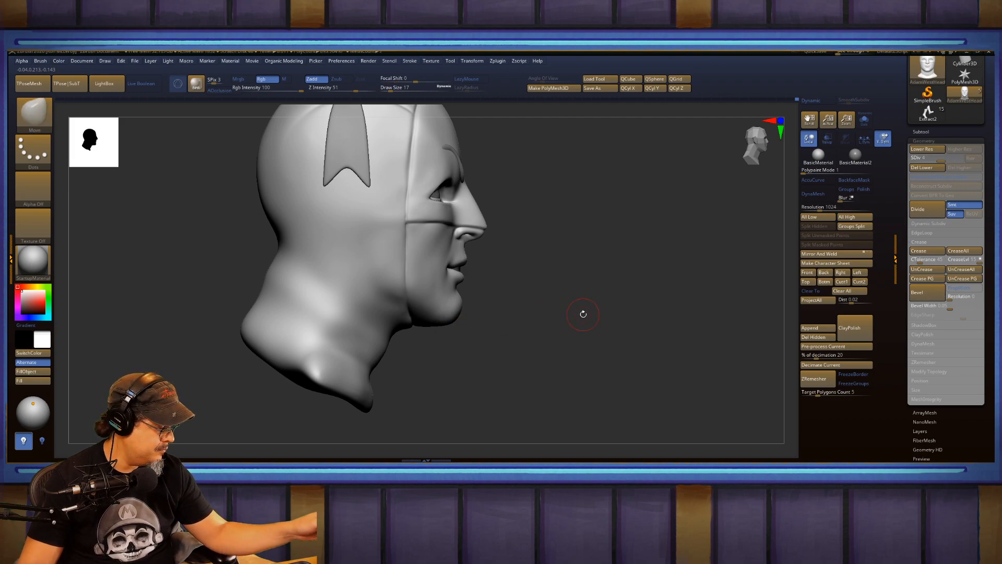
mouse_move(593, 253)
mouse_down()
mouse_move(548, 286)
mouse_move(422, 277)
mouse_up()
mouse_move(599, 287)
mouse_down()
mouse_move(577, 280)
mouse_move(586, 283)
mouse_up()
mouse_move(599, 239)
alt+mouse_down()
mouse_move(616, 285)
mouse_move(673, 251)
mouse_move(666, 287)
mouse_move(679, 255)
alt+mouse_up()
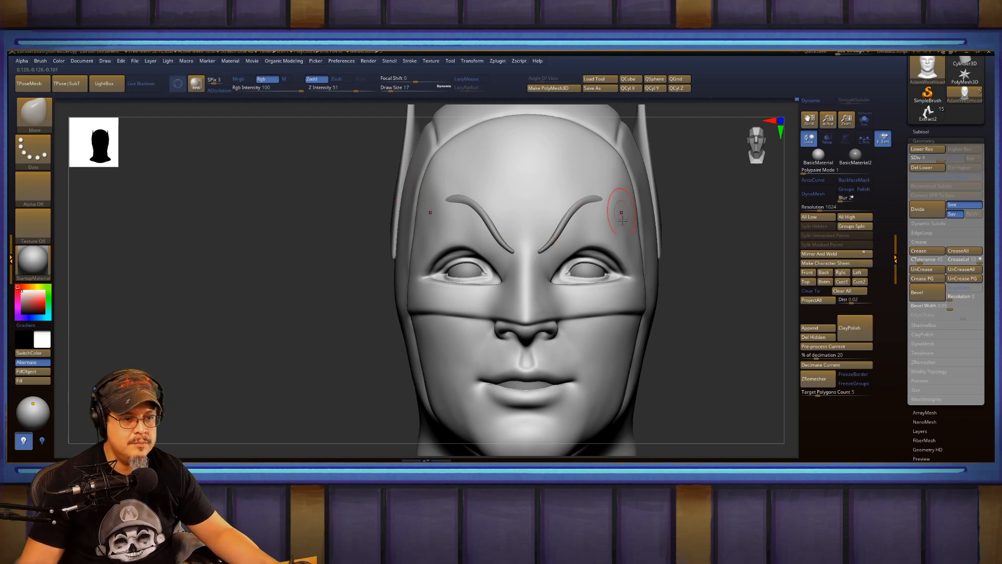
drag(698, 294, 693, 316)
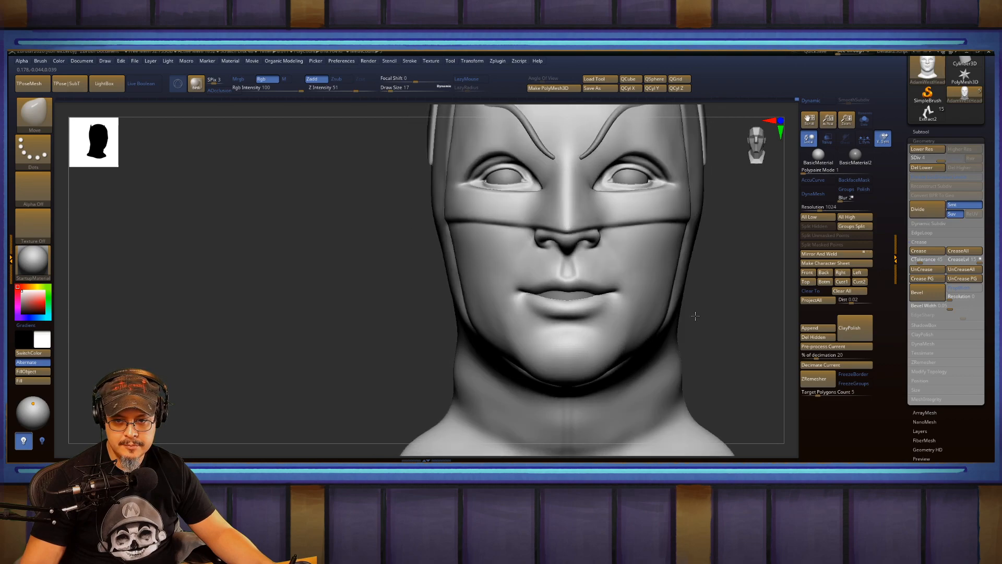
alt+drag(722, 262, 729, 365)
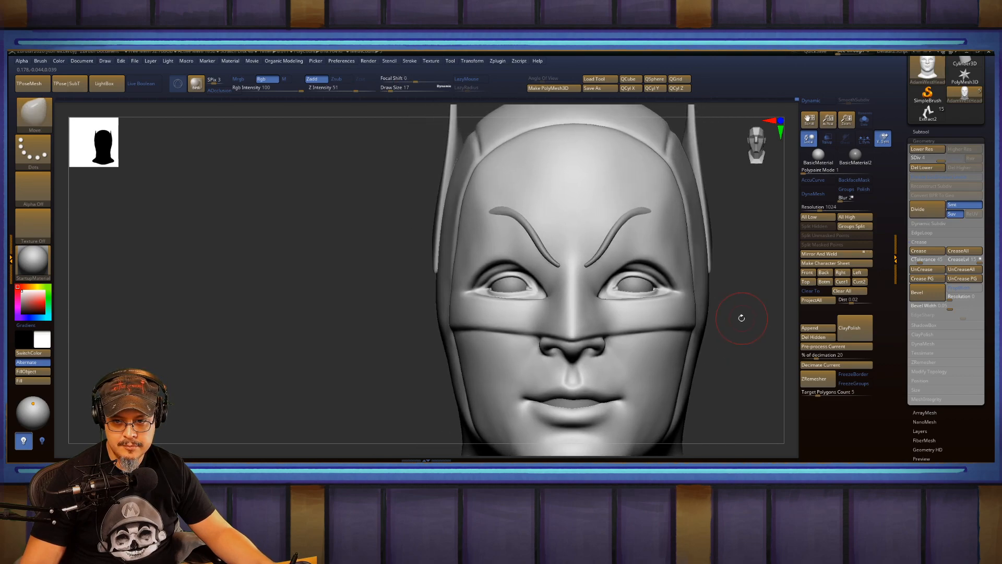
alt+drag(738, 315, 662, 252)
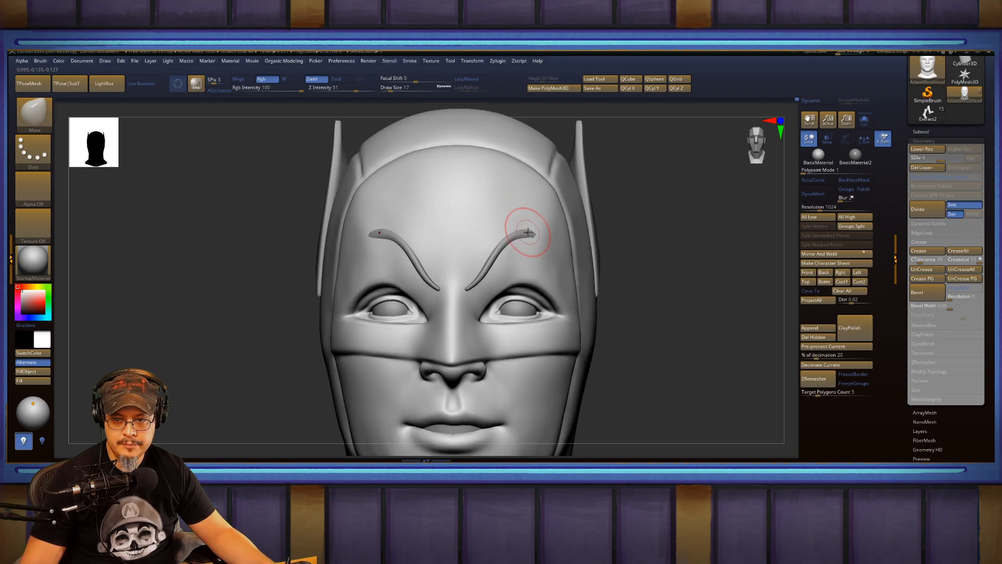
Select the eyebrow subtool and extend the outer ends of the eyebrows with the Move brush at draw size 44.
key(s)
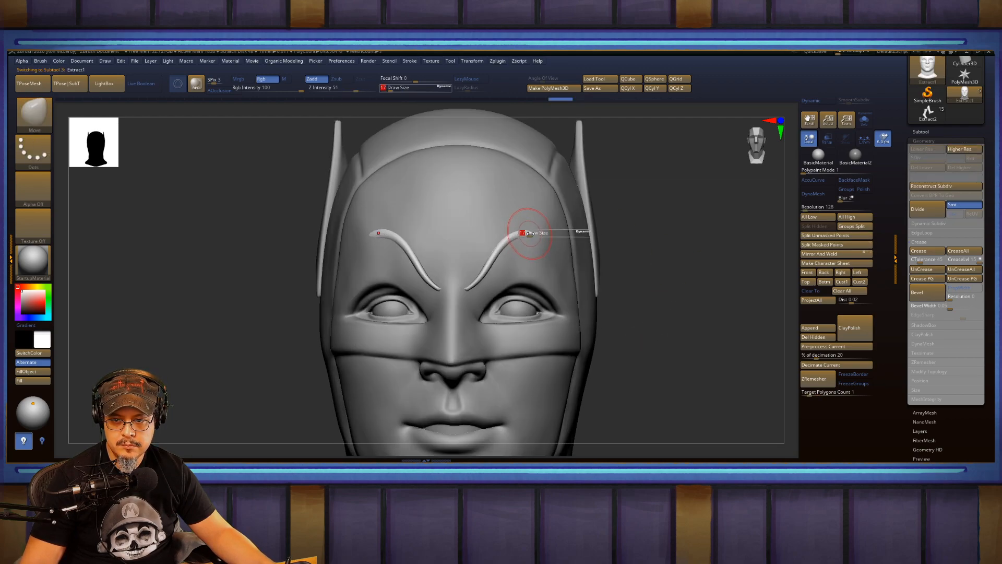
drag(524, 233, 530, 232)
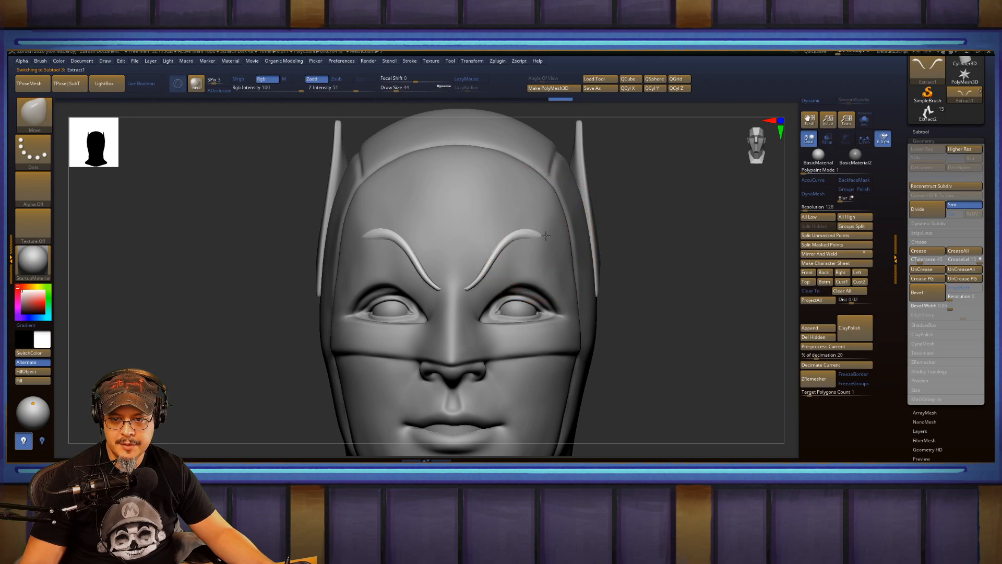
mouse_move(691, 228)
mouse_down()
mouse_move(713, 235)
mouse_move(675, 263)
mouse_move(674, 327)
mouse_move(678, 305)
mouse_move(659, 291)
mouse_move(655, 366)
mouse_up()
key(f)
drag(512, 331, 503, 332)
Set the draw size to 22 and fit the inner and outer eyebrow ends to the forehead from a low angle.
drag(659, 331, 618, 261)
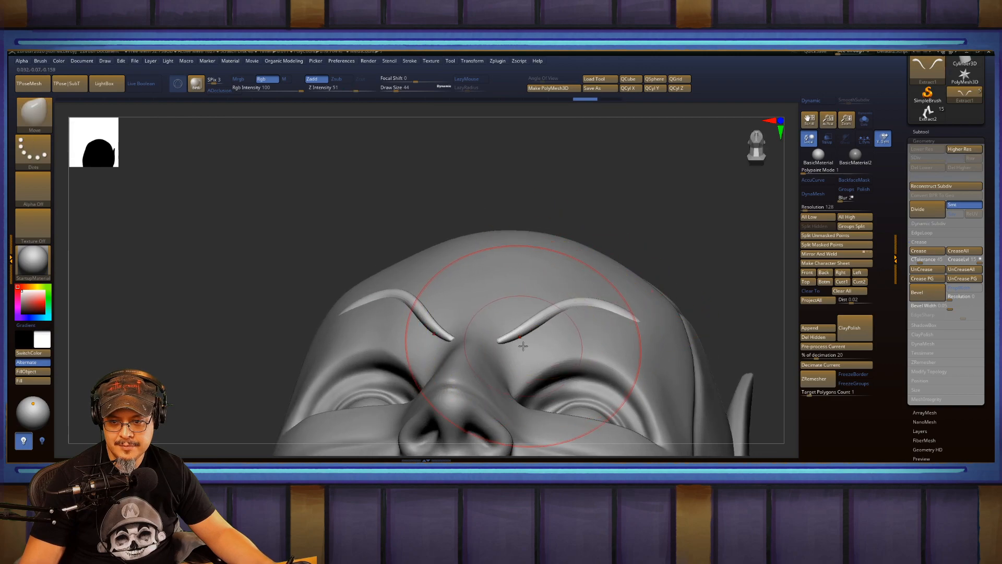
key(s)
mouse_move(525, 346)
mouse_down()
mouse_move(512, 346)
mouse_move(533, 341)
mouse_up()
drag(689, 248, 658, 234)
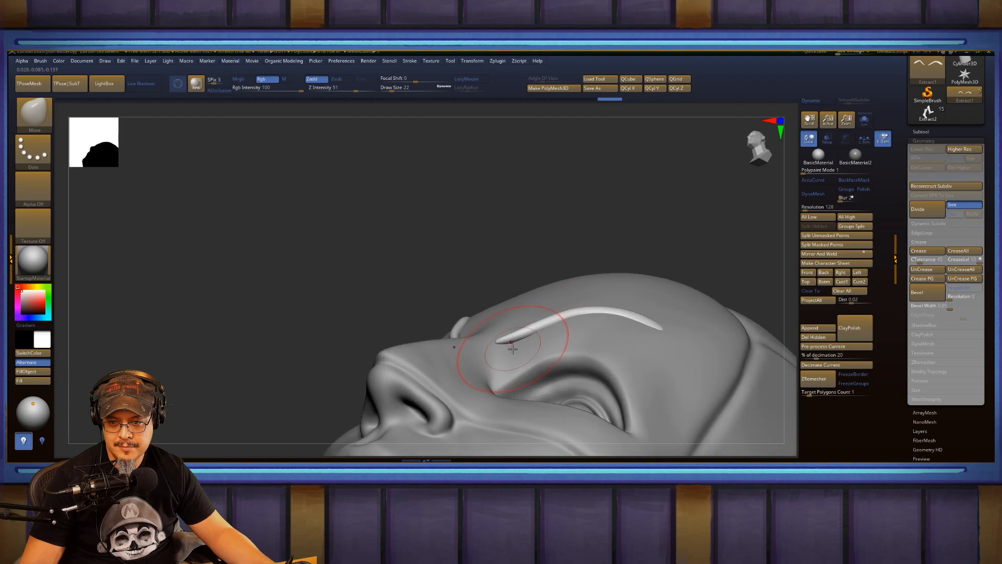
mouse_move(518, 364)
mouse_down()
mouse_move(499, 356)
mouse_move(521, 355)
mouse_up()
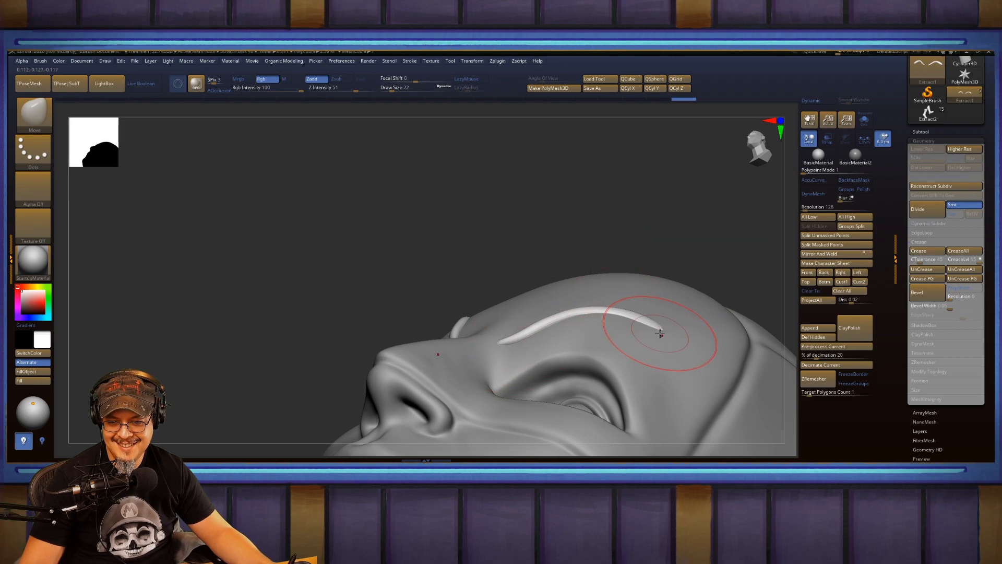
drag(654, 324, 667, 329)
mouse_move(725, 231)
mouse_down()
mouse_move(702, 246)
mouse_move(674, 236)
mouse_up()
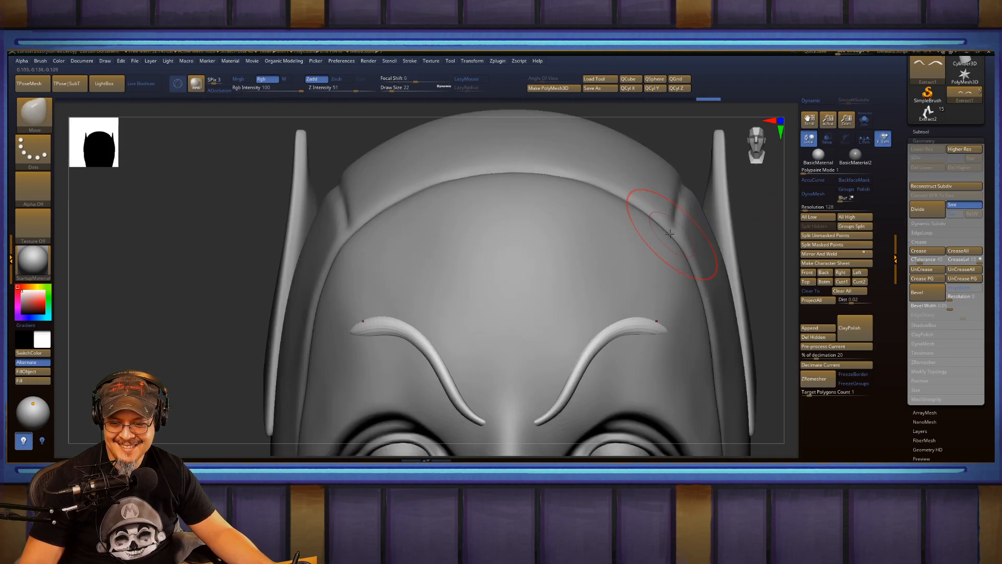
Select the head subtool and adjust the inner eye corners with the Move brush at draw size 13.
key(f)
key(f)
mouse_move(663, 289)
mouse_down()
mouse_move(683, 306)
mouse_move(579, 309)
mouse_move(603, 300)
mouse_move(648, 331)
mouse_move(634, 317)
mouse_up()
mouse_move(616, 298)
mouse_down()
mouse_move(598, 283)
mouse_move(638, 326)
mouse_move(693, 286)
mouse_move(691, 266)
mouse_up()
alt+click(573, 245)
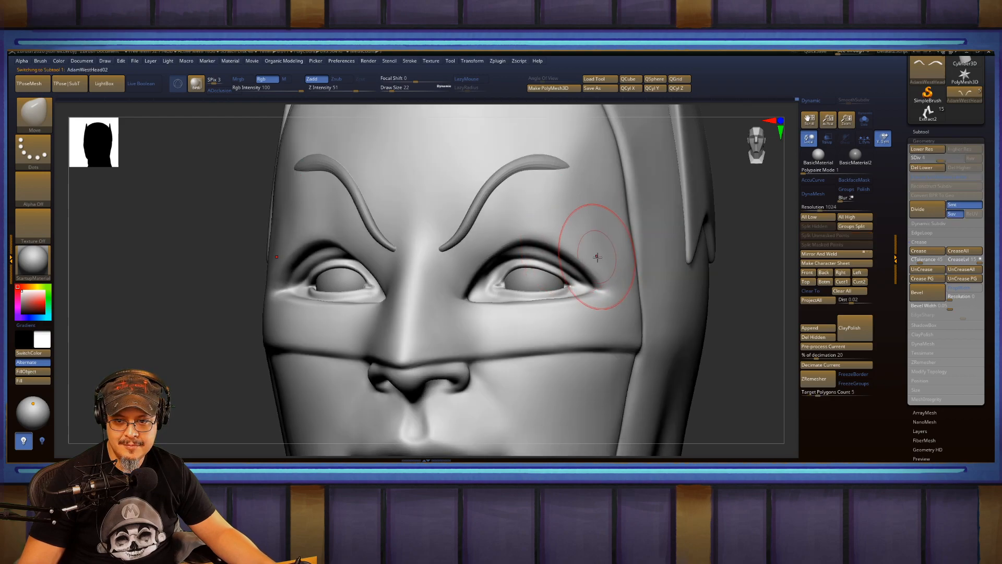
drag(713, 277, 627, 291)
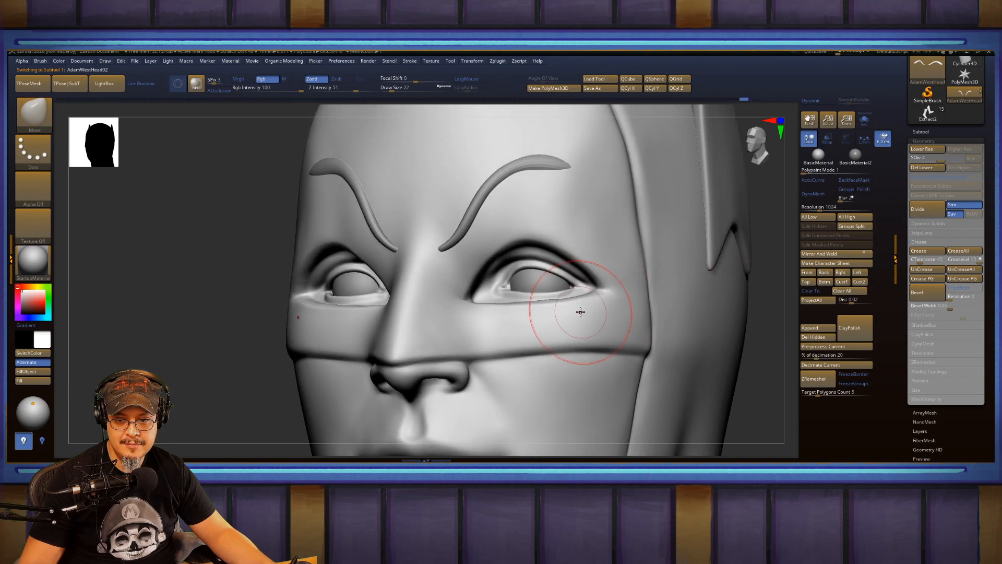
drag(242, 284, 326, 283)
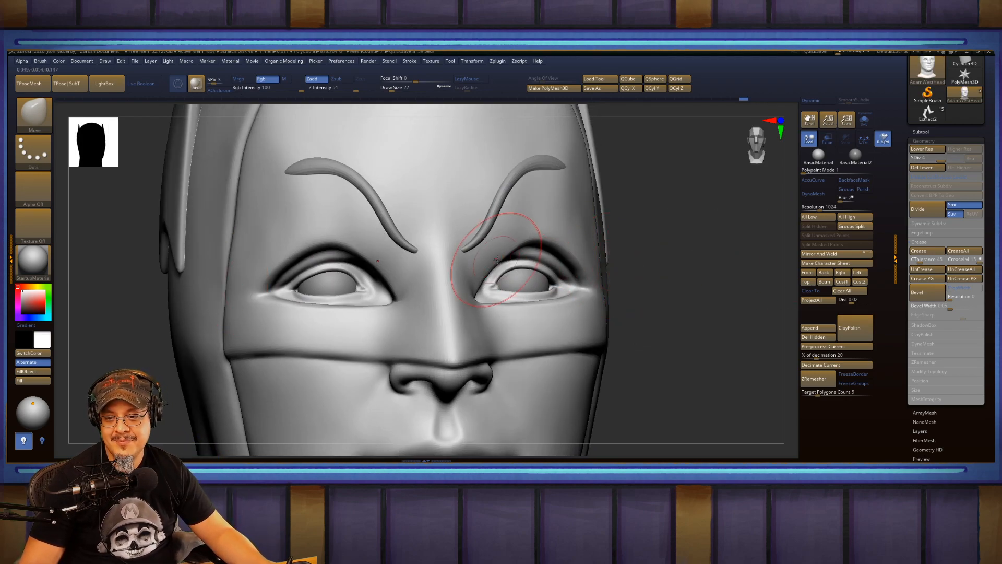
key(s)
drag(509, 250, 504, 250)
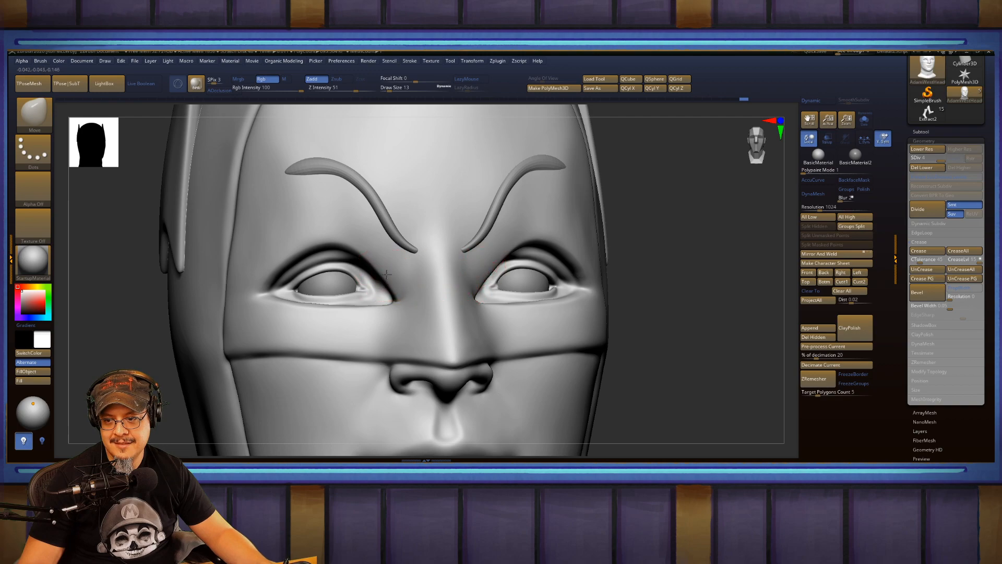
key(f)
drag(634, 237, 623, 345)
mouse_move(626, 293)
mouse_down()
mouse_move(586, 286)
mouse_move(618, 280)
mouse_move(537, 286)
mouse_move(559, 295)
mouse_move(645, 277)
mouse_move(637, 285)
mouse_up()
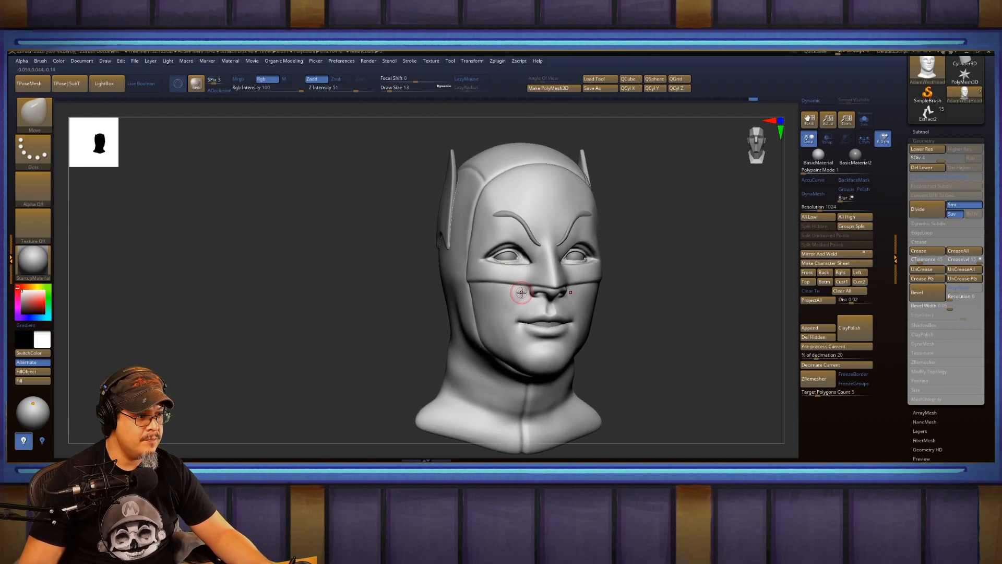
Select the FormSoft brush, set the draw size to 71 and try to build up the cheek below the mask edge.
key(b)
key(f)
key(s)
key(s)
drag(497, 301, 508, 301)
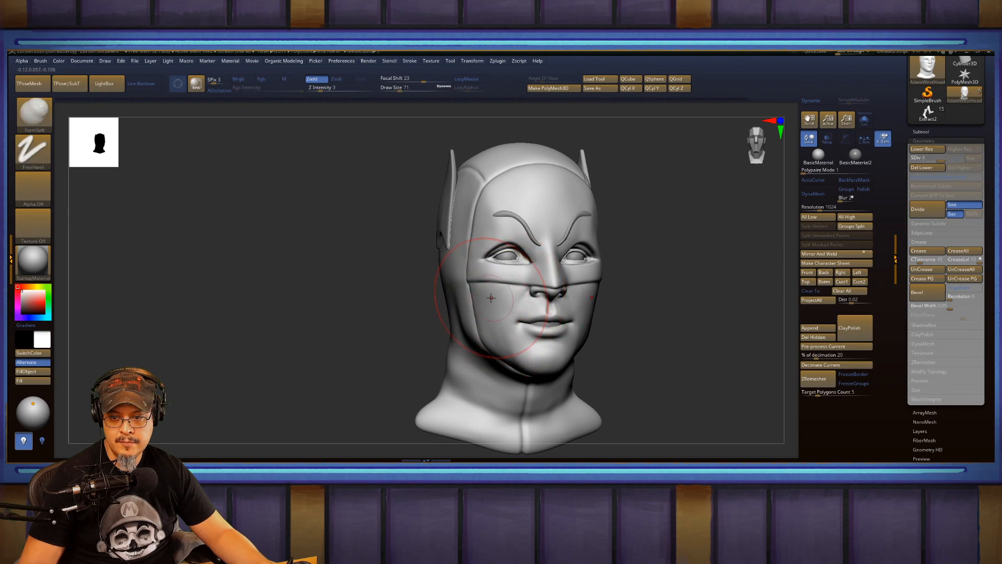
key(ctrl+z)
drag(494, 304, 510, 331)
key(ctrl+z)
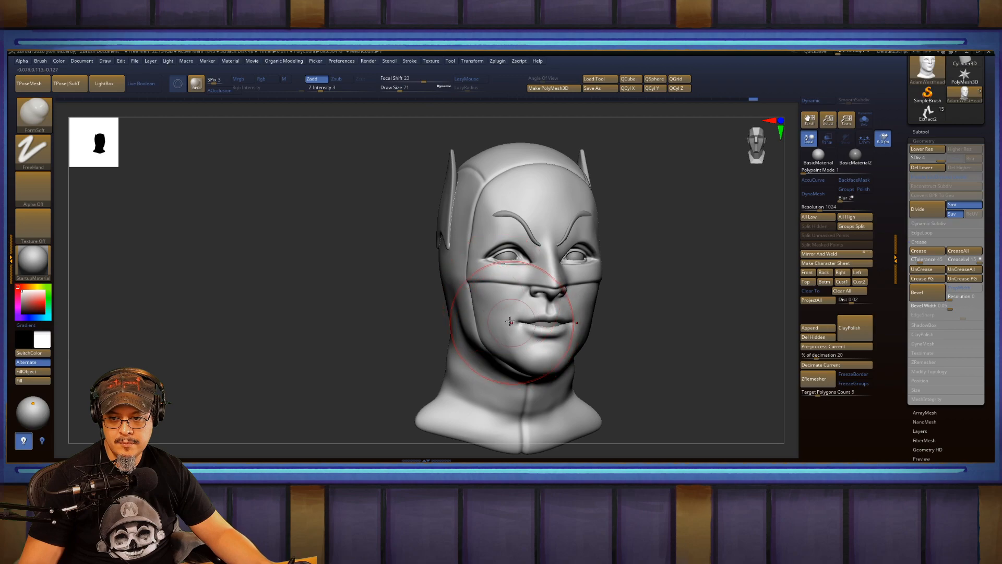
Smooth the cheeks and jaw from both three-quarter sides and reduce the draw size to 37.
key(shift)
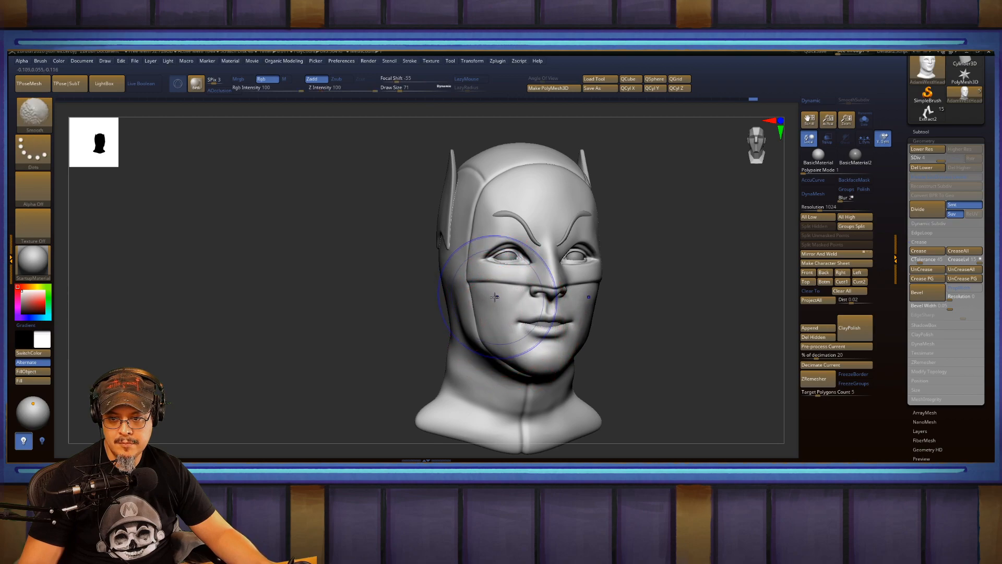
mouse_move(679, 283)
mouse_down()
mouse_move(628, 284)
mouse_move(670, 284)
mouse_move(657, 275)
mouse_move(659, 308)
mouse_up()
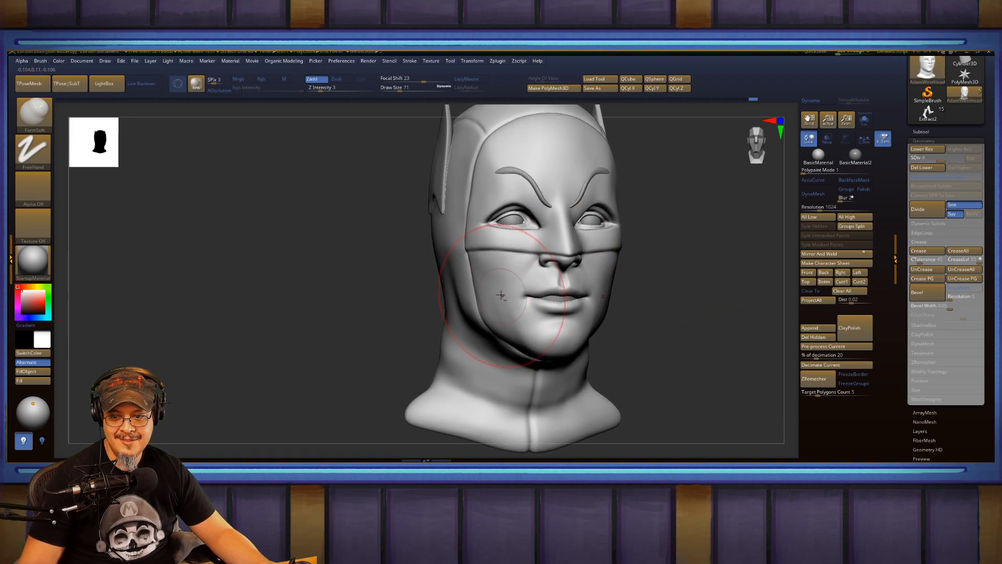
drag(694, 264, 661, 265)
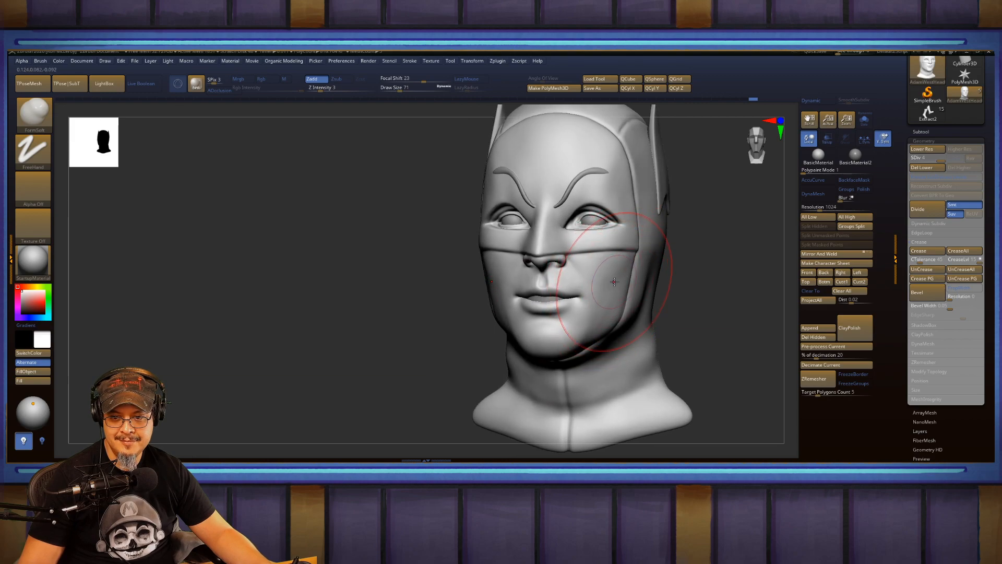
key(shift)
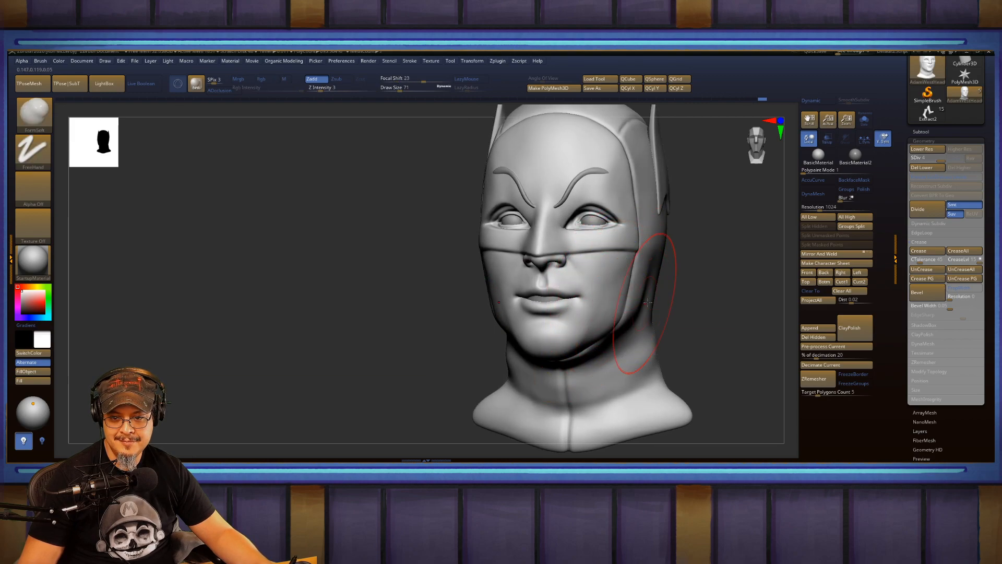
key(s)
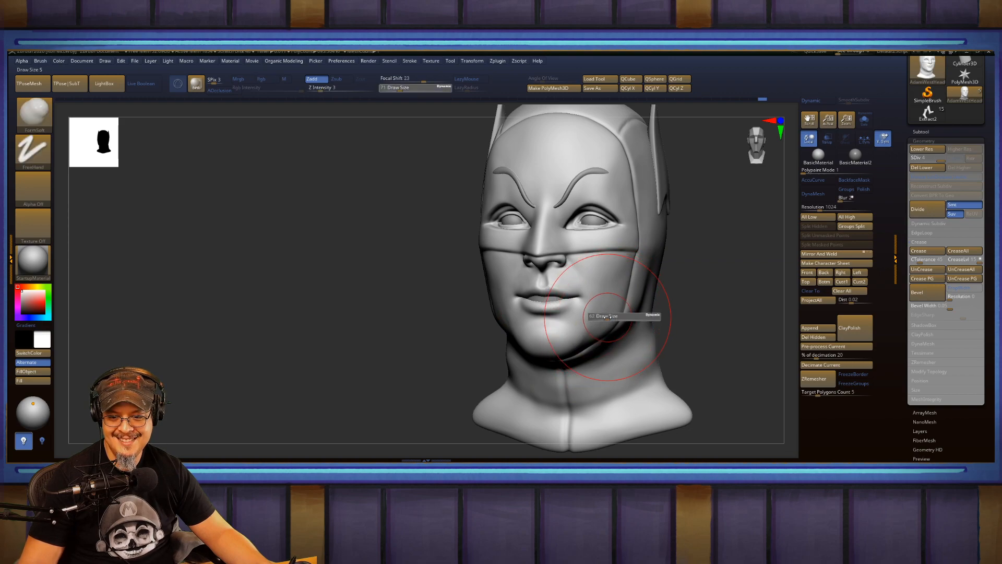
drag(610, 317, 600, 317)
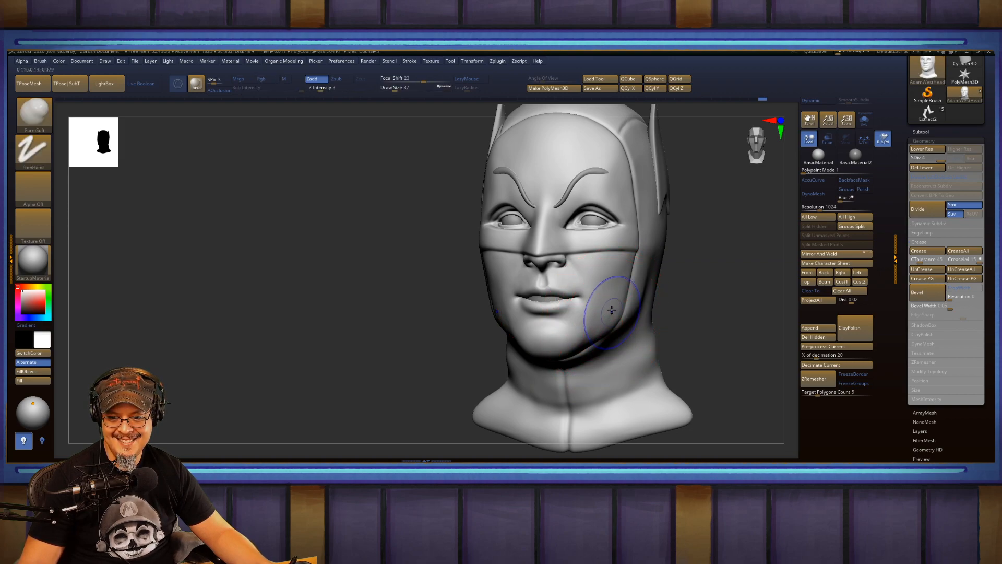
Switch to the full statue tool and delete Batman's old head subtools AdamWestHead04, Extract2_copy1 and Pm3d_sphere3d3.
drag(697, 273, 617, 259)
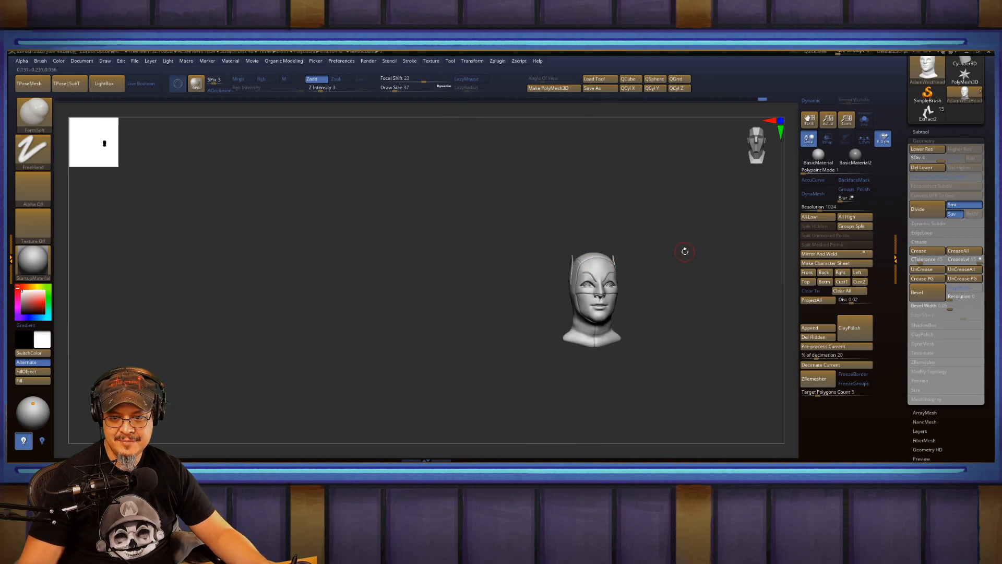
mouse_move(681, 254)
shift+mouse_down()
mouse_move(693, 262)
mouse_move(730, 236)
mouse_move(600, 235)
mouse_move(486, 199)
shift+mouse_up()
click(928, 115)
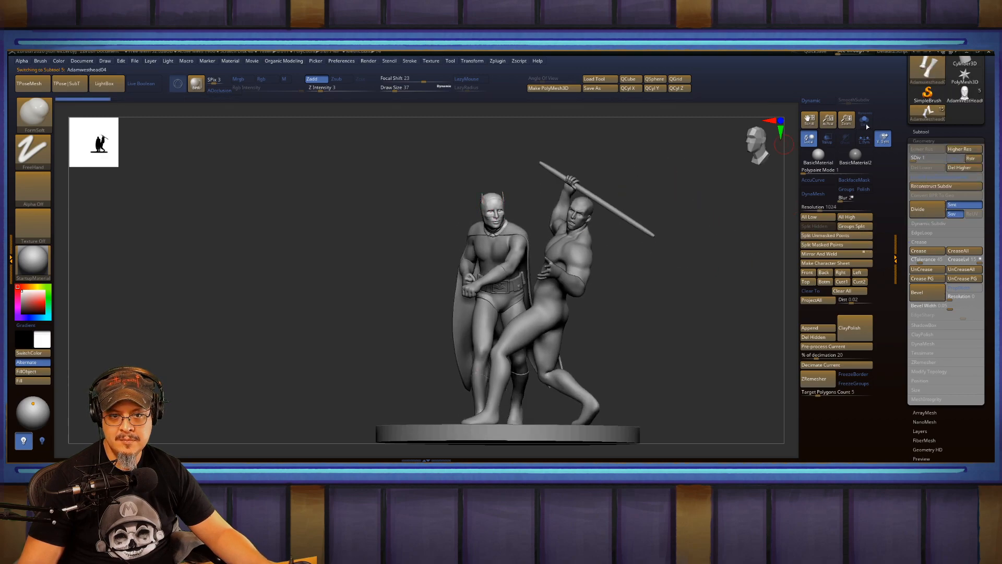
click(920, 131)
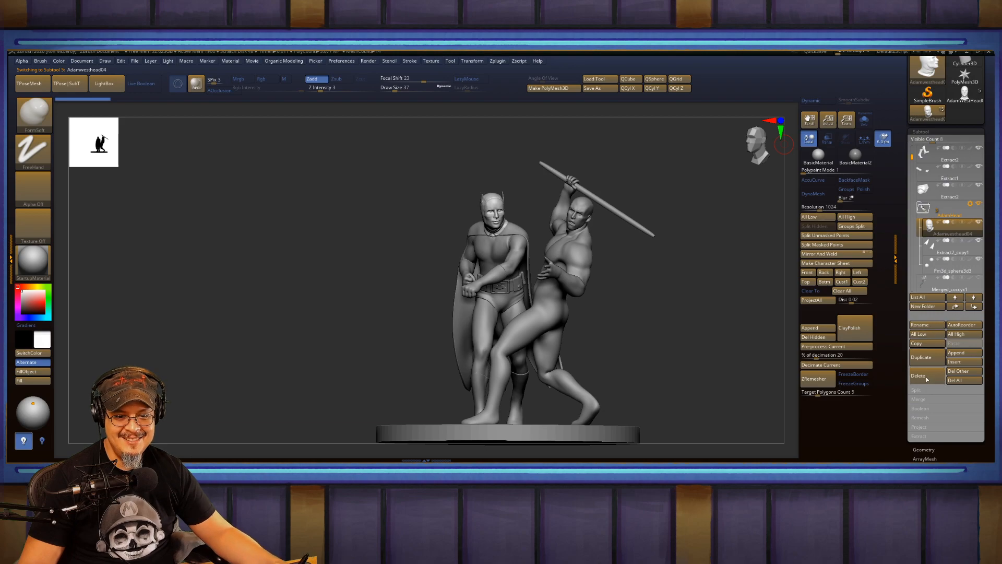
click(930, 379)
click(901, 395)
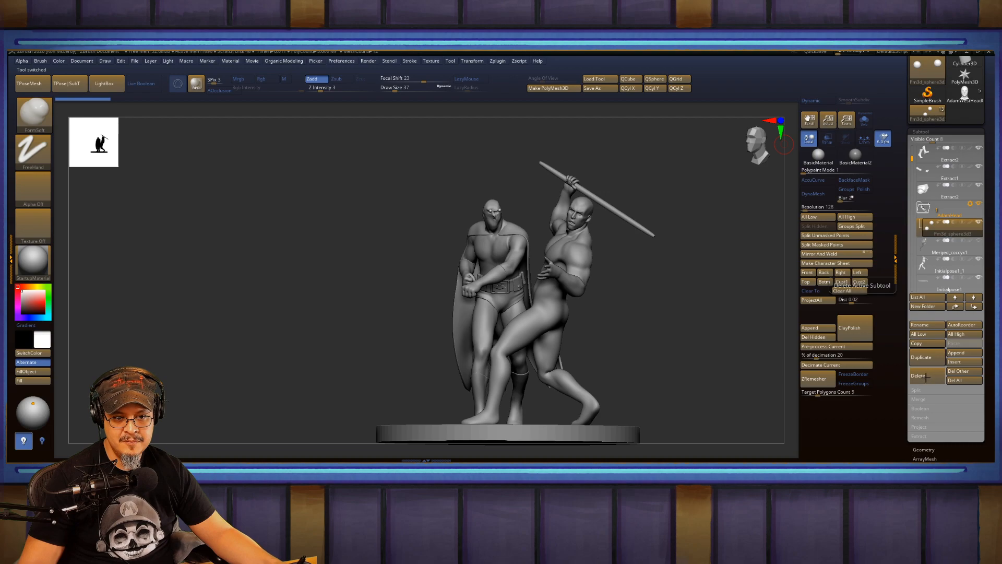
click(926, 376)
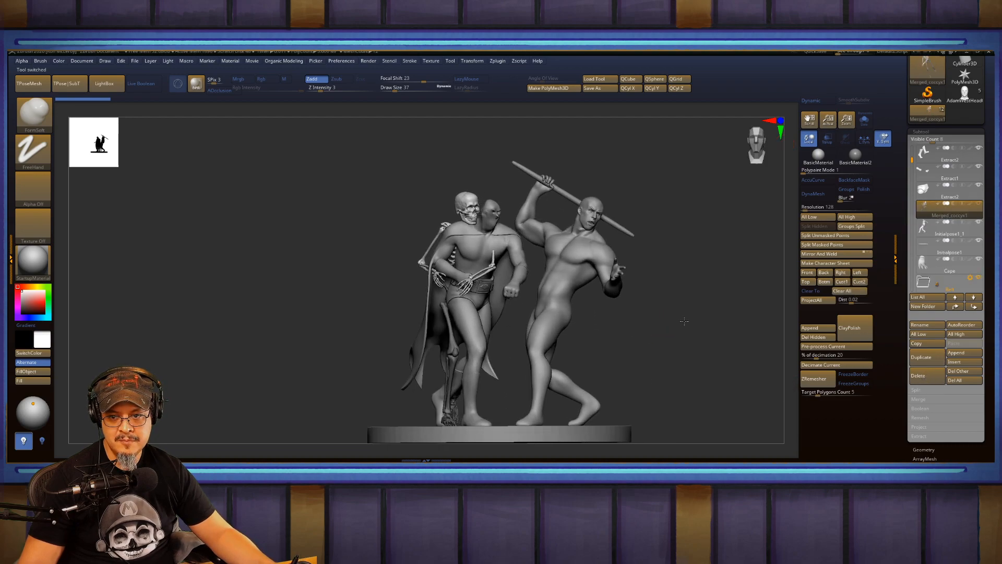
Check the statue without Batman's head and select the Initialpose1_1 subtool of the staff-wielding figure.
drag(684, 321, 683, 320)
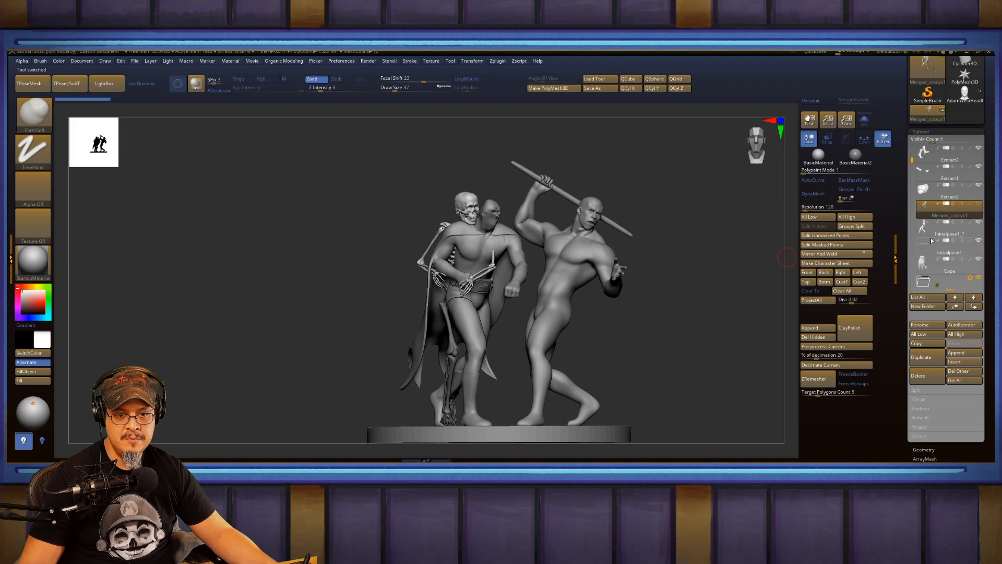
mouse_move(941, 234)
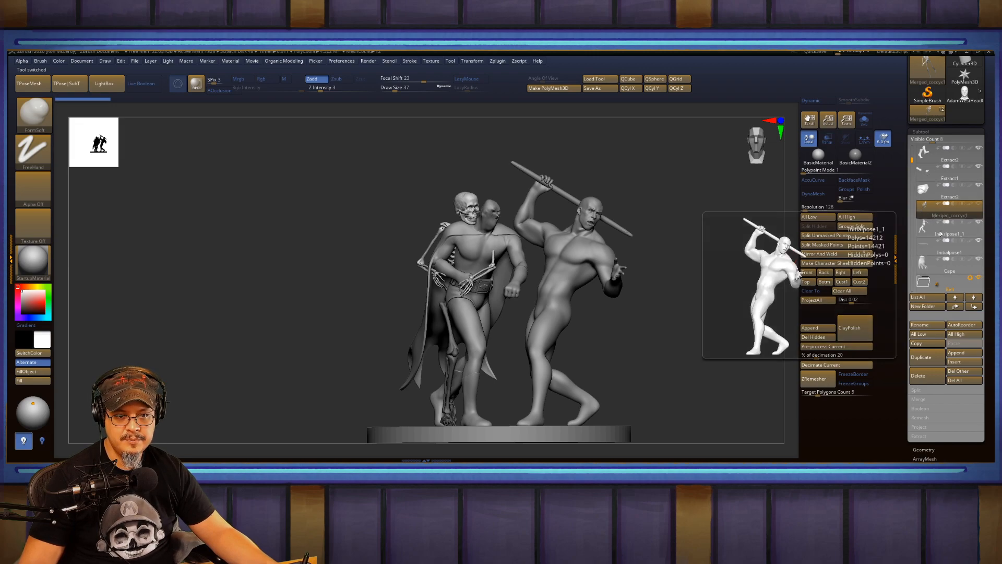
drag(912, 159, 910, 137)
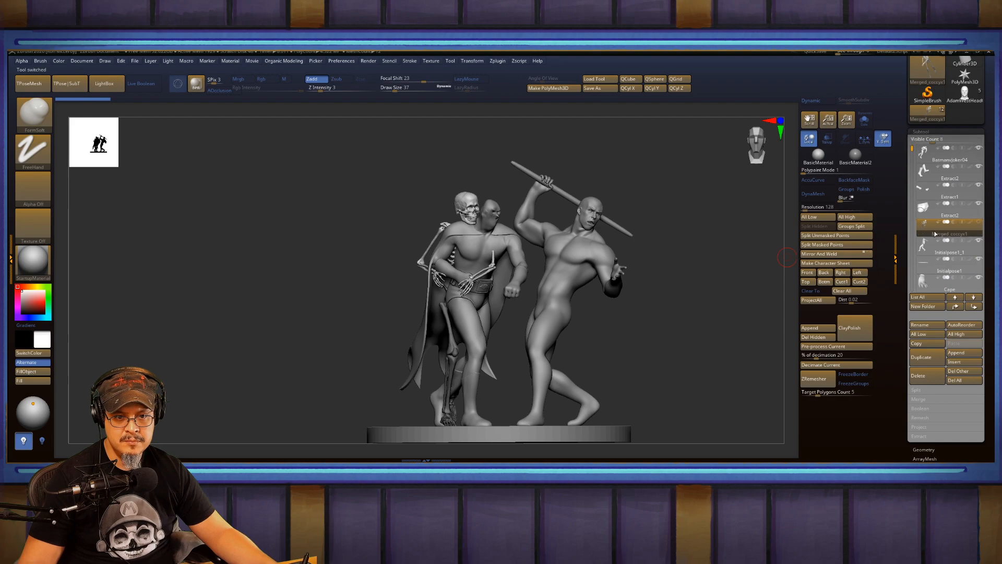
mouse_move(680, 323)
mouse_down()
mouse_move(708, 325)
mouse_move(674, 318)
mouse_up()
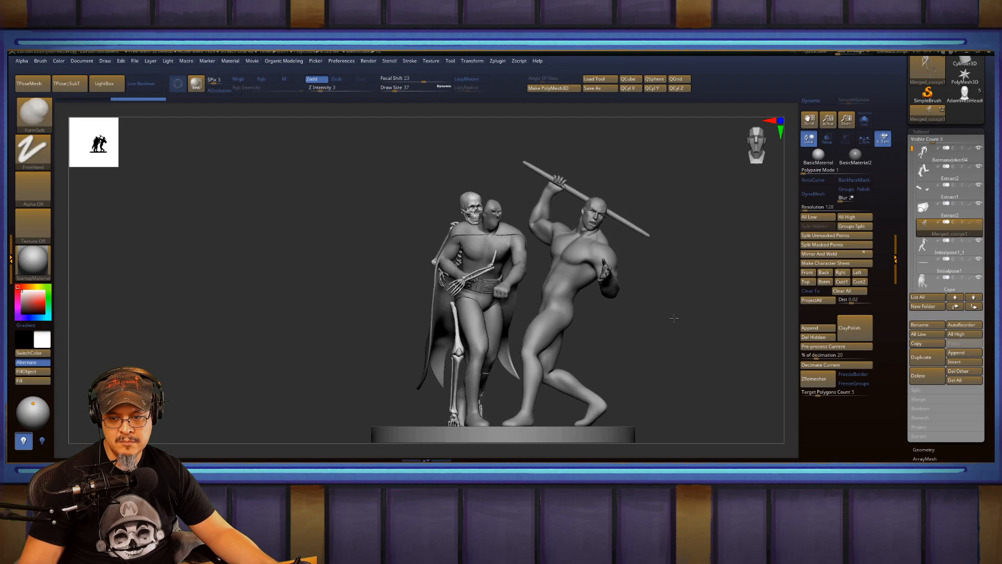
key(shift)
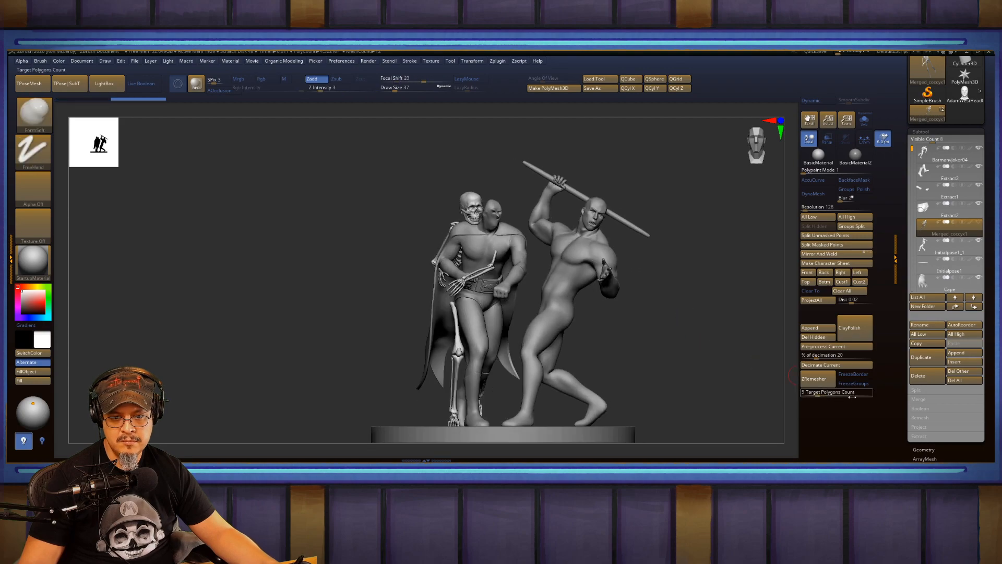
click(963, 245)
drag(715, 293, 706, 294)
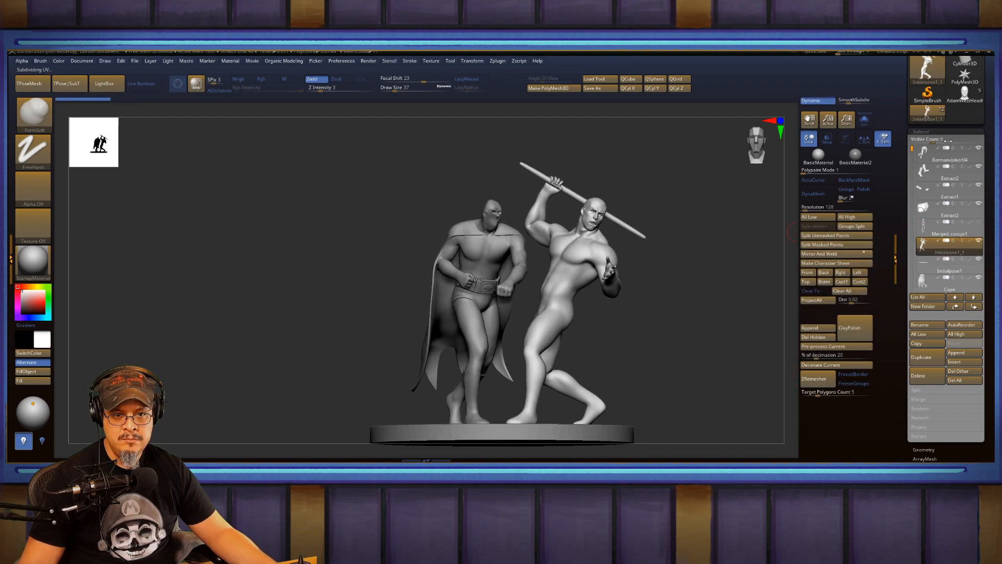
Append the newly sculpted AdamWestHead mesh to the statue as a subtool.
drag(914, 150, 908, 230)
click(963, 99)
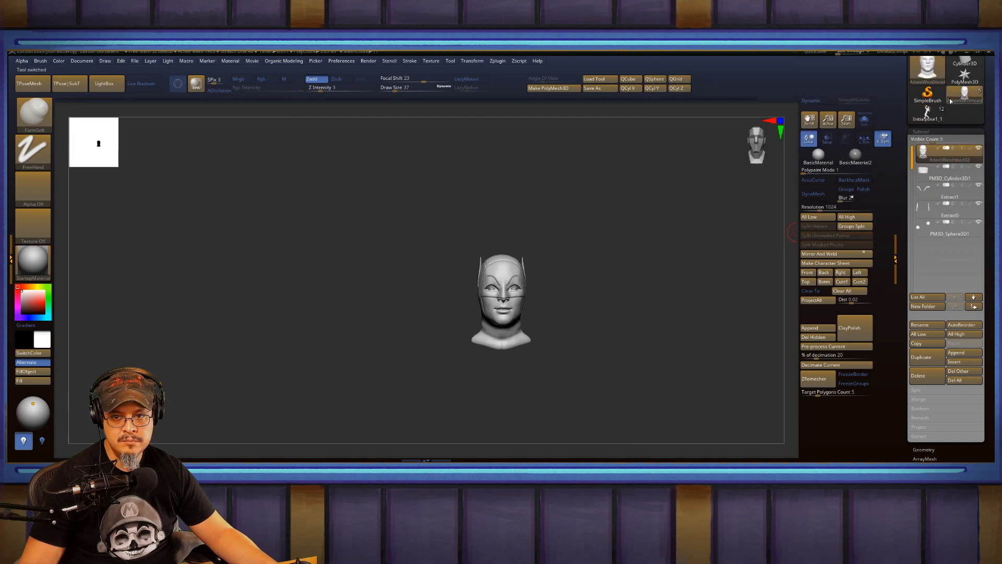
click(925, 115)
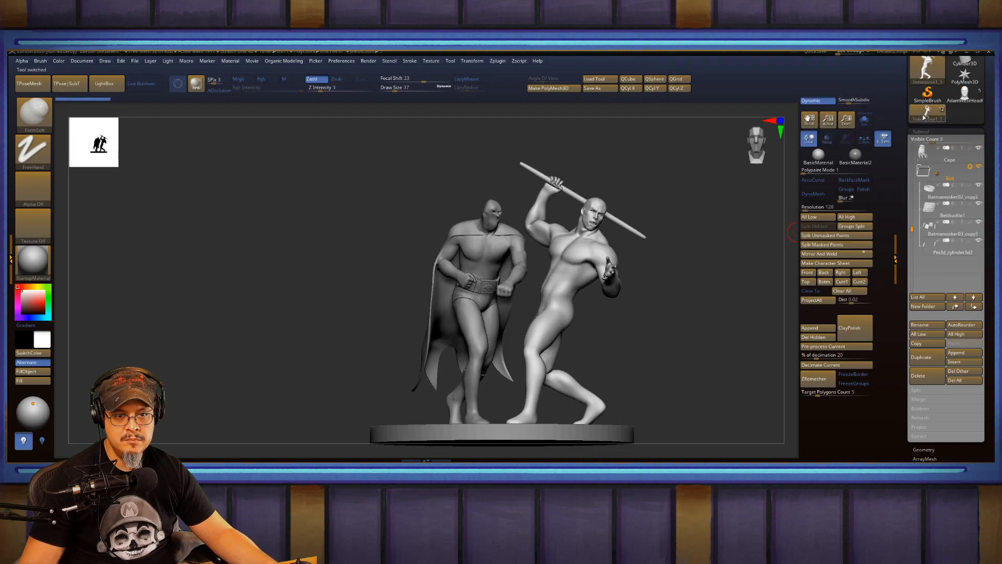
click(957, 353)
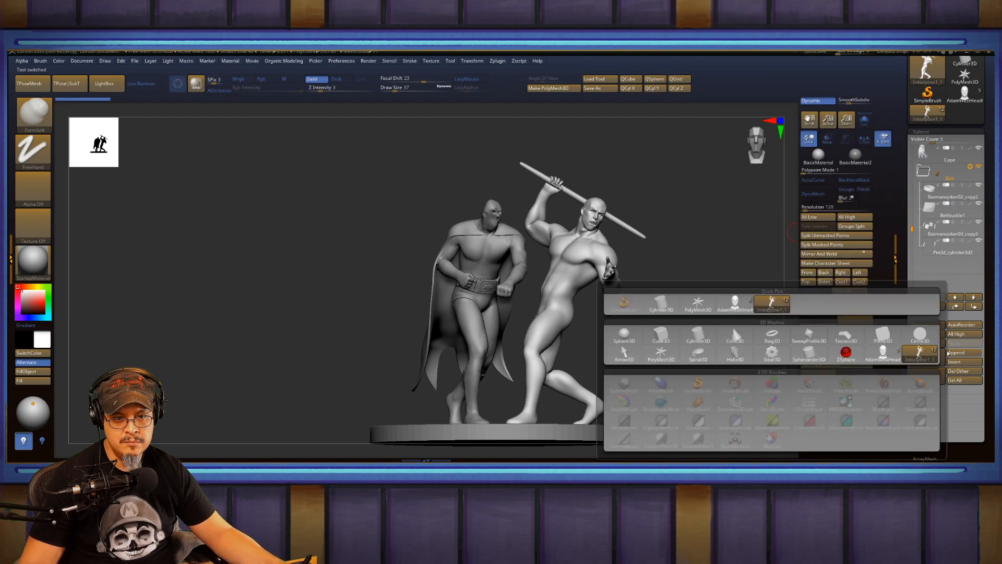
click(734, 306)
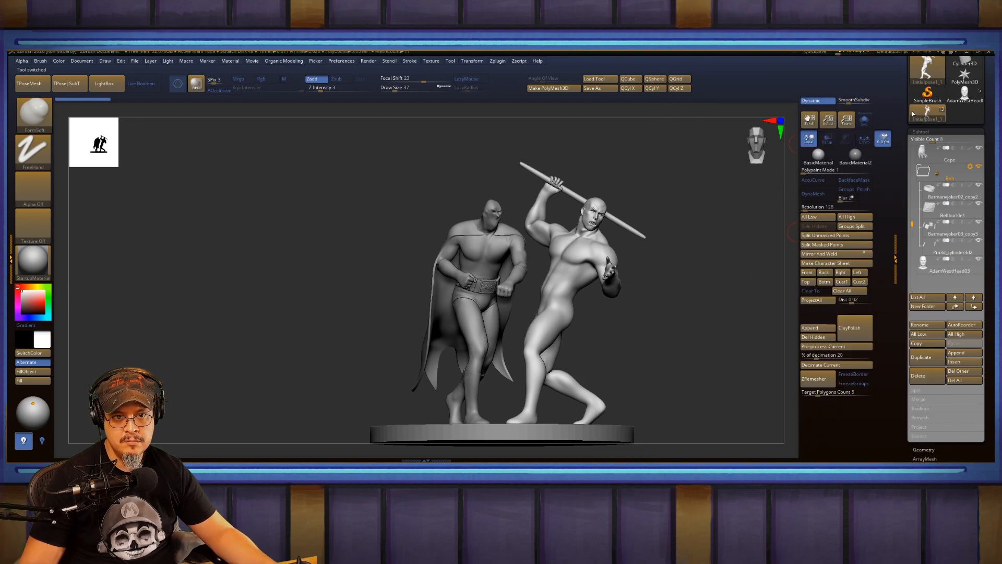
Select the head tool's PM3D_Cylinder3D1 subtool and append it to the statue.
click(934, 170)
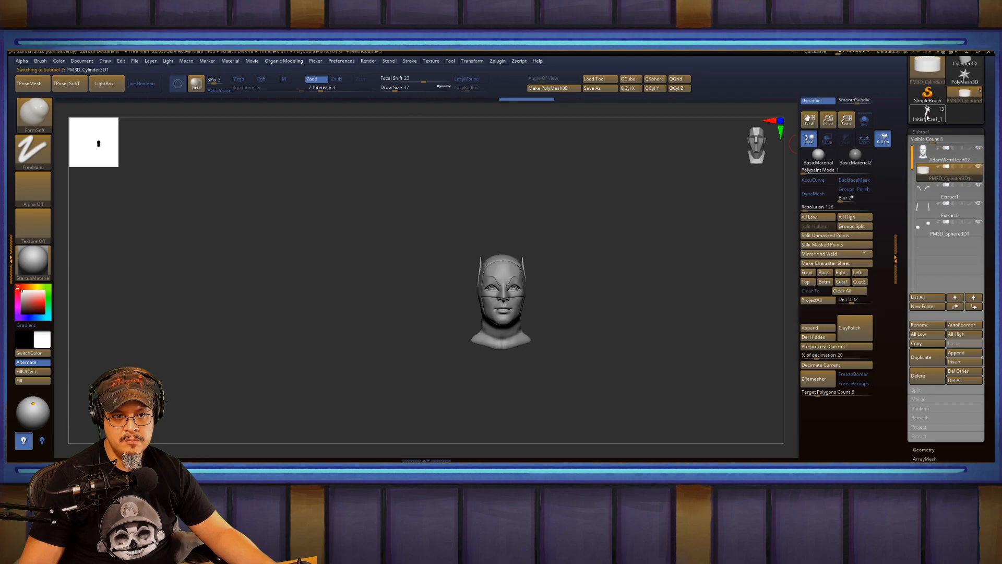
click(927, 116)
click(963, 354)
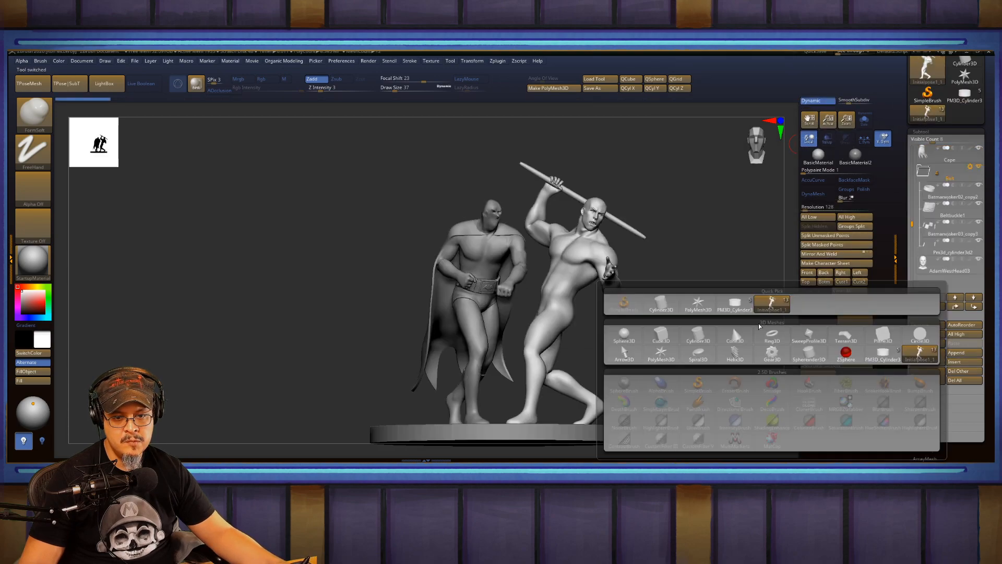
click(735, 306)
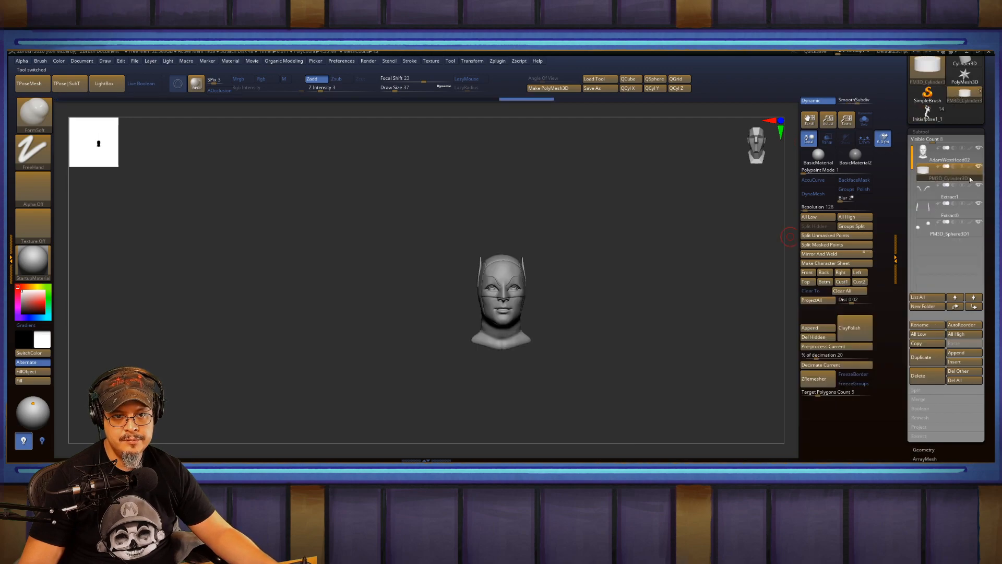
Select the Extract1 eyebrow subtool in the head tool and append it to the statue.
click(952, 197)
click(925, 116)
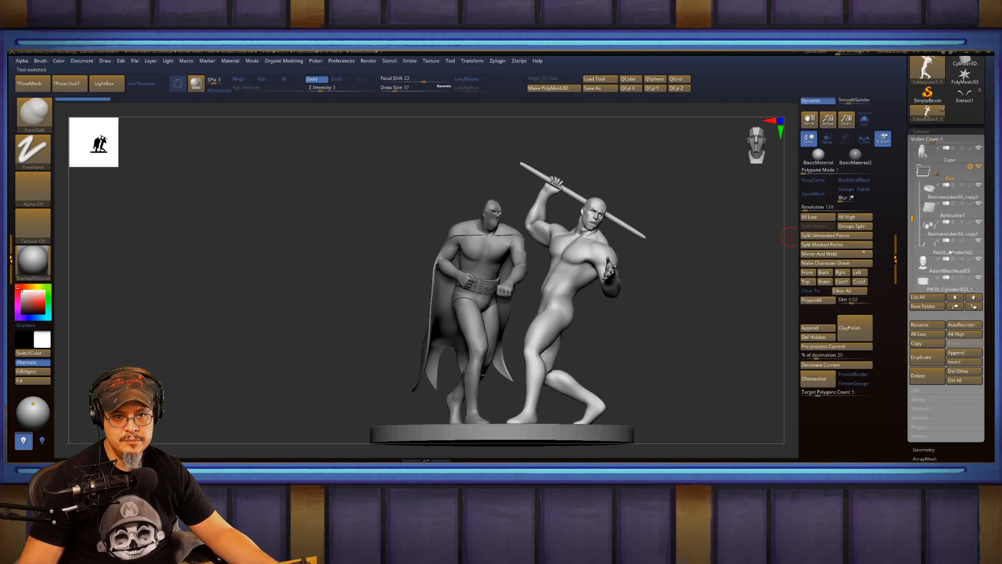
click(958, 353)
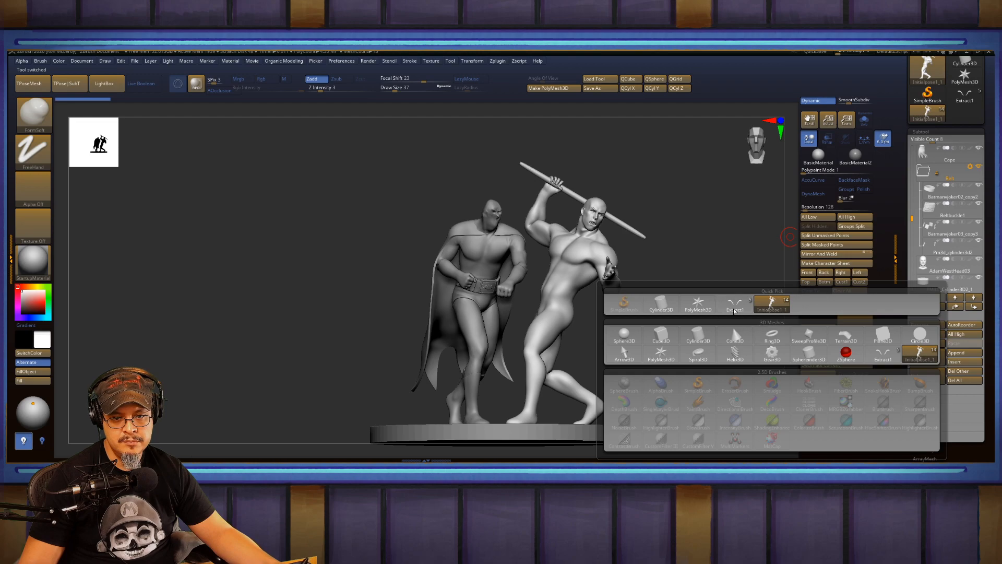
click(733, 309)
Select the head tool's Extract0 cowl-ear subtool and append it to the statue.
click(964, 98)
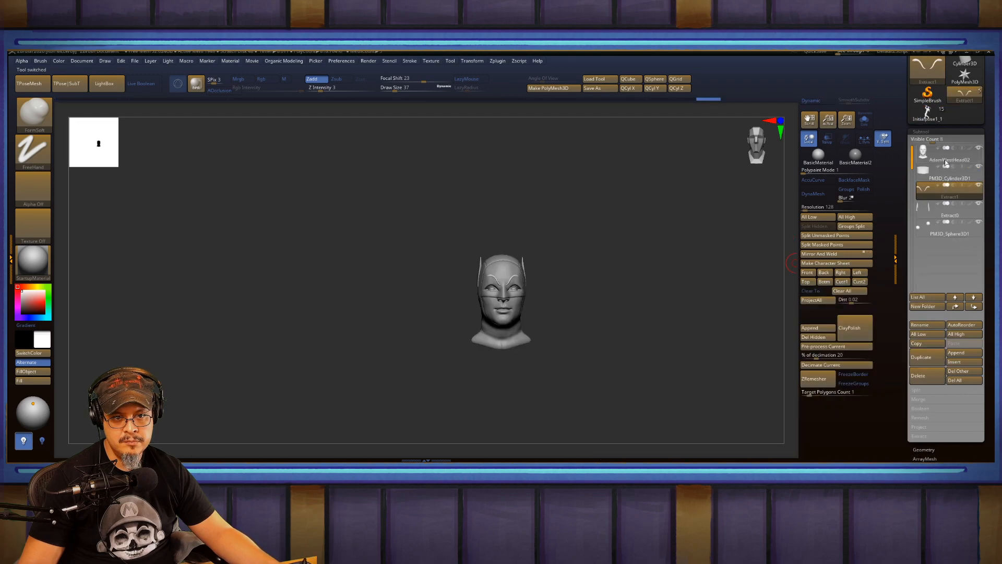
click(949, 214)
click(929, 116)
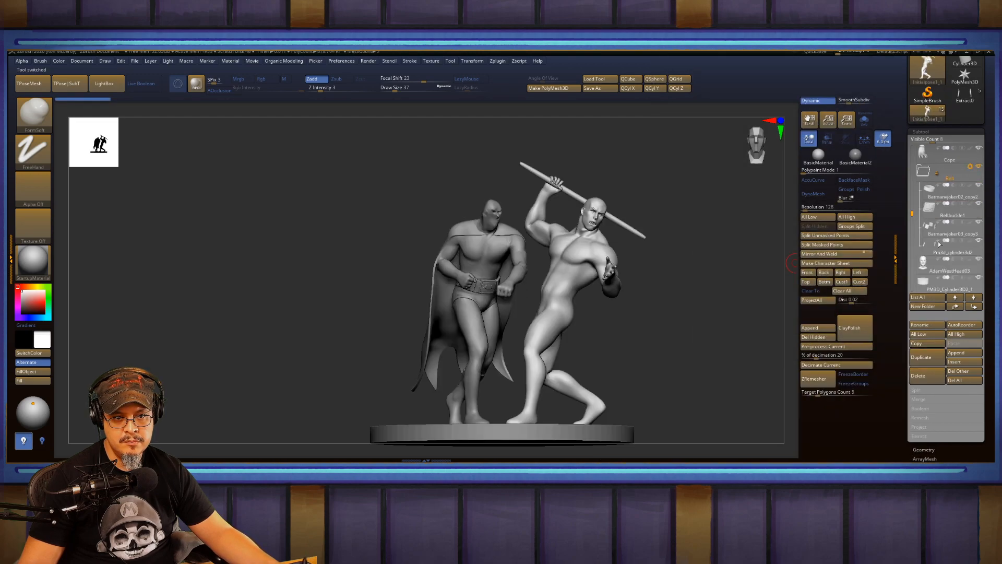
click(960, 353)
click(750, 308)
Select the head tool's PM3D_Sphere3D1 eye subtool and append it to the statue.
click(962, 99)
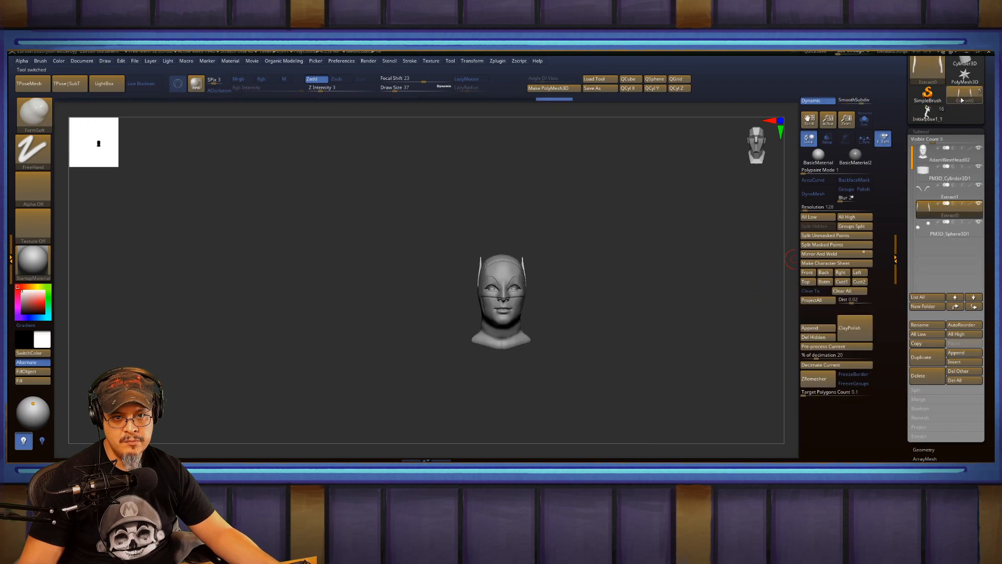
click(933, 234)
click(927, 115)
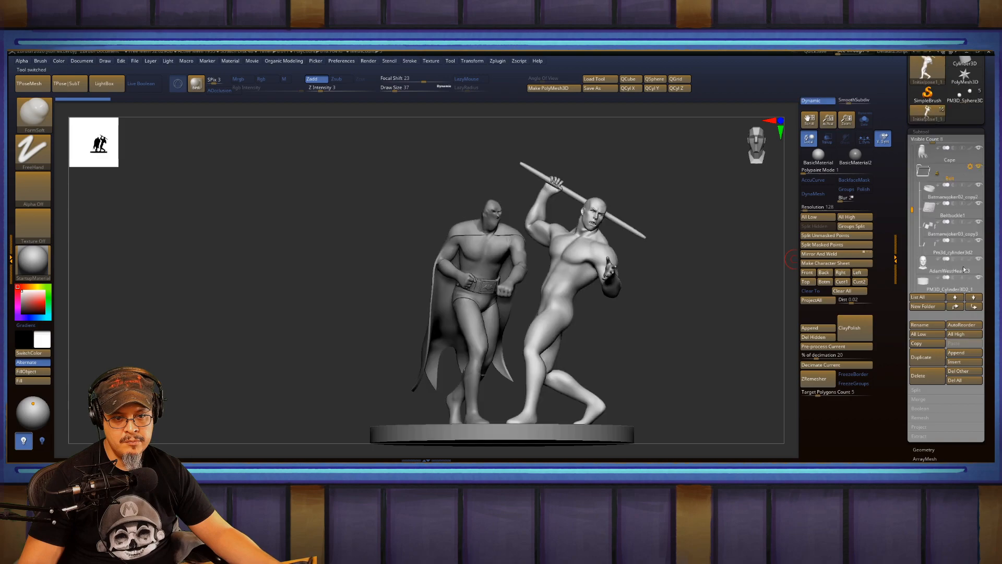
click(963, 353)
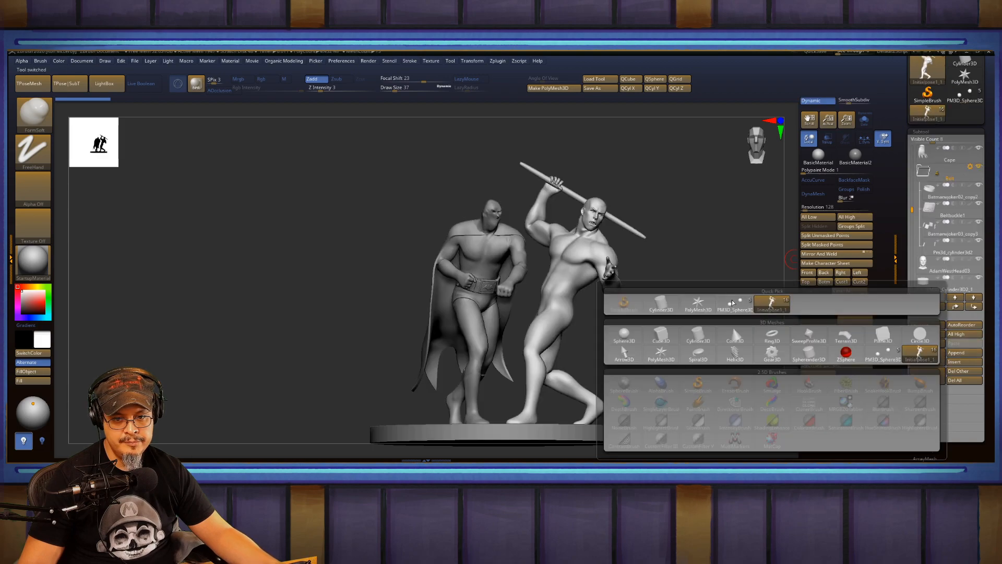
click(732, 302)
Create a subtool folder named BatHead starting at AdamWestHead03 and collect the appended head parts in it.
drag(909, 206, 909, 228)
click(947, 214)
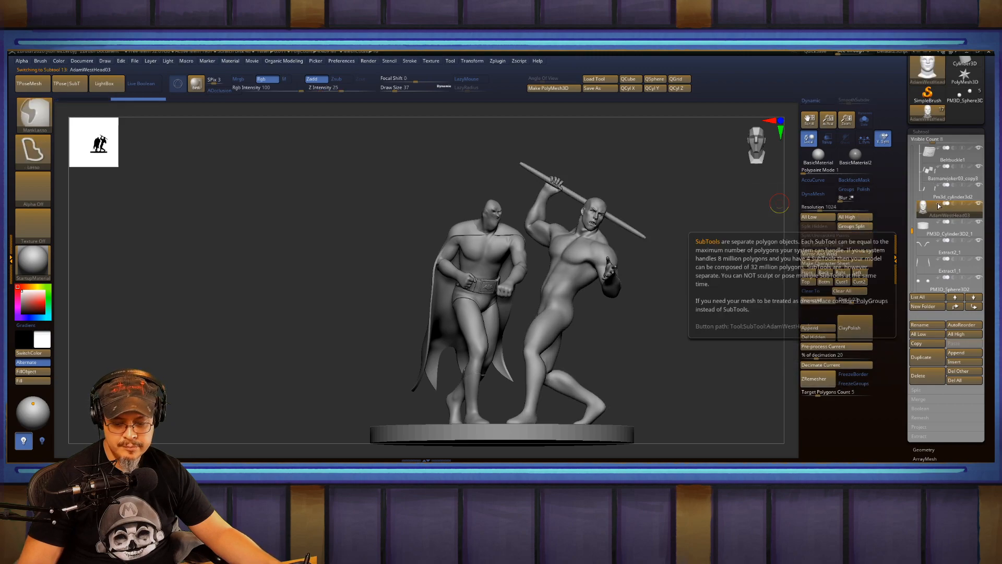
click(928, 206)
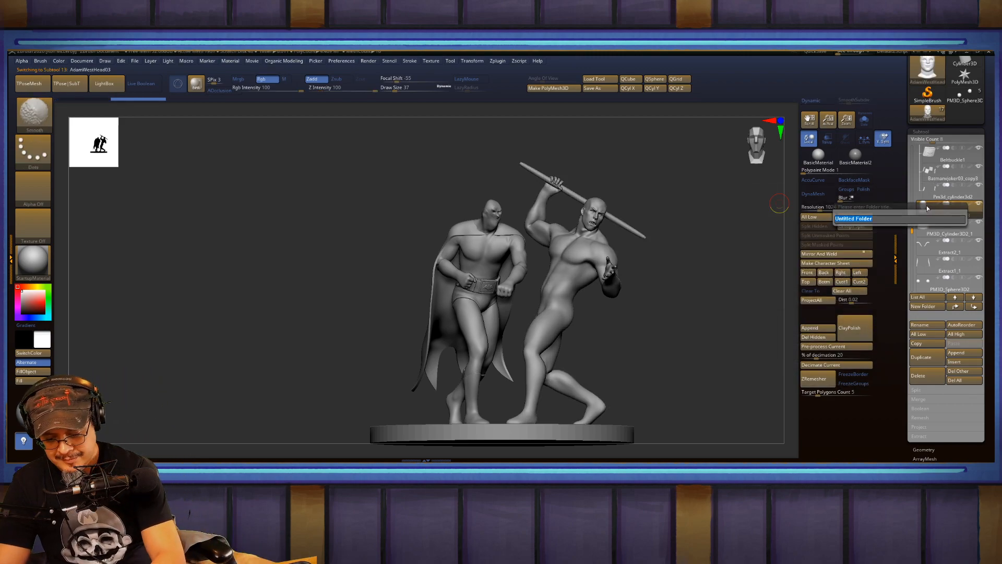
text(BatHead)
key(Return)
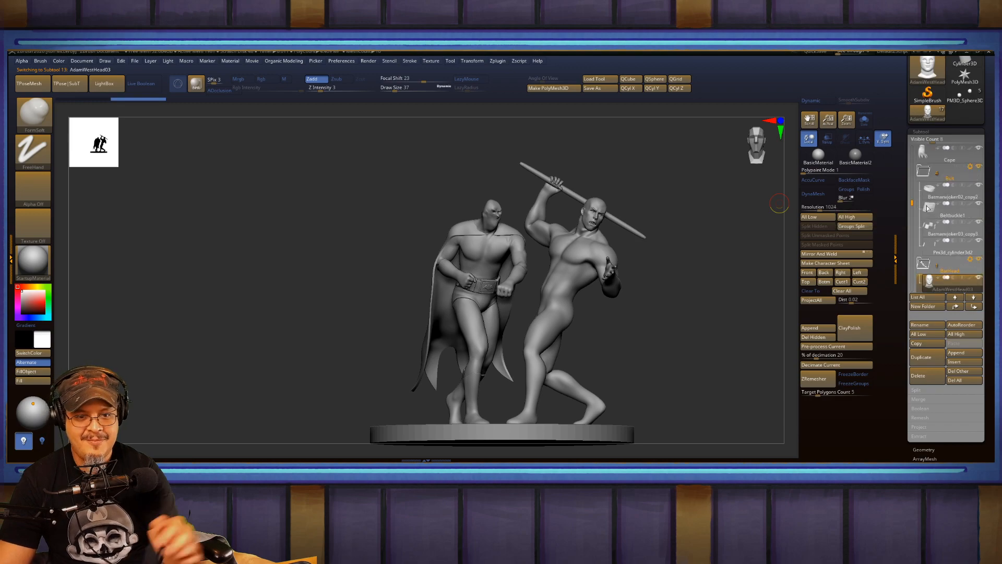
drag(911, 202, 948, 198)
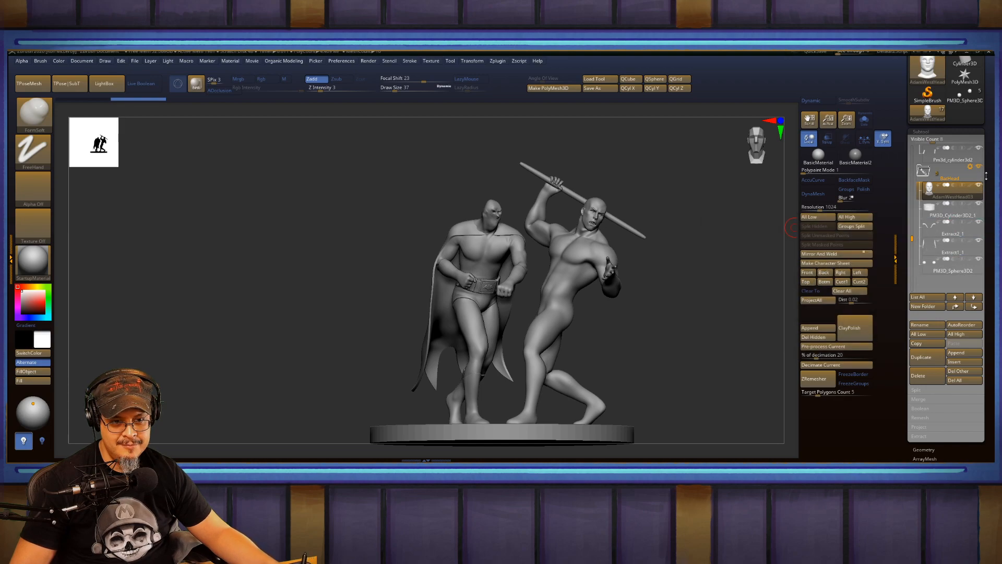
Start Transpose Set on the BatHead folder and center the gizmo on its unmasked head parts.
click(970, 166)
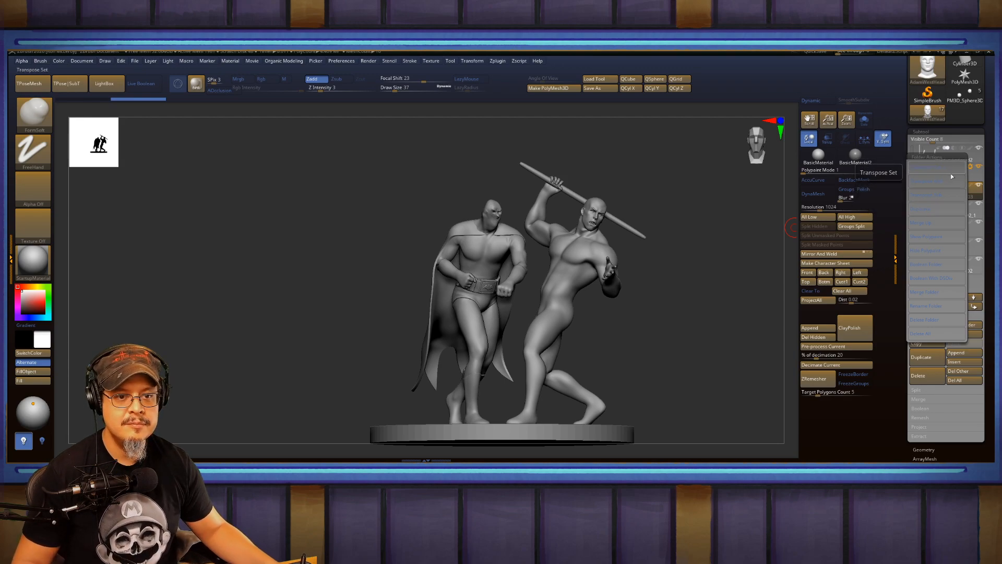
click(946, 171)
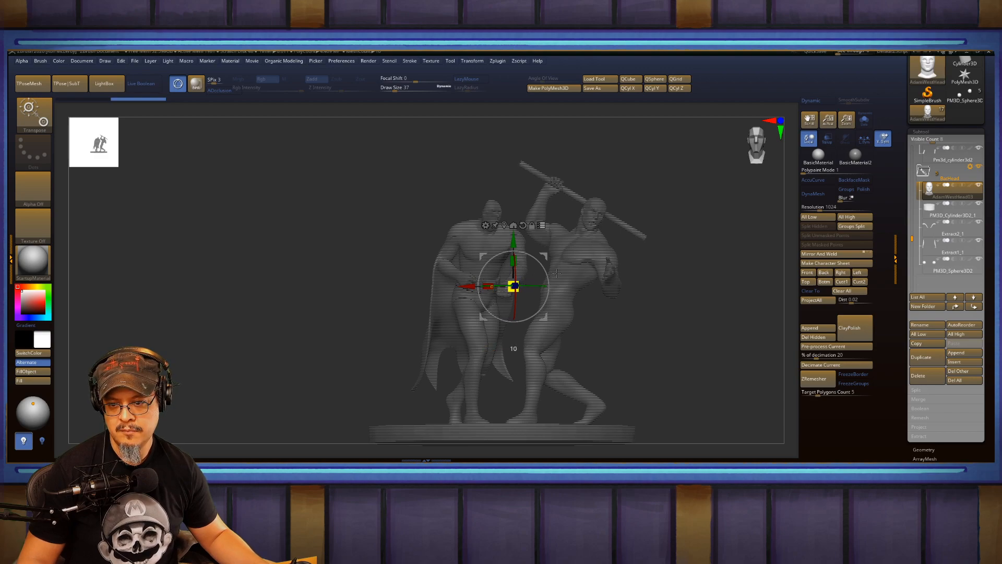
drag(682, 244, 599, 249)
click(504, 225)
key(f)
alt+drag(580, 295, 612, 252)
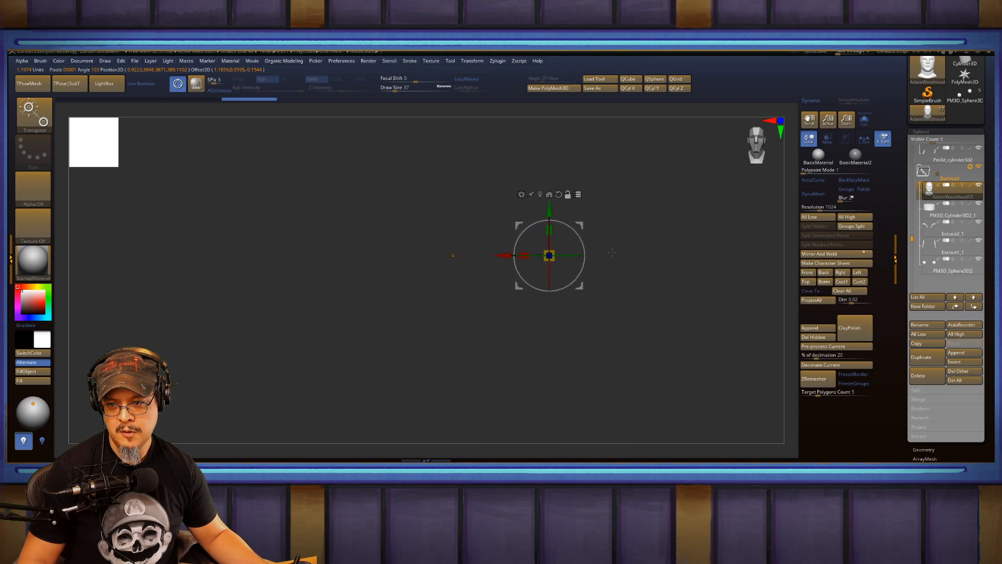
click(540, 193)
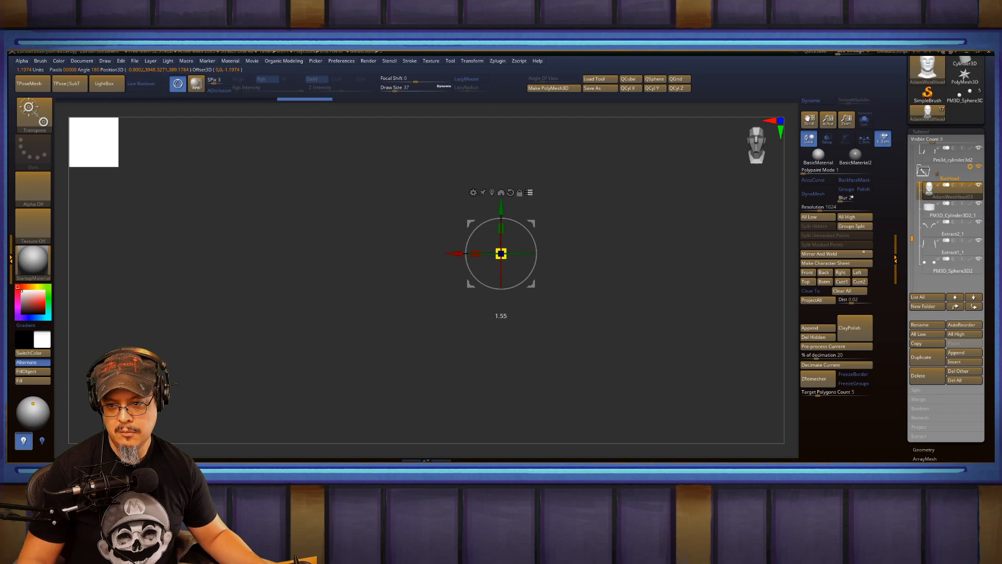
Locate the tiny imported head and scale the whole BatHead set up uniformly.
alt+drag(648, 150, 609, 258)
drag(495, 376, 494, 162)
alt+drag(643, 202, 656, 368)
alt+drag(631, 292, 747, 381)
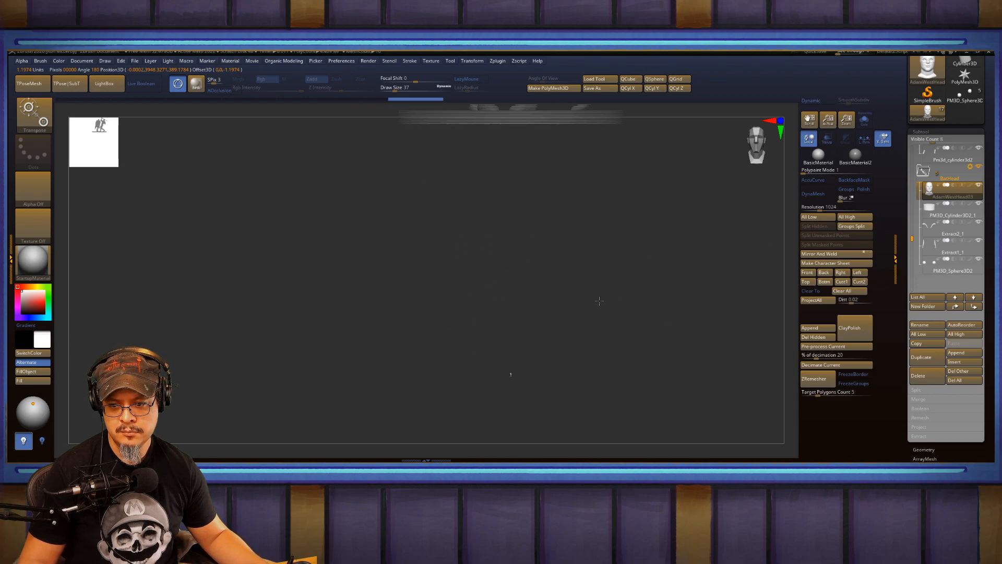
alt+drag(599, 301, 604, 304)
key(f)
key(f)
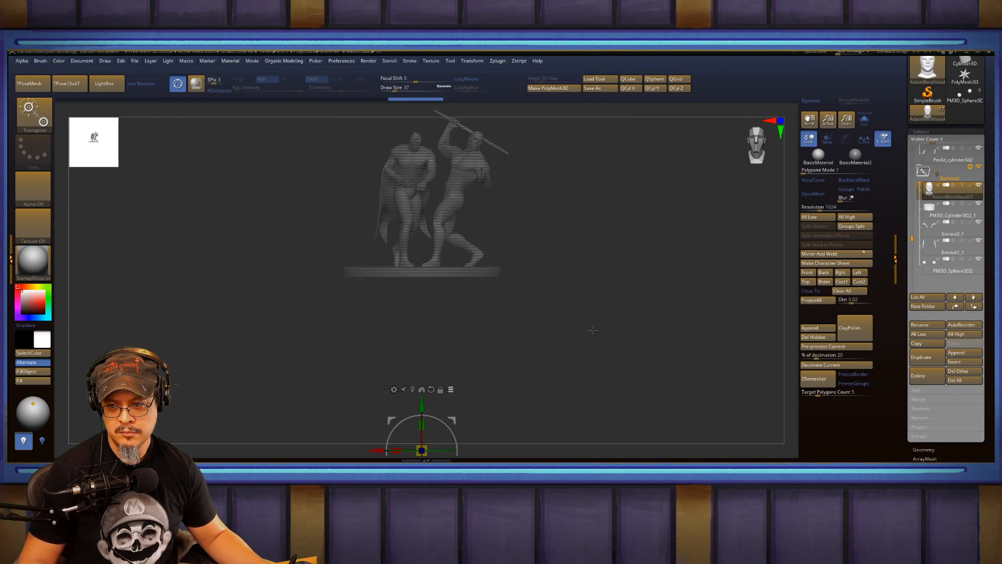
alt+drag(539, 355, 665, 264)
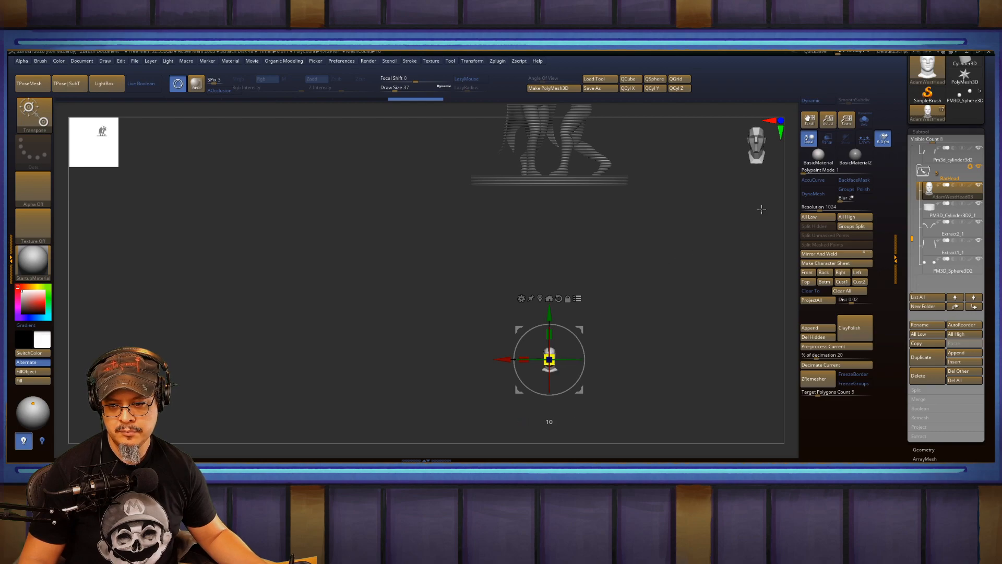
drag(557, 354, 568, 351)
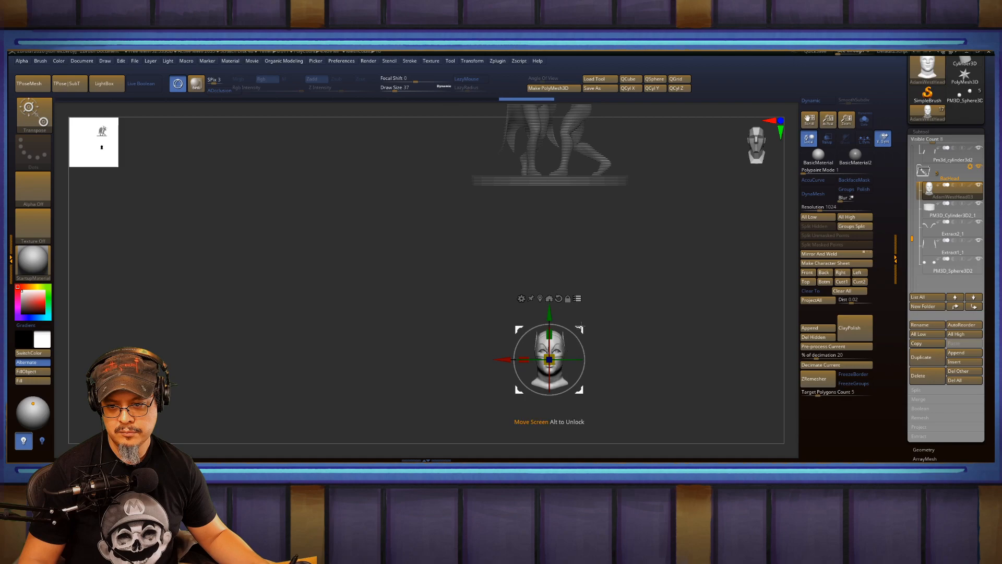
Raise the enlarged head set from below the base up to Batman's shoulders and align it in depth with his body.
drag(549, 316, 549, 118)
alt+drag(691, 187, 699, 368)
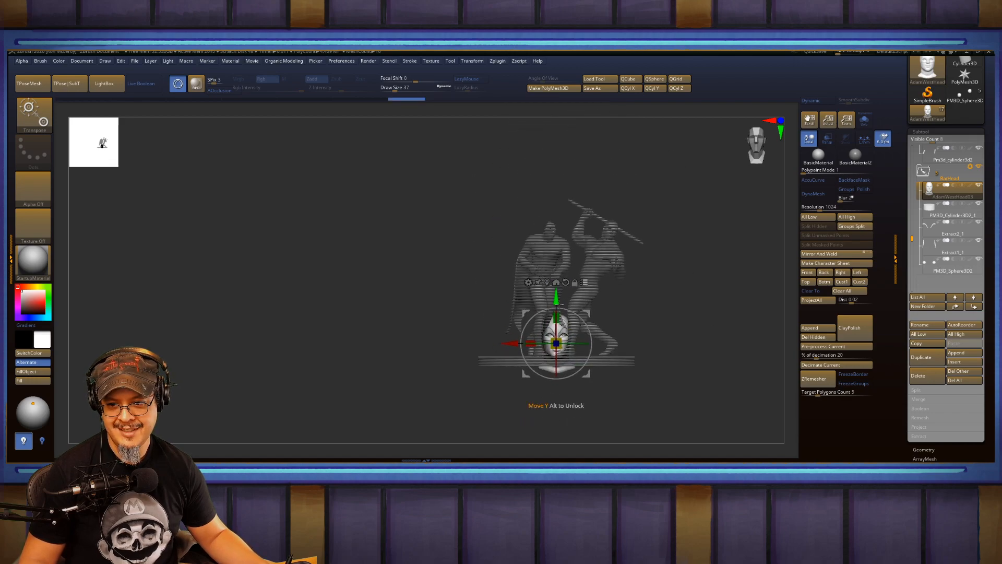
drag(556, 297, 555, 178)
alt+drag(706, 188, 706, 339)
mouse_move(558, 220)
mouse_down()
mouse_move(524, 223)
mouse_move(545, 224)
mouse_up()
key(q)
mouse_move(426, 226)
mouse_down()
mouse_move(455, 225)
mouse_move(431, 298)
mouse_move(216, 280)
mouse_up()
key(w)
mouse_move(426, 202)
mouse_down()
mouse_move(718, 221)
mouse_move(678, 221)
mouse_up()
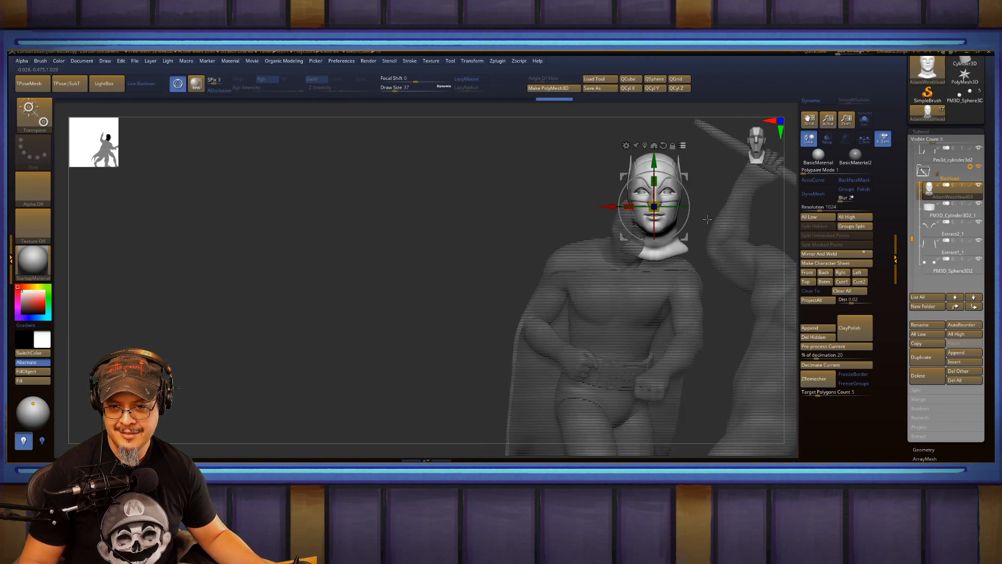
Center the head over Batman's neck, lower it onto the collar and turn the face toward his opponent.
drag(606, 206, 578, 206)
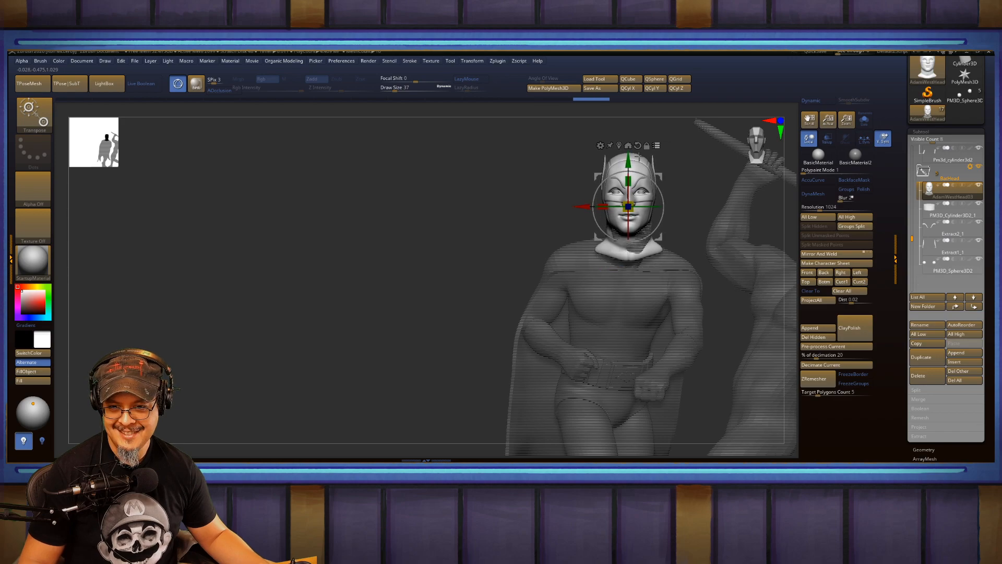
drag(628, 175, 629, 178)
drag(474, 183, 584, 214)
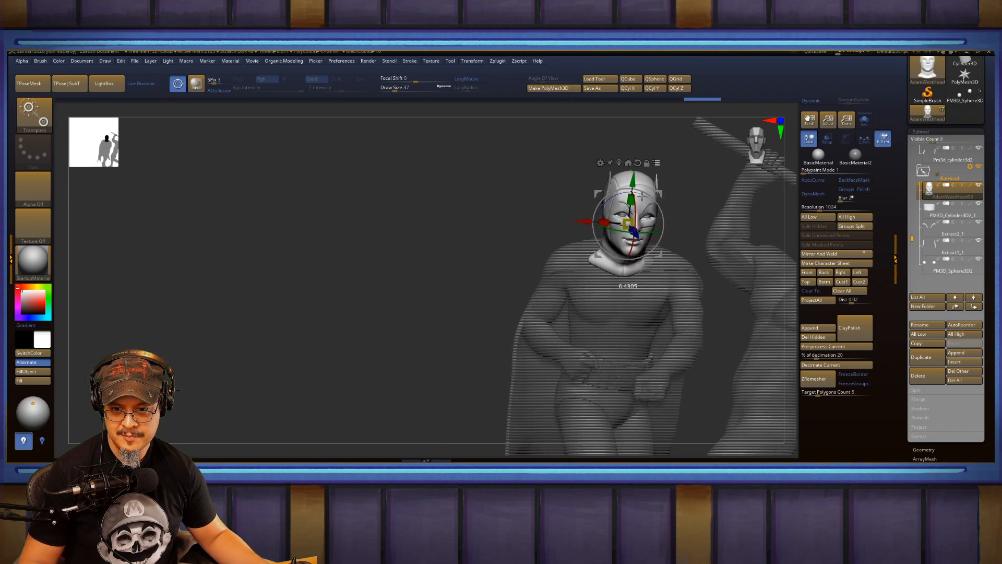
drag(496, 220, 472, 248)
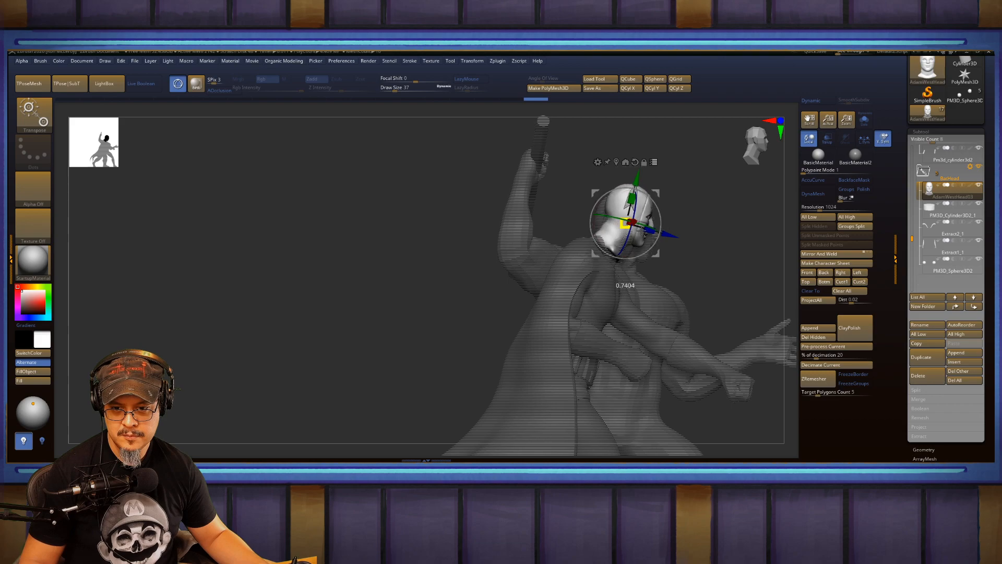
Refine the head's position on the neck and tilt it to follow Batman's forward-leaning pose.
key(q)
mouse_move(722, 222)
mouse_down()
mouse_move(627, 221)
mouse_move(635, 214)
mouse_up()
key(w)
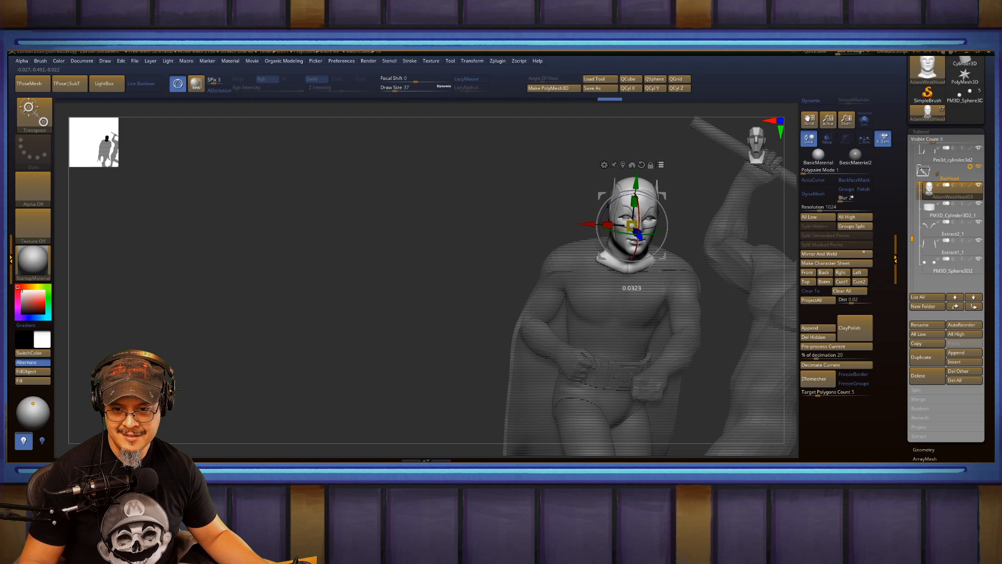
drag(514, 212, 654, 207)
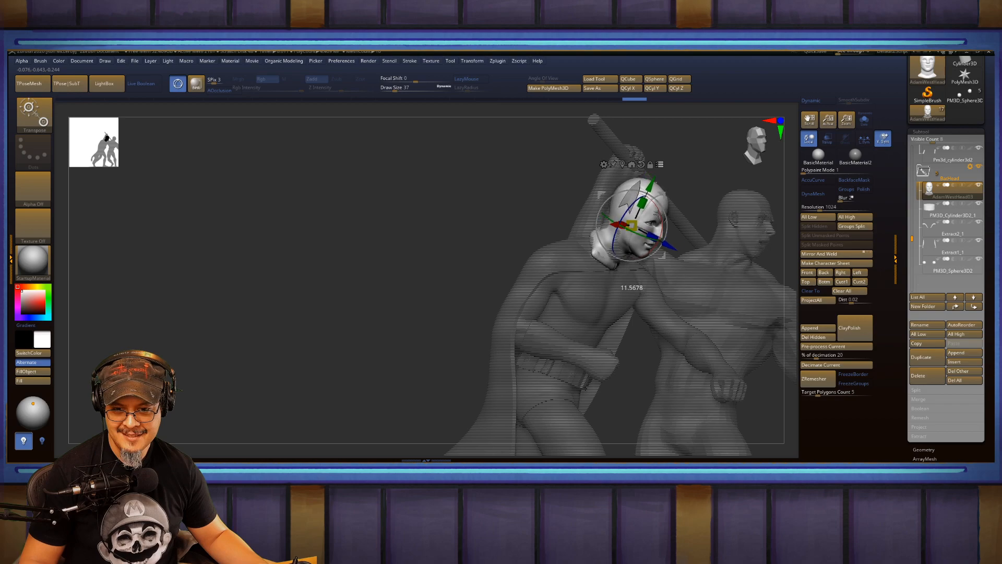
key(q)
drag(501, 216, 451, 217)
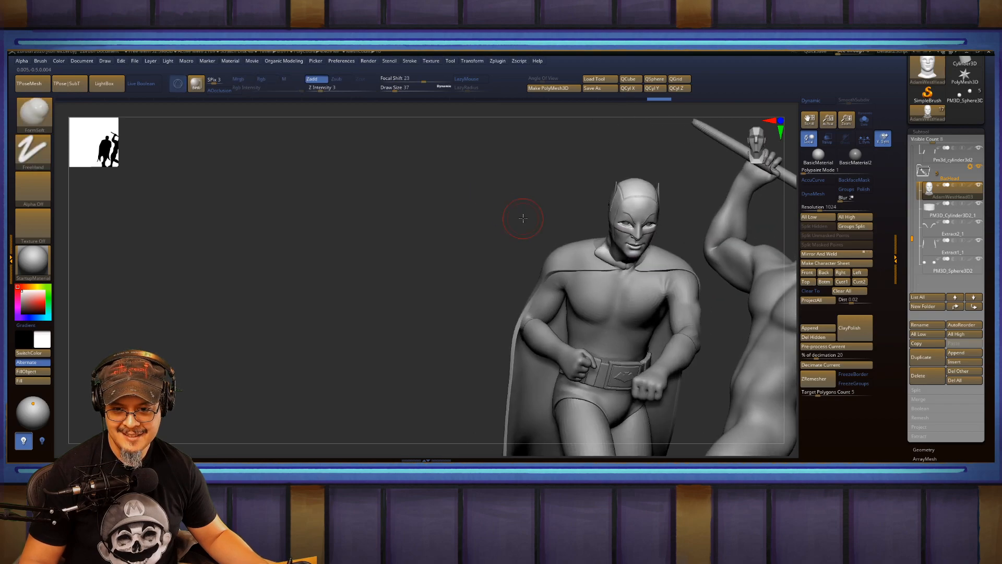
Fine-tune the head set's fit from the side and lower it slightly into the shoulders.
mouse_move(521, 220)
alt+mouse_down()
mouse_move(535, 229)
mouse_move(510, 202)
mouse_move(568, 202)
alt+mouse_up()
key(w)
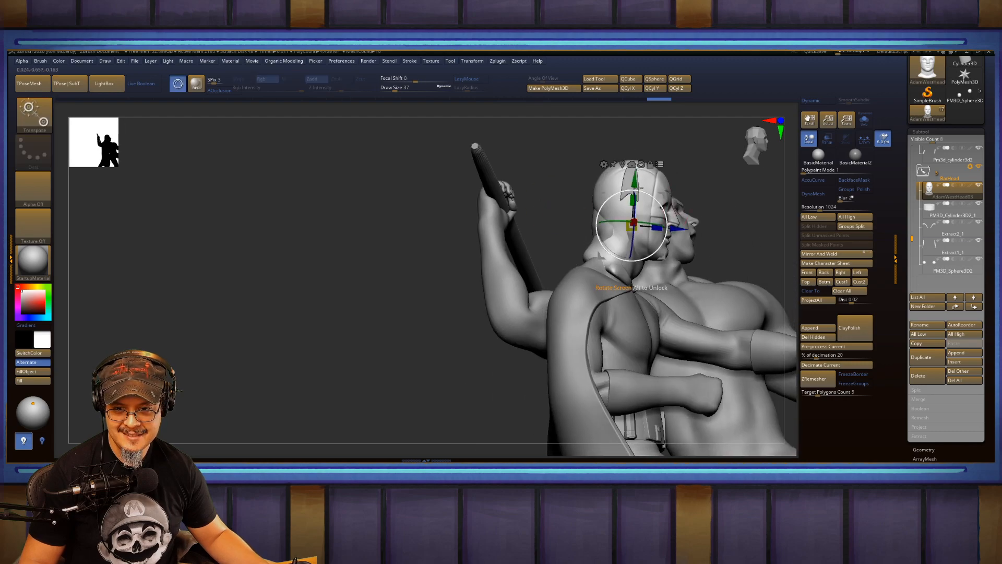
drag(638, 228, 642, 230)
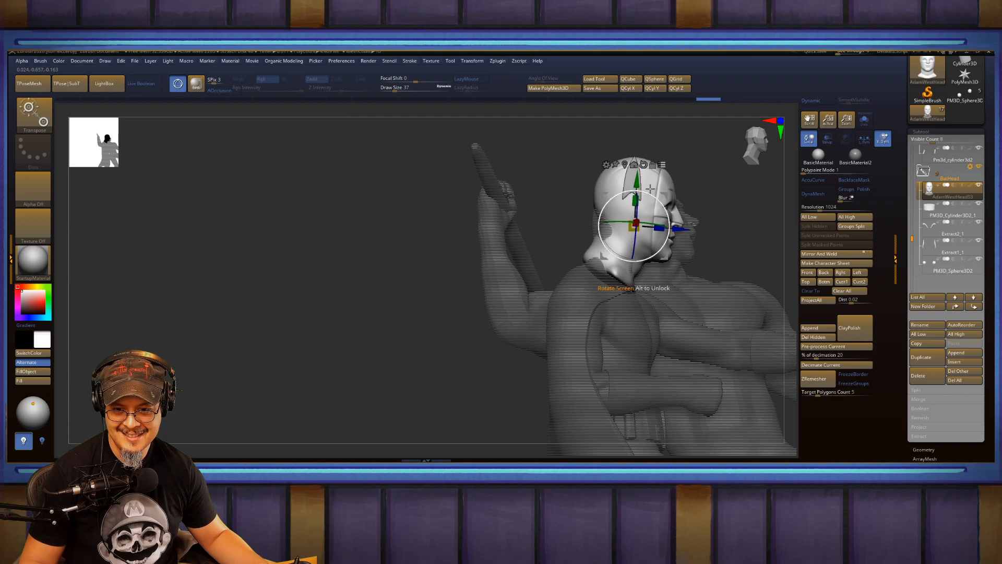
drag(634, 185, 632, 194)
key(q)
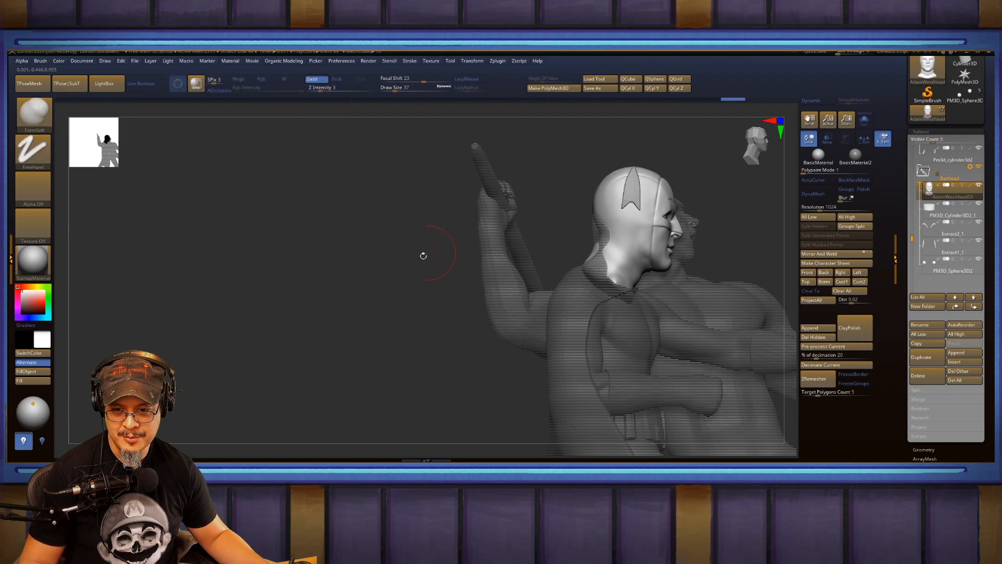
drag(423, 255, 355, 295)
alt+drag(407, 269, 614, 213)
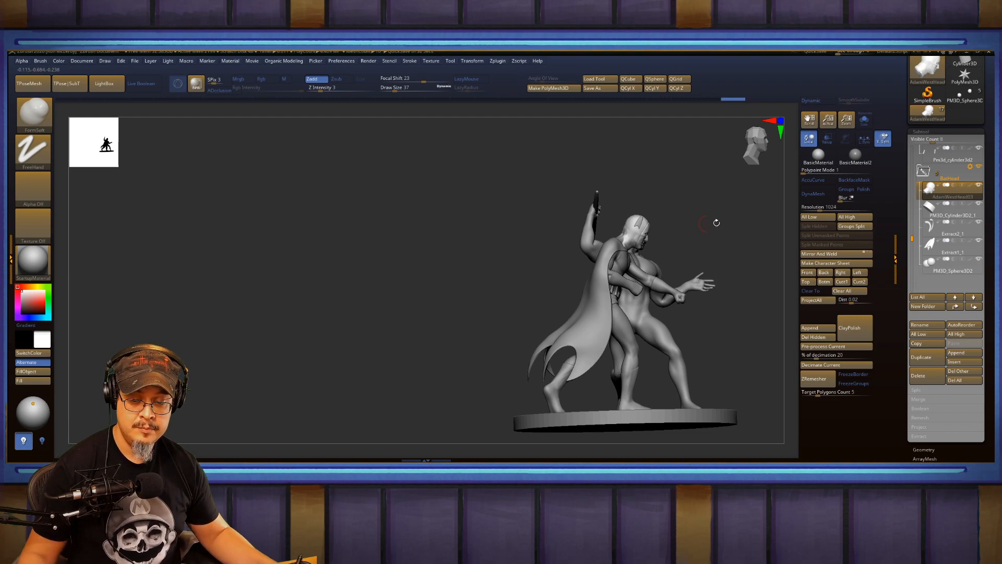
Choose the Move brush and pull the back of the cowl's neck out over the old neck underneath.
mouse_move(715, 221)
shift+mouse_down()
mouse_move(541, 215)
mouse_move(537, 255)
mouse_move(537, 205)
mouse_move(609, 203)
shift+mouse_up()
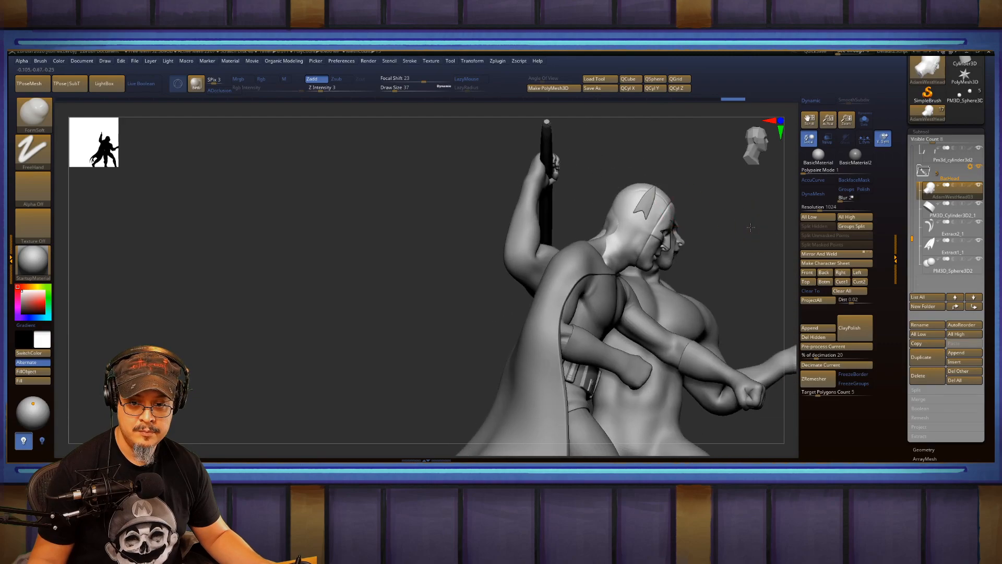
mouse_move(766, 224)
mouse_down()
mouse_move(639, 194)
mouse_move(790, 219)
mouse_move(713, 240)
mouse_move(519, 235)
mouse_move(501, 304)
mouse_move(631, 275)
mouse_up()
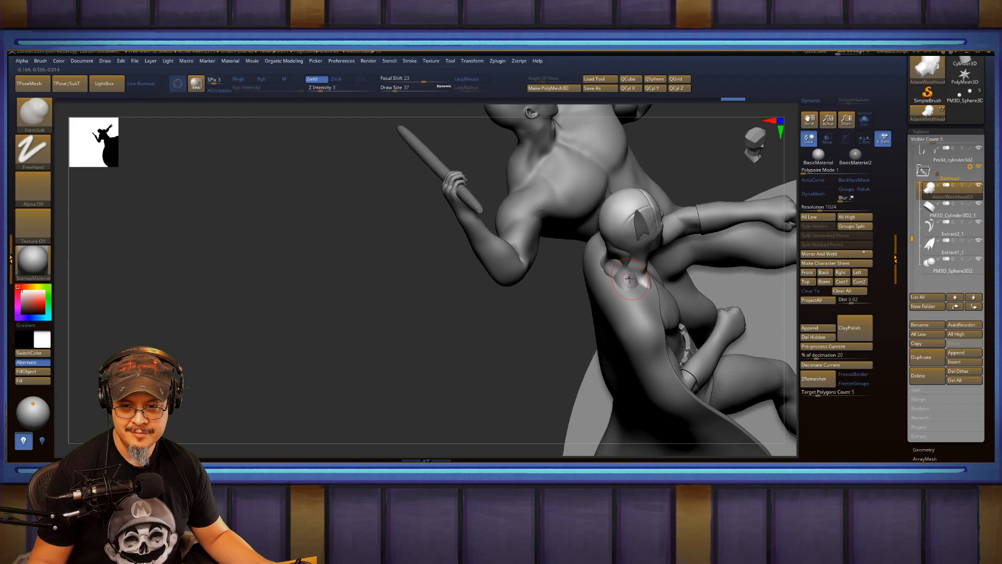
key(b)
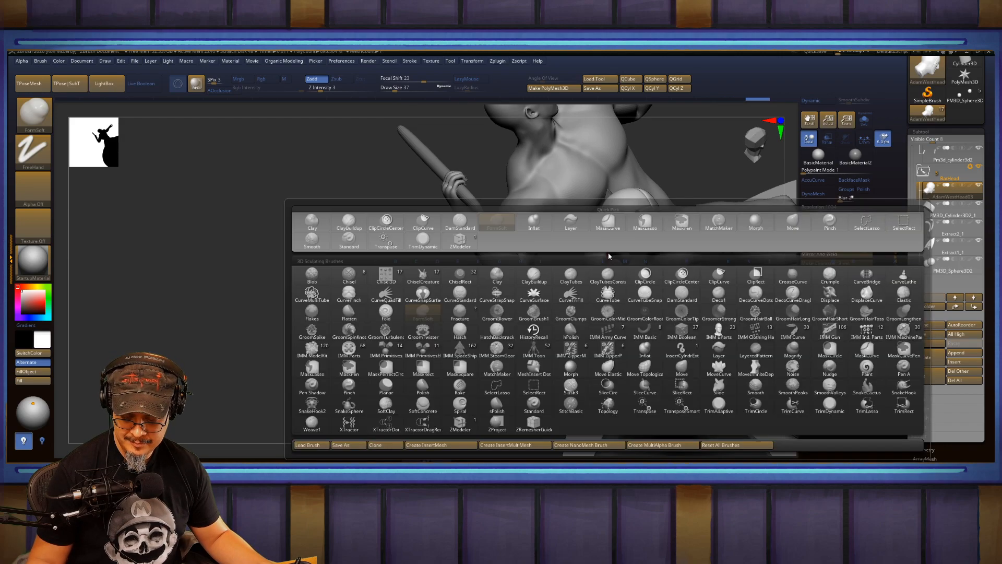
key(m)
key(v)
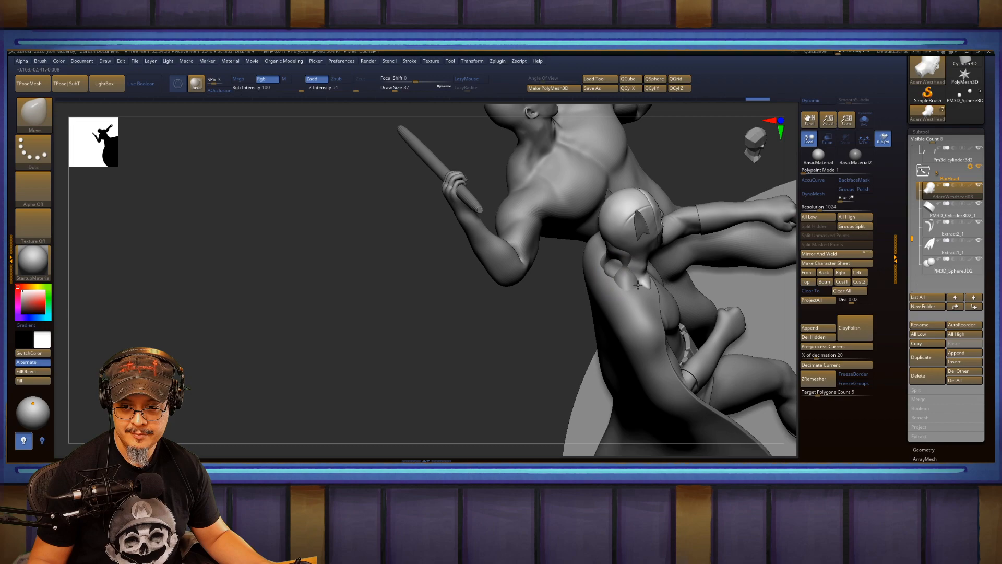
drag(496, 315, 561, 292)
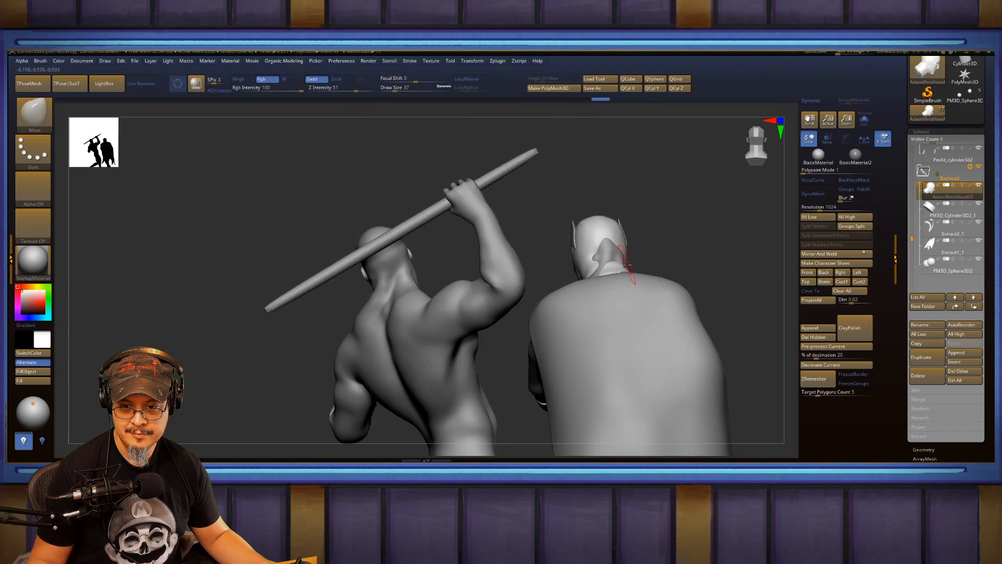
mouse_move(666, 256)
mouse_down()
mouse_move(674, 268)
mouse_move(652, 258)
mouse_up()
Switch from the Batman body back to AdamWestHead03, then reshape and smooth the cowl's neck where it meets the cape.
alt+click(606, 251)
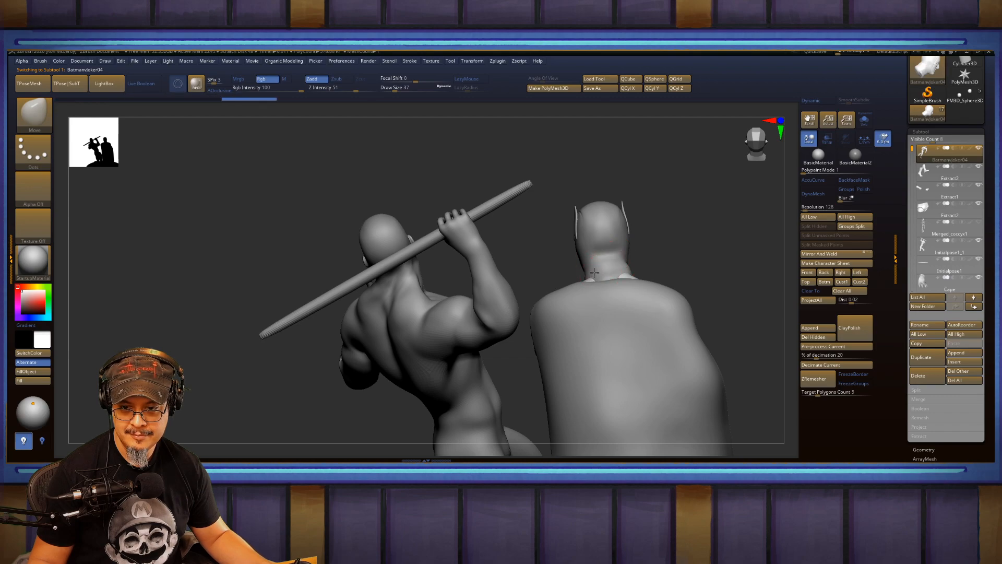
right_drag(593, 272, 630, 268)
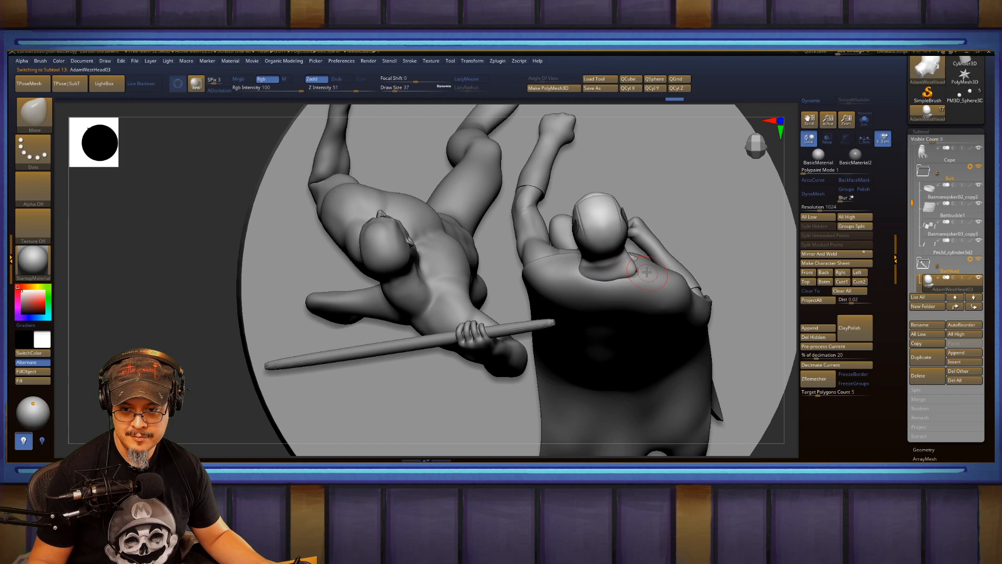
right_drag(646, 272, 640, 271)
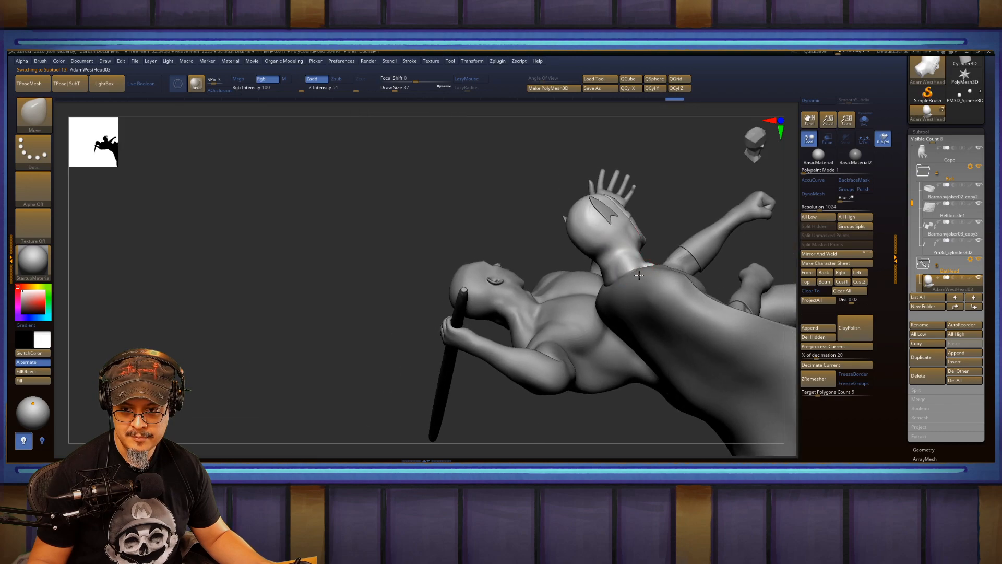
key(shift)
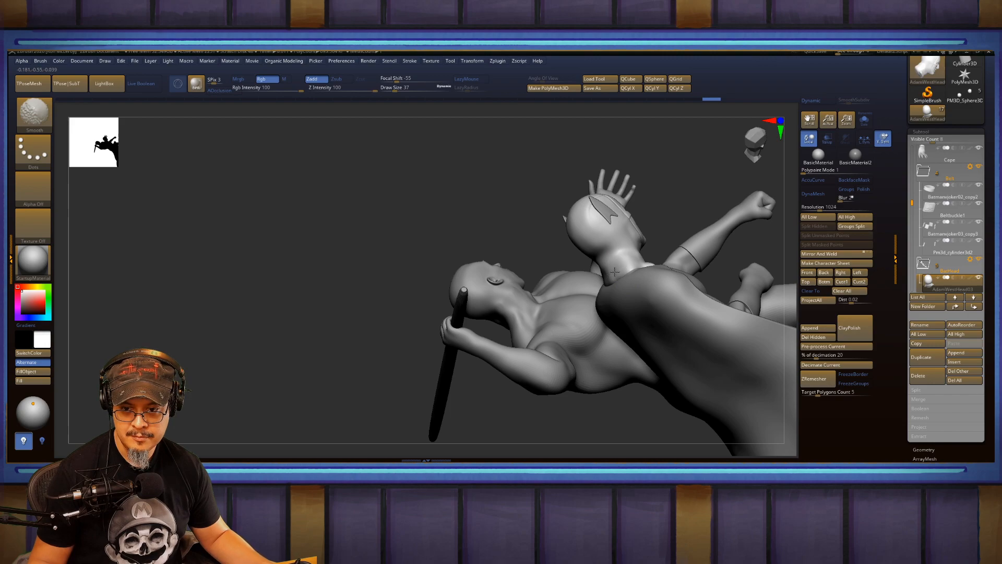
shift+drag(621, 263, 629, 258)
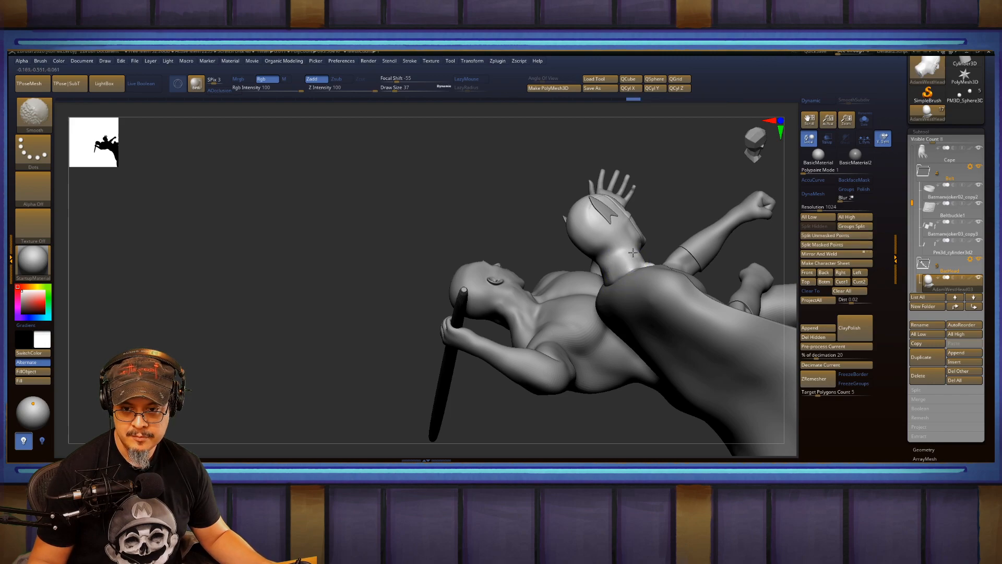
mouse_move(613, 280)
right_down()
mouse_move(553, 287)
mouse_move(617, 243)
right_up()
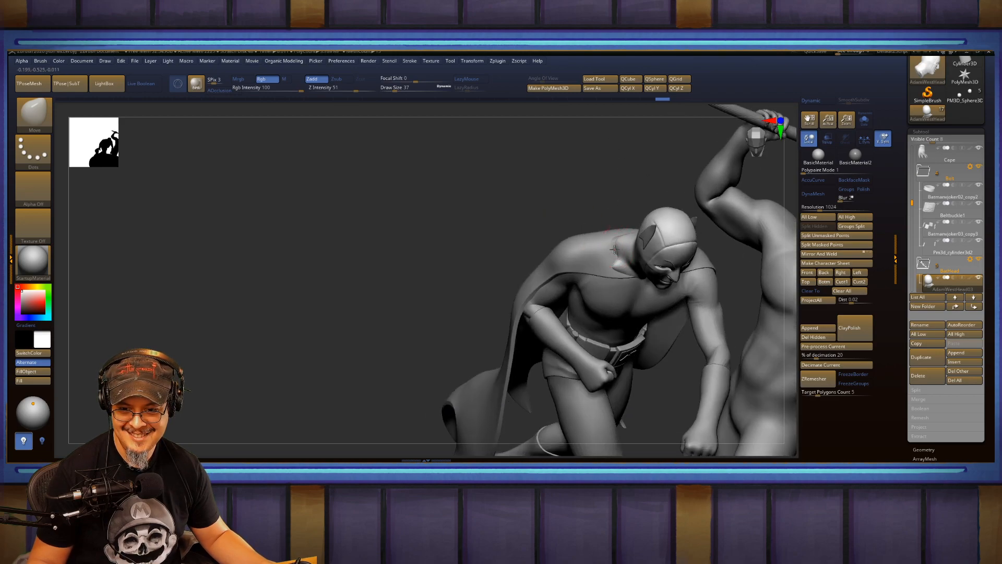
Smooth the base of the cowl's neck where it meets the cape, undoing the last change at the back.
right_drag(483, 266, 616, 266)
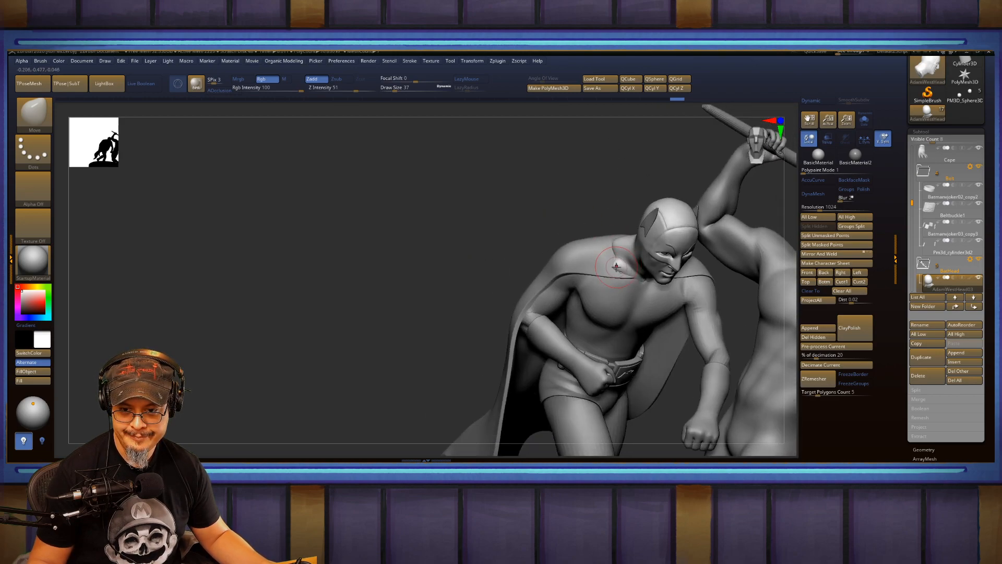
key(shift)
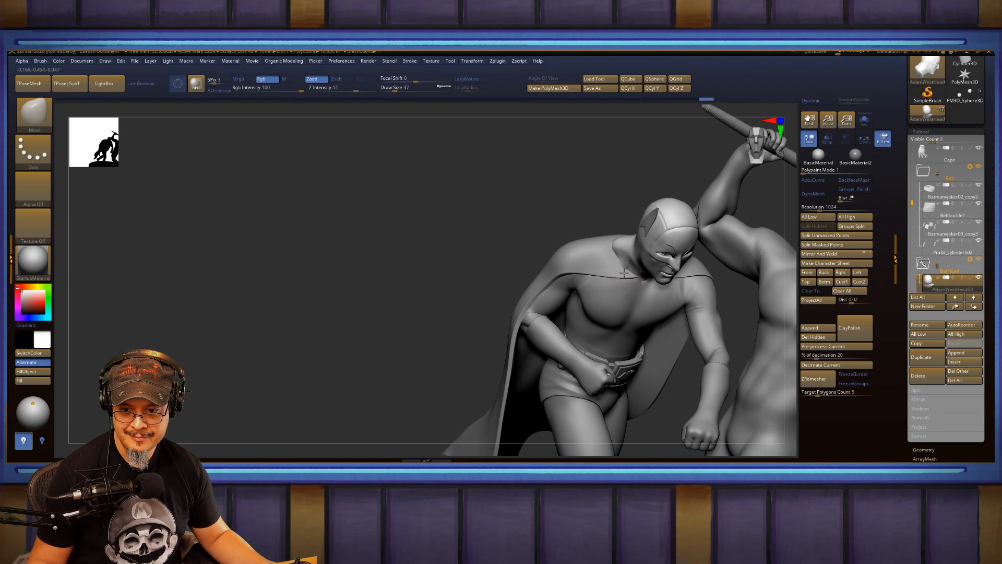
key(shift)
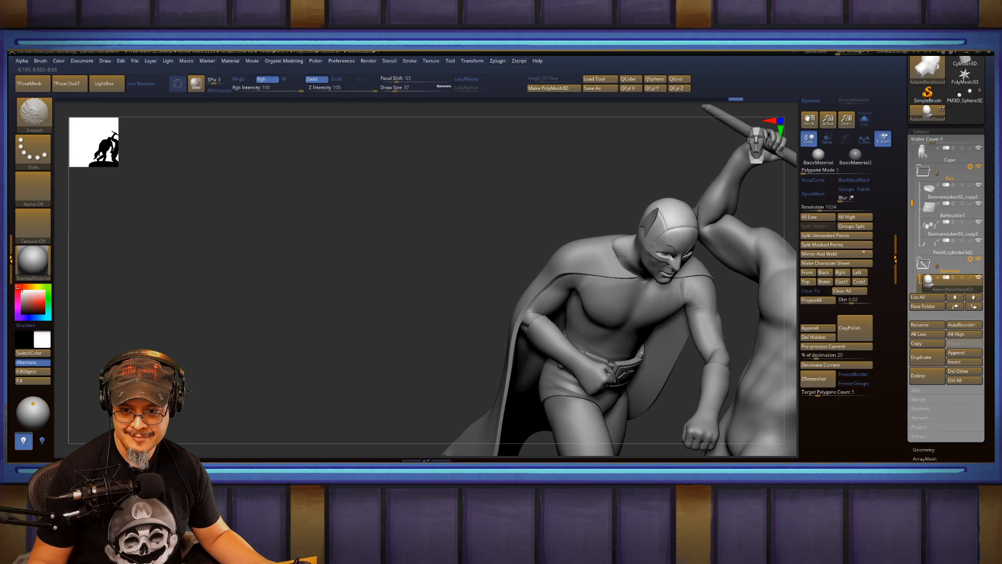
mouse_move(543, 287)
mouse_down()
mouse_move(450, 245)
mouse_move(535, 285)
mouse_move(649, 226)
mouse_move(672, 272)
mouse_move(602, 255)
mouse_move(596, 231)
mouse_up()
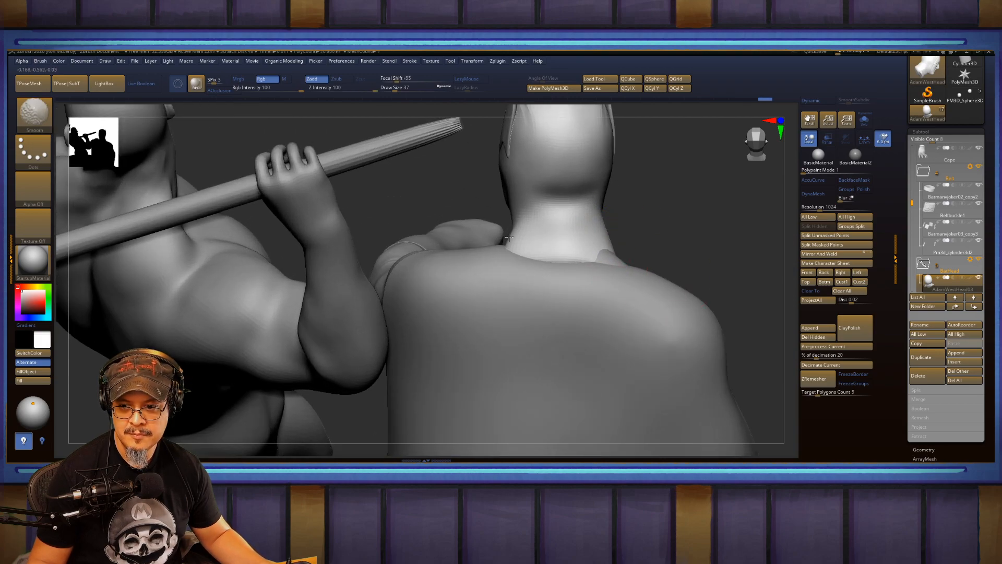
key(s)
drag(506, 246, 543, 219)
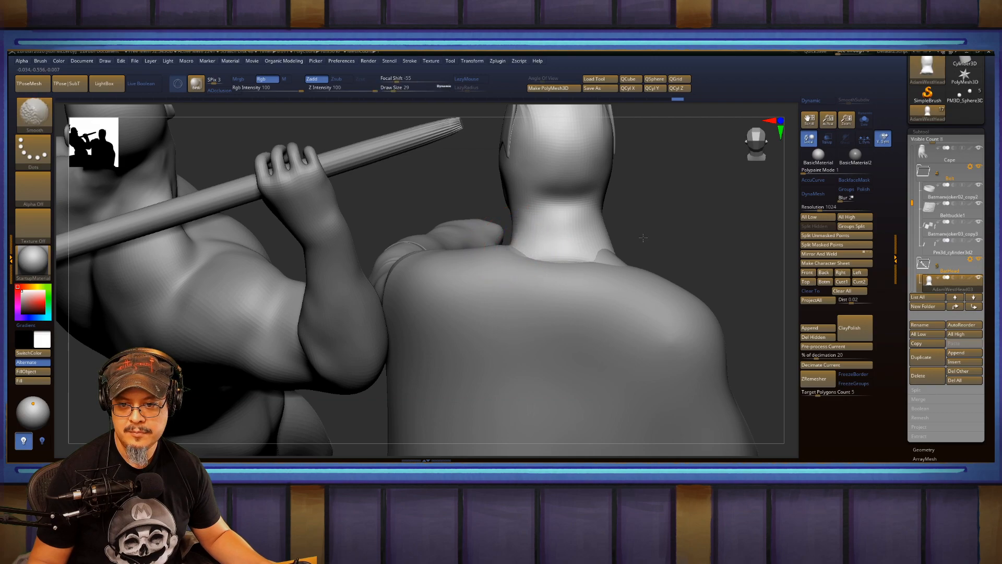
mouse_move(644, 238)
mouse_down()
mouse_move(600, 230)
mouse_move(653, 236)
mouse_move(670, 212)
mouse_move(707, 214)
mouse_move(702, 263)
mouse_move(696, 204)
mouse_move(701, 260)
mouse_up()
key(ctrl+z)
Set the brush size to 39, then reshape and smooth the cowl's neck along the cape at the back and front.
key(s)
key(f)
key(f)
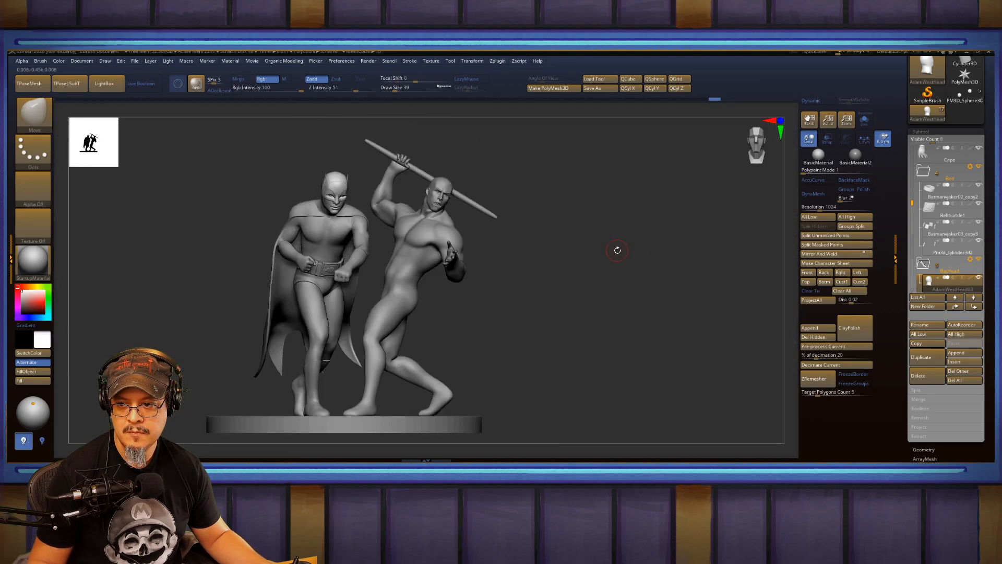
drag(618, 250, 699, 218)
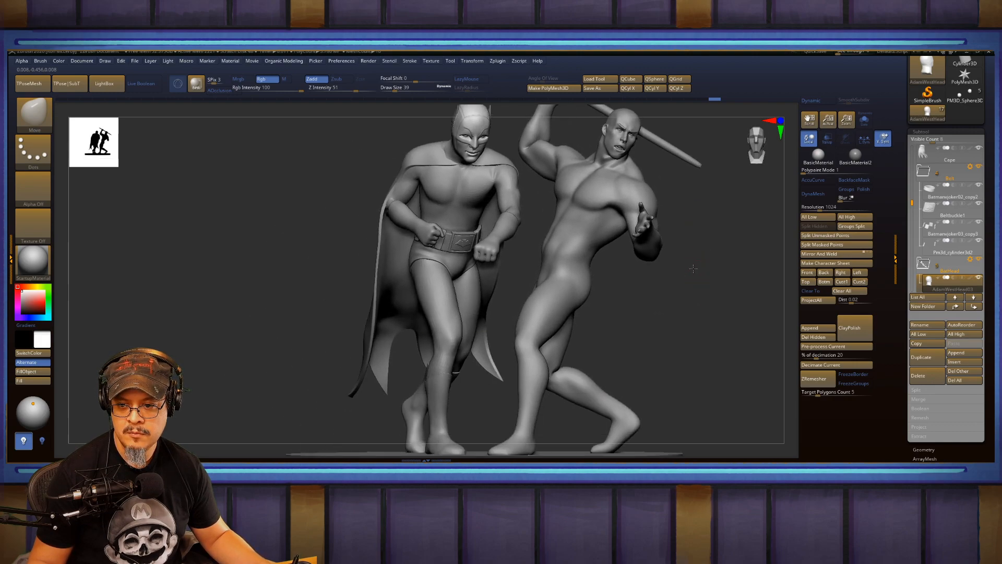
mouse_move(693, 268)
mouse_down()
mouse_move(701, 270)
mouse_move(674, 280)
mouse_move(676, 263)
mouse_move(698, 296)
mouse_move(678, 233)
mouse_move(738, 240)
mouse_move(652, 297)
mouse_move(671, 241)
mouse_move(728, 288)
mouse_move(522, 281)
mouse_up()
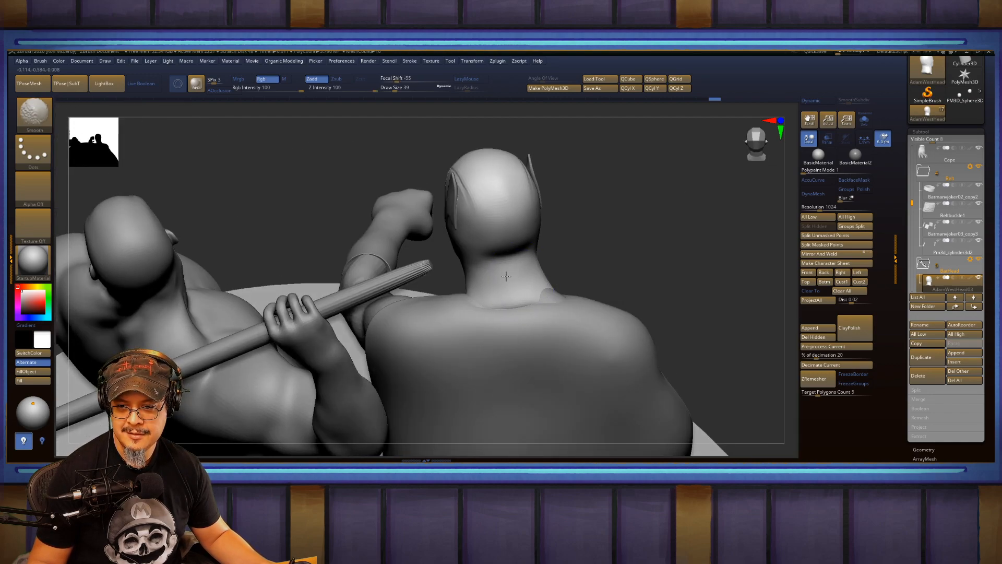
mouse_move(537, 316)
mouse_down()
mouse_move(655, 224)
mouse_move(617, 228)
mouse_move(720, 253)
mouse_move(367, 261)
mouse_move(437, 274)
mouse_move(425, 277)
mouse_move(522, 329)
mouse_up()
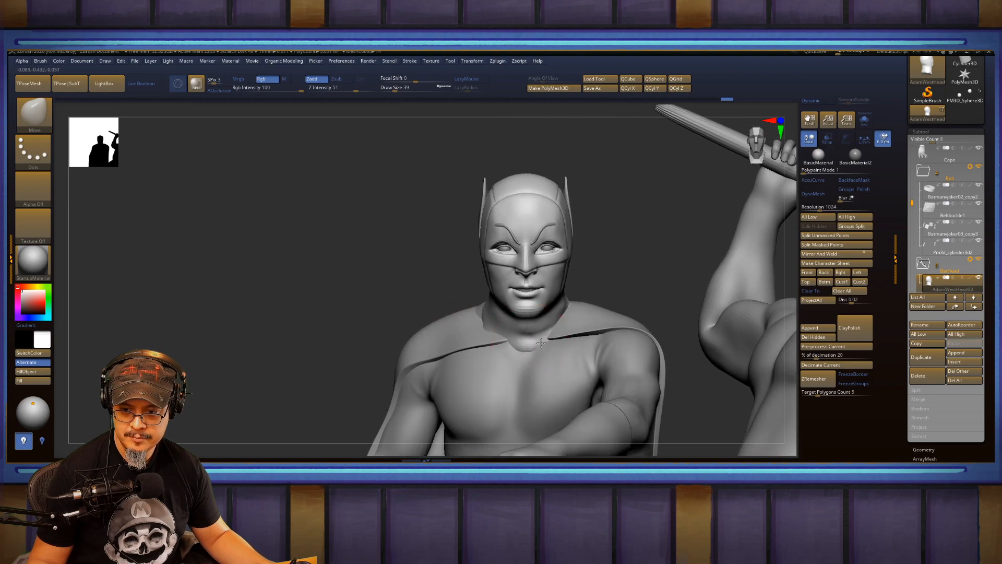
mouse_move(436, 297)
mouse_down()
mouse_move(402, 268)
mouse_move(491, 342)
mouse_move(499, 335)
mouse_move(490, 339)
mouse_up()
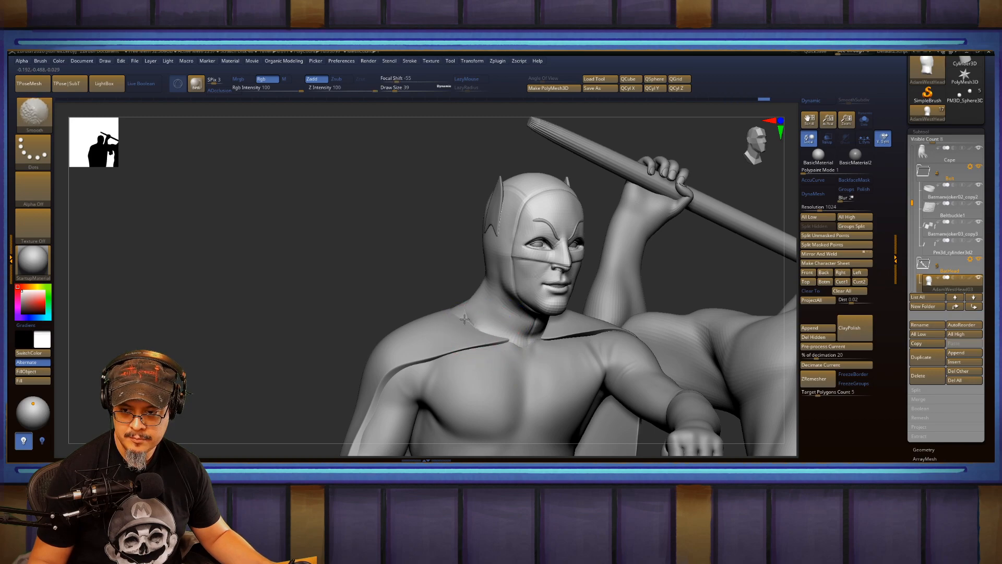
Switch to the Cape, adjust its neckline around the cowl, and make AdamWestHead03 active again.
drag(403, 272, 437, 311)
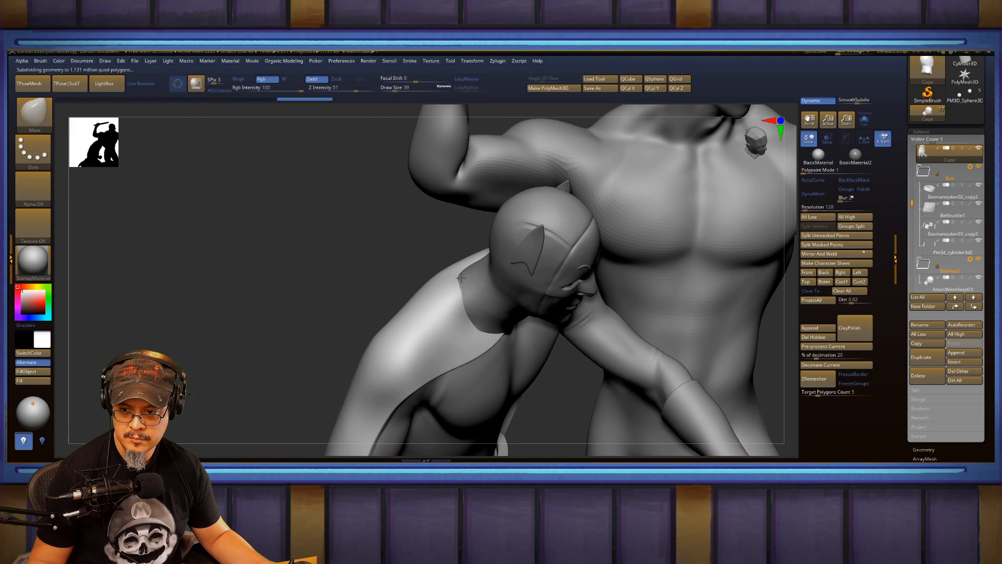
drag(378, 241, 430, 286)
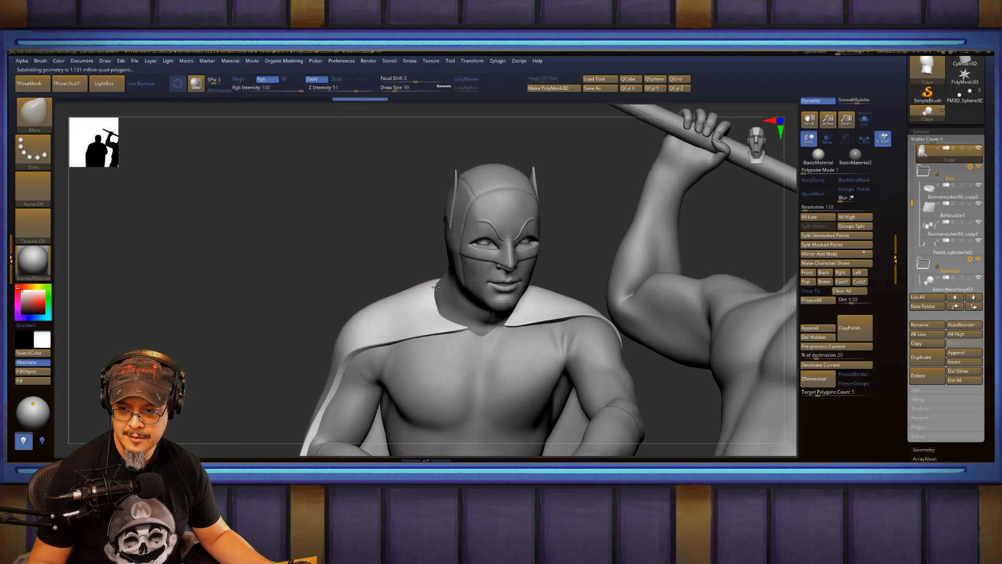
drag(386, 261, 423, 288)
alt+click(424, 288)
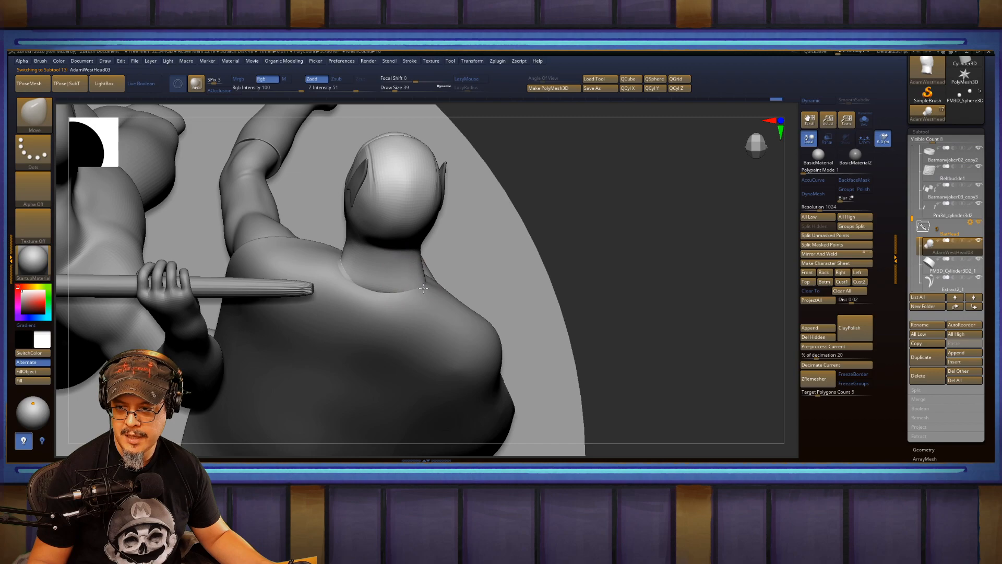
Pull the back and sides of the cowl's neck base out over the cape and check the fit within the whole statue.
mouse_move(347, 272)
mouse_down()
mouse_move(329, 268)
mouse_move(355, 261)
mouse_move(372, 295)
mouse_move(343, 278)
mouse_up()
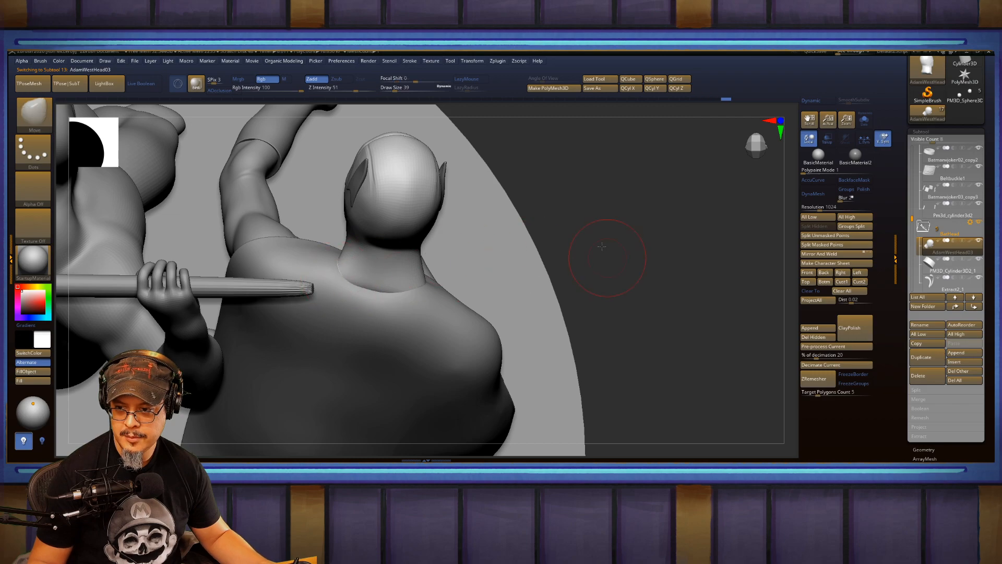
mouse_move(602, 245)
shift+mouse_down()
mouse_move(373, 245)
mouse_move(418, 269)
shift+mouse_up()
drag(600, 253, 344, 253)
mouse_move(524, 251)
mouse_down()
mouse_move(548, 255)
mouse_move(542, 243)
mouse_up()
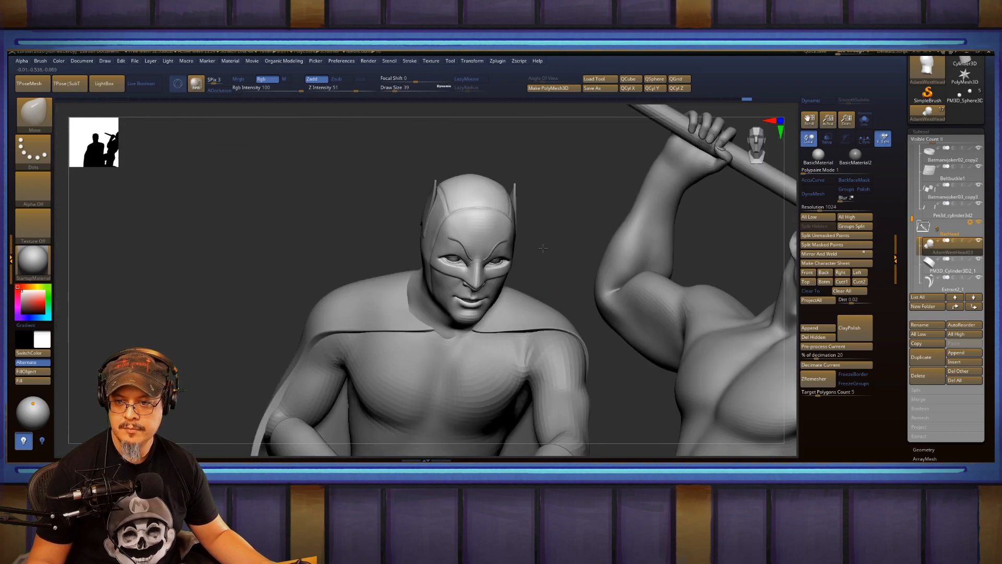
key(f)
key(f)
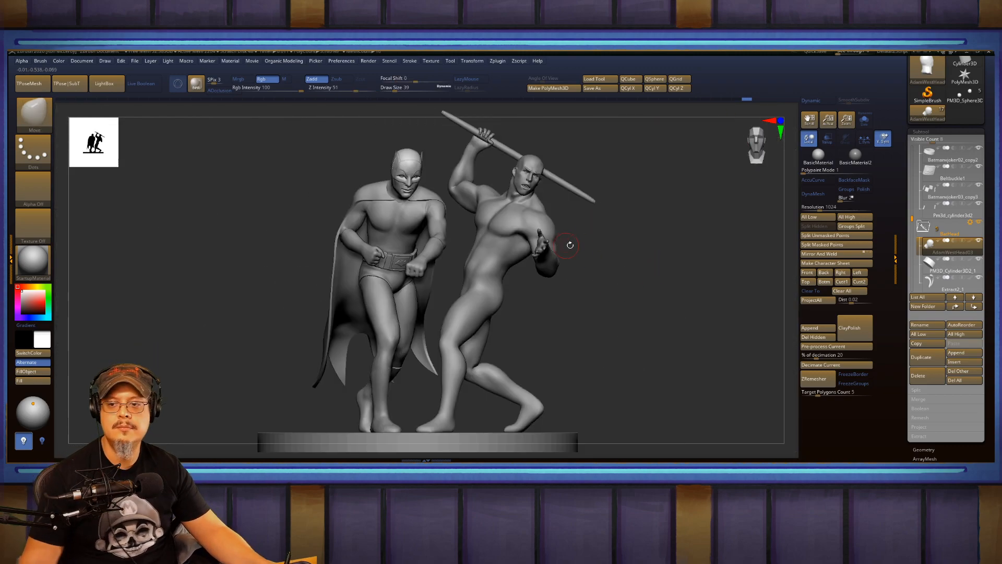
drag(630, 300, 556, 260)
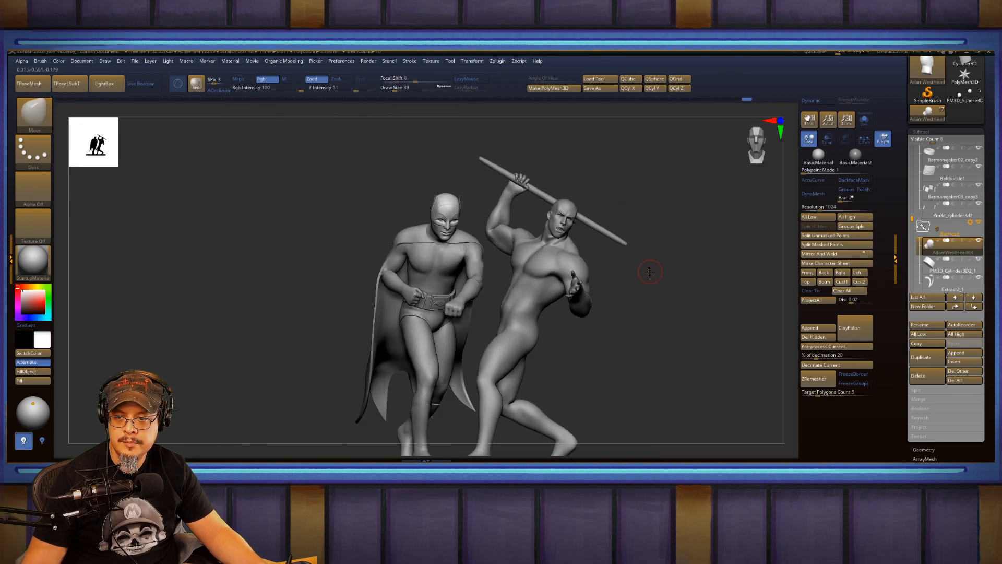
Nudge AdamWestHead03 slightly with the transform gizmo to refine its placement on the shoulders.
alt+drag(650, 271, 649, 225)
key(w)
drag(470, 235, 489, 234)
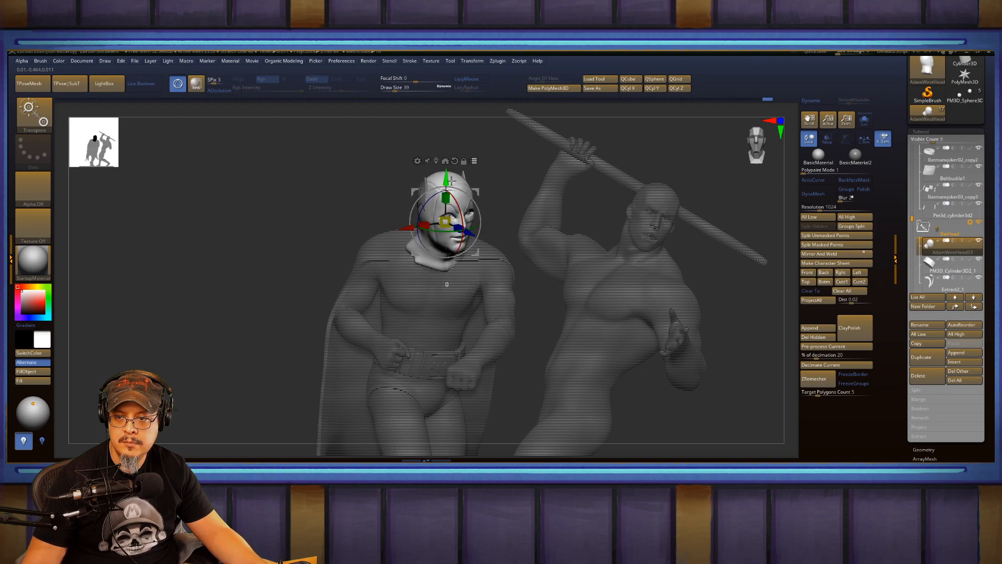
key(q)
mouse_move(505, 196)
mouse_down()
mouse_move(457, 199)
mouse_move(504, 214)
mouse_move(498, 223)
mouse_up()
key(w)
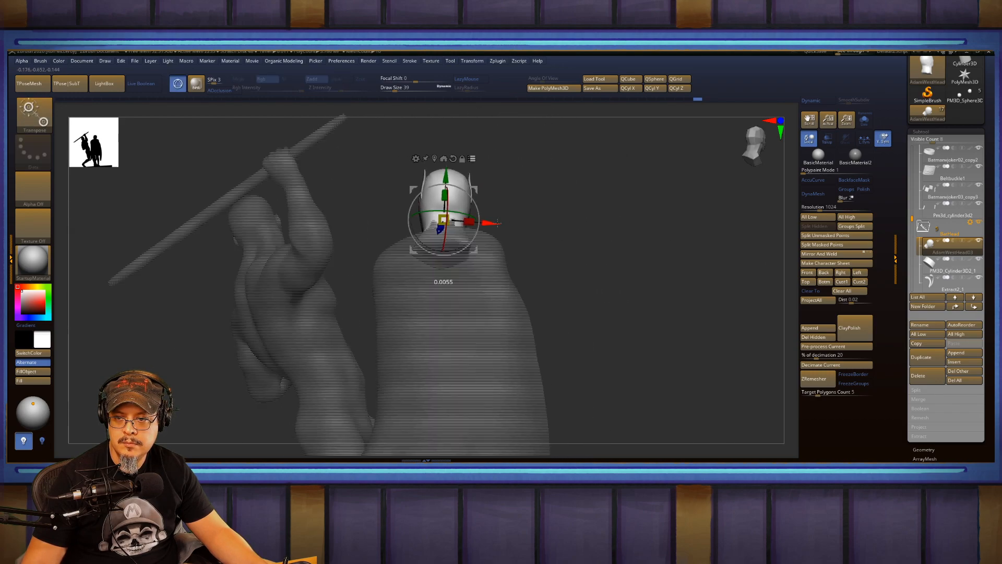
key(q)
Mask the cowl's head to leave only the neck editable, and pull the neck towards the cape with the Move brush at size 128.
mouse_move(583, 222)
mouse_down()
mouse_move(360, 224)
mouse_move(373, 203)
mouse_move(418, 197)
mouse_up()
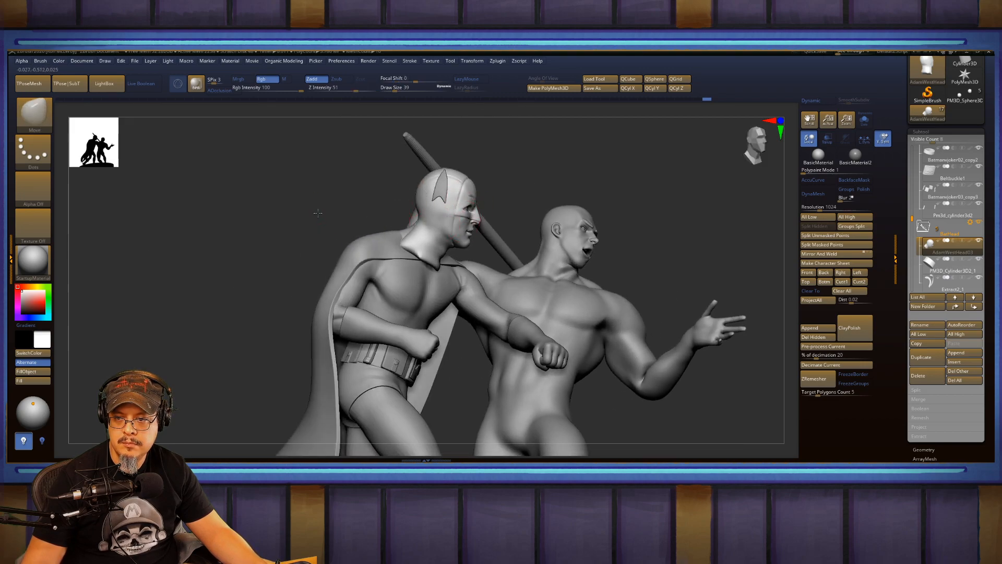
drag(318, 213, 340, 213)
key(s)
mouse_move(389, 242)
mouse_down()
mouse_move(413, 244)
mouse_move(459, 172)
mouse_move(553, 245)
mouse_move(420, 263)
mouse_up()
key(ctrl)
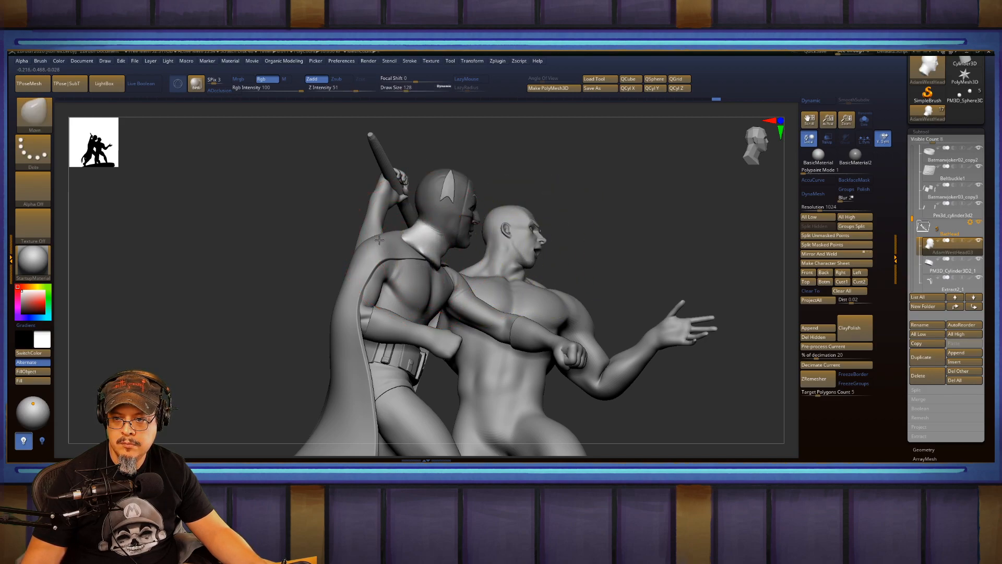
drag(347, 218, 389, 236)
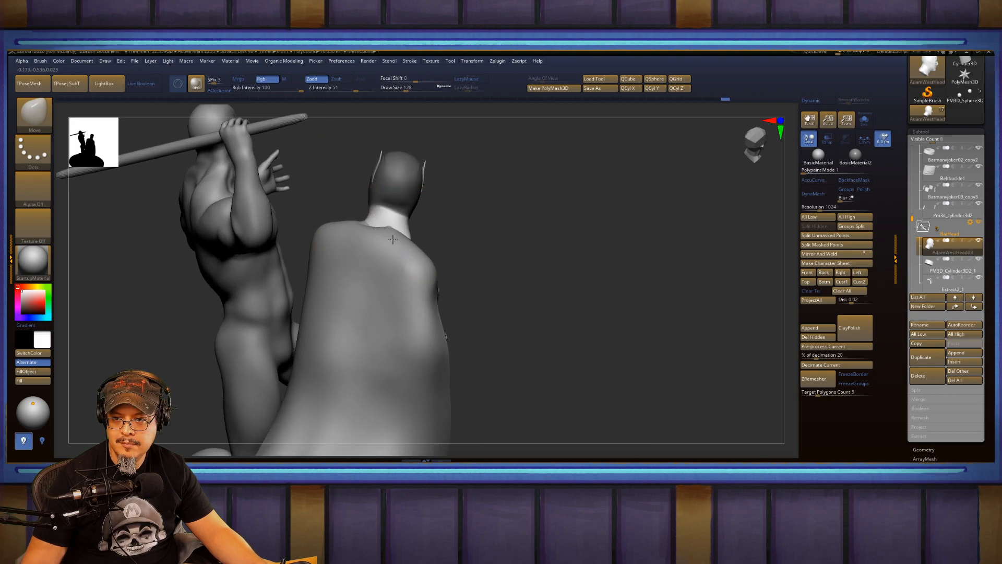
mouse_move(470, 224)
mouse_down()
mouse_move(507, 271)
mouse_move(495, 246)
mouse_move(413, 221)
mouse_up()
Reduce the brush size to 77, reshape the Cape's back neckline against the neck, and return to AdamWestHead03.
key(s)
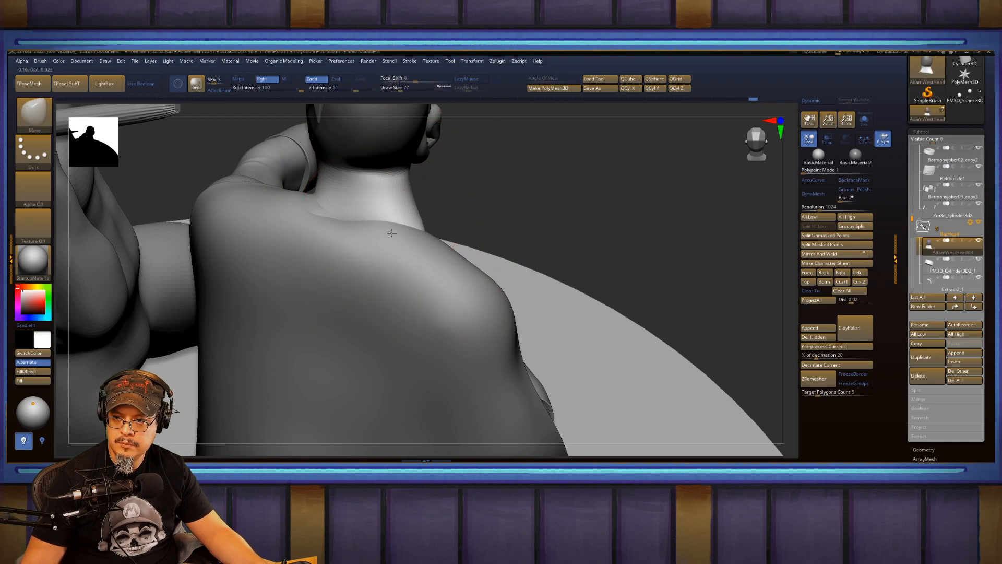
drag(497, 205, 350, 277)
alt+click(351, 274)
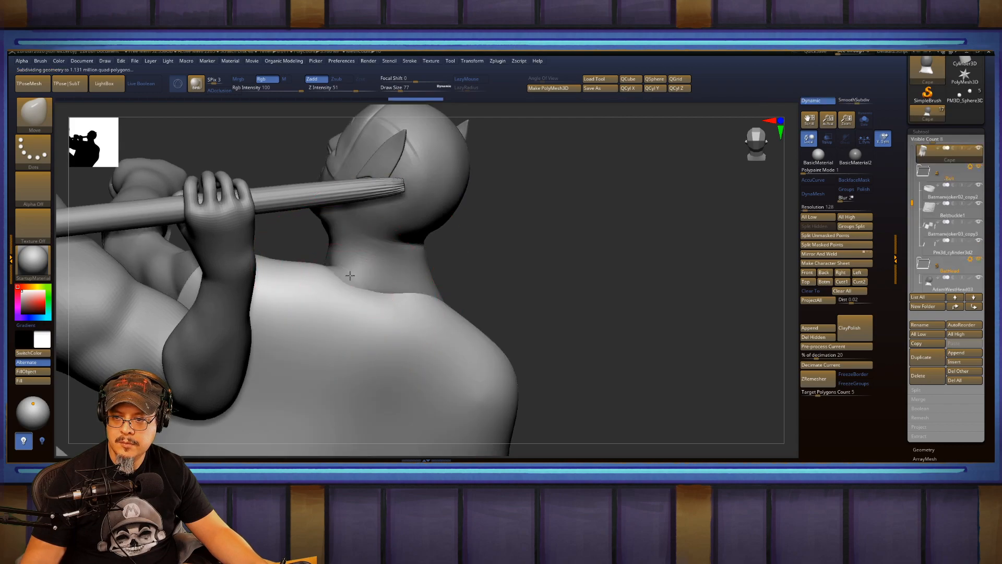
alt+click(355, 265)
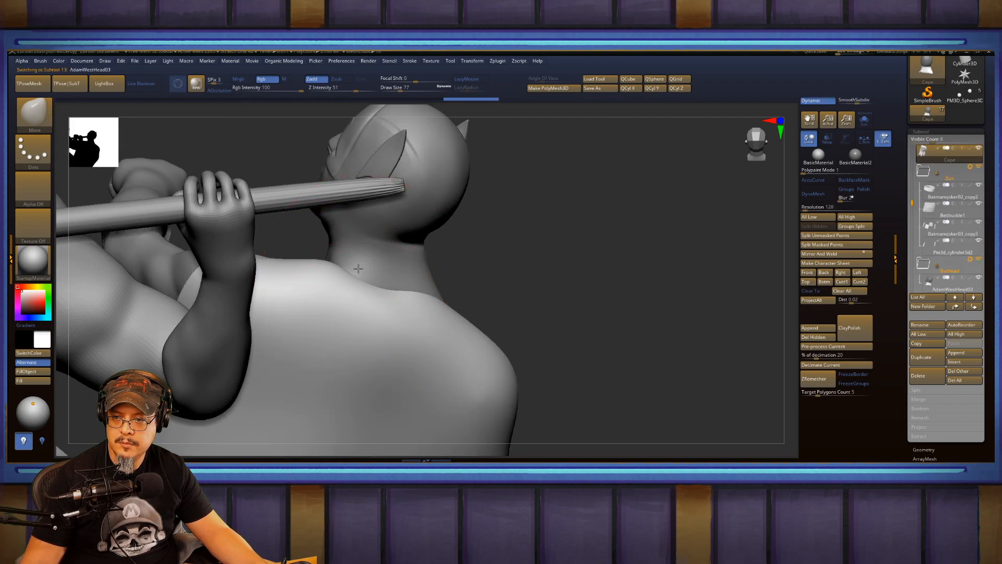
Reshape the unmasked neck where it meets the cape from behind and in front, reducing the Move brush to size 54.
drag(472, 246, 412, 255)
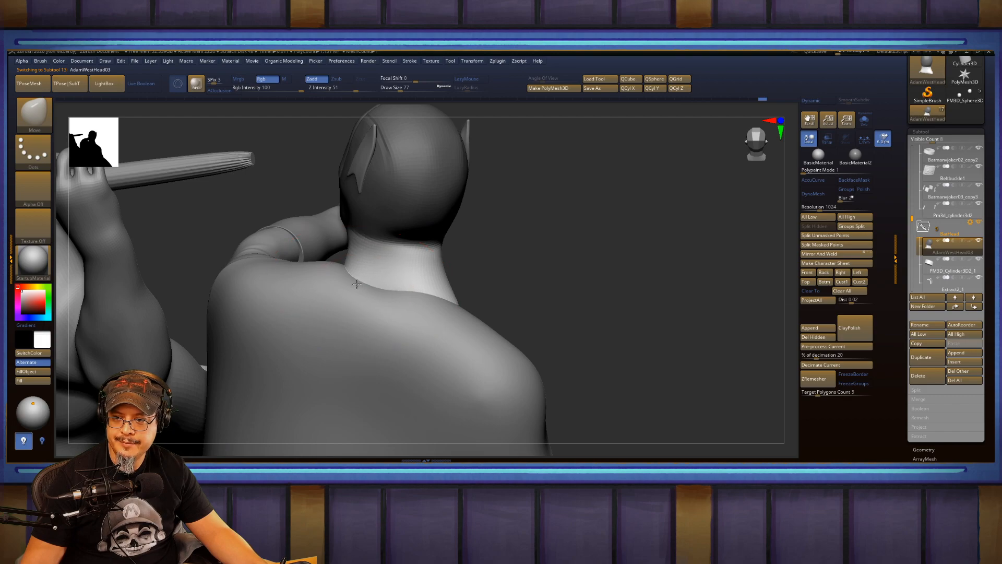
mouse_move(492, 253)
mouse_down()
mouse_move(396, 310)
mouse_move(477, 311)
mouse_move(436, 305)
mouse_up()
key(s)
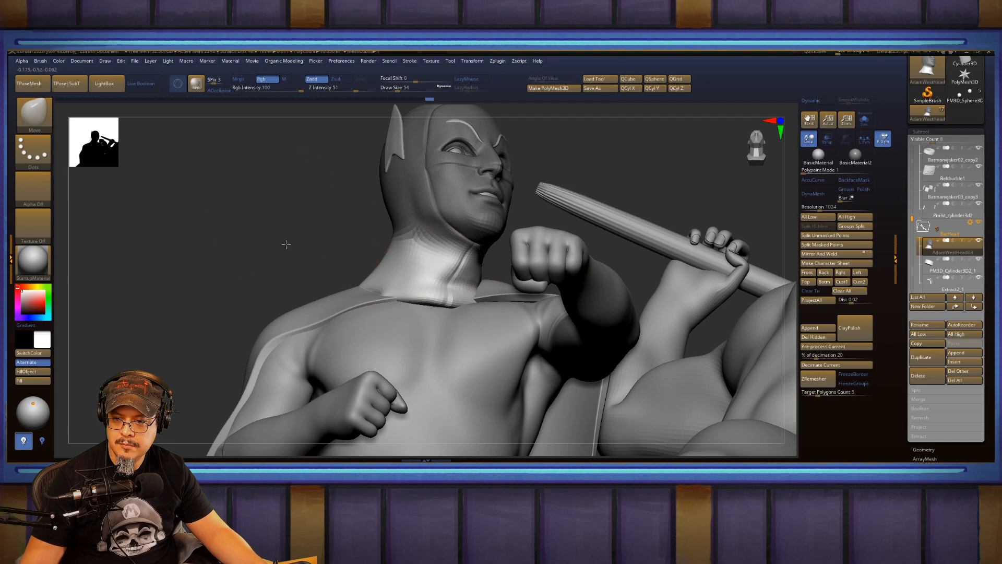
drag(285, 244, 418, 306)
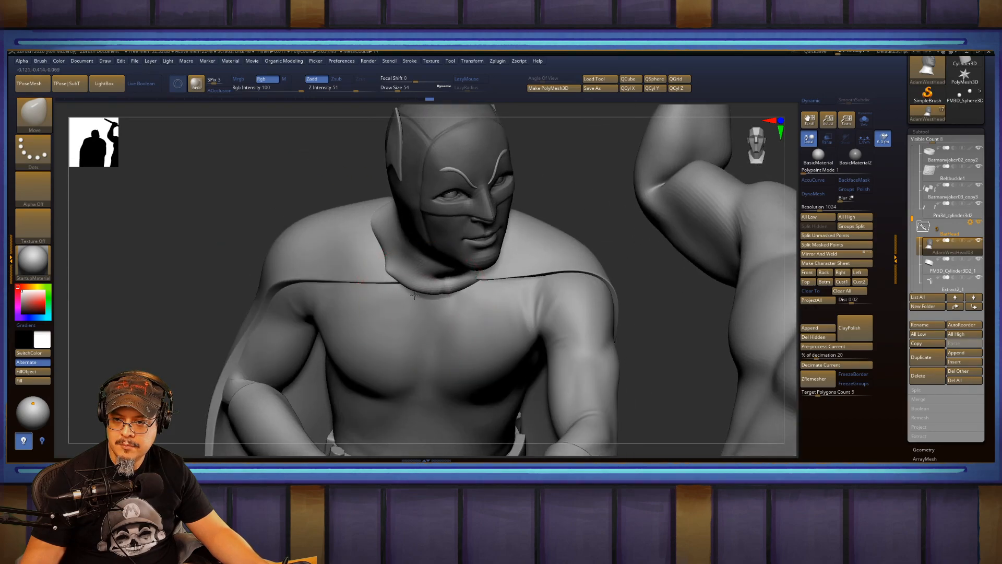
mouse_move(256, 218)
mouse_down()
mouse_move(631, 269)
mouse_move(479, 284)
mouse_up()
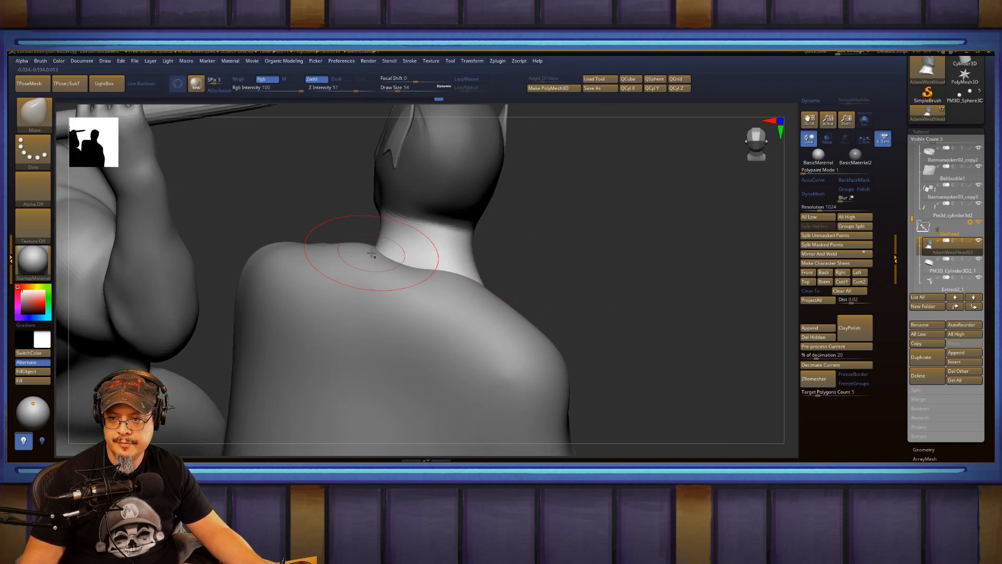
drag(528, 251, 402, 287)
Refine and smooth the cowl's lower front edge over the chest and cape, reducing the brush size to 39 and finally 23.
key(s)
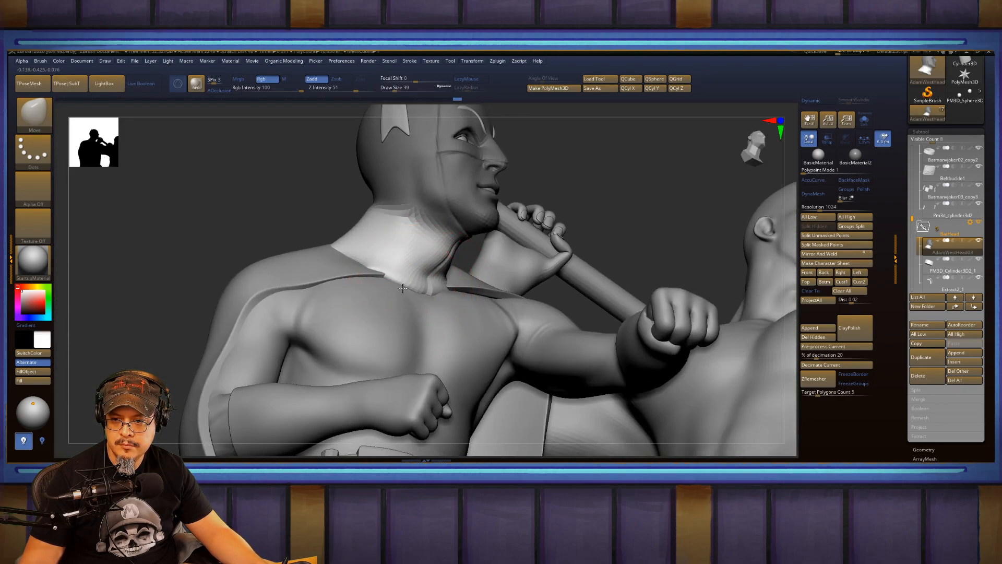
drag(599, 199, 453, 260)
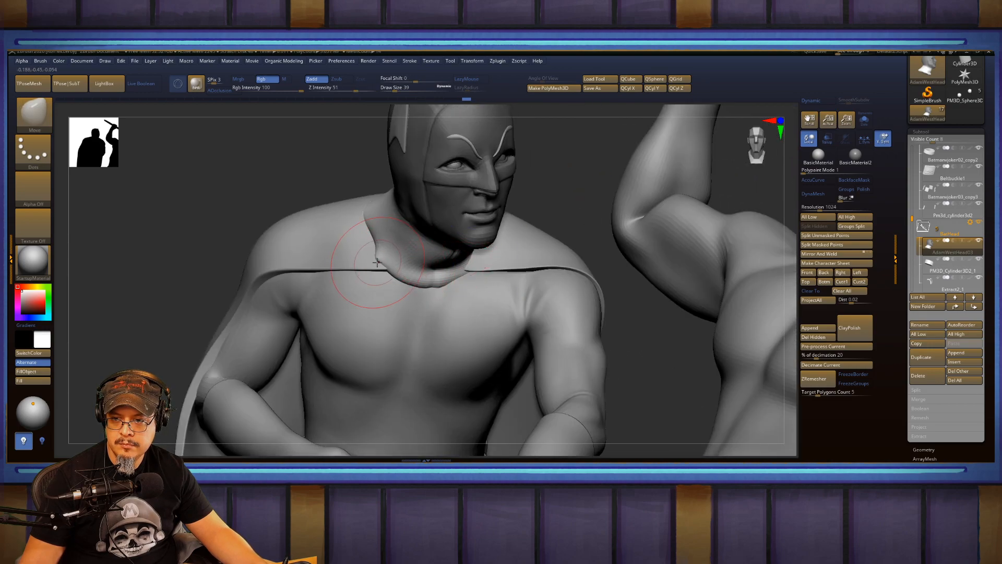
mouse_move(377, 262)
shift+mouse_down()
mouse_move(363, 270)
mouse_move(366, 242)
shift+mouse_up()
key(s)
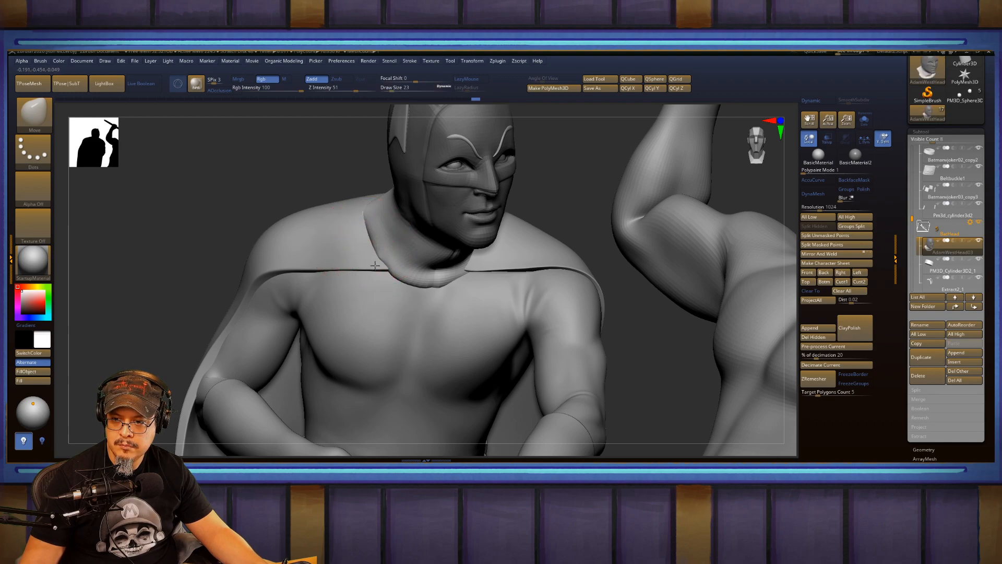
key(shift)
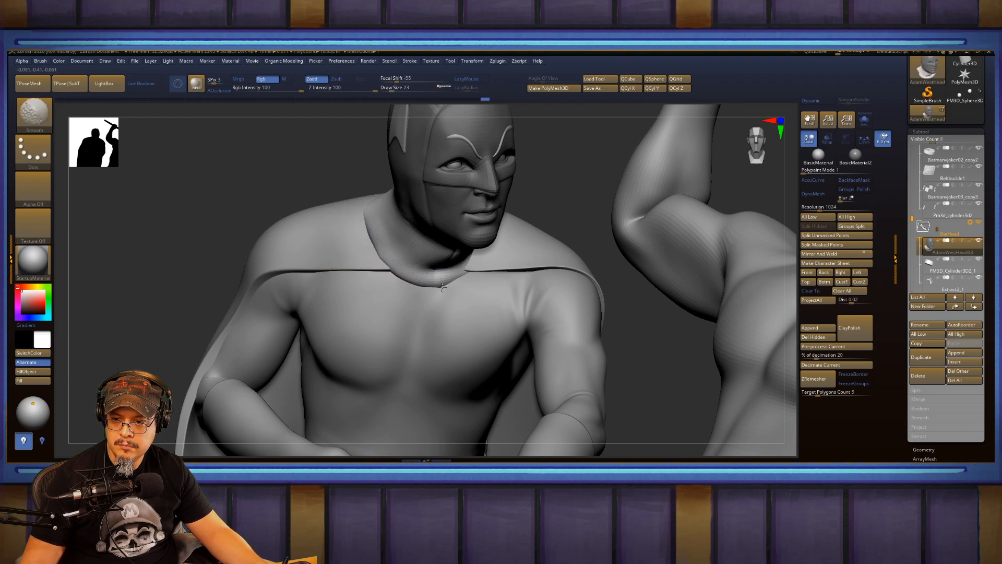
Invert the mask to protect the neck and rotate Batman's head slightly with the transform gizmo.
key(f)
key(f)
mouse_move(625, 277)
mouse_down()
mouse_move(641, 271)
mouse_move(620, 275)
mouse_move(638, 283)
mouse_move(682, 253)
mouse_move(689, 308)
mouse_move(667, 313)
mouse_up()
key(ctrl+shift)
key(w)
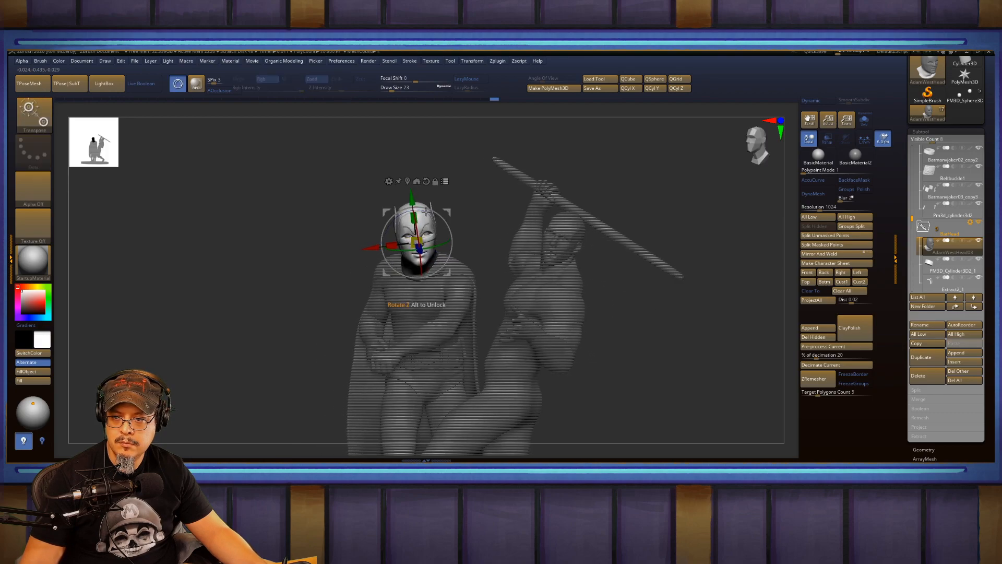
drag(426, 211, 522, 240)
key(q)
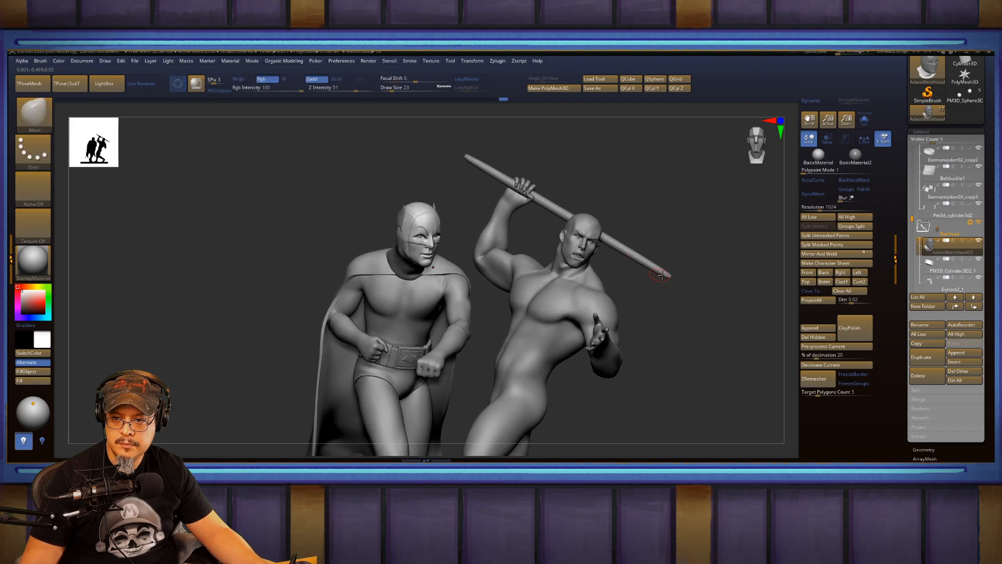
Undo the last head adjustment, invert the mask so it protects the neck, and blur the mask's edge.
mouse_move(696, 315)
mouse_down()
mouse_move(698, 294)
mouse_move(671, 299)
mouse_move(642, 266)
mouse_move(684, 335)
mouse_move(658, 244)
mouse_up()
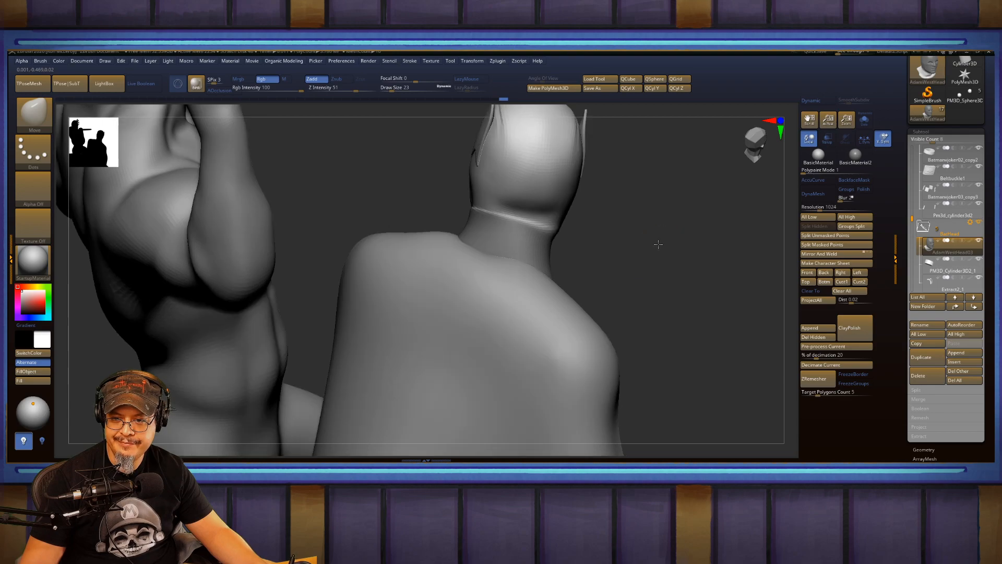
key(ctrl+z)
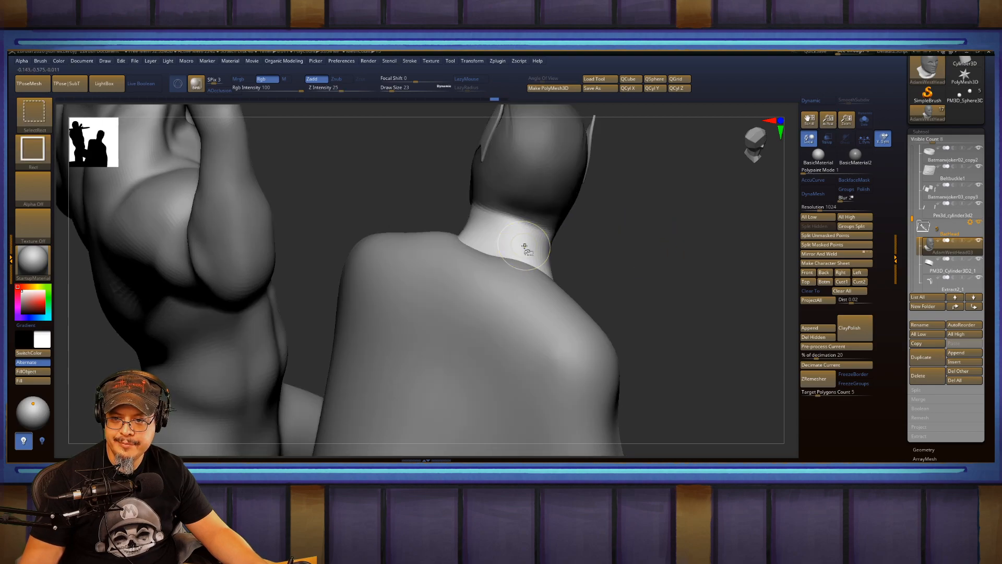
key(ctrl+i)
ctrl+click(519, 244)
Reposition Batman's head slightly over the protected neck with the transform gizmo, and clear the mask.
key(w)
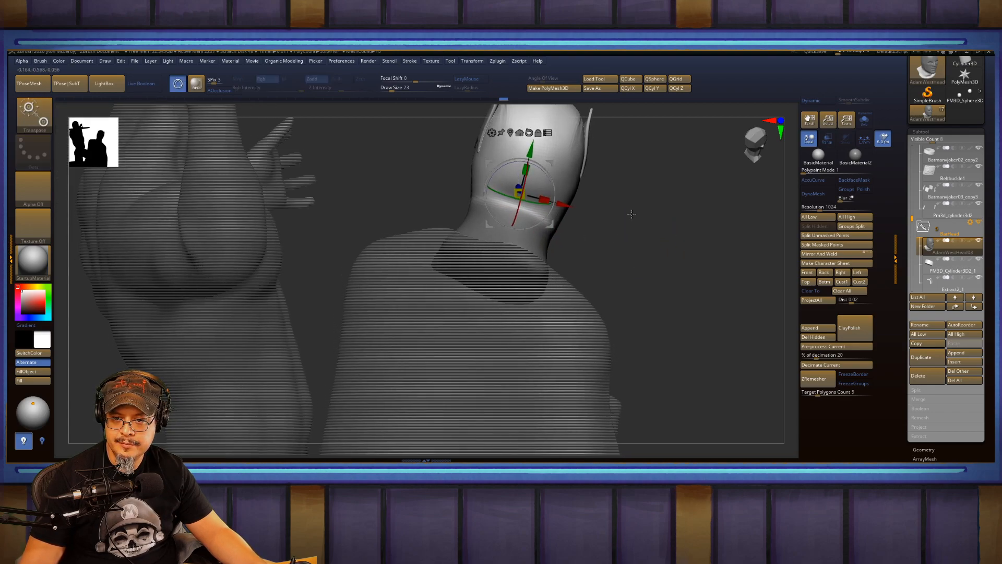
drag(631, 214, 542, 252)
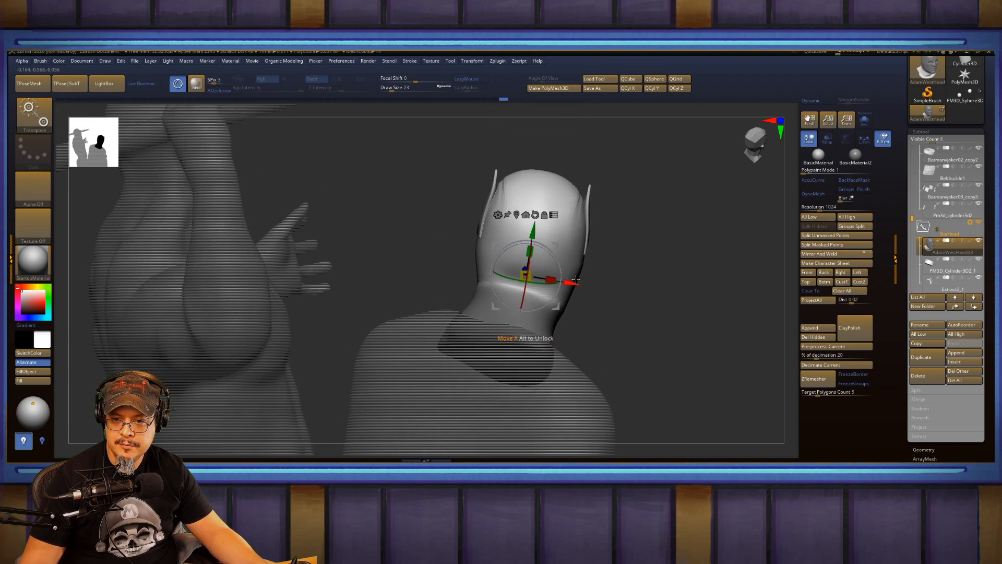
drag(574, 280, 541, 252)
key(q)
mouse_move(634, 273)
mouse_down()
mouse_move(394, 261)
mouse_move(466, 257)
mouse_up()
ctrl+drag(364, 233, 413, 264)
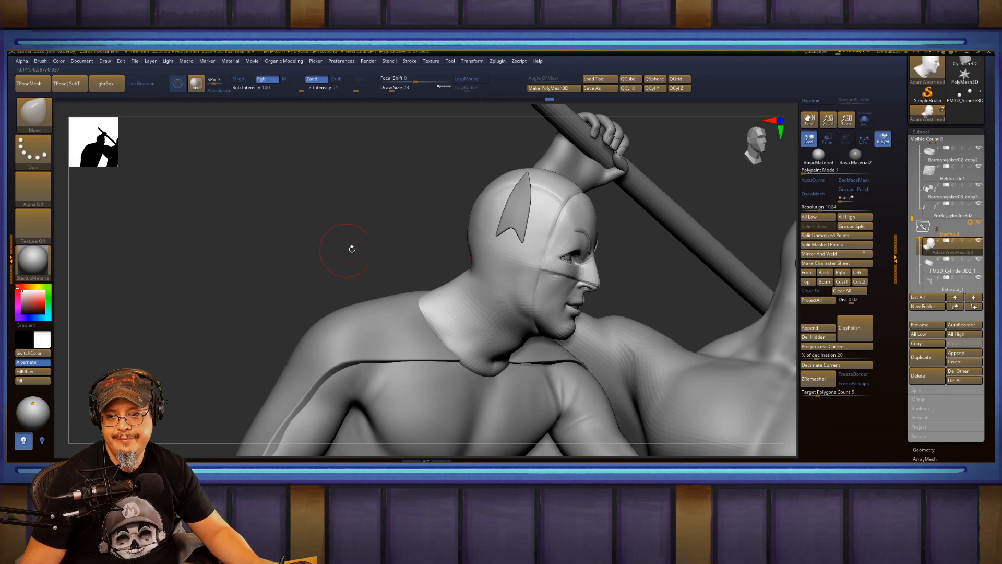
Smooth the back of Batman's neck between the cowl and the cape.
mouse_move(349, 248)
mouse_down()
mouse_move(587, 290)
mouse_move(558, 307)
mouse_up()
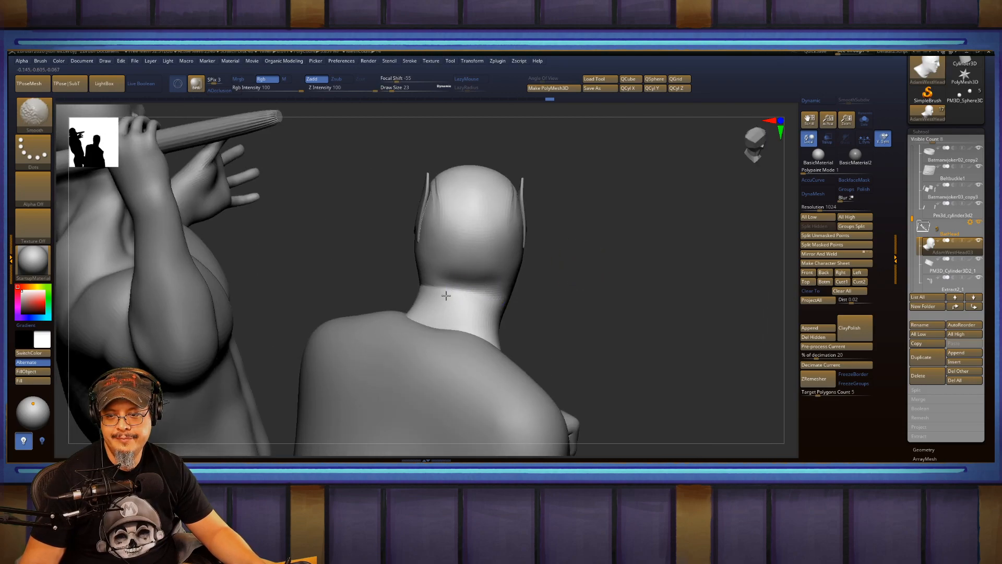
shift+drag(465, 324, 472, 307)
drag(572, 287, 555, 282)
Build up the nape of the neck with the FormSoft brush and smooth the strokes into the surrounding surface.
key(b)
key(f)
key(s)
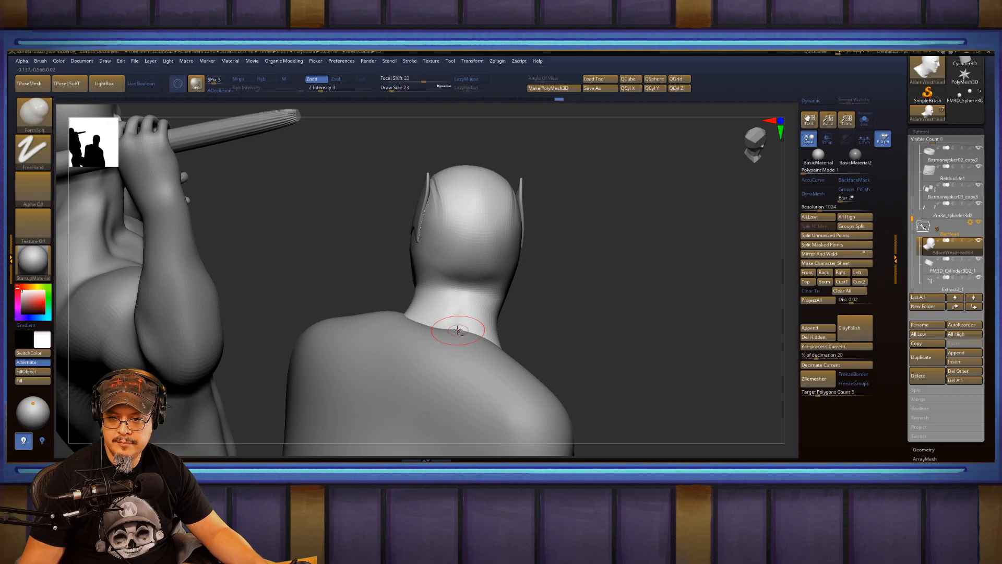
key(shift)
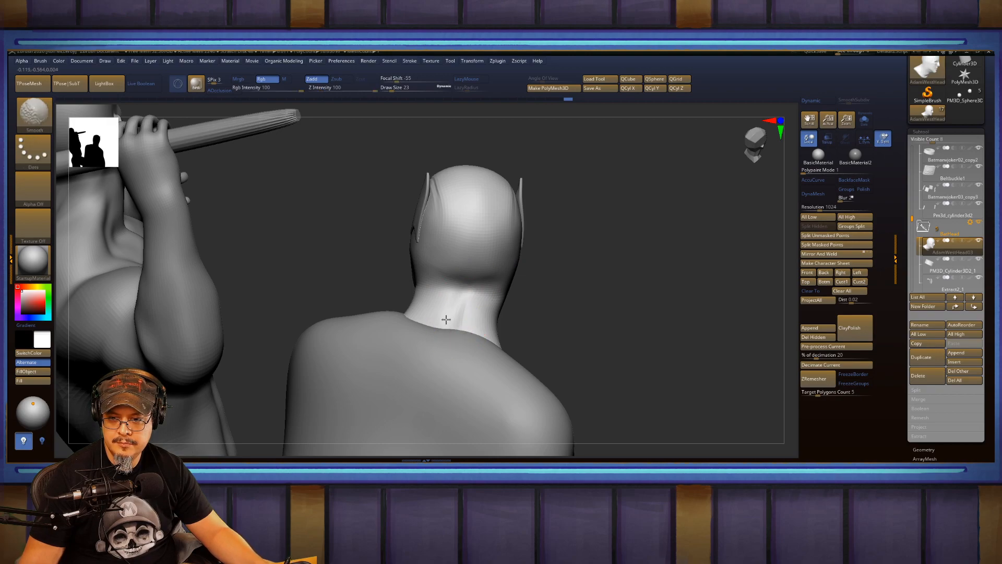
shift+drag(465, 295, 464, 285)
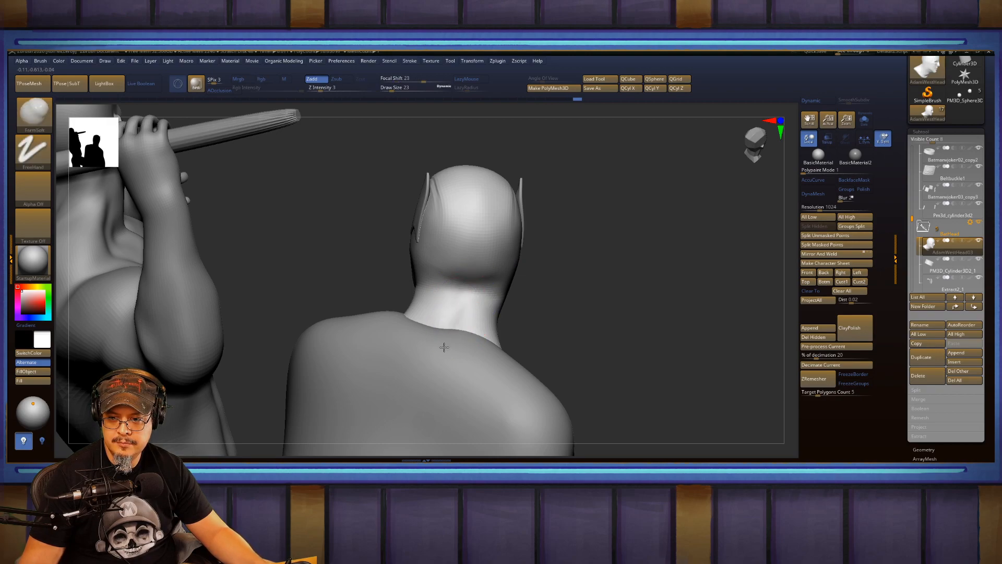
key(shift)
mouse_move(548, 304)
mouse_down()
mouse_move(527, 313)
mouse_move(500, 293)
mouse_move(481, 318)
mouse_up()
drag(590, 313, 402, 282)
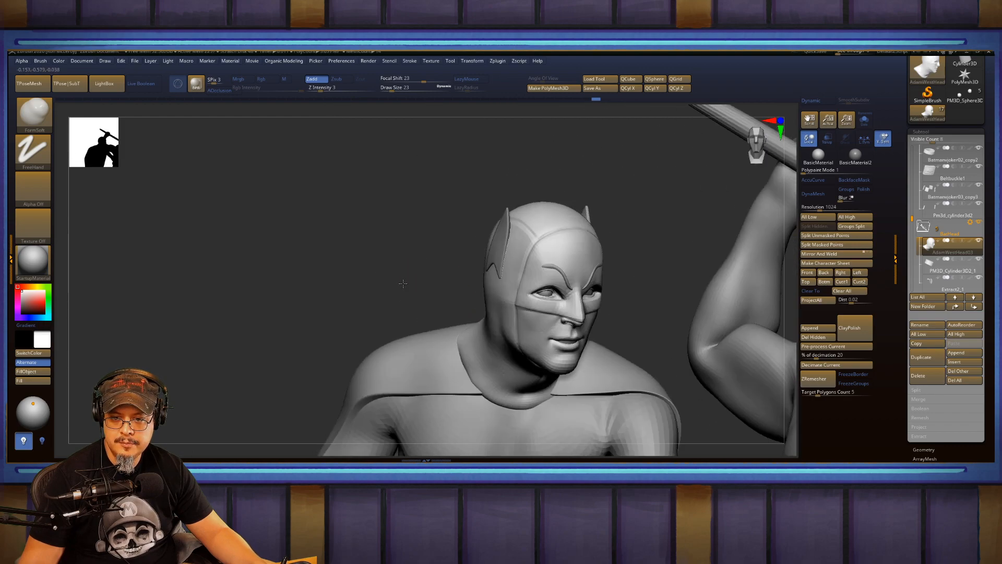
key(f)
key(f)
drag(627, 282, 667, 299)
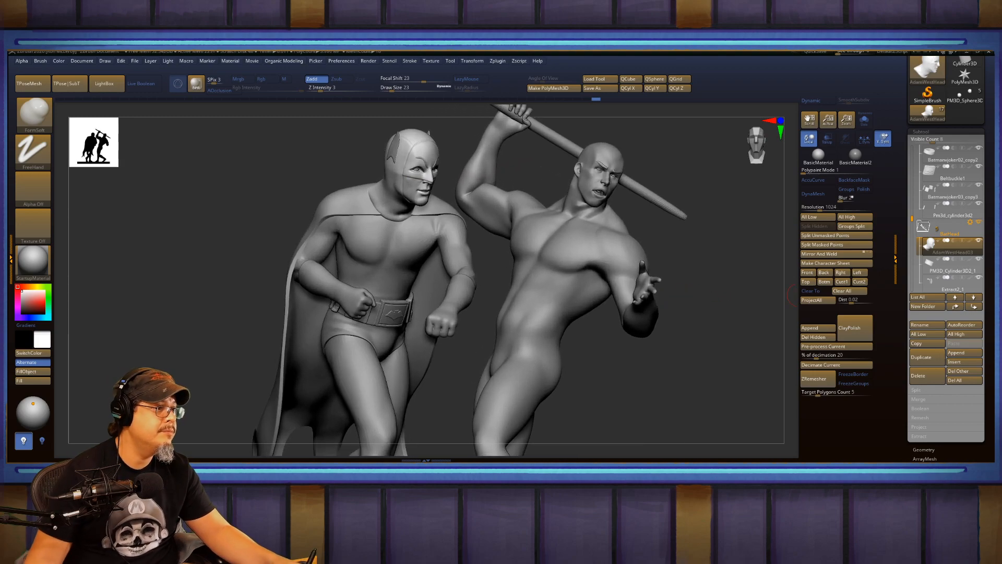
key(alt+Tab)
key(alt+Tab)
key(alt+Tab)
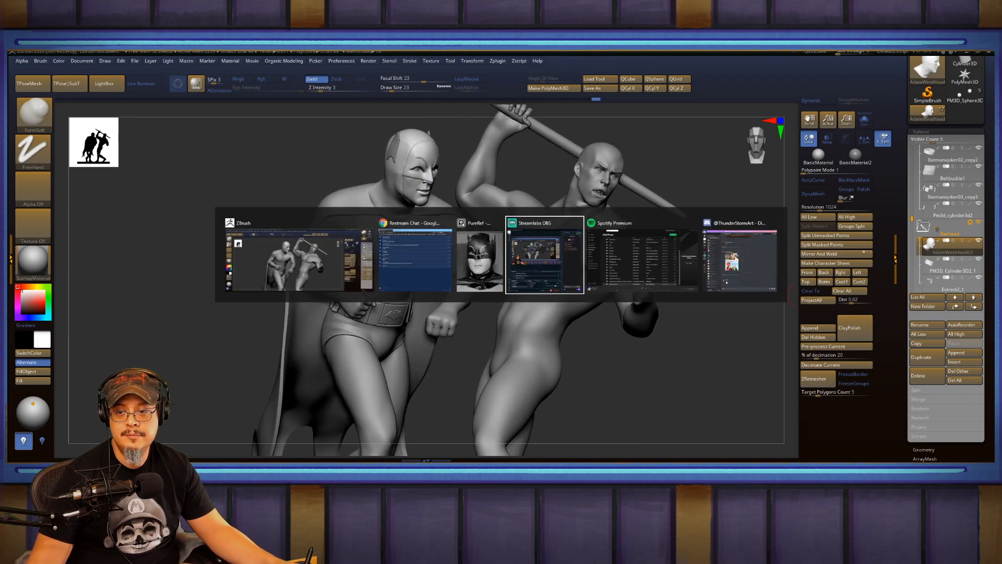
key(alt+Tab)
key(alt+Tab)
key(alt+Tab)
key(alt+Tab)
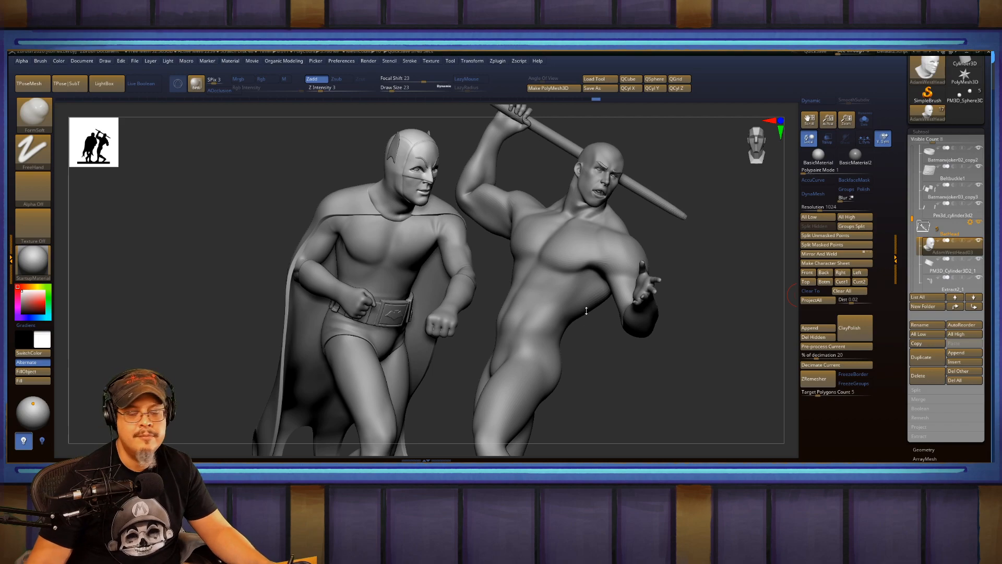
Select the subtool with Batman's eyeballs, turn off its polyframe display and subdivide it once.
mouse_move(685, 204)
mouse_down()
mouse_move(652, 382)
mouse_move(457, 278)
mouse_up()
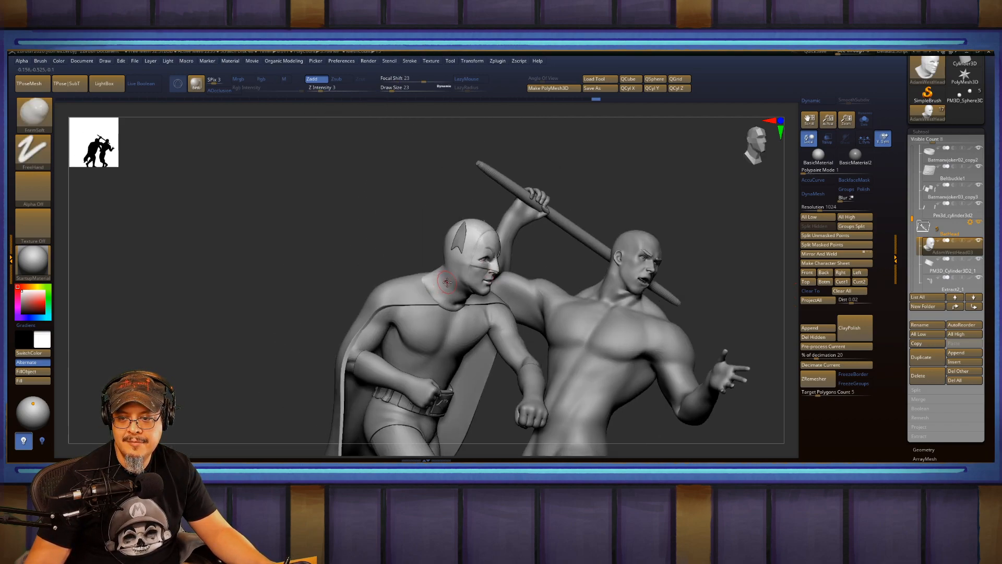
mouse_move(394, 238)
mouse_down()
mouse_move(339, 240)
mouse_move(308, 259)
mouse_move(402, 318)
mouse_up()
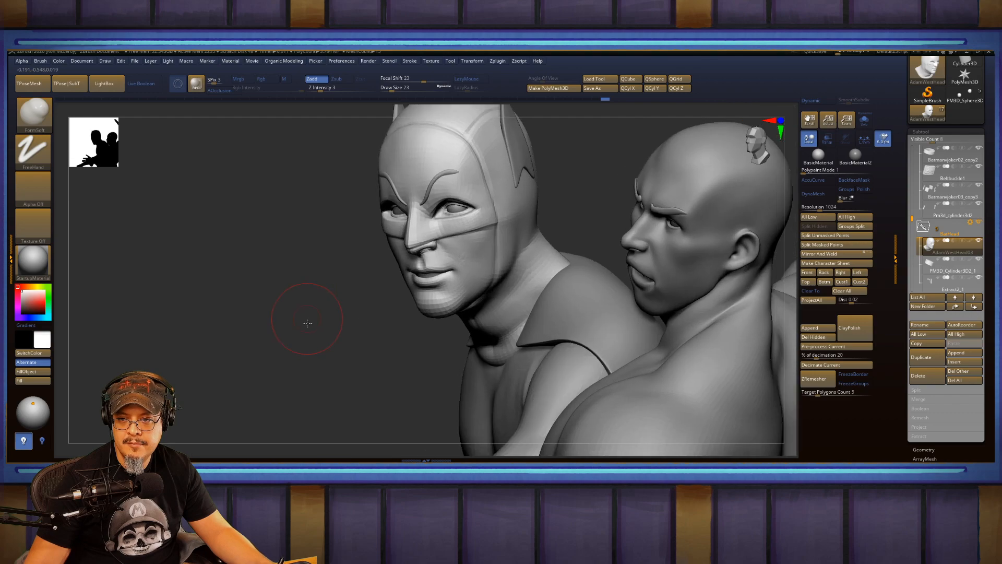
alt+drag(306, 325, 369, 346)
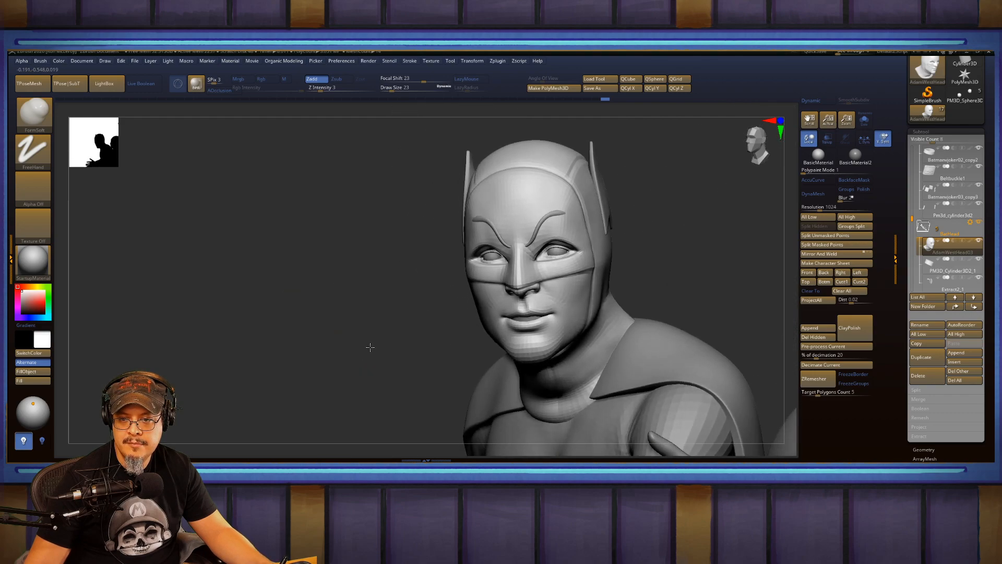
alt+click(556, 251)
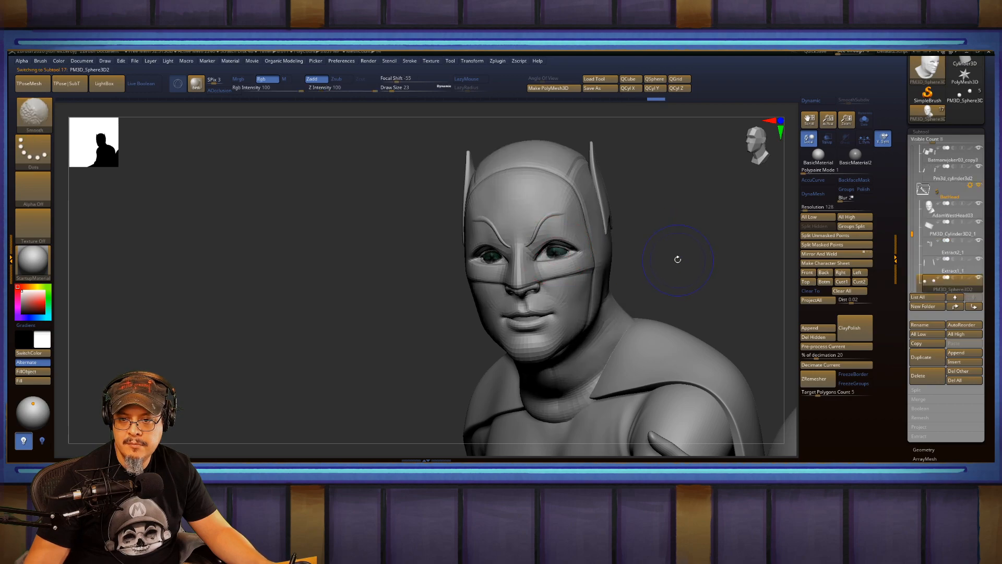
mouse_move(676, 256)
alt+mouse_down()
mouse_move(745, 351)
mouse_move(752, 384)
alt+mouse_up()
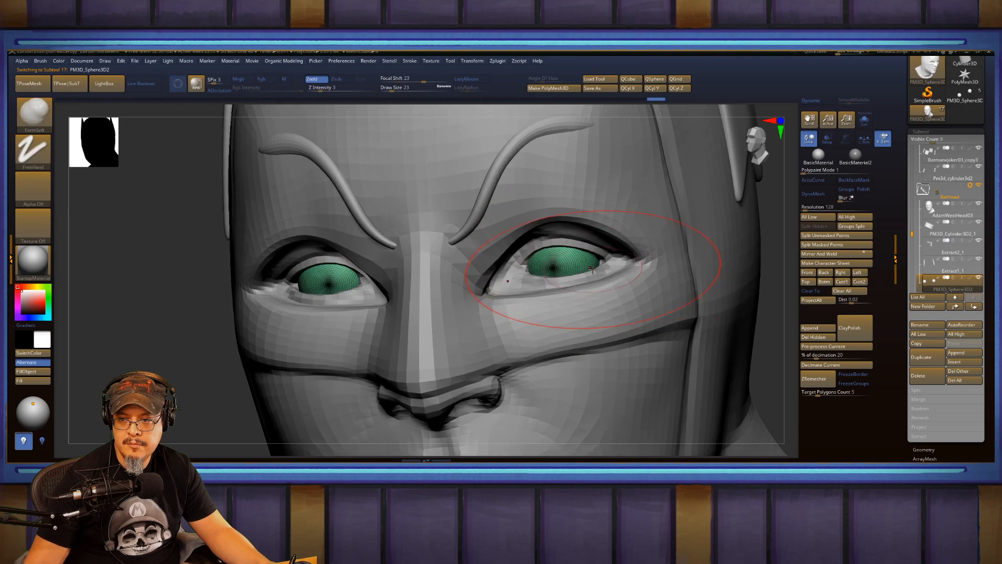
key(shift+f)
key(s)
drag(572, 262, 567, 262)
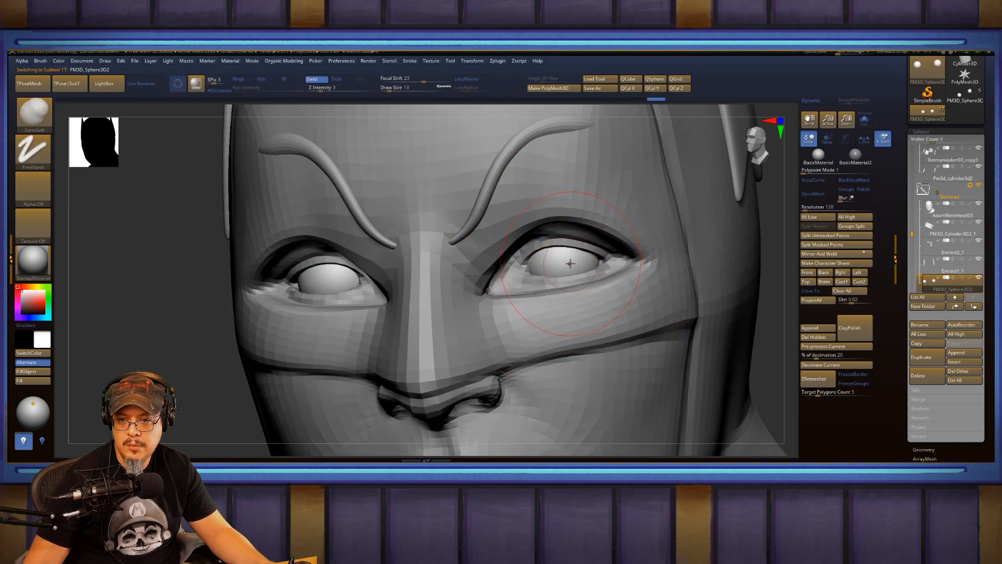
key(ctrl+d)
Select the FormSoft brush at draw size 16 and review Batman's eyes and the statue from several angles.
key(b)
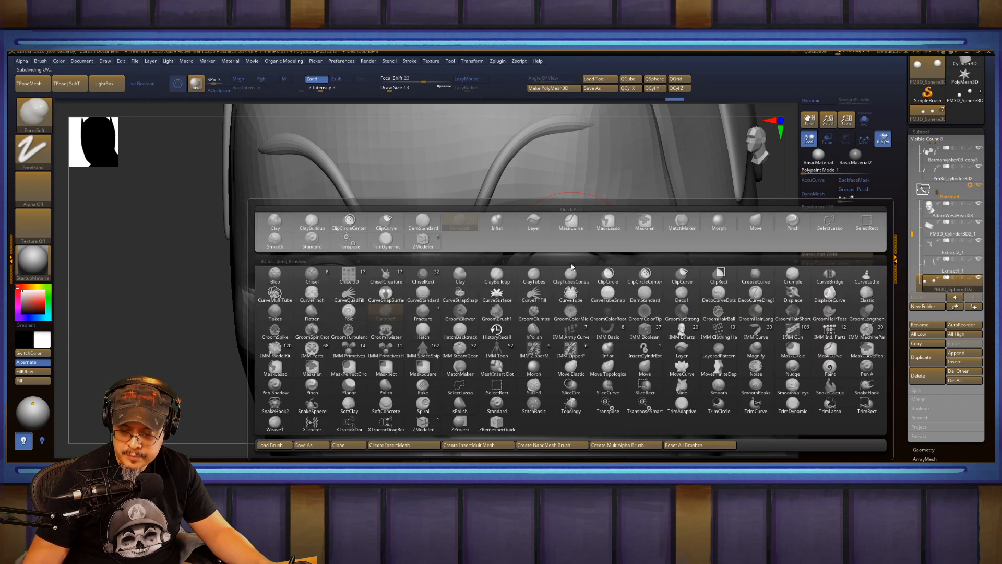
key(f)
key(s)
key(s)
click(567, 263)
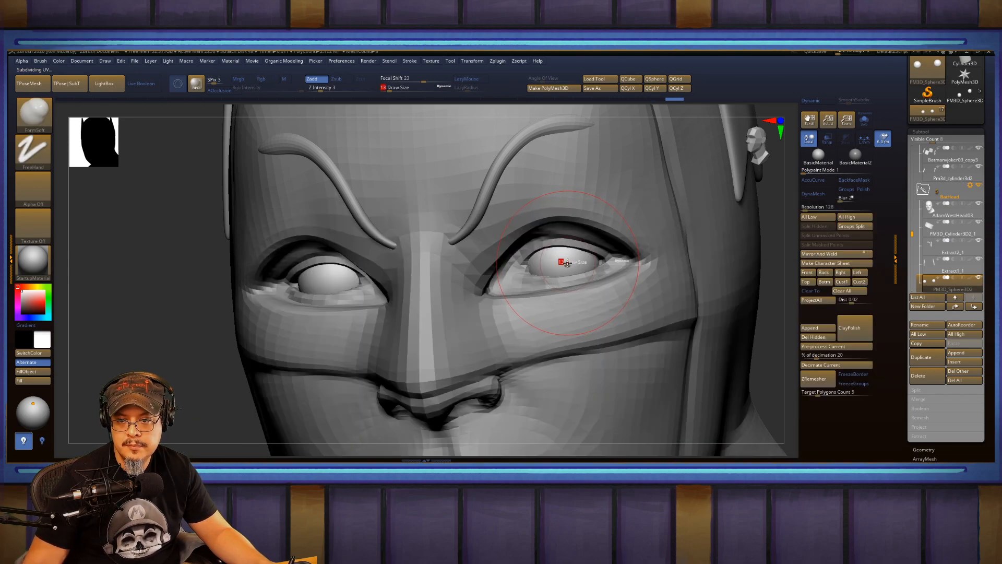
text(16)
key(Return)
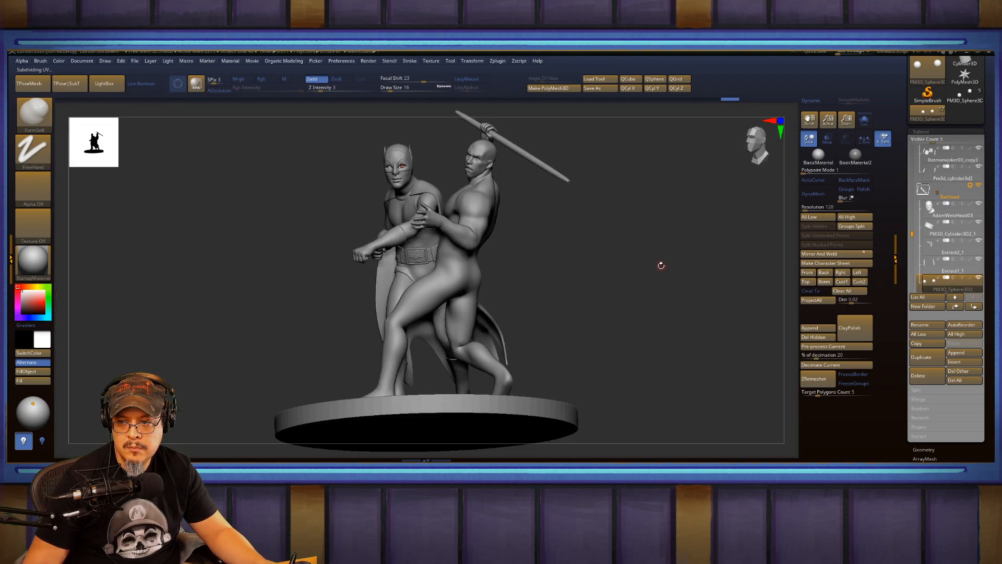
mouse_move(660, 264)
mouse_down()
mouse_move(613, 269)
mouse_move(719, 316)
mouse_move(590, 235)
mouse_move(497, 213)
mouse_up()
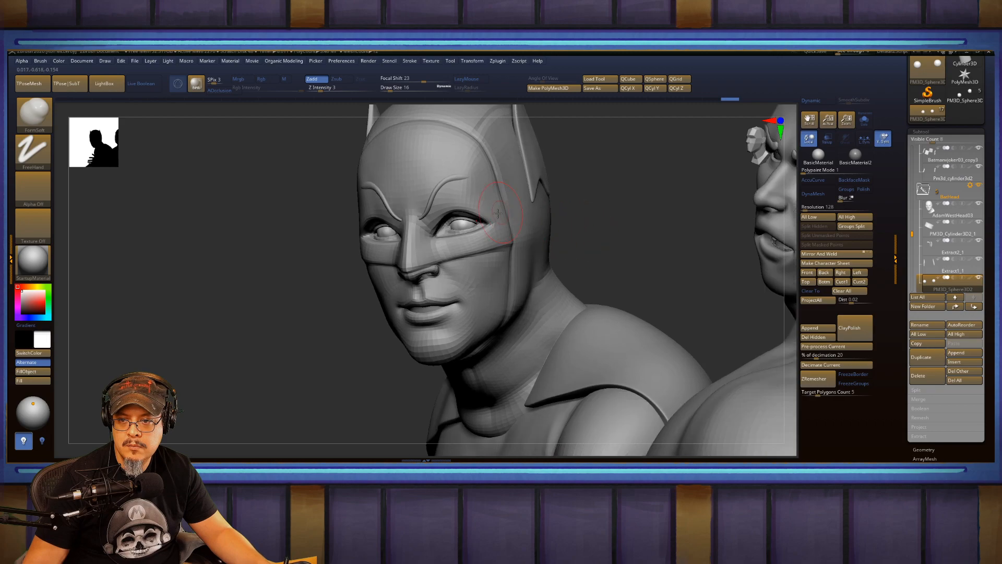
drag(590, 206, 369, 219)
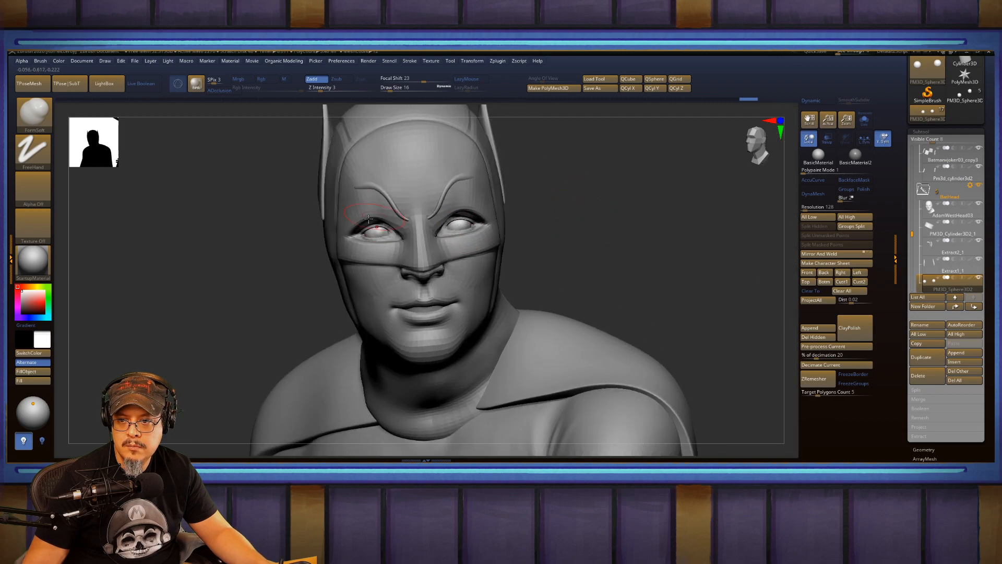
mouse_move(647, 204)
mouse_down()
mouse_move(599, 201)
mouse_move(662, 195)
mouse_up()
key(f)
key(f)
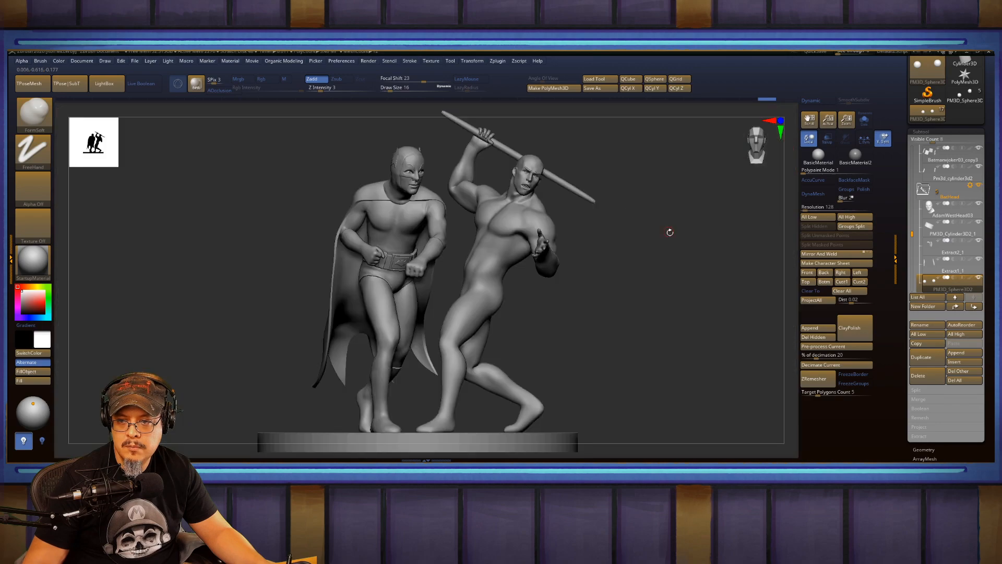
Make Batman's body the active subtool and select the Inflate brush.
drag(669, 233, 489, 299)
alt+click(484, 296)
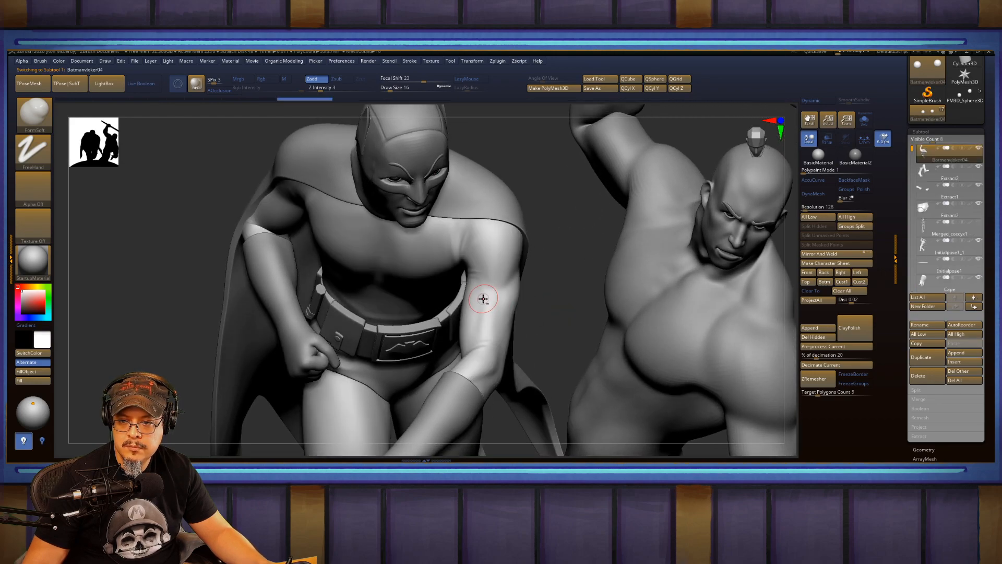
key(b)
key(s)
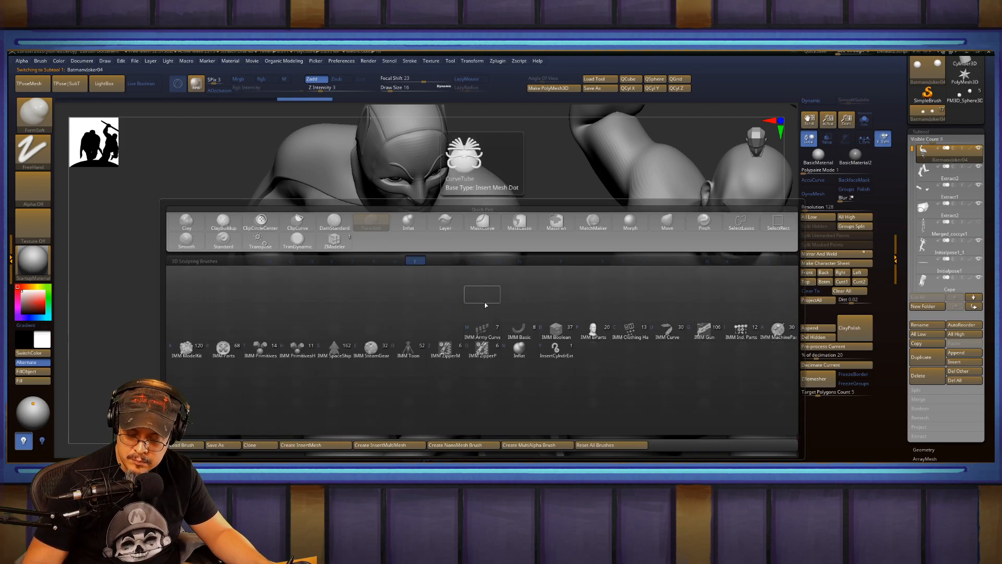
key(m)
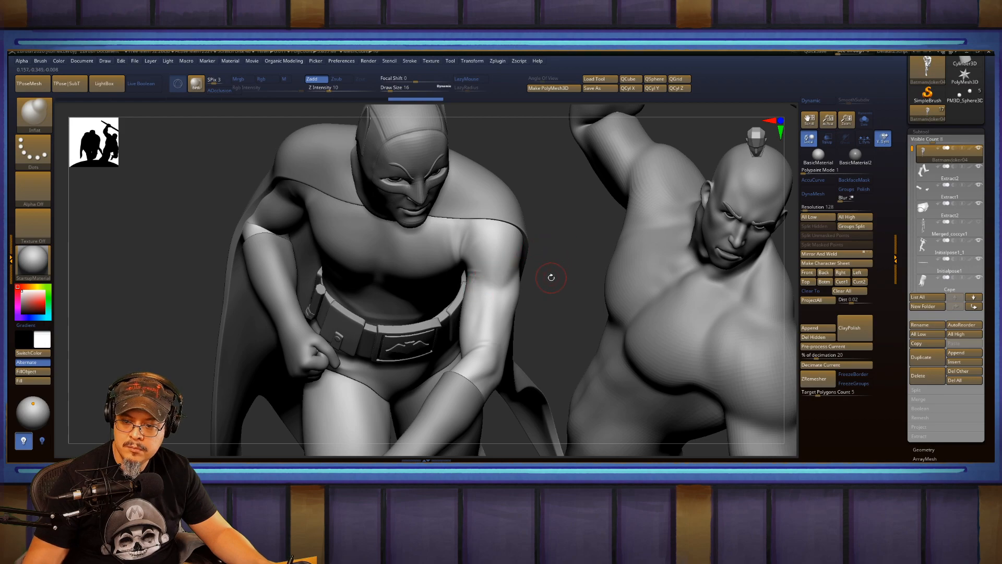
Drop the body to a lower subdivision level, set the brush size to 145, and inflate Batman's arms and upper body.
mouse_move(543, 264)
mouse_down()
mouse_move(554, 257)
mouse_move(526, 276)
mouse_up()
key(shift+d)
key(s)
mouse_move(445, 285)
mouse_down()
mouse_move(464, 286)
mouse_move(458, 316)
mouse_up()
mouse_move(516, 300)
mouse_down()
mouse_move(474, 293)
mouse_move(426, 317)
mouse_up()
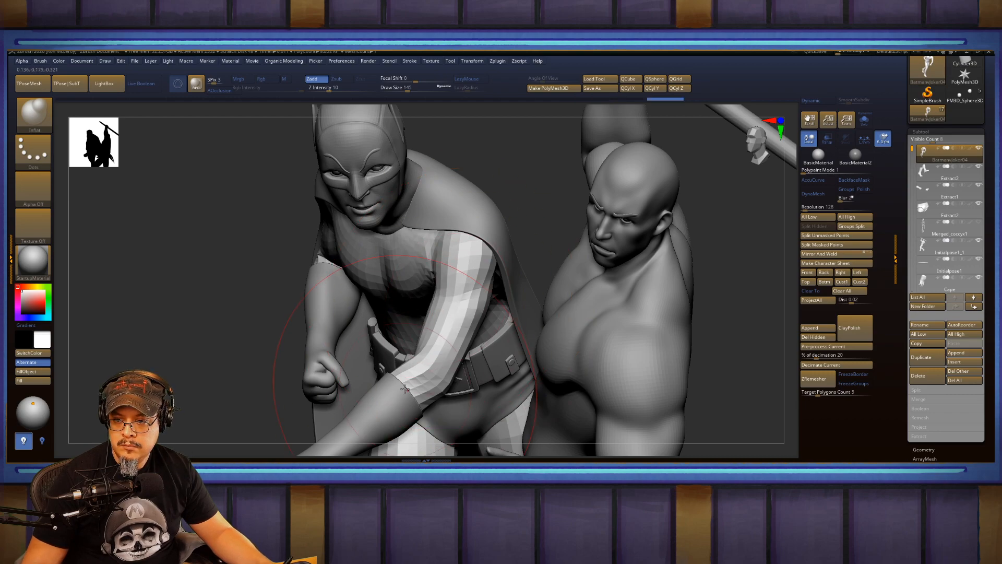
key(f)
mouse_move(634, 297)
mouse_down()
mouse_move(671, 273)
mouse_move(671, 344)
mouse_move(488, 275)
mouse_up()
drag(316, 309, 387, 303)
drag(291, 314, 300, 313)
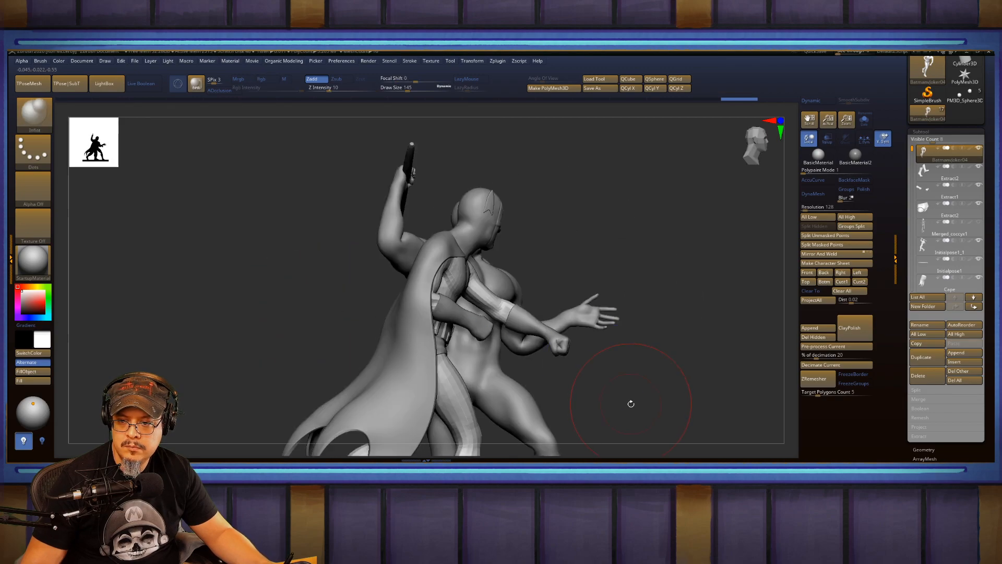
Enlarge the brush to size 305 and inflate Batman's legs and torso from several sides.
mouse_move(630, 403)
alt+mouse_down()
mouse_move(635, 307)
mouse_move(646, 293)
mouse_move(729, 305)
mouse_move(712, 326)
mouse_move(653, 275)
mouse_move(666, 281)
mouse_move(673, 310)
mouse_move(727, 280)
mouse_move(732, 245)
mouse_move(722, 273)
mouse_move(684, 285)
alt+mouse_up()
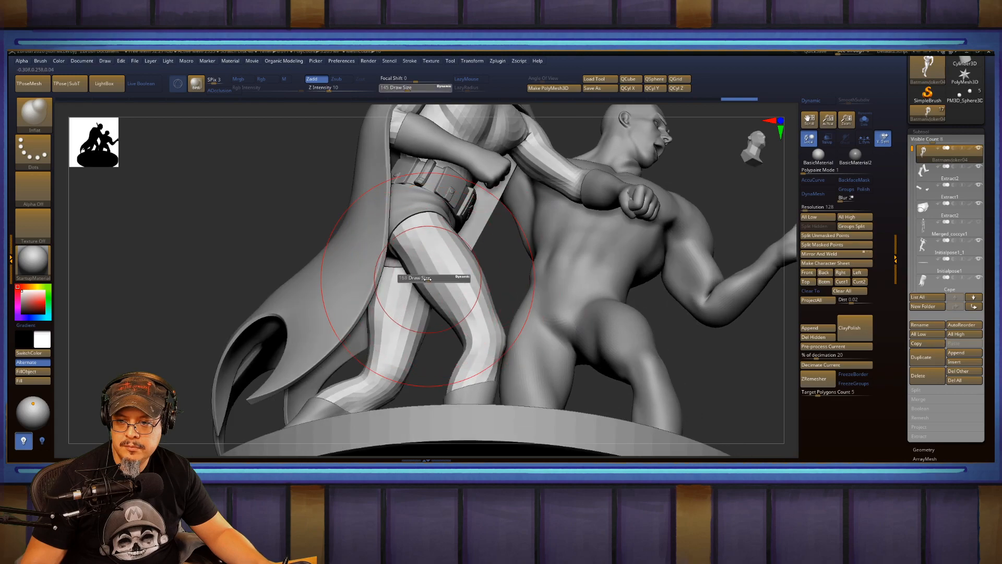
drag(427, 278, 439, 278)
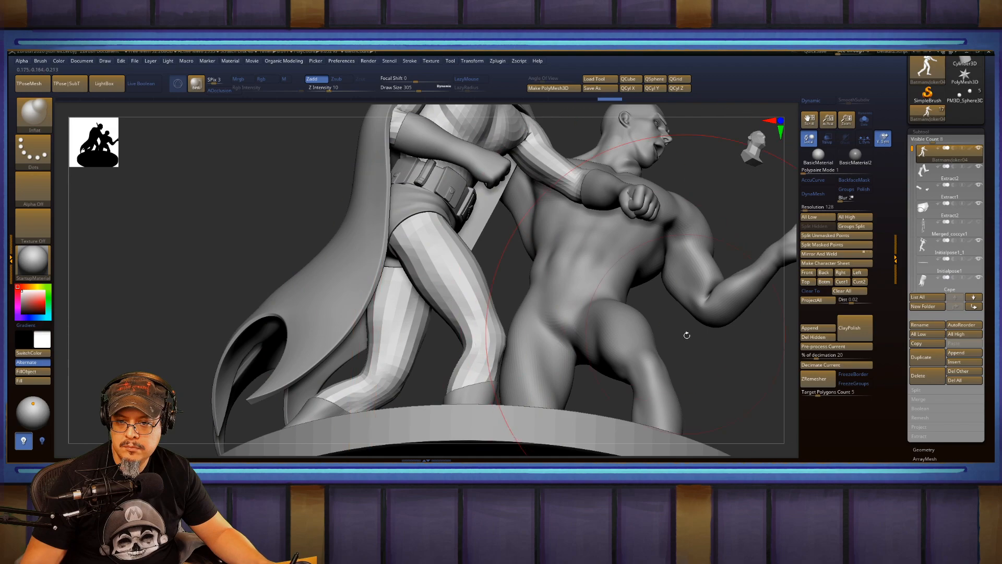
drag(686, 335, 446, 282)
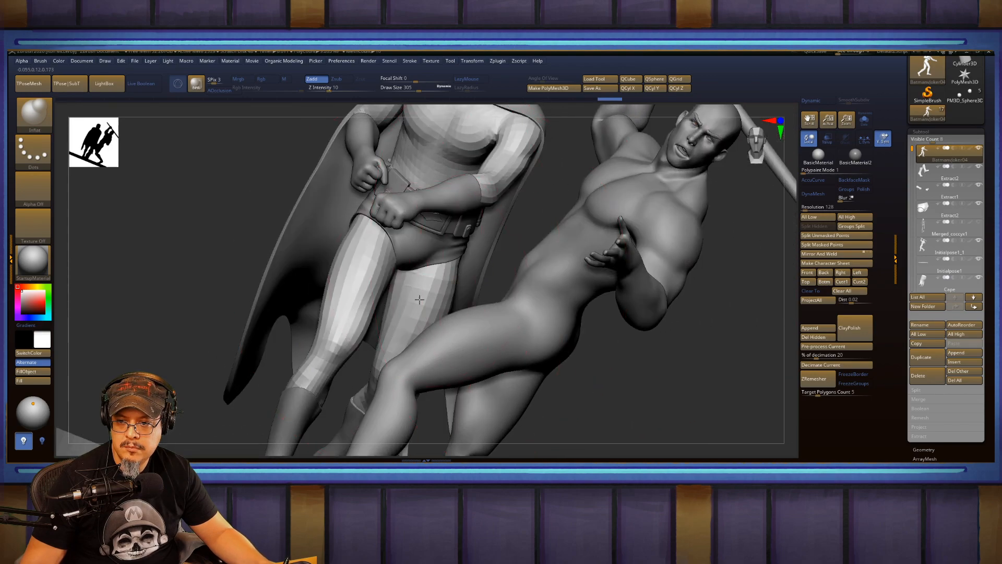
drag(236, 228, 426, 249)
mouse_move(228, 288)
mouse_down()
mouse_move(542, 261)
mouse_move(524, 260)
mouse_move(591, 233)
mouse_up()
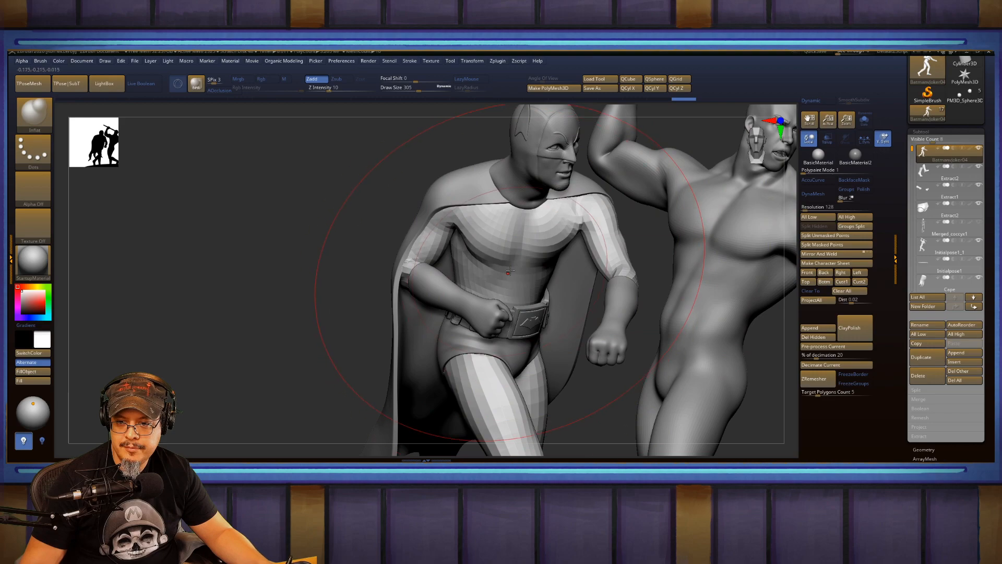
drag(258, 317, 285, 267)
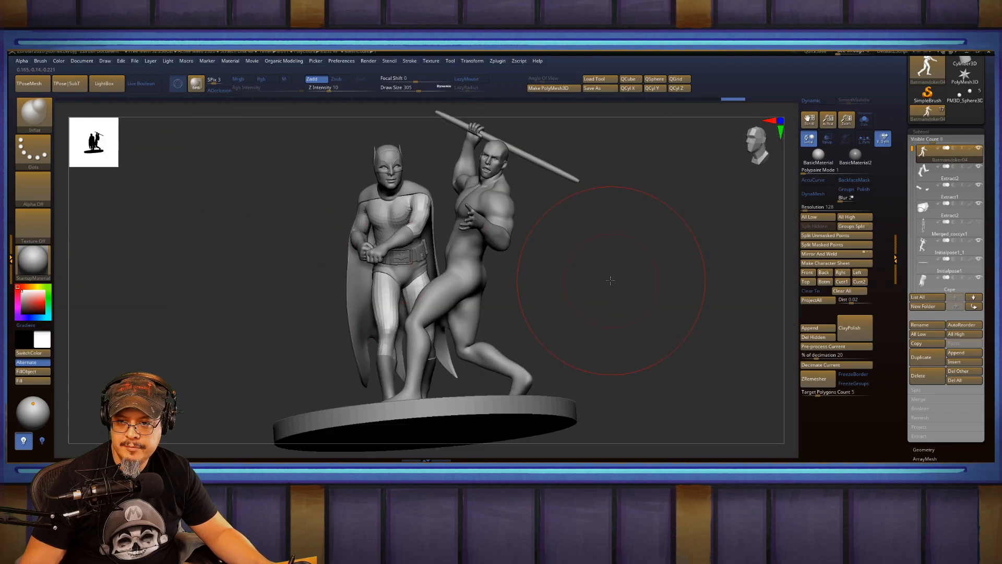
Make Batman's trunks the active subtool and choose the DamStandard brush at draw size 20.
drag(610, 280, 640, 391)
drag(235, 345, 357, 320)
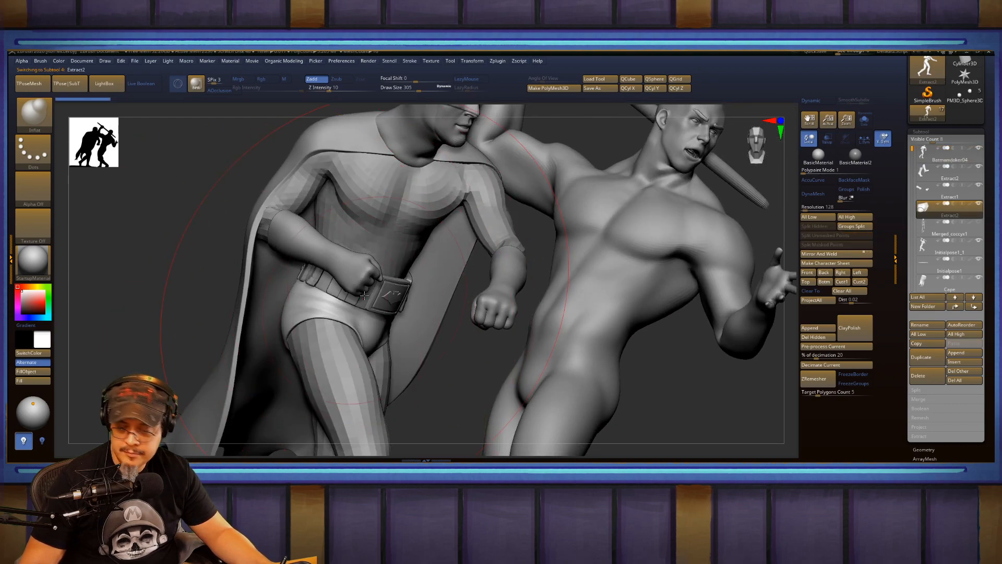
key(b)
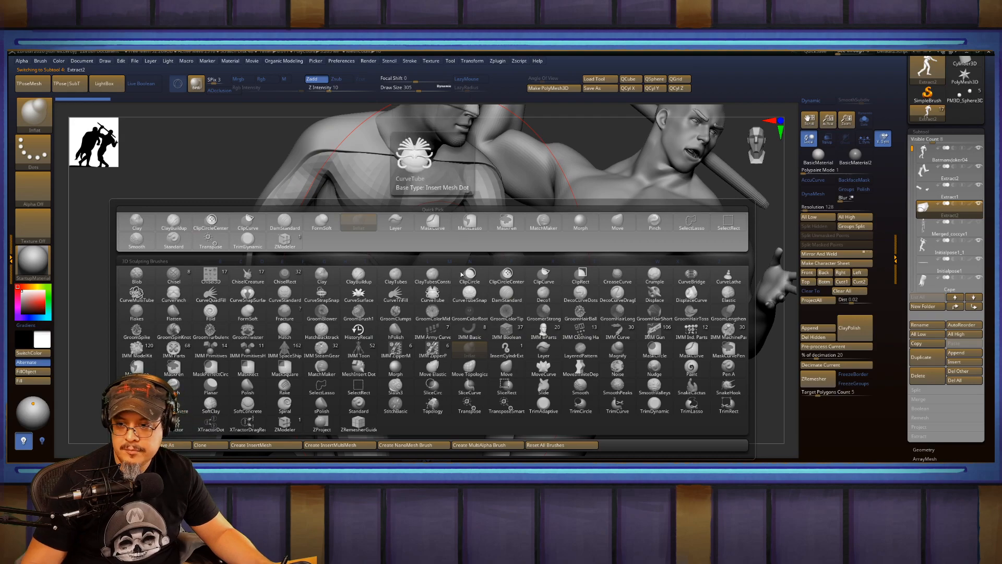
key(Escape)
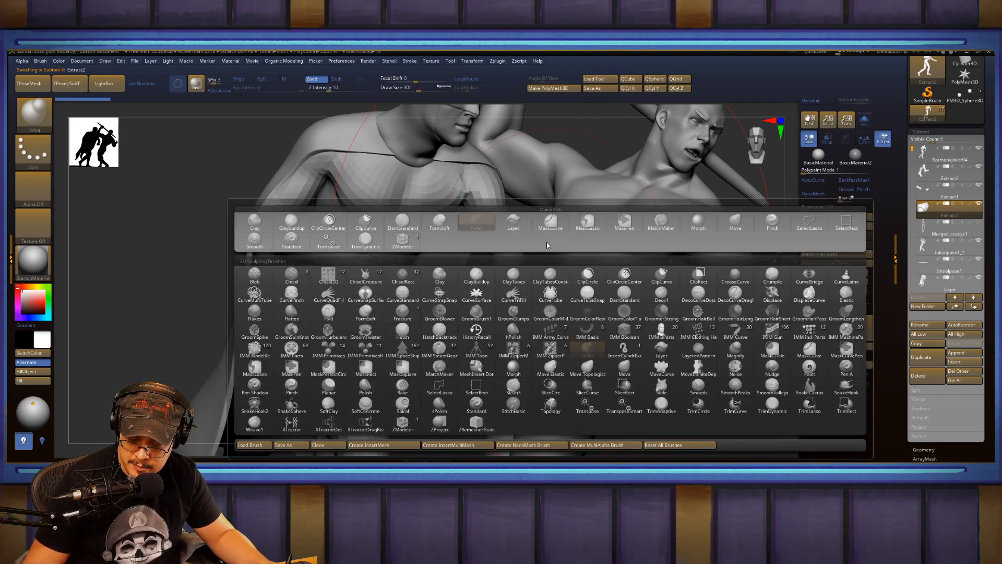
click(402, 222)
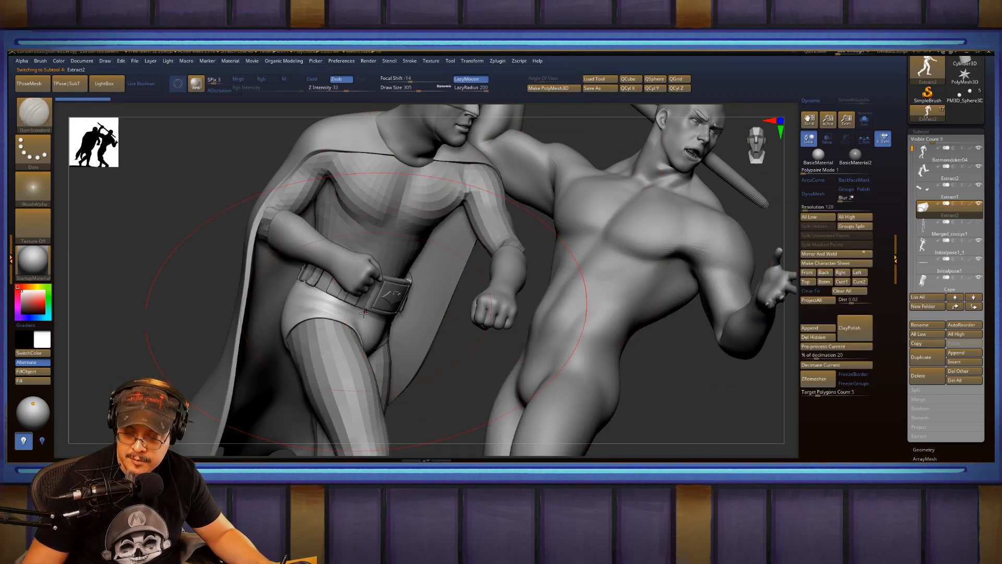
ctrl+right_drag(341, 319, 367, 307)
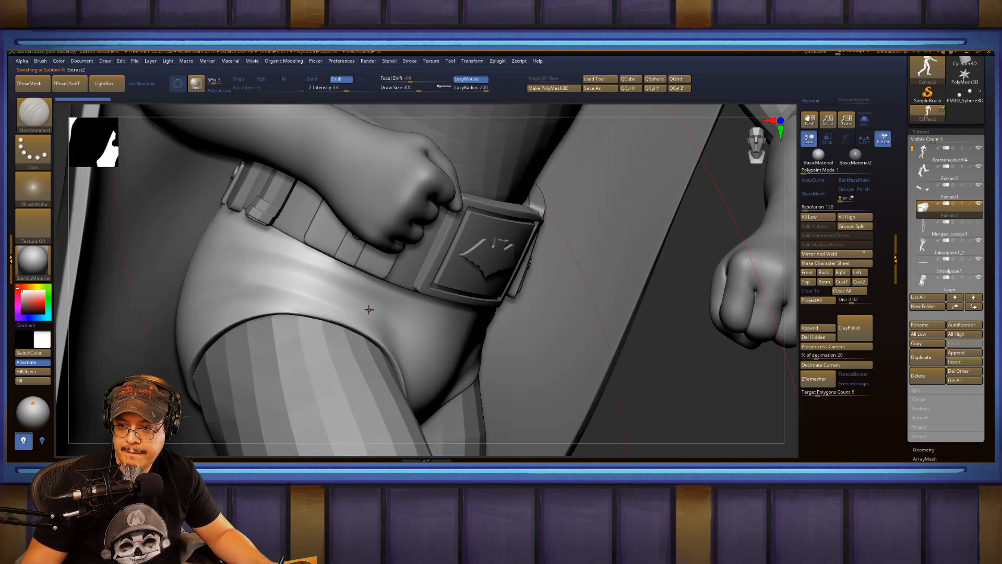
key(s)
drag(367, 305, 342, 305)
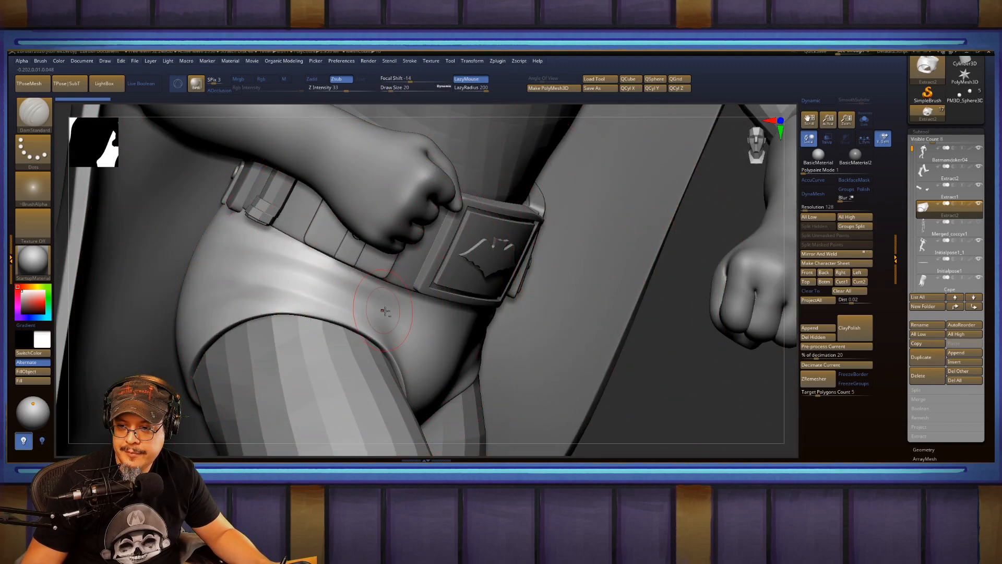
Carve fabric creases across the trunks below the belt, undoing unwanted strokes, and smooth the area near the leg opening.
mouse_move(257, 267)
mouse_down()
mouse_move(245, 272)
mouse_move(433, 333)
mouse_move(250, 277)
mouse_up()
key(ctrl+z)
key(shift)
mouse_move(393, 330)
mouse_down()
mouse_move(260, 264)
mouse_move(204, 265)
mouse_up()
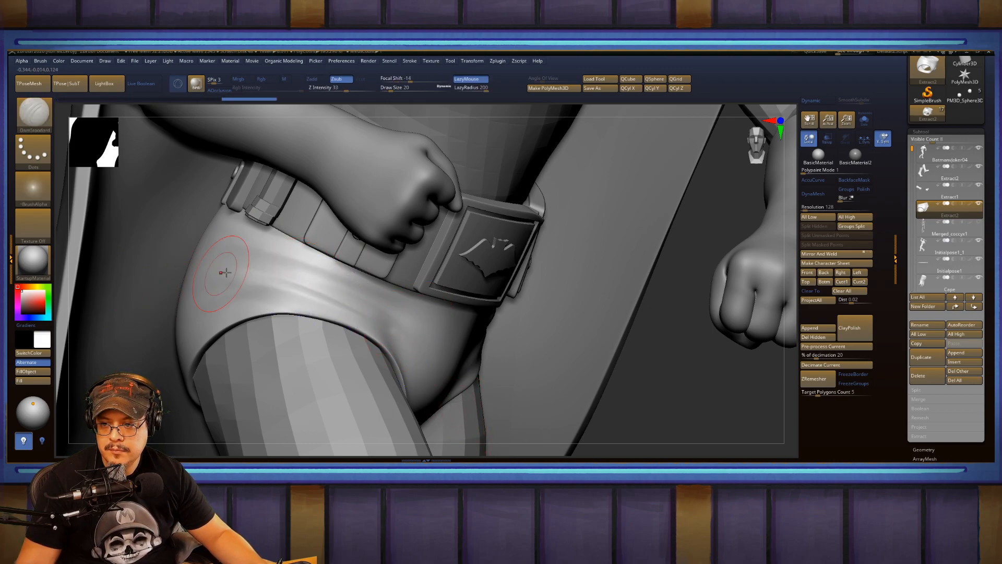
key(ctrl+z)
mouse_move(343, 287)
mouse_down()
mouse_move(236, 253)
mouse_move(201, 265)
mouse_up()
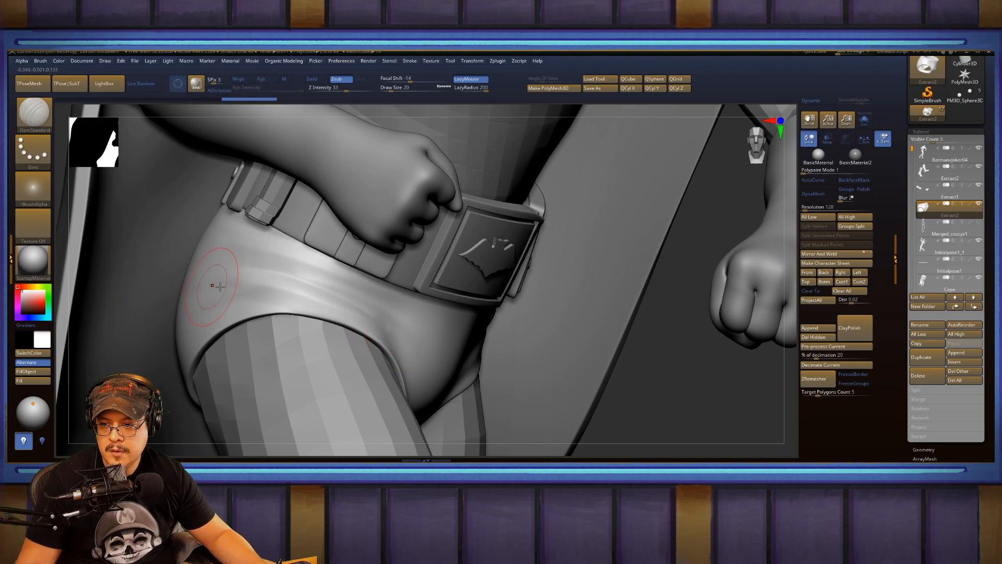
key(shift)
mouse_move(403, 378)
shift+mouse_down()
mouse_move(383, 318)
mouse_move(396, 327)
shift+mouse_up()
Make Batman's body the active subtool and smooth the legs around the knees.
mouse_move(259, 288)
right_down()
mouse_move(278, 306)
mouse_move(323, 296)
right_up()
right_drag(531, 274, 541, 293)
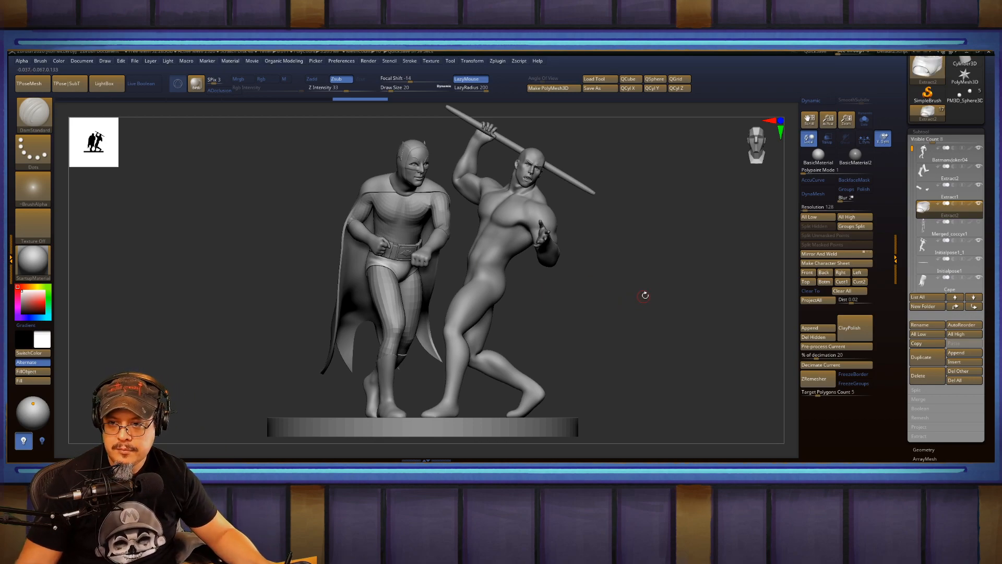
alt+right_drag(644, 291, 680, 331)
alt+right_drag(550, 386, 570, 298)
right_drag(570, 298, 551, 298)
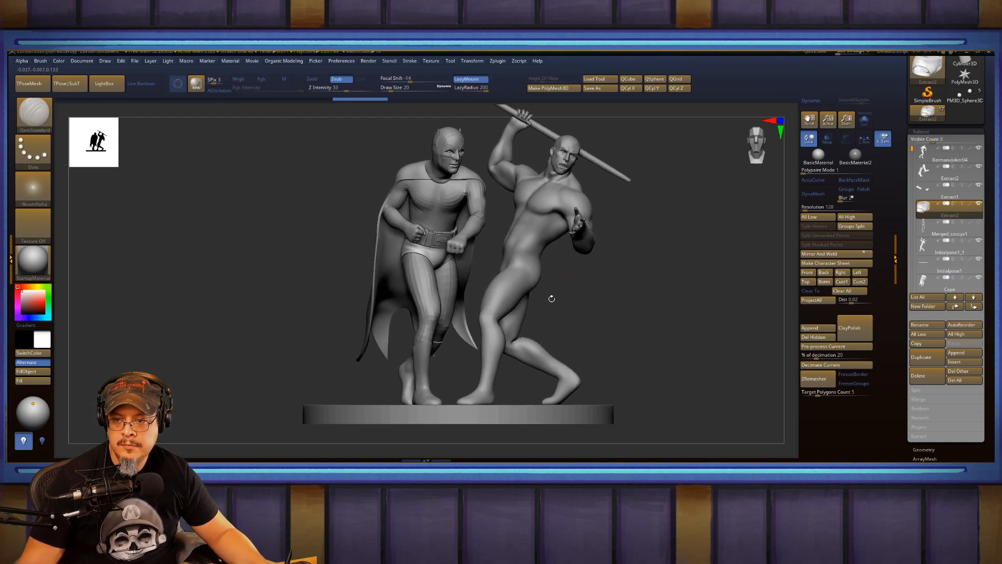
alt+click(420, 292)
mouse_move(626, 320)
right_down()
mouse_move(624, 335)
mouse_move(666, 338)
mouse_move(643, 339)
mouse_move(646, 297)
mouse_move(665, 347)
right_up()
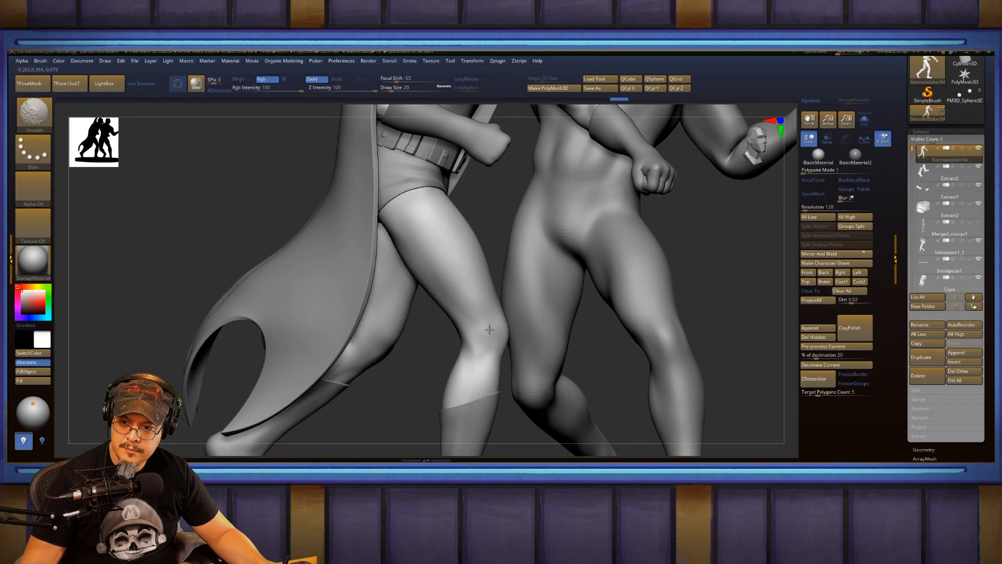
mouse_move(397, 380)
mouse_down()
mouse_move(382, 390)
mouse_move(525, 410)
mouse_move(495, 329)
mouse_up()
Build up Batman's calves above the boot tops with the Standard brush at draw size 65.
key(b)
key(s)
key(t)
alt+drag(561, 405, 582, 345)
key(s)
drag(471, 297, 476, 282)
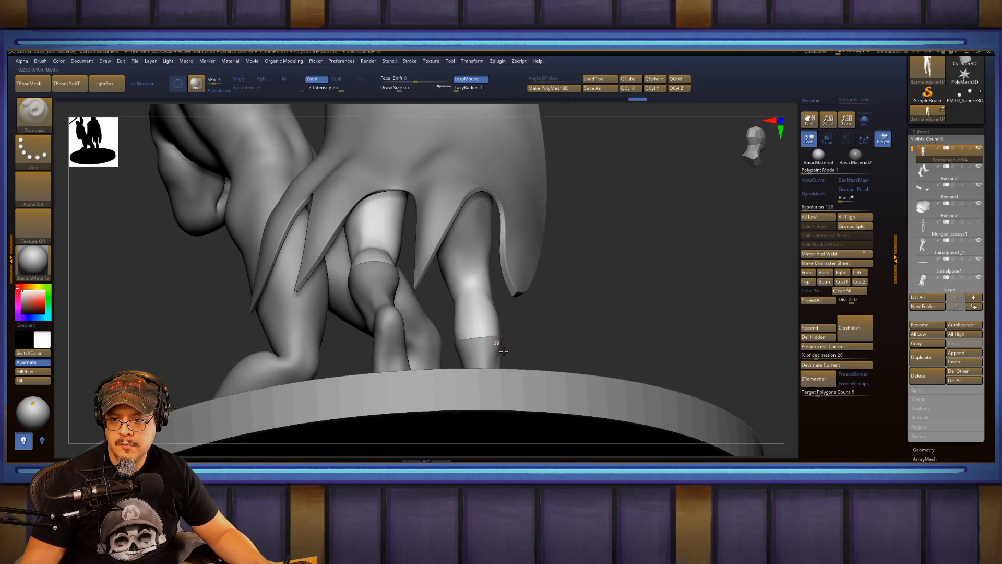
mouse_move(504, 351)
mouse_down()
mouse_move(480, 285)
mouse_move(462, 305)
mouse_up()
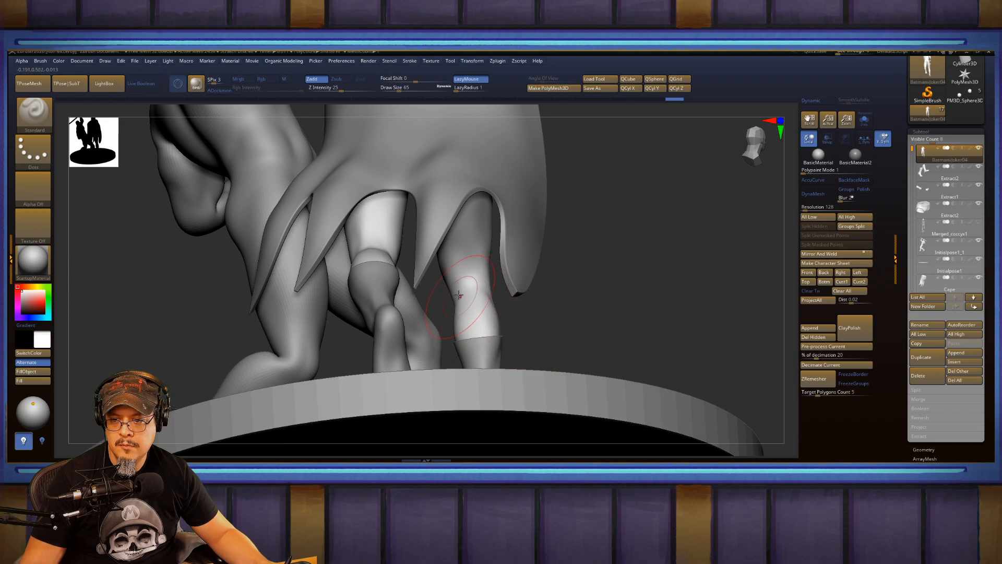
drag(474, 342, 475, 313)
mouse_move(600, 300)
mouse_down()
mouse_move(514, 308)
mouse_move(541, 308)
mouse_up()
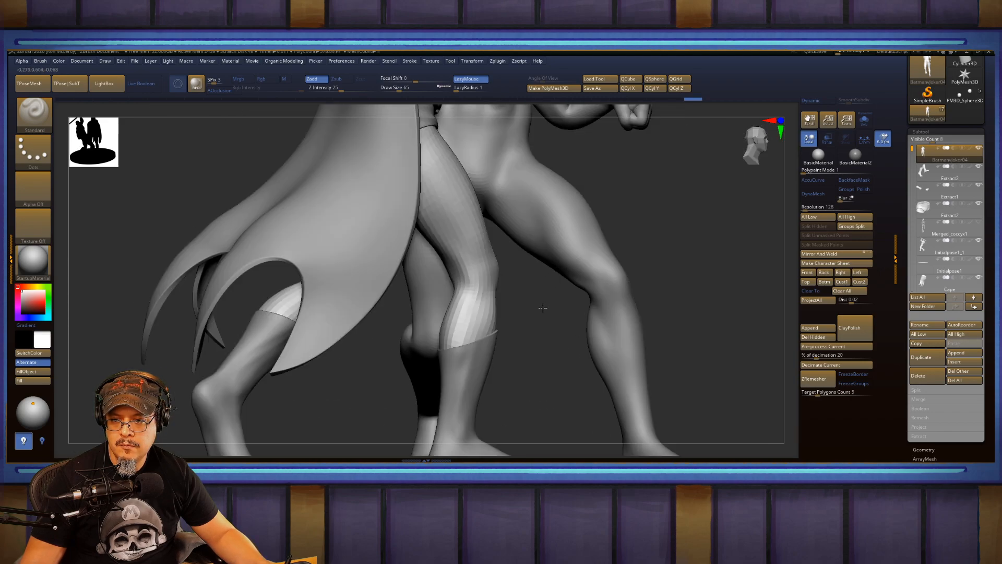
drag(539, 344, 508, 372)
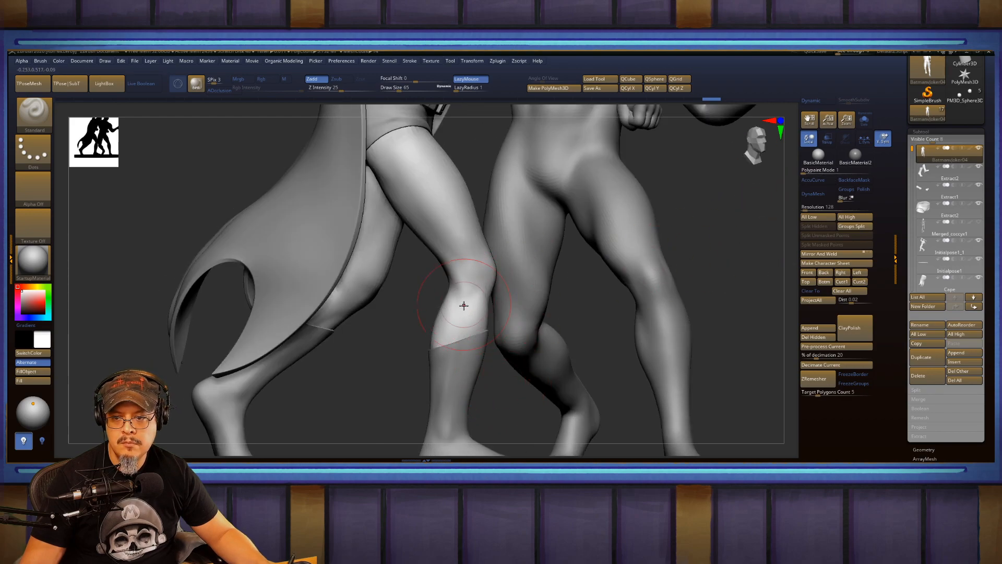
Reduce the brush to size 37, turn off LazyMouse, then sculpt and smooth the form below Batman's front knee.
key(s)
drag(463, 301, 459, 300)
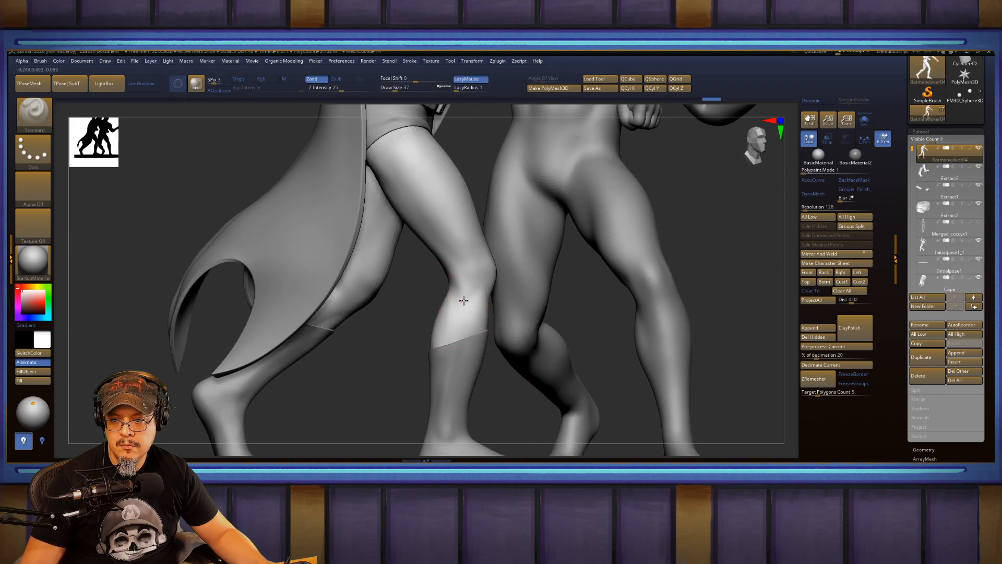
key(l)
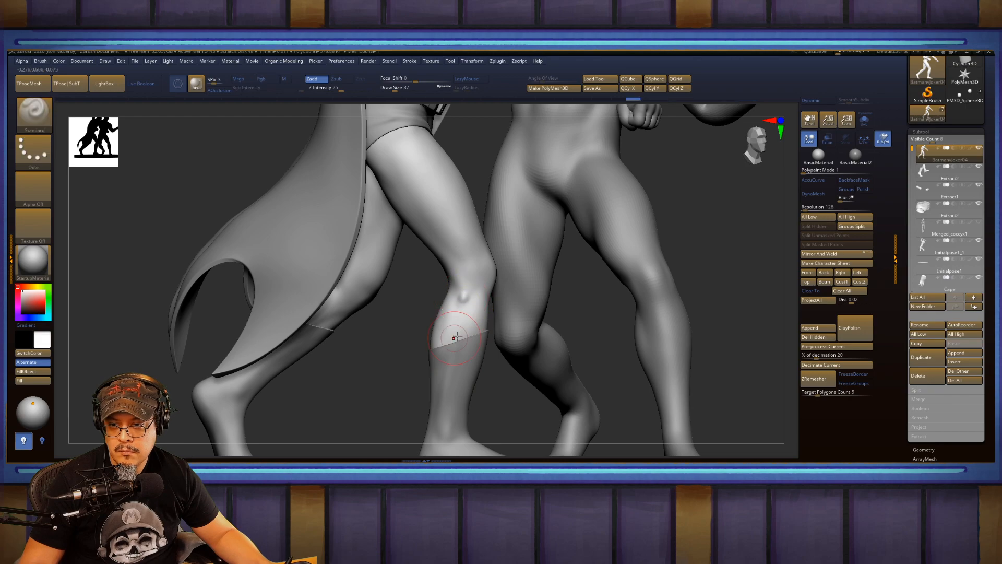
mouse_move(457, 324)
shift+mouse_down()
mouse_move(463, 297)
mouse_move(469, 328)
shift+mouse_up()
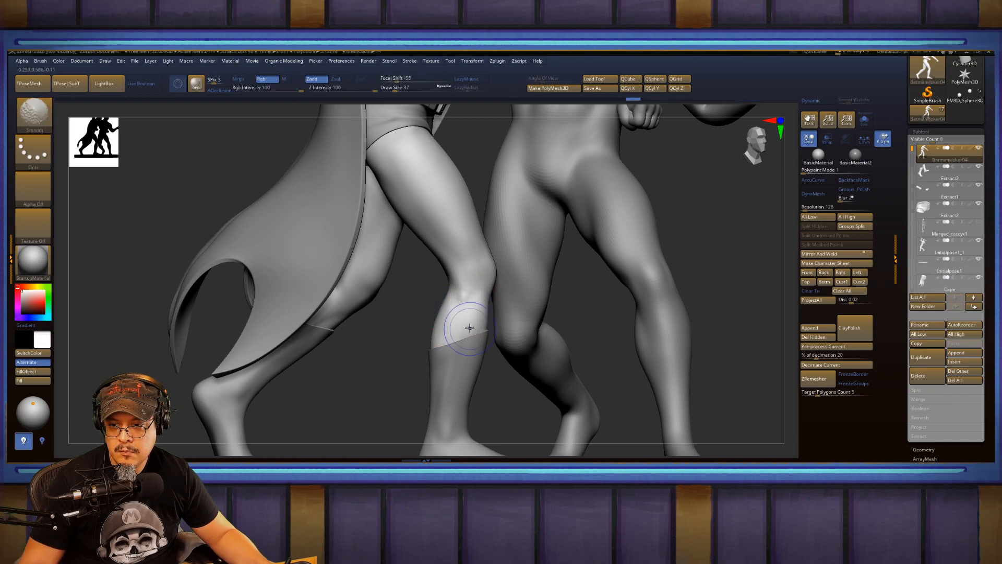
drag(705, 244, 690, 245)
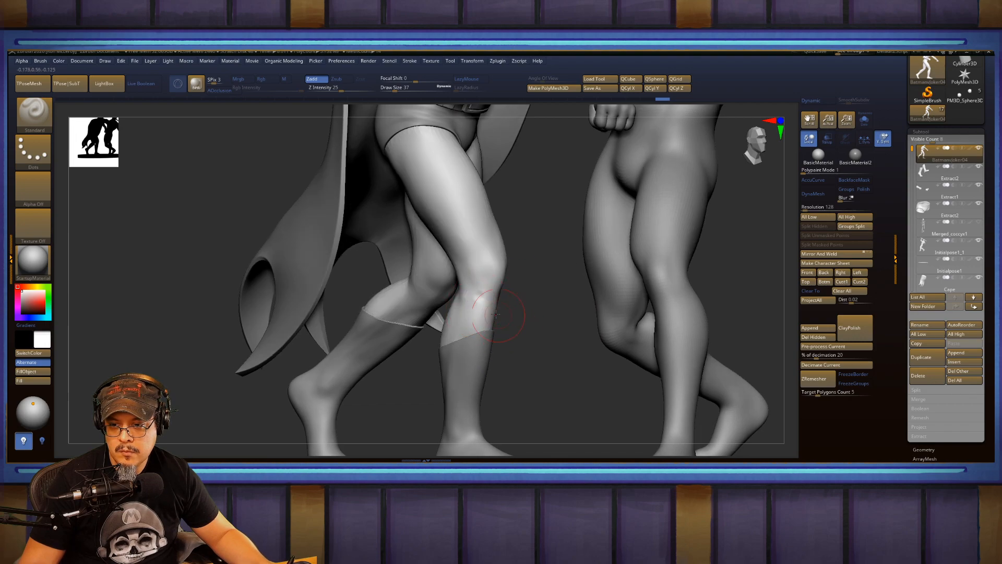
shift+drag(489, 303, 476, 304)
drag(530, 333, 512, 334)
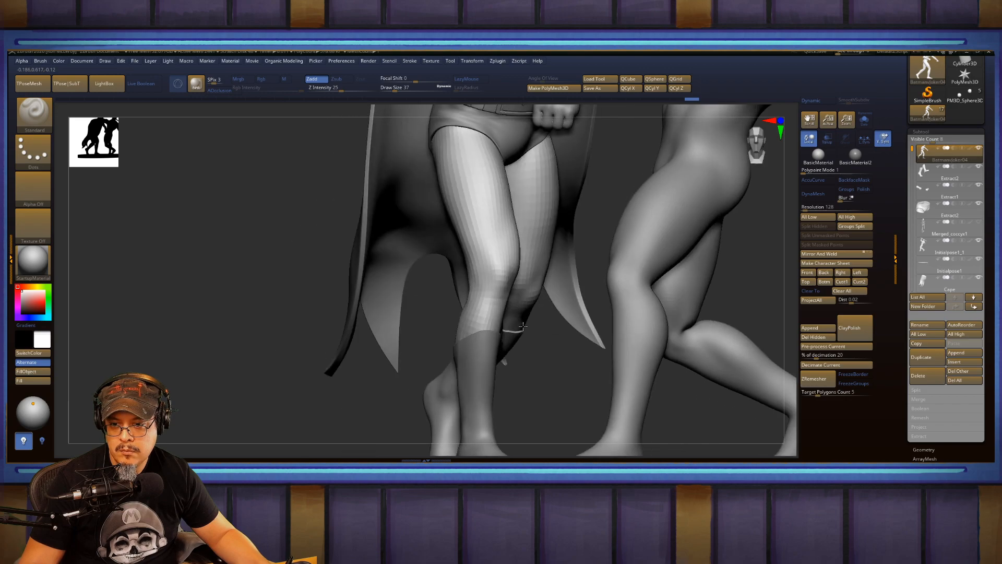
Examine Batman's legs, torso and head, and the proportions of the whole statue from several angles.
alt+drag(376, 414, 380, 476)
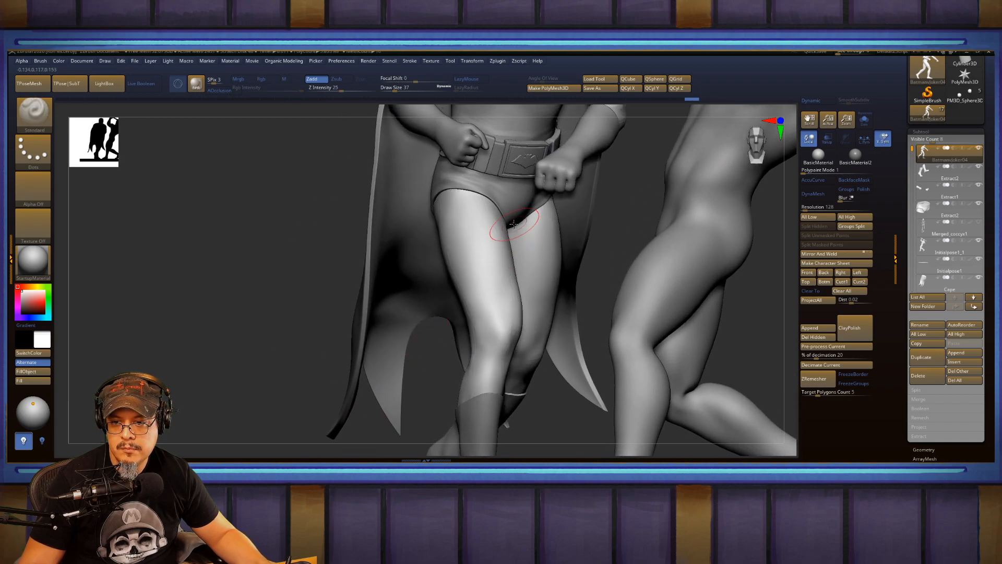
alt+drag(237, 277, 282, 418)
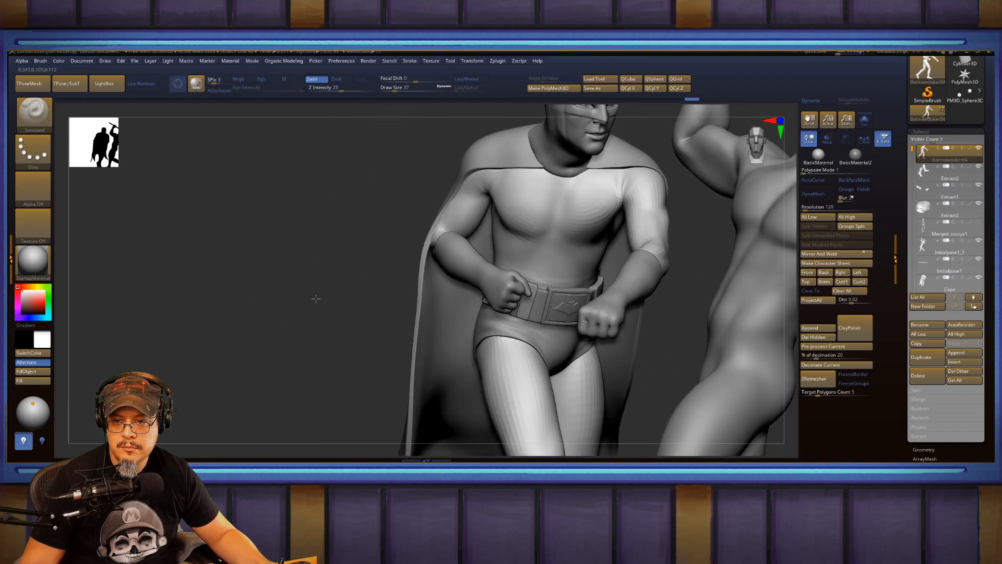
mouse_move(316, 298)
mouse_down()
mouse_move(329, 297)
mouse_move(313, 295)
mouse_up()
alt+drag(370, 240, 387, 322)
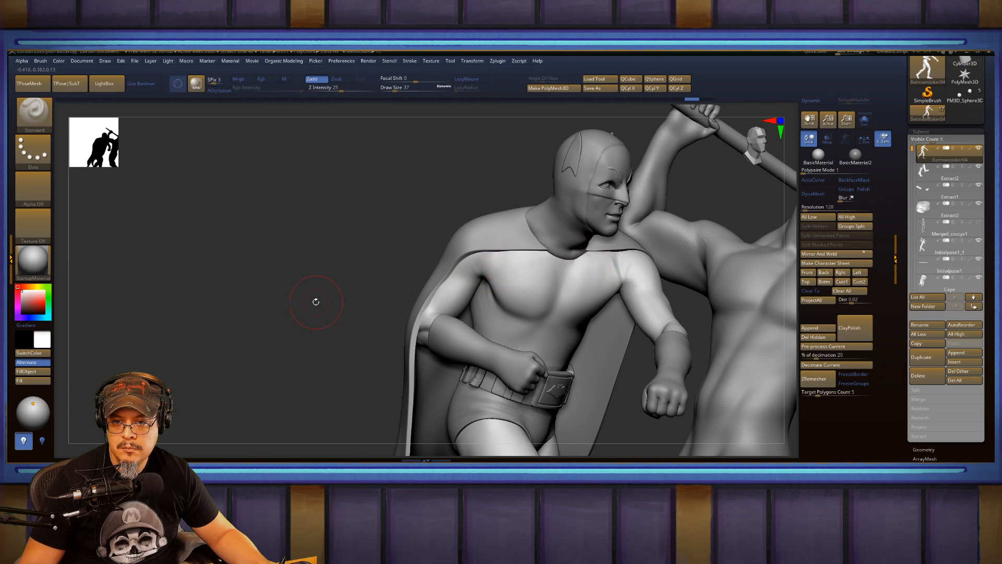
key(f)
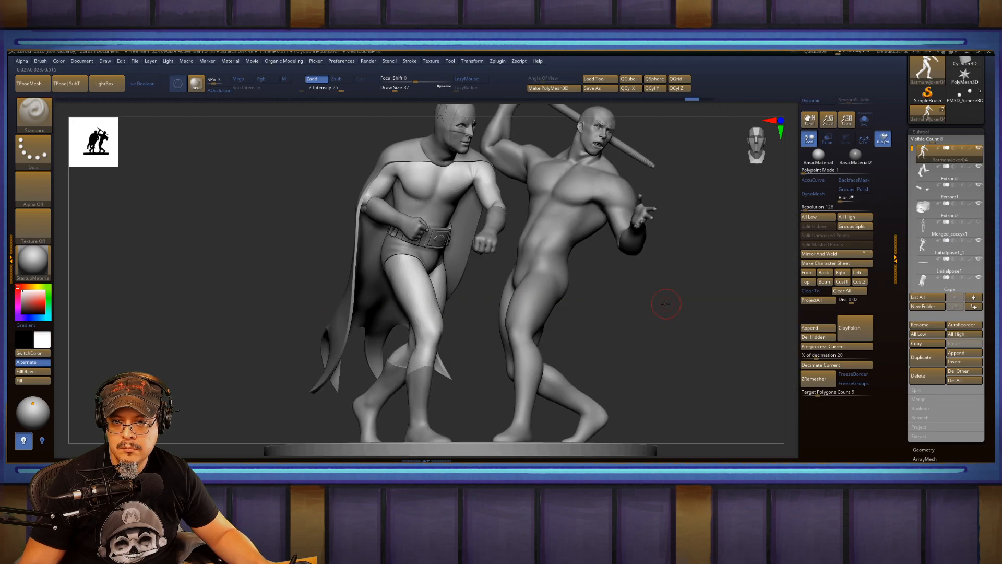
drag(663, 300, 674, 363)
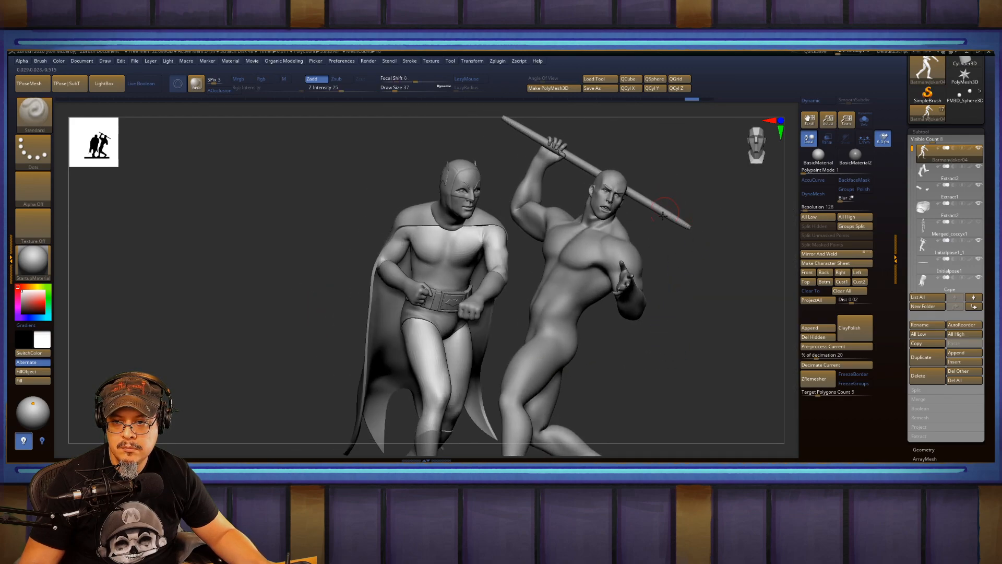
key(f)
drag(646, 299, 630, 310)
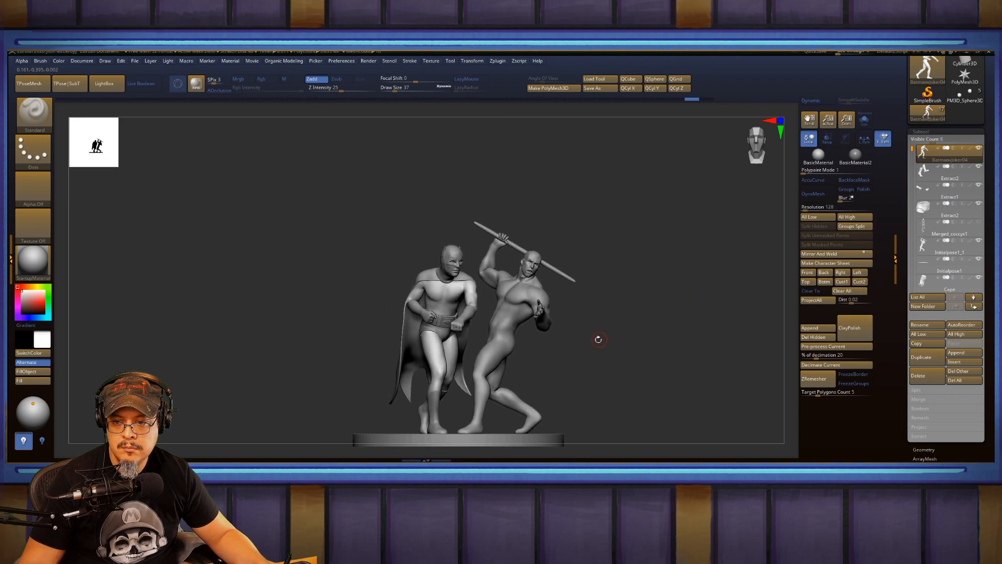
drag(598, 339, 650, 329)
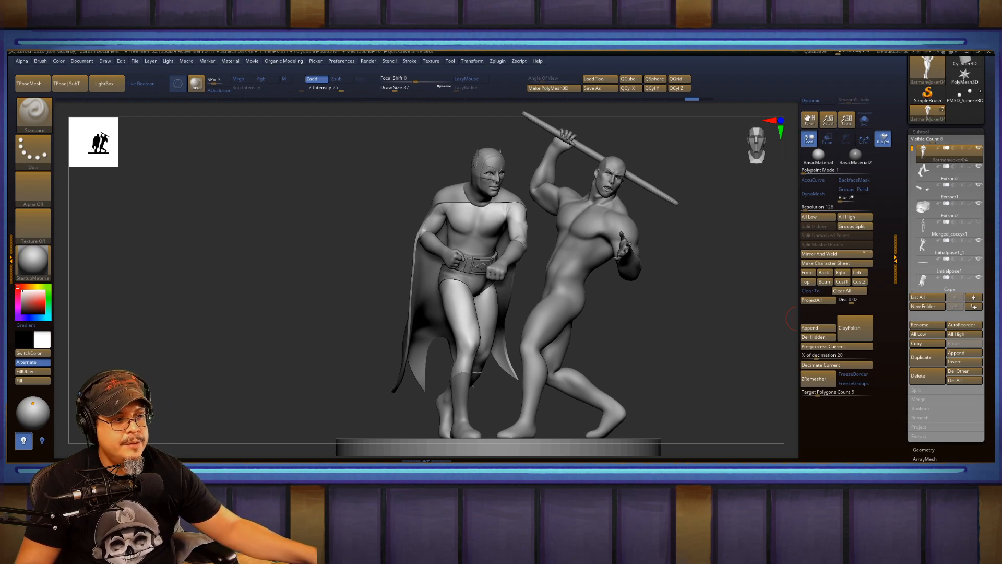
Make Batman's gloves the active subtool and set up the DamStandard brush at size 37 with LazyMouse off.
drag(250, 336, 491, 211)
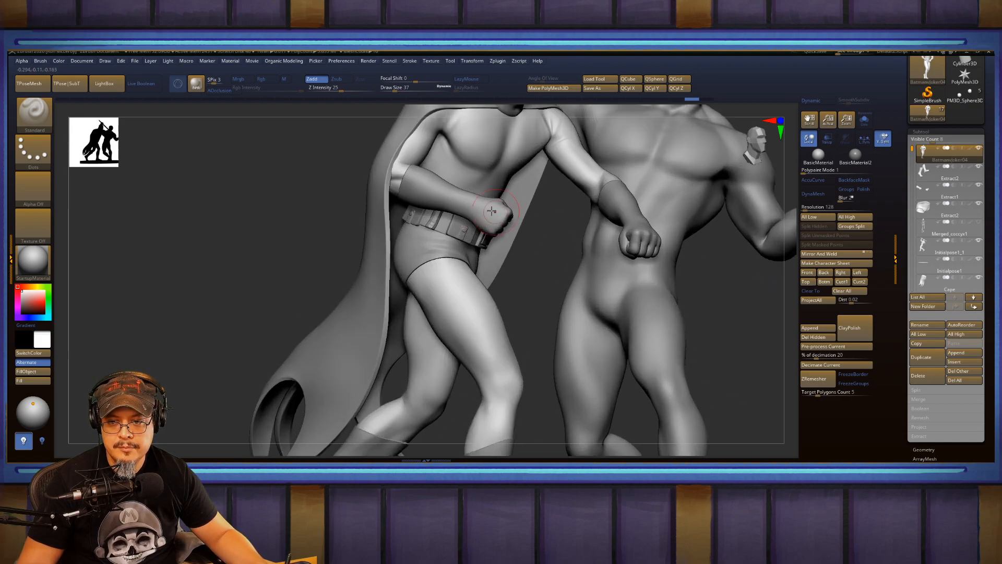
alt+click(467, 200)
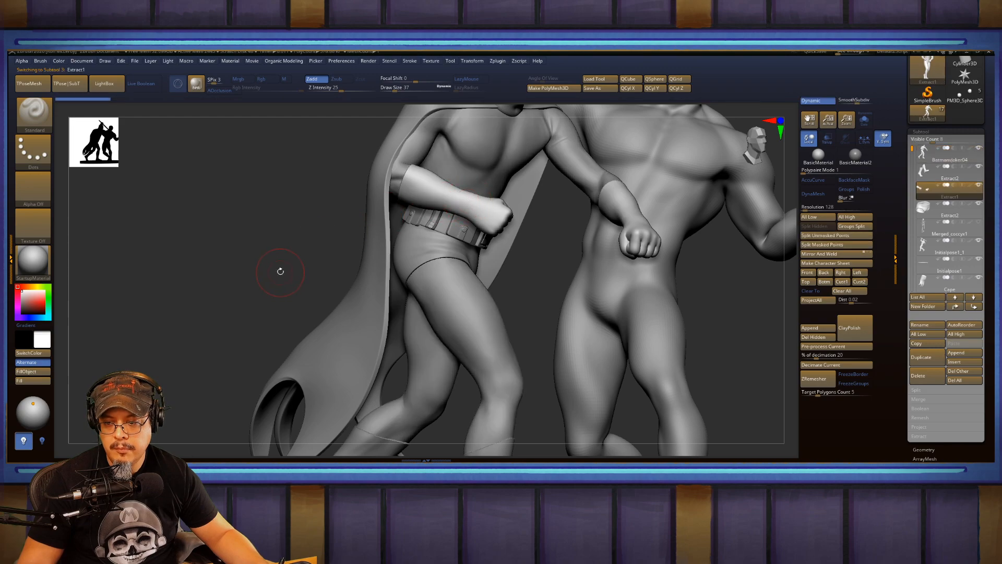
key(b)
key(d)
key(s)
mouse_move(240, 264)
mouse_down()
mouse_move(237, 286)
mouse_move(292, 344)
mouse_up()
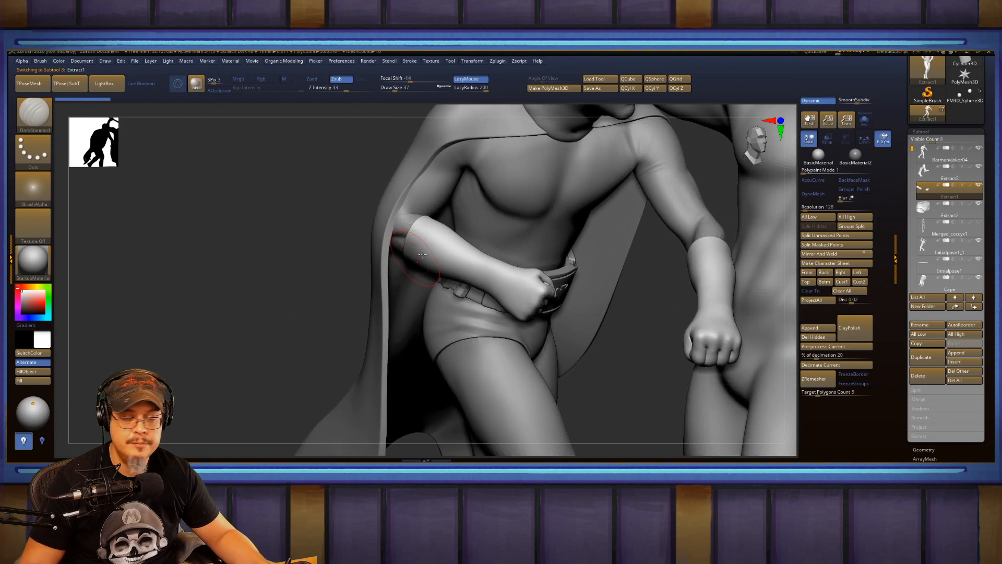
drag(271, 302, 209, 307)
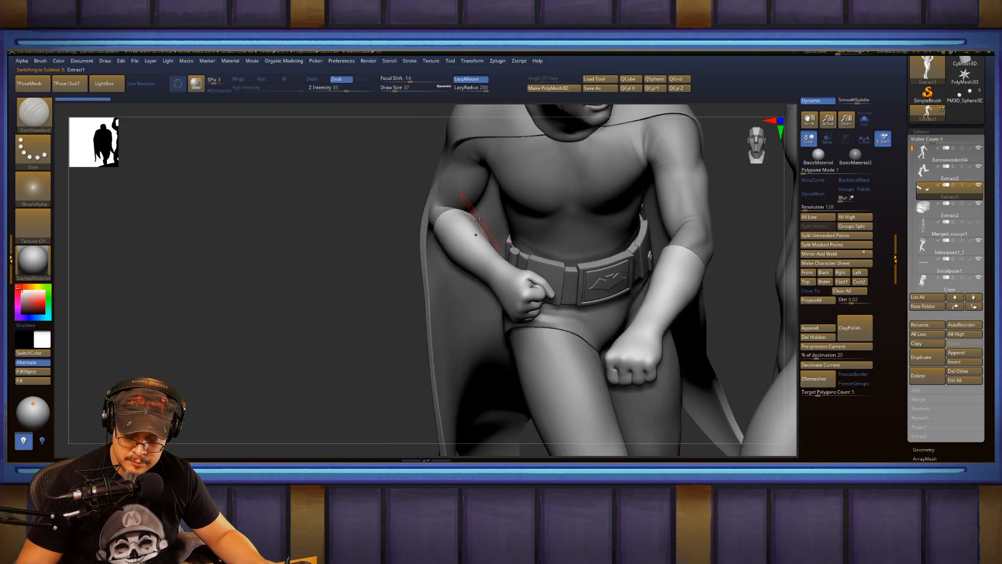
key(l)
drag(313, 290, 520, 263)
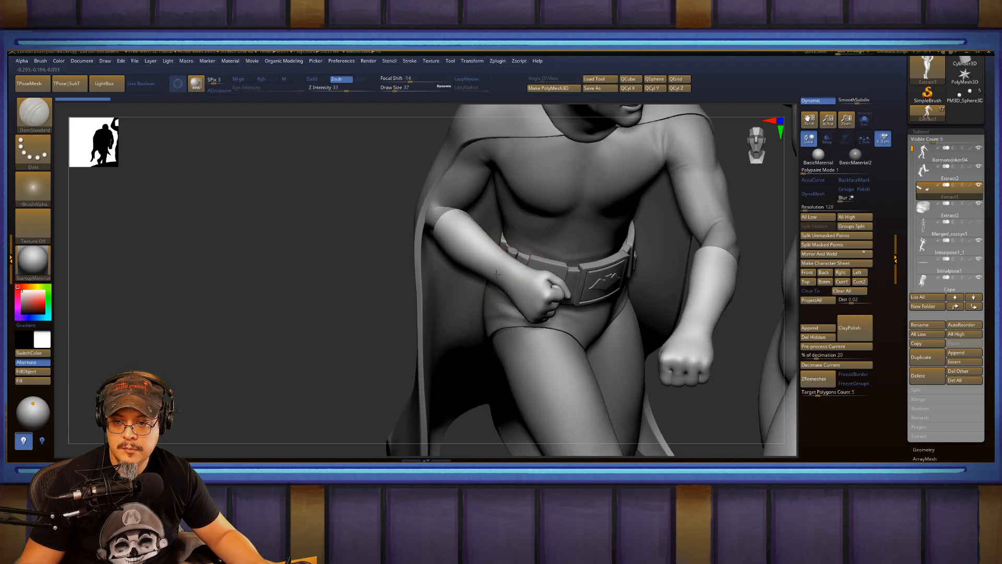
drag(329, 311, 443, 292)
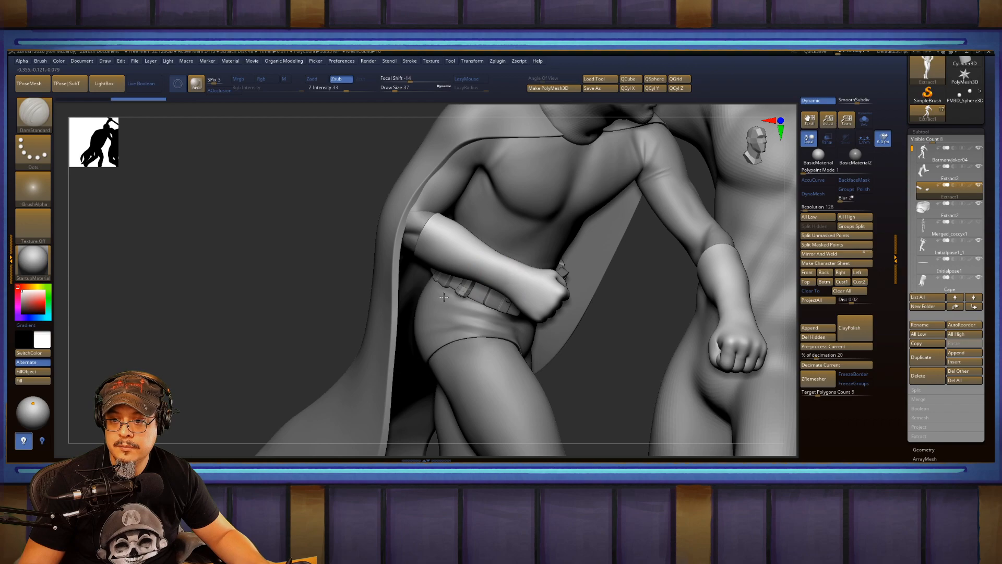
Turn off the gloves' dynamic subdivision and dismiss the prompt about activating Dynamic Subdivision.
key(shift+d)
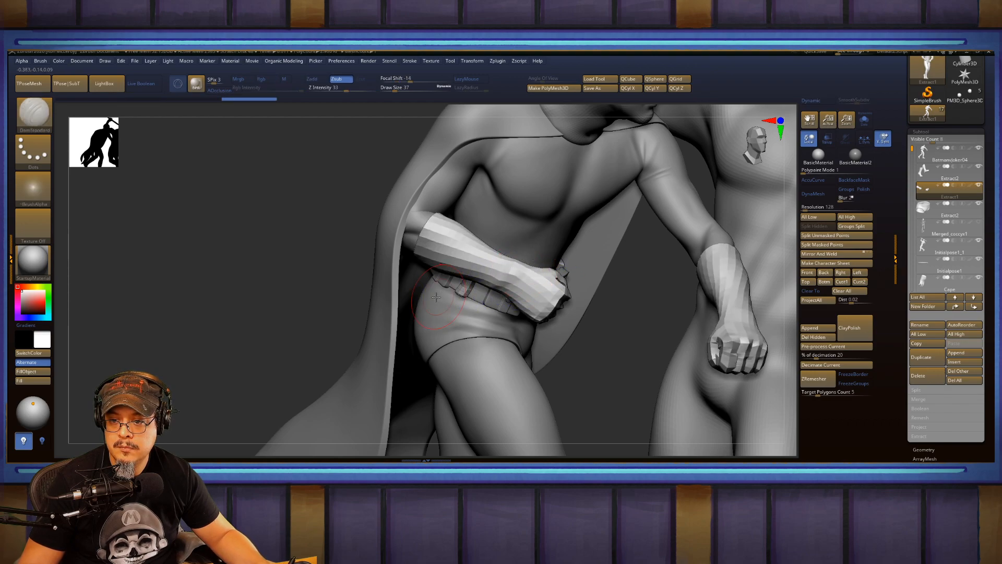
key(d)
click(500, 185)
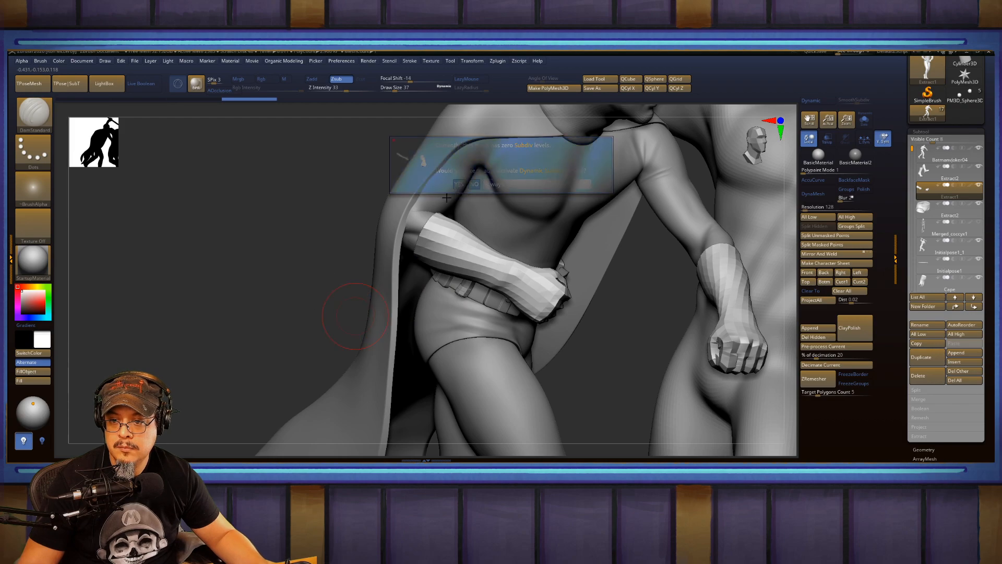
Turn the gloves' dynamic subdivision back on and apply it to convert them into real subdivision levels.
drag(360, 305, 230, 298)
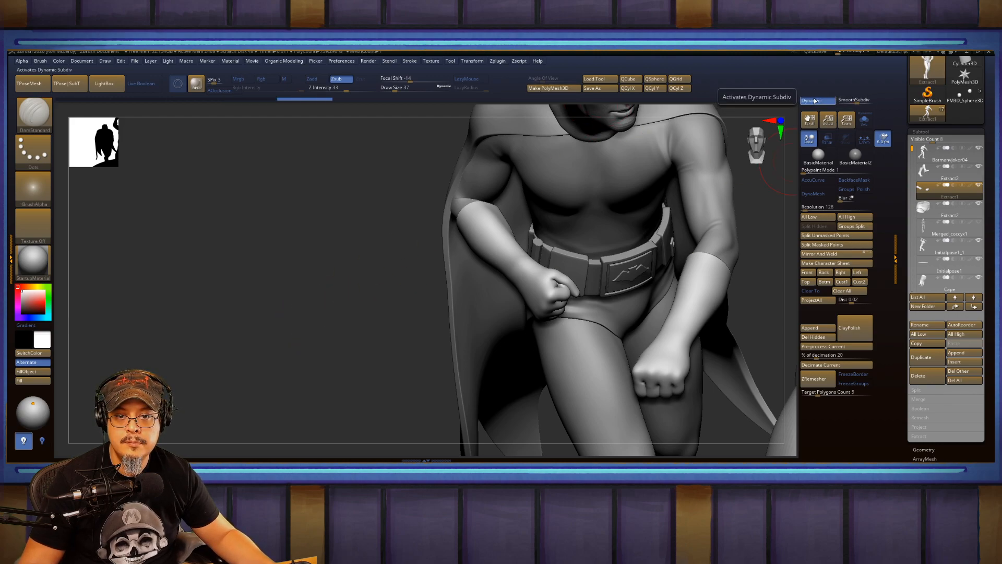
click(922, 131)
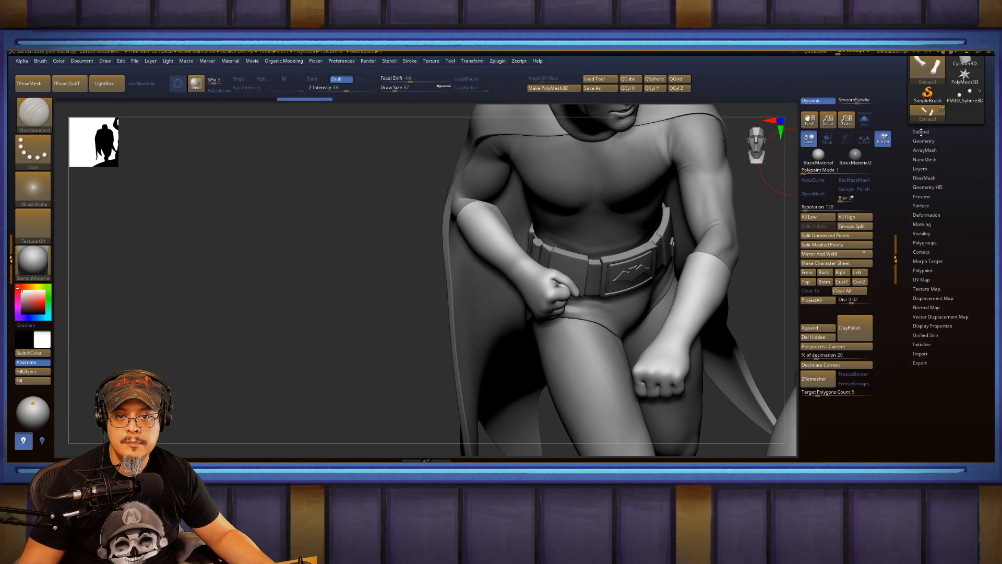
click(930, 142)
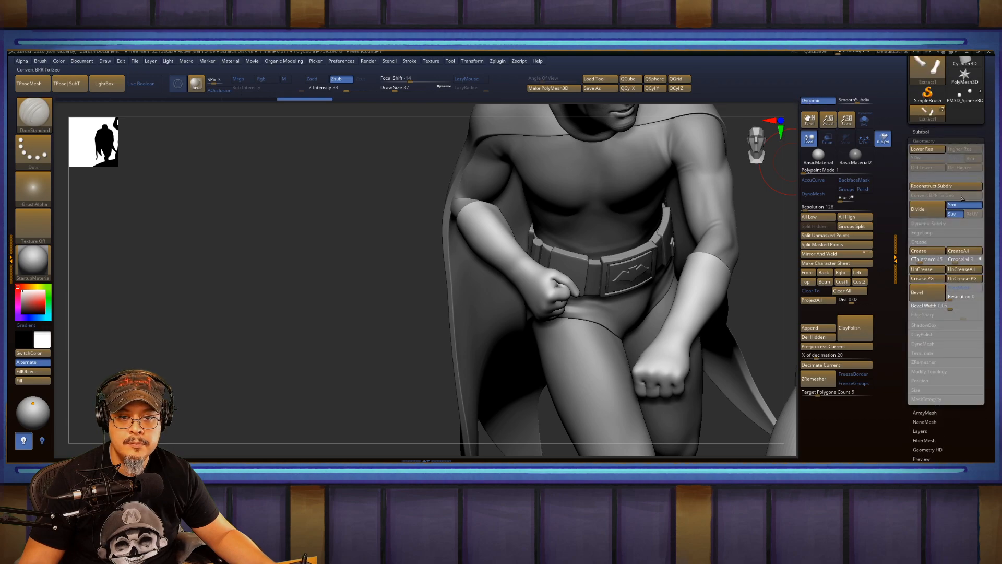
click(962, 232)
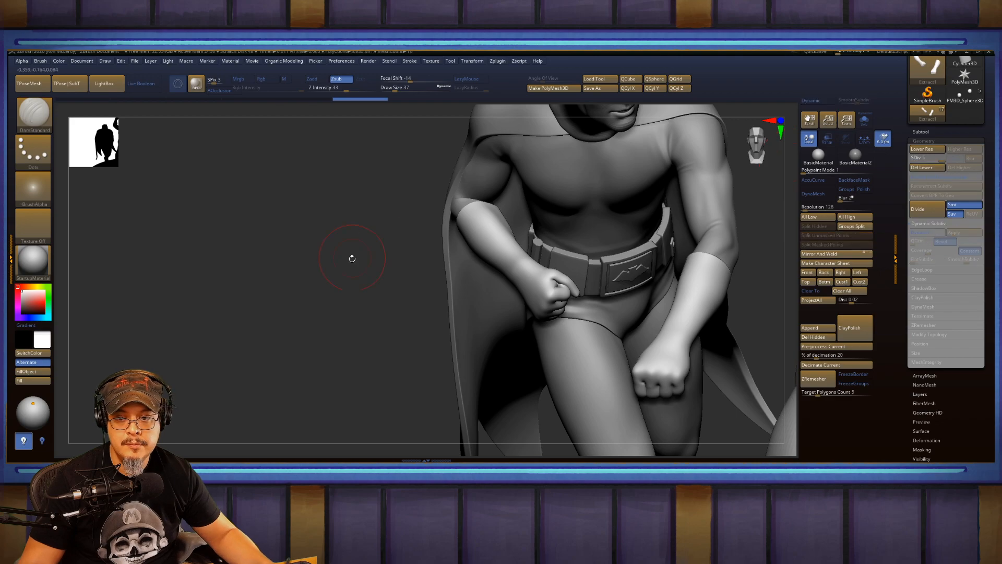
Carve cloth folds with DamStandard across the wrist and forearm of the bent arm's glove, then smooth them.
drag(306, 284, 556, 250)
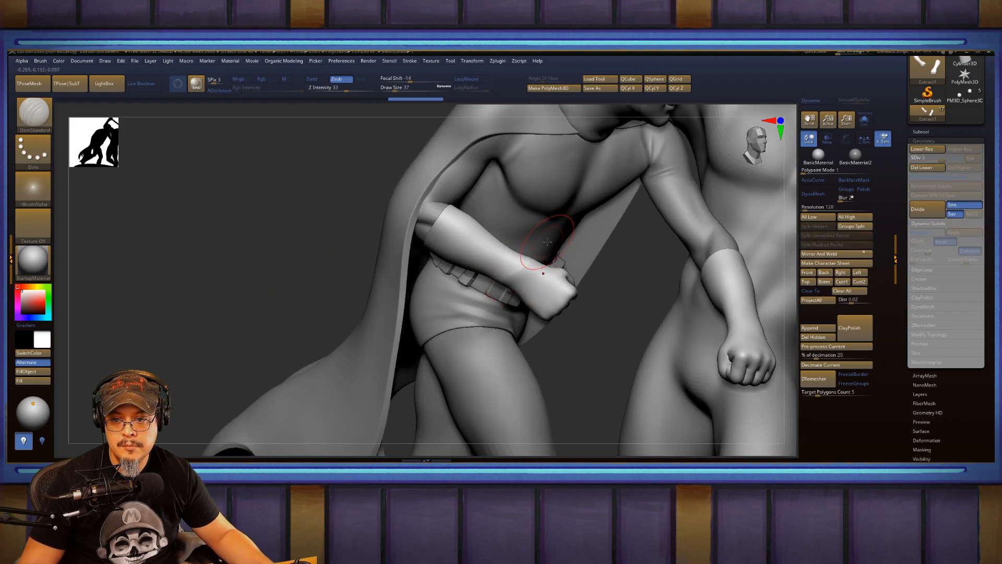
drag(314, 242, 521, 248)
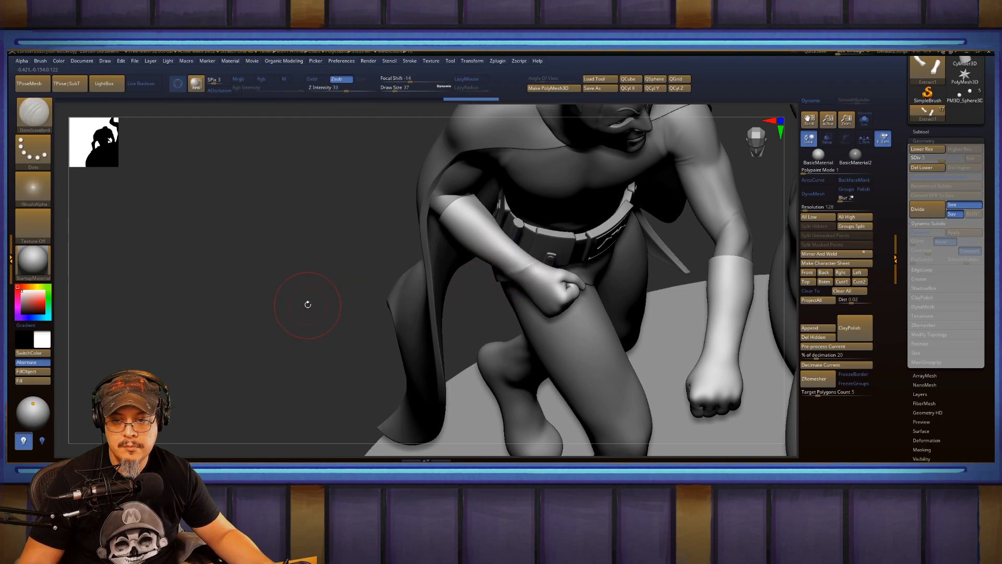
drag(306, 297, 317, 291)
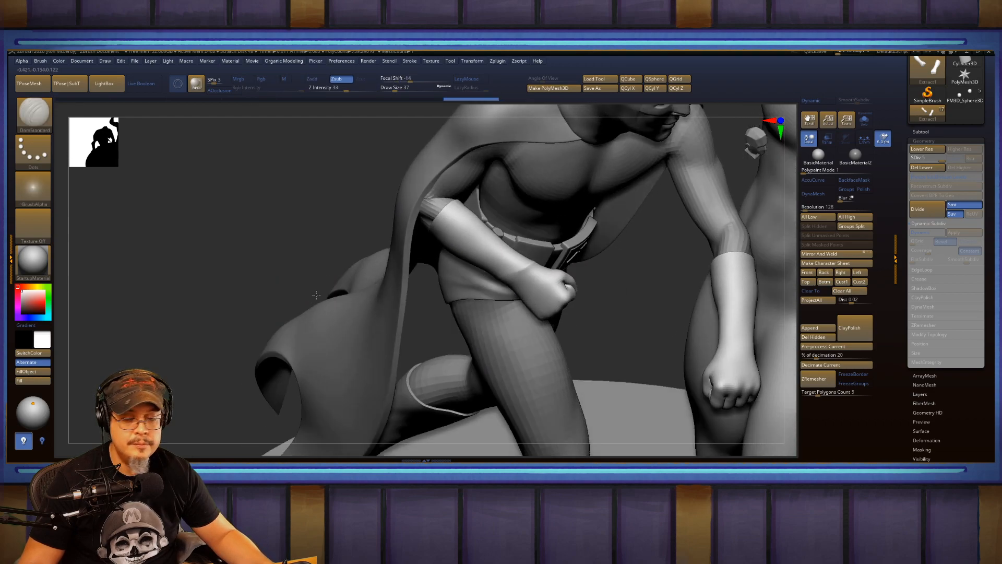
mouse_move(516, 262)
mouse_down()
mouse_move(499, 259)
mouse_move(514, 264)
mouse_up()
key(ctrl+z)
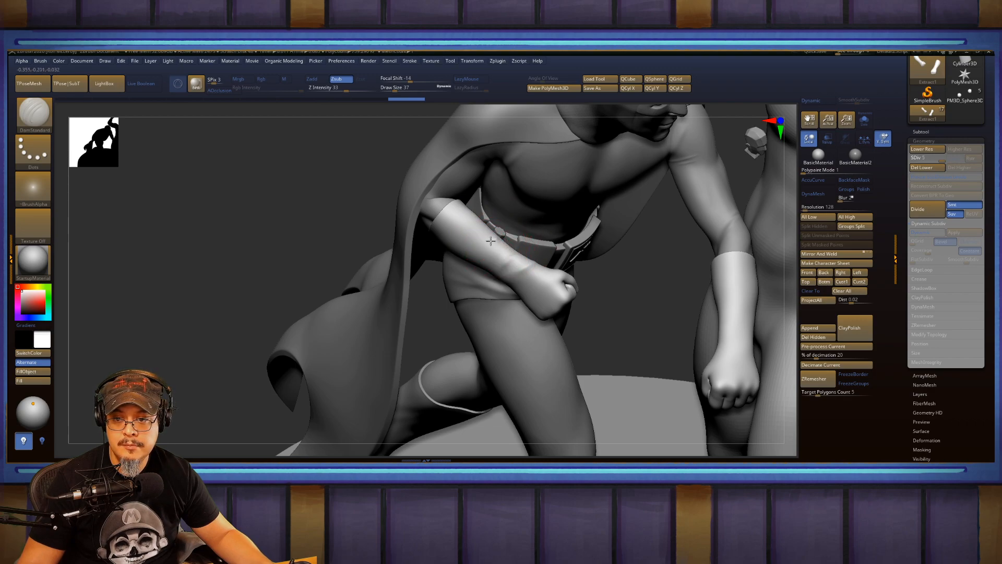
drag(490, 240, 497, 239)
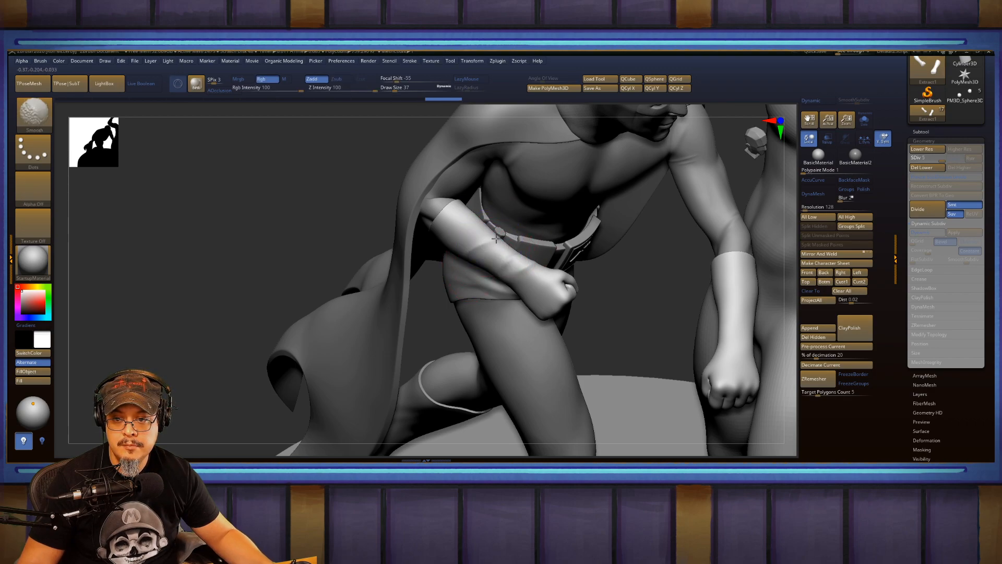
shift+drag(436, 268, 343, 309)
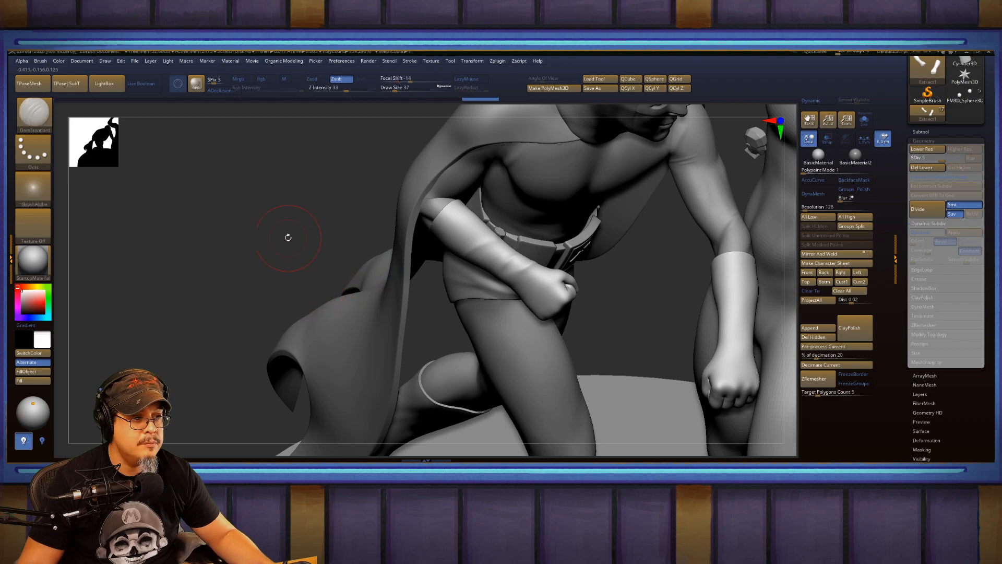
Continue the folds around the underside and front of the bent arm's glove, softening the creases.
drag(288, 237, 485, 269)
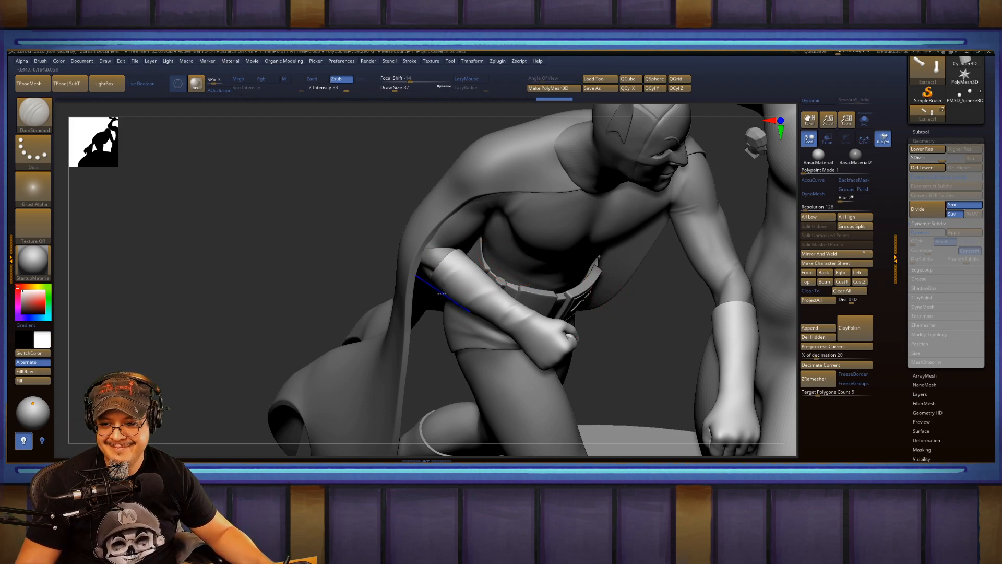
shift+drag(441, 289, 447, 281)
mouse_move(360, 284)
mouse_down()
mouse_move(296, 284)
mouse_move(311, 286)
mouse_move(329, 351)
mouse_up()
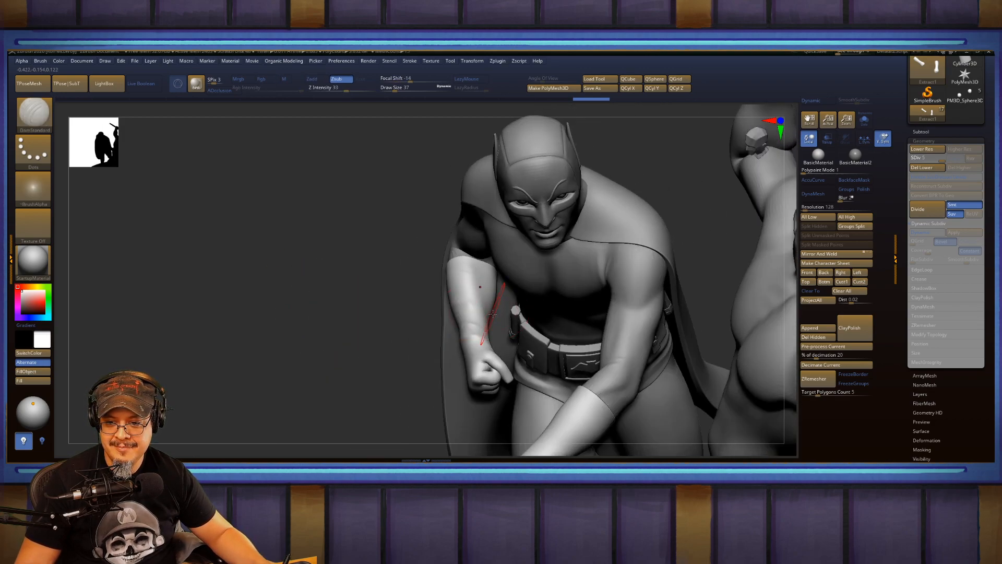
key(shift)
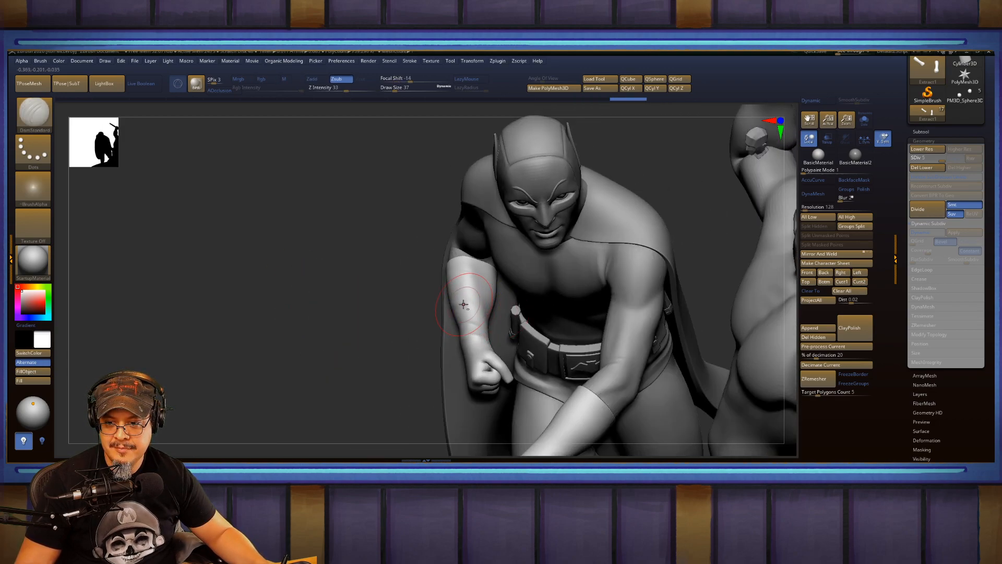
key(ctrl)
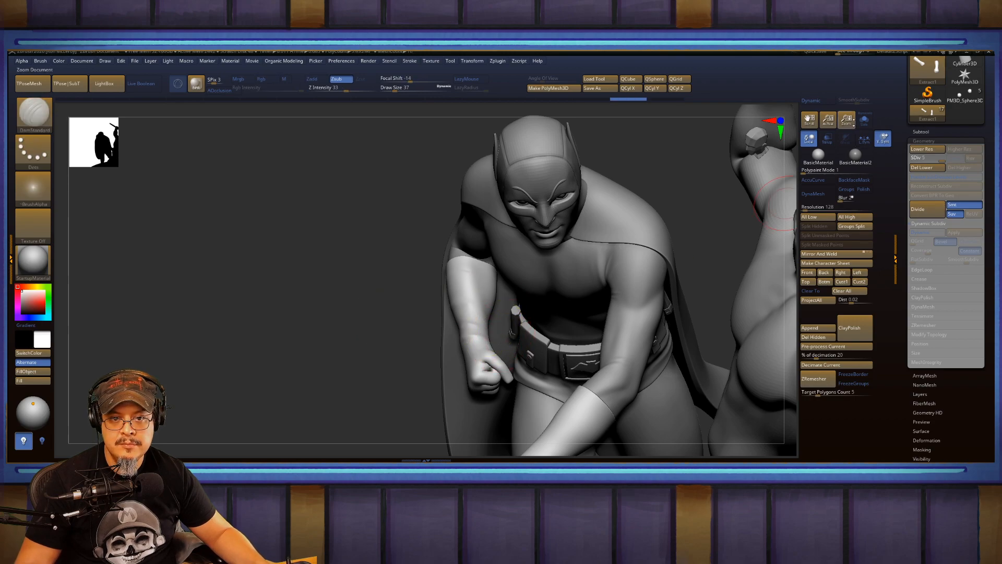
Isolate the gloves, then carve and smooth wrinkles down the glove's forearm to the wrist.
click(863, 120)
mouse_move(397, 365)
mouse_down()
mouse_move(358, 333)
mouse_move(381, 339)
mouse_move(381, 370)
mouse_up()
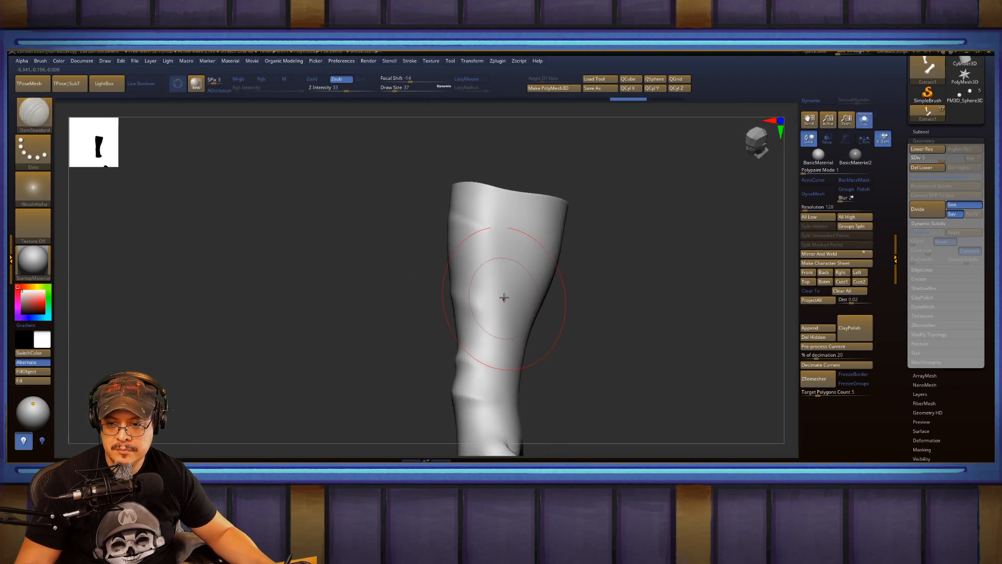
key(shift)
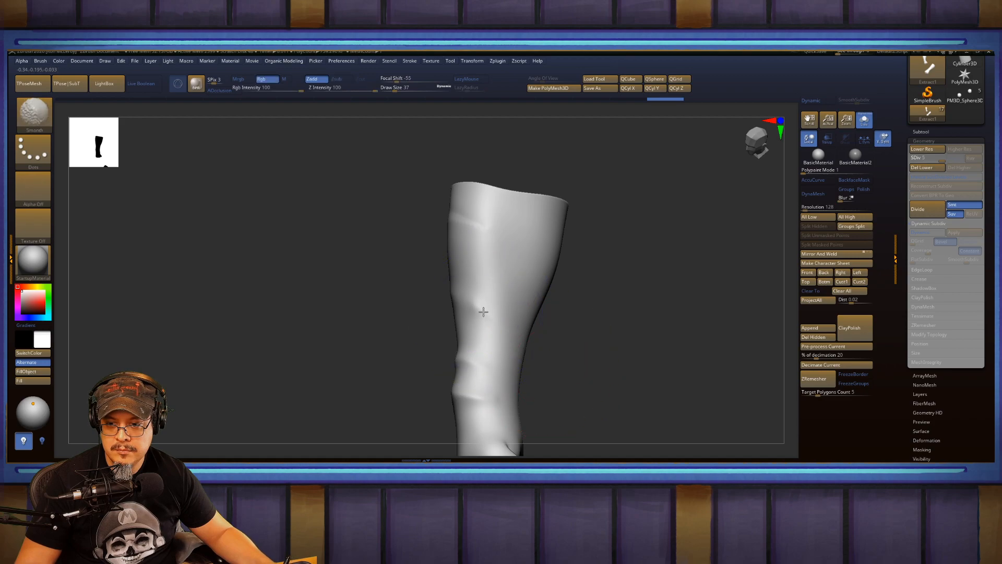
key(shift)
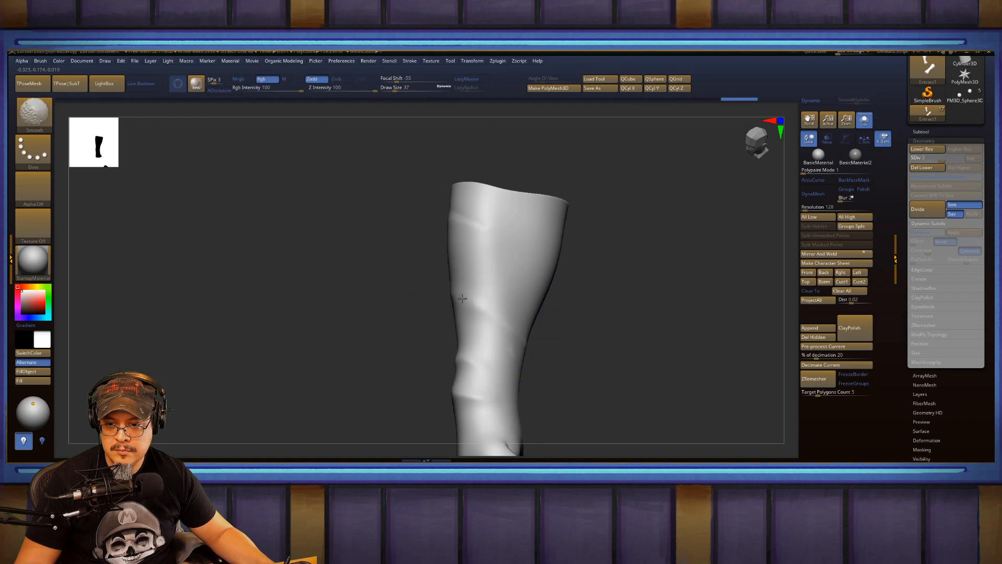
alt+drag(595, 342, 608, 284)
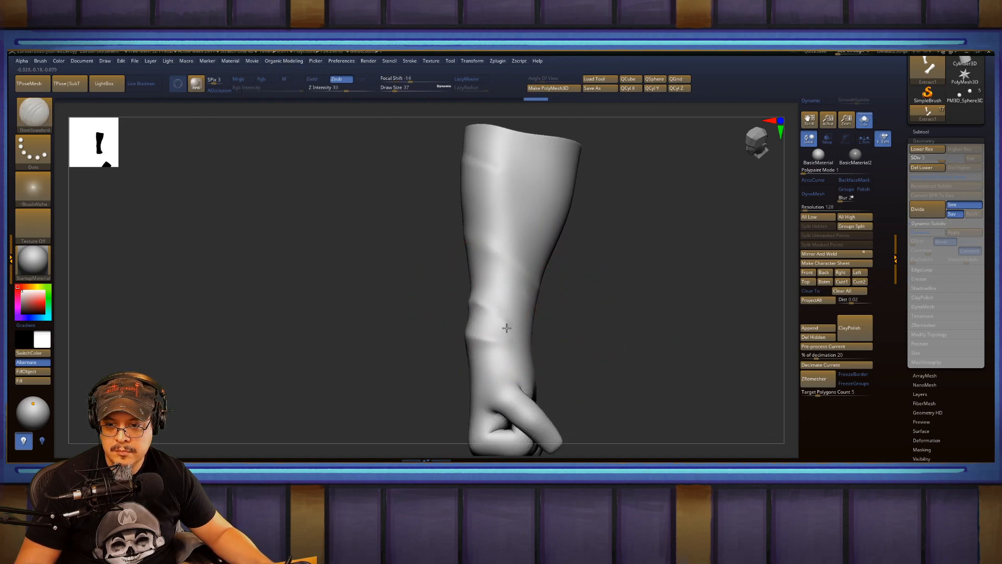
key(shift)
Extend and soften the glove's wrinkles across the back of the forearm and wrist.
drag(614, 314, 516, 384)
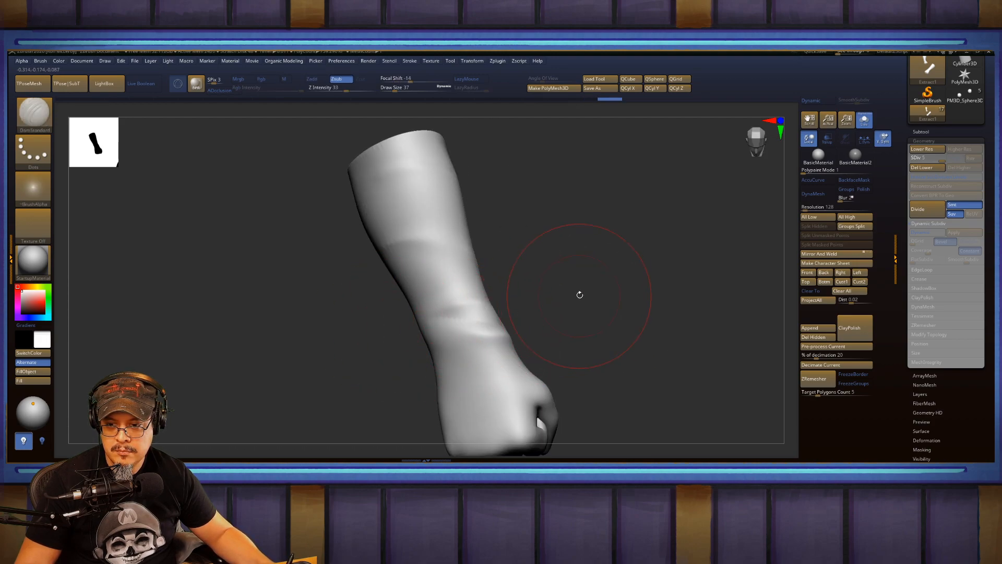
alt+drag(526, 278, 577, 313)
shift+drag(534, 351, 510, 348)
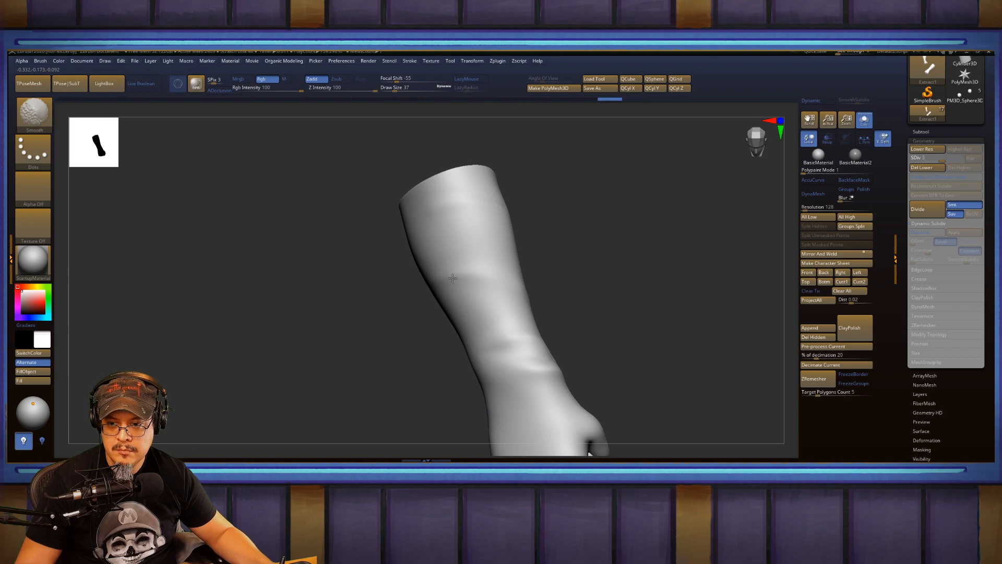
Switch to the Standard brush for the glove's knuckles and set its draw size to 14.
mouse_move(584, 318)
mouse_down()
mouse_move(631, 339)
mouse_move(655, 242)
mouse_move(648, 236)
mouse_move(593, 297)
mouse_up()
key(b)
text(sts)
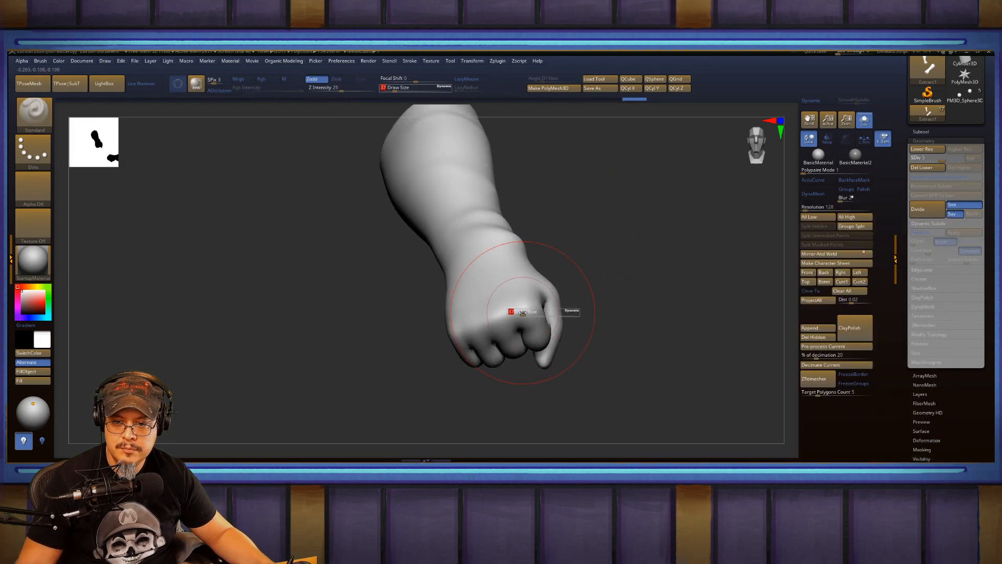
text(8)
key(Return)
text(s)
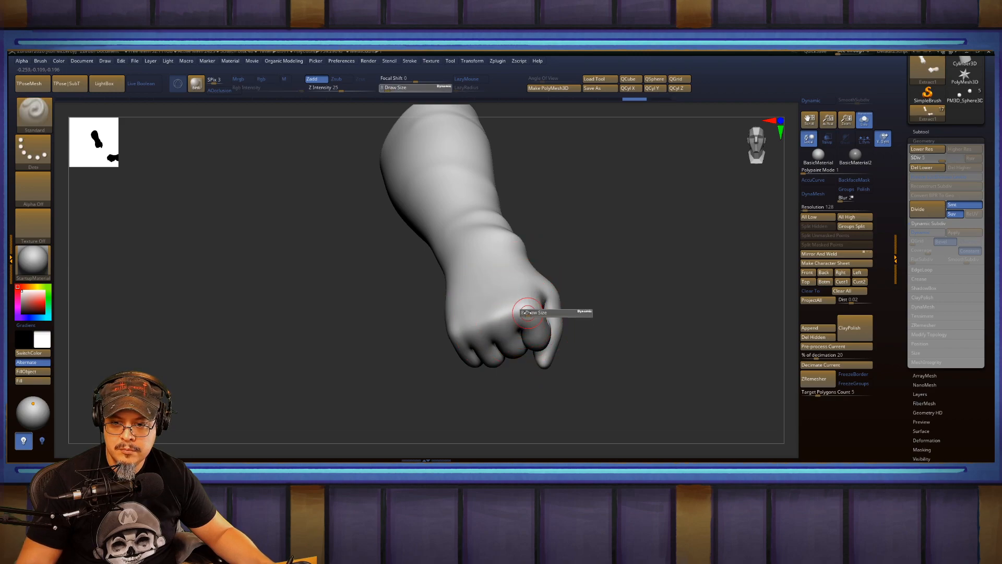
text(14)
key(Return)
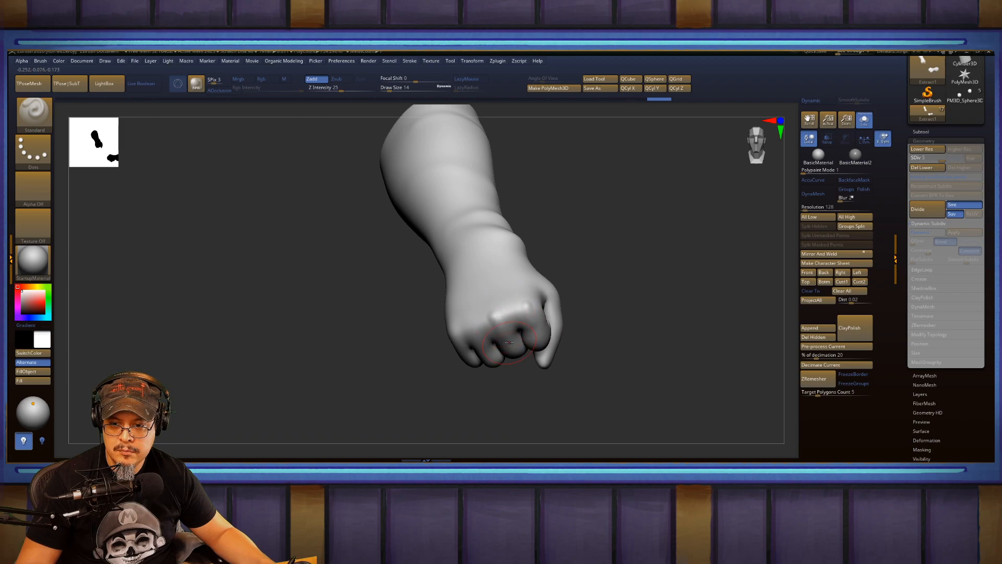
Undo the Standard brush strokes on the knuckles, switch to FormSoft, and build up and smooth the fist's knuckles.
key(ctrl+z)
key(ctrl+z)
key(b)
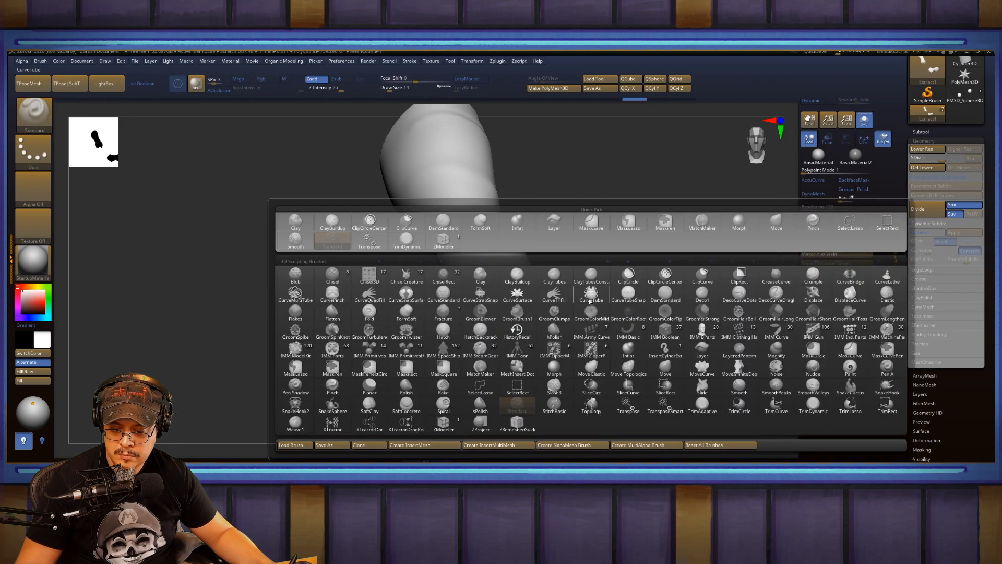
key(f)
key(s)
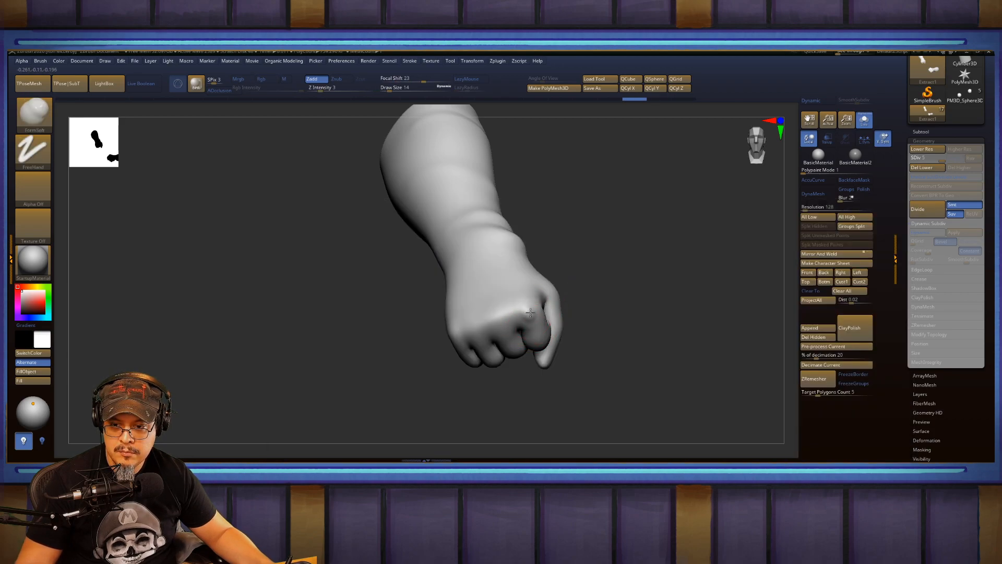
mouse_move(539, 316)
shift+mouse_down()
mouse_move(499, 326)
mouse_move(495, 317)
mouse_move(508, 313)
shift+mouse_up()
mouse_move(637, 297)
mouse_down()
mouse_move(656, 269)
mouse_move(605, 297)
mouse_up()
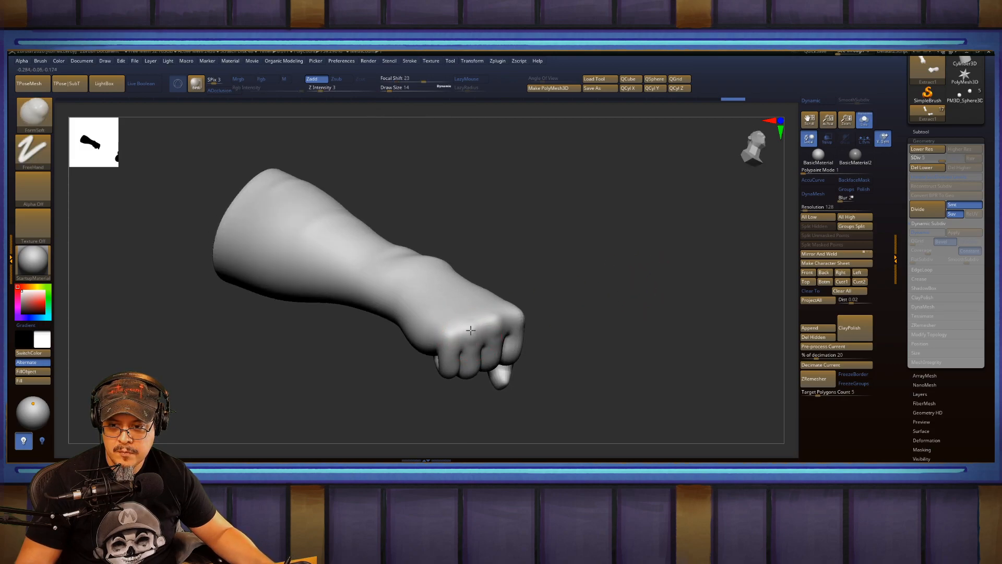
shift+drag(465, 334, 448, 339)
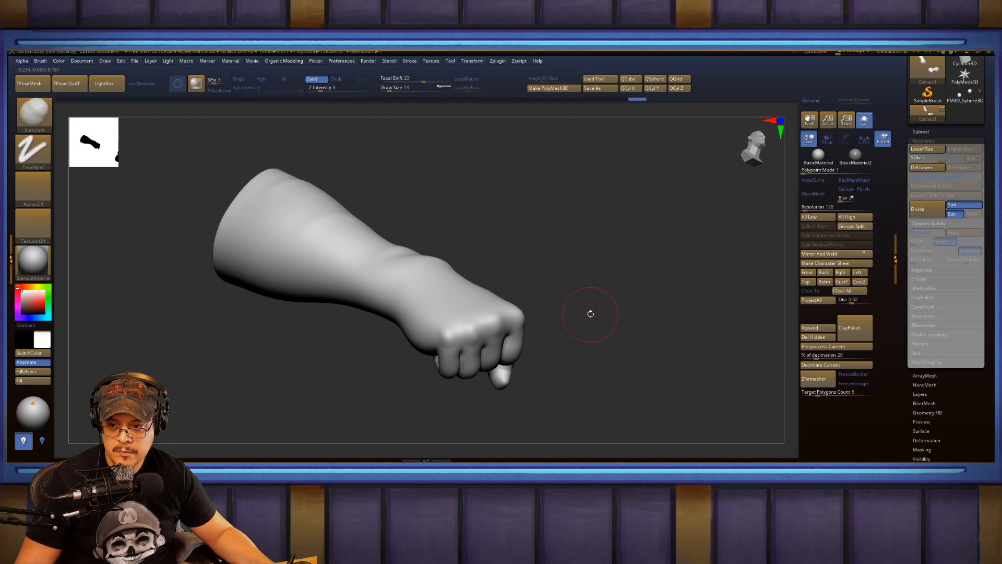
Refine the knuckles and finger fronts of the gloved fist with FormSoft, smoothing the transitions between the fingers.
mouse_move(589, 314)
mouse_down()
mouse_move(609, 293)
mouse_move(588, 308)
mouse_move(584, 382)
mouse_move(585, 337)
mouse_move(520, 330)
mouse_up()
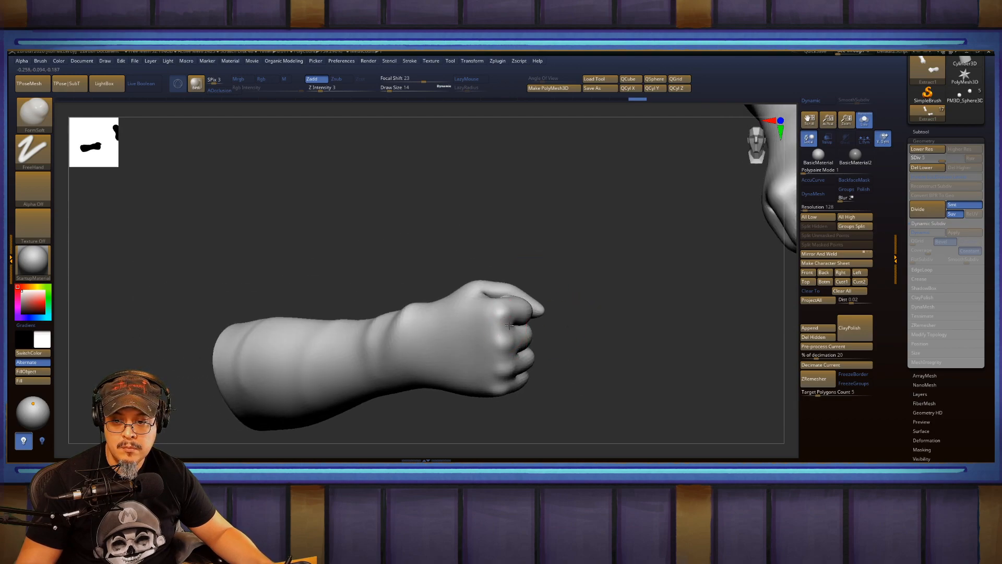
key(shift)
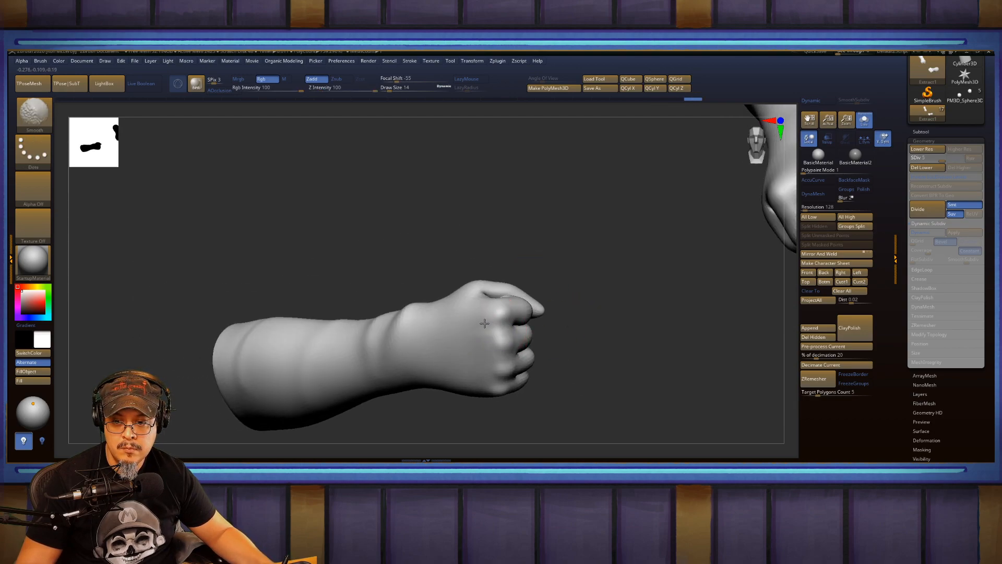
drag(513, 355, 519, 357)
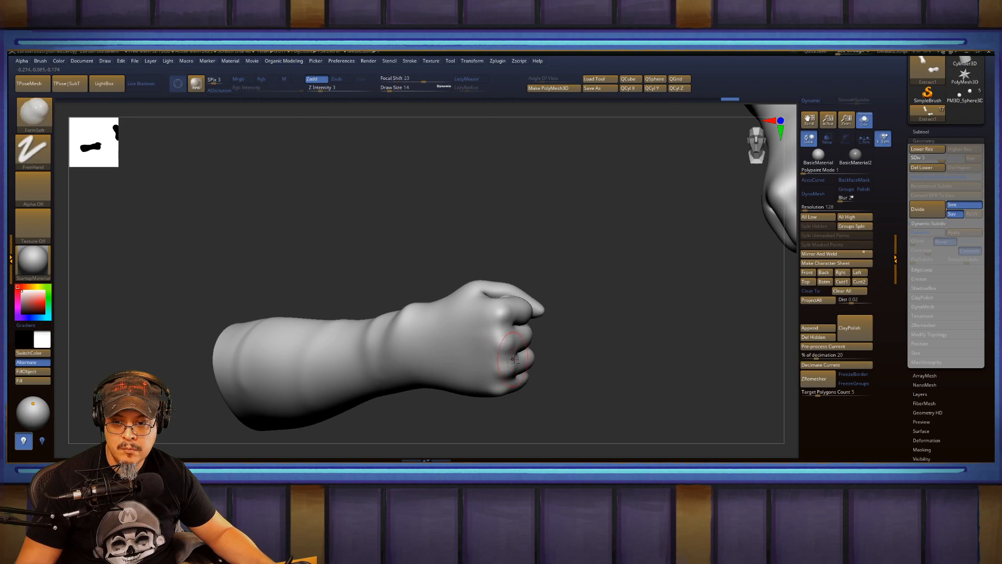
key(shift)
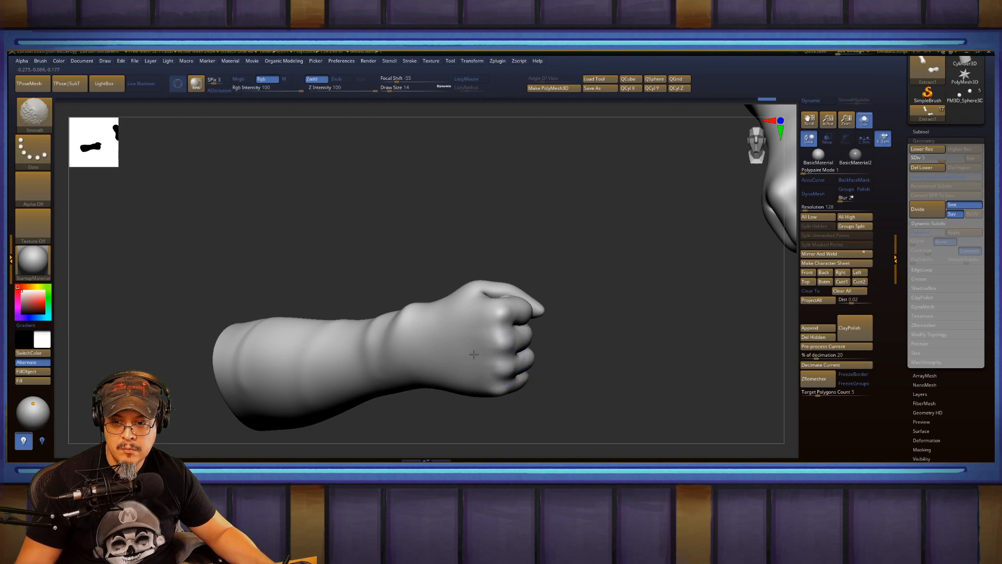
drag(579, 323, 570, 342)
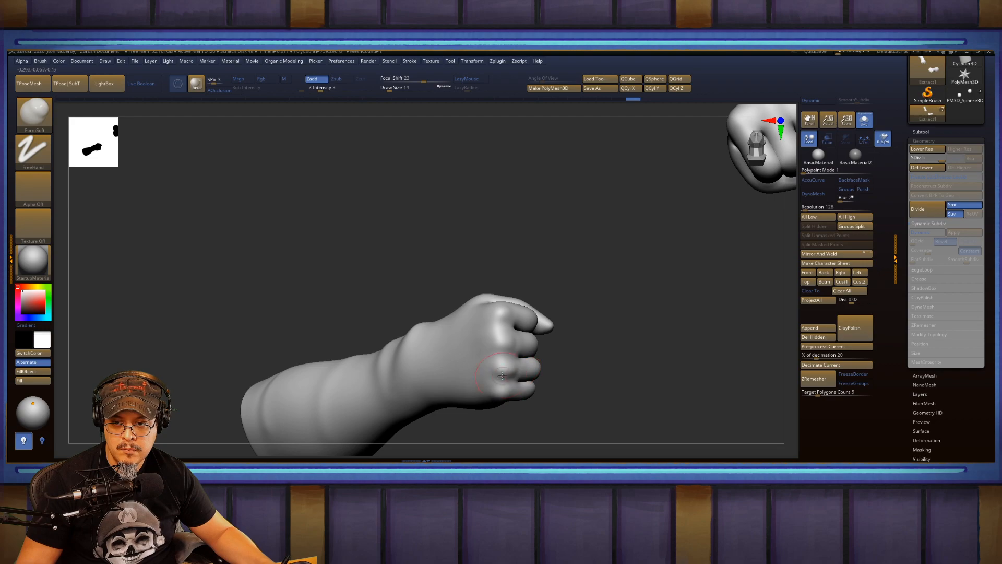
key(shift)
key(shift)
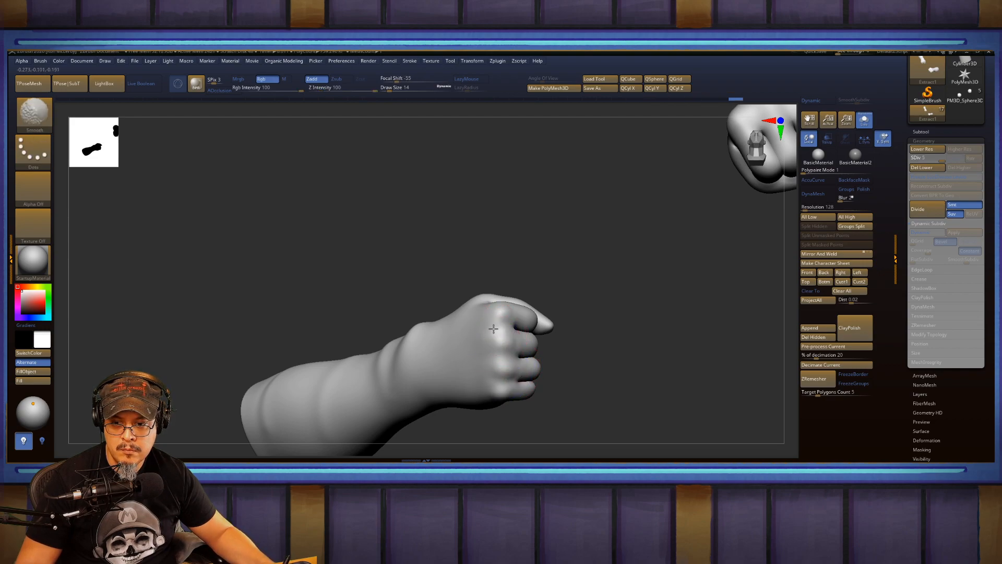
drag(612, 319, 532, 314)
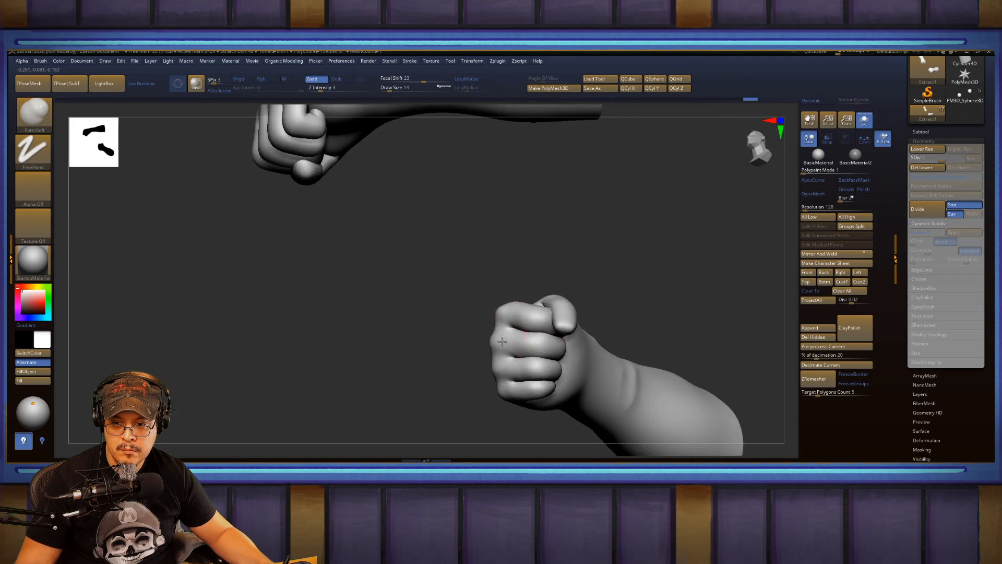
mouse_move(494, 348)
shift+mouse_down()
mouse_move(507, 344)
mouse_move(497, 317)
mouse_move(507, 318)
shift+mouse_up()
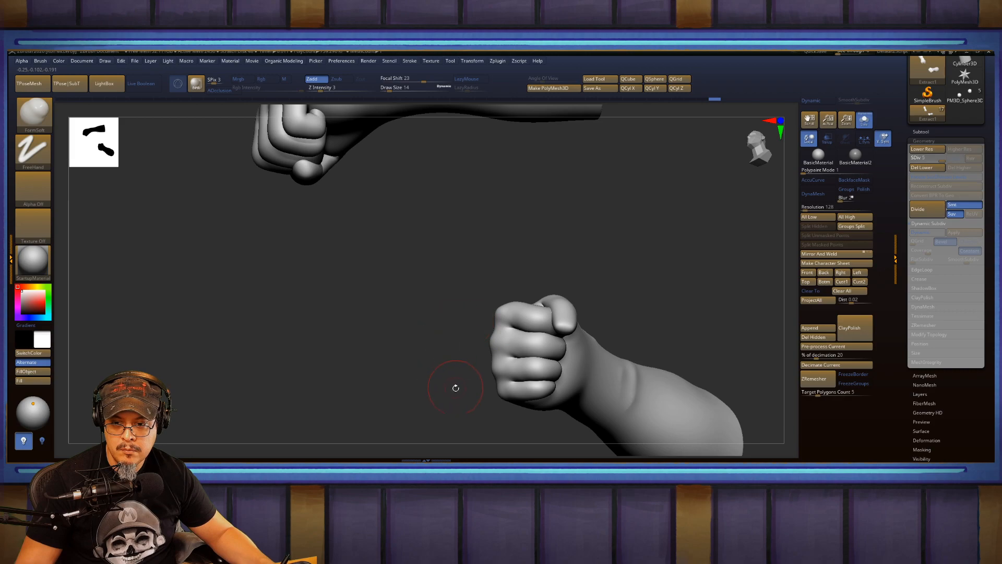
Smooth the fingers of the lower gloved fist and the transitions between them, checking the hand from several sides.
mouse_move(455, 387)
mouse_down()
mouse_move(470, 342)
mouse_move(668, 269)
mouse_move(637, 329)
mouse_move(657, 334)
mouse_move(647, 347)
mouse_move(504, 341)
mouse_move(544, 311)
mouse_up()
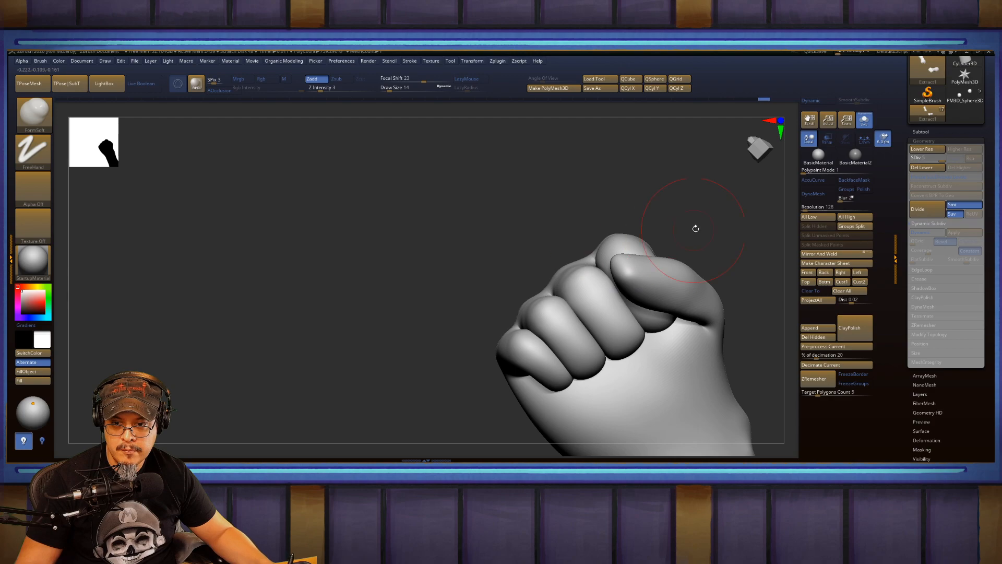
drag(695, 228, 637, 246)
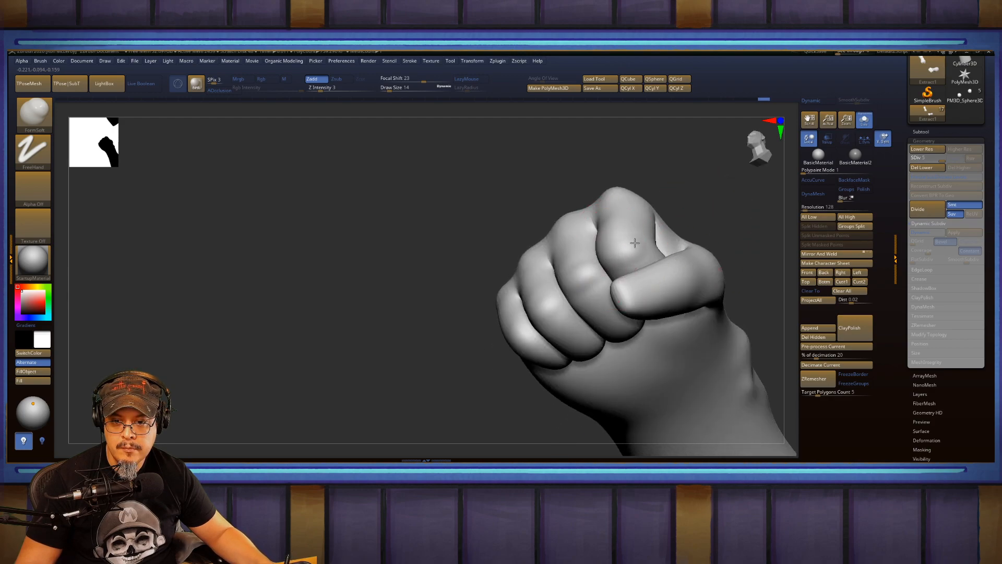
drag(407, 339, 423, 389)
mouse_move(617, 240)
shift+mouse_down()
mouse_move(618, 230)
mouse_move(634, 257)
shift+mouse_up()
shift+drag(586, 291, 580, 280)
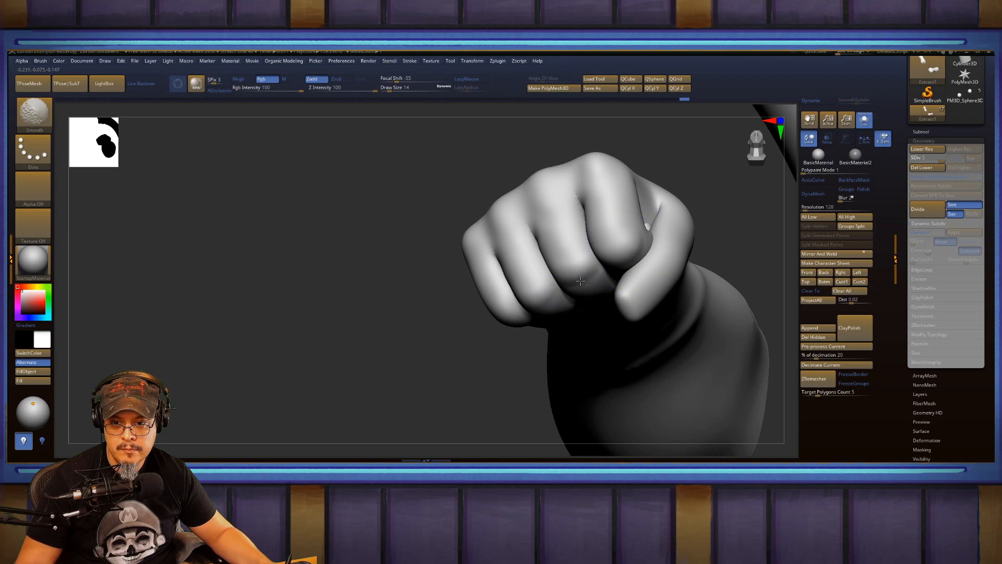
mouse_move(539, 309)
mouse_down()
mouse_move(573, 313)
mouse_move(557, 309)
mouse_up()
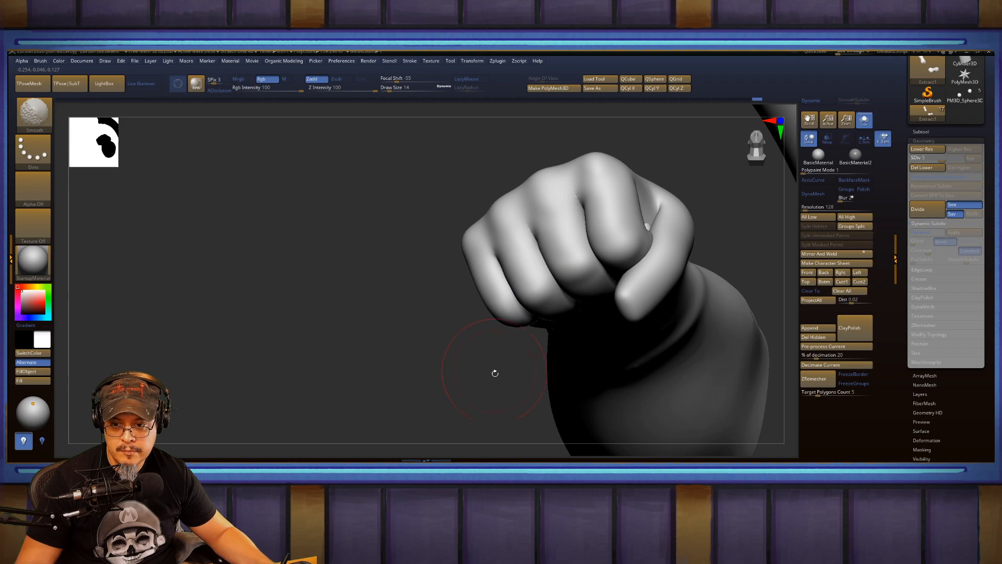
mouse_move(495, 373)
mouse_down()
mouse_move(530, 312)
mouse_move(501, 325)
mouse_move(516, 356)
mouse_move(514, 345)
mouse_move(526, 348)
mouse_up()
drag(397, 369, 500, 362)
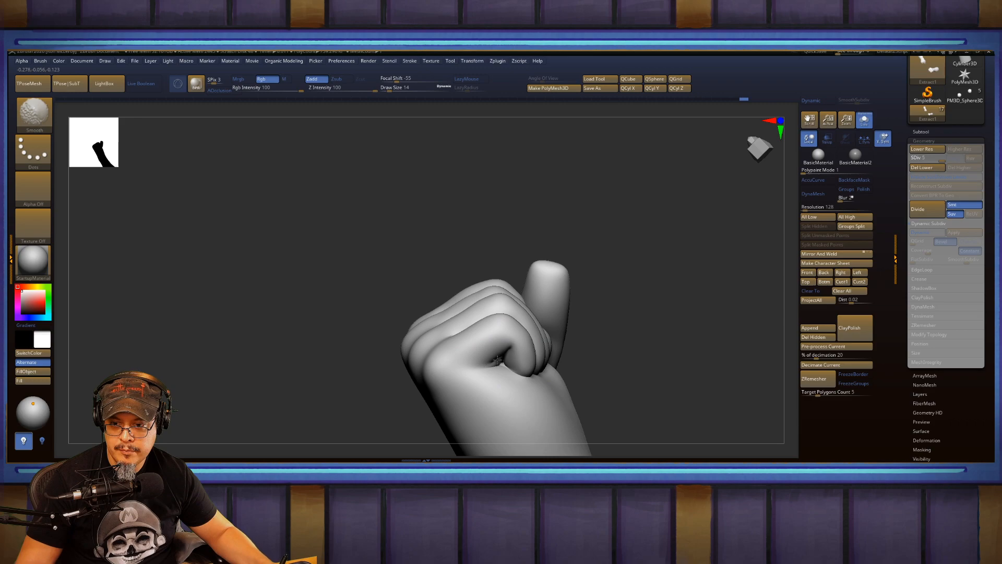
Set FormSoft's draw size to 22, then sculpt and smooth a soft hollow down the palm side of the fist.
mouse_move(593, 292)
mouse_down()
mouse_move(648, 298)
mouse_move(637, 310)
mouse_move(667, 298)
mouse_move(724, 317)
mouse_move(715, 329)
mouse_move(697, 242)
mouse_move(642, 320)
mouse_move(669, 262)
mouse_move(670, 310)
mouse_up()
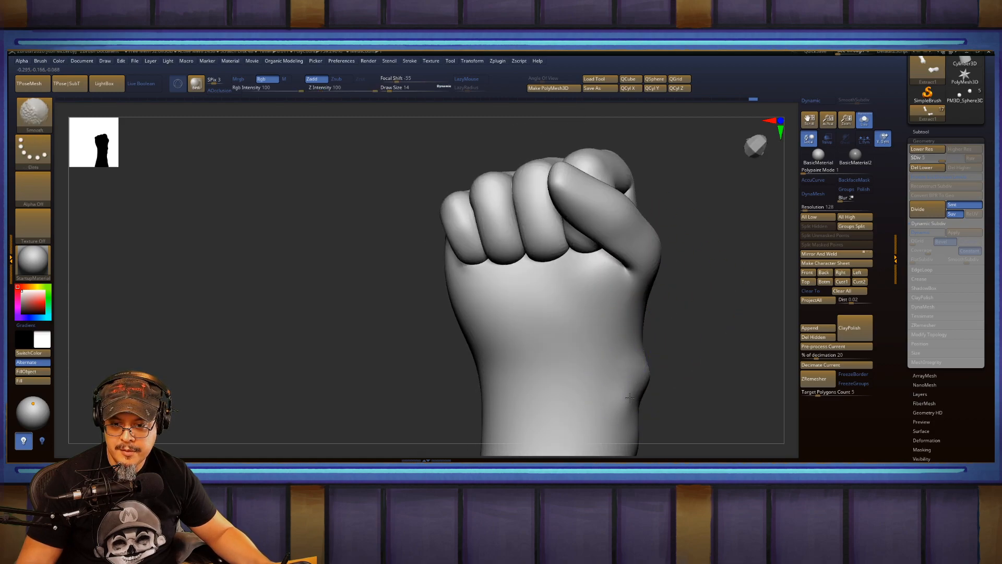
key(s)
drag(553, 292, 557, 293)
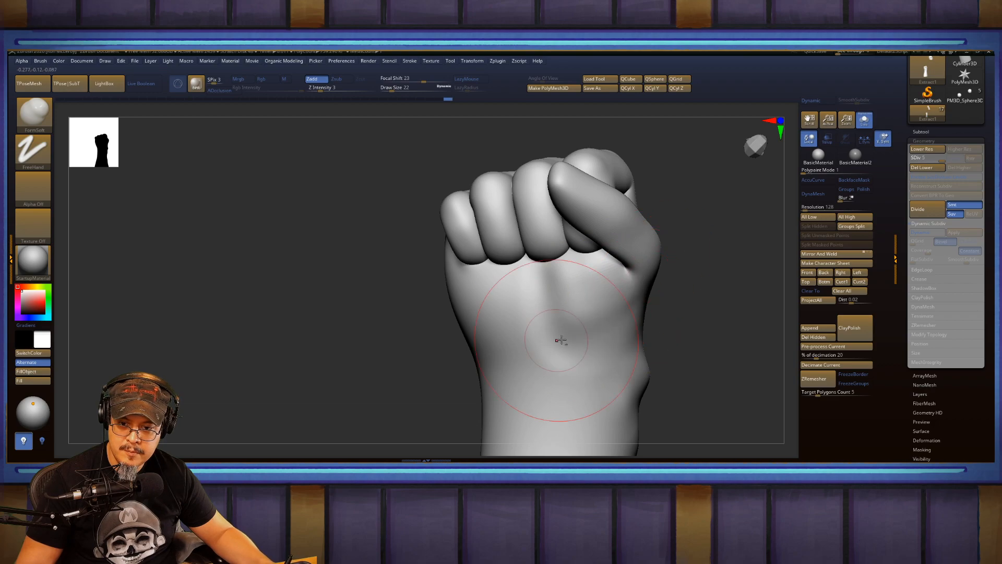
key(shift)
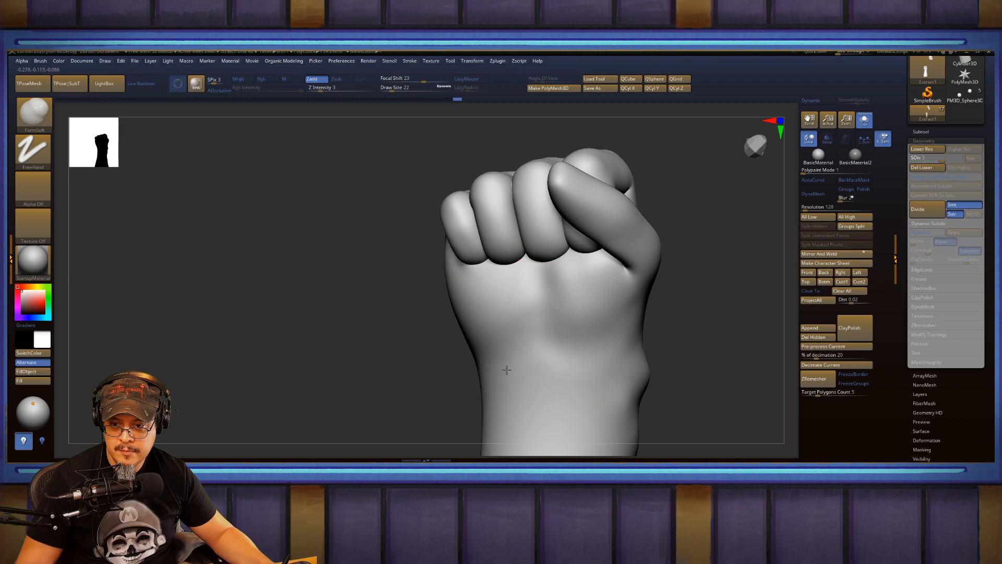
key(shift)
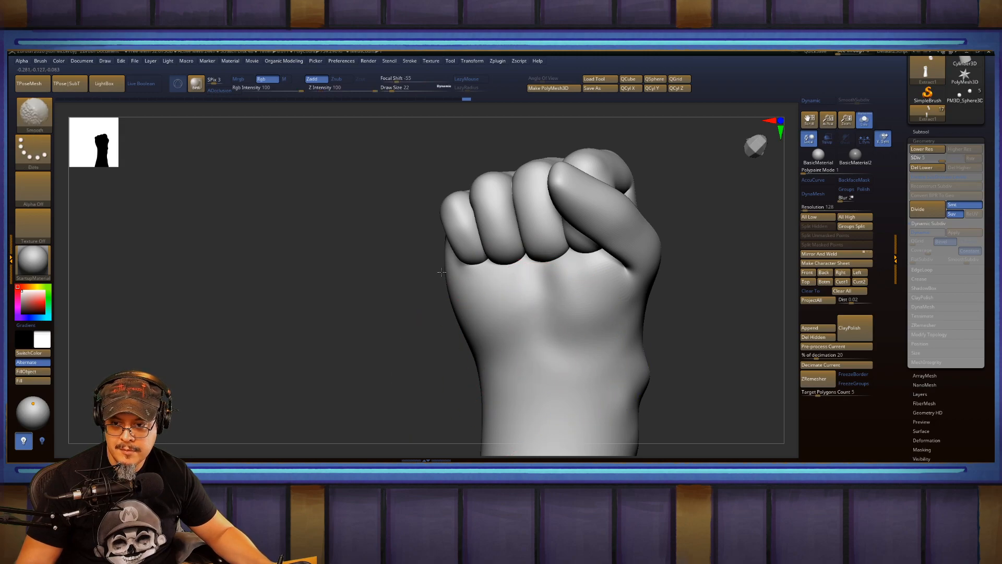
mouse_move(441, 272)
mouse_down()
mouse_move(572, 374)
mouse_move(486, 330)
mouse_move(539, 336)
mouse_up()
mouse_move(515, 373)
mouse_down()
mouse_move(565, 391)
mouse_move(506, 334)
mouse_up()
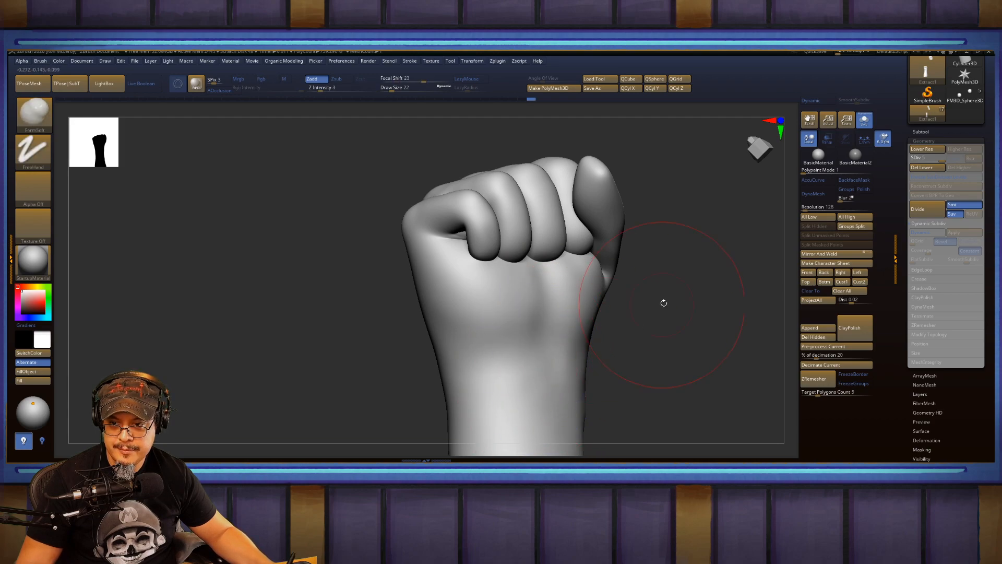
mouse_move(662, 300)
mouse_down()
mouse_move(693, 291)
mouse_move(596, 298)
mouse_move(631, 339)
mouse_move(636, 329)
mouse_up()
key(shift)
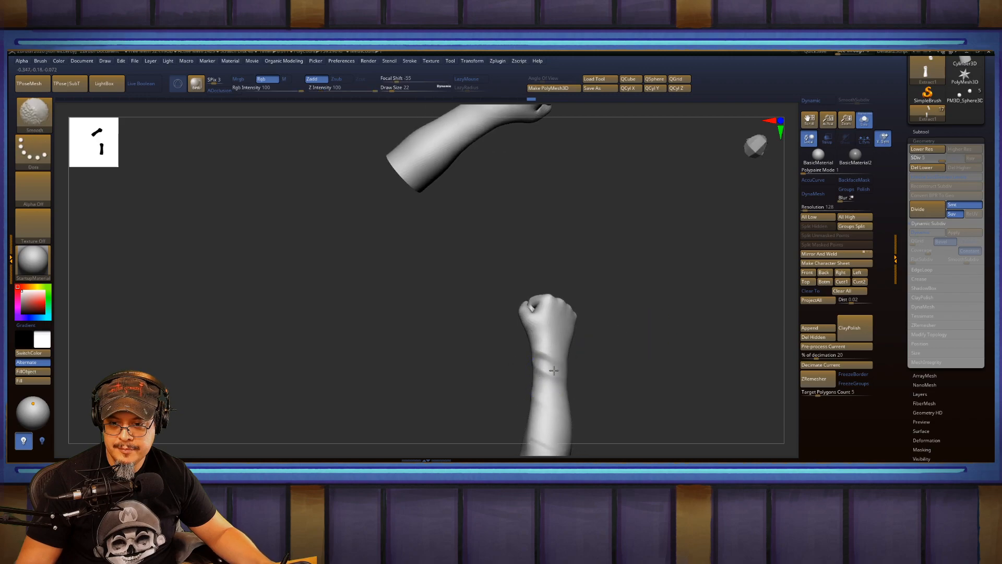
Switch to the Move brush at draw size 12 and adjust and smooth the glove's wrist creases below the thumb.
mouse_move(609, 410)
alt+mouse_down()
mouse_move(621, 277)
mouse_move(651, 403)
mouse_move(642, 329)
mouse_move(608, 311)
mouse_move(667, 358)
mouse_move(699, 454)
alt+mouse_up()
key(shift)
key(shift)
alt+drag(651, 327, 634, 282)
key(b)
key(m)
key(v)
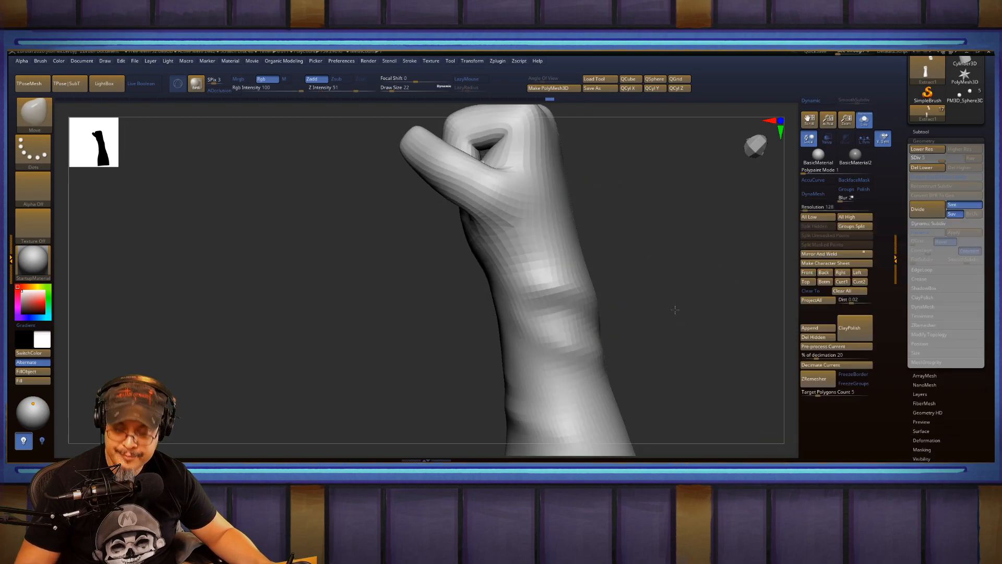
drag(674, 309, 664, 329)
key(s)
drag(542, 298, 566, 306)
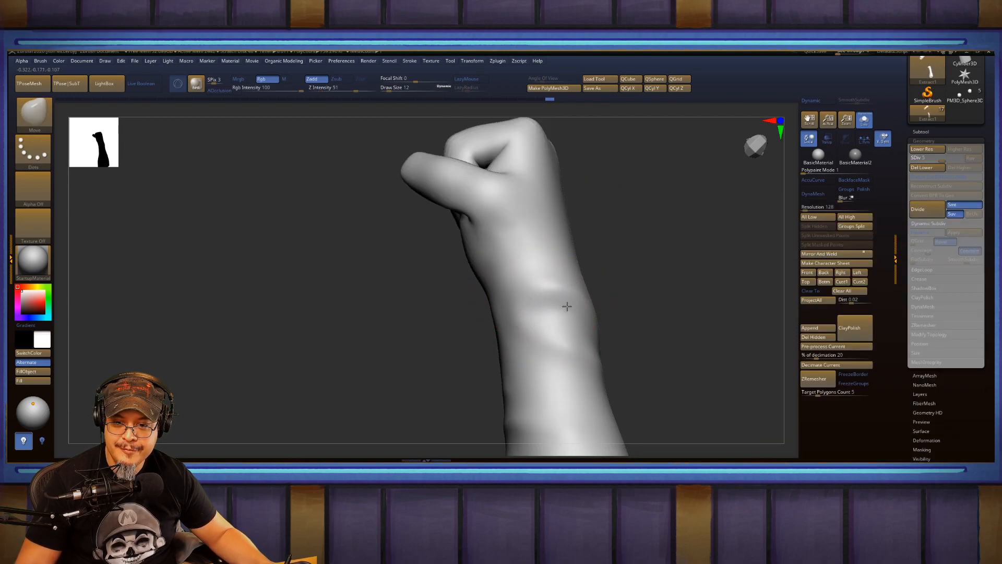
key(shift)
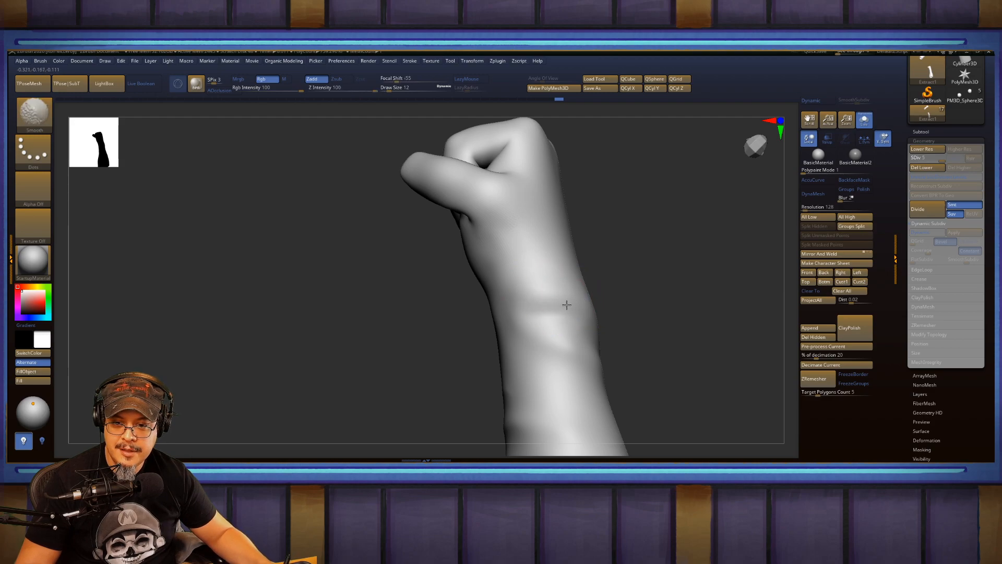
drag(647, 354, 572, 346)
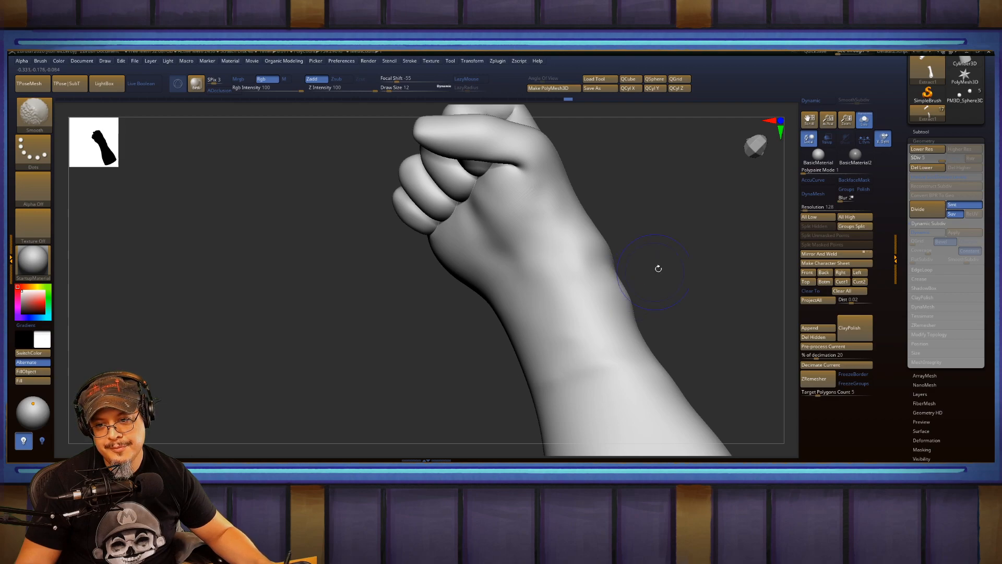
Refine and smooth the base of the thumb where it meets the gloved wrist.
mouse_move(658, 268)
mouse_down()
mouse_move(700, 311)
mouse_move(703, 246)
mouse_move(668, 266)
mouse_move(666, 282)
mouse_move(691, 253)
mouse_move(614, 287)
mouse_move(625, 286)
mouse_move(597, 282)
mouse_move(517, 326)
mouse_move(609, 333)
mouse_up()
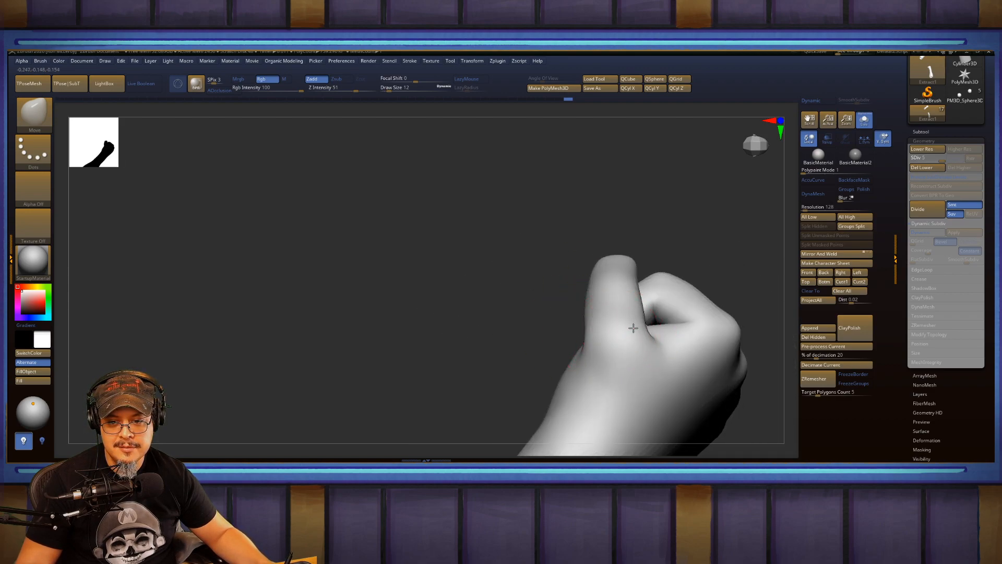
key(shift)
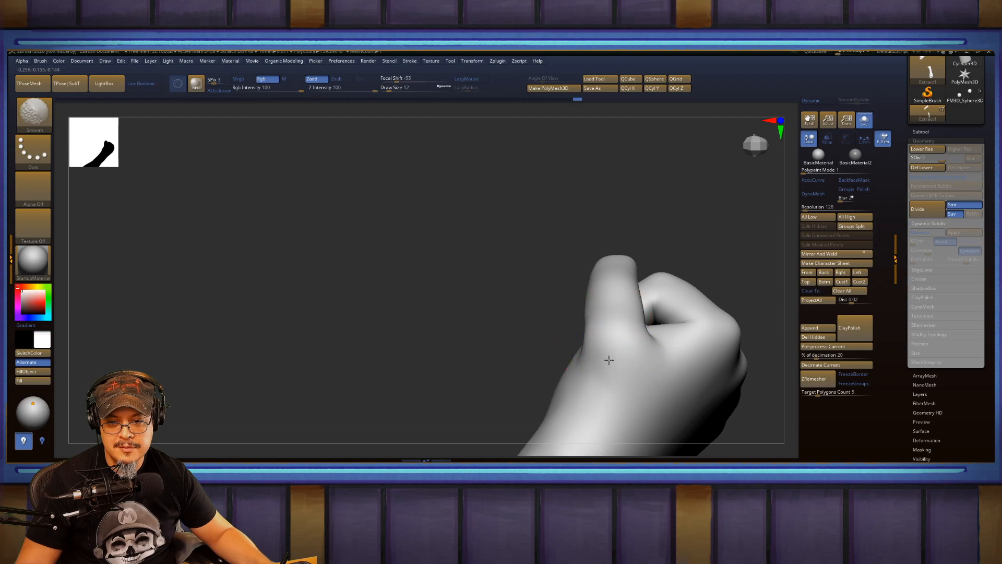
mouse_move(524, 282)
mouse_down()
mouse_move(532, 291)
mouse_move(501, 295)
mouse_move(584, 282)
mouse_up()
drag(665, 293, 658, 273)
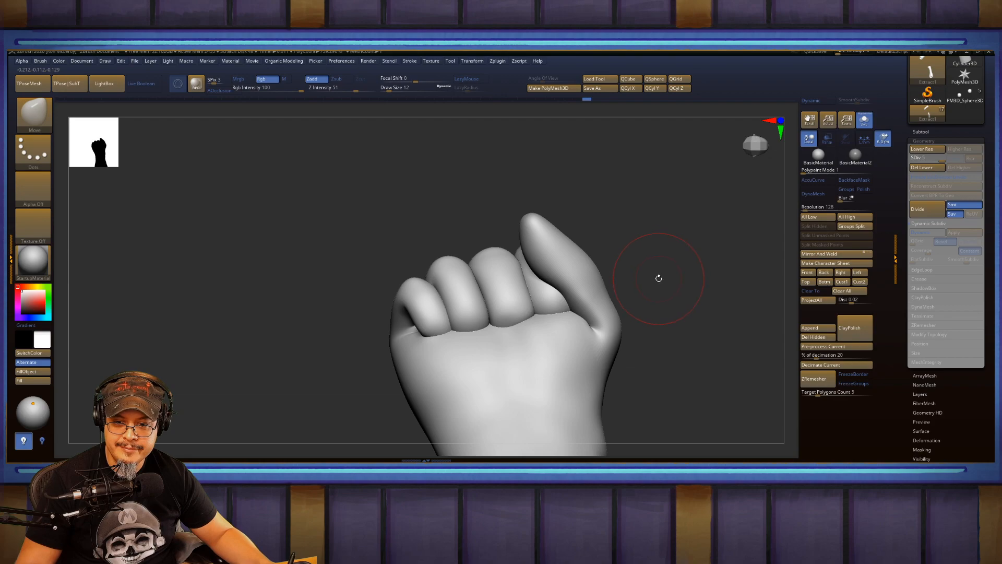
Lower the gloves to subdivision level 1 and display their polyframe.
key(shift)
key(shift+d)
key(shift+d)
key(shift+d)
key(shift+d)
key(shift+f)
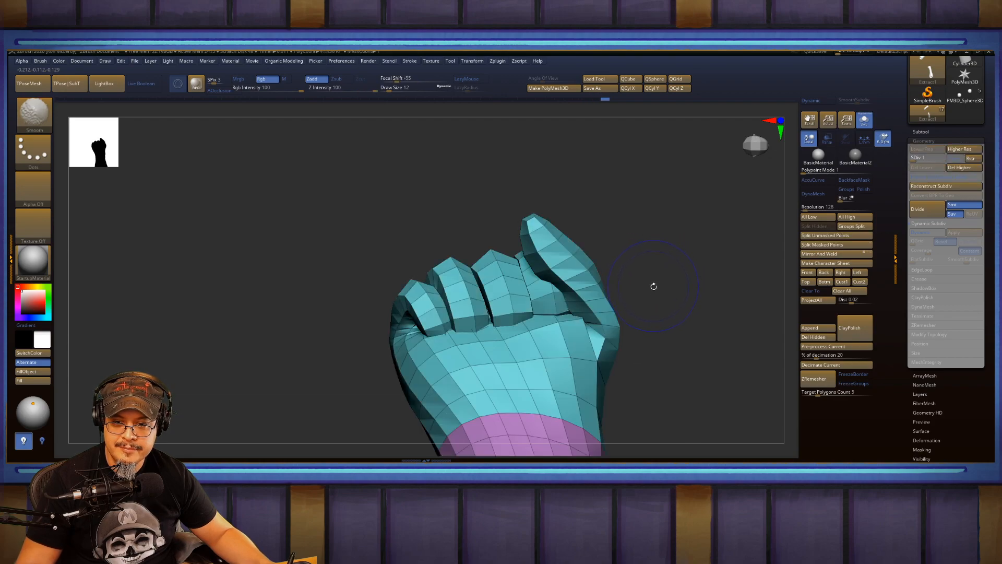
Mask the glove with a topological transpose mask, leaving only the thumb editable.
key(w)
ctrl+drag(602, 346, 599, 298)
key(q)
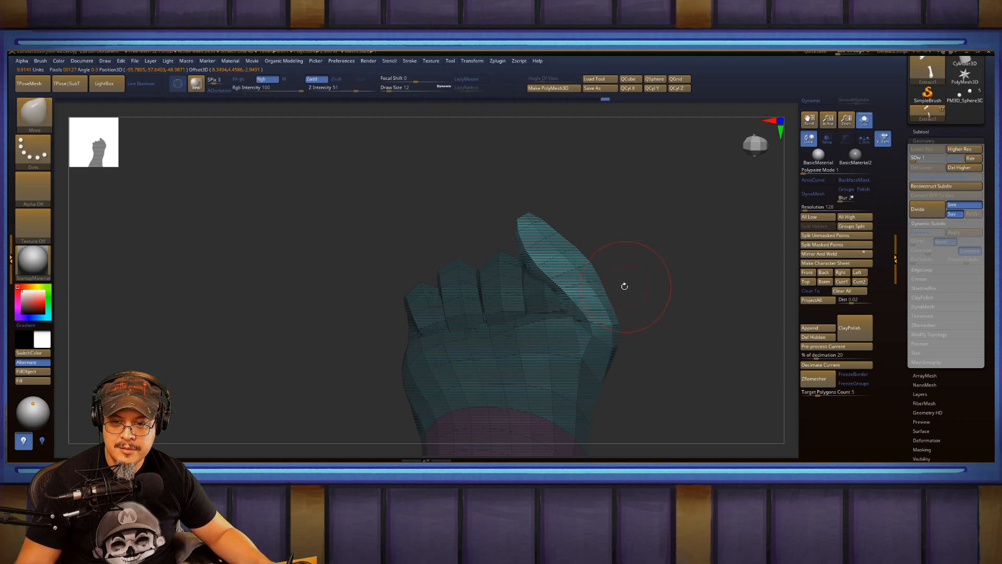
drag(631, 262, 656, 261)
Reshape and slim the unmasked thumb with the Move brush, using draw sizes 23, 14 and 8.
key(s)
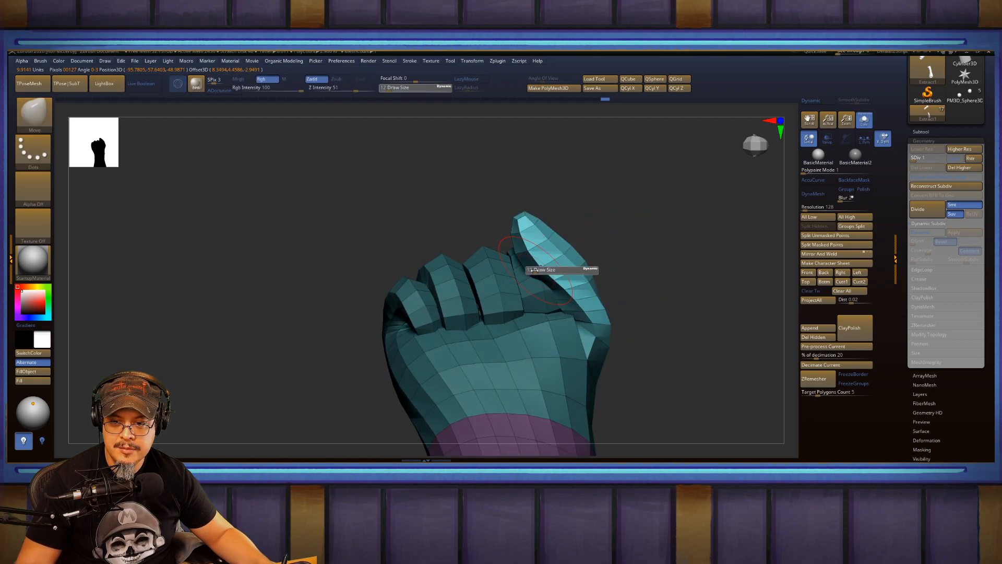
drag(539, 271, 544, 258)
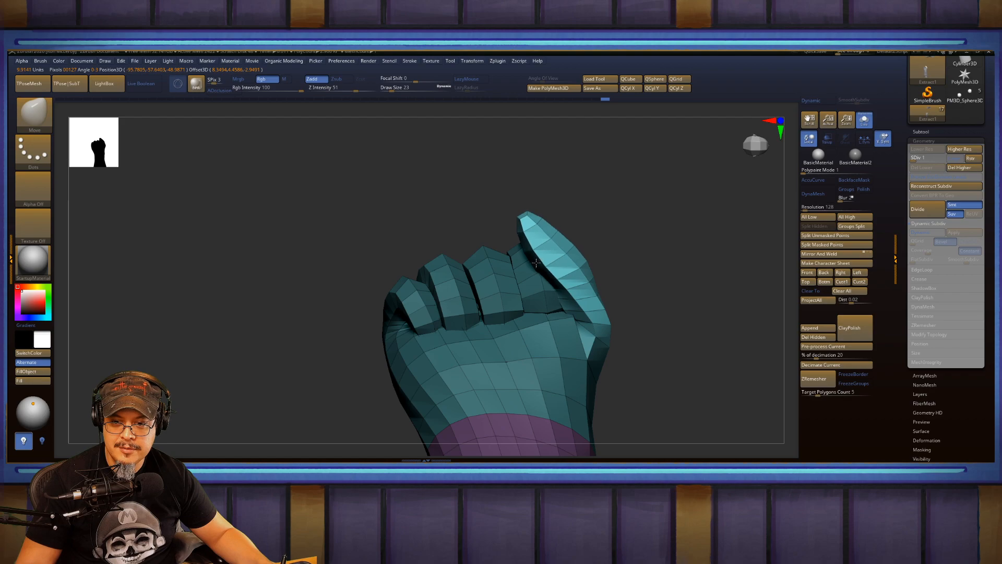
mouse_move(684, 268)
mouse_down()
mouse_move(620, 257)
mouse_move(716, 280)
mouse_move(510, 311)
mouse_move(619, 264)
mouse_move(582, 237)
mouse_up()
key(s)
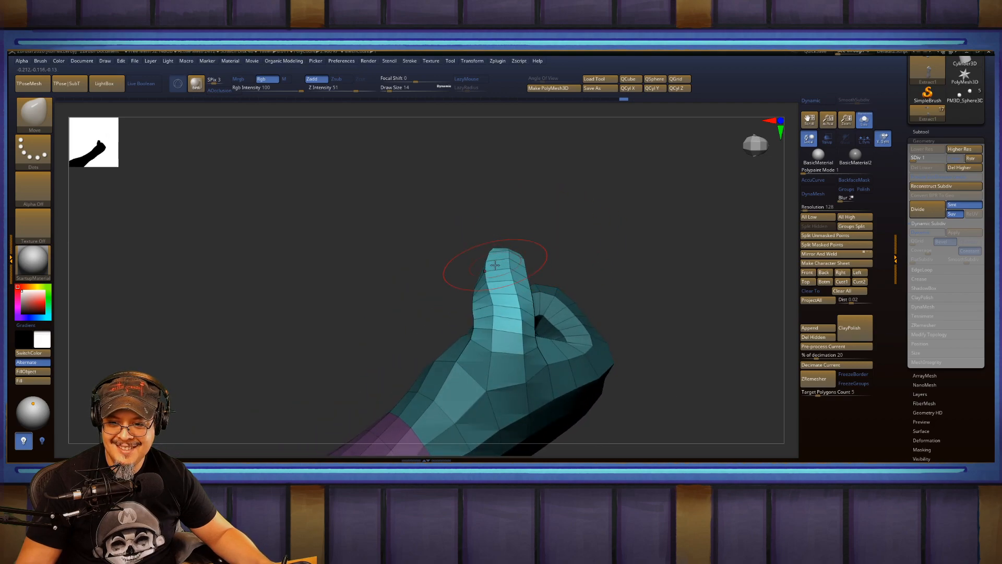
drag(495, 265, 505, 264)
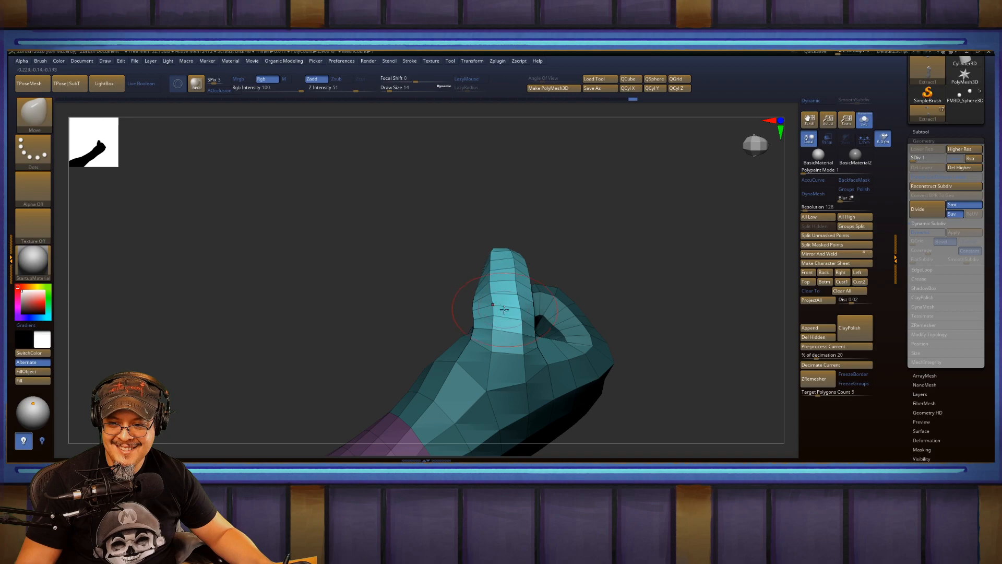
key(bracketleft)
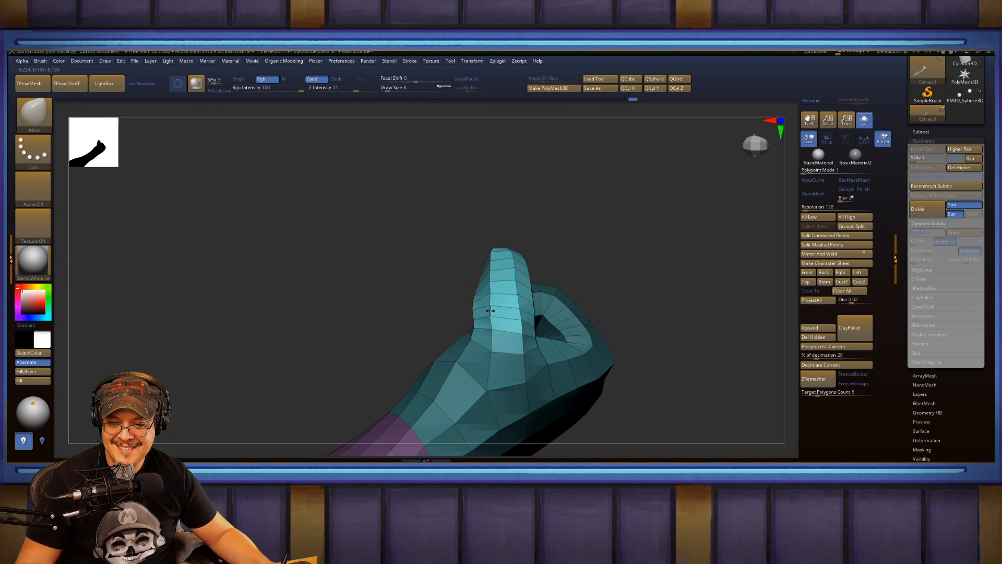
drag(592, 244, 544, 284)
Set the draw size to 22, frame both gloves, try isolating the cuff polygroups, and clear the mask.
key(s)
key(ctrl)
key(f)
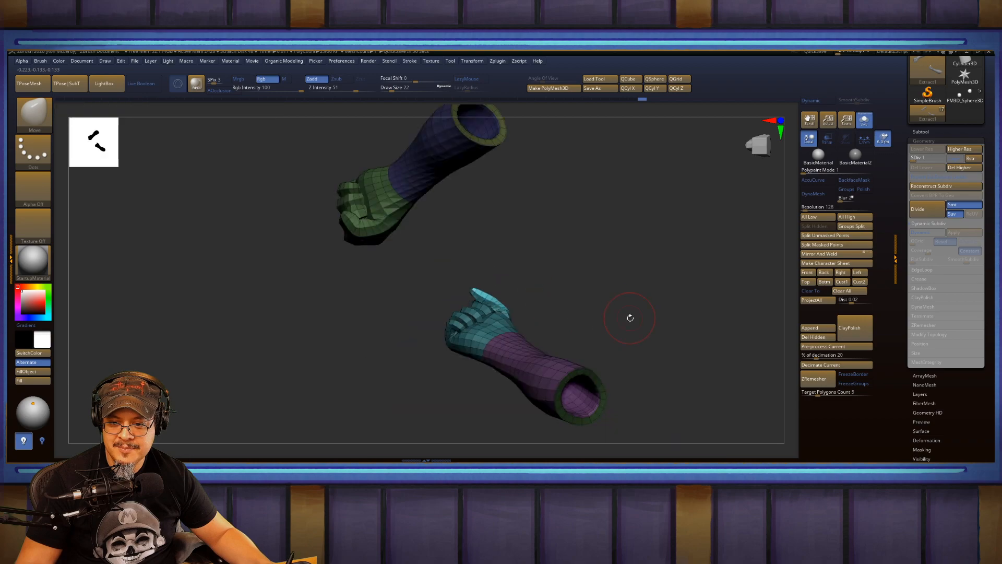
ctrl+shift+click(565, 358)
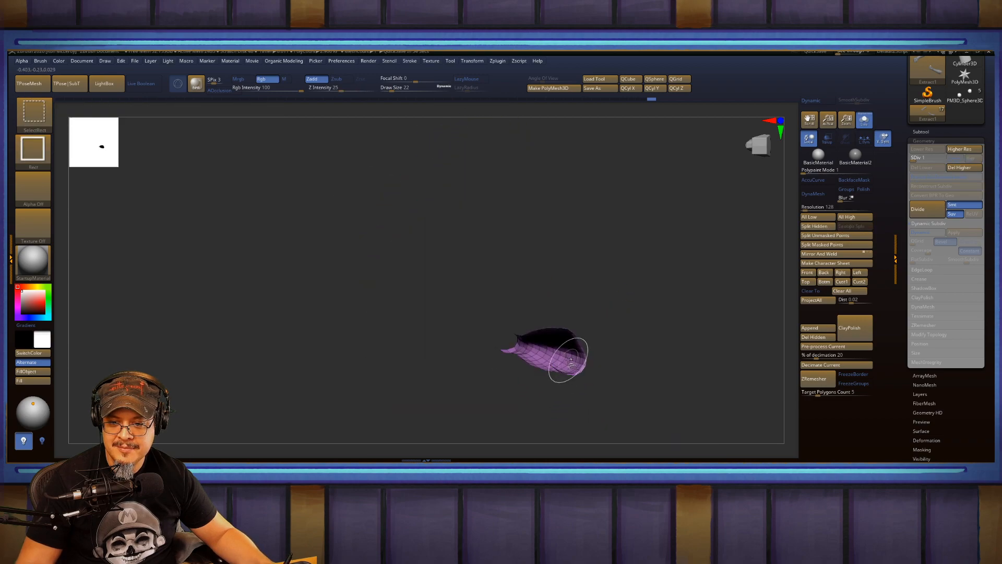
ctrl+shift+click(567, 357)
drag(658, 310, 626, 313)
key(ctrl+shift)
drag(666, 306, 659, 366)
ctrl+alt+shift+click(615, 288)
mouse_move(665, 284)
mouse_down()
mouse_move(684, 280)
mouse_move(659, 282)
mouse_up()
key(ctrl+shift)
mouse_move(643, 328)
mouse_down()
mouse_move(724, 355)
mouse_move(573, 373)
mouse_move(495, 296)
mouse_move(693, 241)
mouse_up()
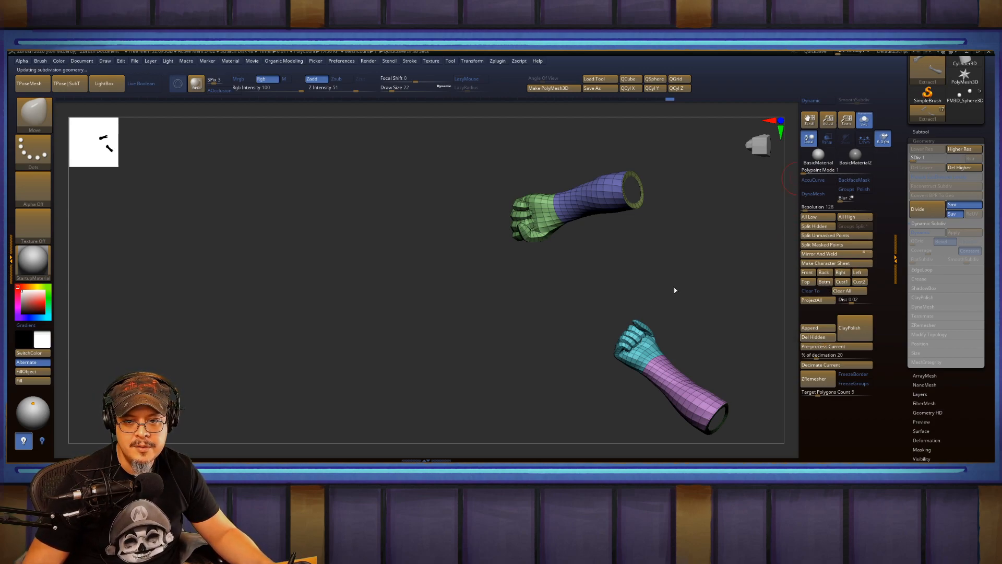
Examine the gloves at higher subdivision levels and return to level 1.
key(d)
drag(682, 285, 461, 360)
key(d)
key(shift+d)
key(shift+d)
key(shift+d)
key(shift+d)
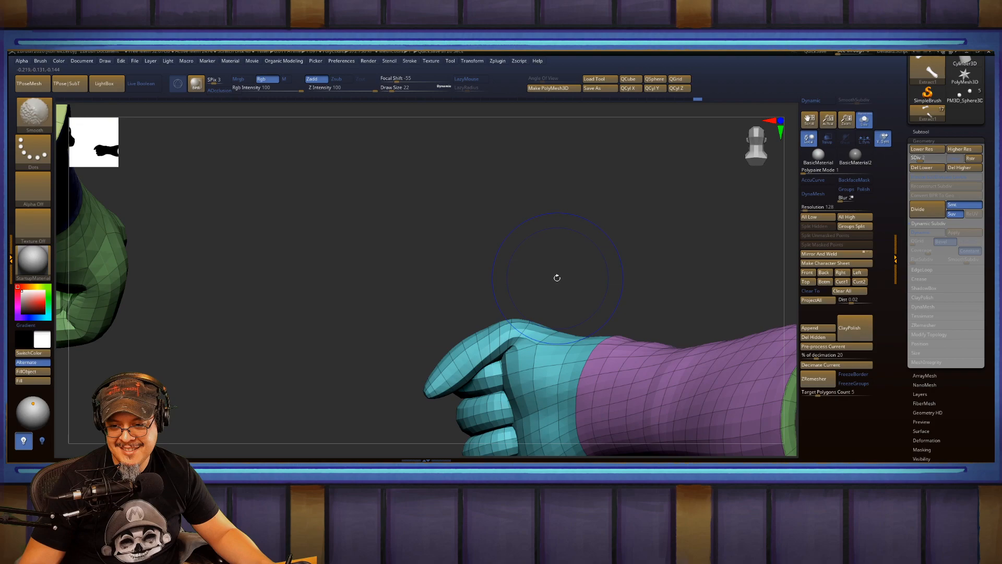
Reshape the glove's thumb and adjacent fingers with the Move brush, using draw sizes 22 and 13.
alt+drag(555, 284, 668, 246)
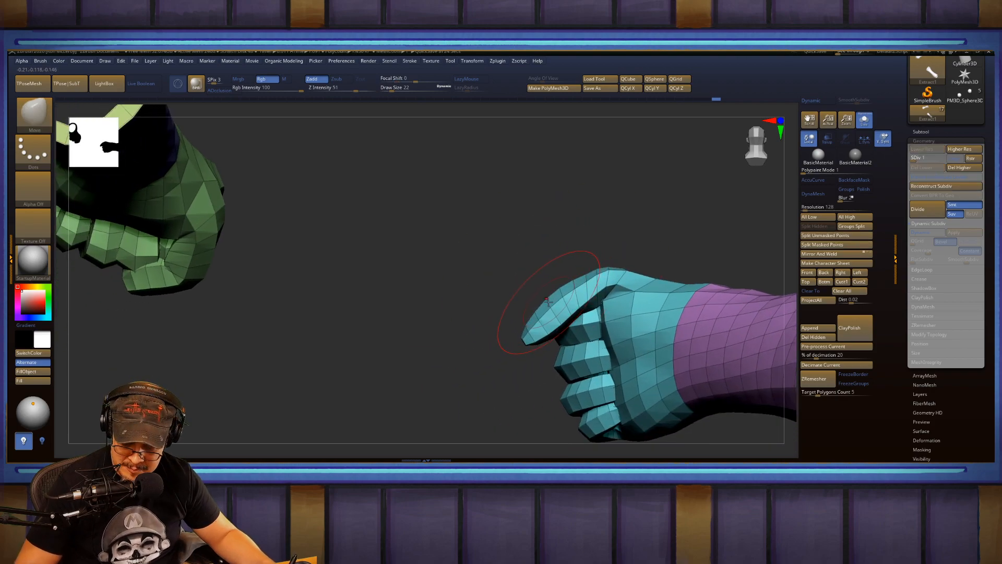
key(b)
key(m)
key(v)
mouse_move(455, 299)
mouse_down()
mouse_move(599, 324)
mouse_move(589, 331)
mouse_up()
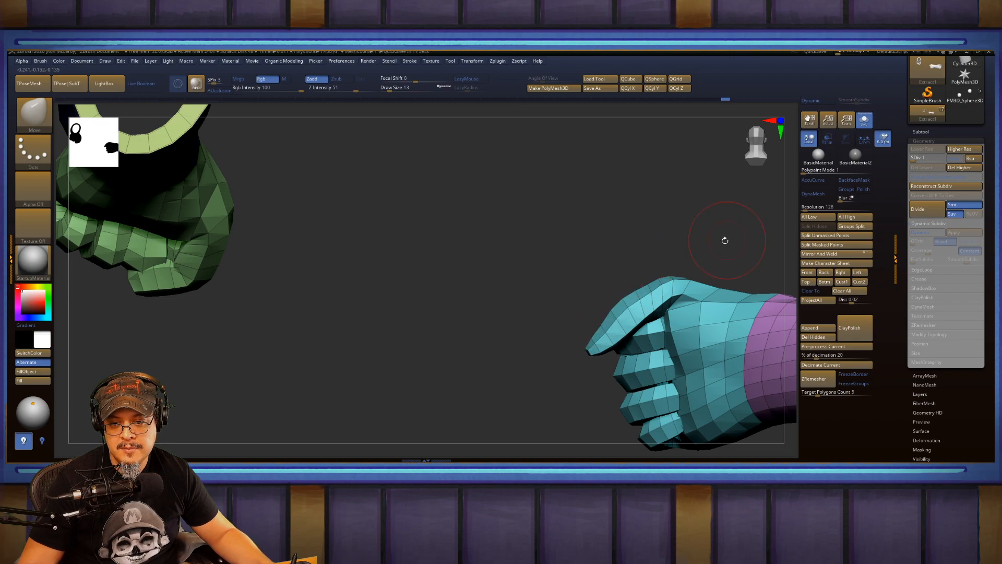
drag(725, 240, 719, 298)
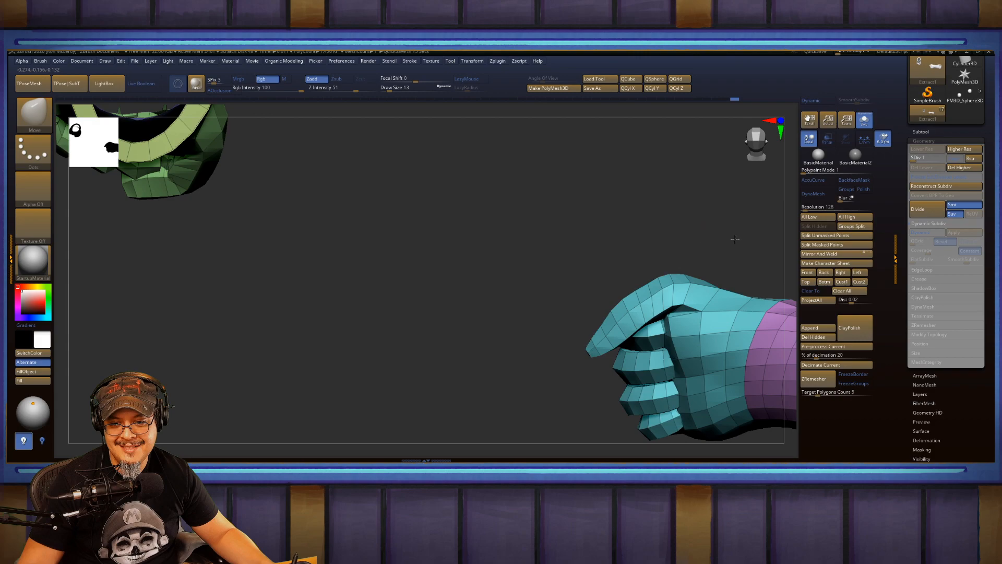
drag(735, 239, 719, 287)
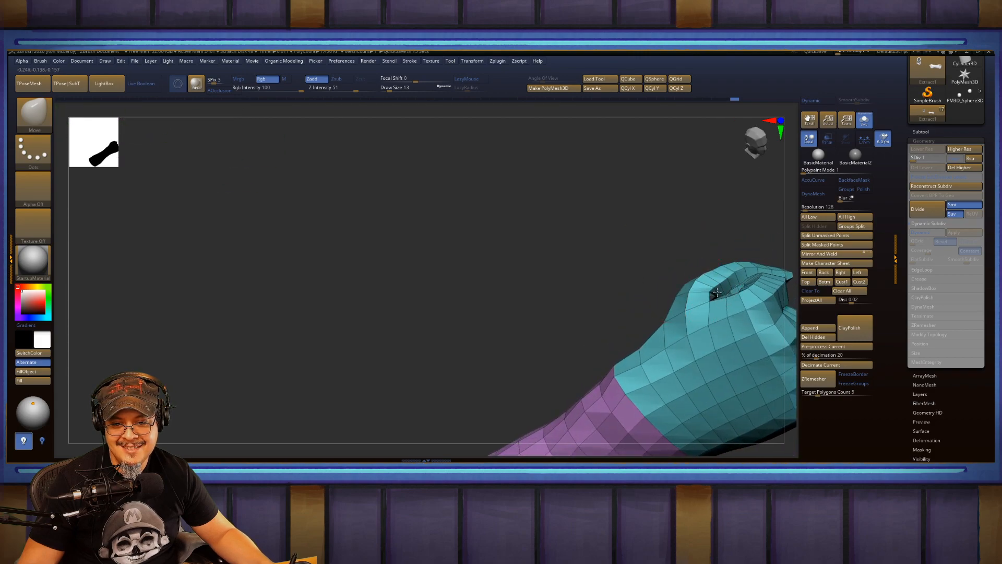
Adjust the fist's knuckles and curled fingers from the back and front with the Move brush at draw size 13.
drag(653, 273, 443, 277)
drag(678, 282, 581, 256)
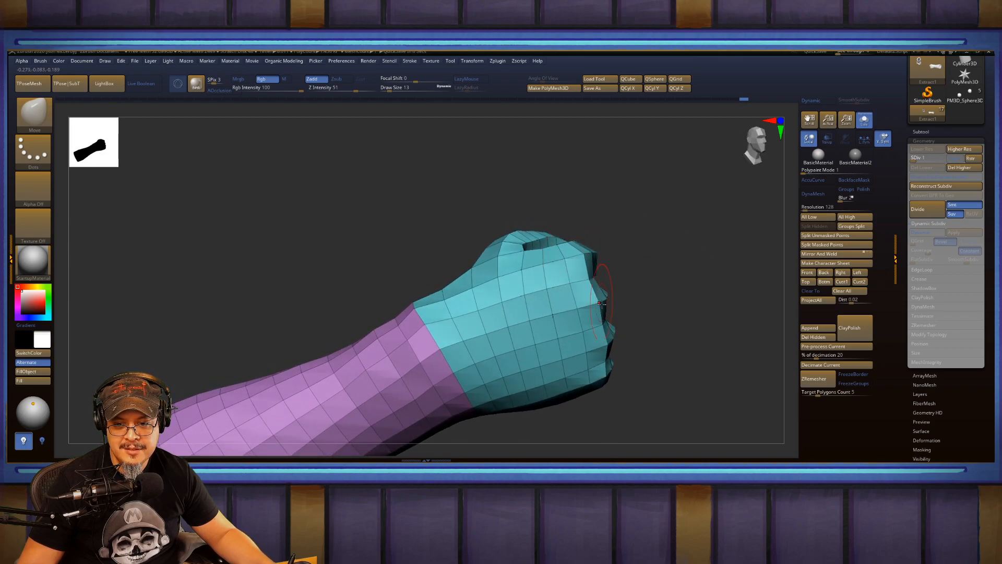
drag(659, 363, 675, 264)
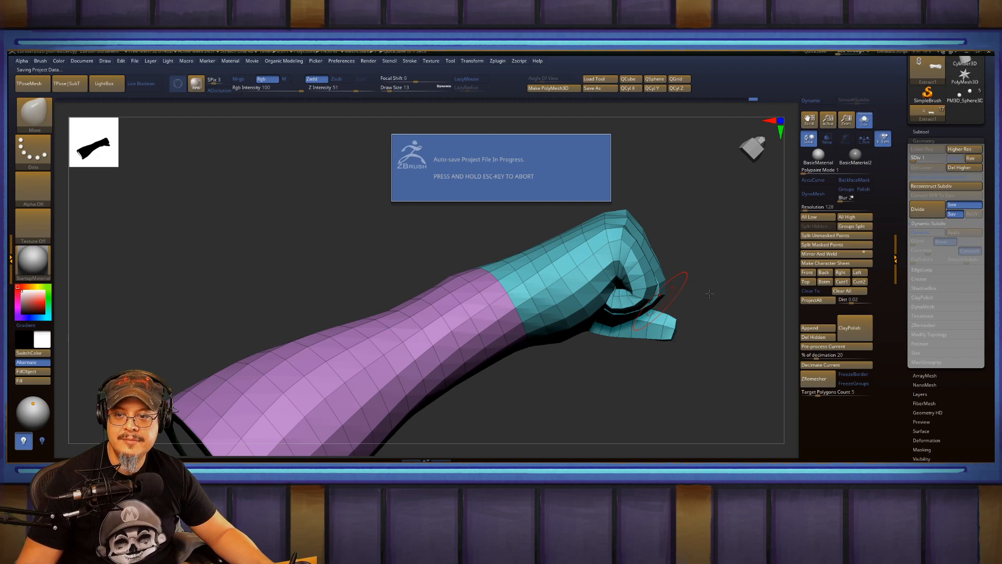
drag(718, 289, 685, 293)
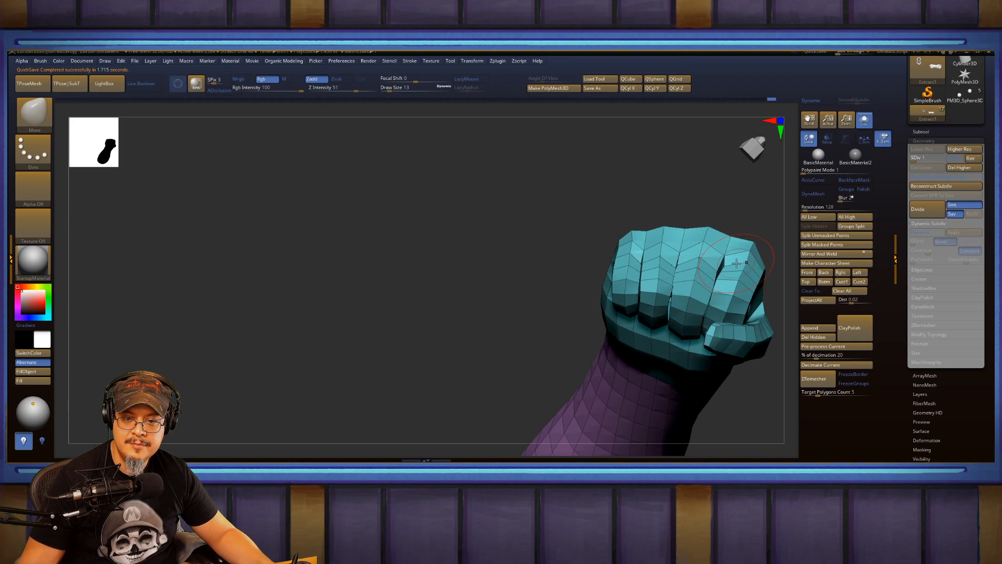
drag(740, 291, 734, 276)
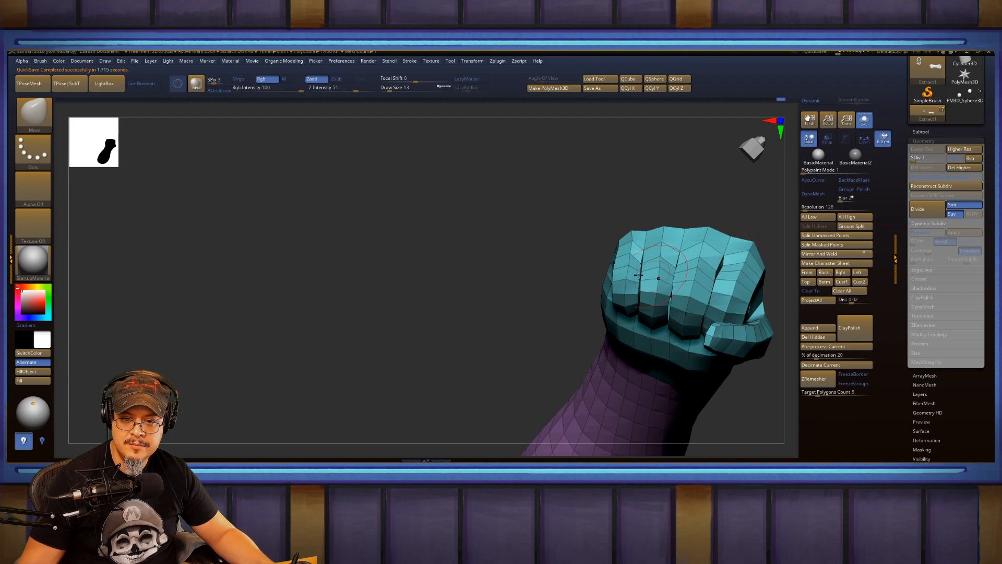
drag(491, 297, 539, 304)
Raise the gloves to subdivision level 5 and turn off Solo mode to show the whole statue.
key(f)
mouse_move(617, 303)
mouse_down()
mouse_move(585, 335)
mouse_move(579, 330)
mouse_up()
key(ctrl+shift)
key(d)
key(d)
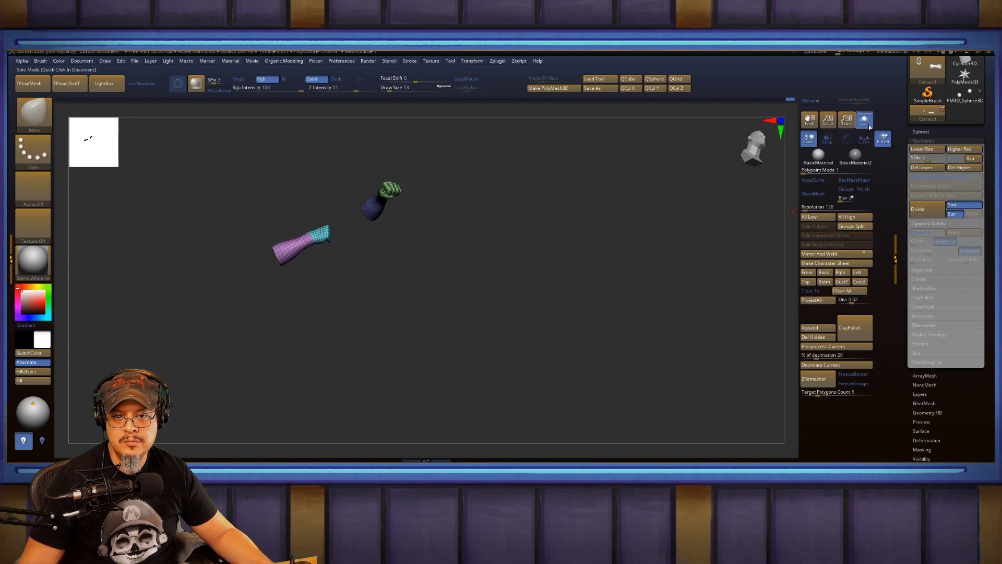
click(865, 121)
mouse_move(628, 262)
mouse_down()
mouse_move(644, 228)
mouse_move(643, 273)
mouse_move(621, 253)
mouse_move(662, 293)
mouse_move(651, 271)
mouse_up()
key(d)
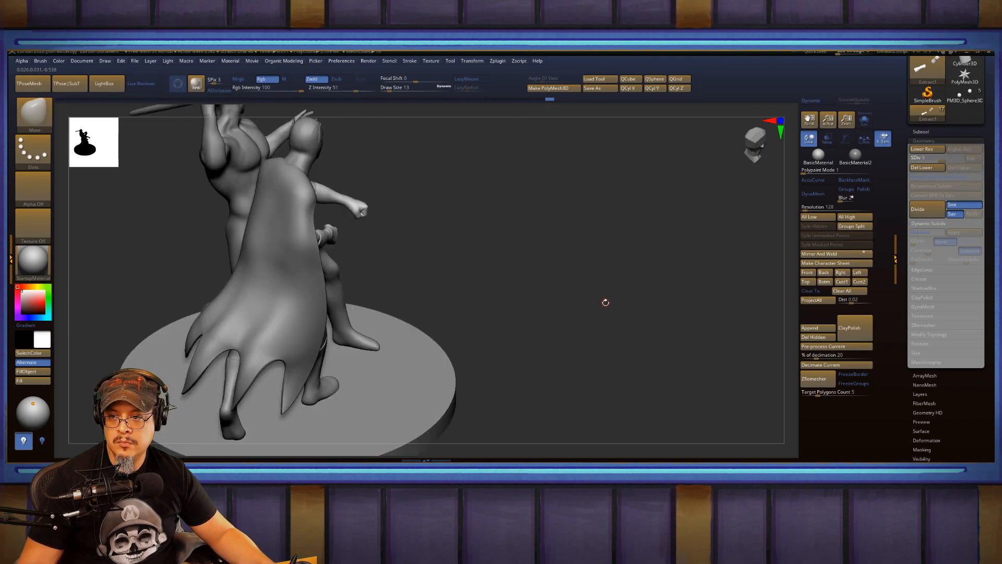
Select Batman's body and fill out the front leg between knee and boot with the FormSoft brush at draw size 49.
mouse_move(605, 302)
mouse_down()
mouse_move(599, 273)
mouse_move(637, 315)
mouse_move(637, 331)
mouse_up()
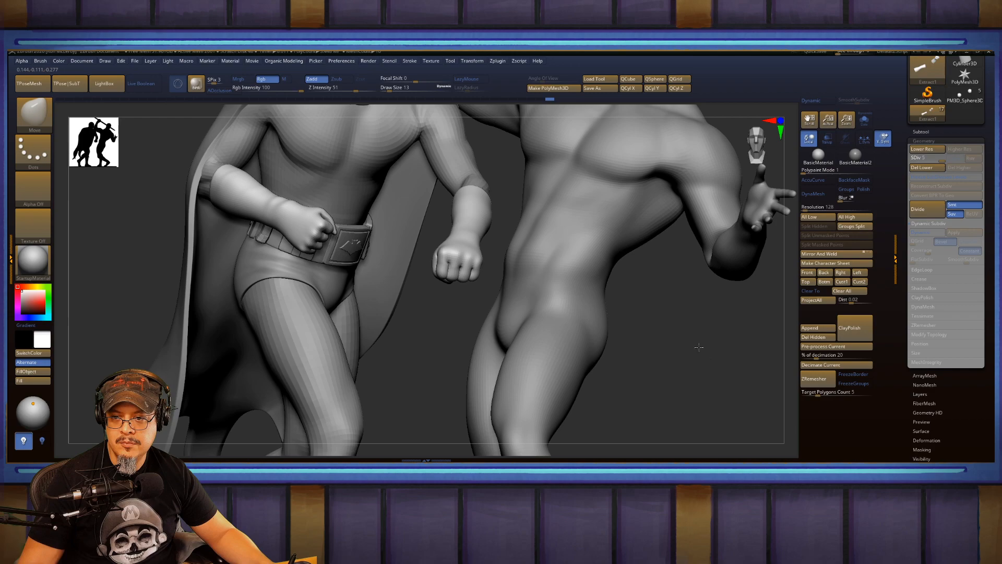
alt+drag(697, 347, 742, 403)
key(f)
key(f)
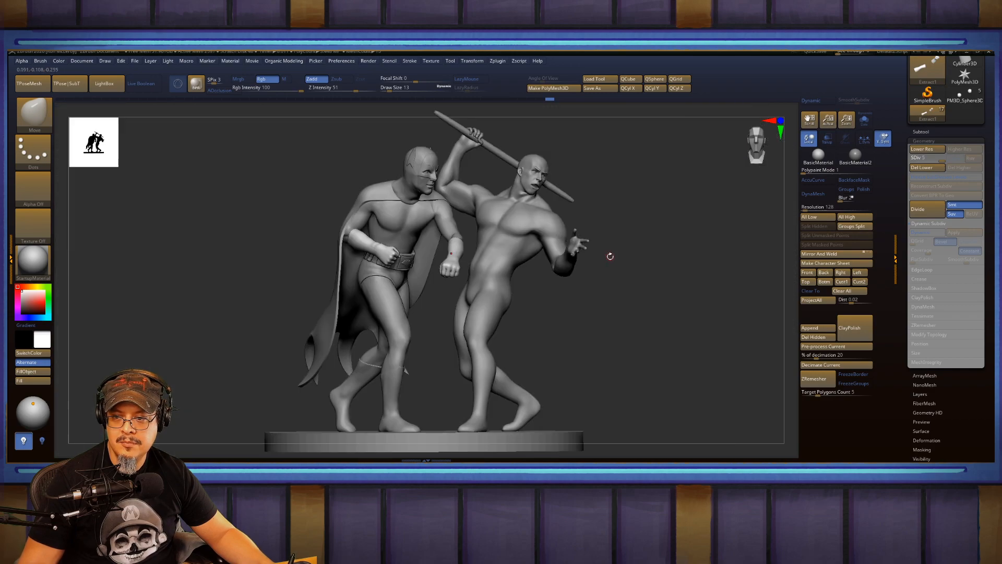
drag(679, 286, 727, 396)
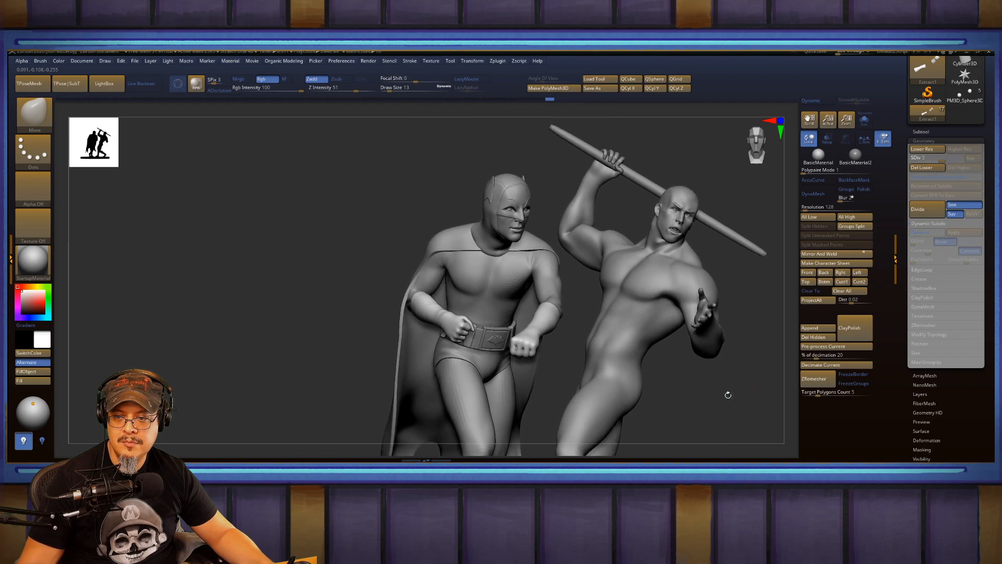
drag(320, 292, 530, 259)
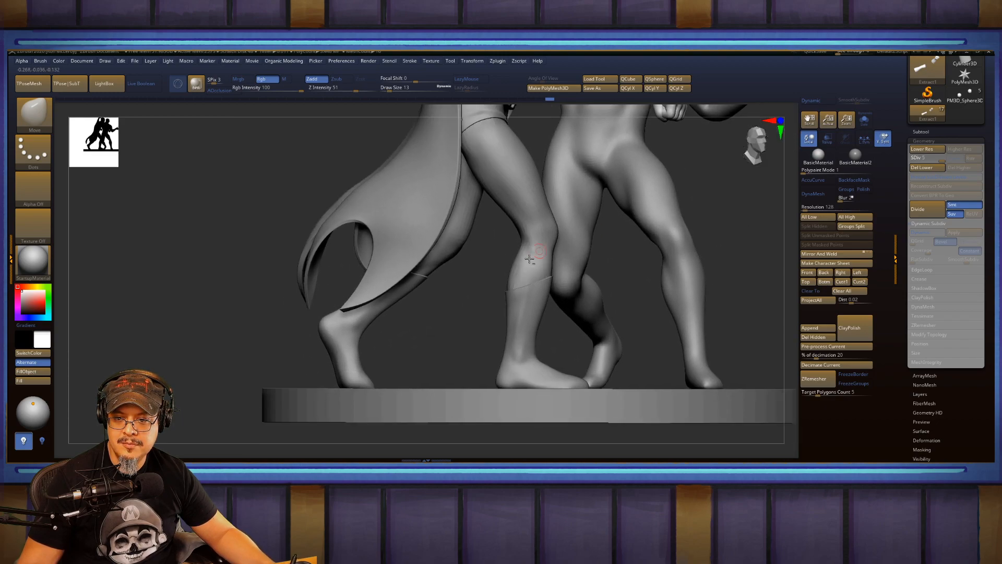
alt+click(532, 269)
key(b)
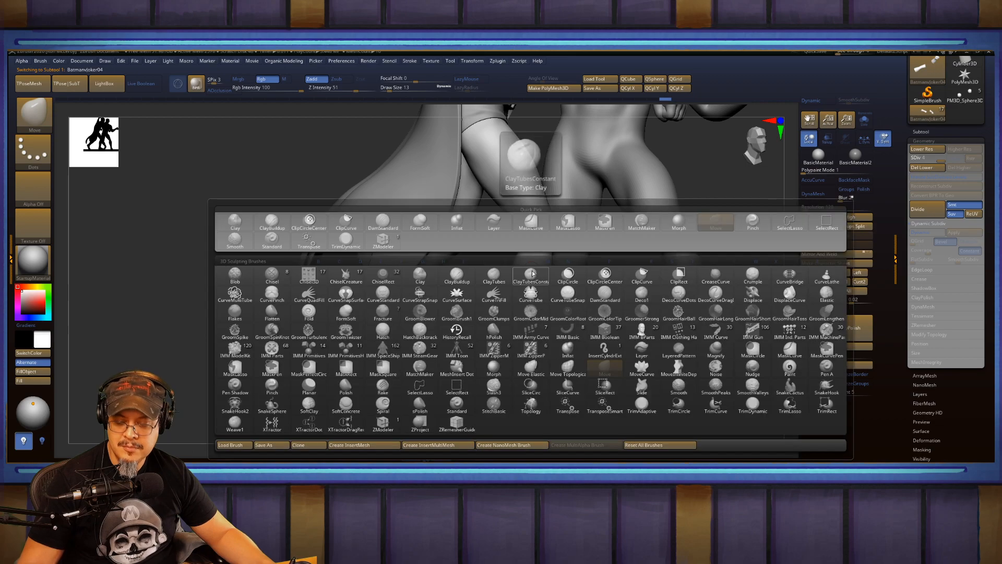
key(f)
key(s)
key(s)
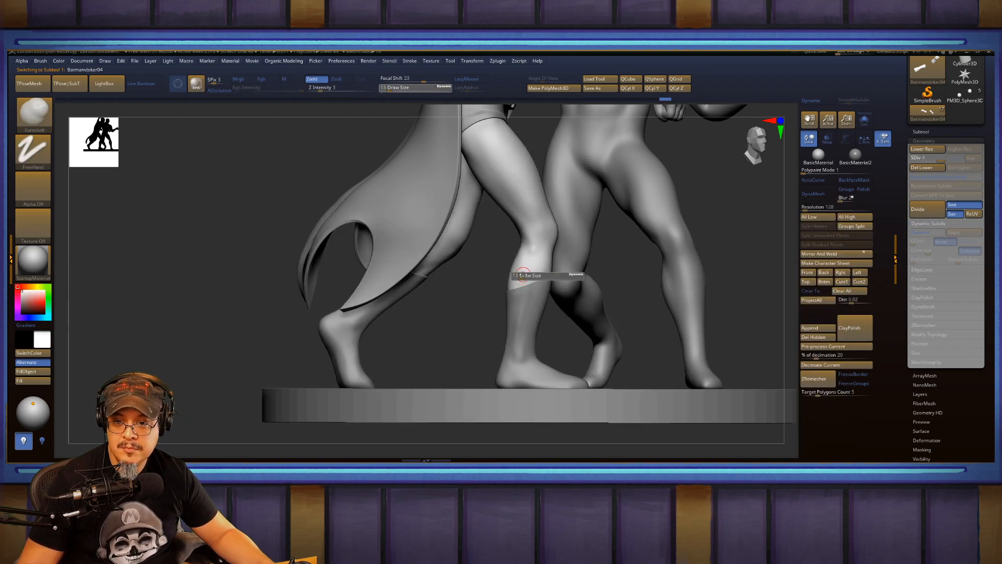
drag(527, 275, 533, 256)
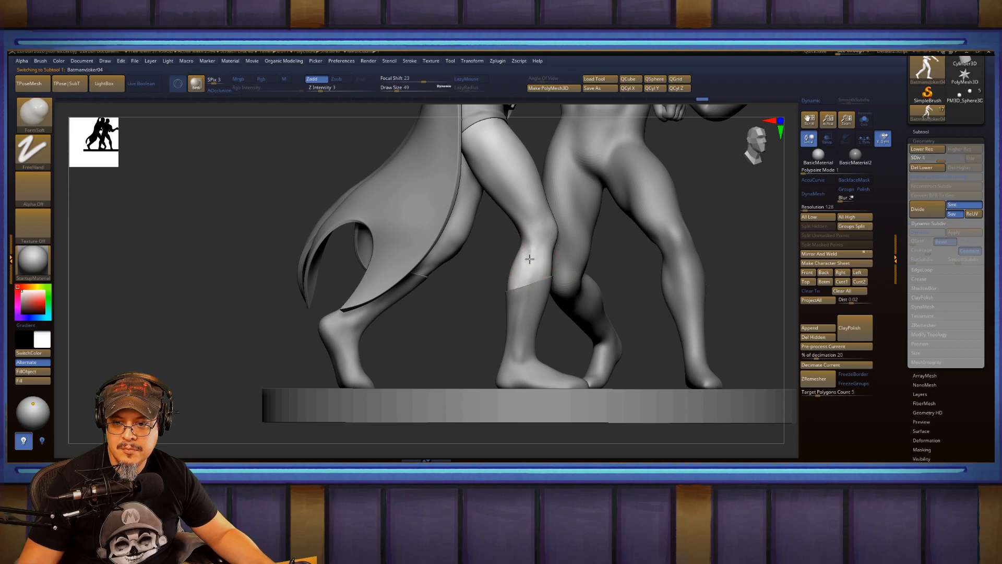
key(shift)
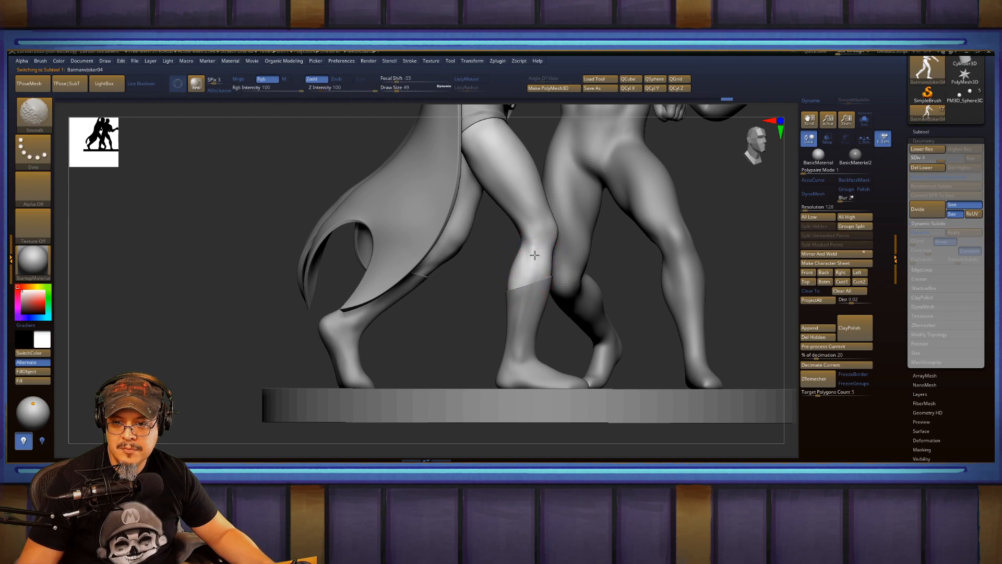
Build up and smooth the outer calf of the front leg just above the boot cuff.
mouse_move(421, 302)
mouse_down()
mouse_move(668, 228)
mouse_move(514, 238)
mouse_move(524, 276)
mouse_up()
key(ctrl)
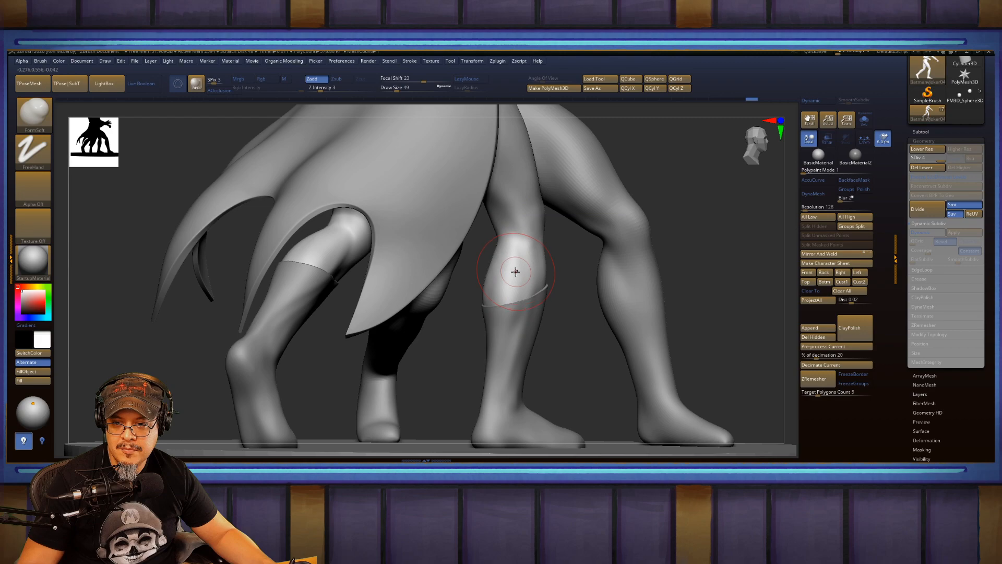
key(shift)
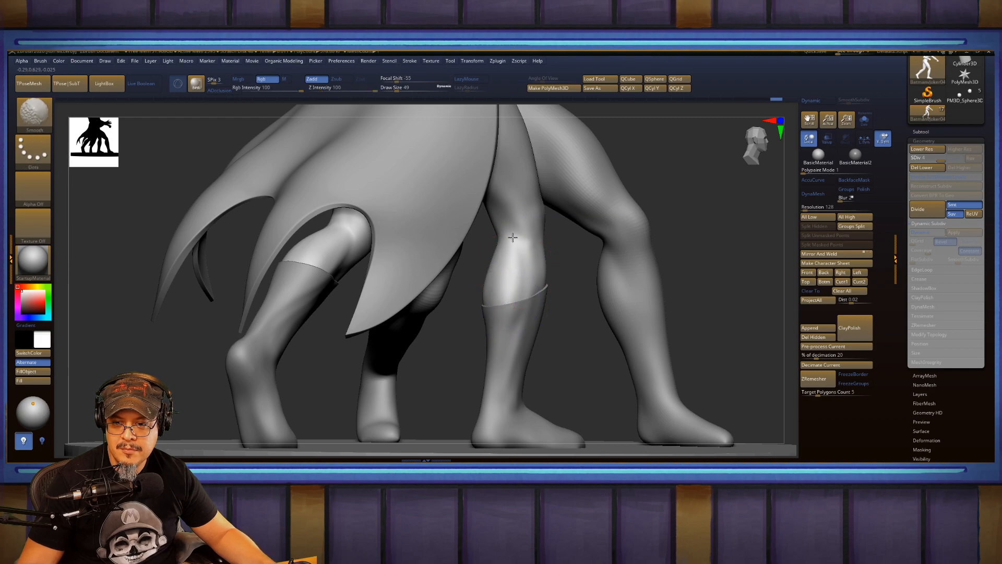
mouse_move(680, 228)
mouse_down()
mouse_move(666, 228)
mouse_move(689, 226)
mouse_up()
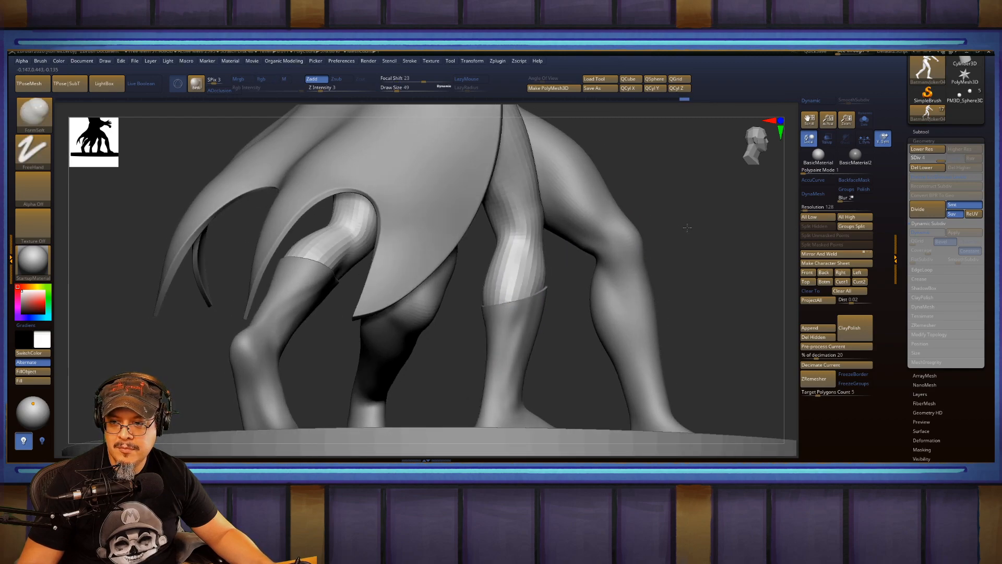
Shape the rear leg above the boot with FormSoft at draw size 94, undo the last stroke, and rework it at draw size 59.
alt+click(334, 250)
key(s)
drag(334, 246, 358, 226)
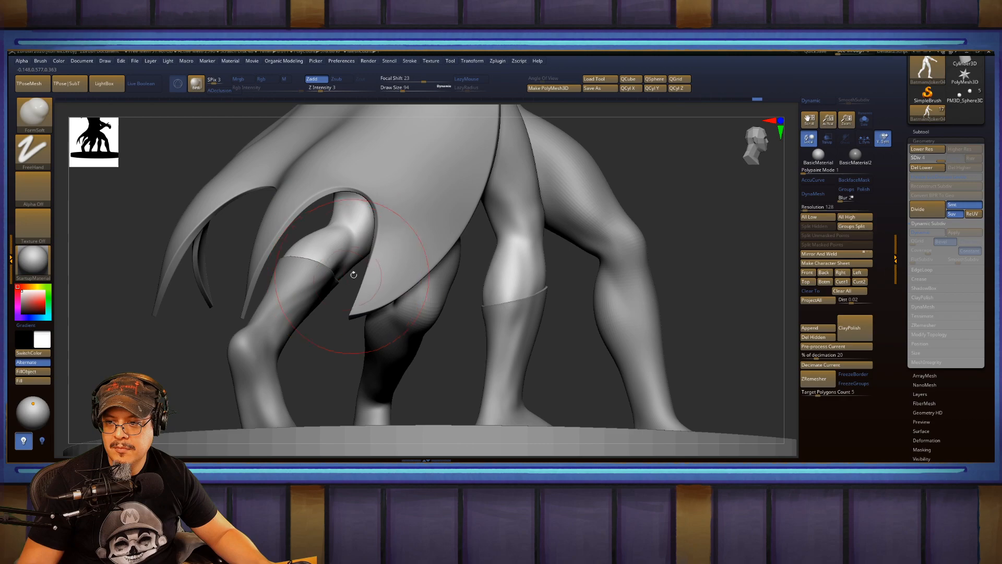
drag(665, 199, 419, 298)
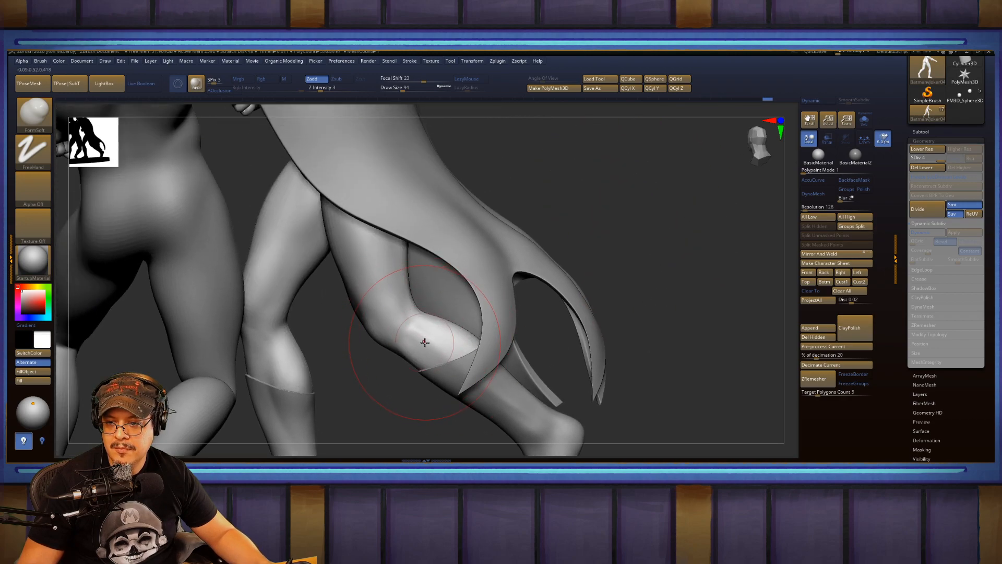
key(ctrl+z)
key(s)
mouse_move(424, 341)
mouse_down()
mouse_move(454, 349)
mouse_move(415, 344)
mouse_move(446, 339)
mouse_up()
mouse_move(644, 242)
mouse_down()
mouse_move(660, 230)
mouse_move(619, 217)
mouse_move(601, 233)
mouse_up()
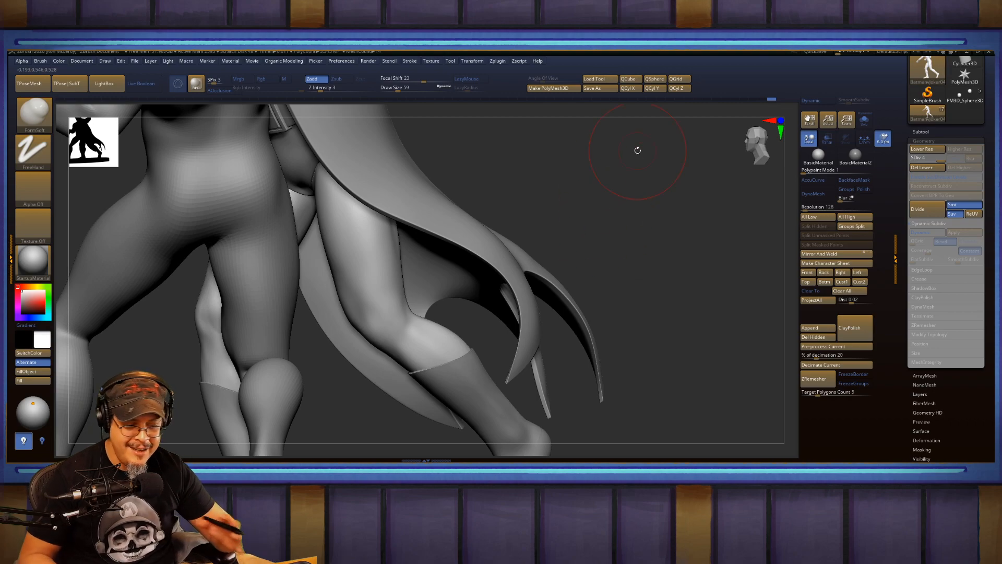
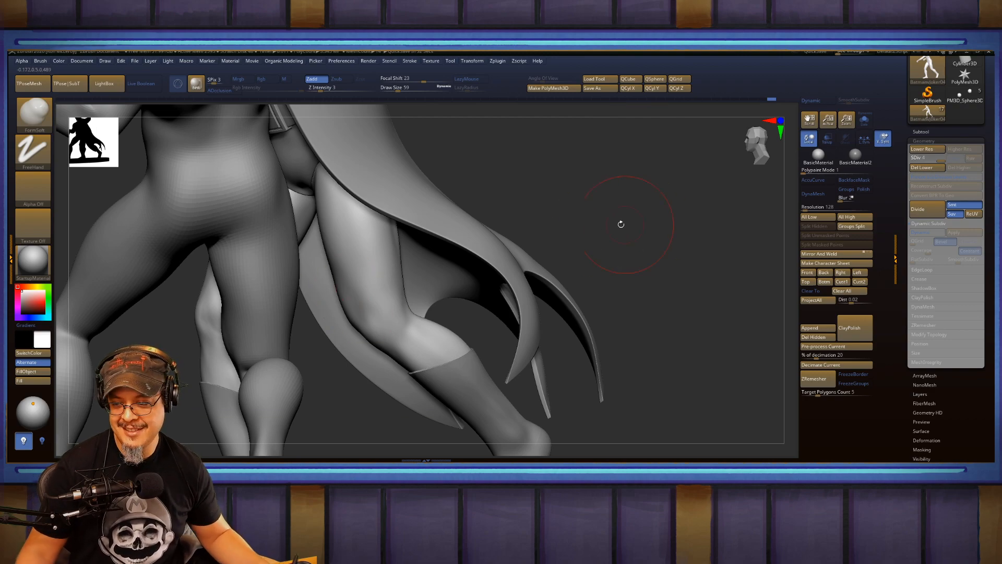
Refine Batman's knees and front thigh with FormSoft at draw size 59 and smooth the forms.
mouse_move(619, 224)
mouse_down()
mouse_move(581, 226)
mouse_move(624, 264)
mouse_move(622, 215)
mouse_move(654, 245)
mouse_move(652, 229)
mouse_move(667, 221)
mouse_move(411, 271)
mouse_up()
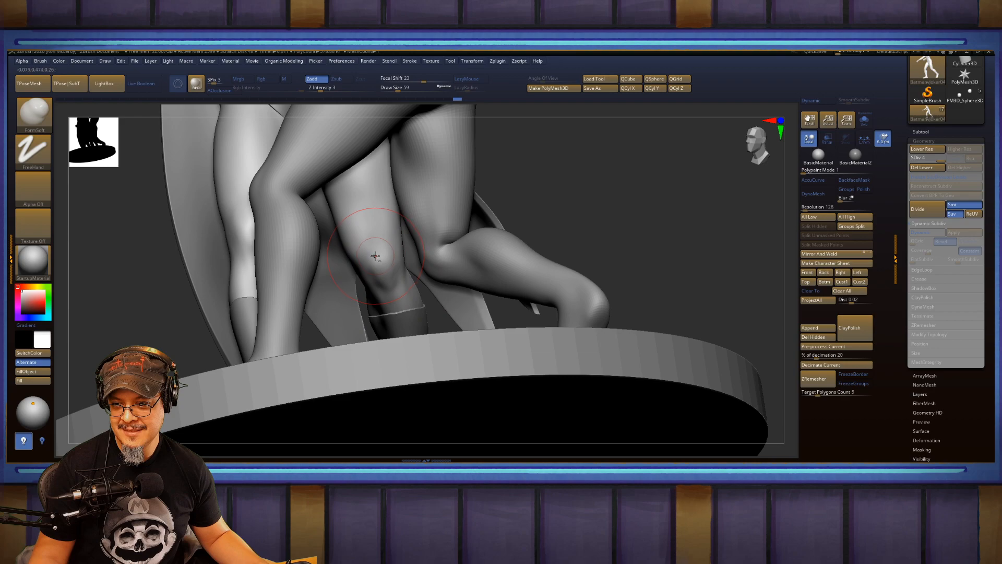
mouse_move(613, 185)
mouse_down()
mouse_move(621, 202)
mouse_move(650, 211)
mouse_up()
mouse_move(302, 262)
mouse_down()
mouse_move(288, 249)
mouse_move(290, 219)
mouse_up()
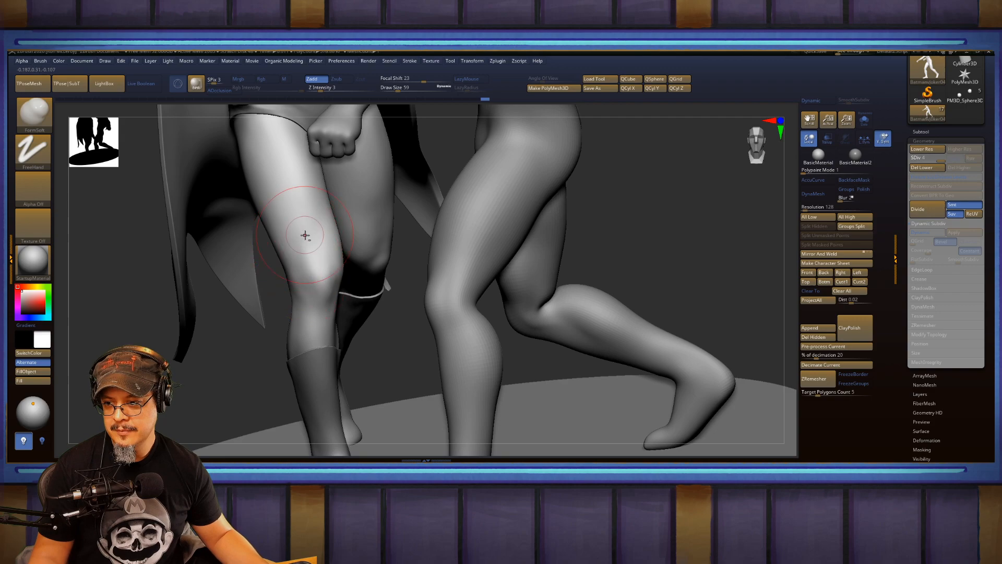
shift+drag(304, 250, 290, 239)
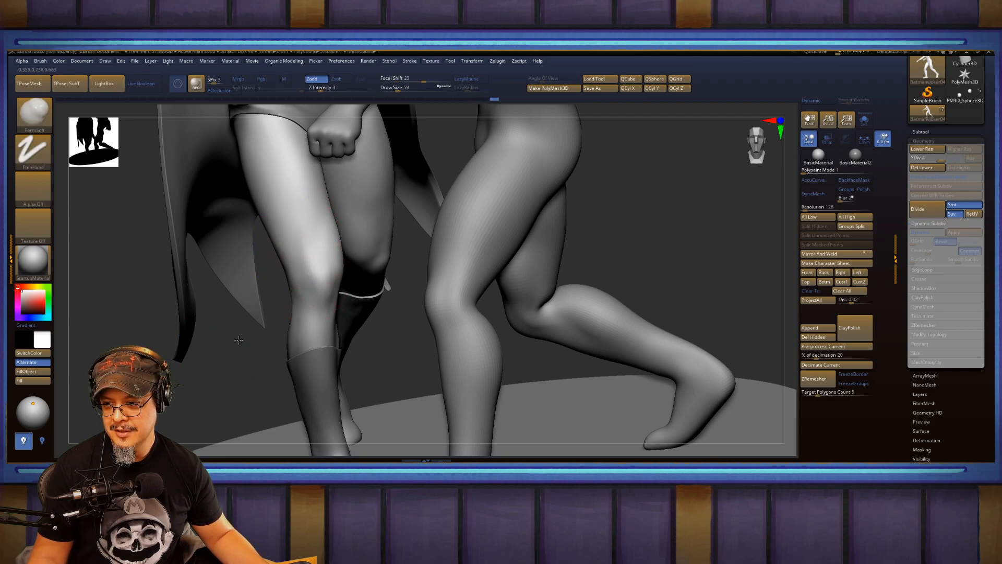
drag(210, 329, 252, 338)
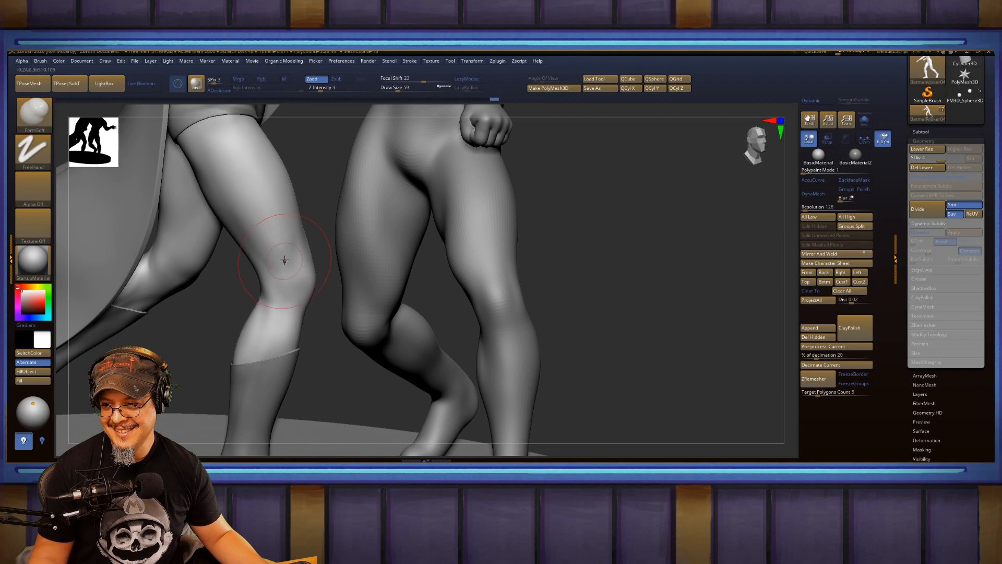
key(shift)
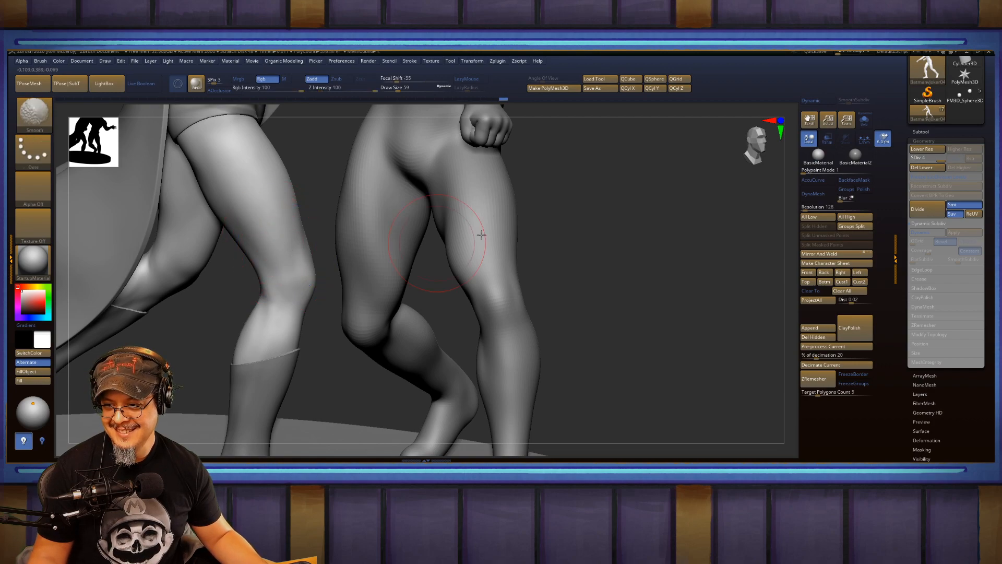
mouse_move(587, 226)
mouse_down()
mouse_move(564, 240)
mouse_move(606, 142)
mouse_up()
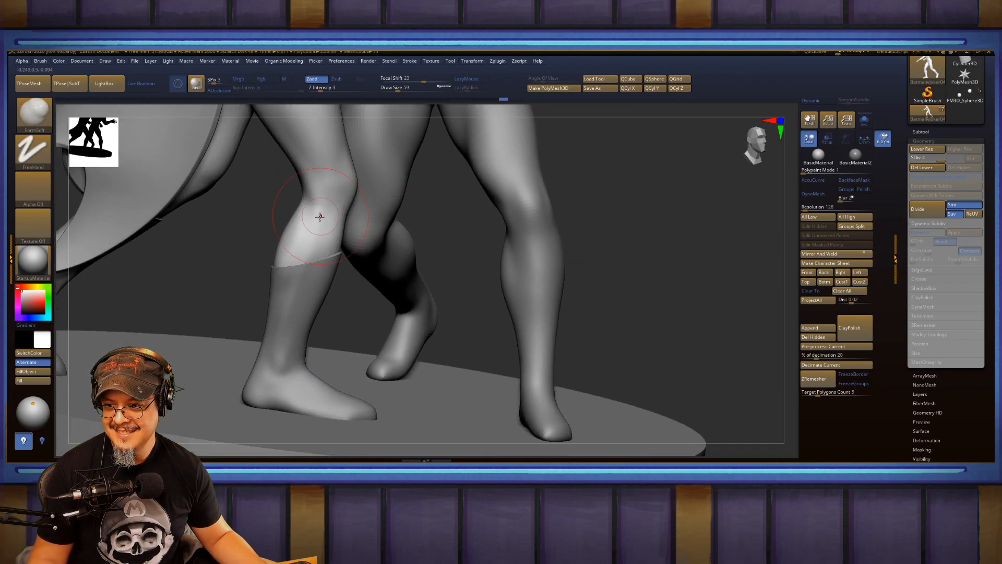
Examine the whole statue from the front, side and back, checking Batman's legs, arms and cape.
alt+right_drag(318, 244, 417, 193)
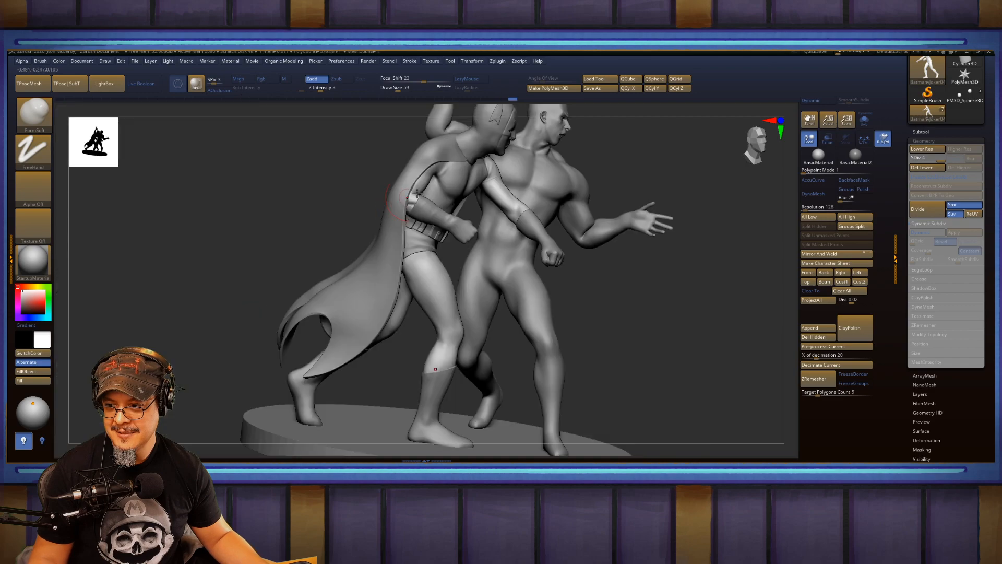
drag(621, 295, 620, 292)
ctrl+right_drag(619, 293, 561, 271)
drag(562, 271, 565, 269)
ctrl+right_drag(565, 270, 599, 286)
drag(599, 287, 577, 285)
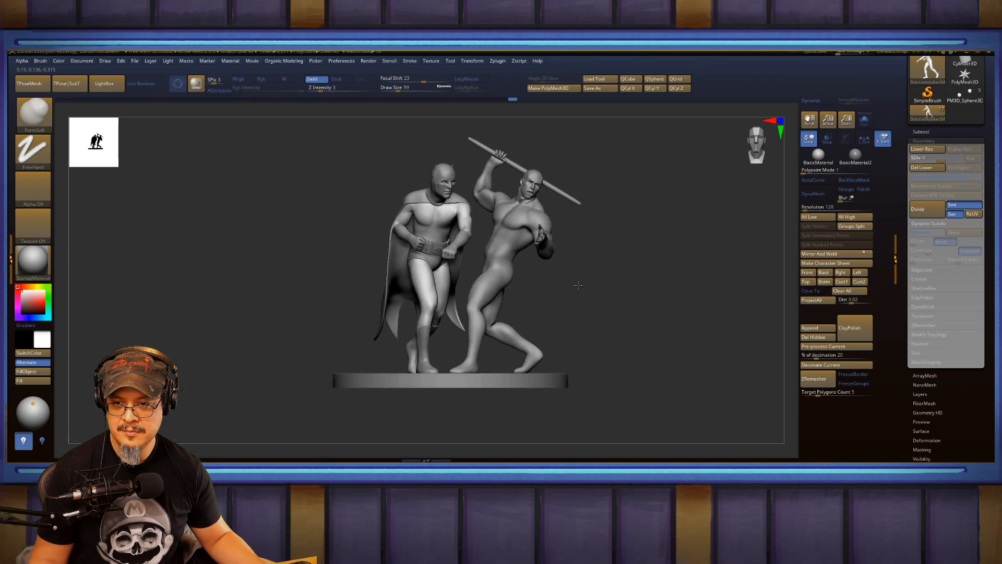
ctrl+right_drag(586, 284, 590, 288)
drag(627, 245, 577, 270)
ctrl+right_drag(578, 271, 626, 312)
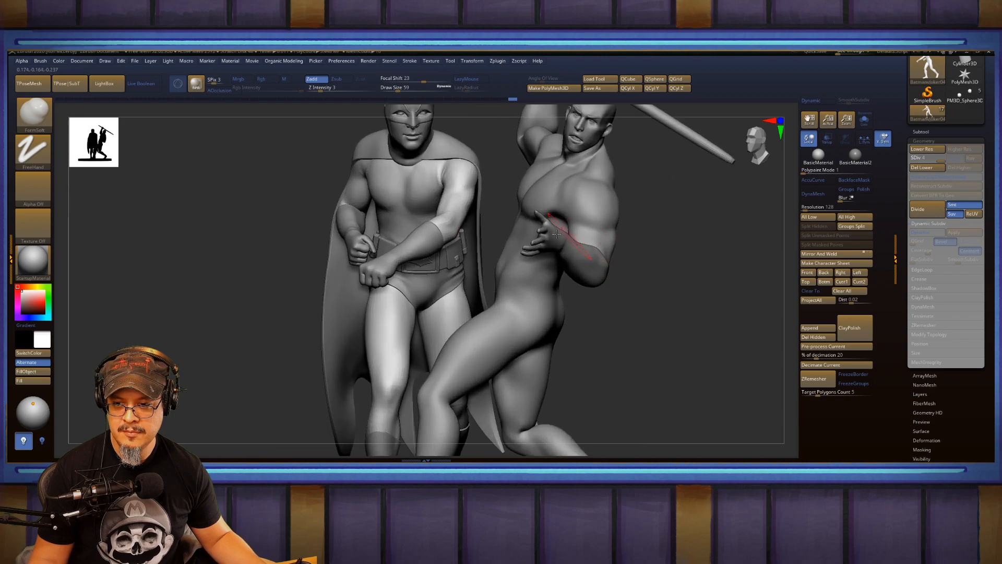
shift+click(449, 203)
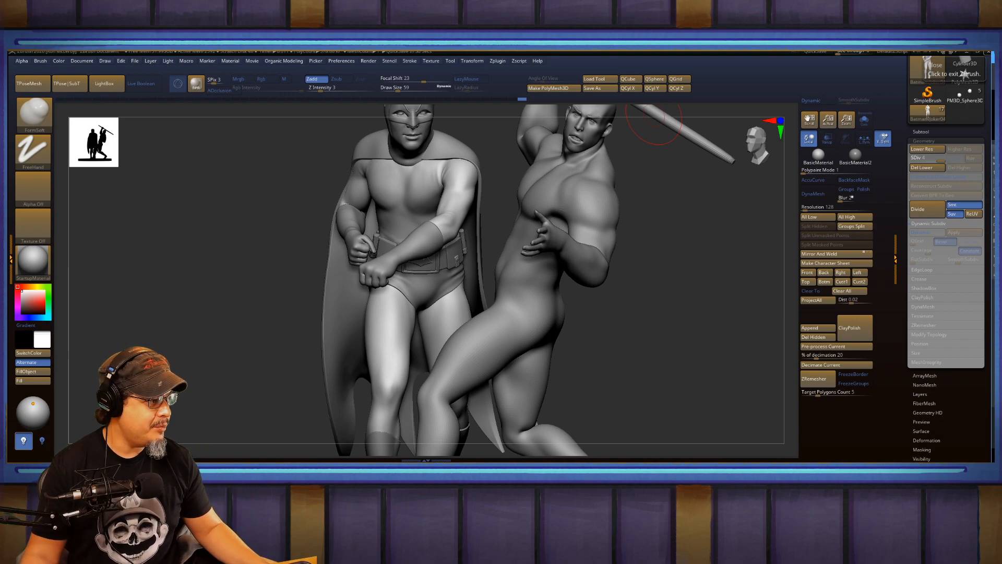
key(f)
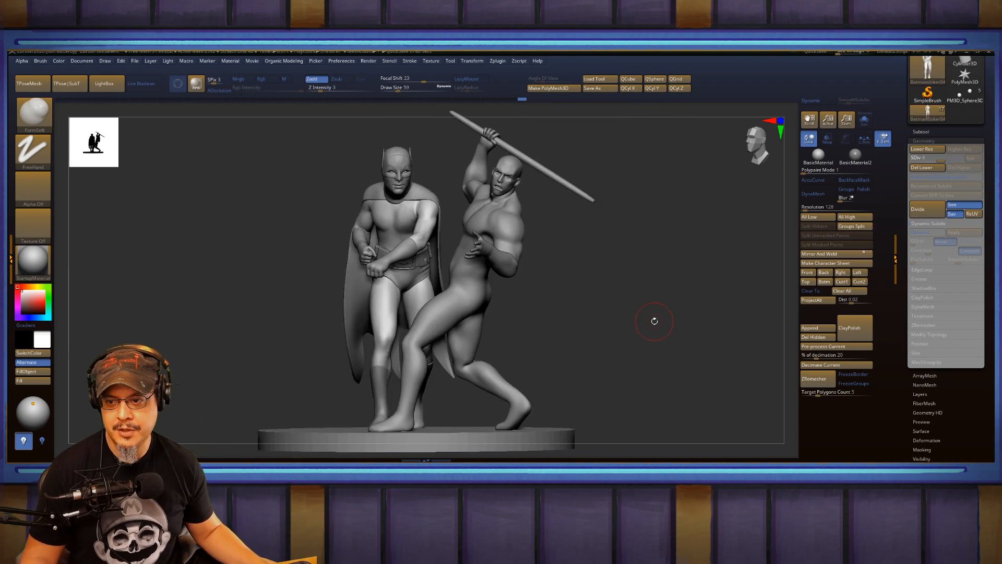
drag(637, 313, 694, 293)
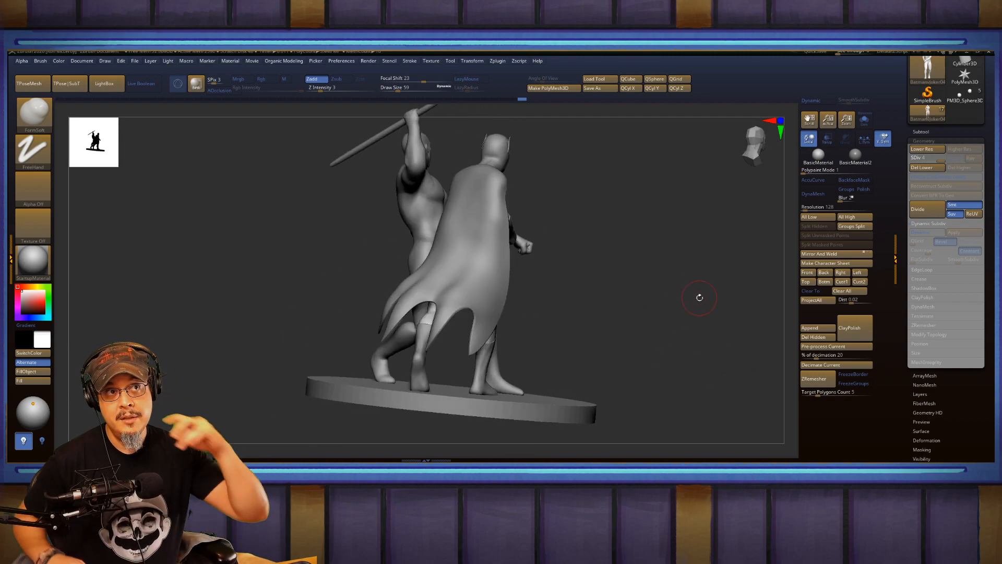